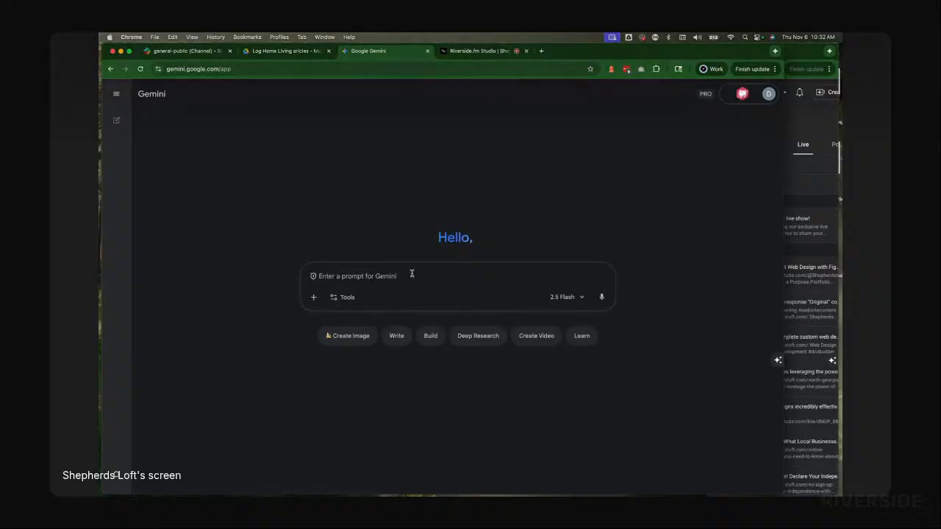
Step: Attach Big Canoe.pdf from the Magazine Articles folder to a new Gemini prompt
{"action": "key", "text": "super+Tab"}
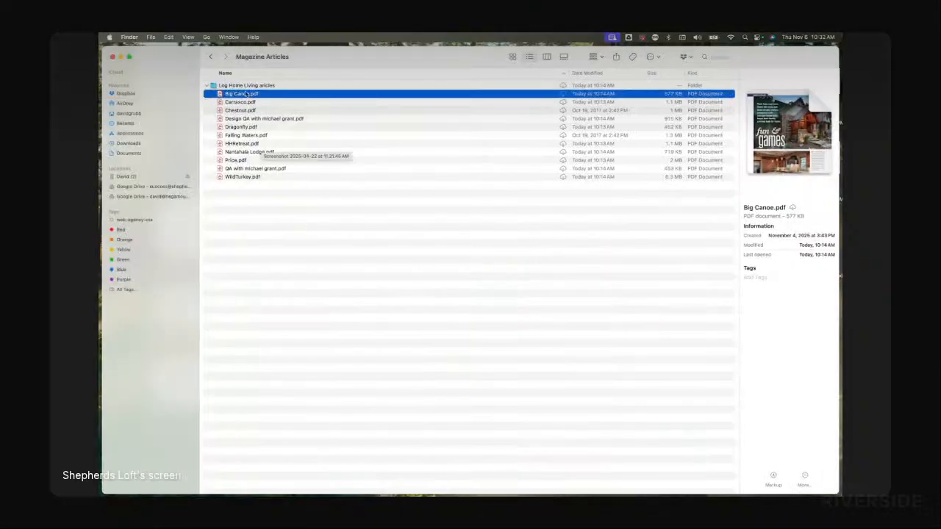
{"action": "left_click_drag", "start_coordinate": [241, 95], "coordinate": [440, 283]}
{"action": "key", "text": "super+Tab"}
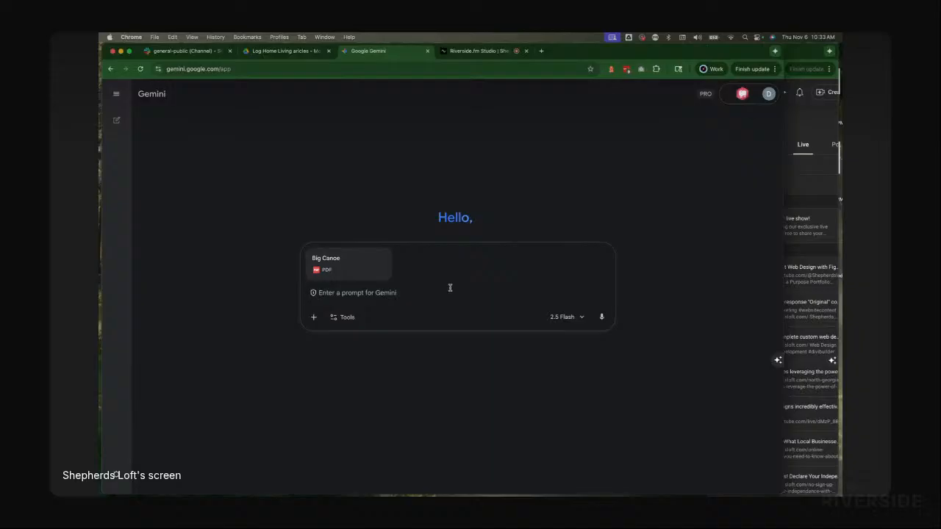
Step: Ask Gemini to transcribe the text in the attached PDF and send the prompt
{"action": "left_click", "coordinate": [450, 287]}
{"action": "type", "text": "transc"}
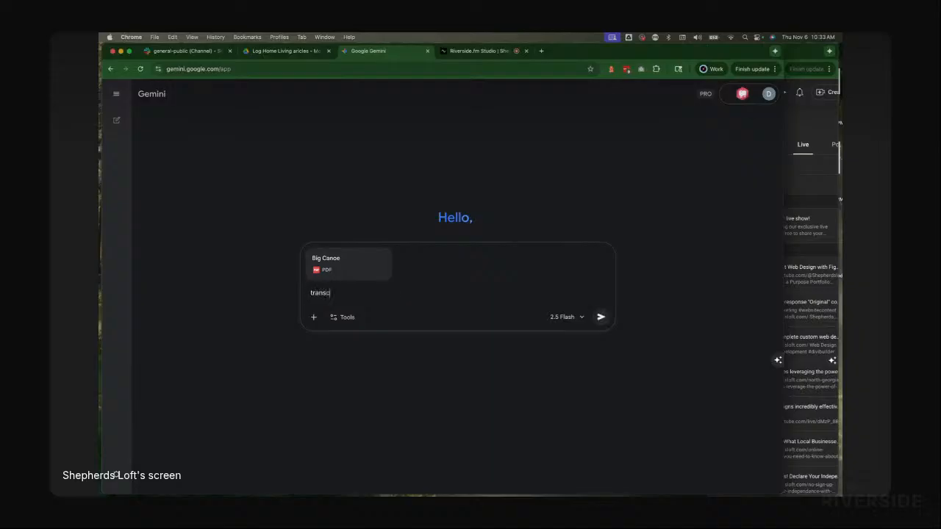
{"action": "type", "text": "ribe the text in the pdf"}
{"action": "left_click", "coordinate": [601, 318]}
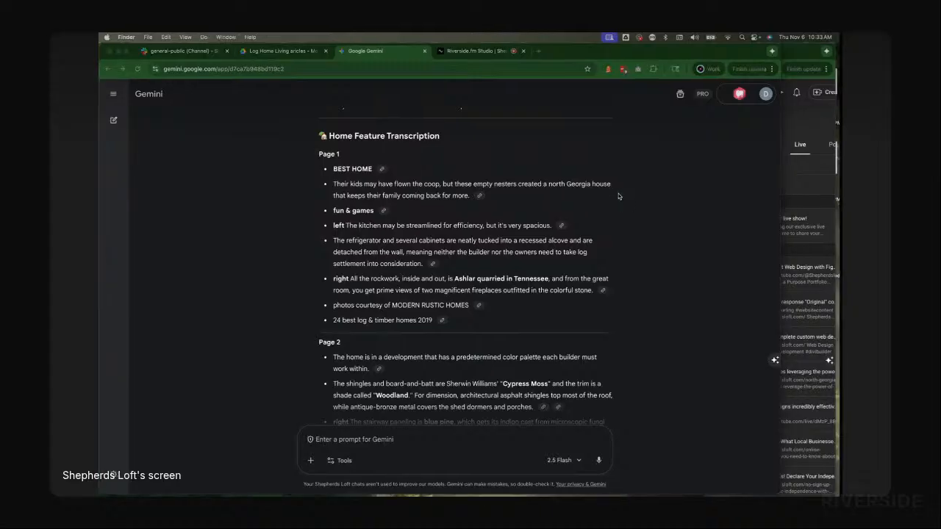
Step: Preview Big Canoe.pdf and select the kitchen caption on its first page to compare with the transcription
{"action": "key", "text": "super+Tab"}
{"action": "key", "text": "space"}
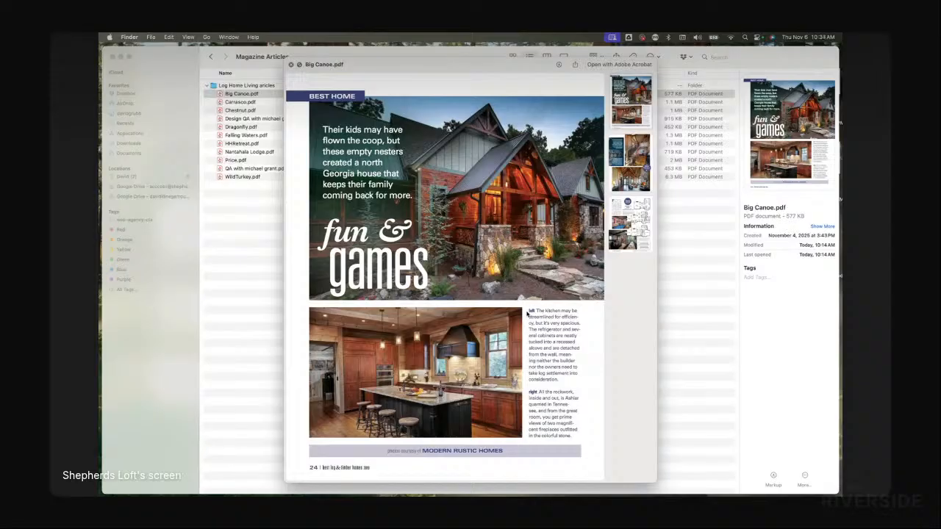
{"action": "left_click_drag", "start_coordinate": [526, 313], "coordinate": [576, 324]}
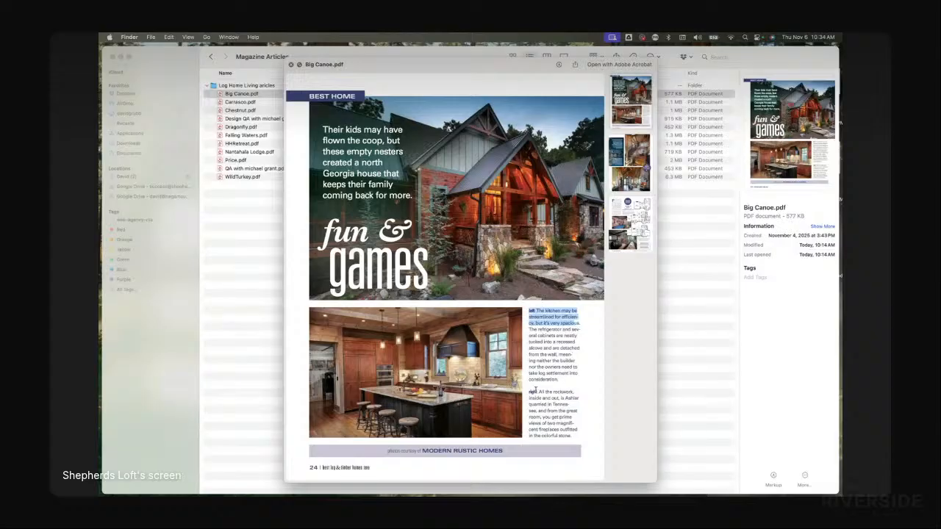
{"action": "scroll", "coordinate": [562, 375], "scroll_direction": "down", "scroll_amount": 2}
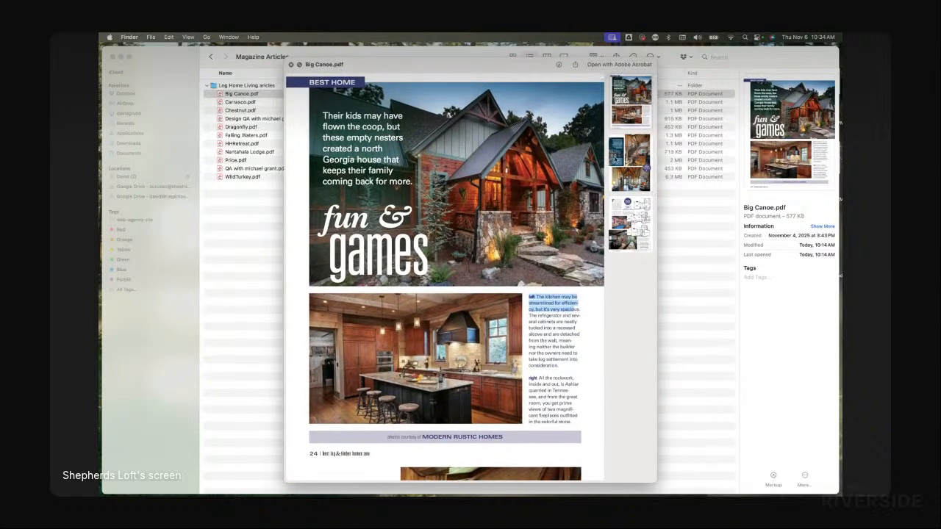
Step: Browse the PDF's remaining pages, selecting passages of the story text to check against the transcription
{"action": "left_click", "coordinate": [634, 159]}
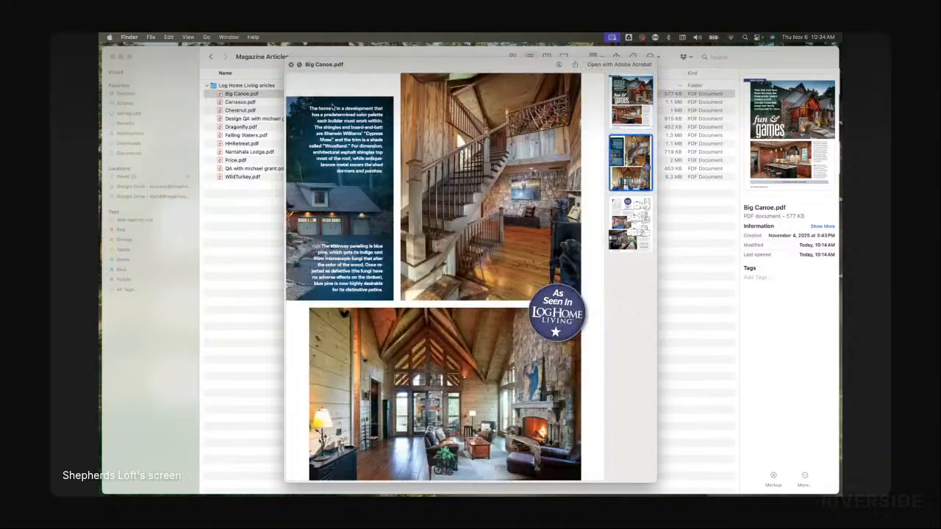
{"action": "scroll", "coordinate": [471, 150], "scroll_direction": "down", "scroll_amount": 1}
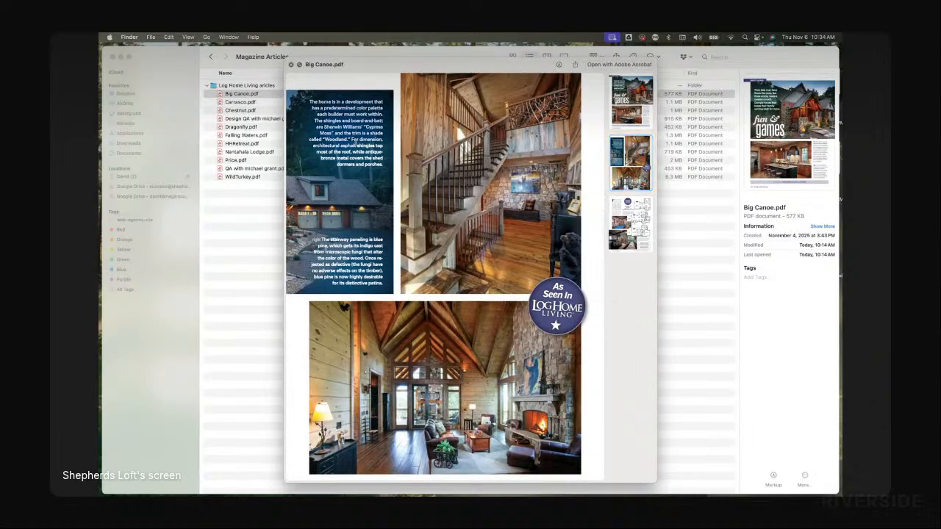
{"action": "scroll", "coordinate": [354, 239], "scroll_direction": "down", "scroll_amount": 3}
{"action": "scroll", "coordinate": [354, 239], "scroll_direction": "down", "scroll_amount": 10}
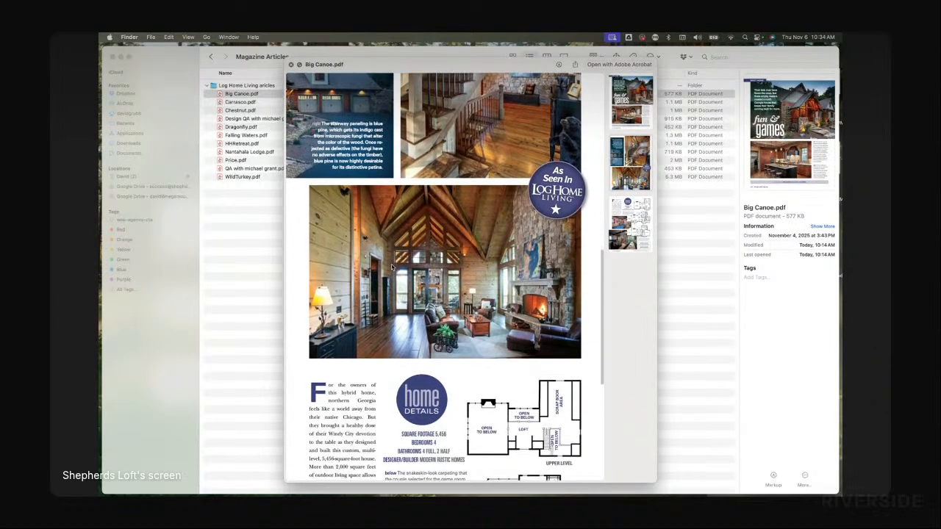
{"action": "scroll", "coordinate": [361, 307], "scroll_direction": "down", "scroll_amount": 1}
{"action": "left_click_drag", "start_coordinate": [331, 185], "coordinate": [374, 250]}
{"action": "left_click", "coordinate": [347, 219]}
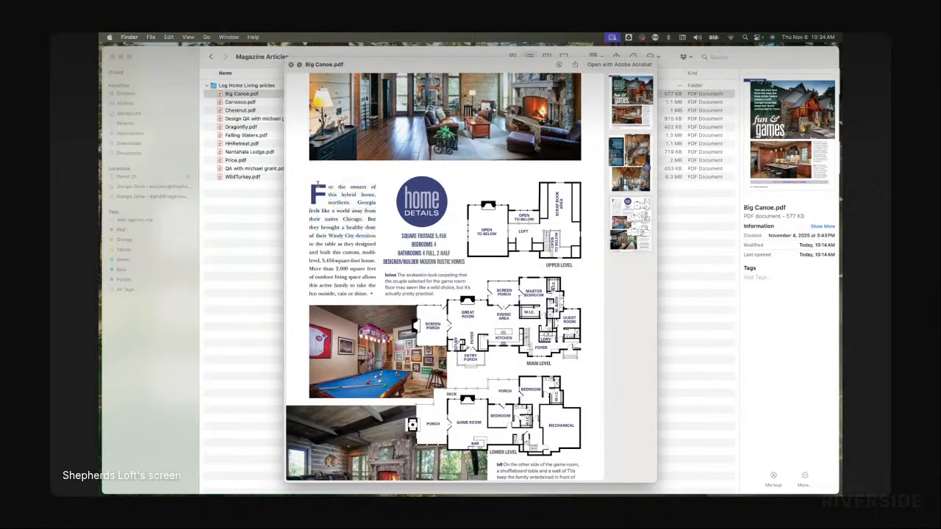
{"action": "left_click_drag", "start_coordinate": [327, 186], "coordinate": [358, 252]}
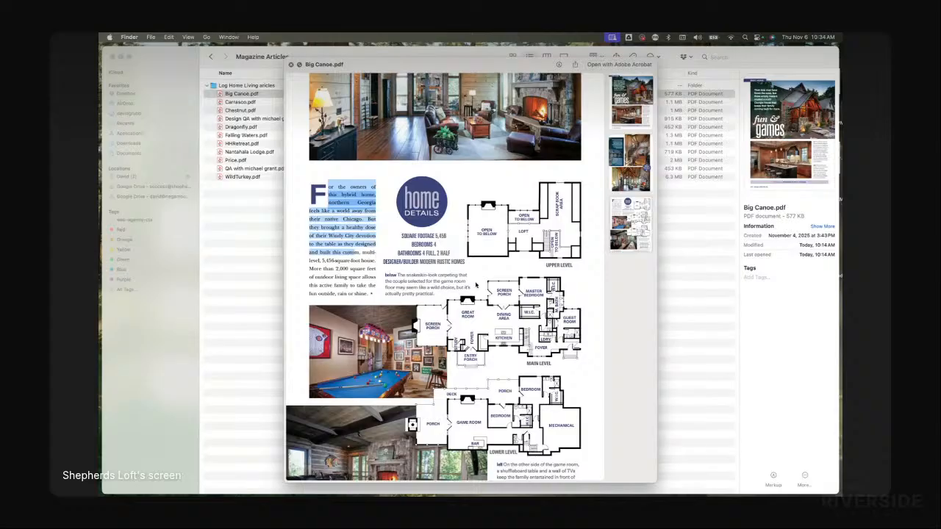
{"action": "left_click", "coordinate": [501, 237]}
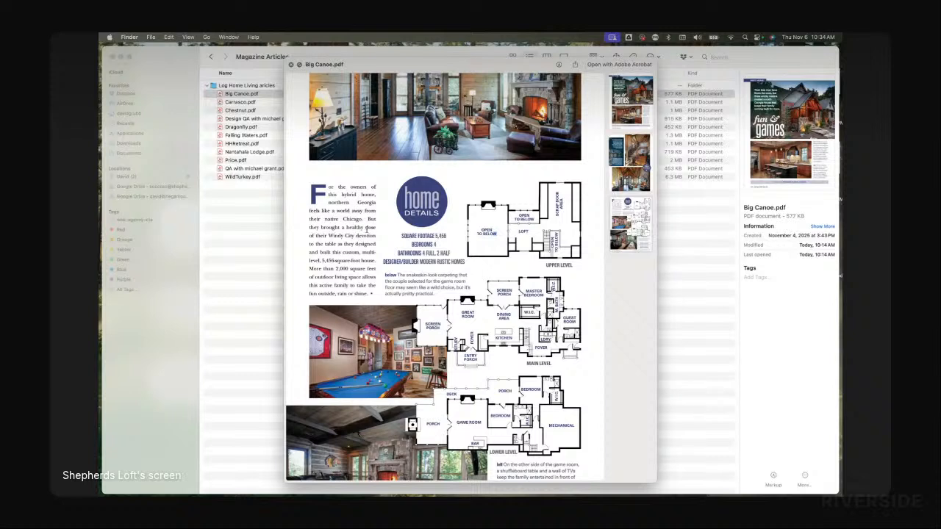
{"action": "scroll", "coordinate": [493, 251], "scroll_direction": "down", "scroll_amount": 4}
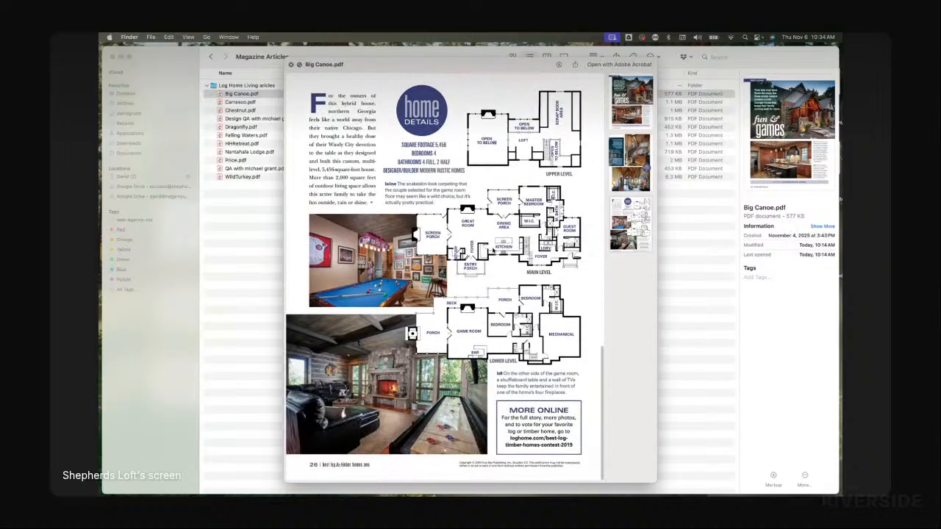
{"action": "scroll", "coordinate": [509, 399], "scroll_direction": "up", "scroll_amount": 15}
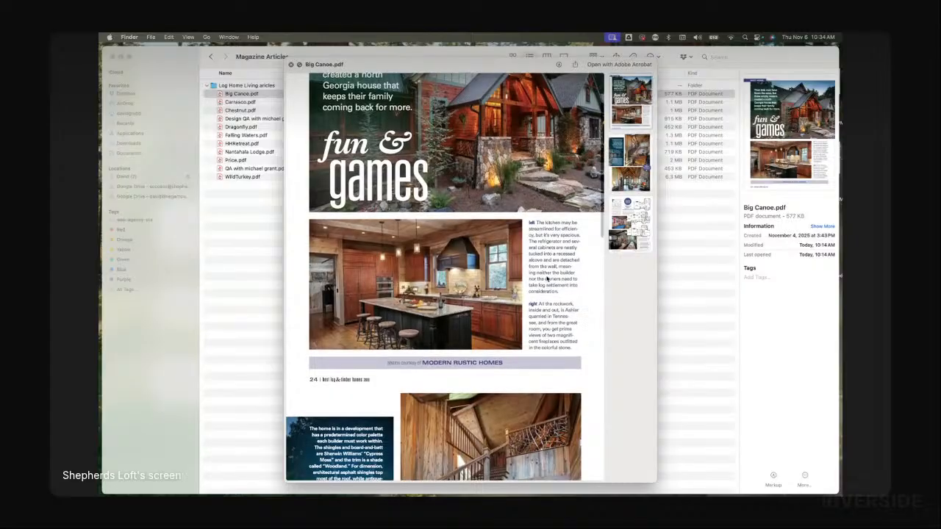
{"action": "scroll", "coordinate": [560, 235], "scroll_direction": "down", "scroll_amount": 4}
{"action": "scroll", "coordinate": [560, 235], "scroll_direction": "down", "scroll_amount": 15}
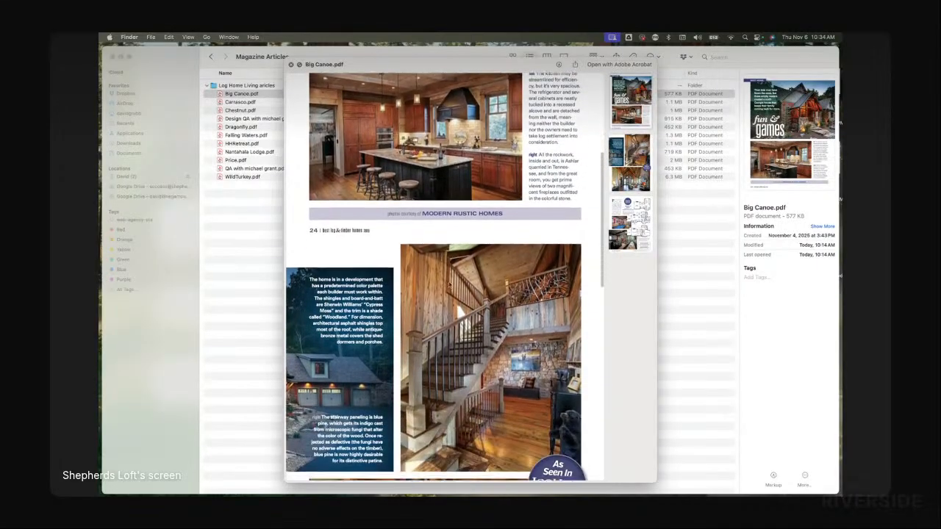
{"action": "scroll", "coordinate": [357, 316], "scroll_direction": "down", "scroll_amount": 13}
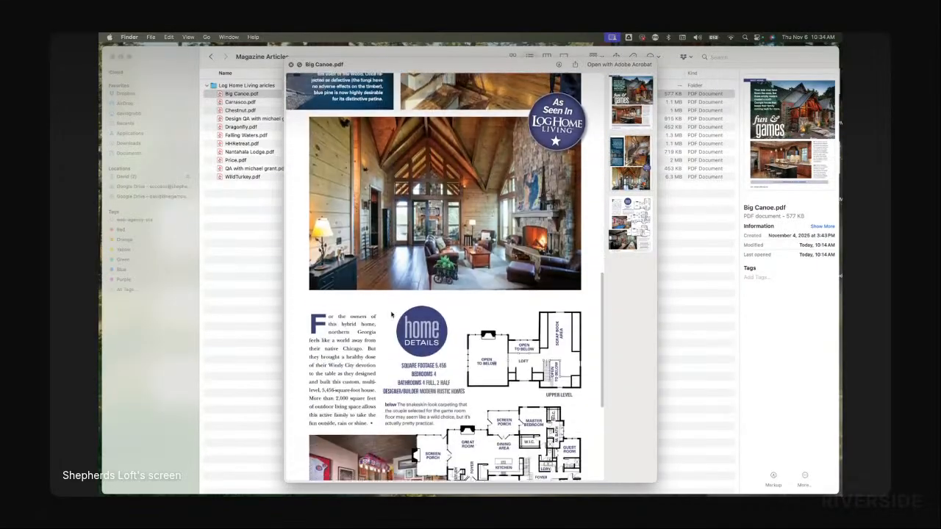
{"action": "scroll", "coordinate": [343, 287], "scroll_direction": "down", "scroll_amount": 5}
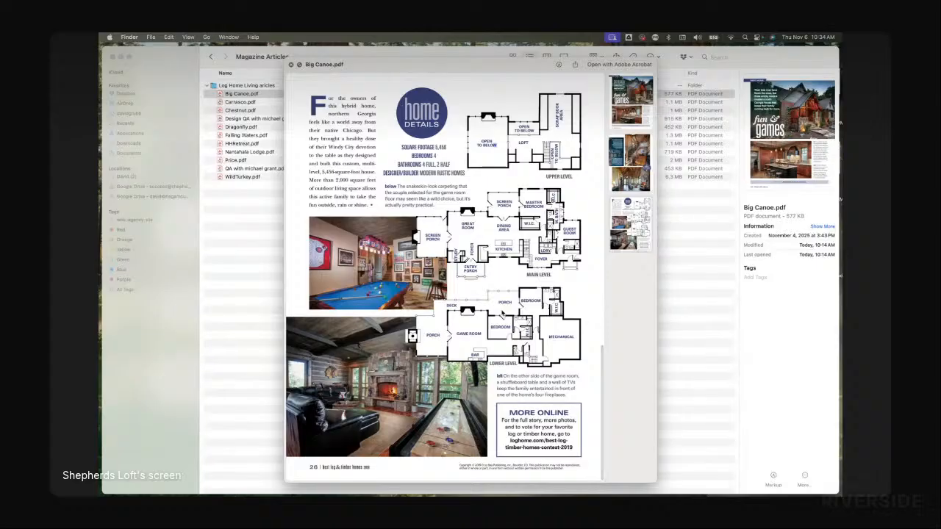
Step: Copy the transcription's first sentence about the empty nesters' north Georgia house
{"action": "key", "text": "super+Tab"}
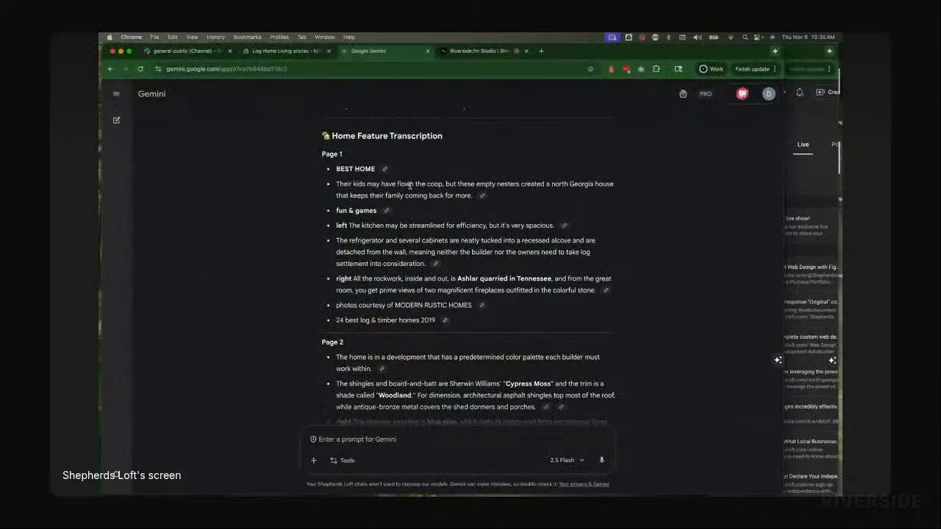
{"action": "triple_click", "coordinate": [410, 185]}
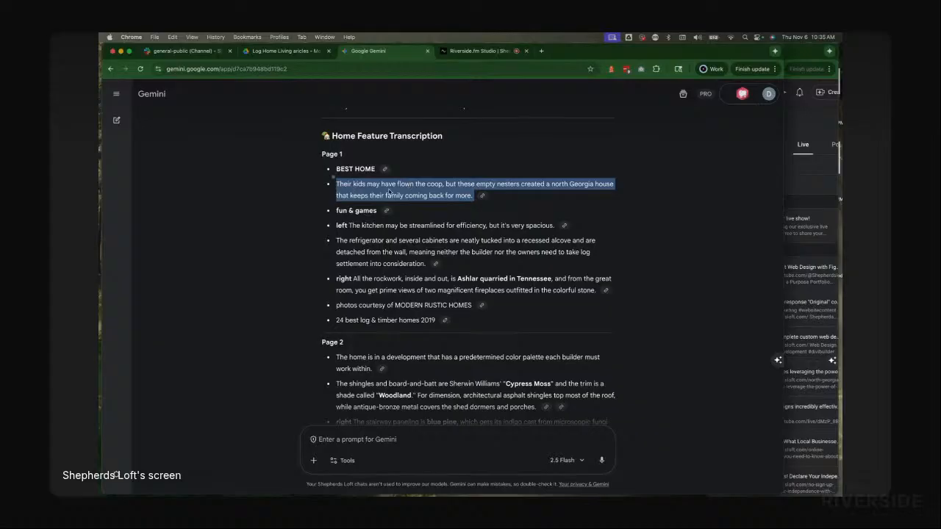
{"action": "key", "text": "super+c"}
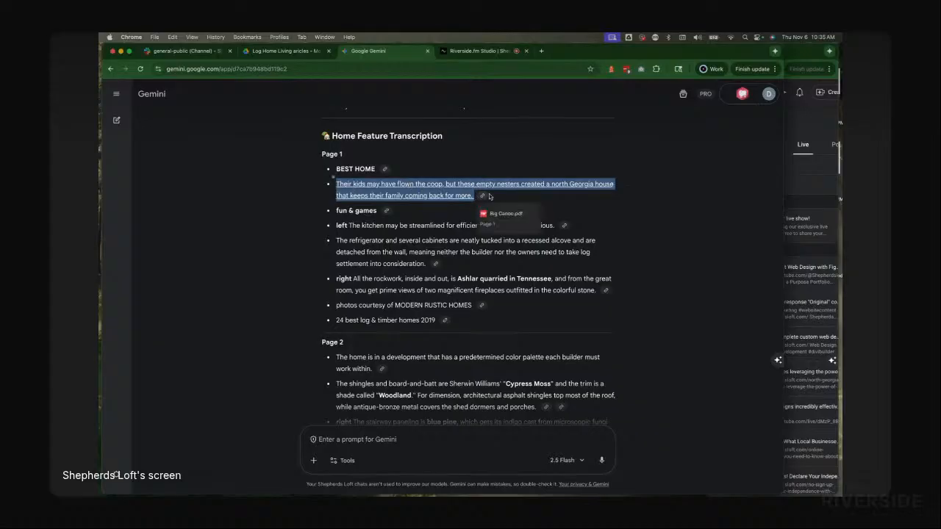
Step: Return to the PDF's first page and select its headline text and kitchen caption for comparison
{"action": "key", "text": "super+Tab"}
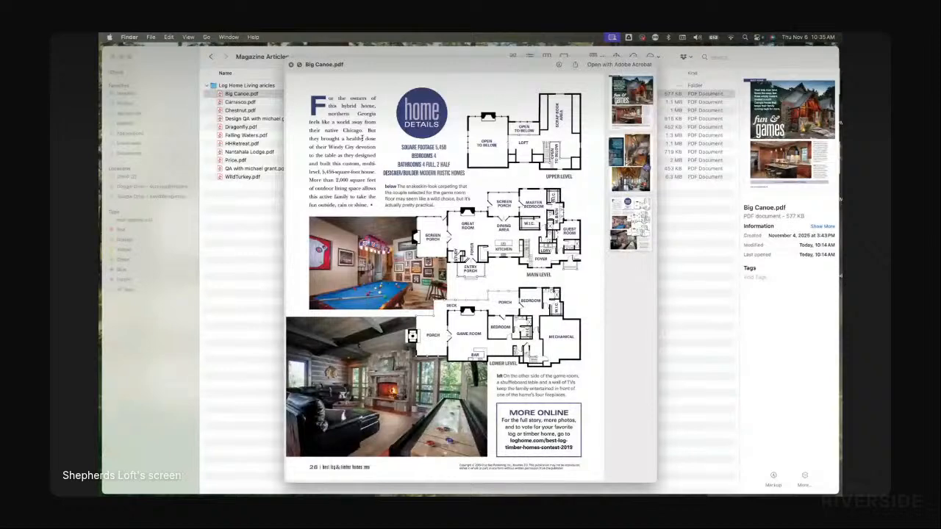
{"action": "scroll", "coordinate": [362, 137], "scroll_direction": "up", "scroll_amount": 15}
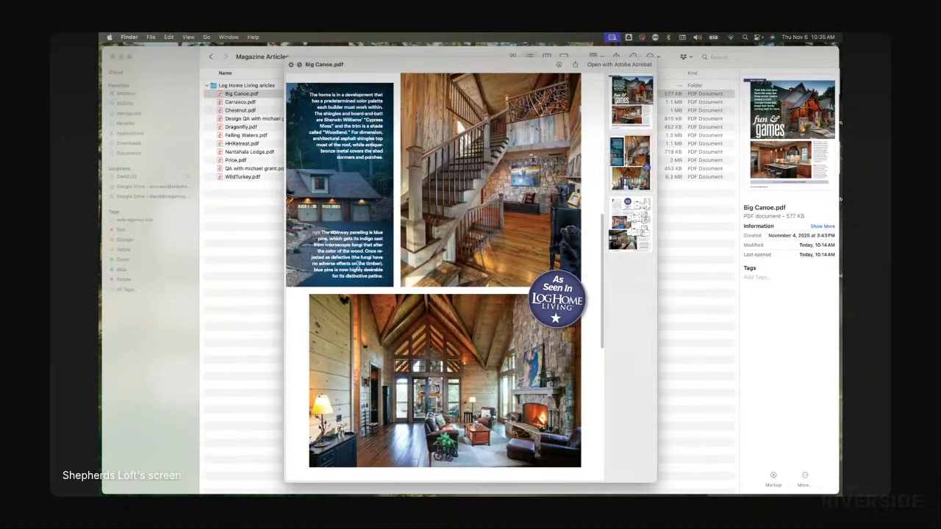
{"action": "scroll", "coordinate": [358, 265], "scroll_direction": "up", "scroll_amount": 10}
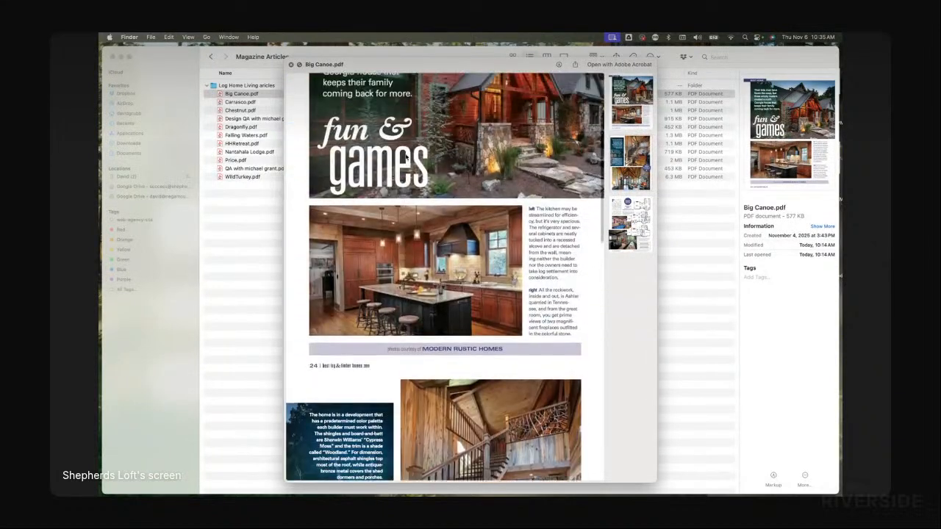
{"action": "scroll", "coordinate": [406, 157], "scroll_direction": "up", "scroll_amount": 5}
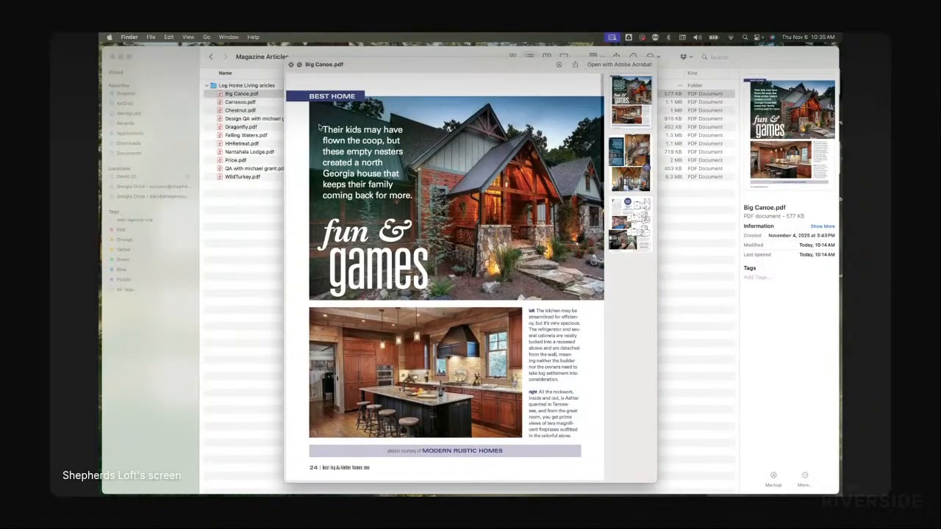
{"action": "left_click_drag", "start_coordinate": [323, 128], "coordinate": [414, 201]}
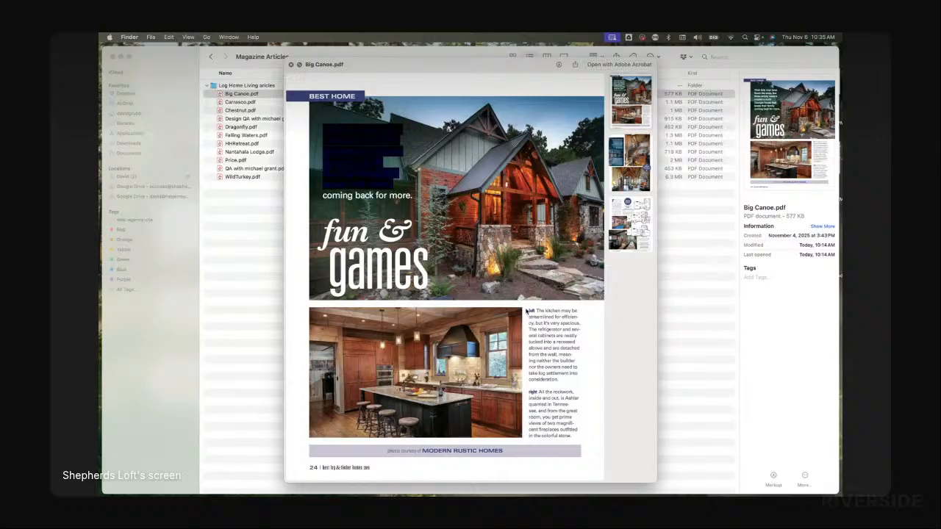
{"action": "left_click_drag", "start_coordinate": [526, 312], "coordinate": [565, 375]}
{"action": "key", "text": "super+Tab"}
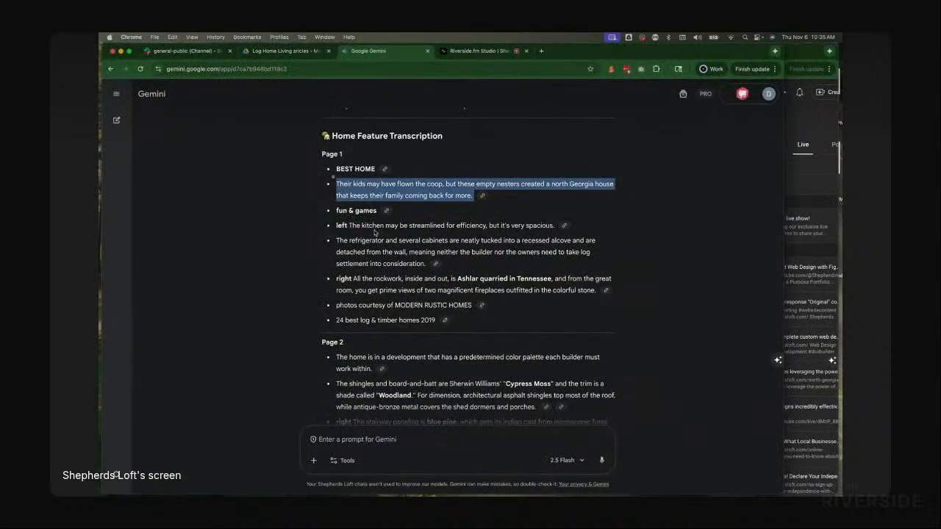
Step: Examine the transcription's left and right caption labels and its Home Details and Floor Plan Labels sections
{"action": "left_click", "coordinate": [338, 226]}
{"action": "double_click", "coordinate": [340, 226]}
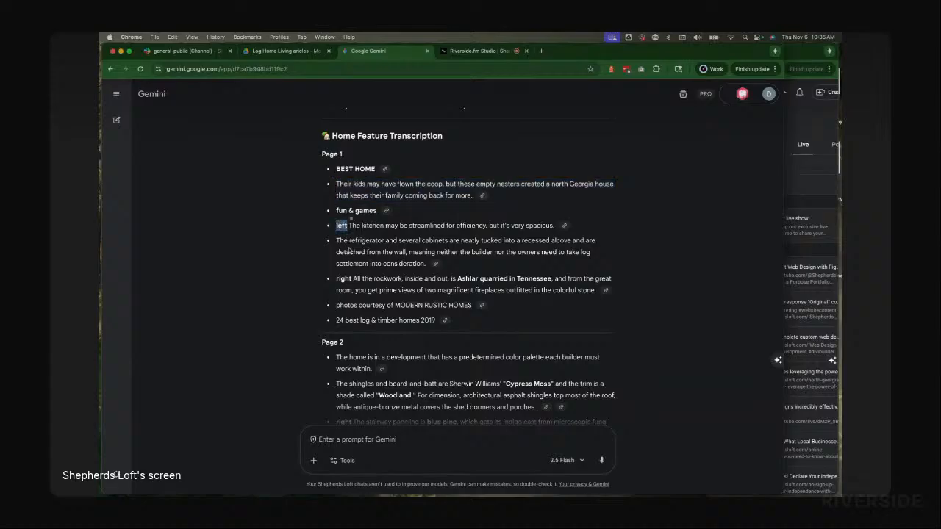
{"action": "double_click", "coordinate": [341, 279]}
{"action": "scroll", "coordinate": [338, 243], "scroll_direction": "down", "scroll_amount": 4}
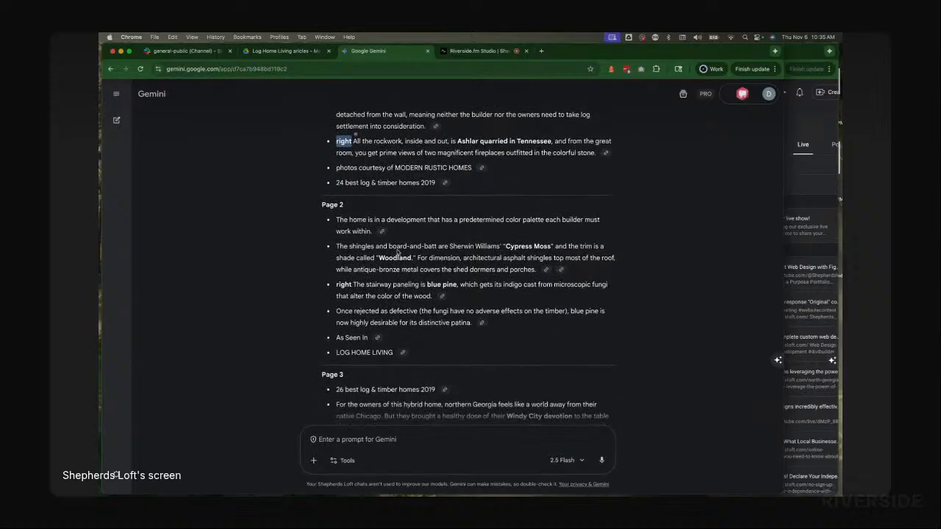
{"action": "scroll", "coordinate": [378, 330], "scroll_direction": "down", "scroll_amount": 4}
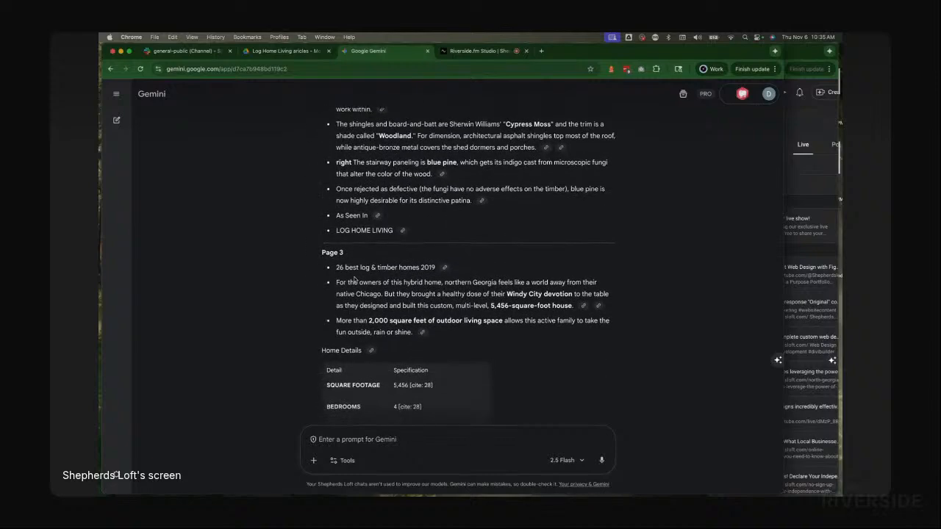
{"action": "scroll", "coordinate": [370, 314], "scroll_direction": "down", "scroll_amount": 5}
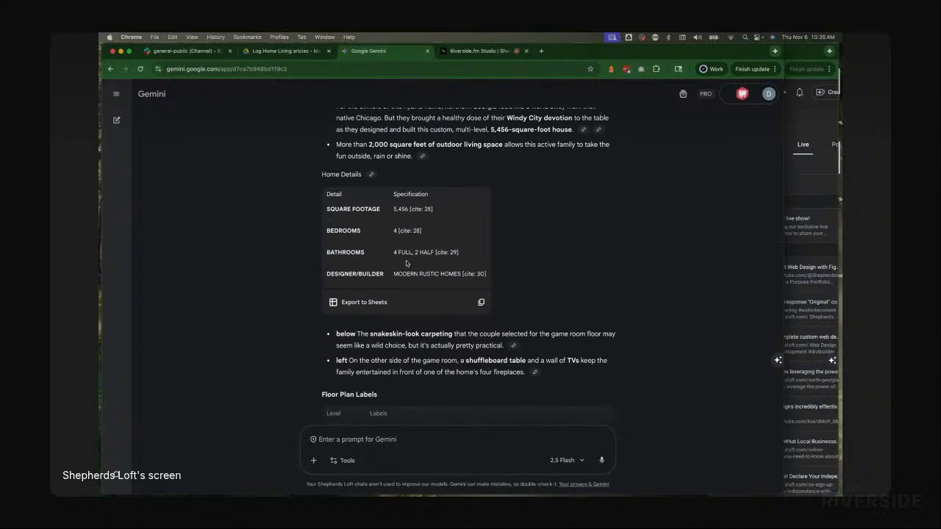
{"action": "scroll", "coordinate": [376, 296], "scroll_direction": "up", "scroll_amount": 3}
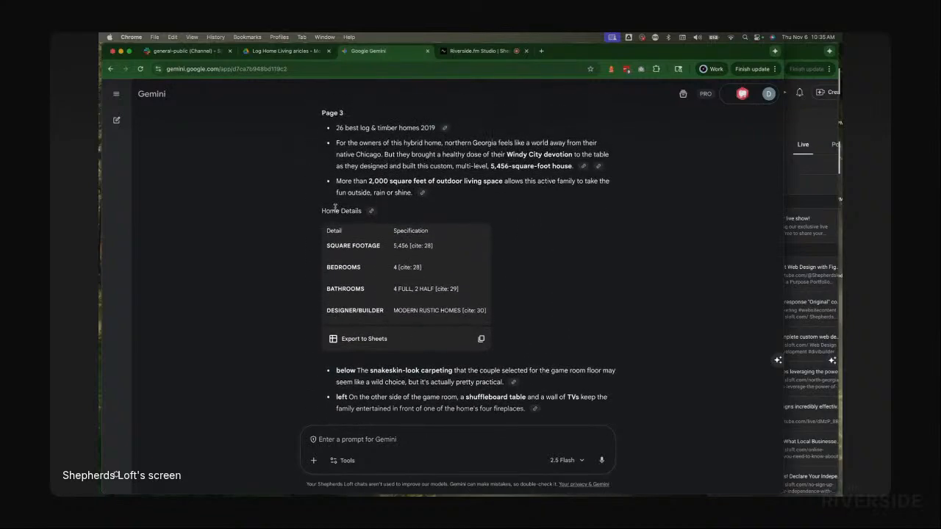
{"action": "scroll", "coordinate": [358, 298], "scroll_direction": "down", "scroll_amount": 2}
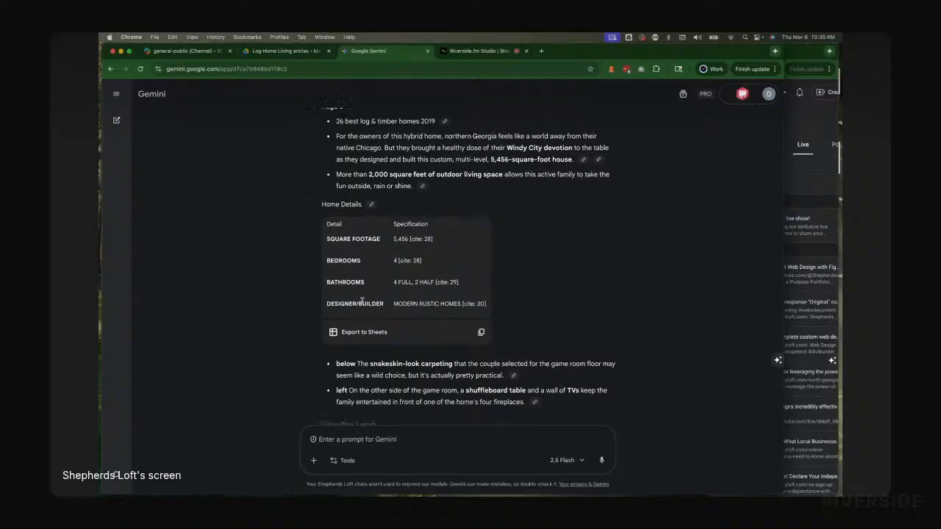
{"action": "scroll", "coordinate": [390, 246], "scroll_direction": "down", "scroll_amount": 1}
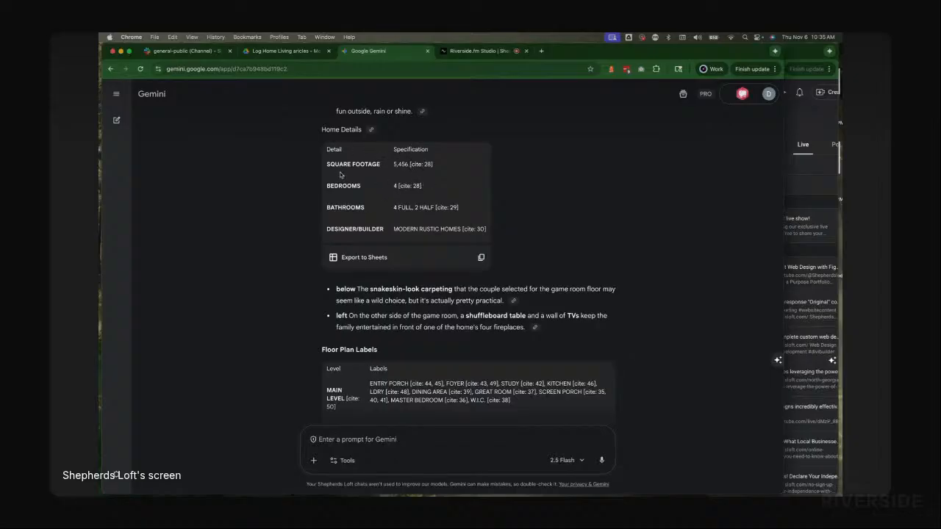
{"action": "scroll", "coordinate": [443, 205], "scroll_direction": "down", "scroll_amount": 2}
{"action": "scroll", "coordinate": [445, 206], "scroll_direction": "down", "scroll_amount": 3}
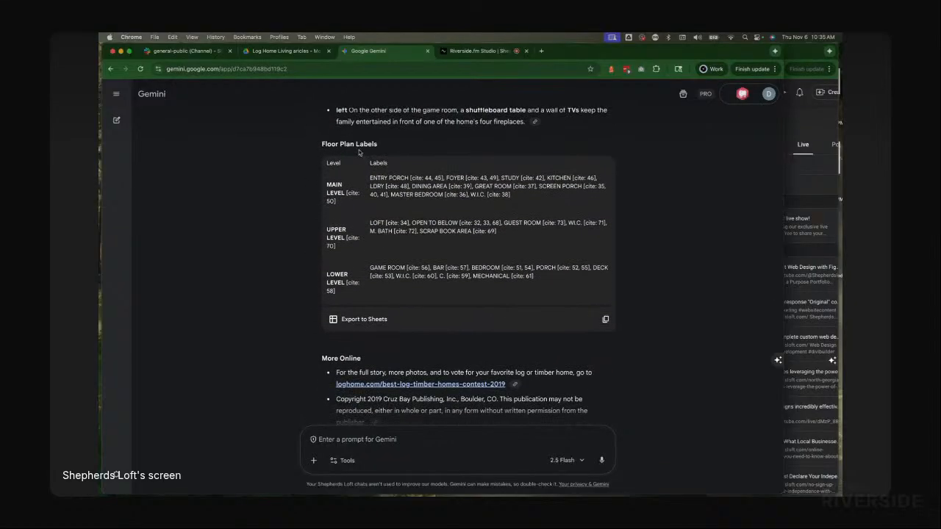
Step: Paste Gemini's full transcription response into a new Google Doc created in the Log Home Living articles folder
{"action": "scroll", "coordinate": [379, 195], "scroll_direction": "down", "scroll_amount": 1}
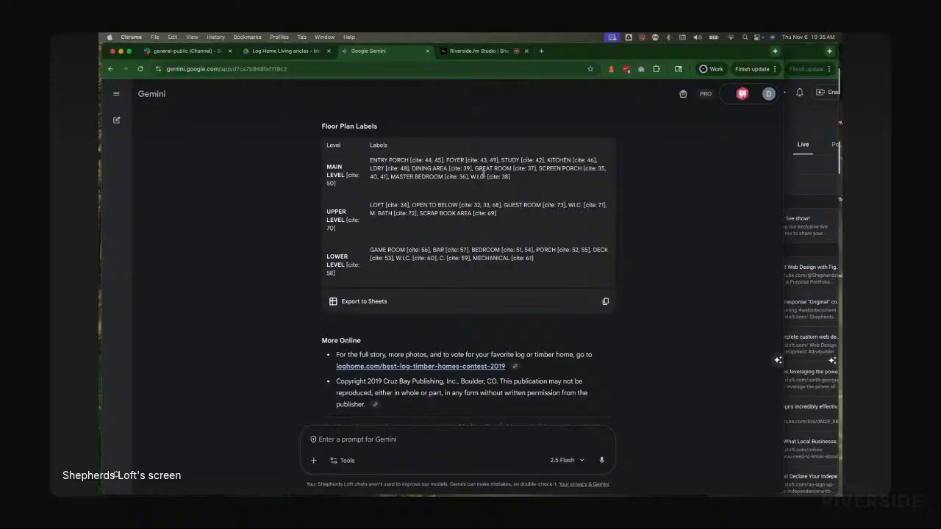
{"action": "scroll", "coordinate": [383, 244], "scroll_direction": "down", "scroll_amount": 1}
{"action": "scroll", "coordinate": [383, 243], "scroll_direction": "down", "scroll_amount": 2}
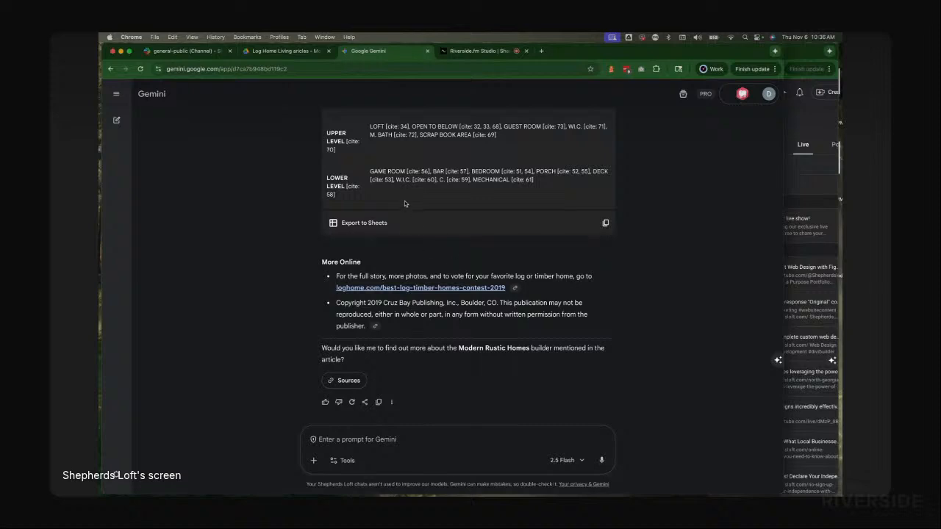
{"action": "left_click", "coordinate": [285, 52]}
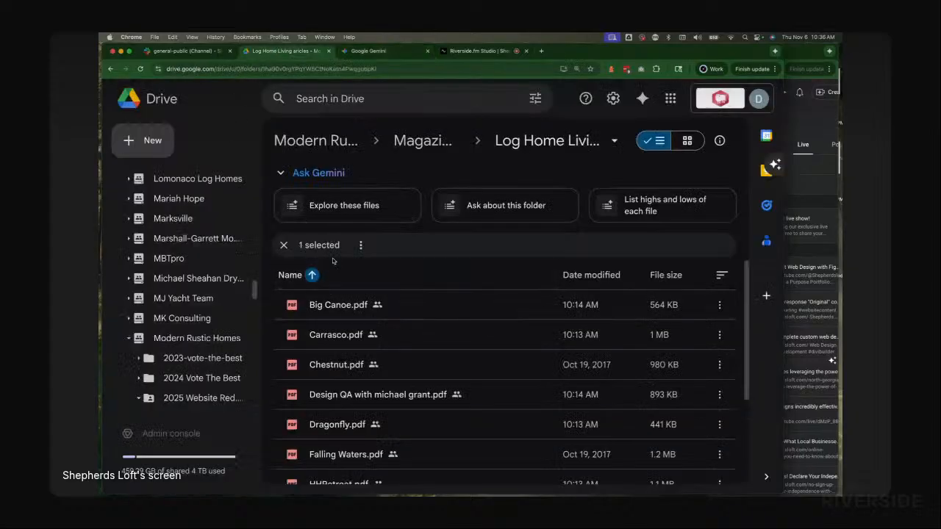
{"action": "left_click", "coordinate": [146, 142]}
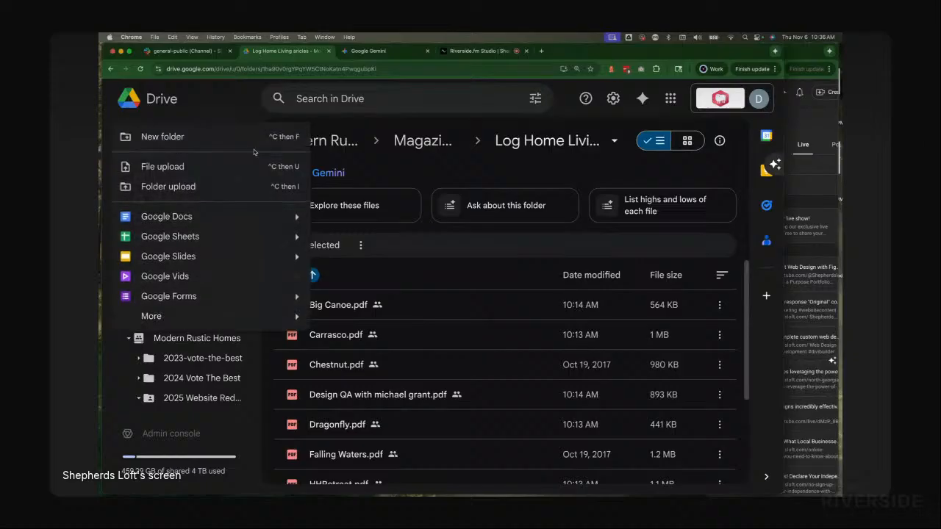
{"action": "left_click", "coordinate": [173, 218]}
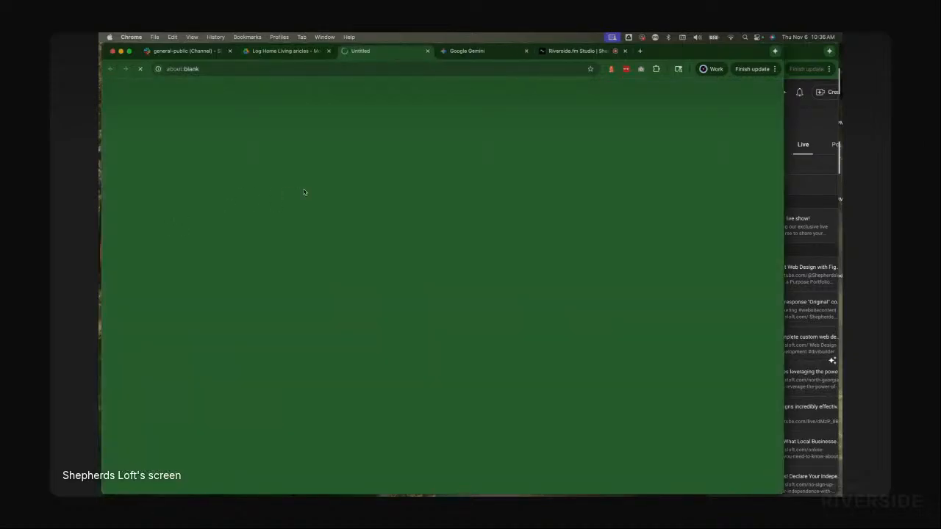
{"action": "left_click", "coordinate": [479, 51]}
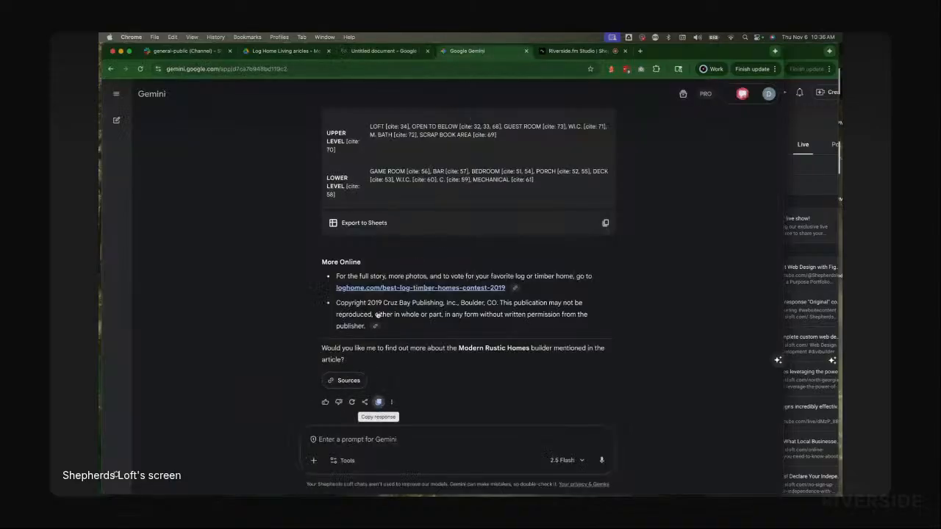
{"action": "left_click", "coordinate": [378, 402]}
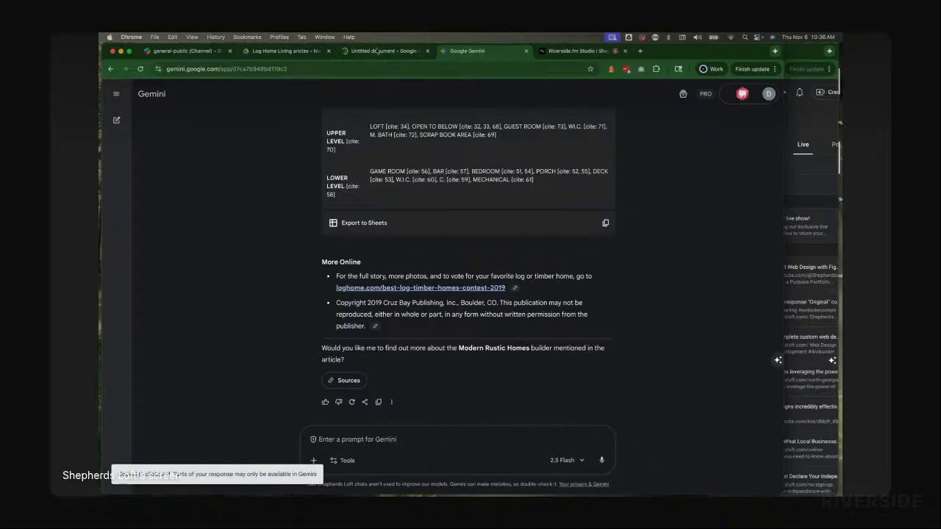
{"action": "left_click", "coordinate": [388, 50]}
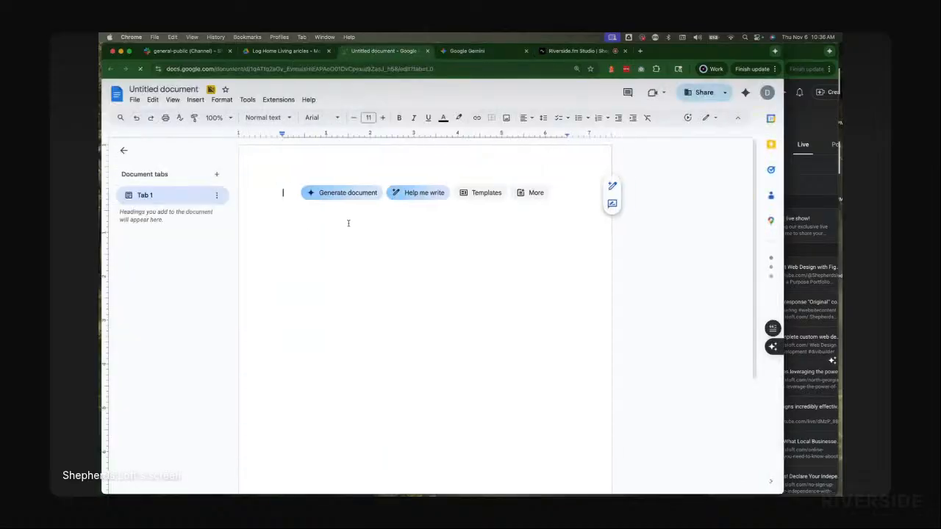
{"action": "key", "text": "cmd+v"}
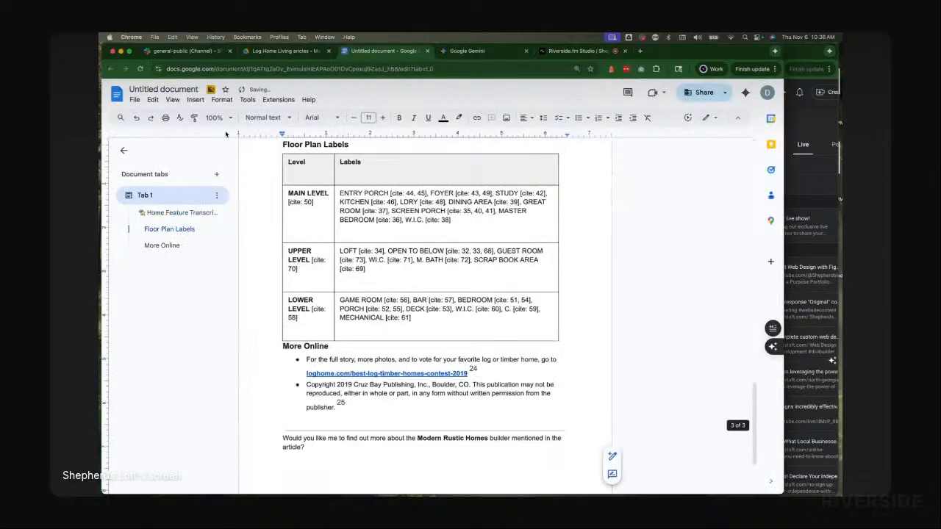
Step: Rename the new document as Big Canoe
{"action": "scroll", "coordinate": [320, 192], "scroll_direction": "up", "scroll_amount": 15}
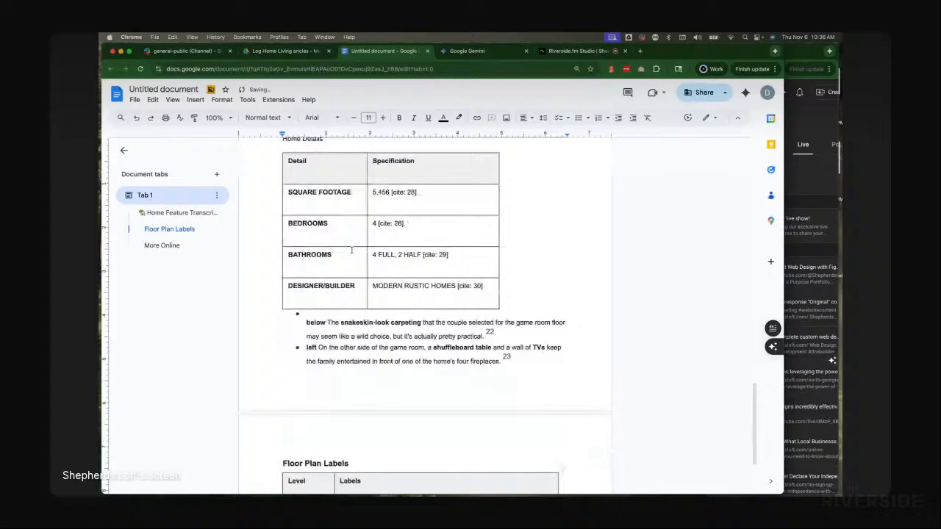
{"action": "left_click", "coordinate": [152, 89]}
{"action": "type", "text": "Bi"}
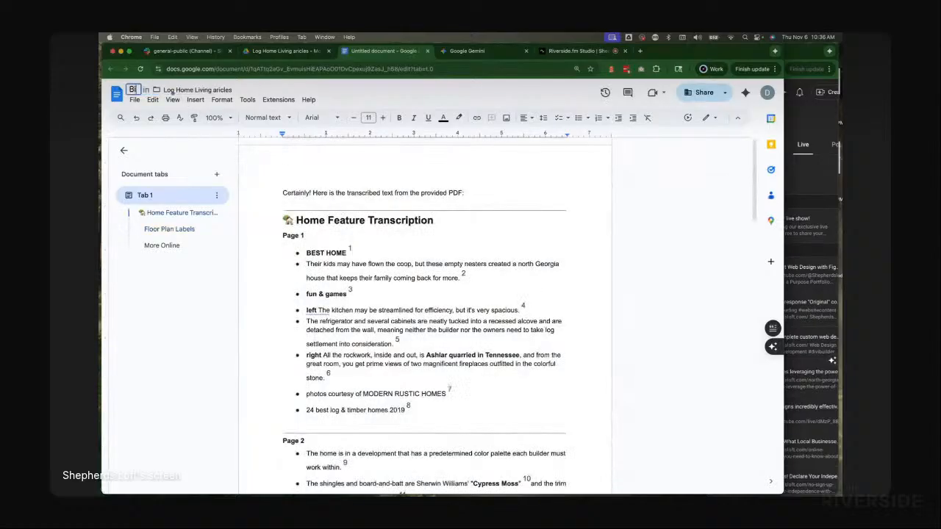
{"action": "type", "text": "g Ca"}
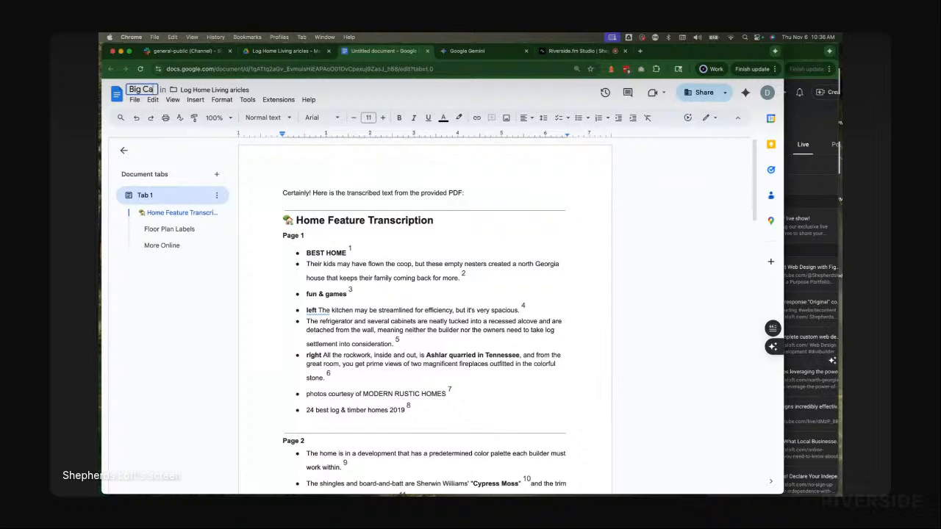
{"action": "type", "text": "noe"}
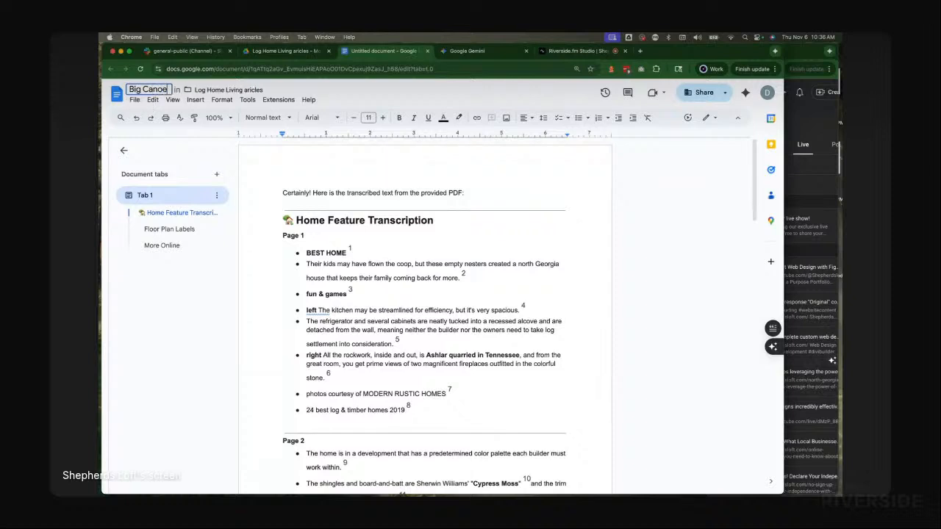
{"action": "key", "text": "Return"}
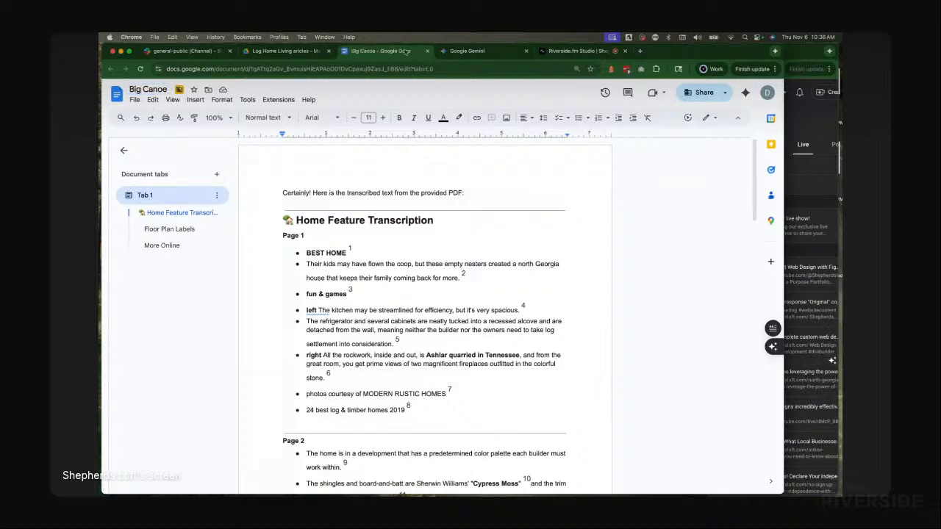
Step: Insert three blank lines above the transcription at the top of the document
{"action": "left_click", "coordinate": [280, 190]}
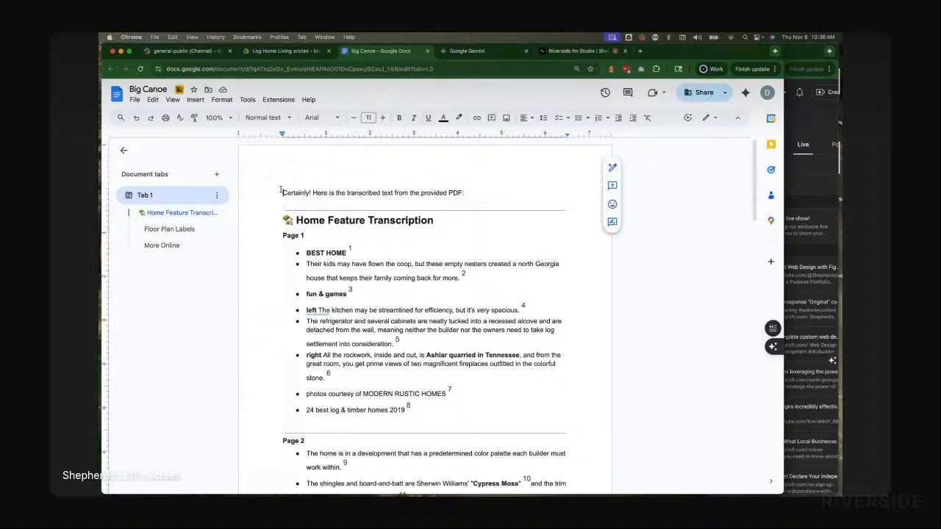
{"action": "key", "text": "Return"}
{"action": "key", "text": "Return"}
{"action": "key", "text": "Return"}
{"action": "key", "text": "Up"}
{"action": "key", "text": "Up"}
{"action": "key", "text": "Up"}
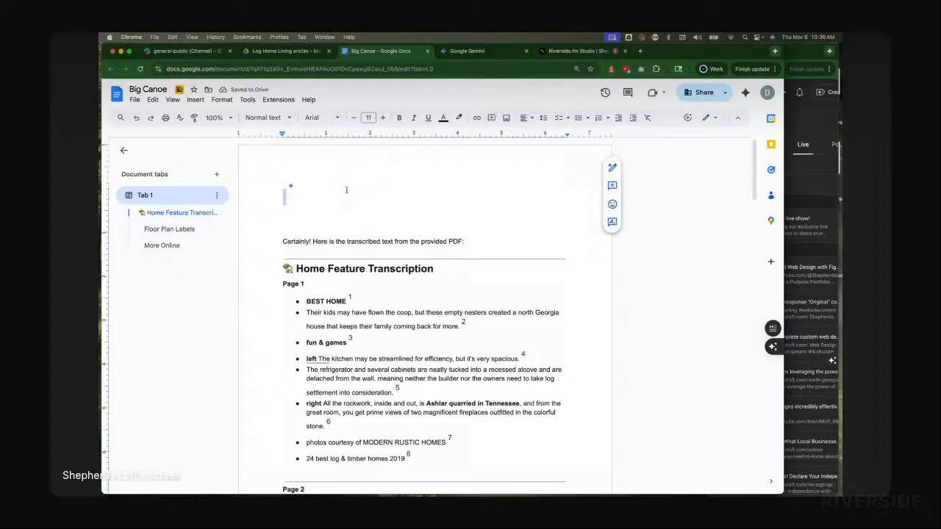
Step: Ask Gemini: please summarize the description of the article for the website
{"action": "left_click", "coordinate": [496, 55]}
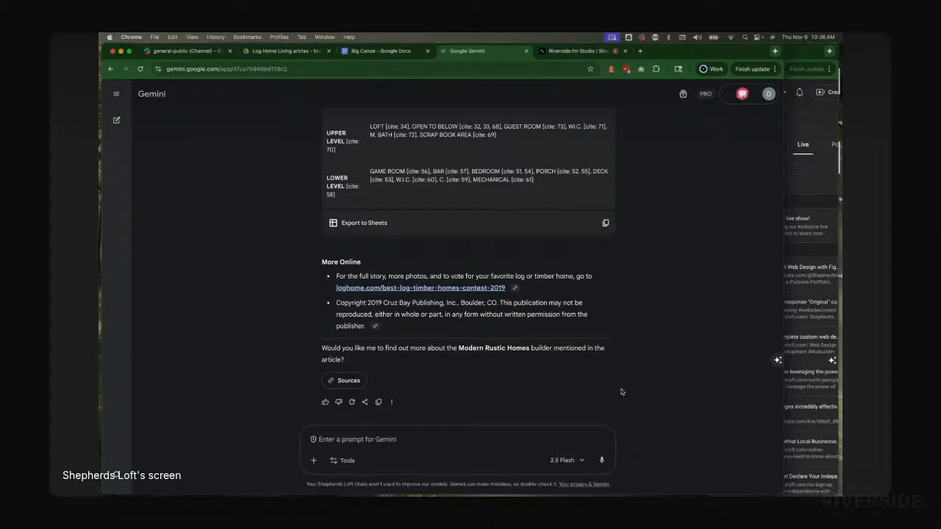
{"action": "type", "text": "please summari"}
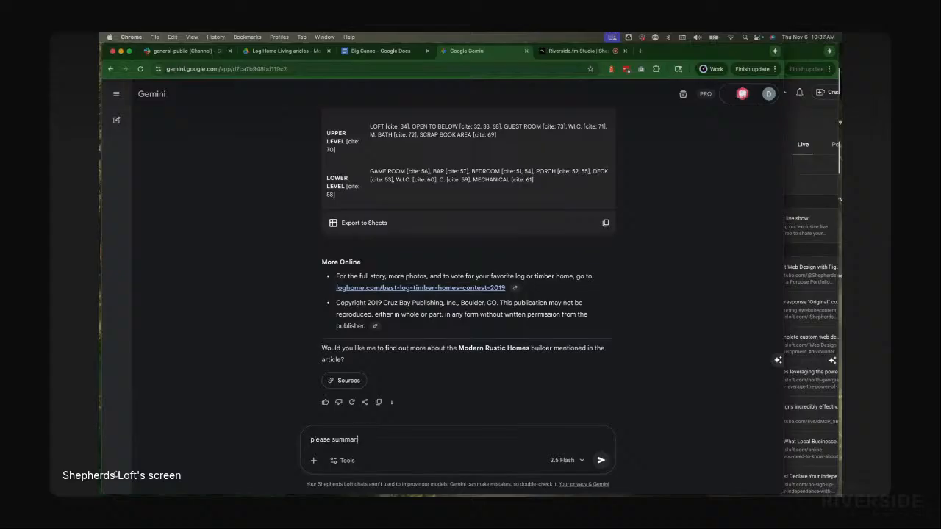
{"action": "type", "text": "ze the description of the article for th"}
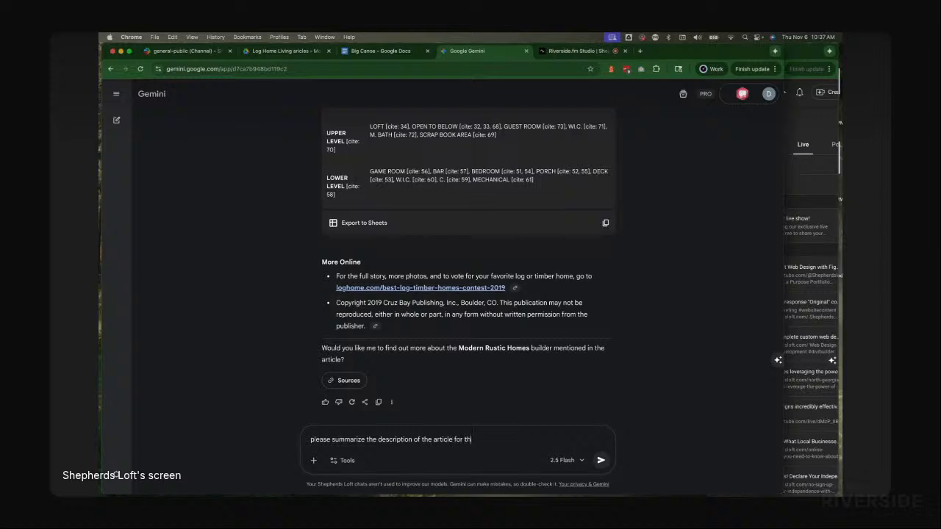
{"action": "type", "text": "e website"}
{"action": "left_click", "coordinate": [601, 461]}
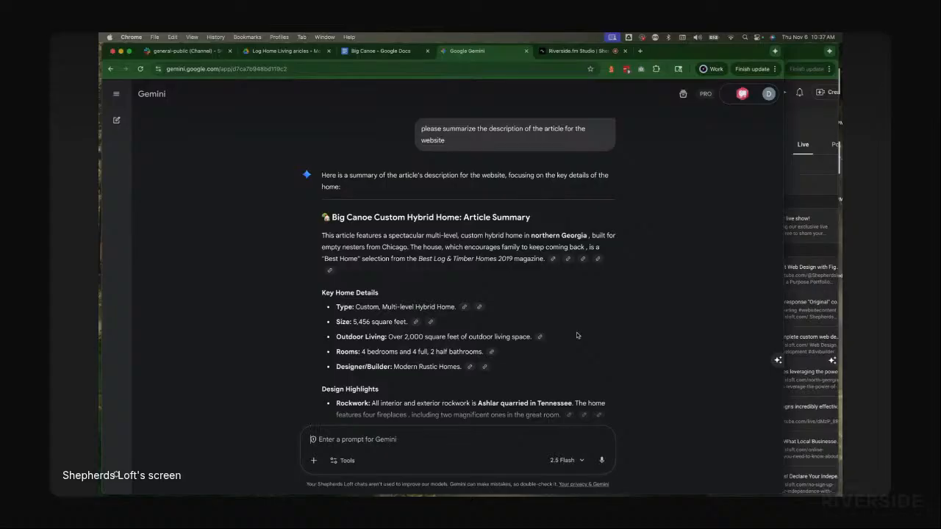
Step: Copy Gemini's article summary and paste it without formatting at the top of the Big Canoe document
{"action": "scroll", "coordinate": [672, 331], "scroll_direction": "down", "scroll_amount": 2}
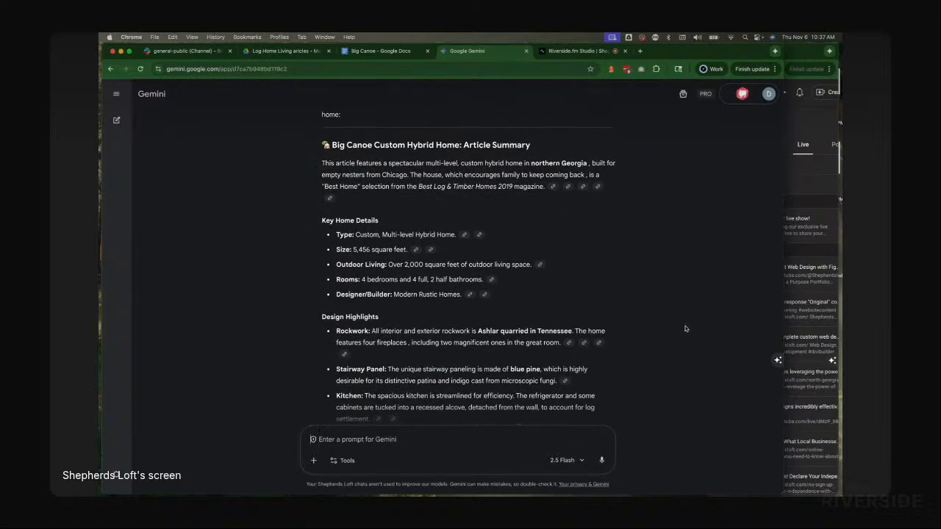
{"action": "scroll", "coordinate": [689, 330], "scroll_direction": "down", "scroll_amount": 1}
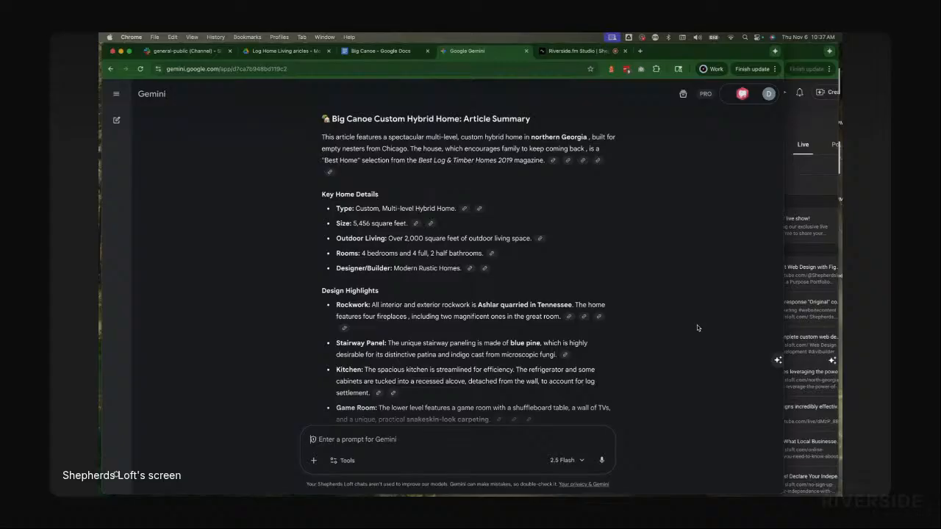
{"action": "scroll", "coordinate": [676, 248], "scroll_direction": "up", "scroll_amount": 3}
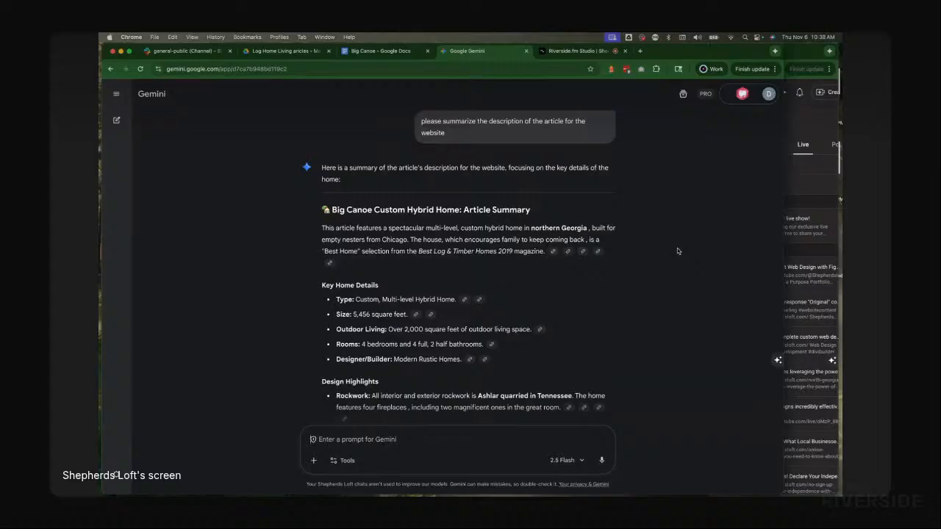
{"action": "scroll", "coordinate": [647, 253], "scroll_direction": "down", "scroll_amount": 2}
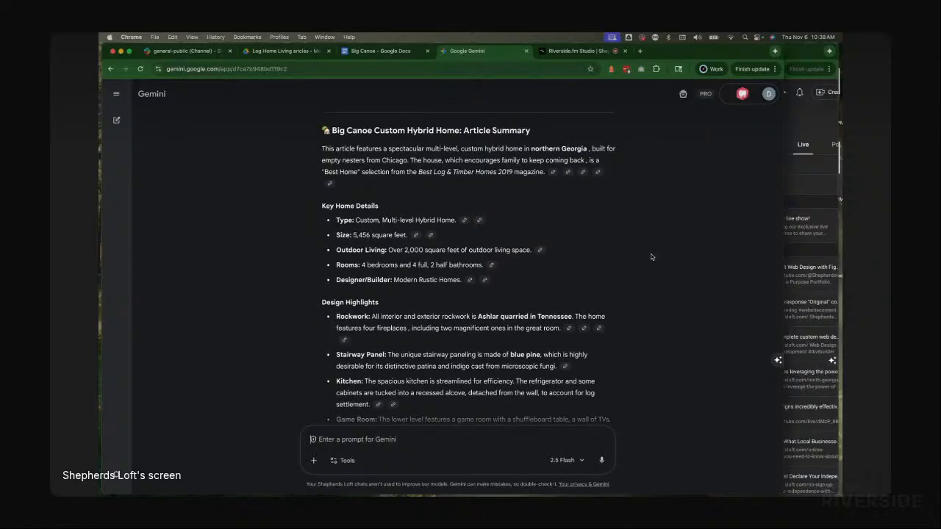
{"action": "scroll", "coordinate": [471, 155], "scroll_direction": "up", "scroll_amount": 2}
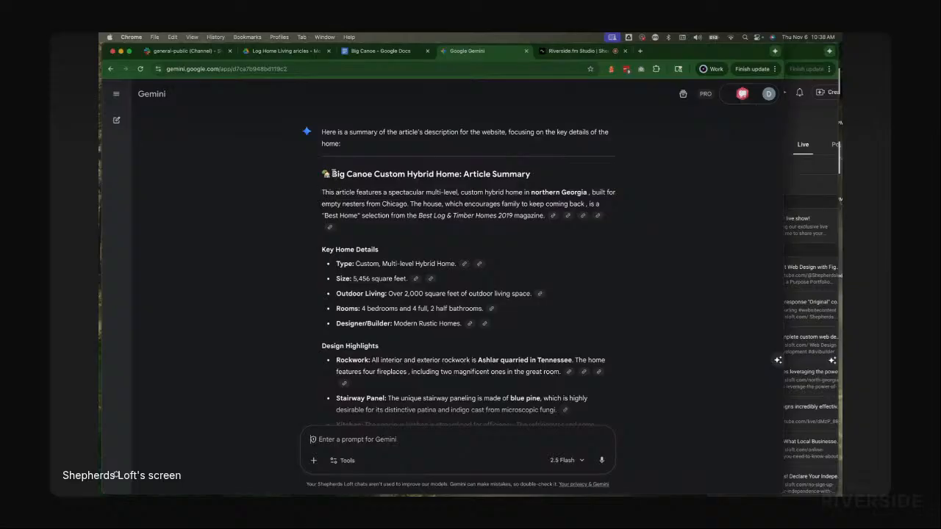
{"action": "left_click_drag", "start_coordinate": [333, 172], "coordinate": [597, 318]}
{"action": "scroll", "coordinate": [585, 272], "scroll_direction": "down", "scroll_amount": 3}
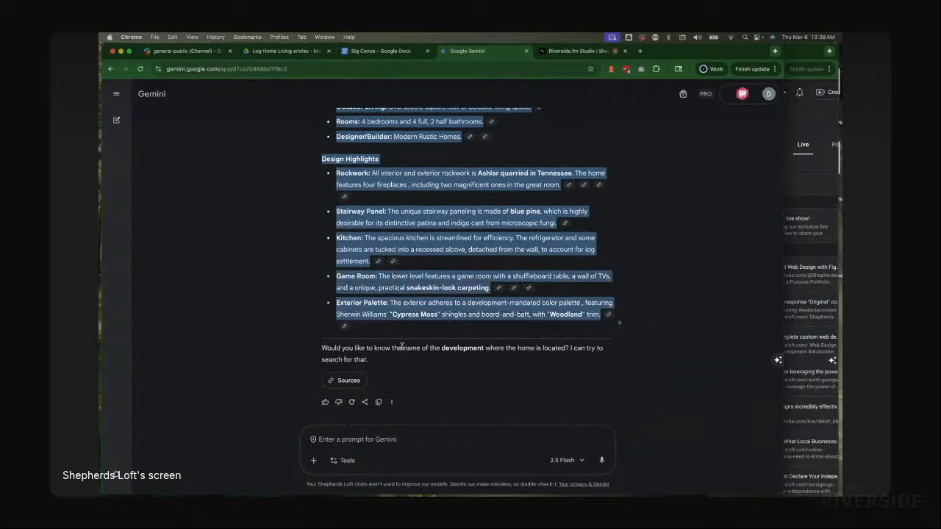
{"action": "left_click", "coordinate": [380, 406]}
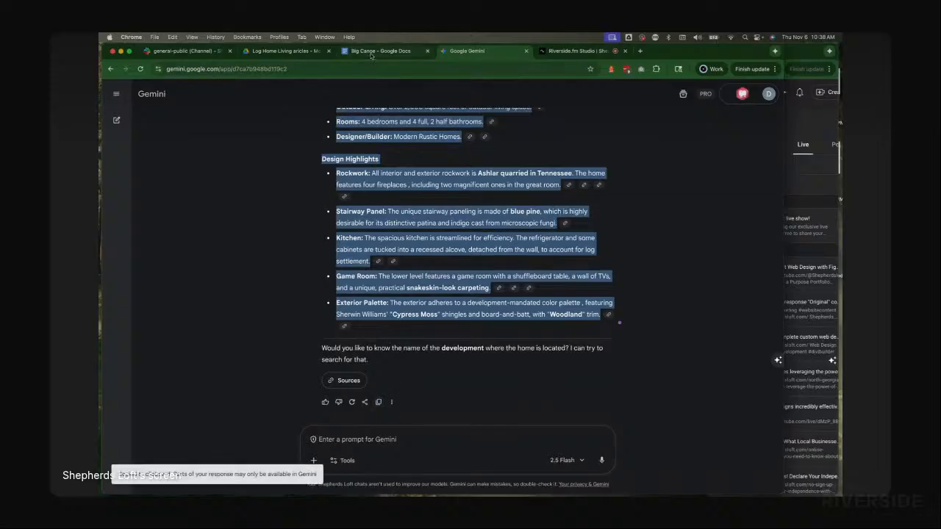
{"action": "triple_click", "coordinate": [387, 346]}
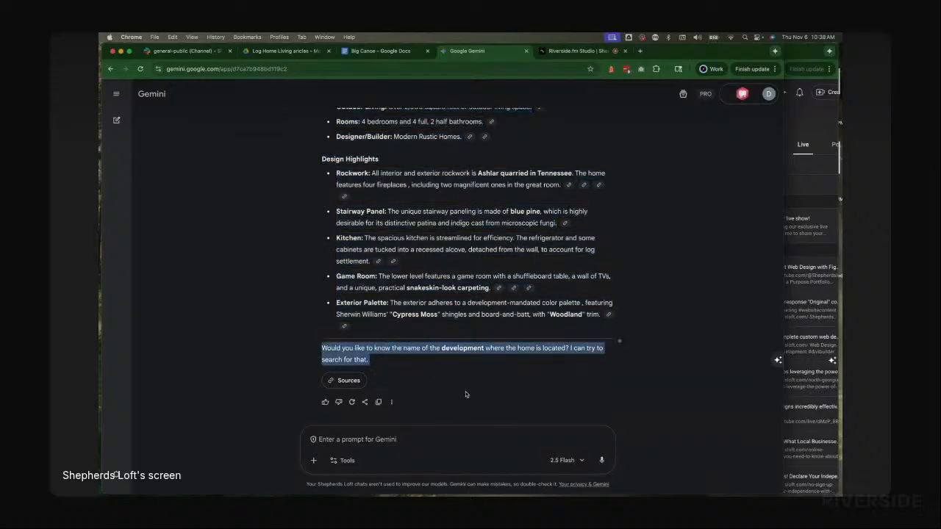
{"action": "left_click", "coordinate": [385, 52]}
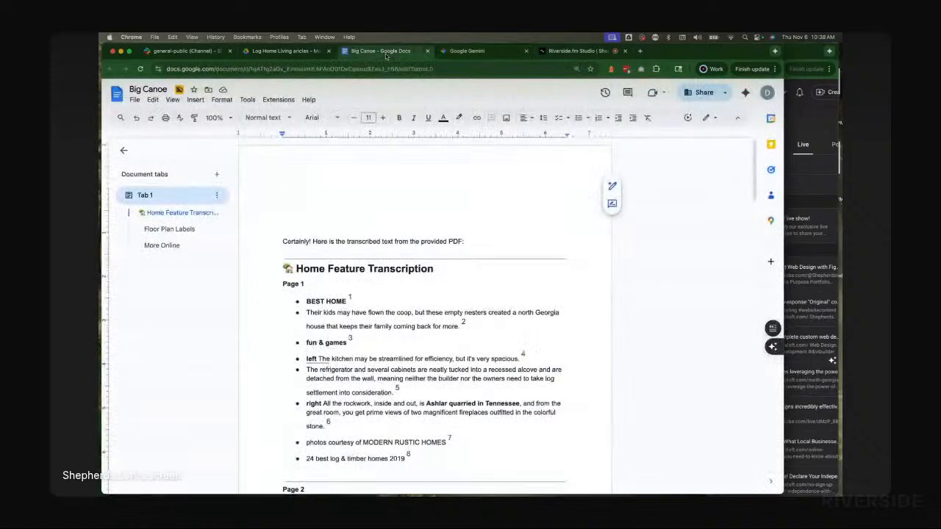
{"action": "right_click", "coordinate": [287, 194]}
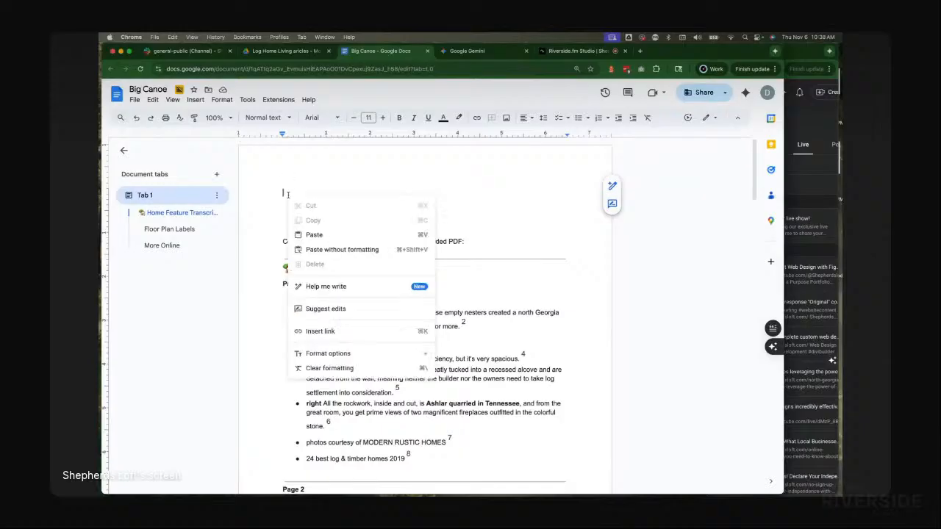
{"action": "left_click", "coordinate": [342, 250]}
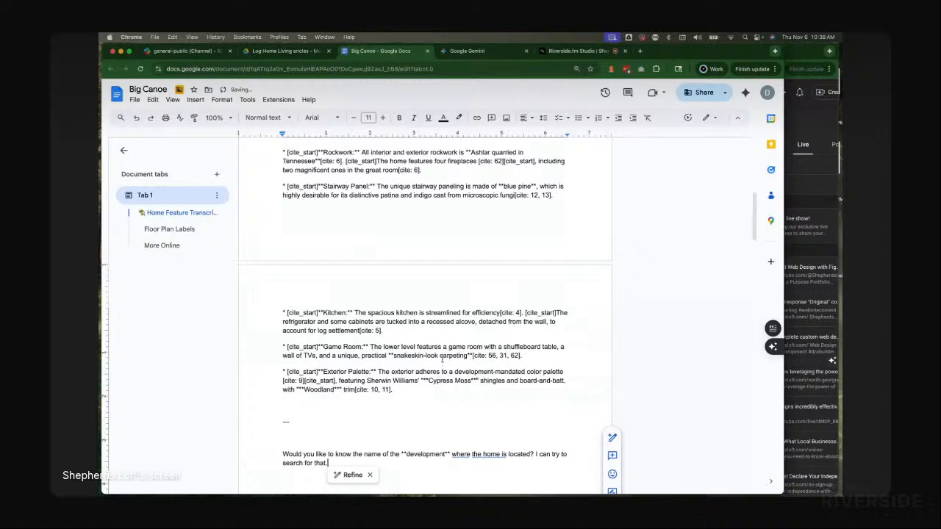
Step: Examine the markdown asterisks and citation markers left in the pasted summary
{"action": "scroll", "coordinate": [314, 298], "scroll_direction": "down", "scroll_amount": 3}
{"action": "left_click", "coordinate": [397, 294]}
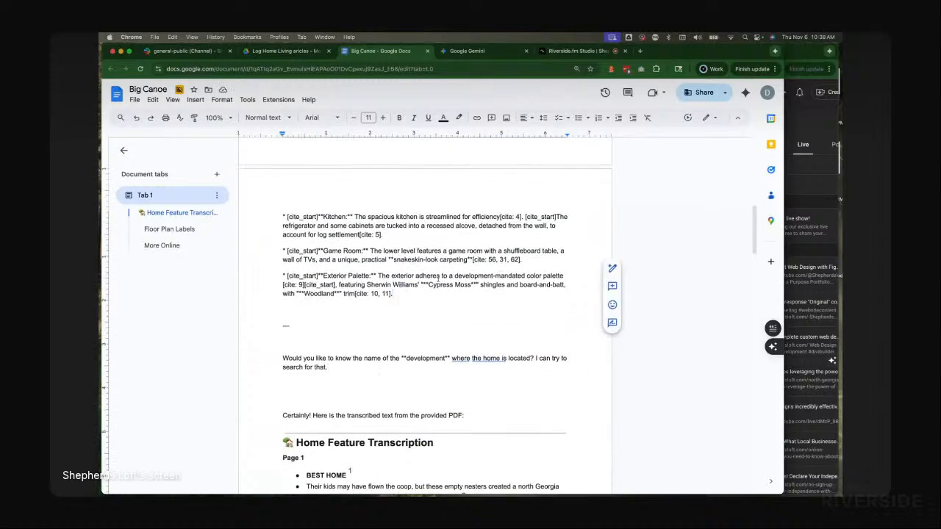
{"action": "left_click_drag", "start_coordinate": [370, 276], "coordinate": [376, 277]}
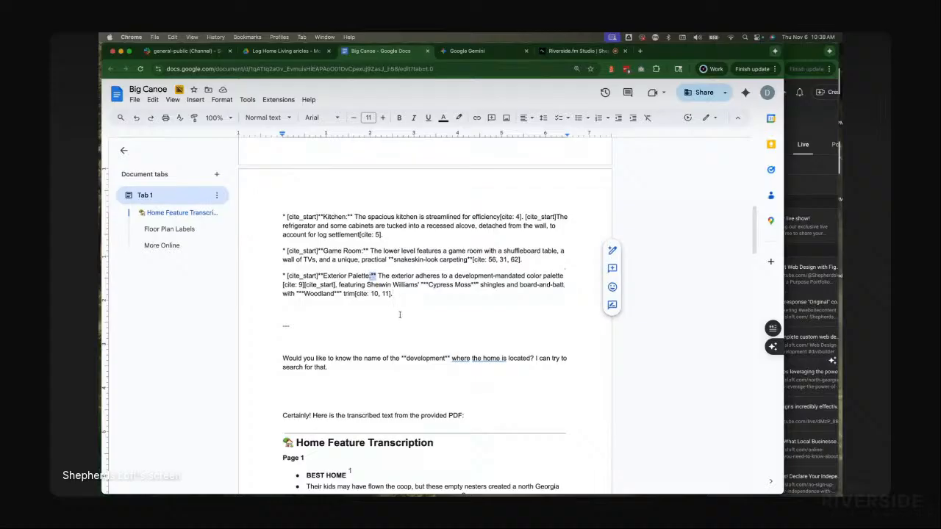
{"action": "scroll", "coordinate": [385, 328], "scroll_direction": "down", "scroll_amount": 3}
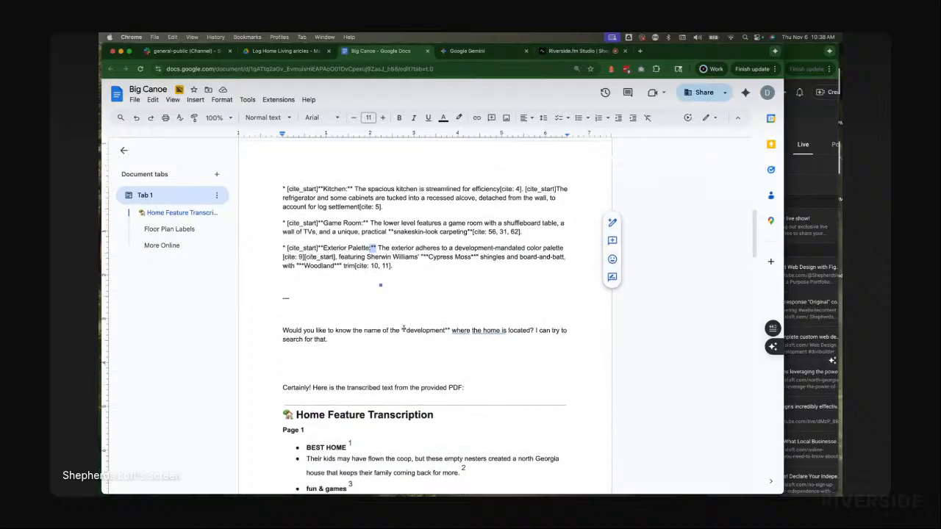
{"action": "left_click", "coordinate": [415, 270]}
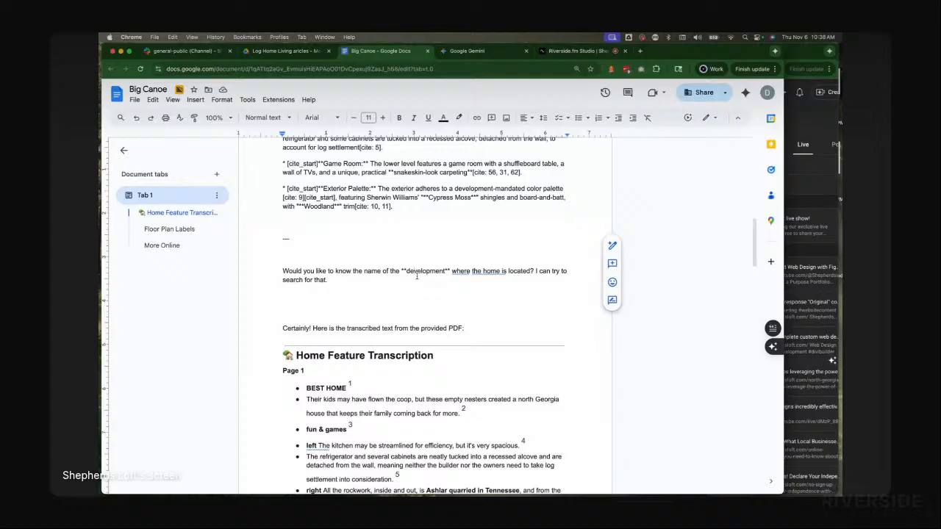
Step: Delete Gemini's follow-up question and the 'Certainly! Here is the transcribed text from the provided PDF:' line below the summary
{"action": "triple_click", "coordinate": [334, 277]}
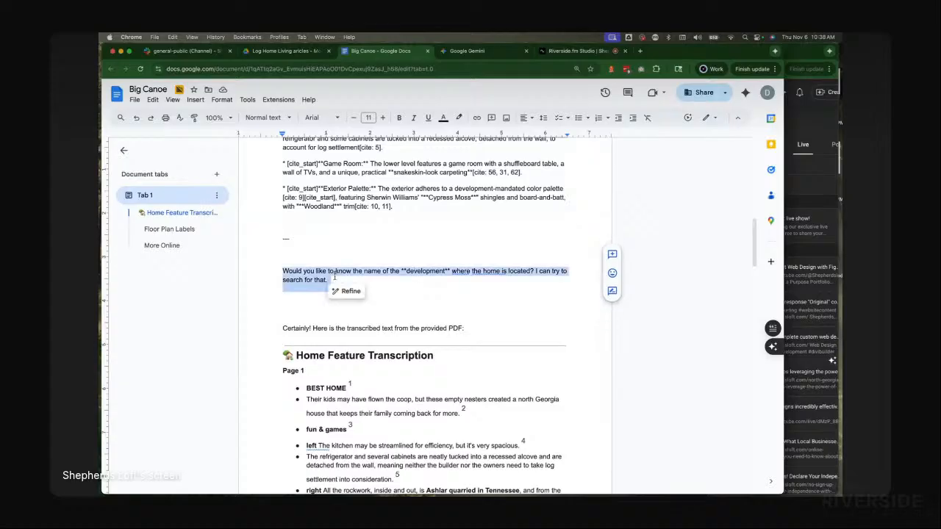
{"action": "key", "text": "BackSpace"}
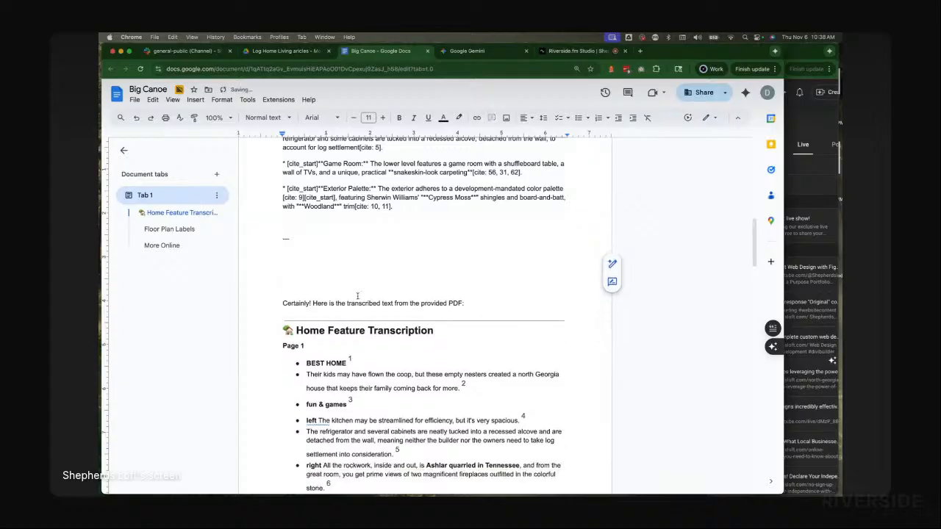
{"action": "triple_click", "coordinate": [292, 303]}
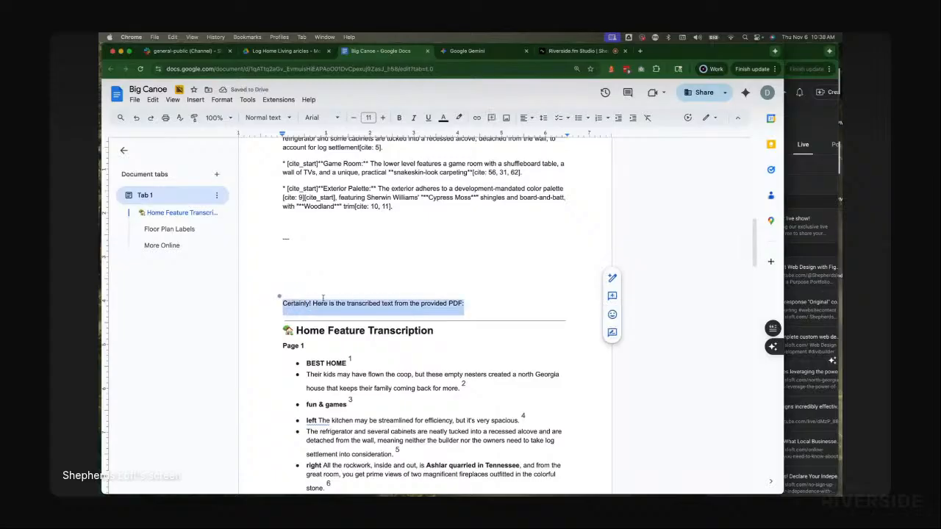
{"action": "key", "text": "BackSpace"}
{"action": "key", "text": "BackSpace"}
{"action": "key", "text": "BackSpace"}
{"action": "key", "text": "BackSpace"}
{"action": "key", "text": "BackSpace"}
{"action": "key", "text": "BackSpace"}
{"action": "key", "text": "BackSpace"}
{"action": "key", "text": "BackSpace"}
{"action": "key", "text": "BackSpace"}
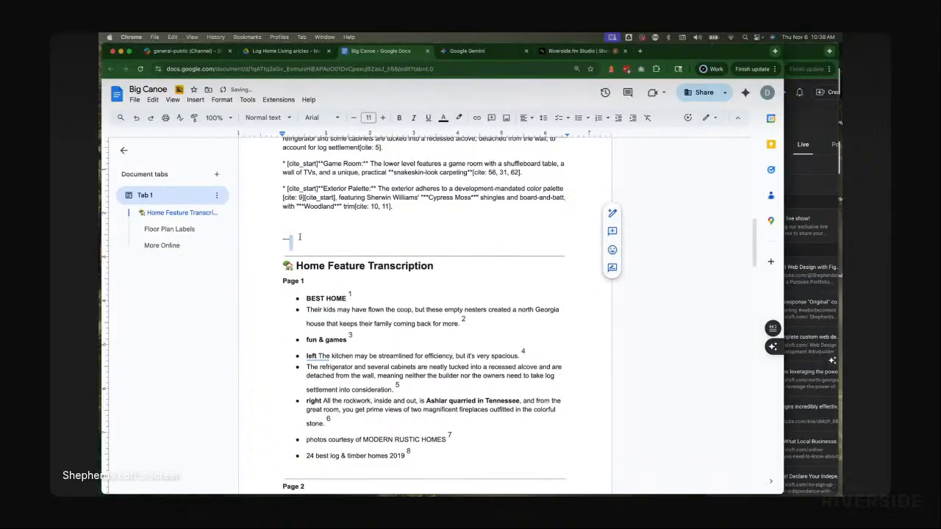
{"action": "scroll", "coordinate": [344, 249], "scroll_direction": "up", "scroll_amount": 10}
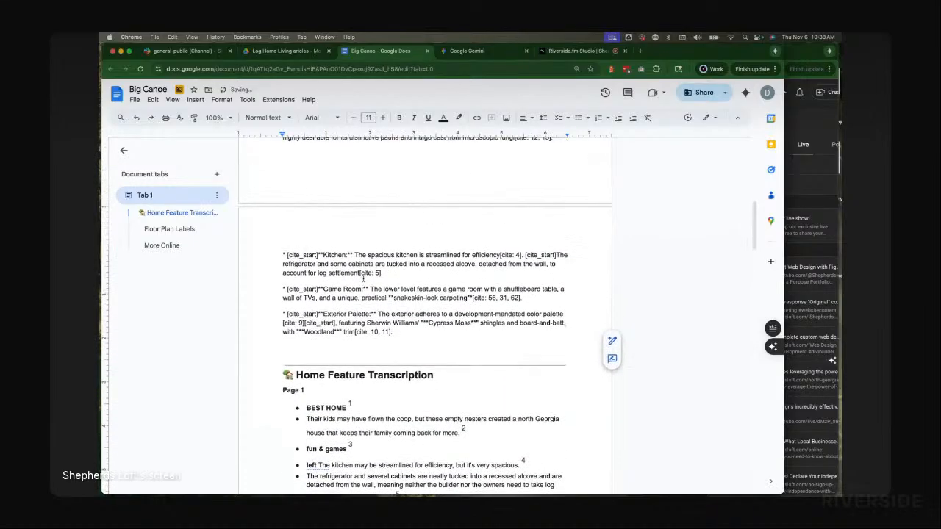
{"action": "scroll", "coordinate": [365, 284], "scroll_direction": "up", "scroll_amount": 3}
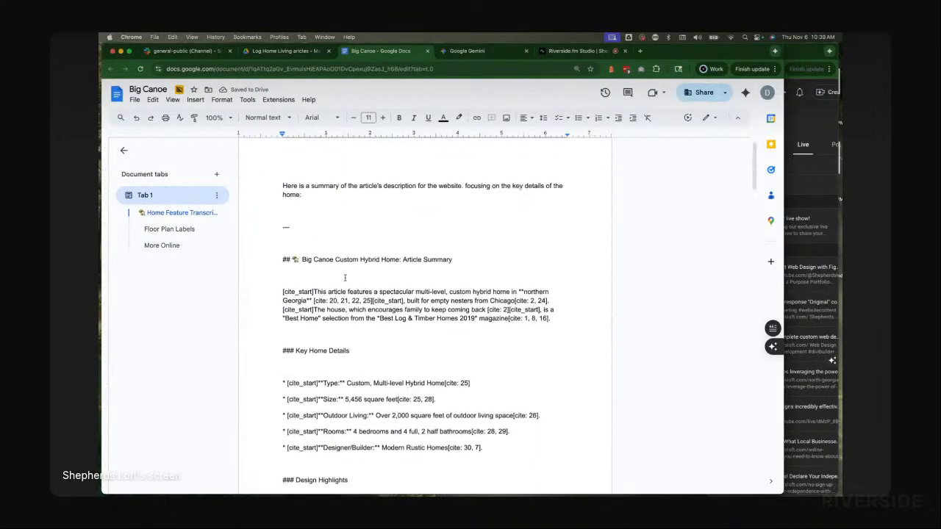
Step: Undo the pasted markdown summary, then delete the 'Certainly! Here is the transcribed text from the provided PDF:' line
{"action": "left_click", "coordinate": [288, 352]}
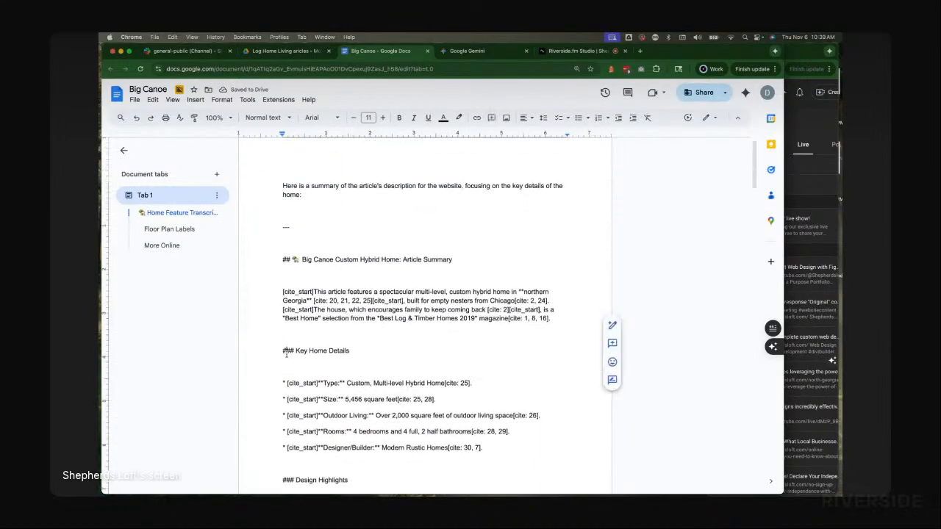
{"action": "left_click", "coordinate": [287, 245]}
{"action": "double_click", "coordinate": [289, 256]}
{"action": "left_click", "coordinate": [290, 261]}
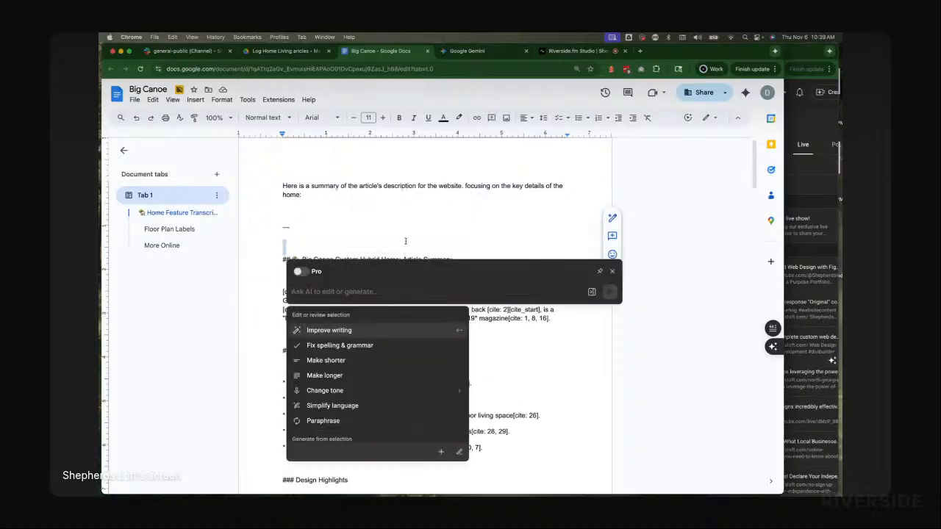
{"action": "left_click_drag", "start_coordinate": [406, 239], "coordinate": [379, 224]}
{"action": "scroll", "coordinate": [390, 228], "scroll_direction": "down", "scroll_amount": 5}
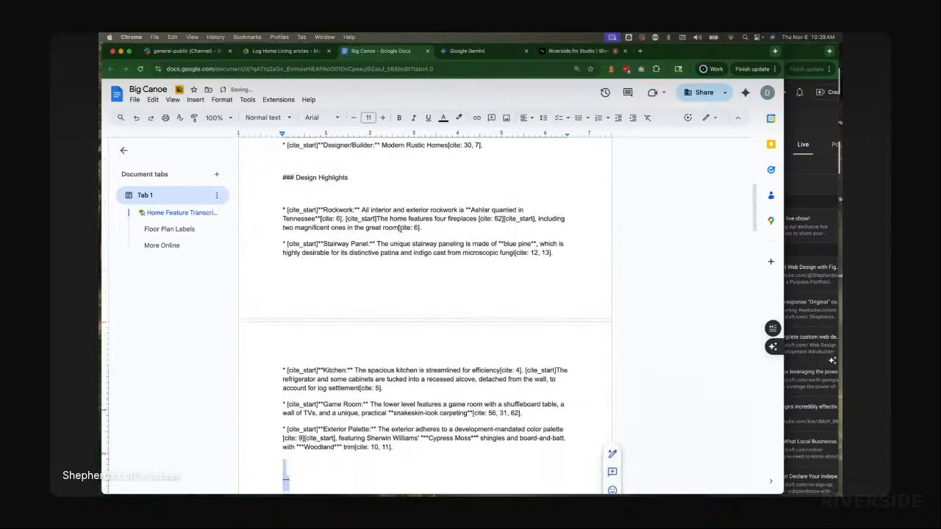
{"action": "key", "text": "super+z"}
{"action": "key", "text": "super+z"}
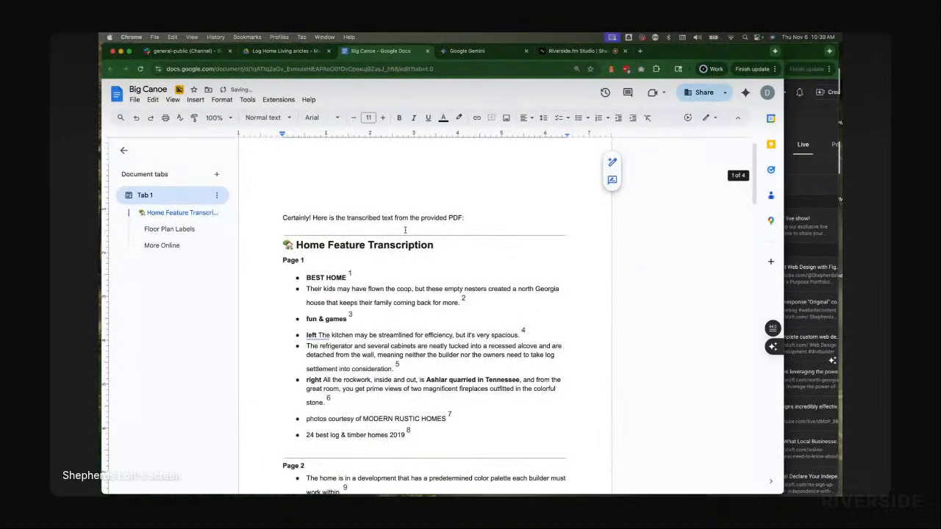
{"action": "key", "text": "super+z"}
{"action": "triple_click", "coordinate": [375, 196]}
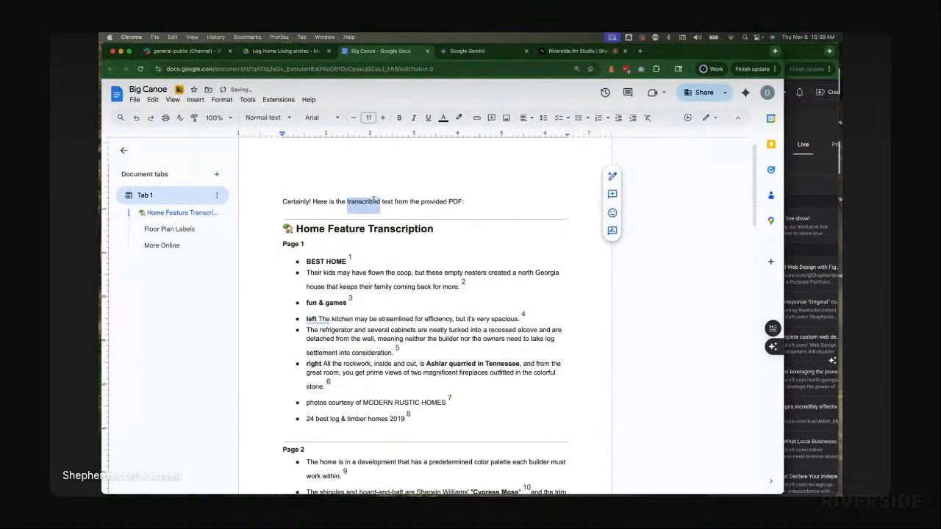
{"action": "key", "text": "BackSpace"}
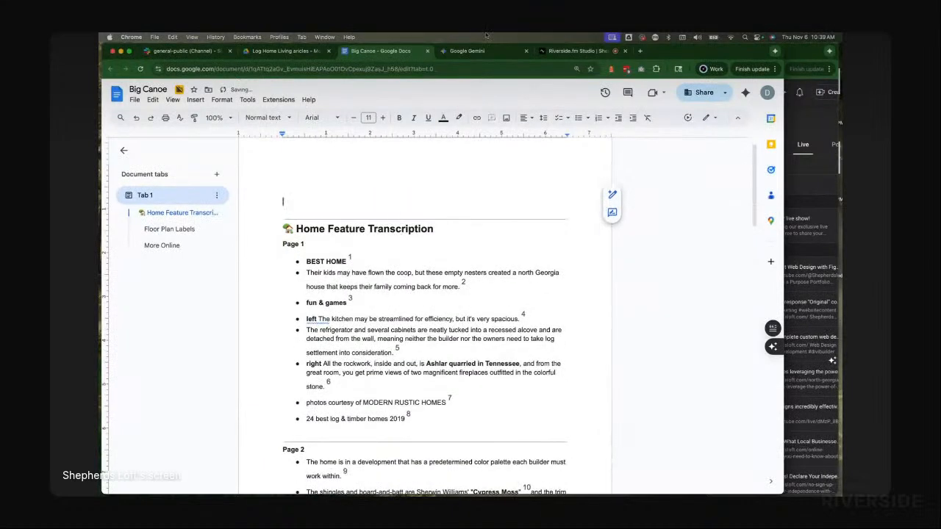
Step: Select Gemini's rendered summary from its heading to the last bullet and paste it without formatting at the document's top
{"action": "left_click", "coordinate": [465, 51]}
{"action": "left_click", "coordinate": [413, 314]}
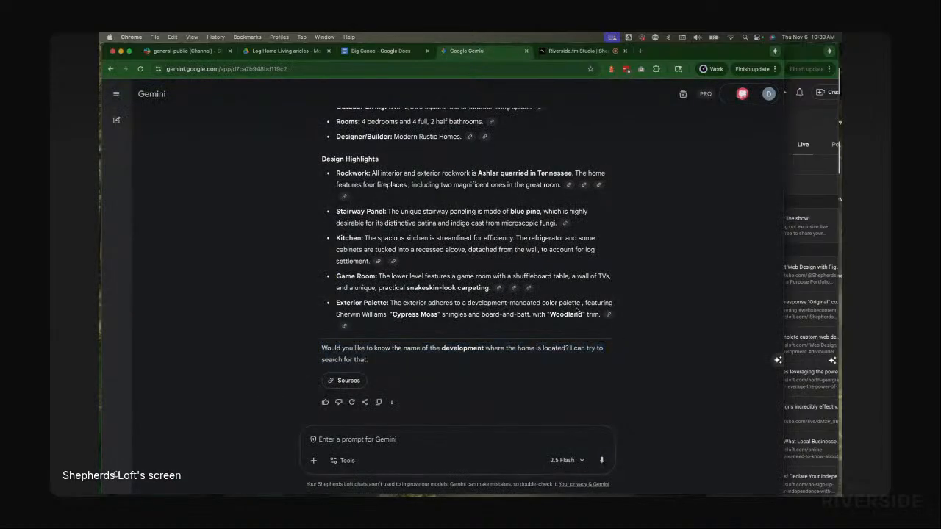
{"action": "left_click_drag", "start_coordinate": [621, 316], "coordinate": [331, 167]}
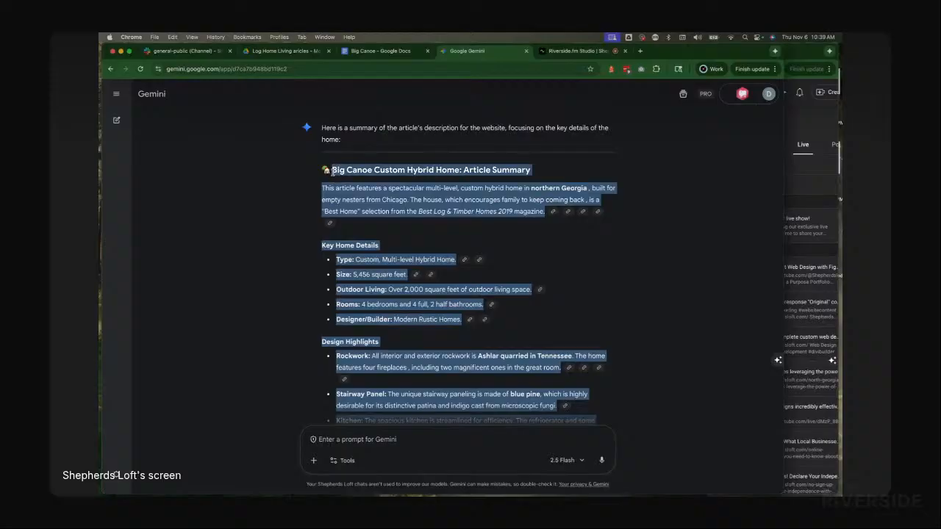
{"action": "left_click", "coordinate": [370, 51]}
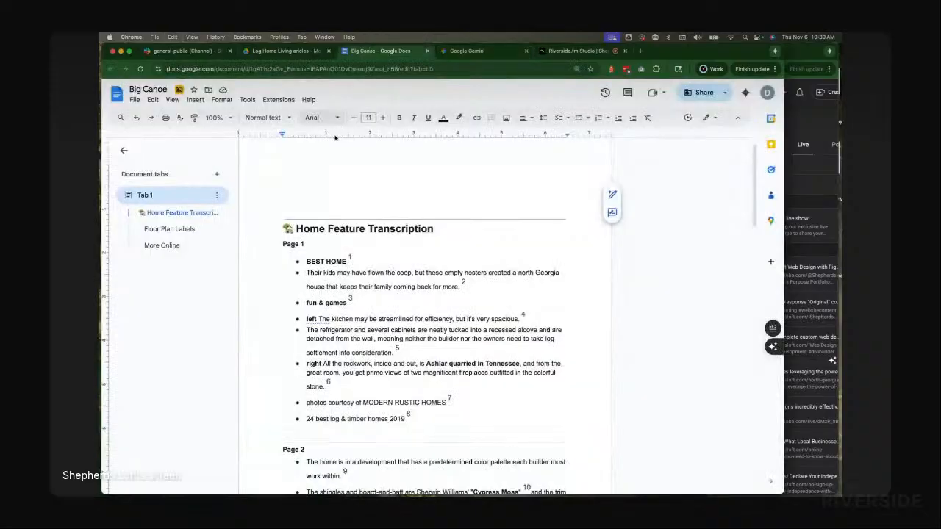
{"action": "right_click", "coordinate": [289, 194]}
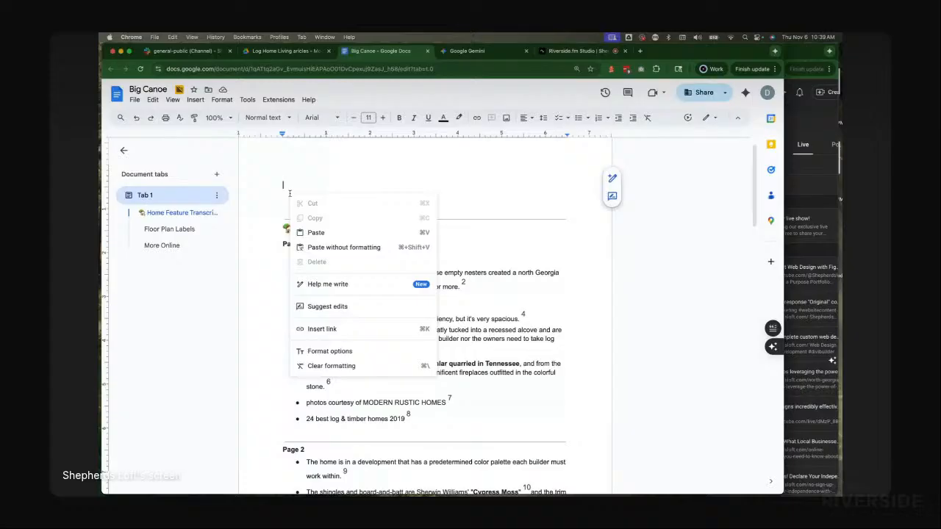
{"action": "left_click", "coordinate": [356, 249]}
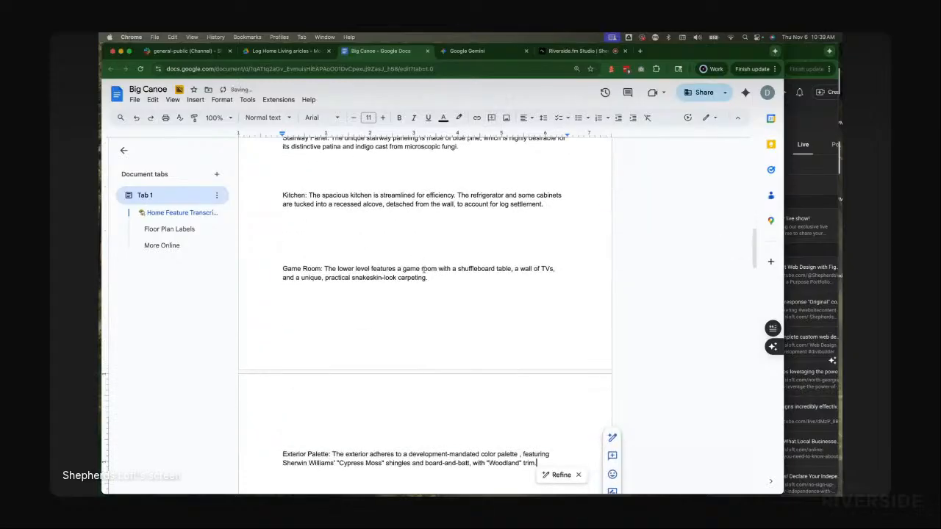
Step: Remove the empty lines between the summary paragraph, Key Home Details, Type and Size lines
{"action": "scroll", "coordinate": [424, 269], "scroll_direction": "down", "scroll_amount": 3}
{"action": "scroll", "coordinate": [425, 269], "scroll_direction": "up", "scroll_amount": 15}
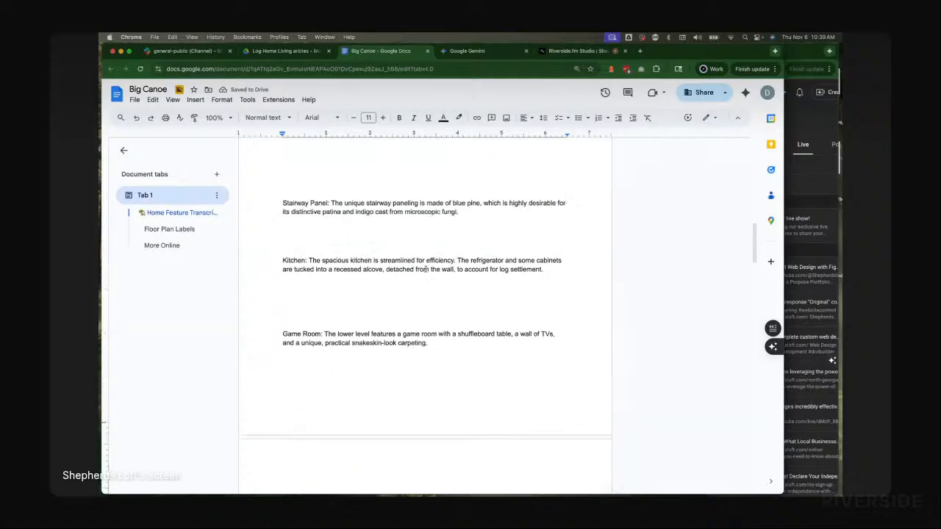
{"action": "scroll", "coordinate": [352, 240], "scroll_direction": "up", "scroll_amount": 10}
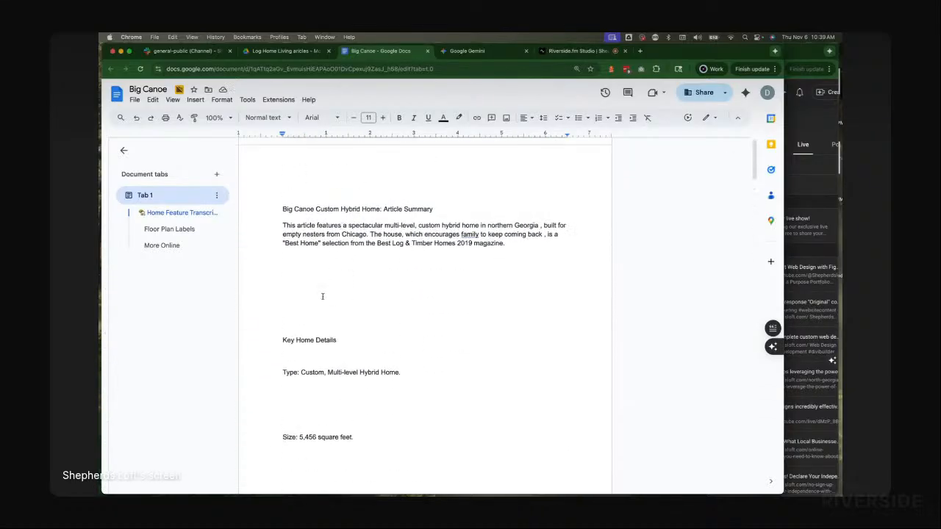
{"action": "left_click", "coordinate": [322, 296]}
{"action": "double_click", "coordinate": [355, 337]}
{"action": "double_click", "coordinate": [349, 326]}
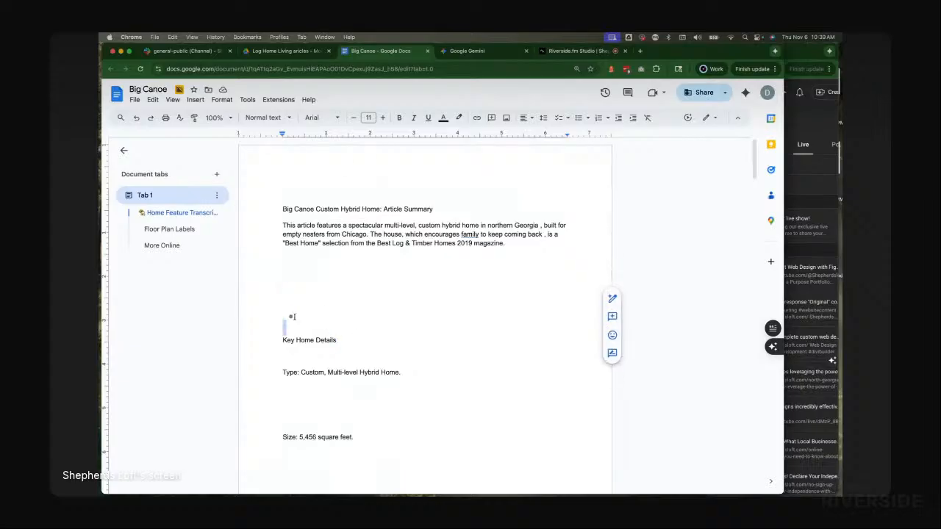
{"action": "double_click", "coordinate": [275, 265]}
{"action": "key", "text": "BackSpace"}
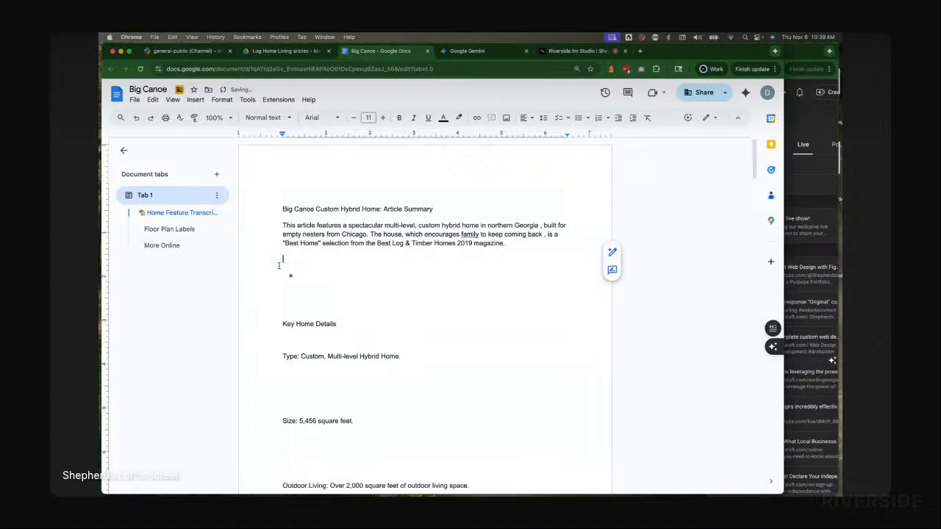
{"action": "key", "text": "BackSpace"}
{"action": "key", "text": "BackSpace"}
{"action": "key", "text": "BackSpace"}
{"action": "key", "text": "BackSpace"}
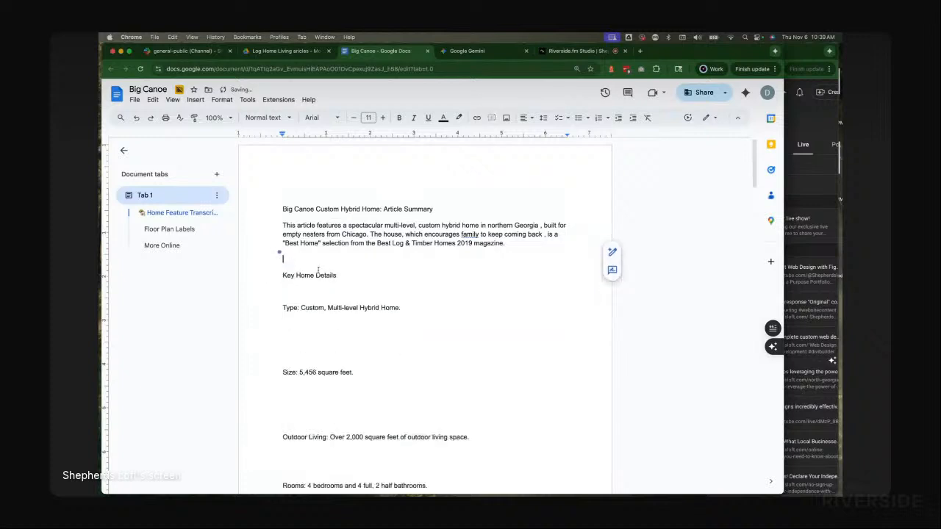
{"action": "double_click", "coordinate": [327, 264]}
{"action": "double_click", "coordinate": [312, 279]}
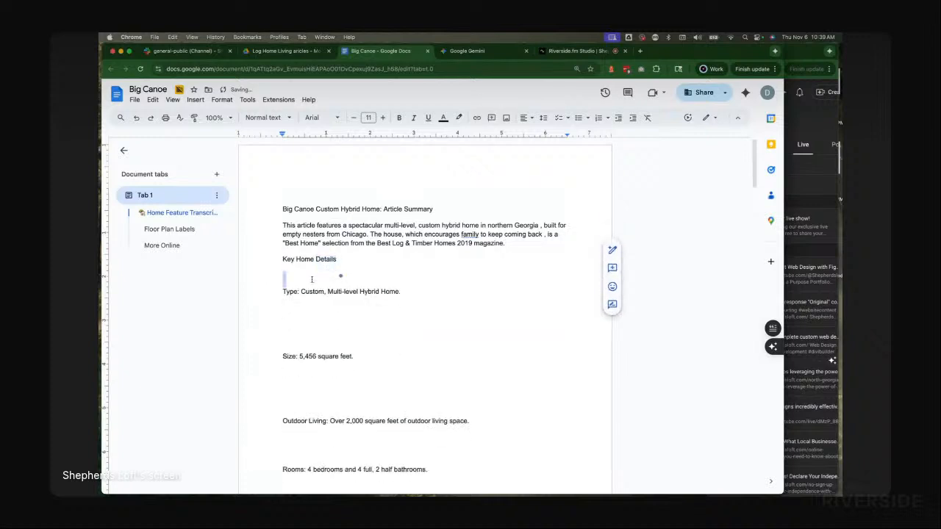
{"action": "key", "text": "BackSpace"}
{"action": "double_click", "coordinate": [311, 295]}
{"action": "key", "text": "BackSpace"}
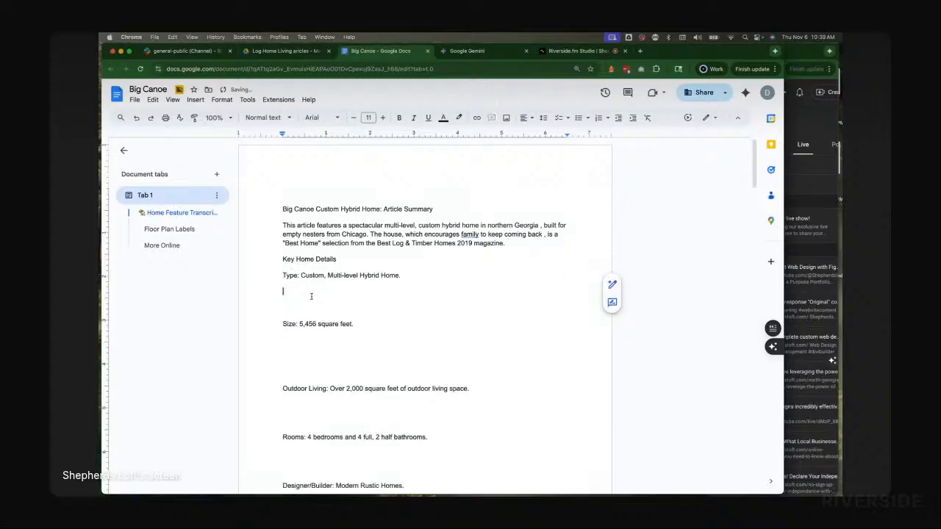
{"action": "double_click", "coordinate": [311, 296]}
{"action": "key", "text": "BackSpace"}
{"action": "double_click", "coordinate": [317, 292]}
{"action": "key", "text": "BackSpace"}
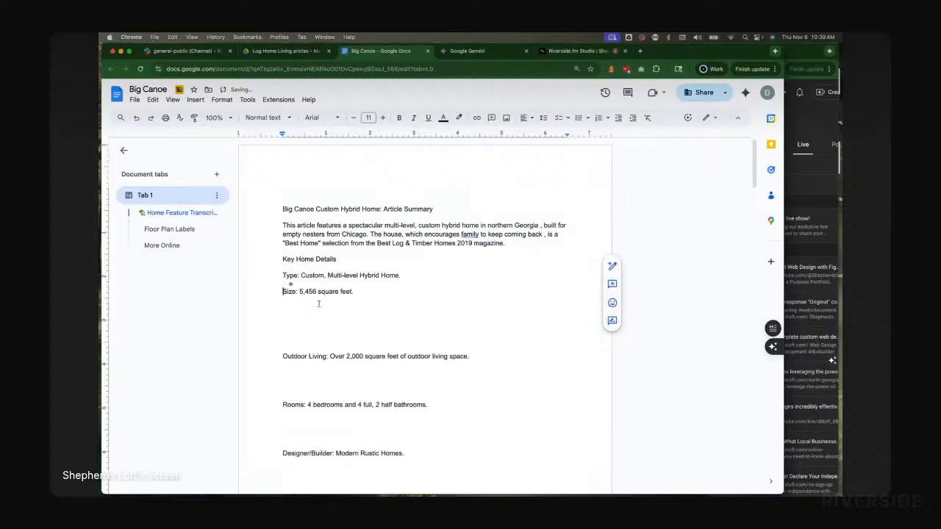
Step: Remove the empty lines between the Outdoor Living, Rooms, Designer/Builder, Design Highlights and Rockwork lines
{"action": "double_click", "coordinate": [314, 314]}
{"action": "key", "text": "BackSpace"}
{"action": "double_click", "coordinate": [314, 315]}
{"action": "key", "text": "BackSpace"}
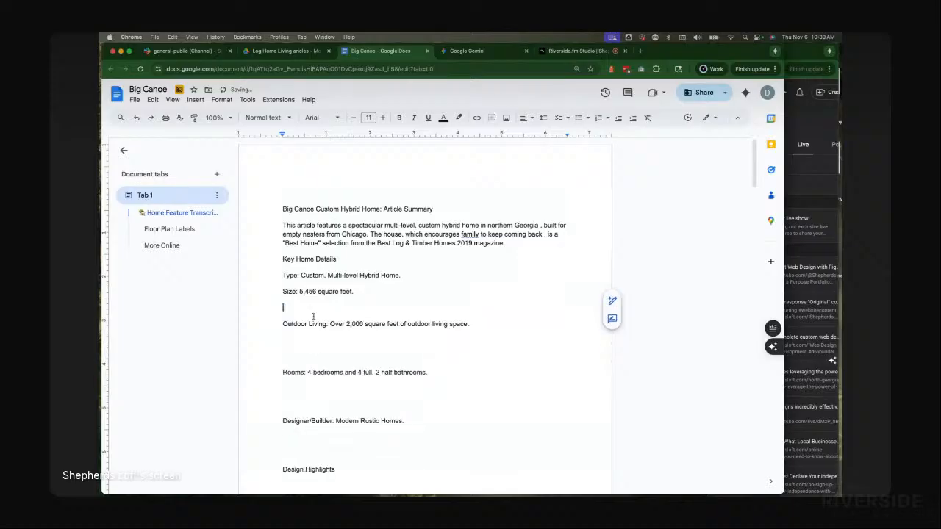
{"action": "double_click", "coordinate": [308, 315]}
{"action": "key", "text": "BackSpace"}
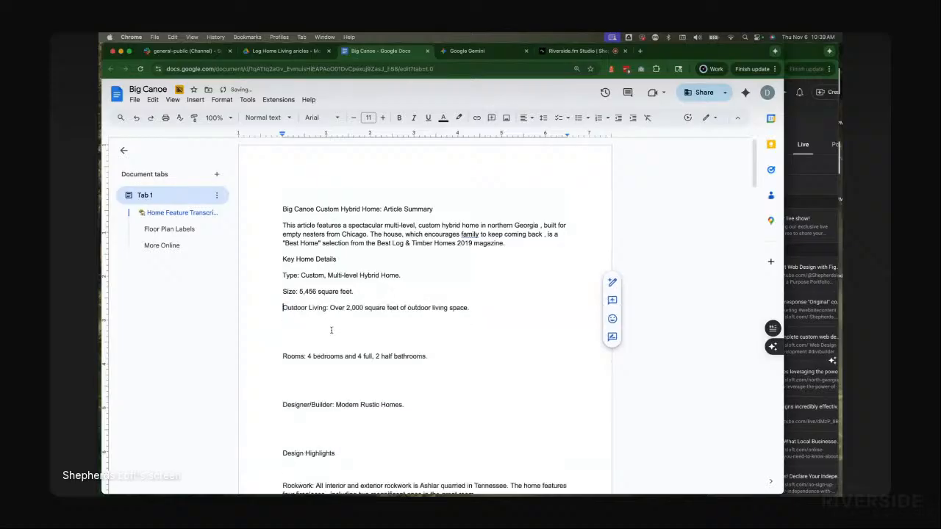
{"action": "left_click", "coordinate": [283, 357]}
{"action": "key", "text": "BackSpace"}
{"action": "key", "text": "BackSpace"}
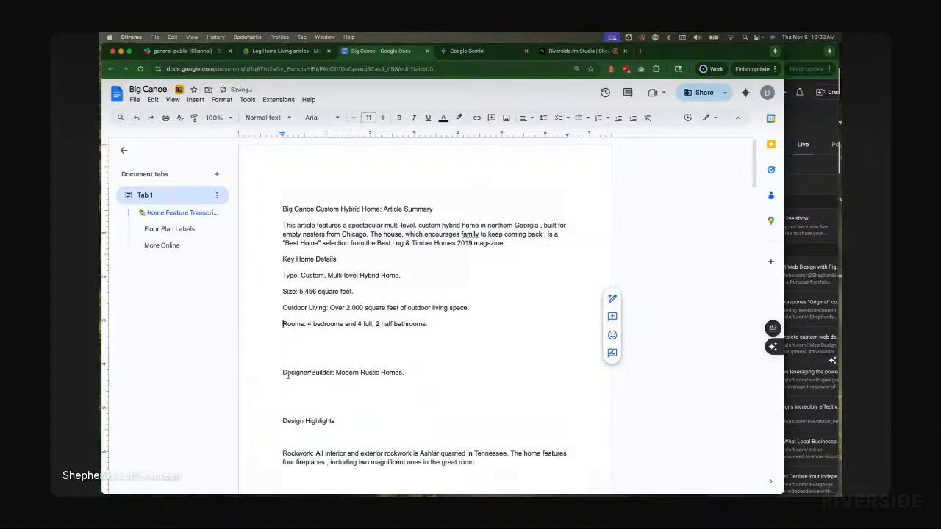
{"action": "left_click", "coordinate": [282, 374]}
{"action": "key", "text": "BackSpace"}
{"action": "key", "text": "BackSpace"}
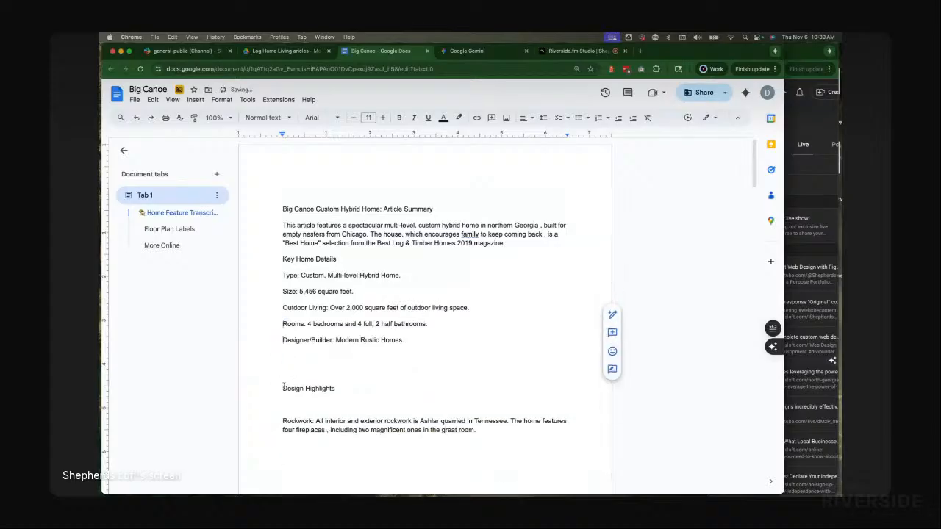
{"action": "left_click", "coordinate": [283, 388]}
{"action": "key", "text": "BackSpace"}
{"action": "key", "text": "BackSpace"}
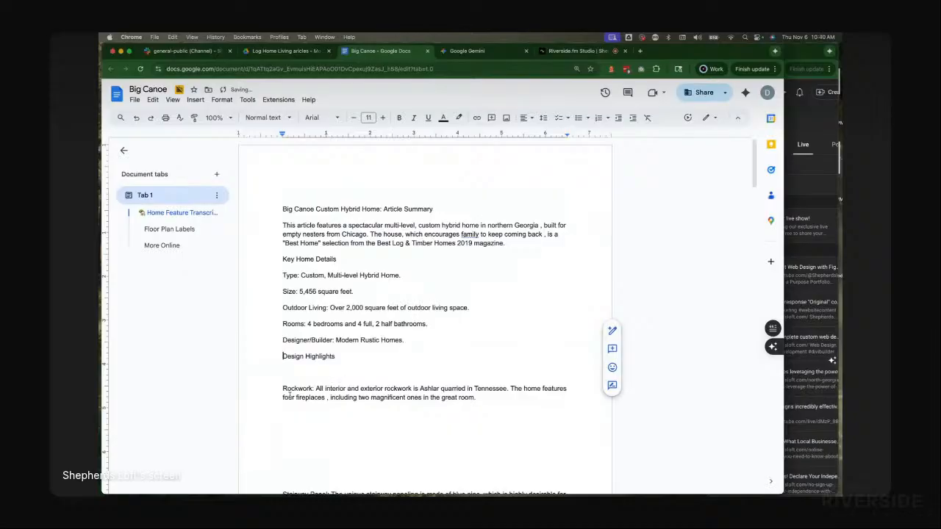
{"action": "mouse_move", "coordinate": [281, 389]}
{"action": "left_mouse_down"}
{"action": "mouse_move", "coordinate": [281, 362]}
{"action": "mouse_move", "coordinate": [281, 371]}
{"action": "left_mouse_up"}
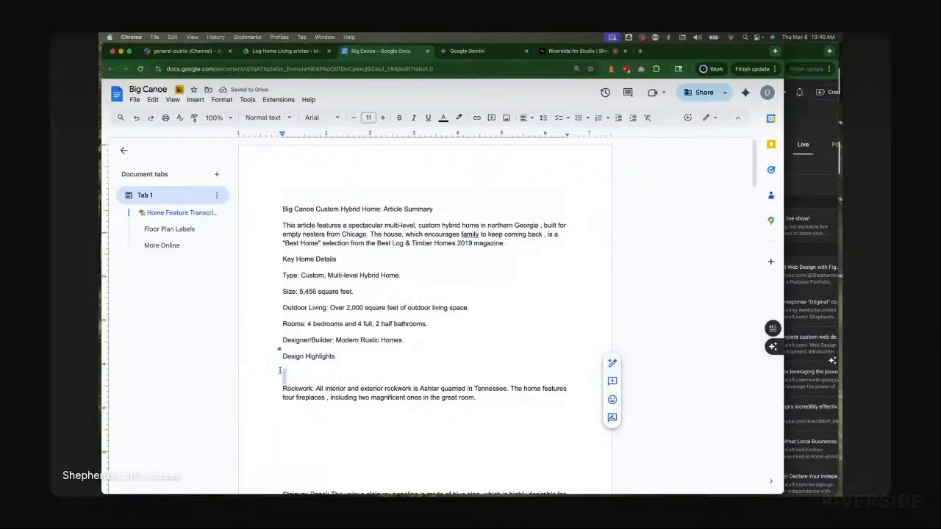
{"action": "key", "text": "BackSpace"}
Step: Apply the Heading 1 style to the 'Big Canoe Custom Hybrid Home: Article Summary' title line
{"action": "scroll", "coordinate": [358, 190], "scroll_direction": "down", "scroll_amount": 2}
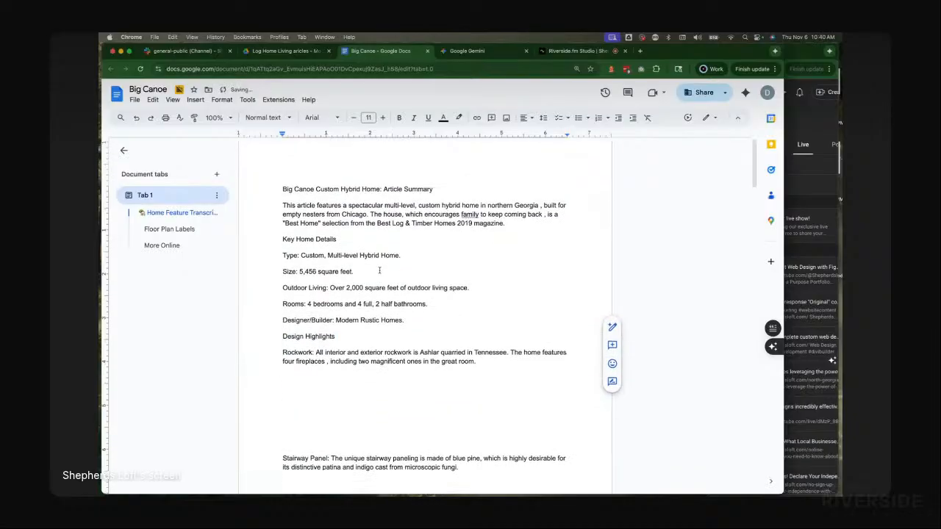
{"action": "scroll", "coordinate": [359, 190], "scroll_direction": "up", "scroll_amount": 1}
{"action": "triple_click", "coordinate": [326, 175]}
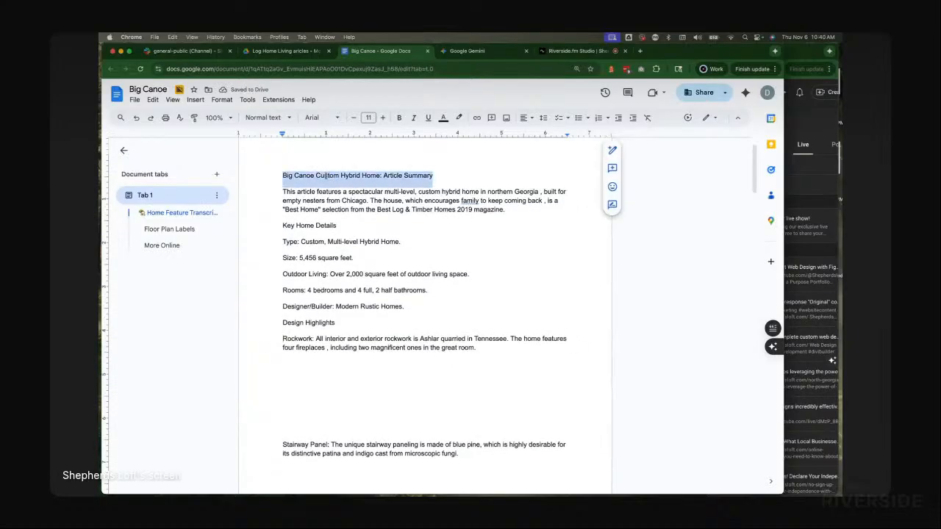
{"action": "left_click", "coordinate": [265, 117]}
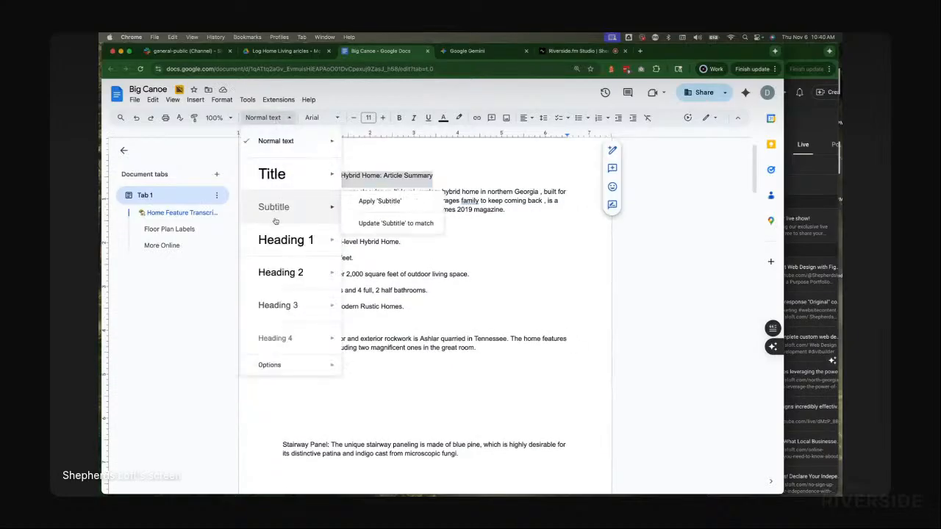
{"action": "mouse_move", "coordinate": [274, 231]}
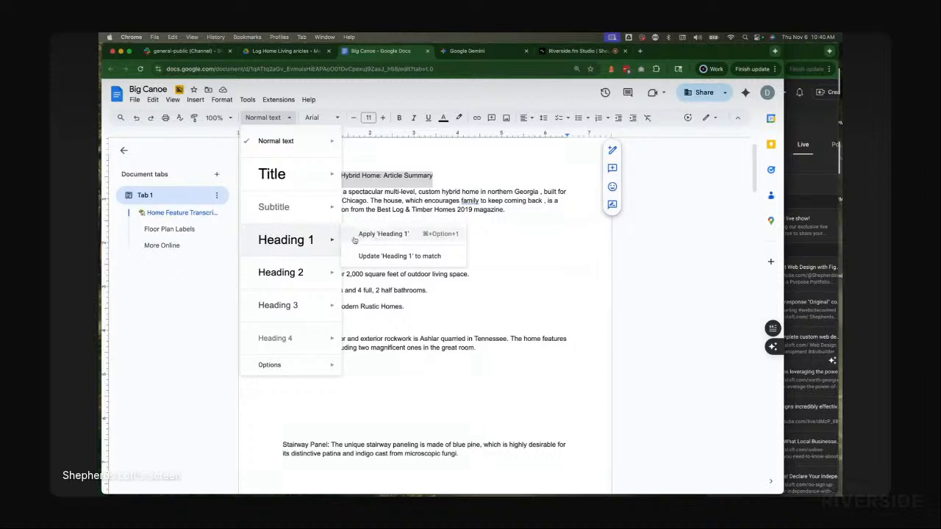
{"action": "left_click", "coordinate": [380, 237]}
{"action": "left_click", "coordinate": [408, 237]}
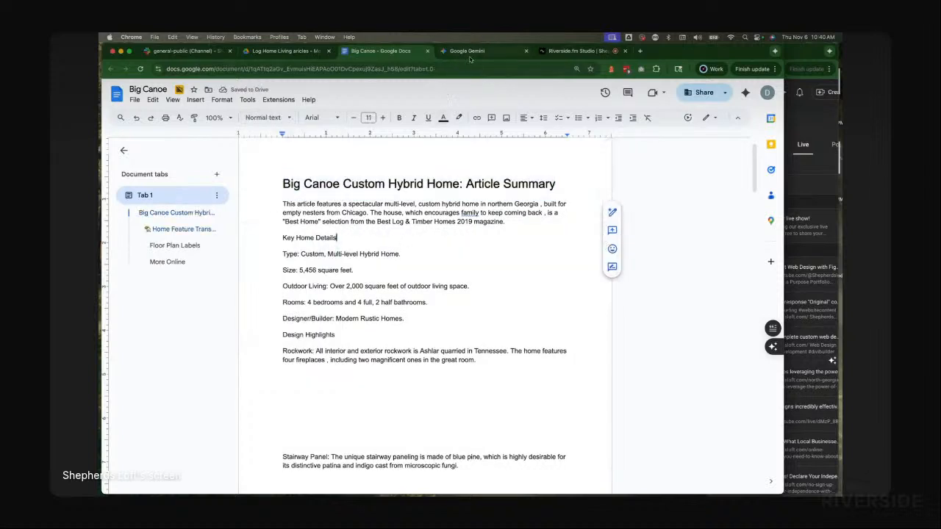
Step: Remove the empty lines between the Rockwork, Stairway Panel, Kitchen, Game Room and Exterior Palette paragraphs
{"action": "scroll", "coordinate": [355, 390], "scroll_direction": "down", "scroll_amount": 2}
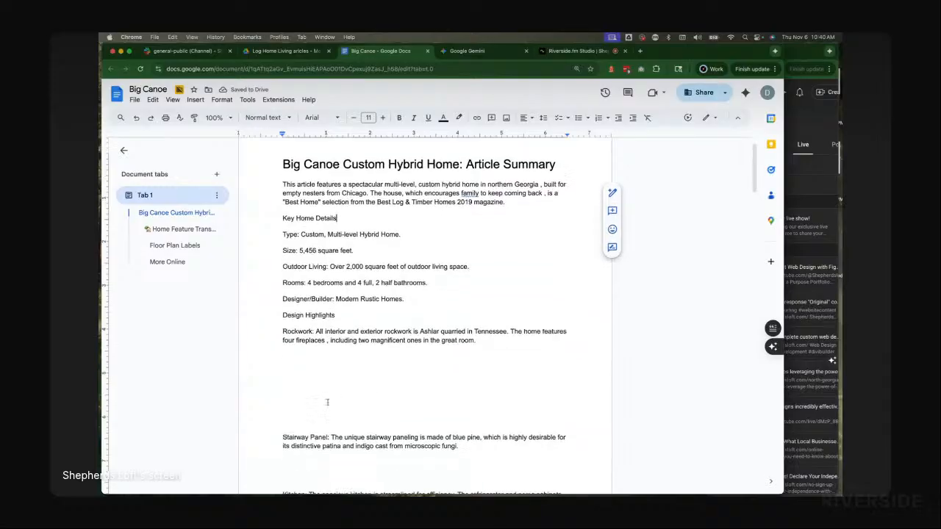
{"action": "left_click_drag", "start_coordinate": [278, 378], "coordinate": [277, 326]}
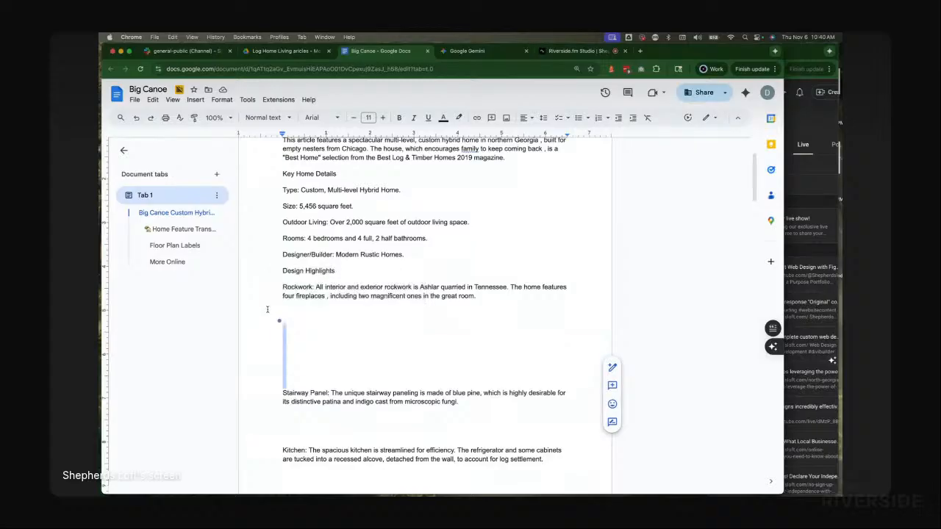
{"action": "key", "text": "BackSpace"}
{"action": "key", "text": "BackSpace"}
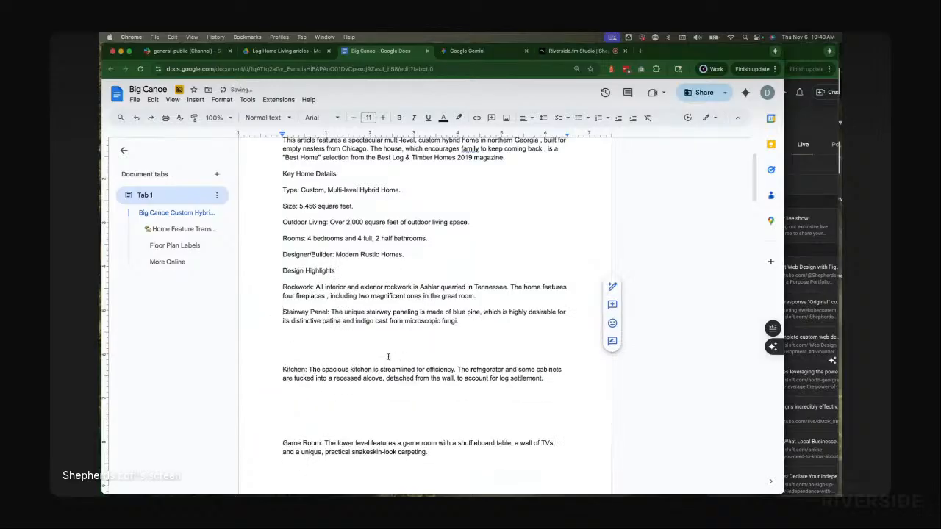
{"action": "mouse_move", "coordinate": [287, 355]}
{"action": "left_mouse_down"}
{"action": "mouse_move", "coordinate": [280, 330]}
{"action": "mouse_move", "coordinate": [290, 353]}
{"action": "mouse_move", "coordinate": [279, 371]}
{"action": "mouse_move", "coordinate": [278, 339]}
{"action": "left_mouse_up"}
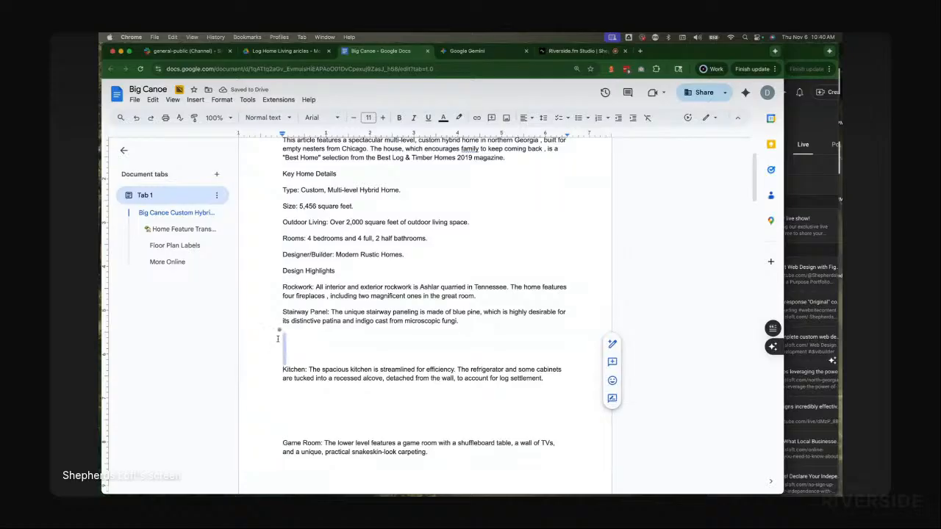
{"action": "key", "text": "BackSpace"}
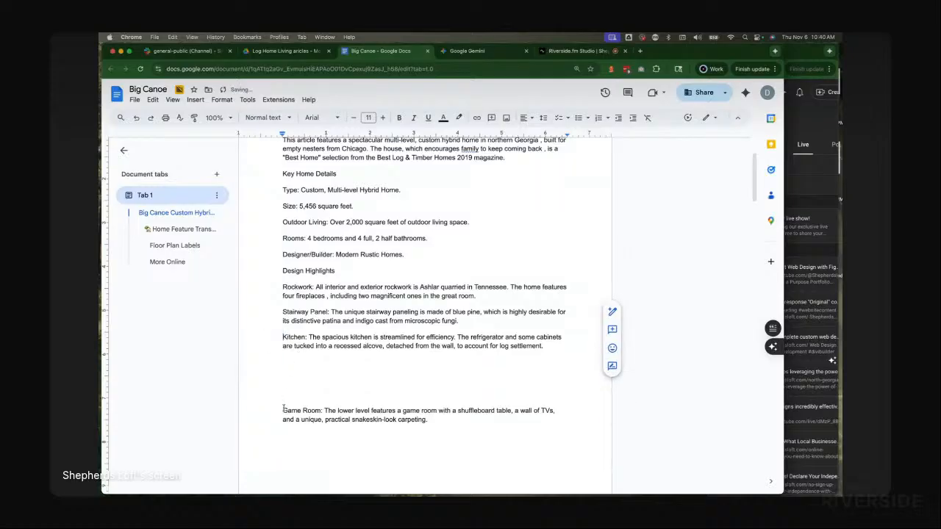
{"action": "left_click_drag", "start_coordinate": [283, 412], "coordinate": [284, 391]}
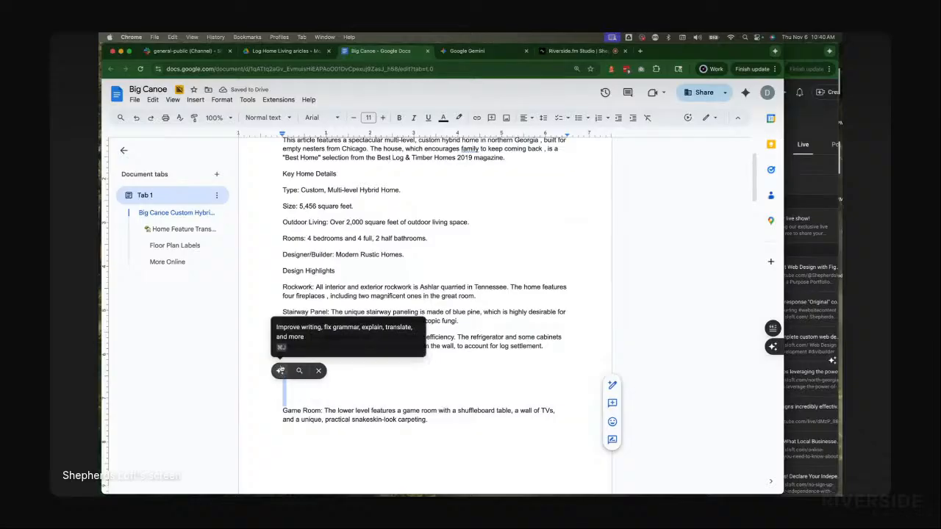
{"action": "key", "text": "BackSpace"}
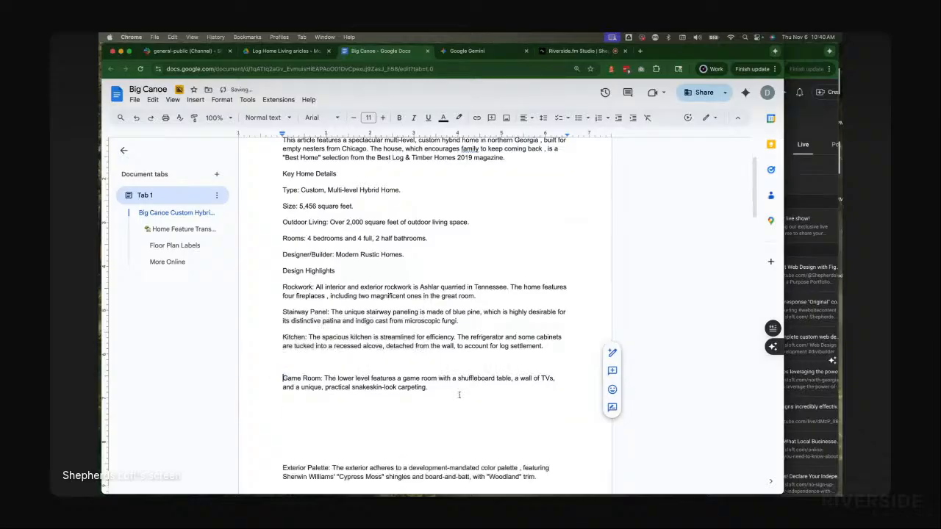
{"action": "left_click_drag", "start_coordinate": [285, 445], "coordinate": [273, 391]}
{"action": "key", "text": "BackSpace"}
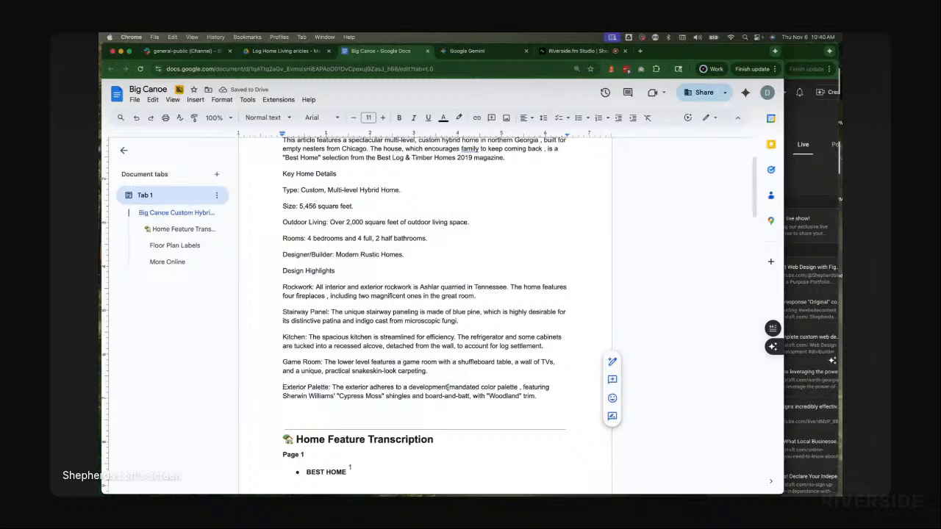
Step: Examine the end of the summary and the start of the Home Feature Transcription heading below it
{"action": "scroll", "coordinate": [452, 385], "scroll_direction": "up", "scroll_amount": 1}
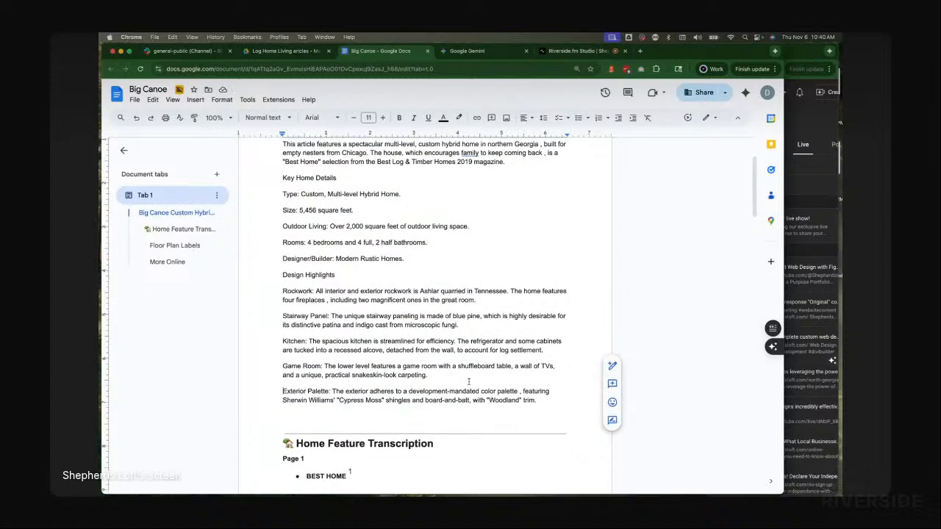
{"action": "scroll", "coordinate": [468, 381], "scroll_direction": "down", "scroll_amount": 3}
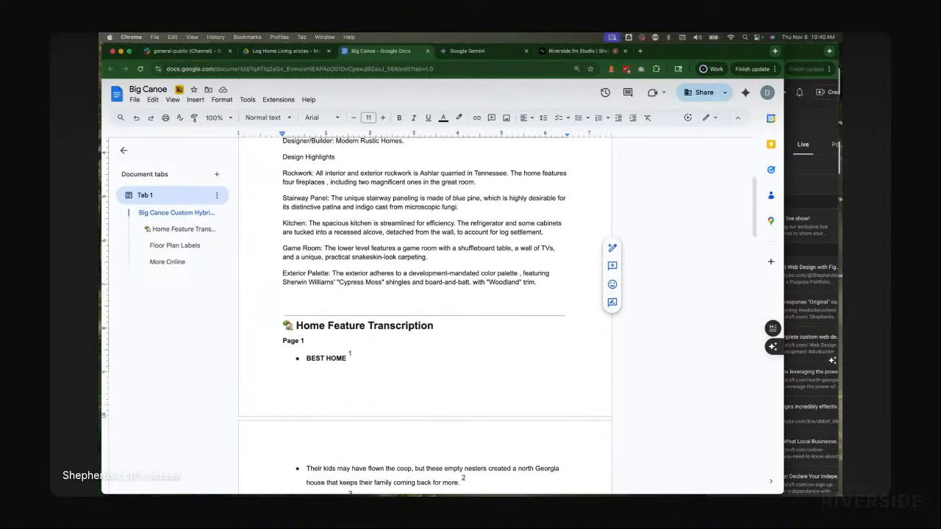
{"action": "left_click", "coordinate": [293, 328]}
{"action": "left_click_drag", "start_coordinate": [292, 327], "coordinate": [285, 324]}
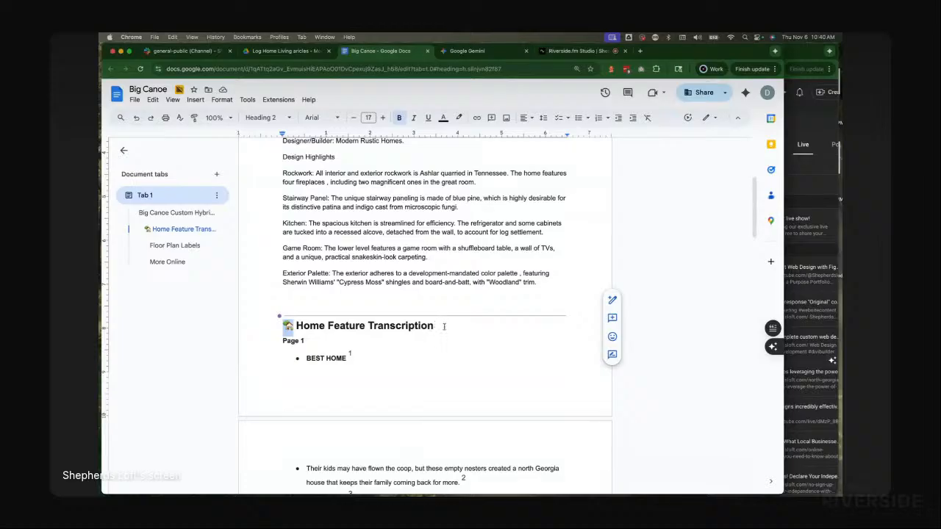
{"action": "left_click", "coordinate": [444, 327]}
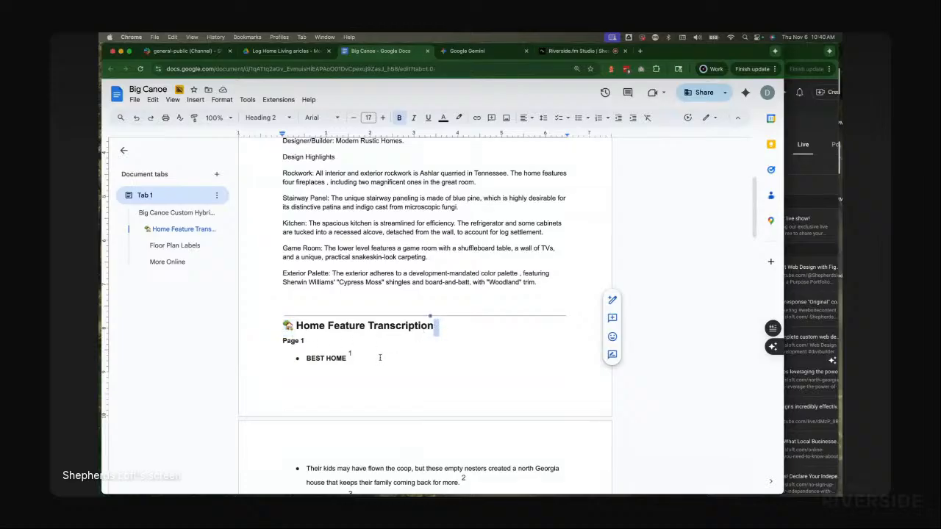
{"action": "scroll", "coordinate": [424, 309], "scroll_direction": "up", "scroll_amount": 3}
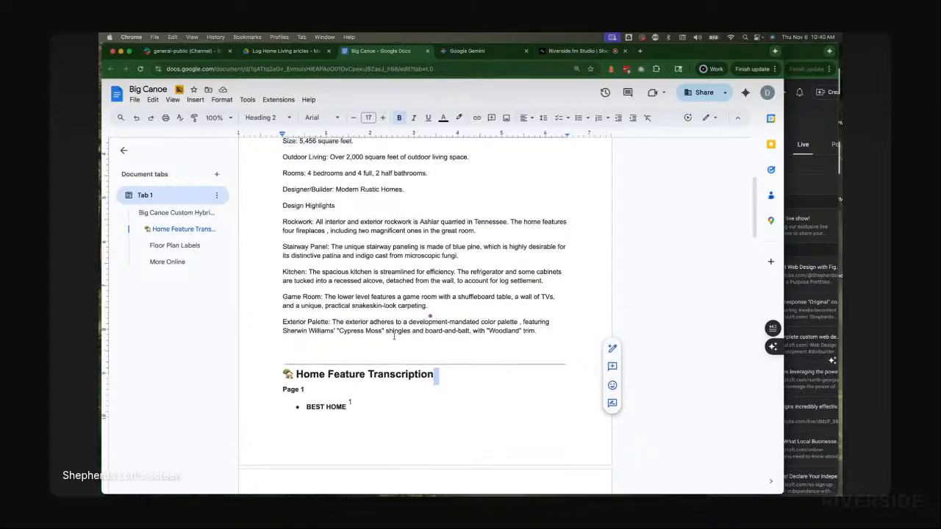
{"action": "left_click", "coordinate": [286, 421]}
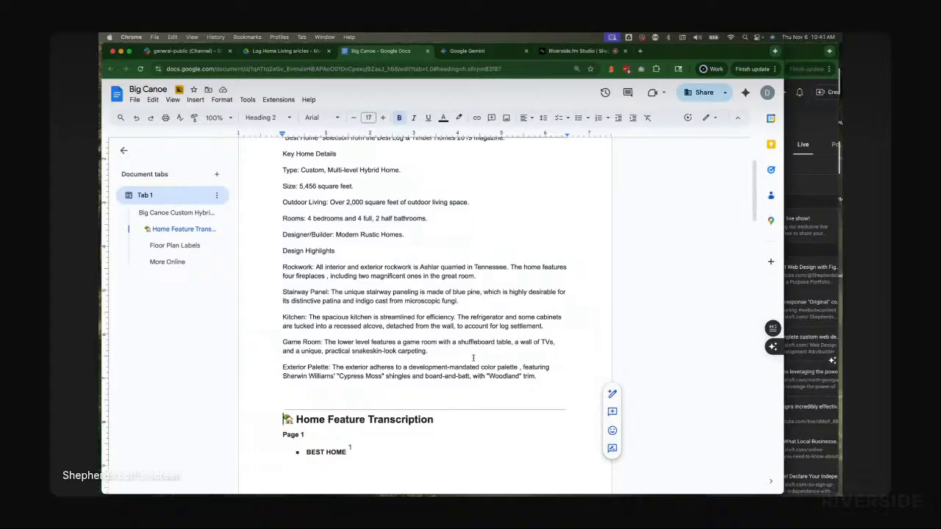
{"action": "scroll", "coordinate": [489, 291], "scroll_direction": "up", "scroll_amount": 4}
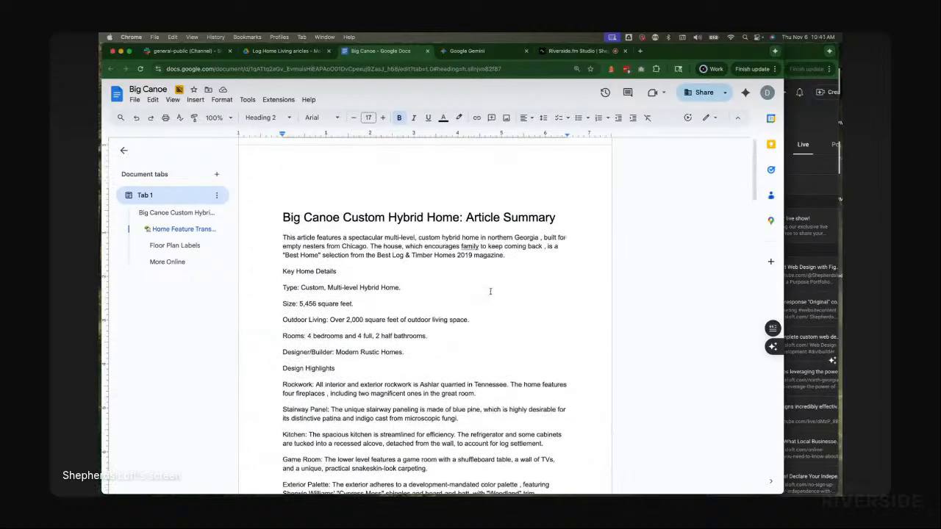
{"action": "scroll", "coordinate": [387, 234], "scroll_direction": "down", "scroll_amount": 2}
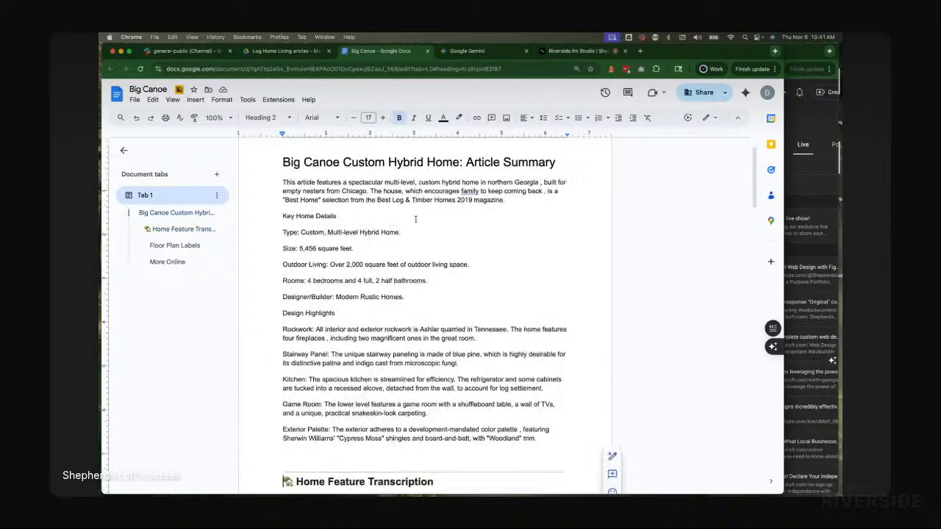
Step: Compare with Gemini's summary headings and apply Heading 2 to the Key Home Details line
{"action": "left_click", "coordinate": [475, 51]}
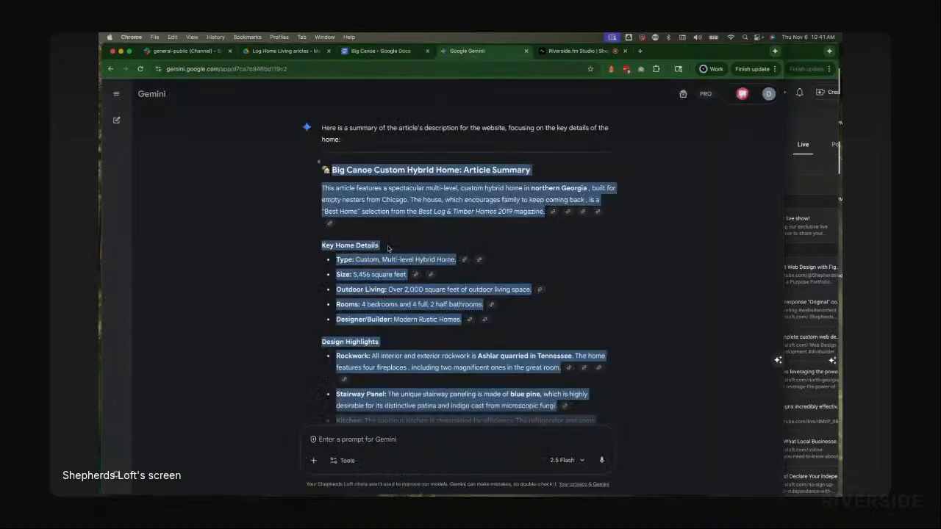
{"action": "left_click", "coordinate": [385, 241]}
{"action": "triple_click", "coordinate": [348, 248]}
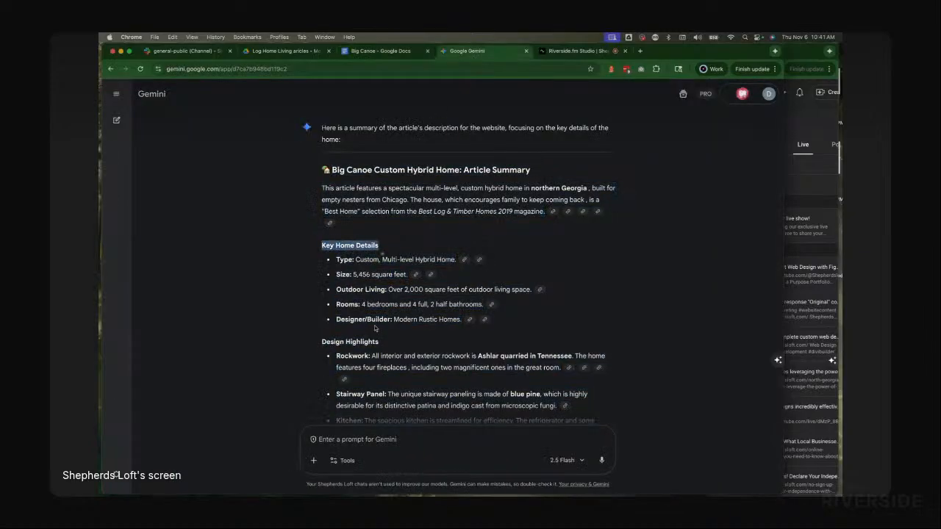
{"action": "triple_click", "coordinate": [353, 342]}
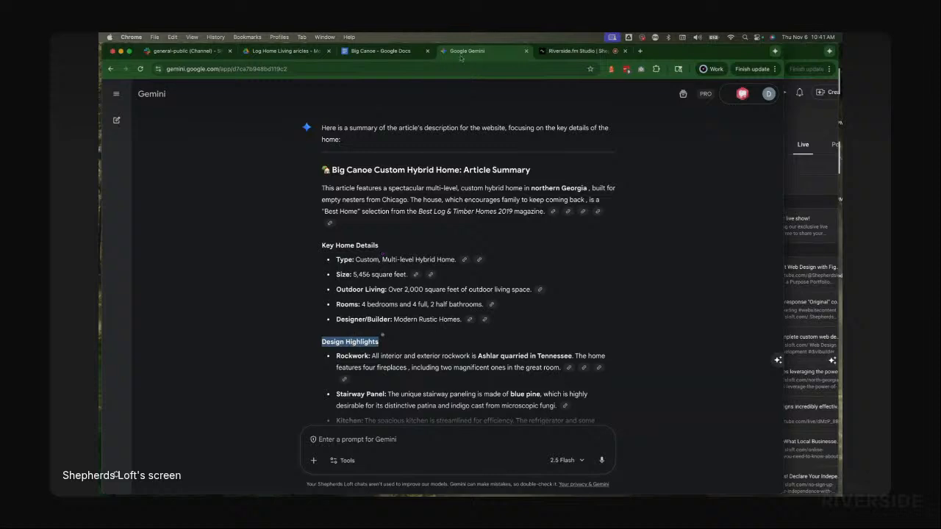
{"action": "left_click", "coordinate": [397, 51]}
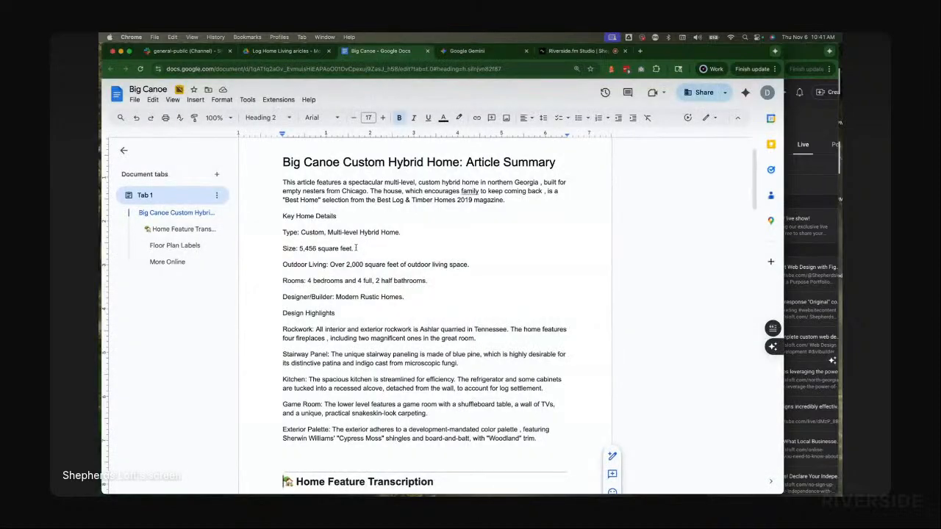
{"action": "triple_click", "coordinate": [312, 216]}
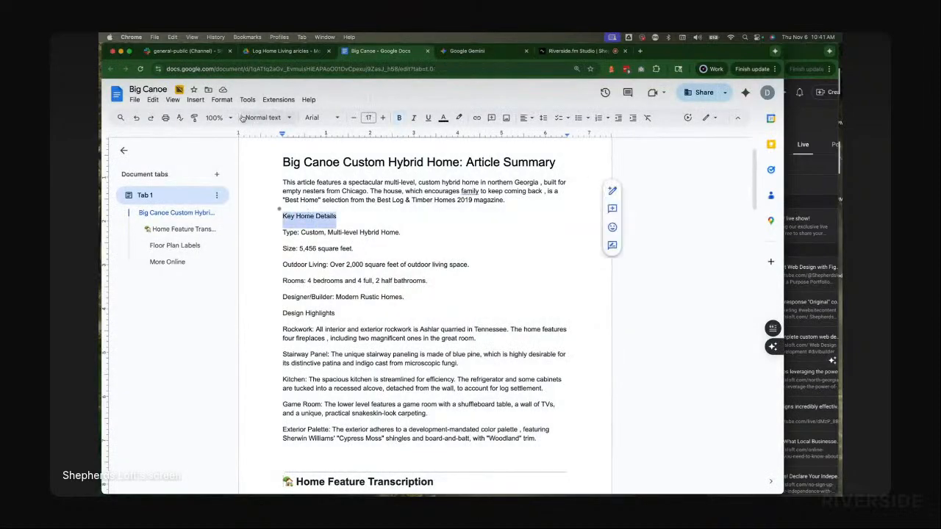
{"action": "left_click", "coordinate": [252, 117]}
{"action": "left_click", "coordinate": [376, 267]}
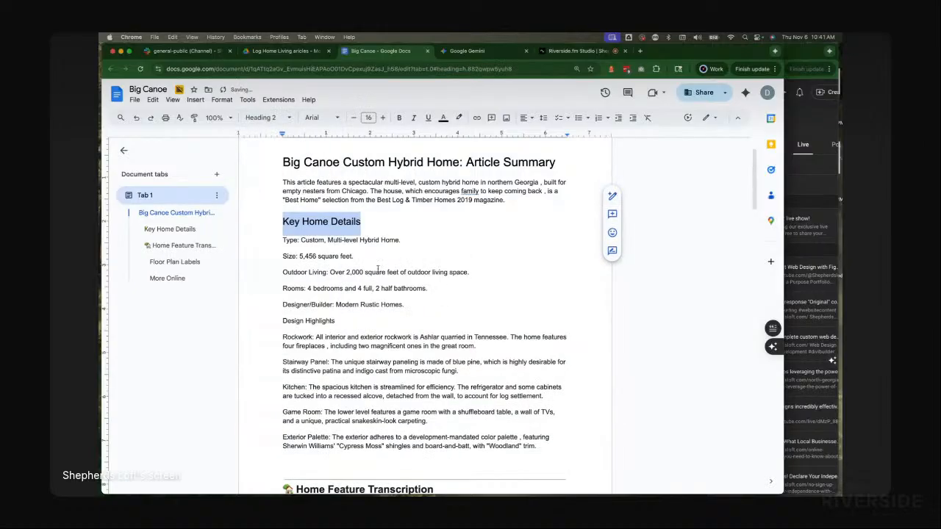
Step: Apply the Heading 2 style to the Design Highlights line
{"action": "triple_click", "coordinate": [314, 323]}
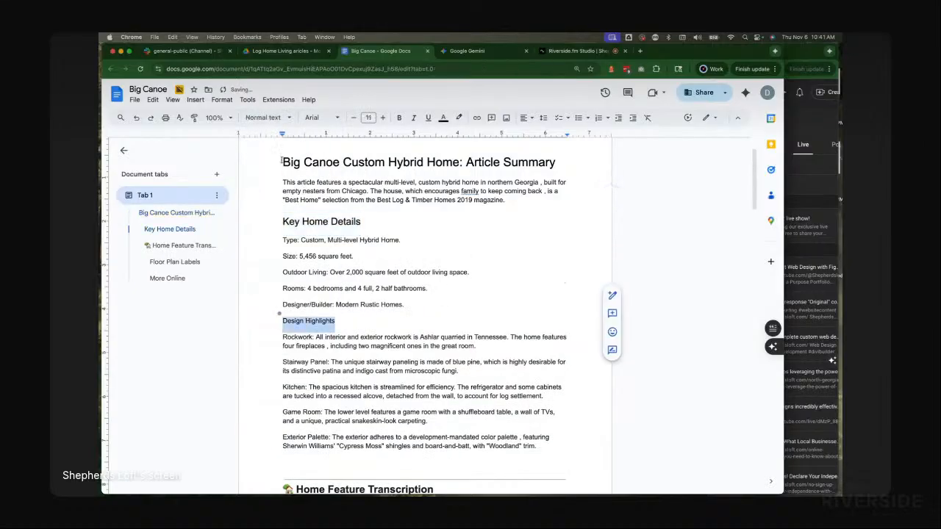
{"action": "left_click", "coordinate": [265, 119]}
{"action": "mouse_move", "coordinate": [282, 269]}
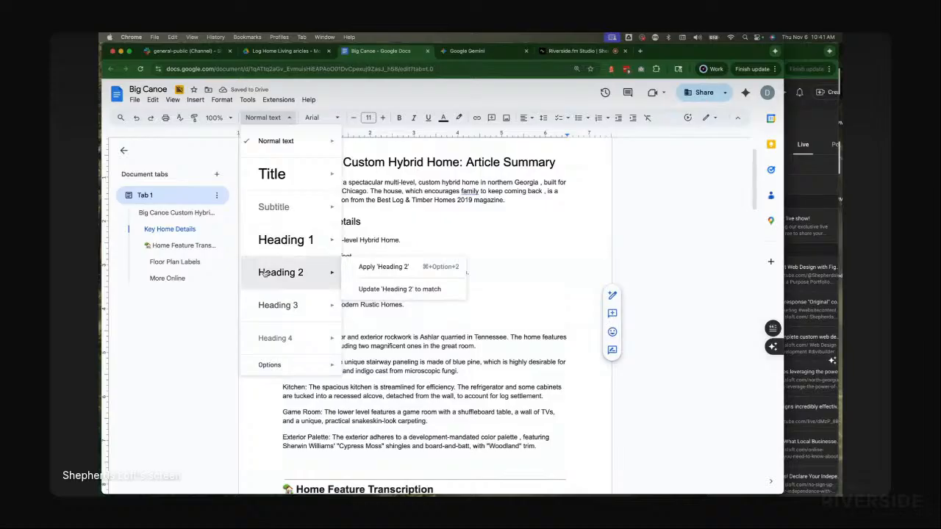
{"action": "left_click", "coordinate": [330, 267]}
{"action": "left_click", "coordinate": [459, 252]}
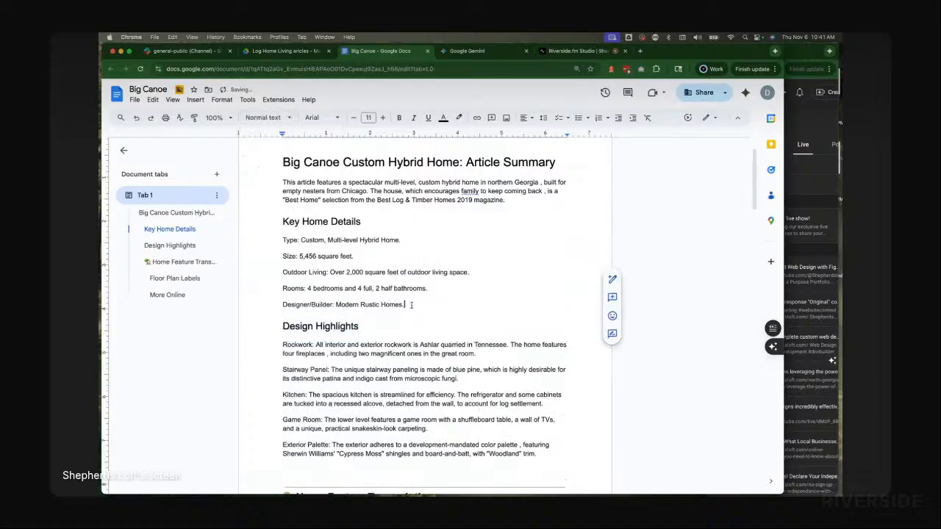
Step: Review the Key Home Details and Design Highlights item lines of the formatted summary
{"action": "left_click_drag", "start_coordinate": [406, 306], "coordinate": [276, 237]}
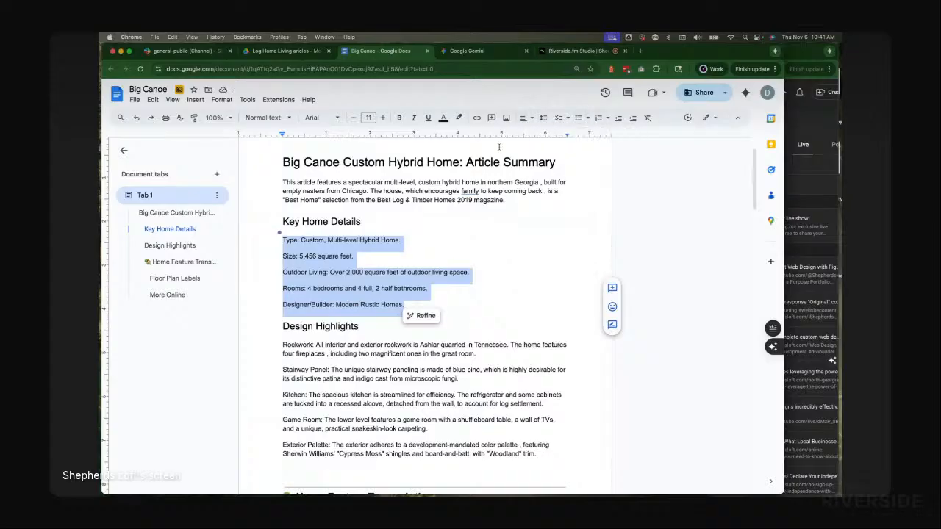
{"action": "left_click_drag", "start_coordinate": [369, 229], "coordinate": [287, 215]}
{"action": "scroll", "coordinate": [391, 306], "scroll_direction": "down", "scroll_amount": 2}
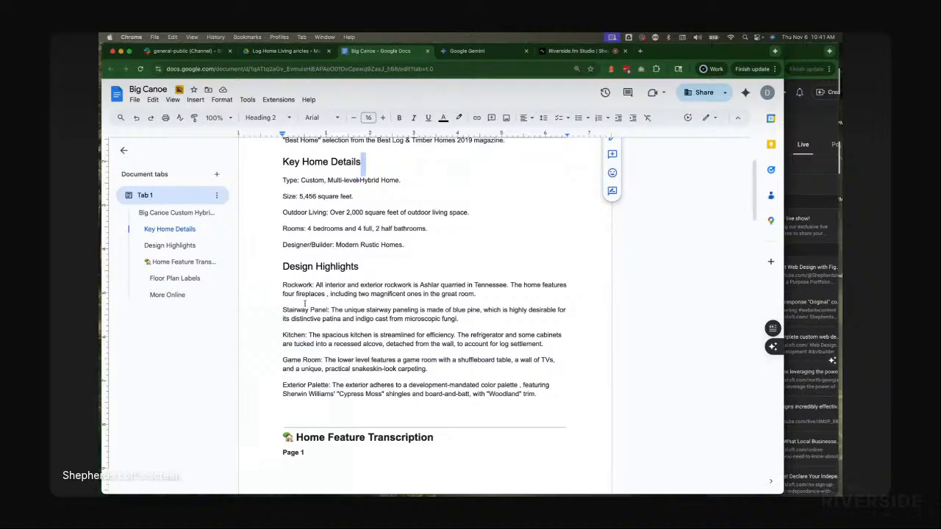
{"action": "left_click", "coordinate": [294, 310]}
{"action": "triple_click", "coordinate": [294, 310]}
{"action": "left_click", "coordinate": [289, 335]}
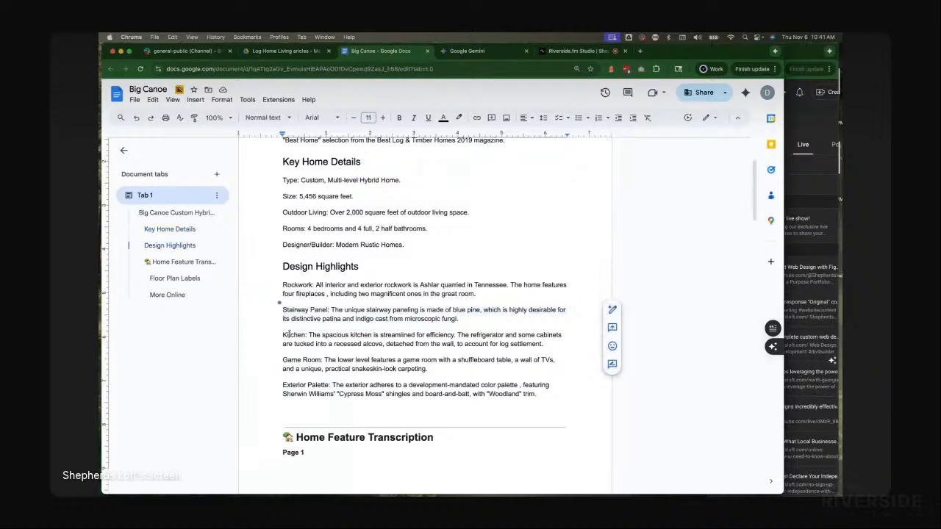
{"action": "double_click", "coordinate": [289, 334]}
{"action": "double_click", "coordinate": [291, 360]}
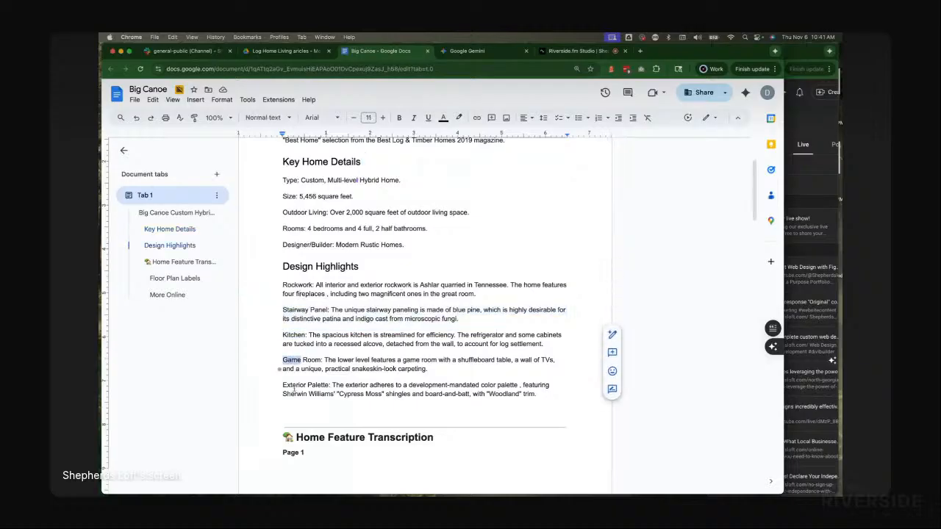
{"action": "left_click", "coordinate": [503, 361]}
{"action": "scroll", "coordinate": [494, 262], "scroll_direction": "up", "scroll_amount": 3}
{"action": "scroll", "coordinate": [504, 160], "scroll_direction": "down", "scroll_amount": 2}
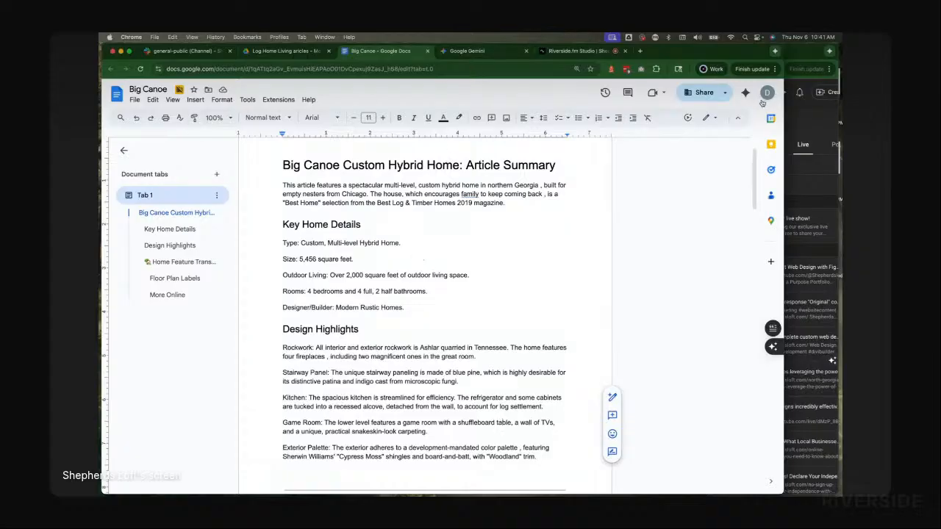
Step: Close the Big Canoe document tab and start a new Gemini chat
{"action": "scroll", "coordinate": [558, 193], "scroll_direction": "up", "scroll_amount": 2}
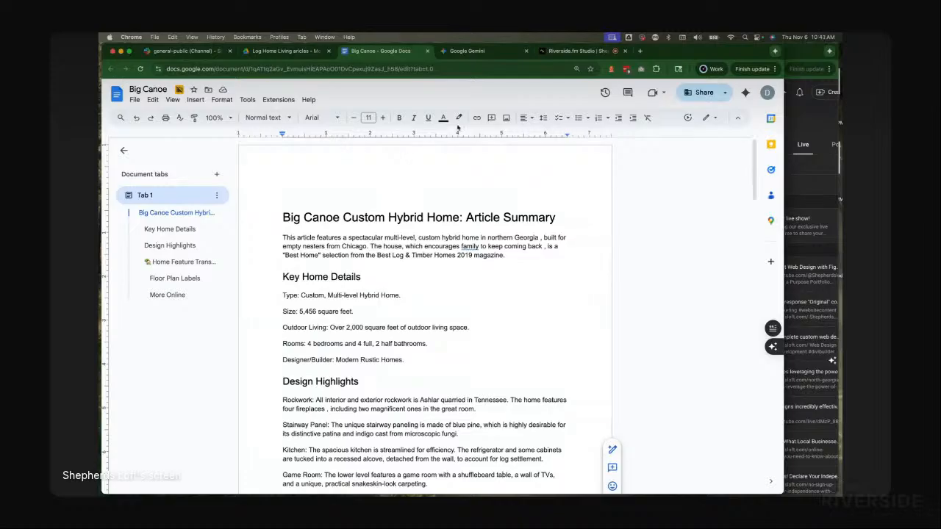
{"action": "left_click", "coordinate": [427, 52]}
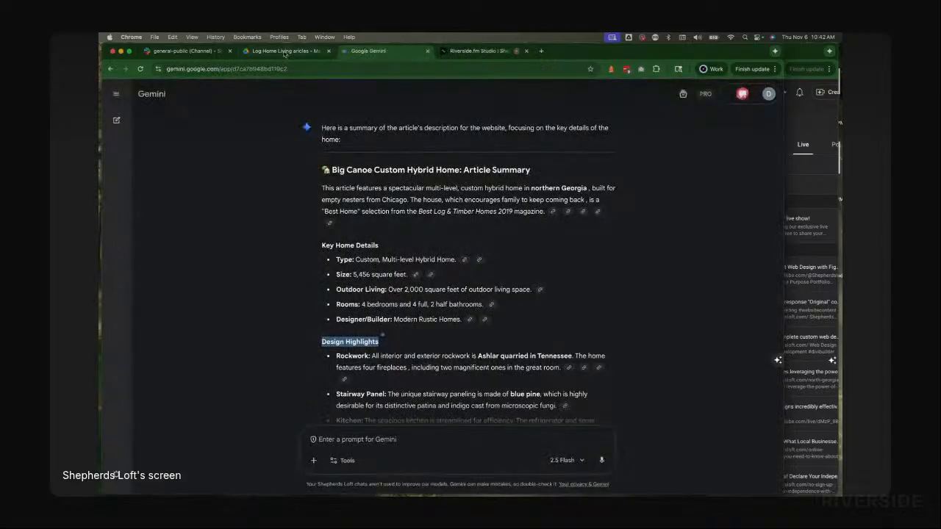
{"action": "left_click", "coordinate": [285, 51]}
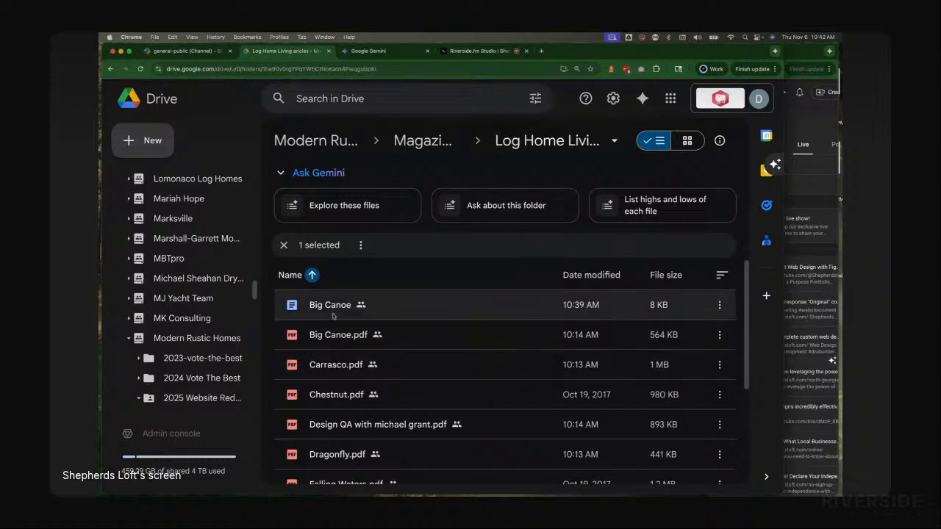
{"action": "scroll", "coordinate": [345, 335], "scroll_direction": "down", "scroll_amount": 1}
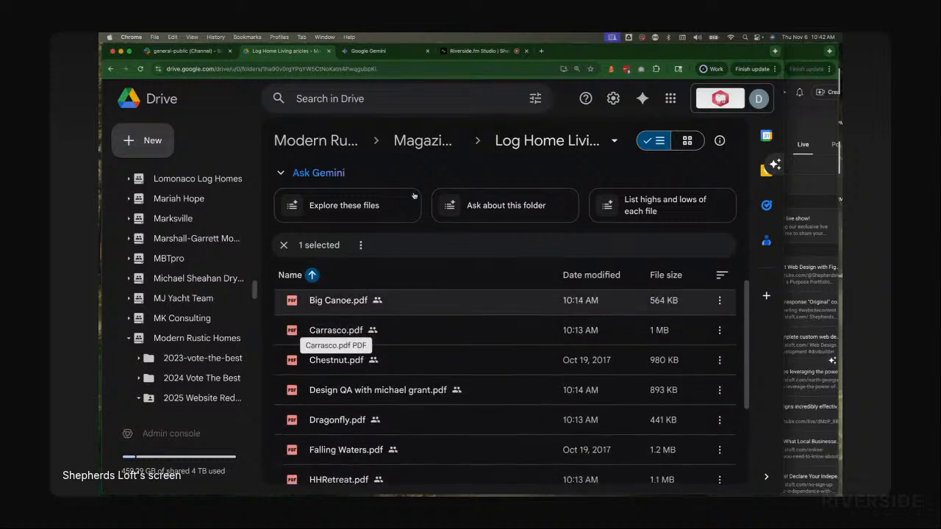
{"action": "left_click", "coordinate": [386, 53]}
{"action": "scroll", "coordinate": [416, 362], "scroll_direction": "down", "scroll_amount": 3}
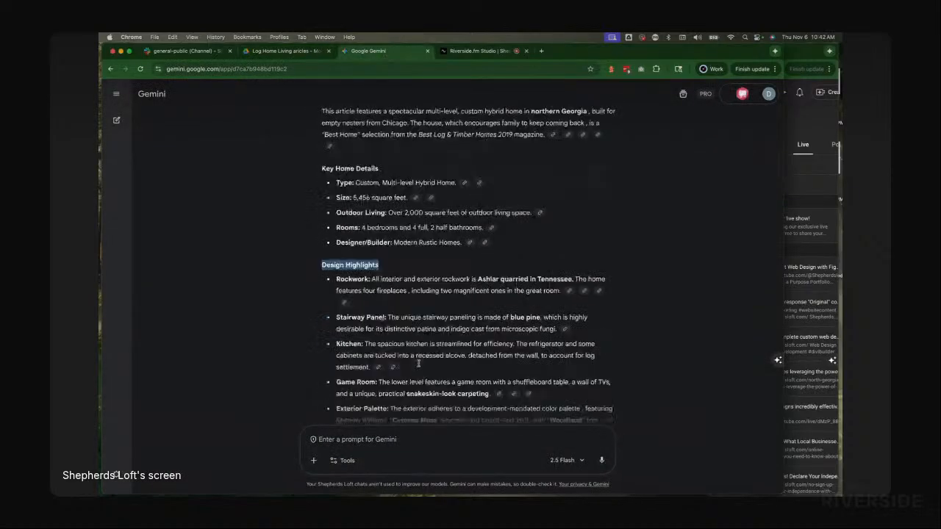
{"action": "scroll", "coordinate": [365, 318], "scroll_direction": "up", "scroll_amount": 15}
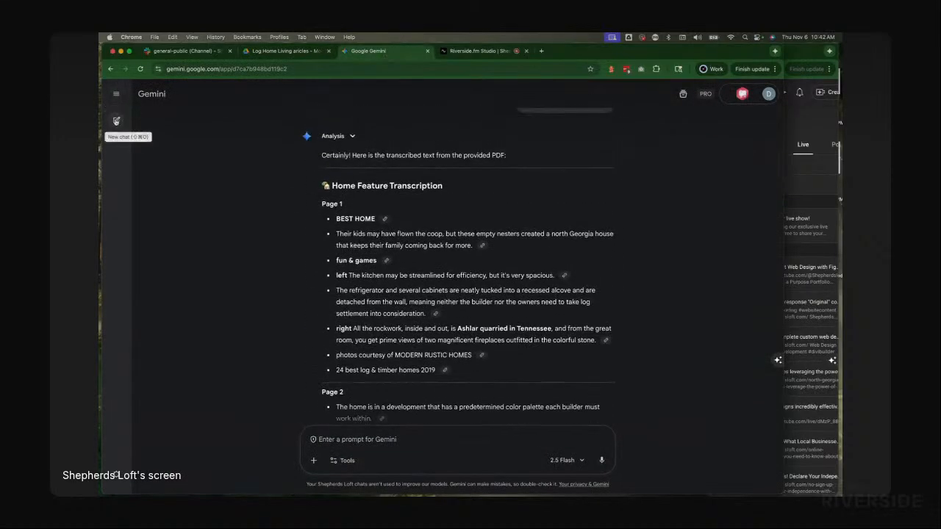
{"action": "left_click", "coordinate": [116, 120]}
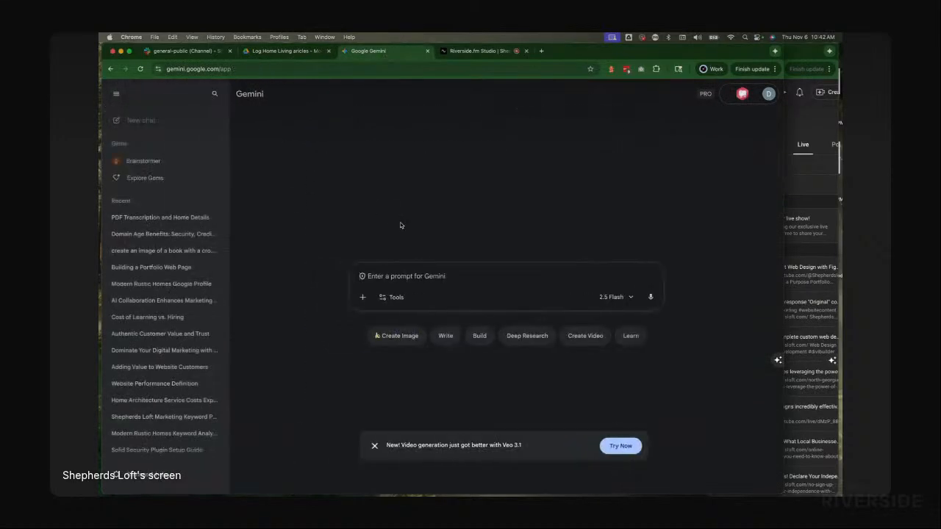
{"action": "left_click", "coordinate": [116, 93]}
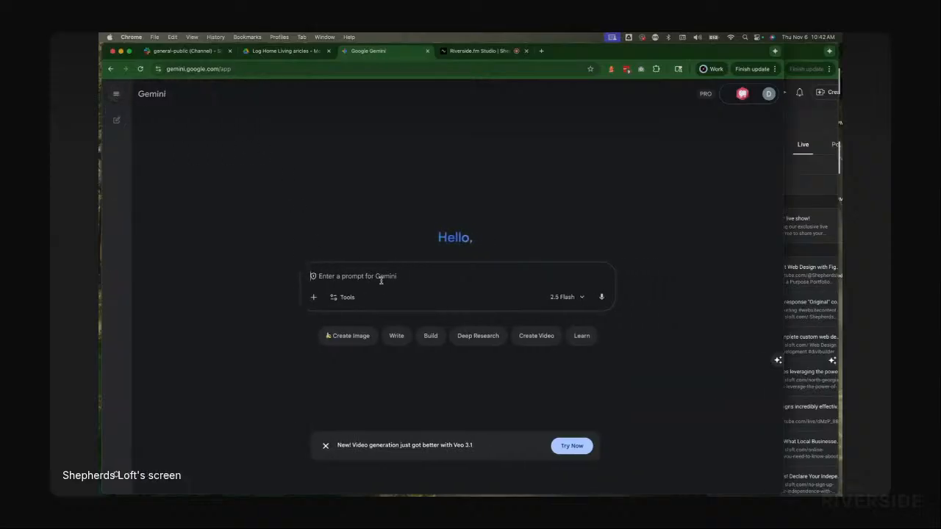
Step: Attach Carrasco.pdf from the Magazine Articles folder to the new Gemini prompt
{"action": "key", "text": "super+Tab"}
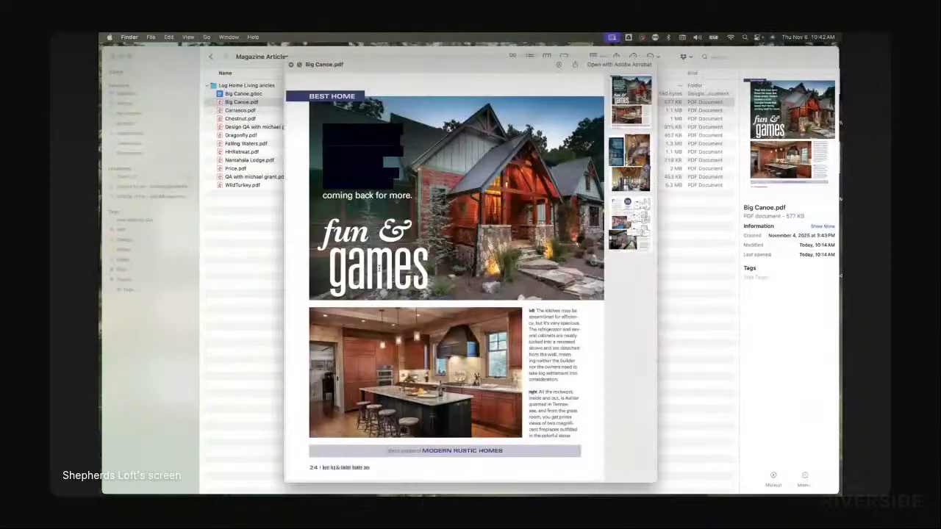
{"action": "left_click", "coordinate": [291, 65]}
{"action": "left_click", "coordinate": [238, 111]}
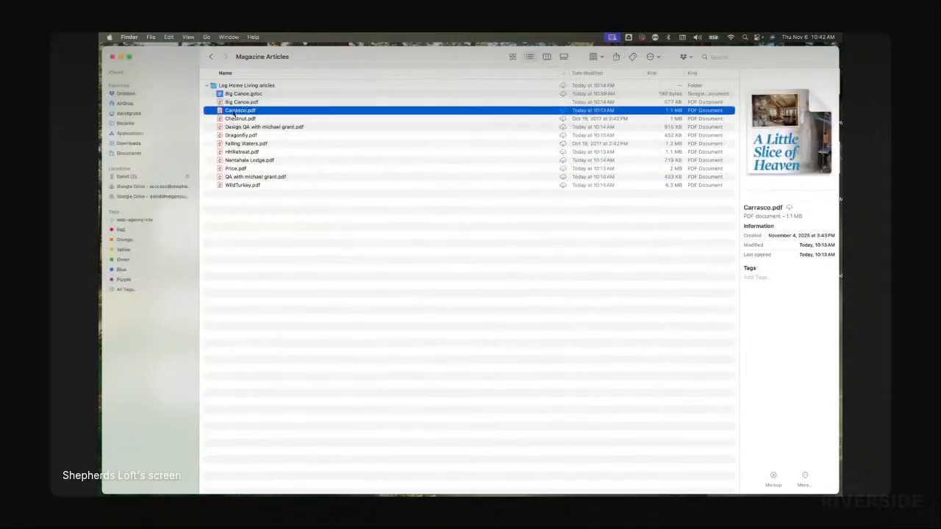
{"action": "left_click_drag", "start_coordinate": [233, 112], "coordinate": [438, 296]}
{"action": "key", "text": "super+Tab"}
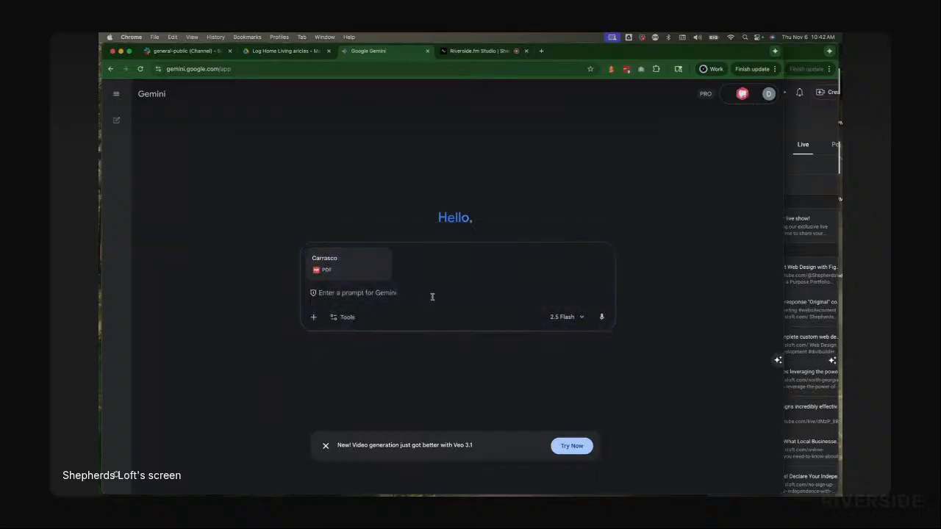
Step: Ask Gemini to "transcribe the following pdf"
{"action": "left_click", "coordinate": [432, 297]}
{"action": "type", "text": "tran"}
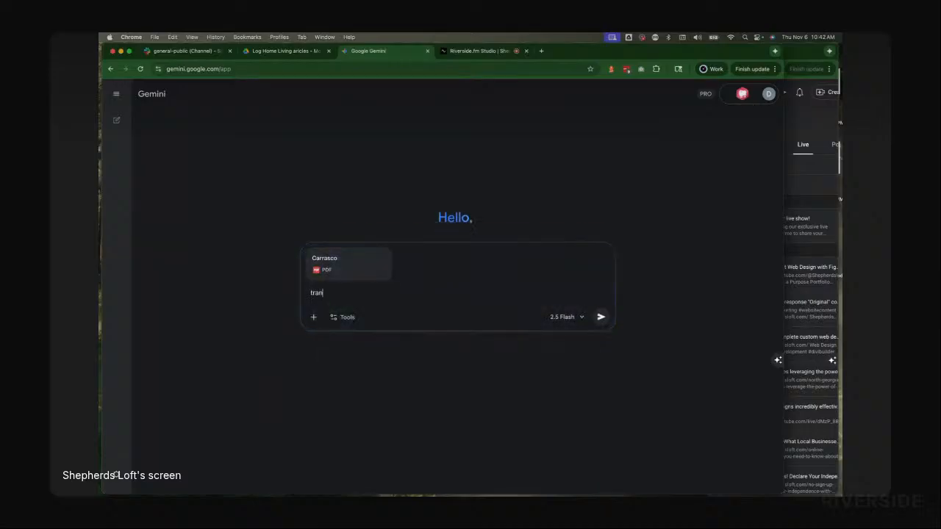
{"action": "type", "text": "scribe"}
{"action": "type", "text": "ing pdf"}
{"action": "left_click", "coordinate": [601, 317]}
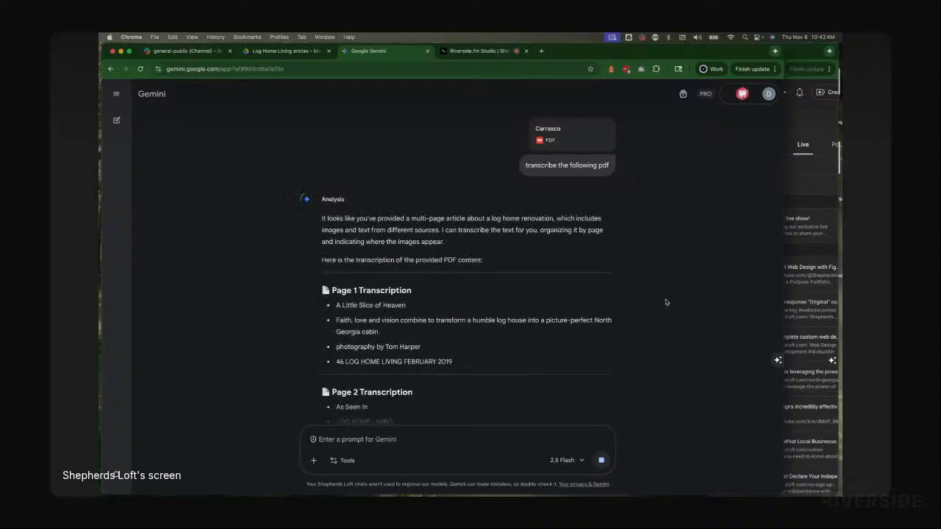
Step: Select Gemini's entire transcription response, from the introduction to the final page line
{"action": "scroll", "coordinate": [609, 301], "scroll_direction": "down", "scroll_amount": 3}
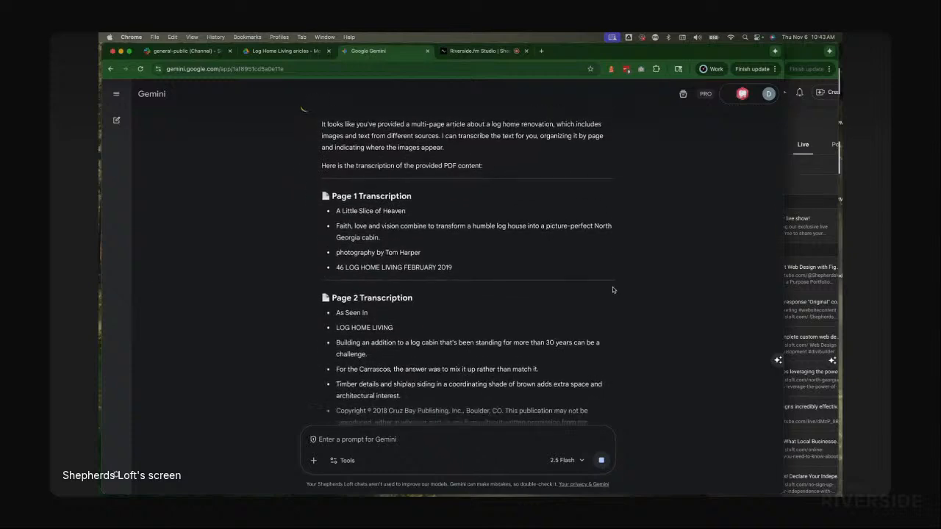
{"action": "scroll", "coordinate": [431, 226], "scroll_direction": "up", "scroll_amount": 3}
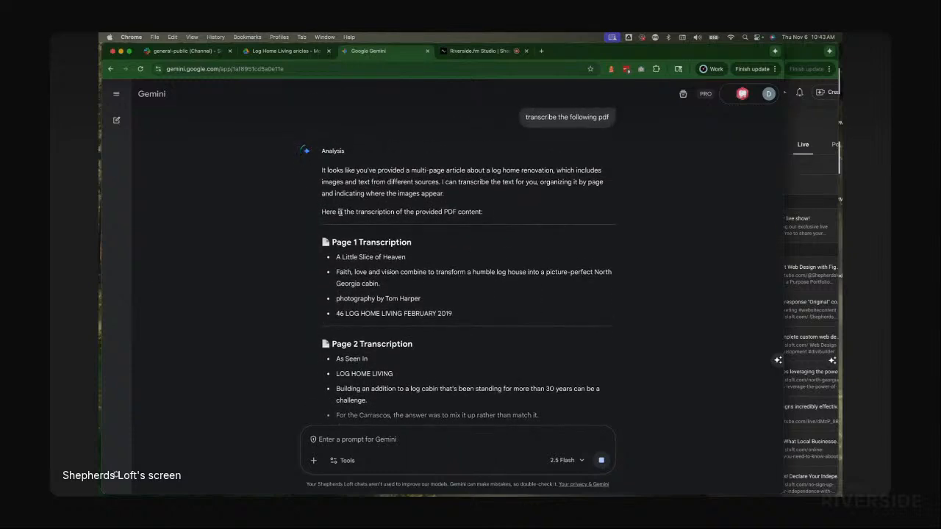
{"action": "triple_click", "coordinate": [359, 170]}
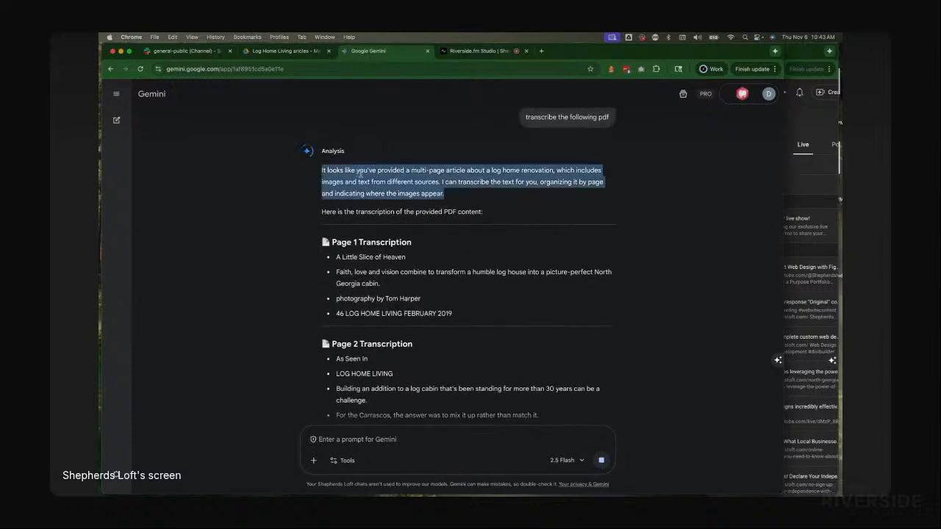
{"action": "triple_click", "coordinate": [384, 211]}
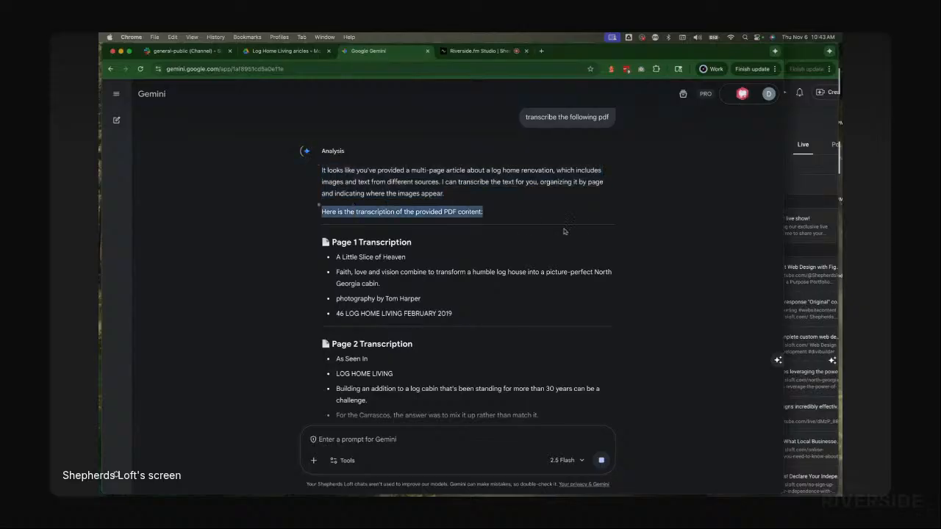
{"action": "scroll", "coordinate": [569, 233], "scroll_direction": "down", "scroll_amount": 2}
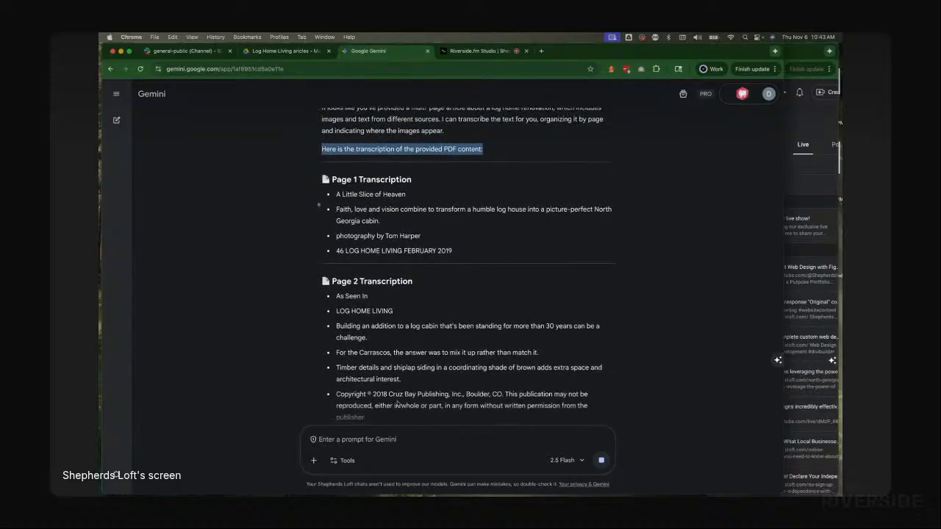
{"action": "left_click", "coordinate": [360, 216]}
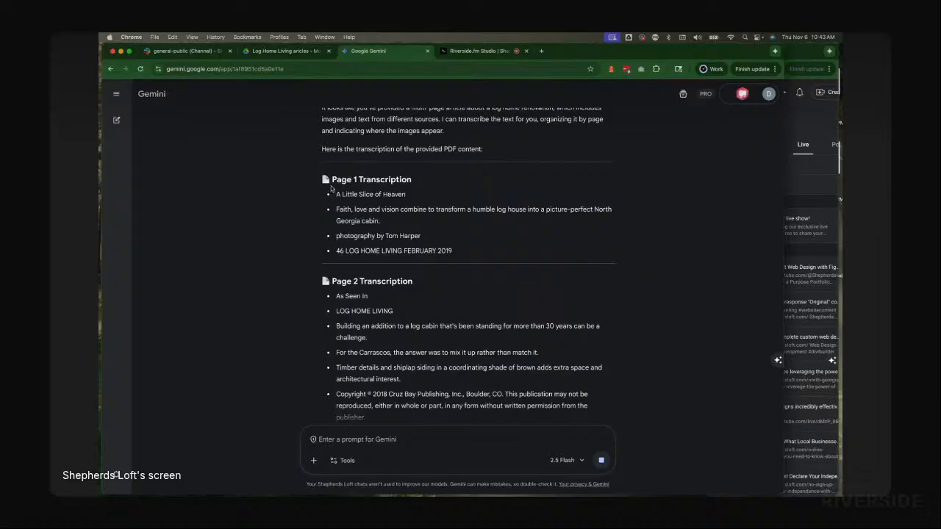
{"action": "left_click_drag", "start_coordinate": [332, 176], "coordinate": [506, 313]}
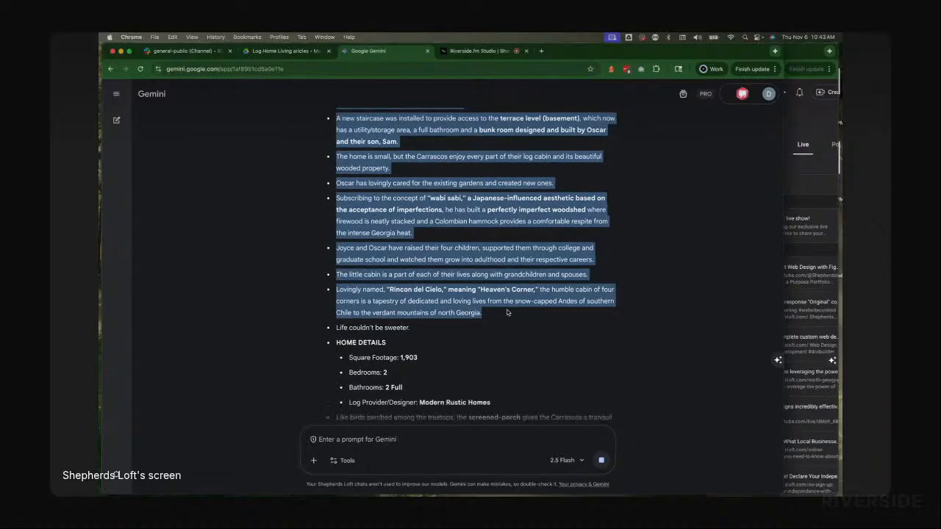
{"action": "left_click_drag", "start_coordinate": [506, 312], "coordinate": [496, 336]}
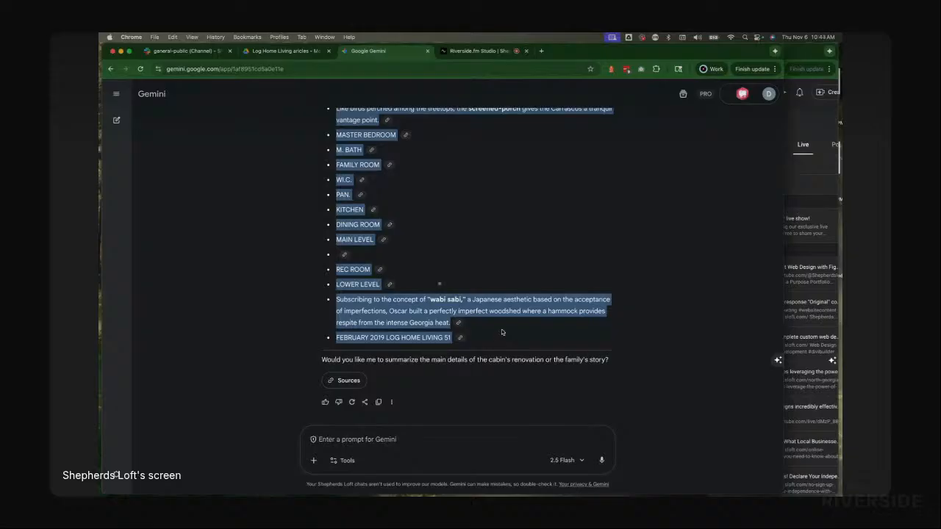
Step: Create a new Google Doc in the Log Home Living articles Drive folder
{"action": "left_click", "coordinate": [280, 51]}
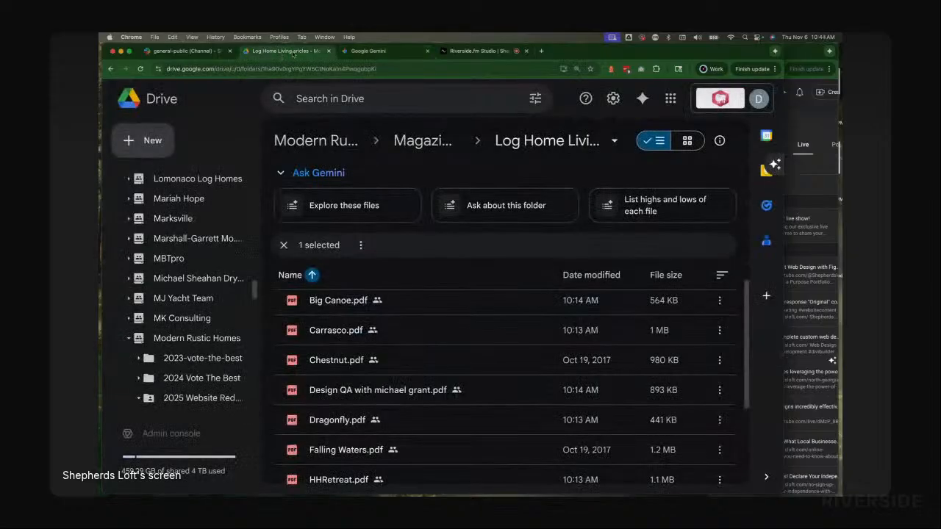
{"action": "left_click", "coordinate": [381, 53]}
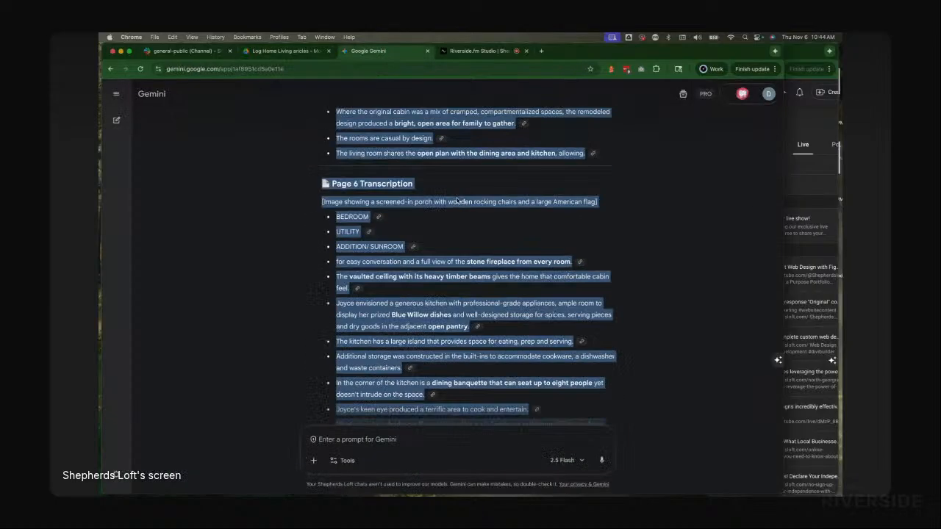
{"action": "scroll", "coordinate": [456, 200], "scroll_direction": "up", "scroll_amount": 15}
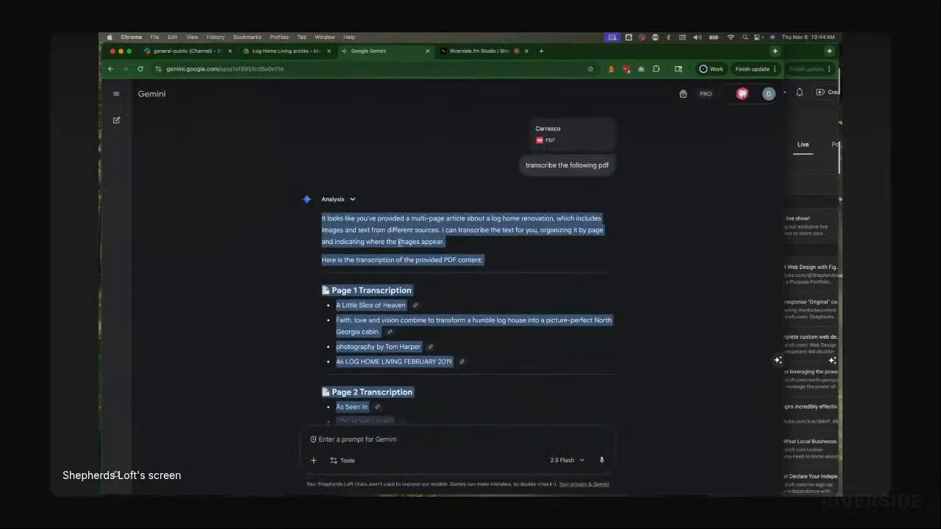
{"action": "left_click", "coordinate": [254, 51]}
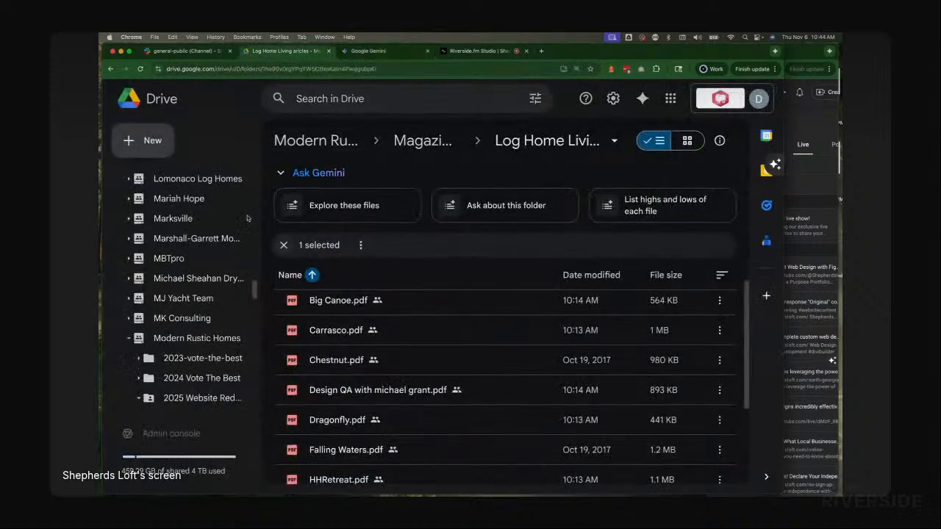
{"action": "left_click", "coordinate": [144, 141]}
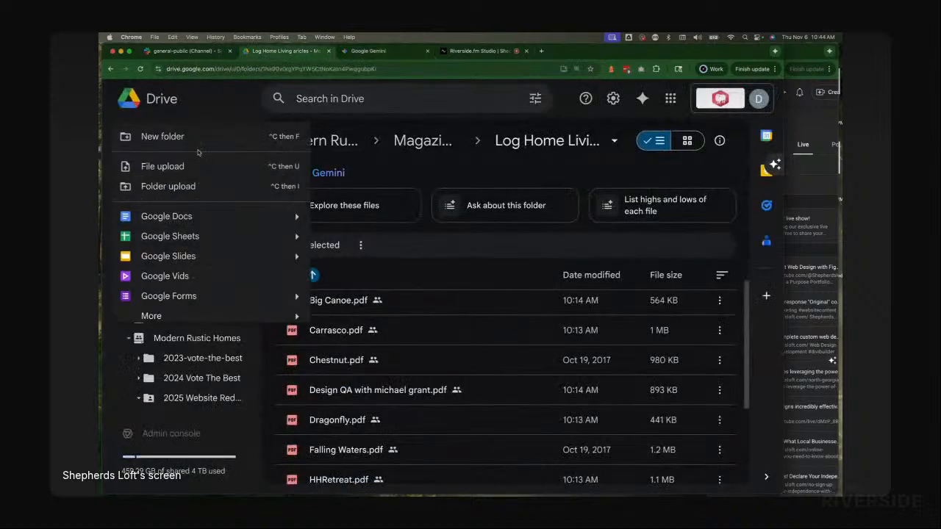
{"action": "left_click", "coordinate": [197, 217]}
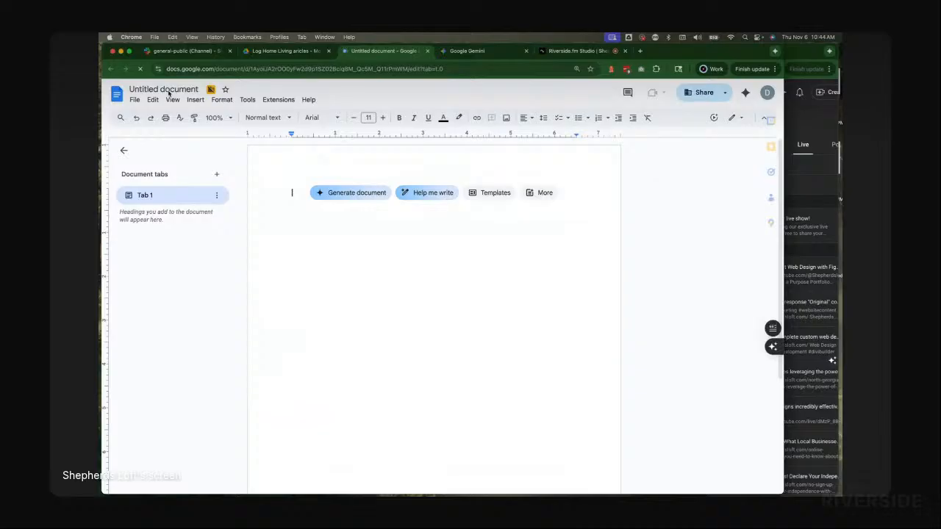
Step: Paste the copied transcription into the blank document without formatting
{"action": "right_click", "coordinate": [286, 194]}
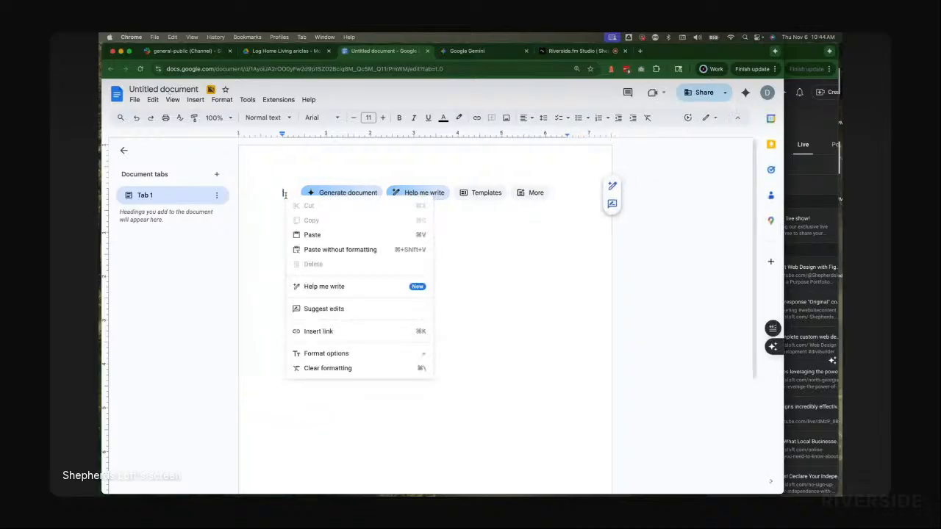
{"action": "left_click", "coordinate": [315, 251]}
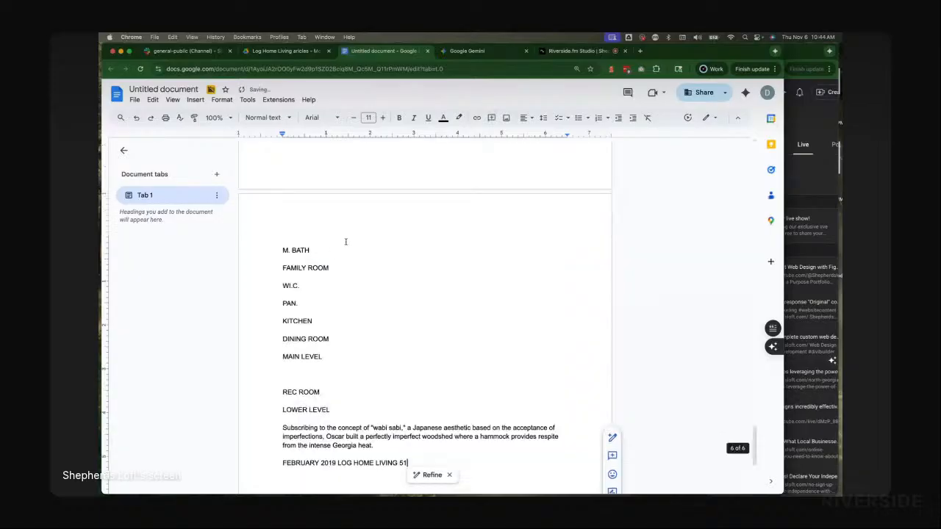
{"action": "scroll", "coordinate": [346, 243], "scroll_direction": "up", "scroll_amount": 20}
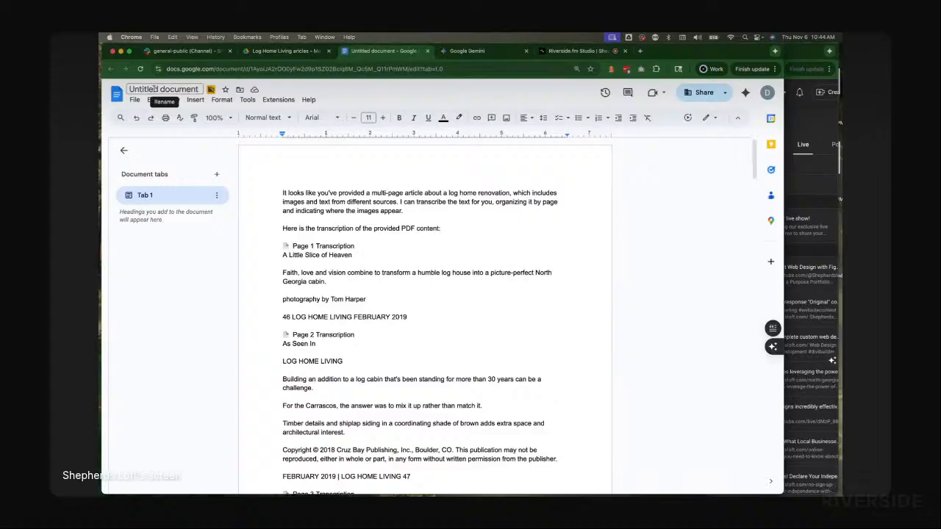
Step: Rename the document as Carrasco, reusing the PDF's file name, and place the cursor at the text's start
{"action": "key", "text": "super+Tab"}
{"action": "left_click", "coordinate": [256, 113]}
{"action": "key", "text": "super+c"}
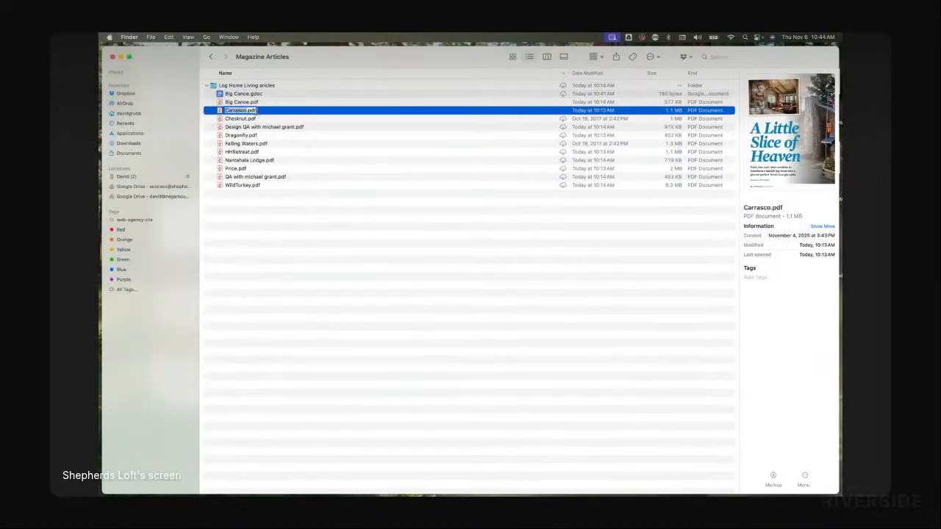
{"action": "key", "text": "super+Tab"}
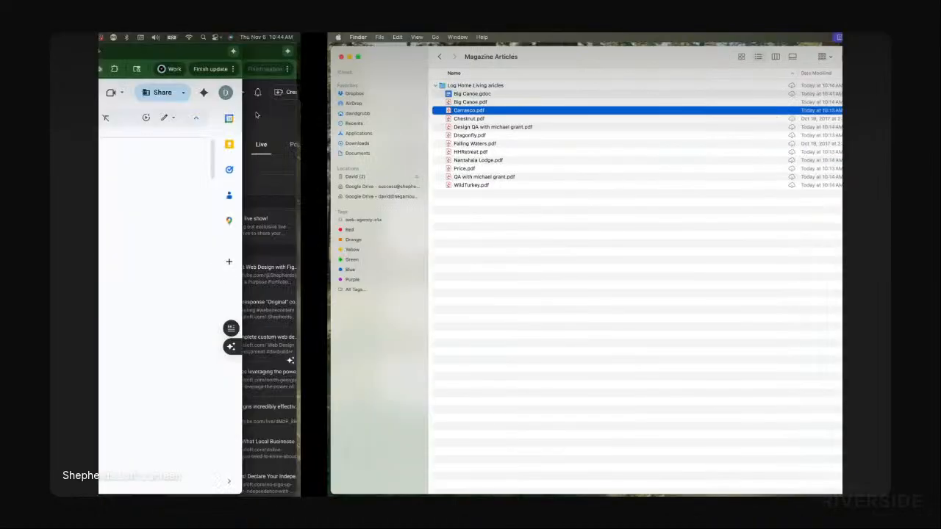
{"action": "left_click", "coordinate": [151, 89]}
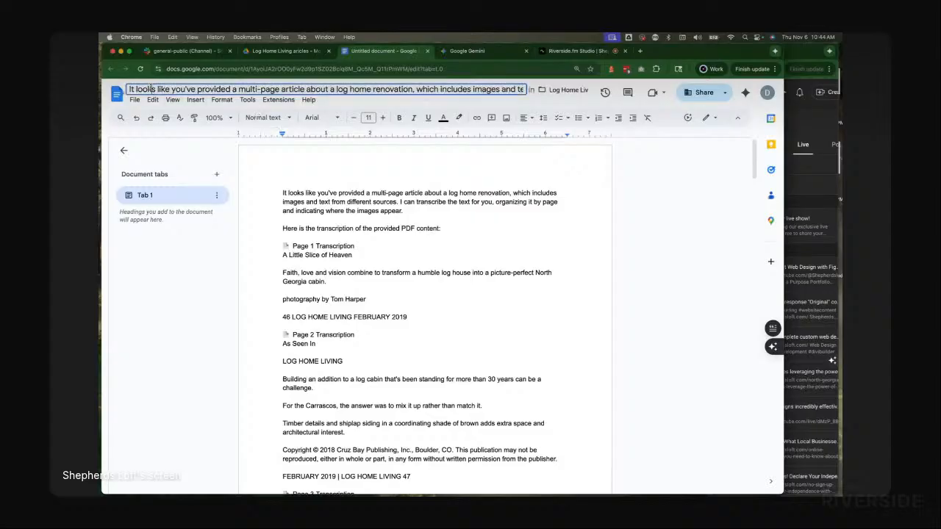
{"action": "key", "text": "BackSpace"}
{"action": "key", "text": "super+v"}
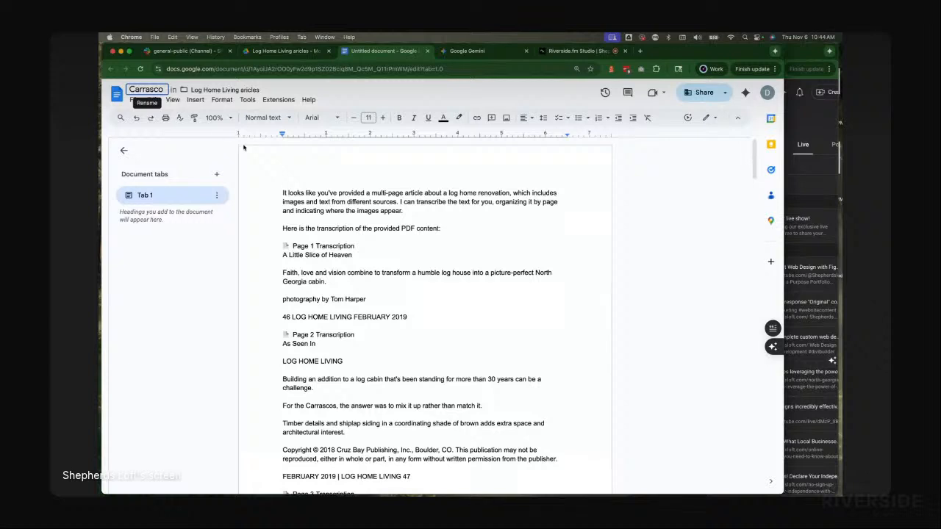
{"action": "left_click", "coordinate": [326, 210]}
{"action": "left_click", "coordinate": [282, 193]}
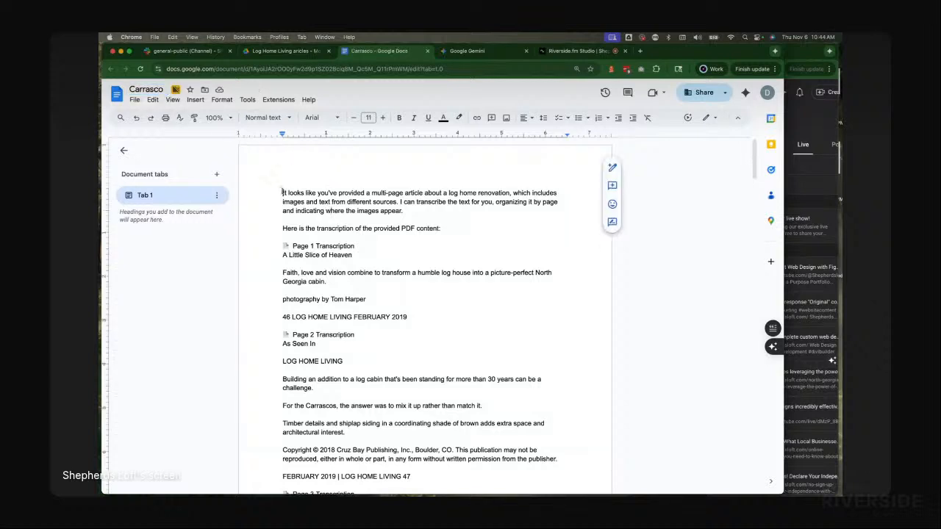
Step: Insert three blank lines above the transcription at the top of the Carrasco document and return the cursor to the top line
{"action": "key", "text": "Return"}
{"action": "key", "text": "Return"}
{"action": "key", "text": "Return"}
{"action": "key", "text": "Up"}
{"action": "key", "text": "Up"}
{"action": "key", "text": "Up"}
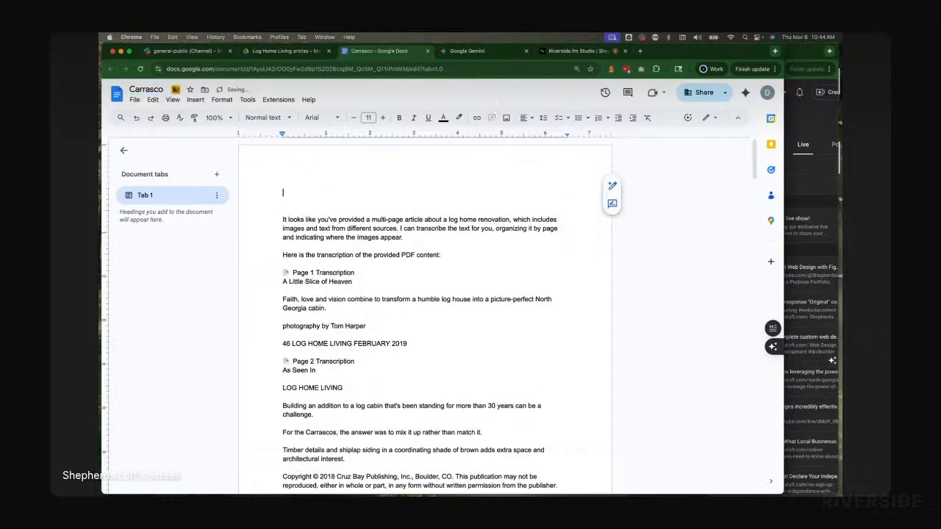
Step: Copy the earlier prompt 'please summarize the description of the article for the website' from the Big Canoe transcription chat
{"action": "left_click", "coordinate": [478, 51]}
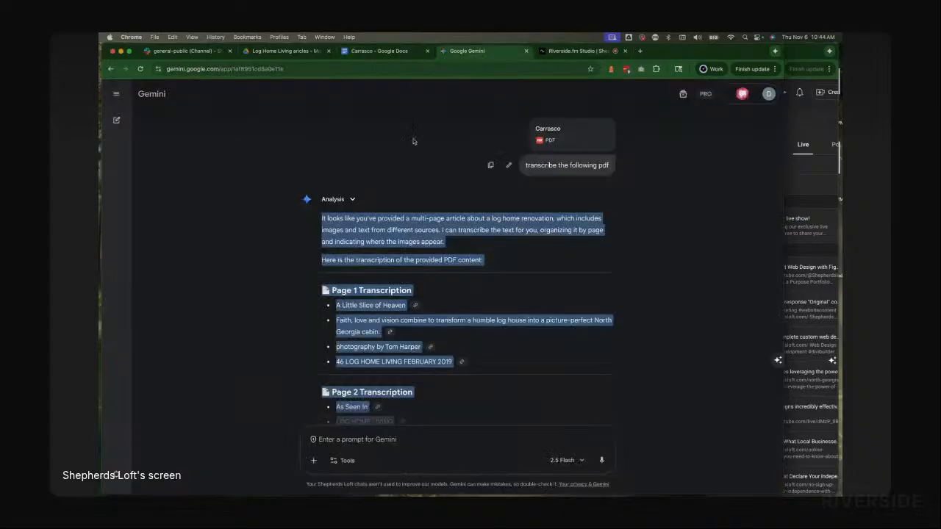
{"action": "left_click", "coordinate": [117, 120]}
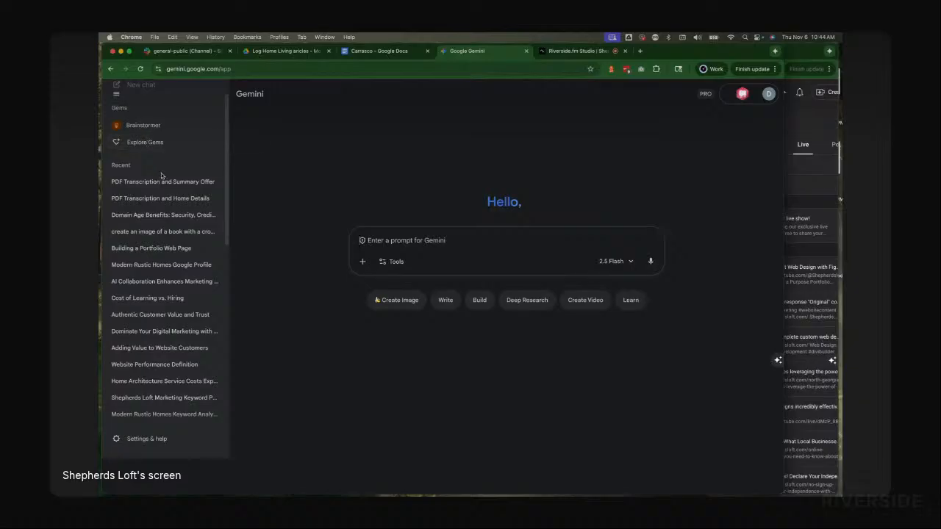
{"action": "left_click", "coordinate": [156, 198]}
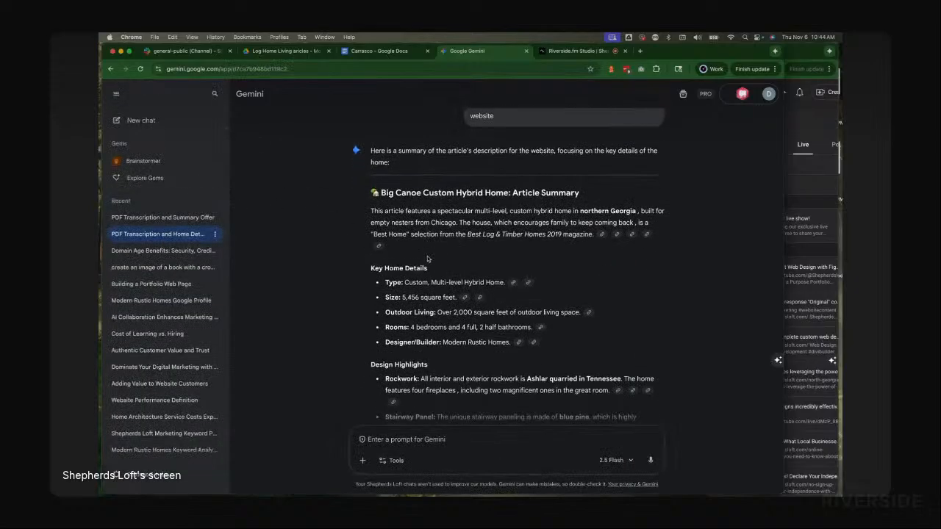
{"action": "scroll", "coordinate": [500, 265], "scroll_direction": "down", "scroll_amount": 5}
{"action": "scroll", "coordinate": [517, 339], "scroll_direction": "up", "scroll_amount": 10}
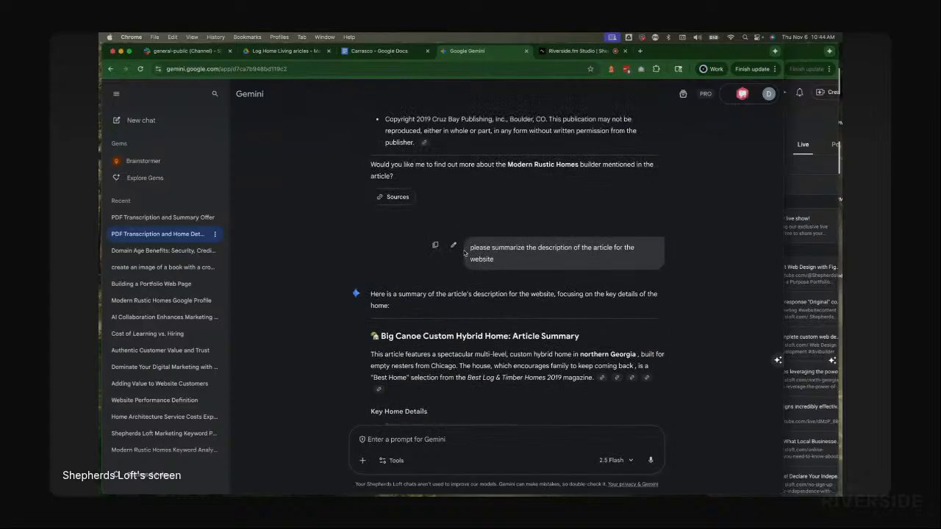
{"action": "left_click", "coordinate": [434, 246]}
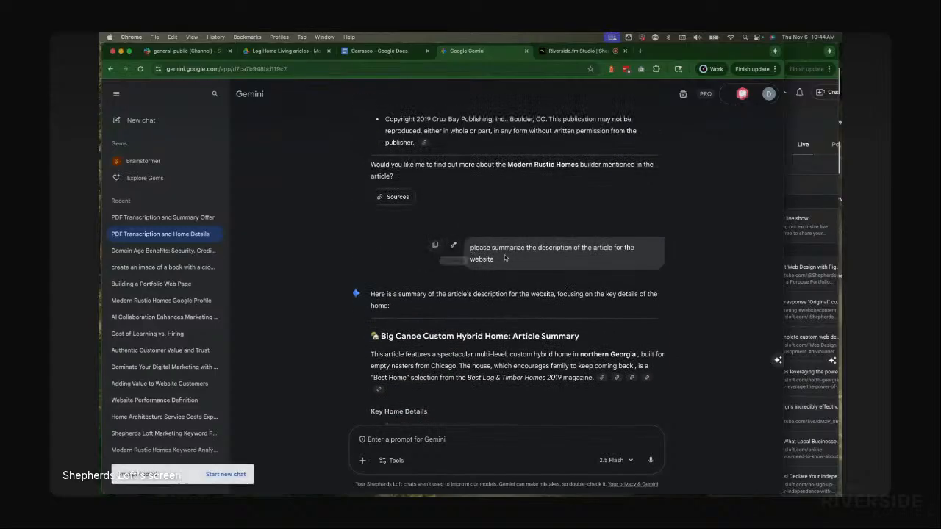
Step: Return to the Carrasco transcription chat and submit the copied summarize-for-the-website prompt
{"action": "left_click", "coordinate": [138, 217]}
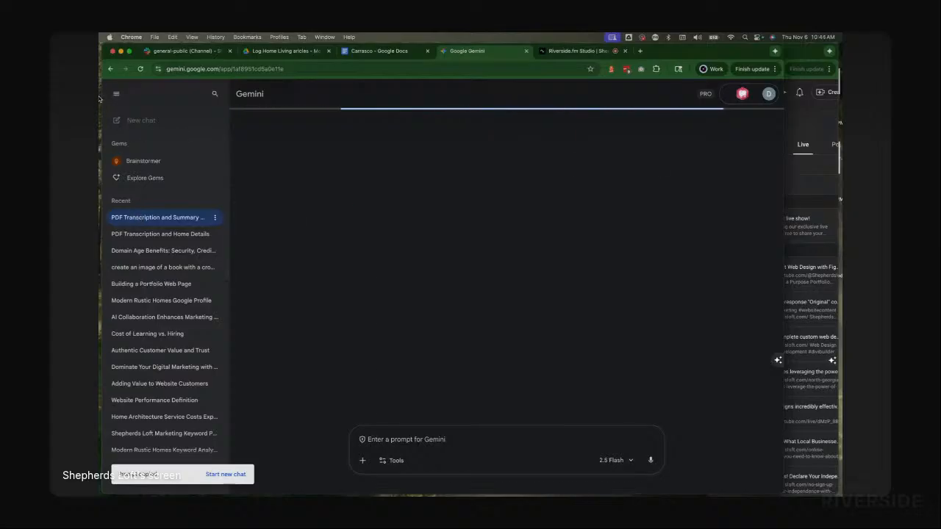
{"action": "left_click", "coordinate": [365, 439]}
{"action": "key", "text": "super+v"}
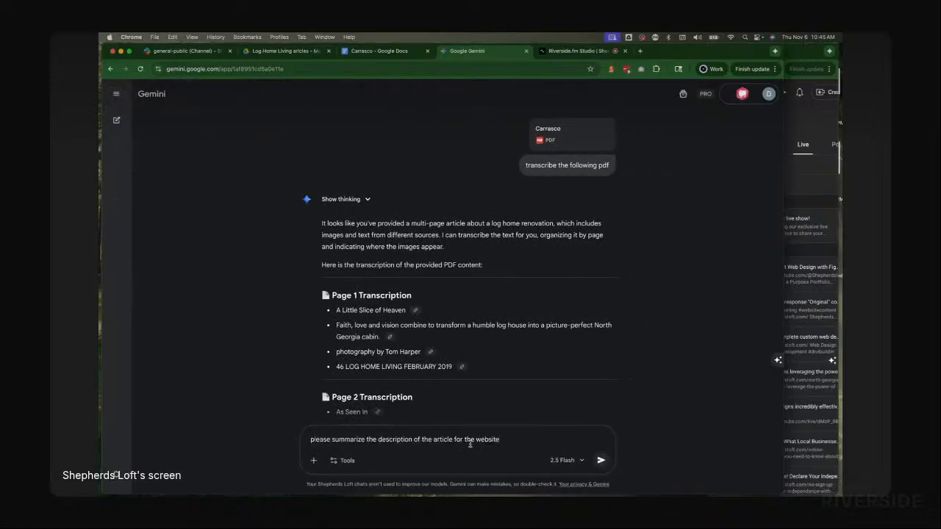
{"action": "left_click", "coordinate": [600, 461]}
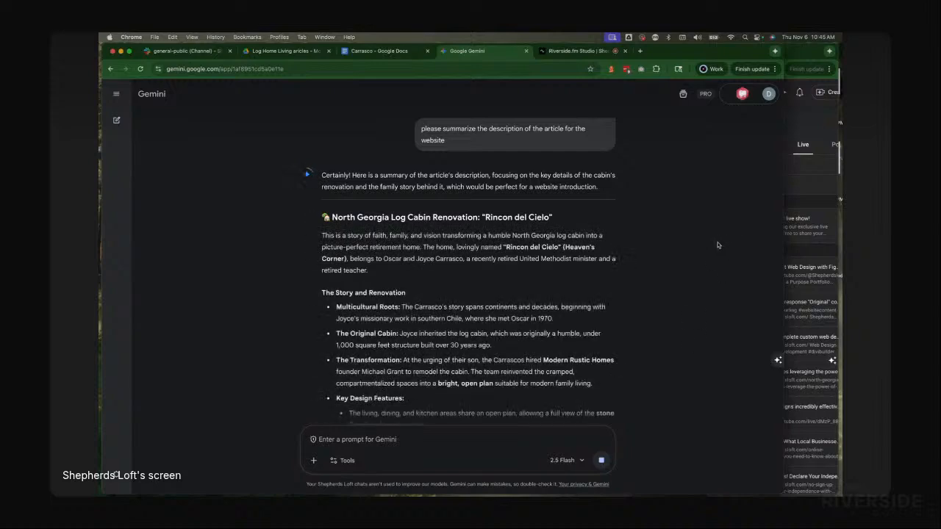
Step: Launch TextEdit, start a new document, and paste the summary prompt into it
{"action": "left_click", "coordinate": [745, 38]}
{"action": "type", "text": "text"}
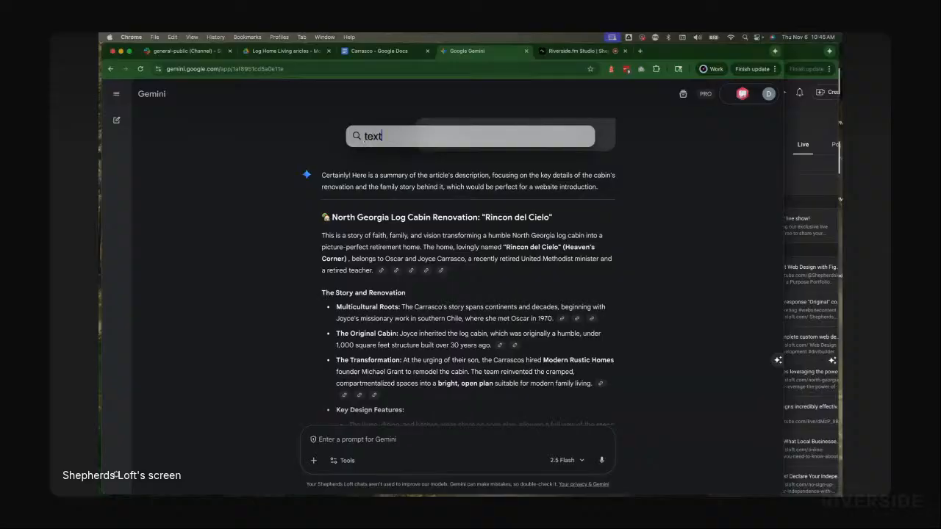
{"action": "key", "text": "Return"}
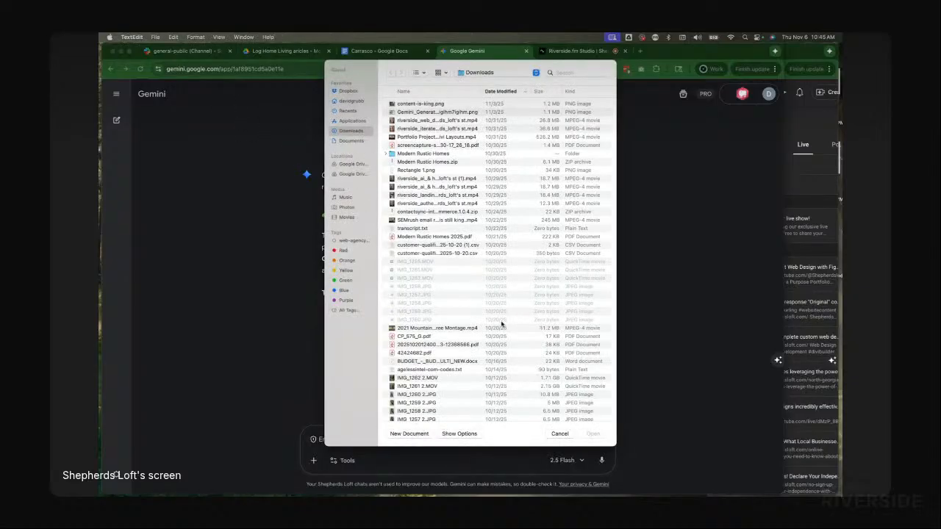
{"action": "left_click", "coordinate": [406, 437]}
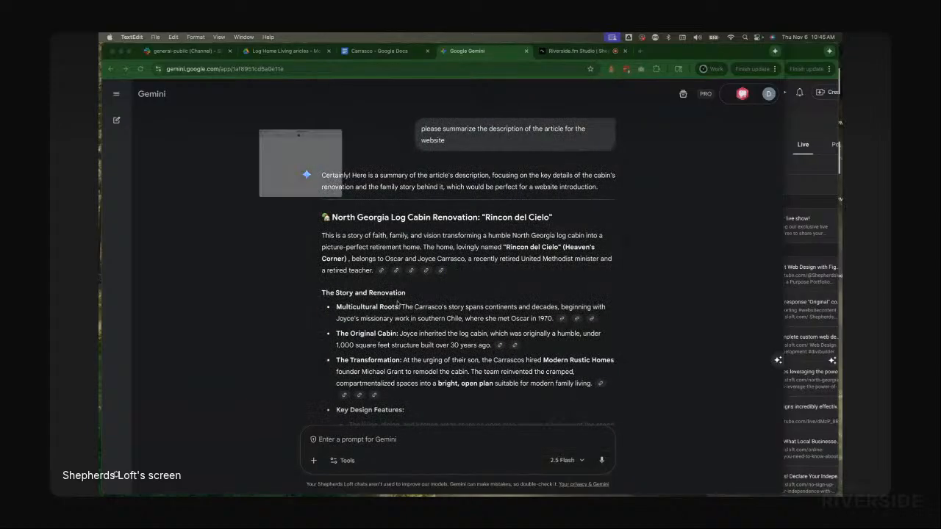
{"action": "key", "text": "super+v"}
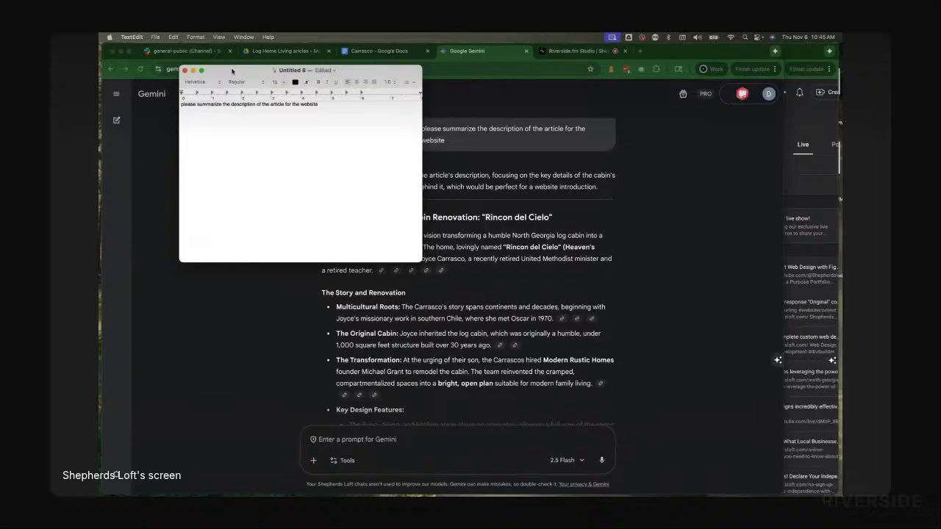
Step: Move the TextEdit note window and convert the note to plain text
{"action": "left_click_drag", "start_coordinate": [232, 71], "coordinate": [237, 103]}
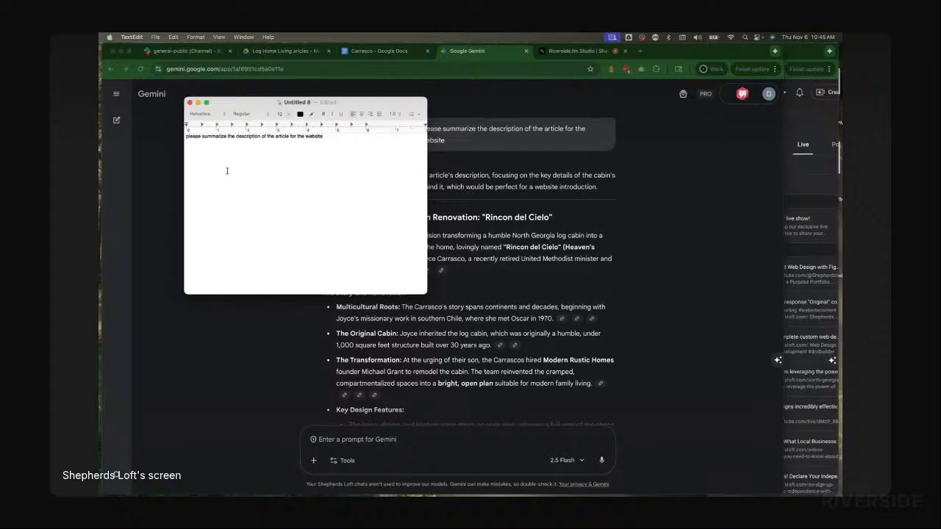
{"action": "left_click", "coordinate": [194, 37]}
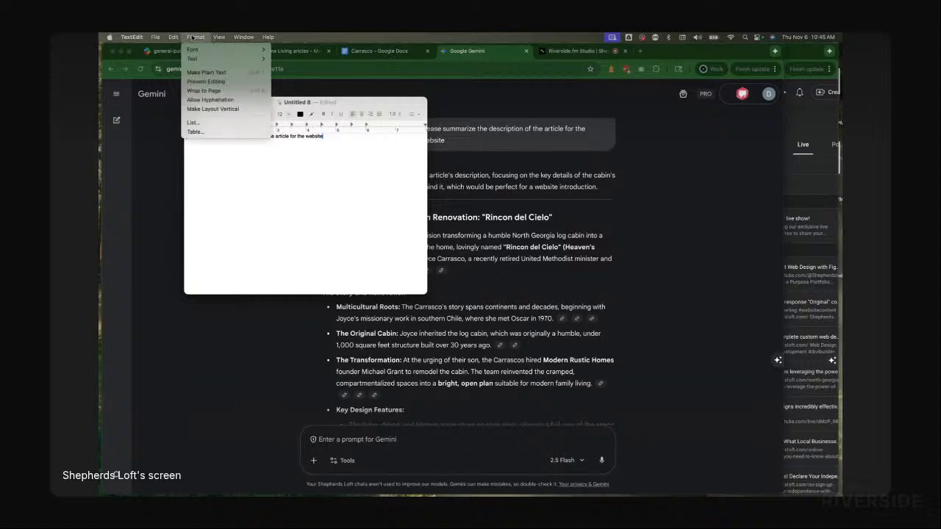
{"action": "left_click", "coordinate": [233, 73]}
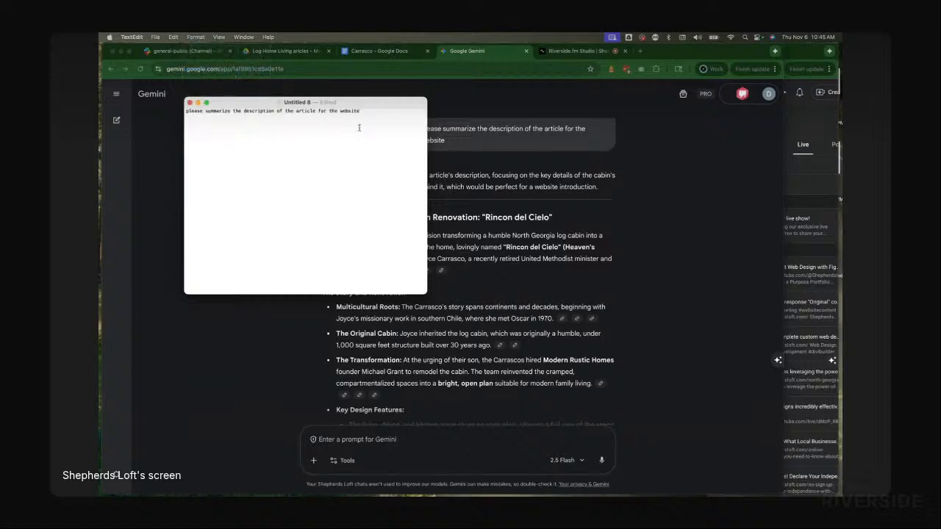
{"action": "triple_click", "coordinate": [362, 111]}
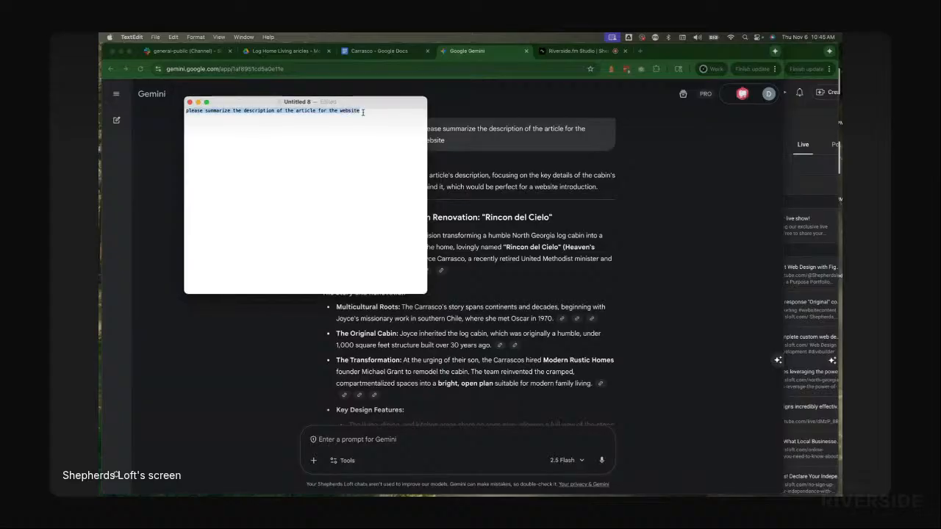
{"action": "left_click", "coordinate": [371, 121]}
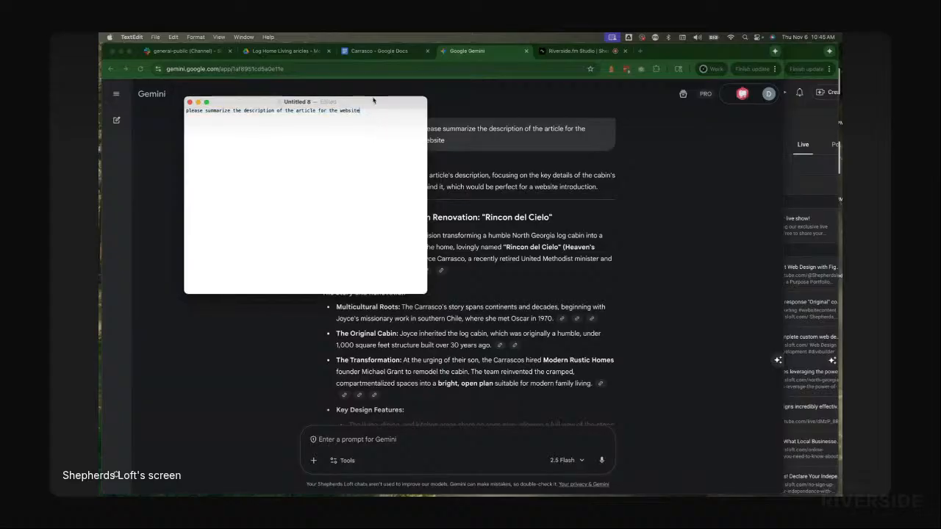
Step: Enlarge the note's text size and resize the TextEdit window narrower and taller
{"action": "key", "text": "super+plus"}
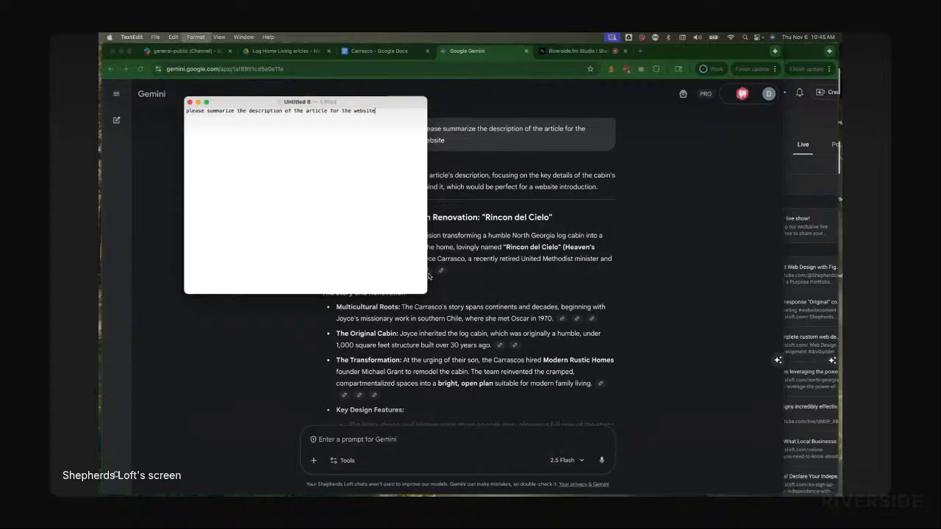
{"action": "key", "text": "super+plus"}
{"action": "key", "text": "super+plus"}
{"action": "key", "text": "super+plus"}
{"action": "key", "text": "super+plus"}
{"action": "key", "text": "super+plus"}
{"action": "key", "text": "super+plus"}
{"action": "key", "text": "super+plus"}
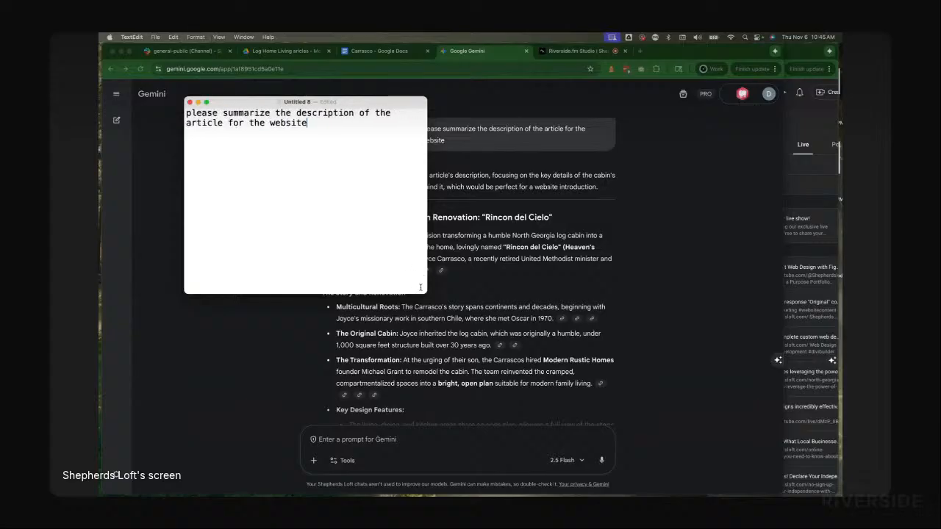
{"action": "left_click_drag", "start_coordinate": [425, 293], "coordinate": [372, 358]}
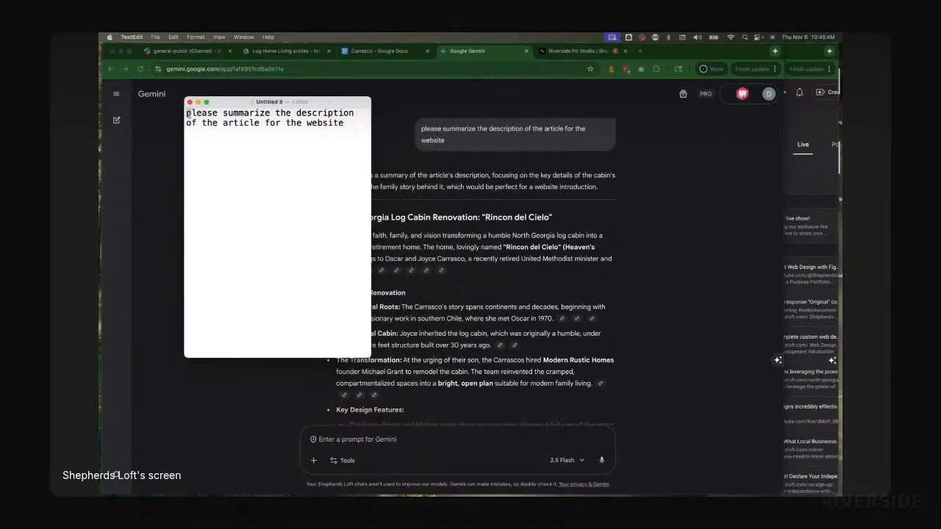
Step: Add the copied prompt 'transcribe the following pdf' above the summary prompt, separated by blank lines, in the note
{"action": "key", "text": "Return"}
{"action": "key", "text": "Return"}
{"action": "key", "text": "Return"}
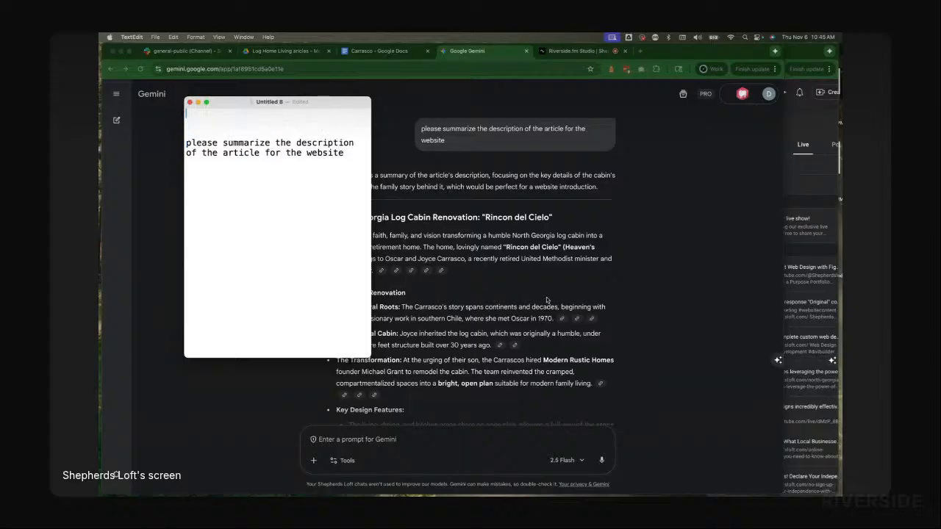
{"action": "left_click", "coordinate": [536, 278]}
{"action": "scroll", "coordinate": [567, 277], "scroll_direction": "down", "scroll_amount": 20}
{"action": "scroll", "coordinate": [567, 277], "scroll_direction": "up", "scroll_amount": 20}
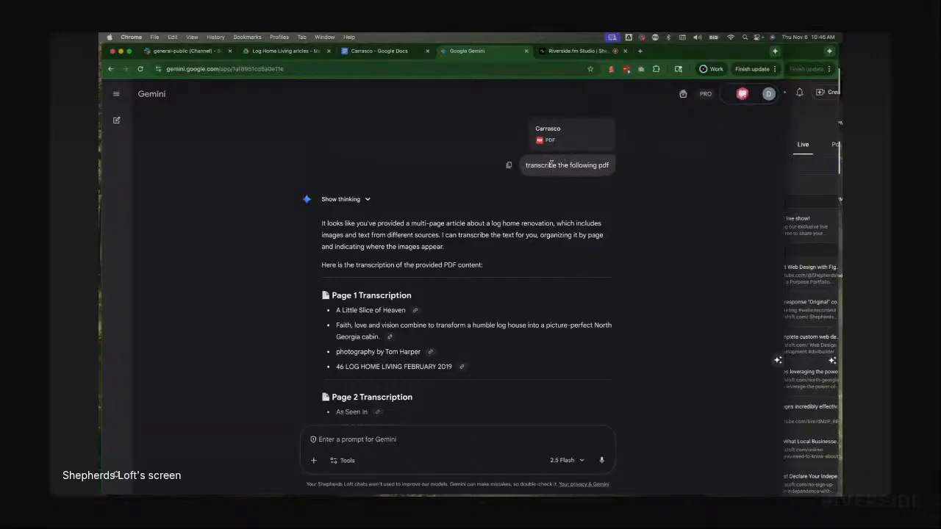
{"action": "left_click", "coordinate": [510, 166]}
{"action": "key", "text": "super+Tab"}
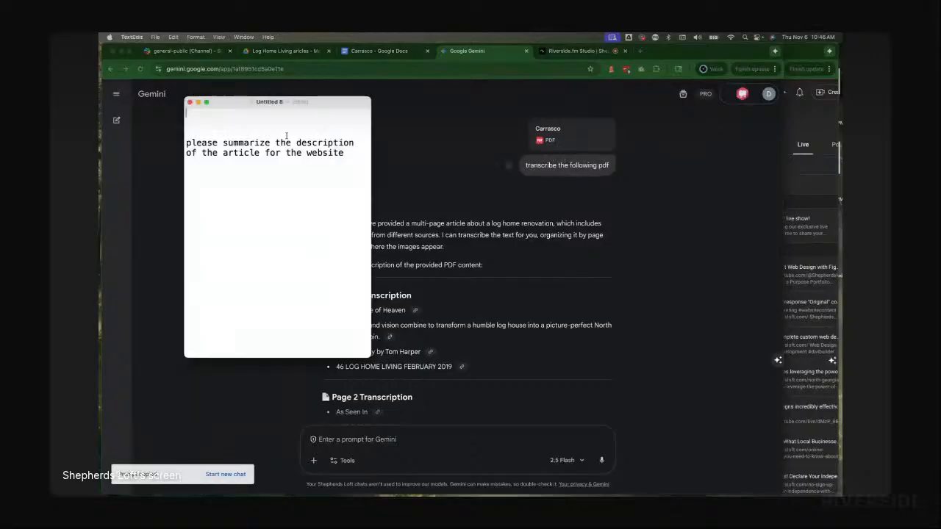
{"action": "key", "text": "super+v"}
{"action": "left_click", "coordinate": [281, 182]}
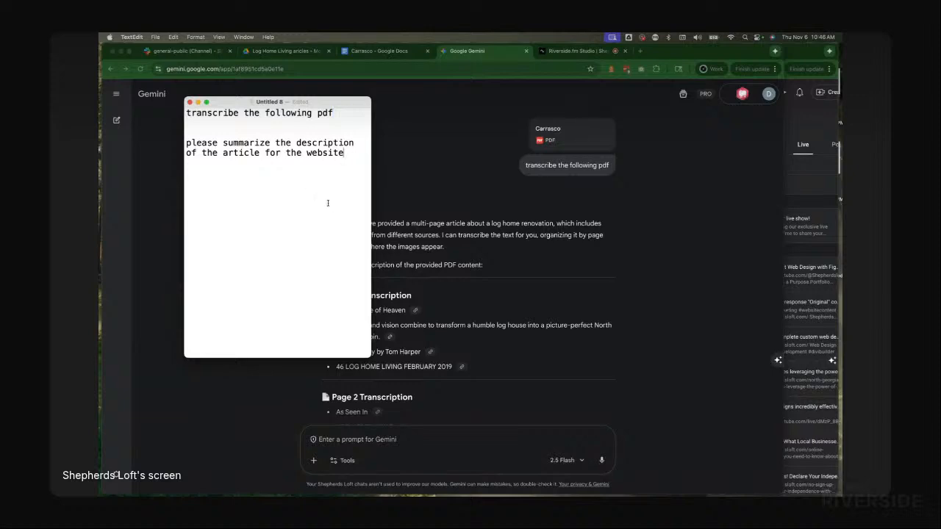
Step: Select Gemini's Carrasco website summary, from the North Georgia Log Cabin Renovation heading through its closing paragraph
{"action": "left_click_drag", "start_coordinate": [221, 101], "coordinate": [411, 154]}
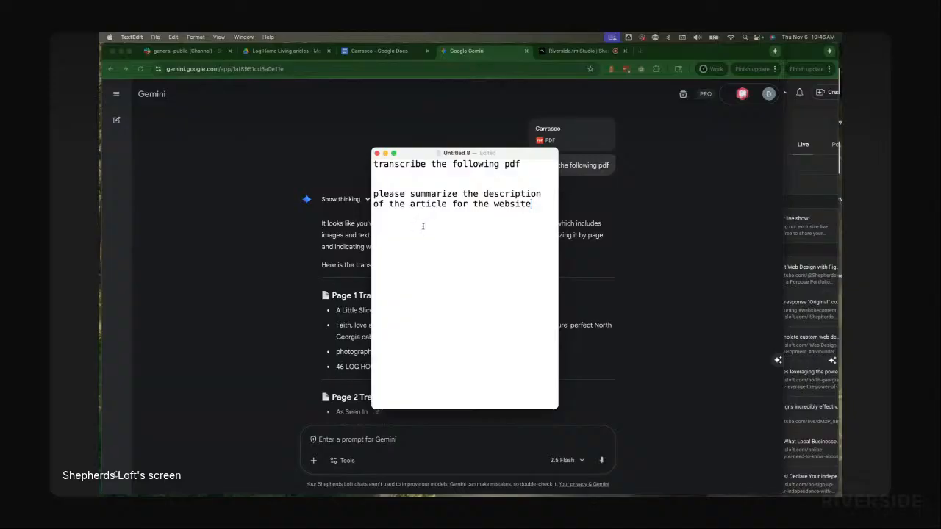
{"action": "left_click", "coordinate": [232, 250]}
{"action": "scroll", "coordinate": [555, 309], "scroll_direction": "down", "scroll_amount": 15}
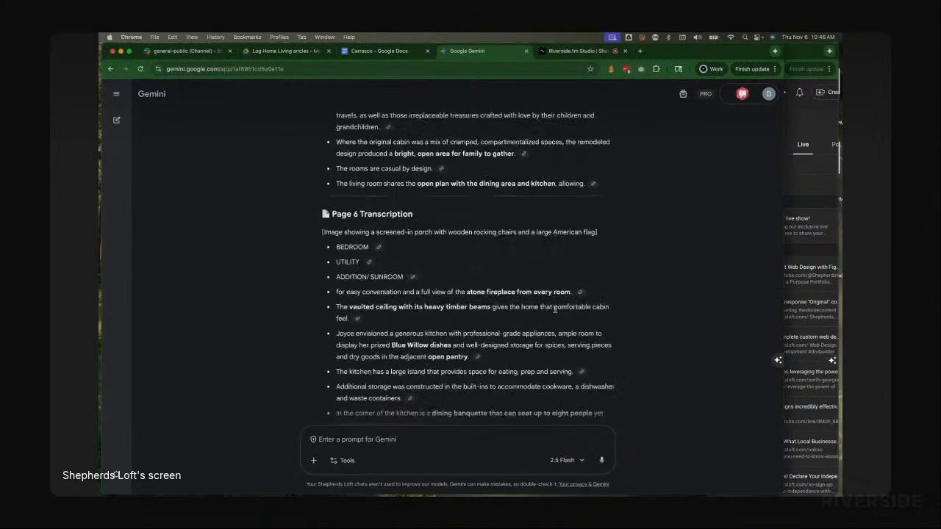
{"action": "scroll", "coordinate": [555, 309], "scroll_direction": "down", "scroll_amount": 20}
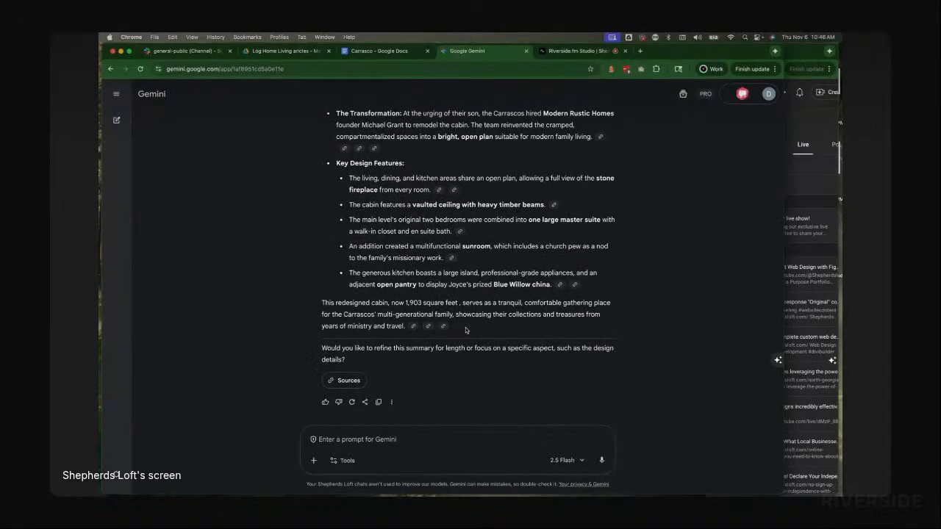
{"action": "left_click_drag", "start_coordinate": [466, 330], "coordinate": [333, 129]}
{"action": "scroll", "coordinate": [345, 169], "scroll_direction": "up", "scroll_amount": 5}
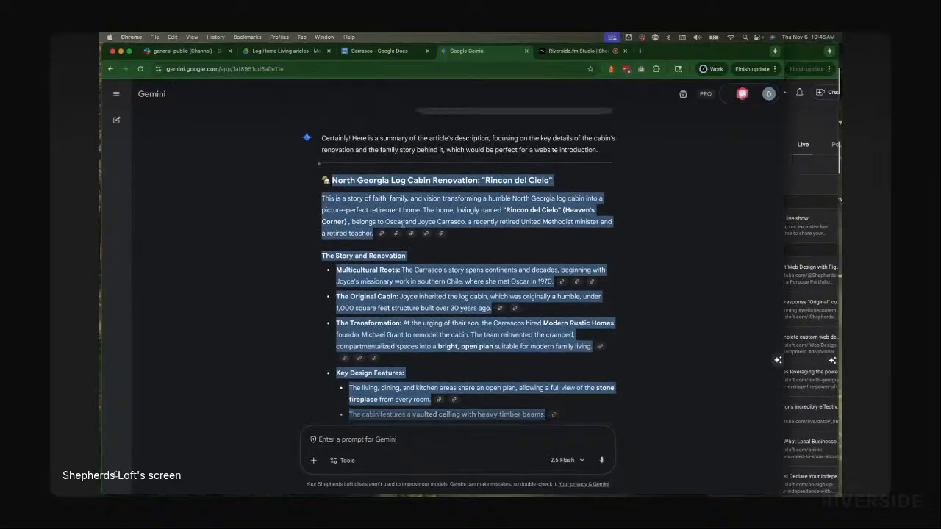
{"action": "scroll", "coordinate": [360, 206], "scroll_direction": "down", "scroll_amount": 3}
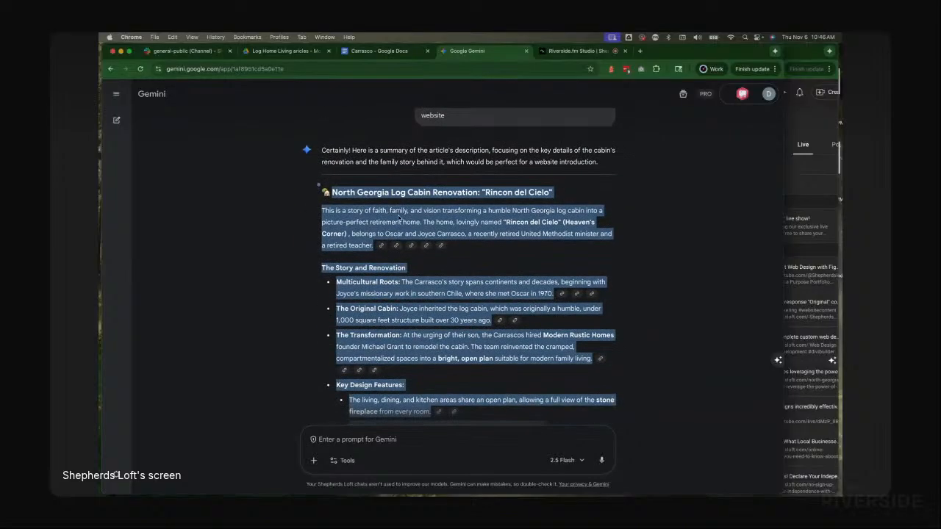
Step: Paste the summary without formatting at the top of the Carrasco Google Doc, then switch to the TextEdit note
{"action": "left_click", "coordinate": [383, 53]}
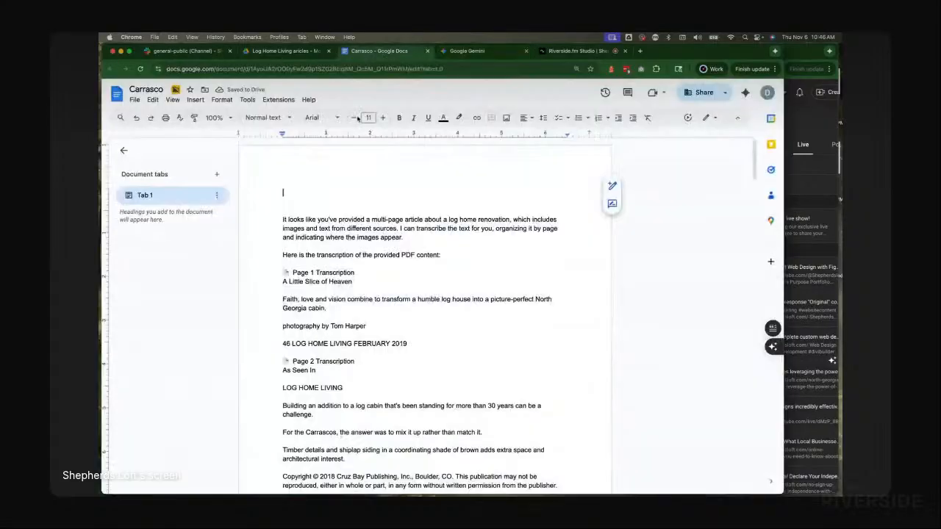
{"action": "right_click", "coordinate": [294, 193]}
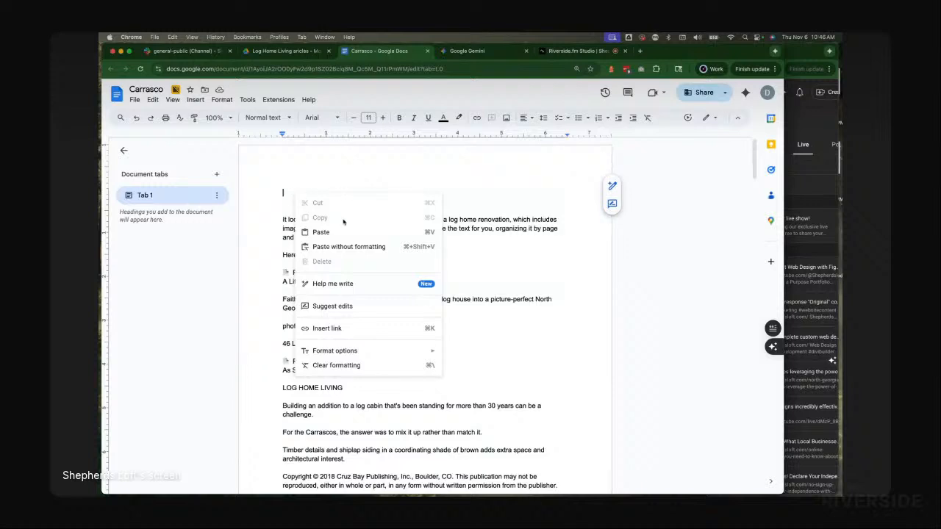
{"action": "left_click", "coordinate": [348, 247]}
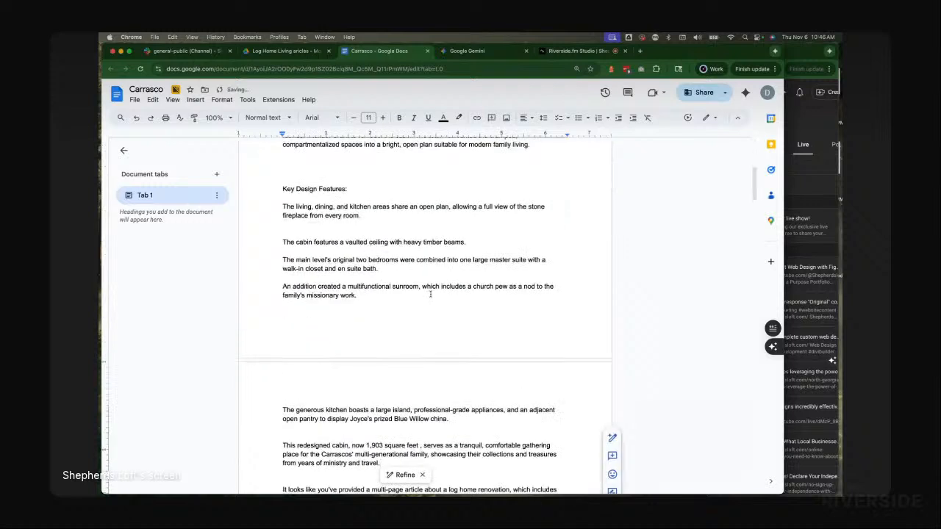
{"action": "scroll", "coordinate": [430, 290], "scroll_direction": "up", "scroll_amount": 5}
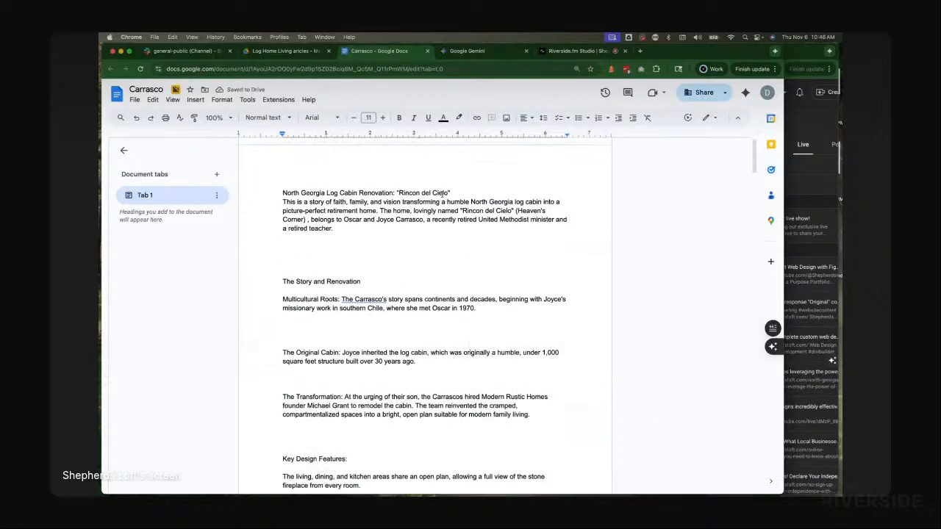
{"action": "key", "text": "super+Tab"}
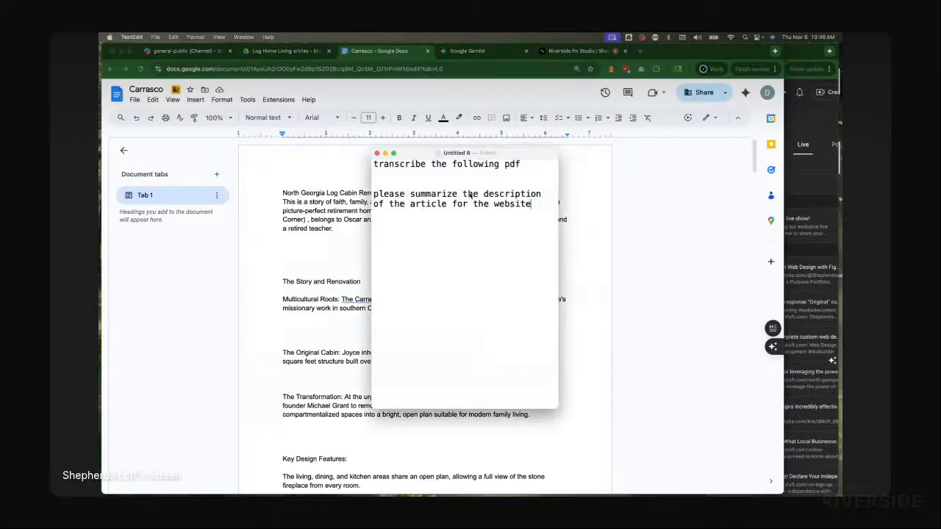
Step: Return to the Carrasco document, add blank lines above and below the pasted title, and append 'Summary' to the title
{"action": "key", "text": "super+Tab"}
{"action": "left_click", "coordinate": [474, 52]}
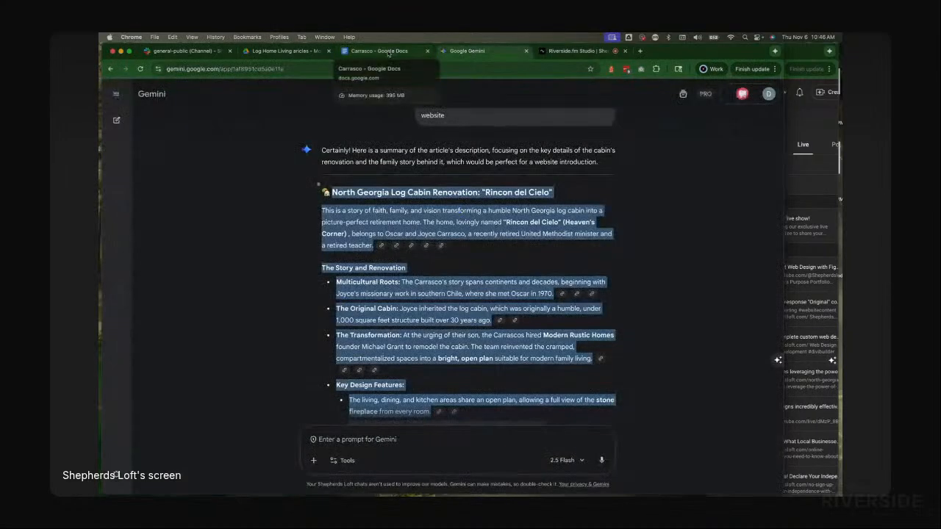
{"action": "left_click", "coordinate": [388, 53]}
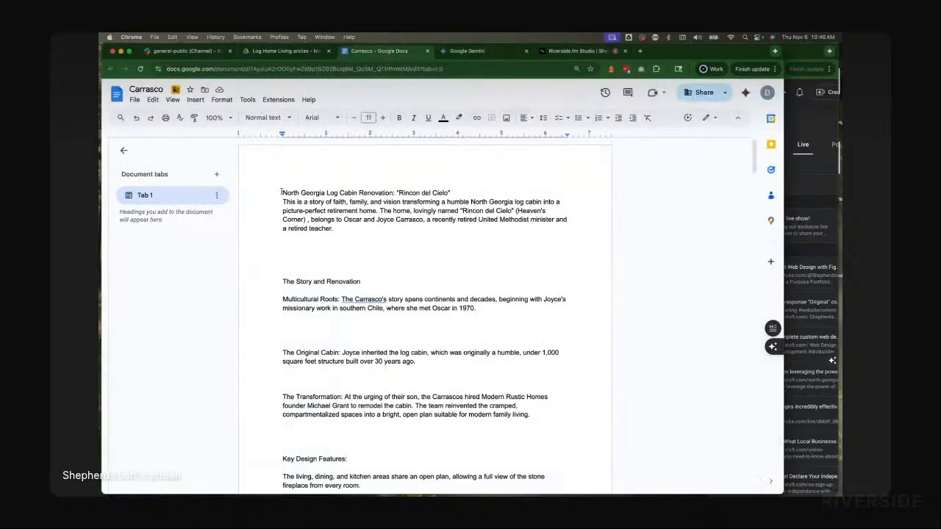
{"action": "left_click", "coordinate": [282, 192]}
{"action": "key", "text": "Return"}
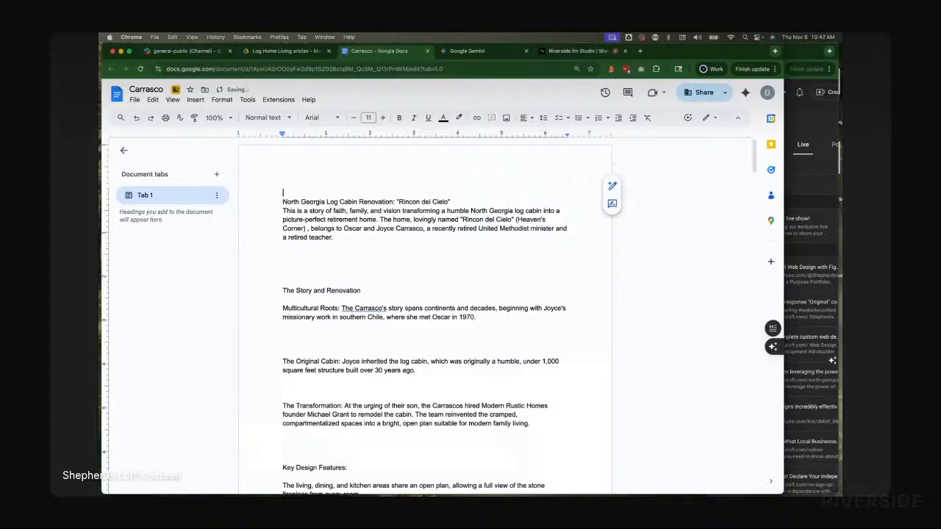
{"action": "key", "text": "Down"}
{"action": "key", "text": "Down"}
{"action": "key", "text": "Return"}
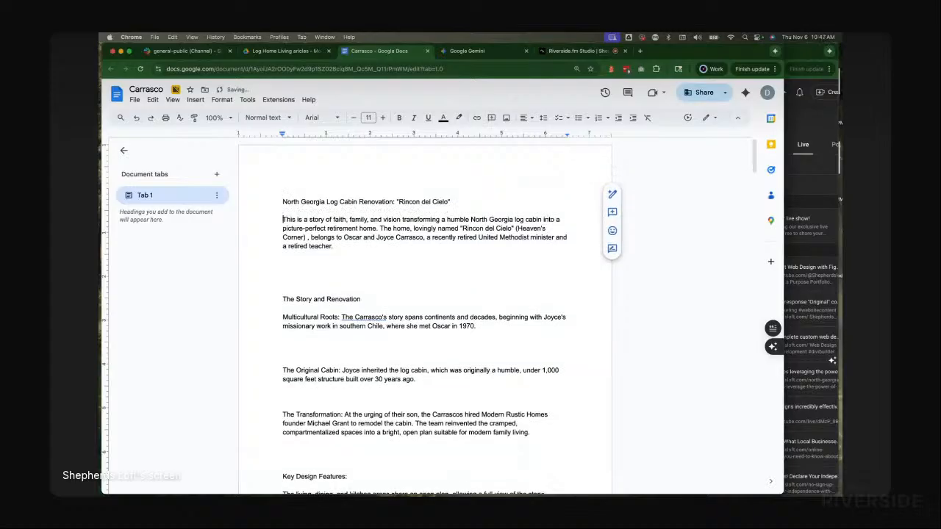
{"action": "key", "text": "Up"}
{"action": "key", "text": "Left"}
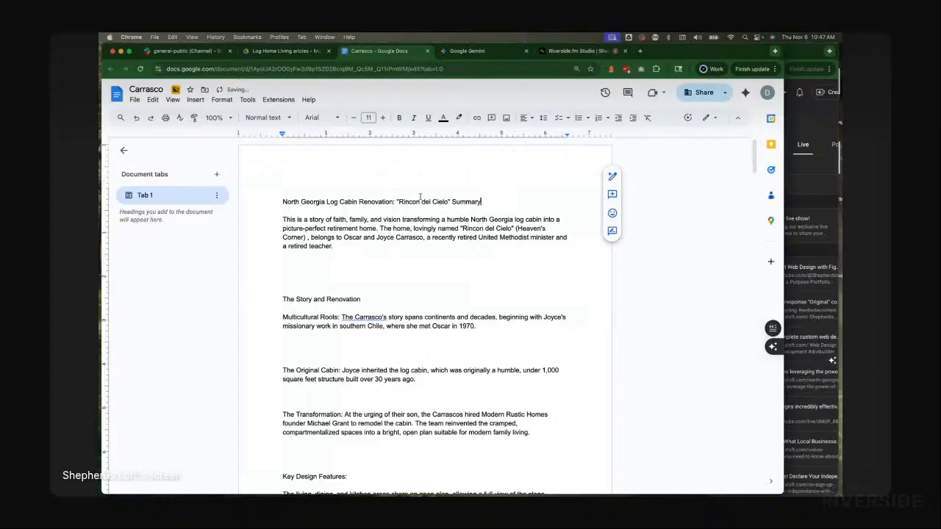
Step: Format the 'North Georgia Log Cabin Renovation: "Rincon del Cielo" Summary' title as Heading 1 and delete an extra blank line below the intro
{"action": "triple_click", "coordinate": [364, 202]}
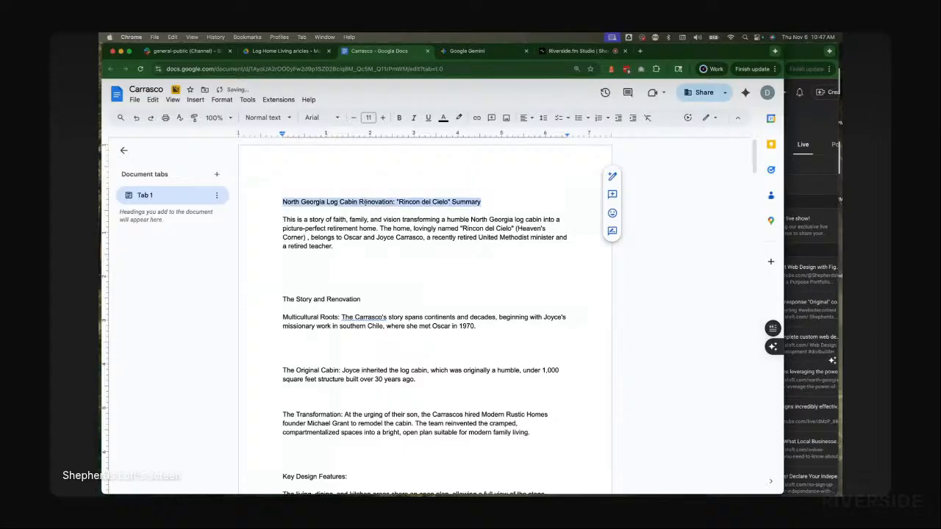
{"action": "left_click", "coordinate": [265, 118]}
{"action": "left_click", "coordinate": [264, 240]}
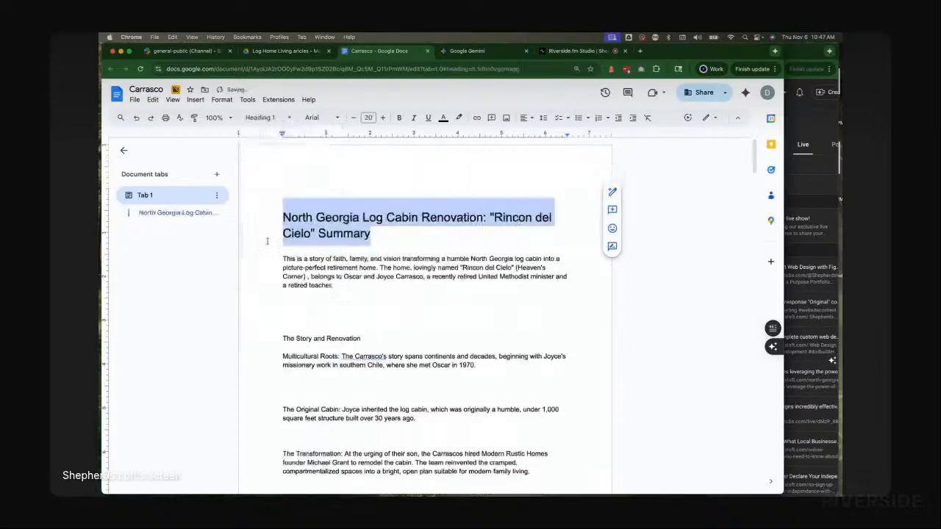
{"action": "left_click", "coordinate": [334, 315]}
{"action": "key", "text": "BackSpace"}
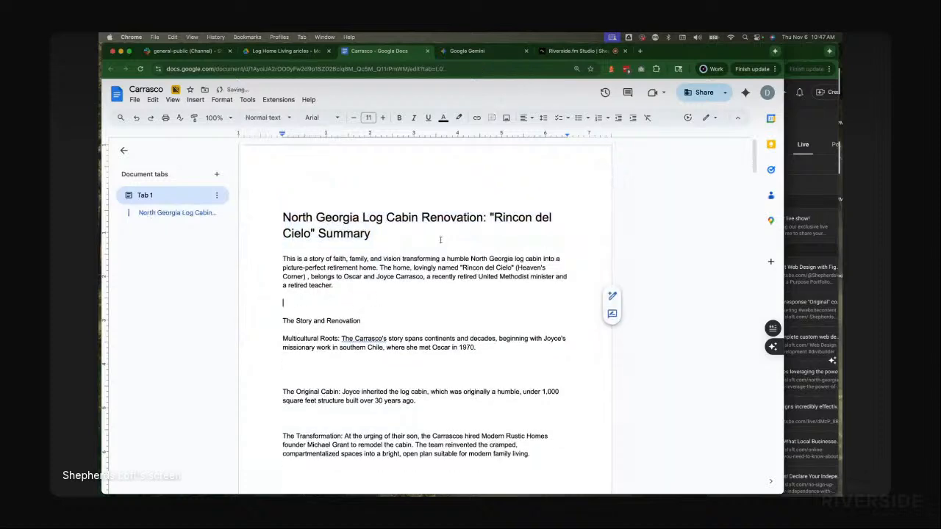
Step: Compare with Gemini's summary structure and format 'The Story and Renovation' as Heading 2 in the Carrasco document
{"action": "left_click", "coordinate": [477, 51]}
{"action": "left_click", "coordinate": [353, 230]}
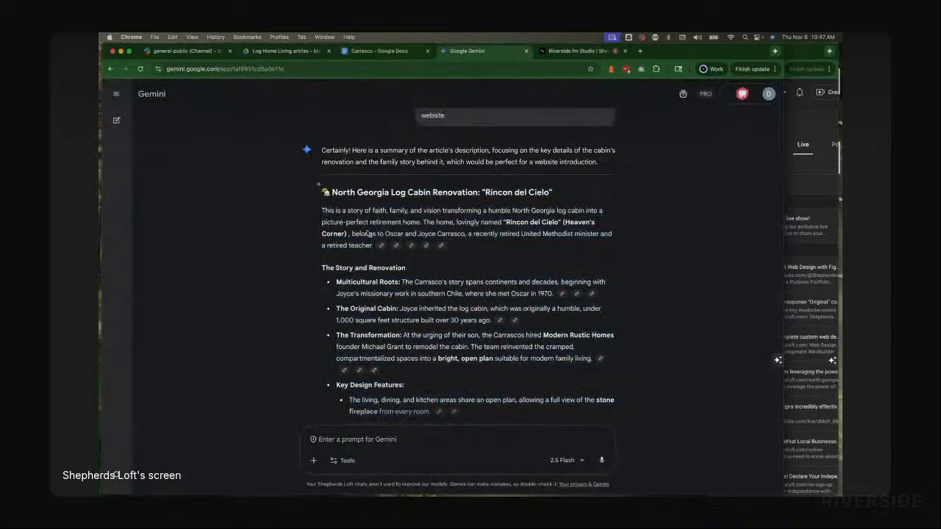
{"action": "scroll", "coordinate": [389, 184], "scroll_direction": "down", "scroll_amount": 5}
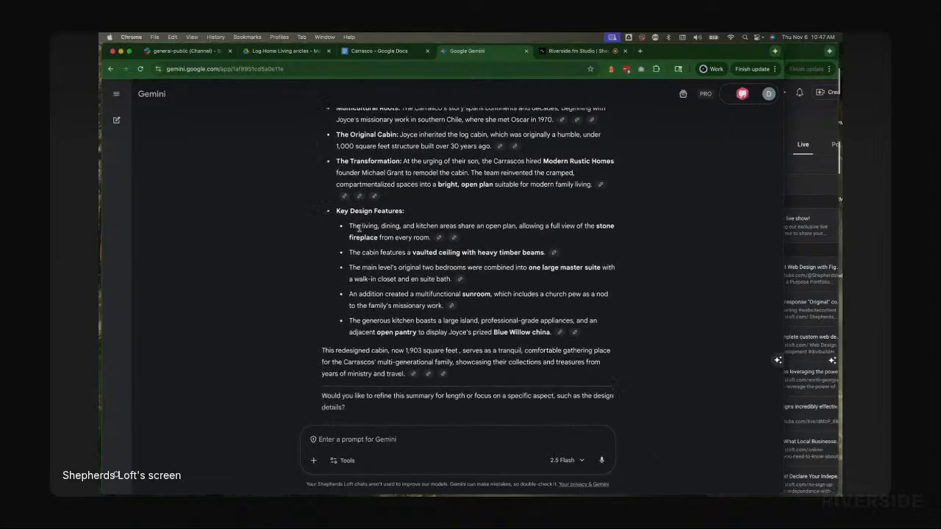
{"action": "left_click", "coordinate": [389, 52]}
{"action": "scroll", "coordinate": [362, 287], "scroll_direction": "down", "scroll_amount": 3}
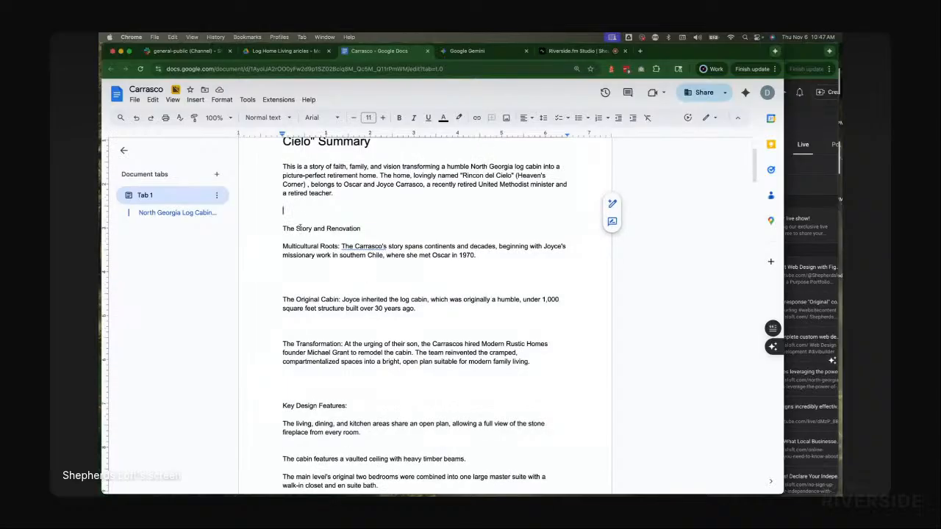
{"action": "triple_click", "coordinate": [300, 226]}
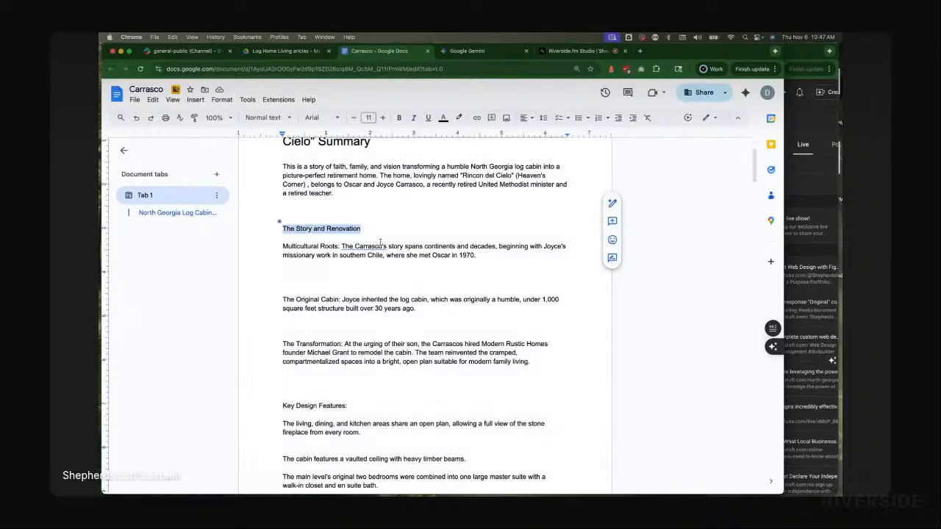
{"action": "left_click", "coordinate": [268, 117]}
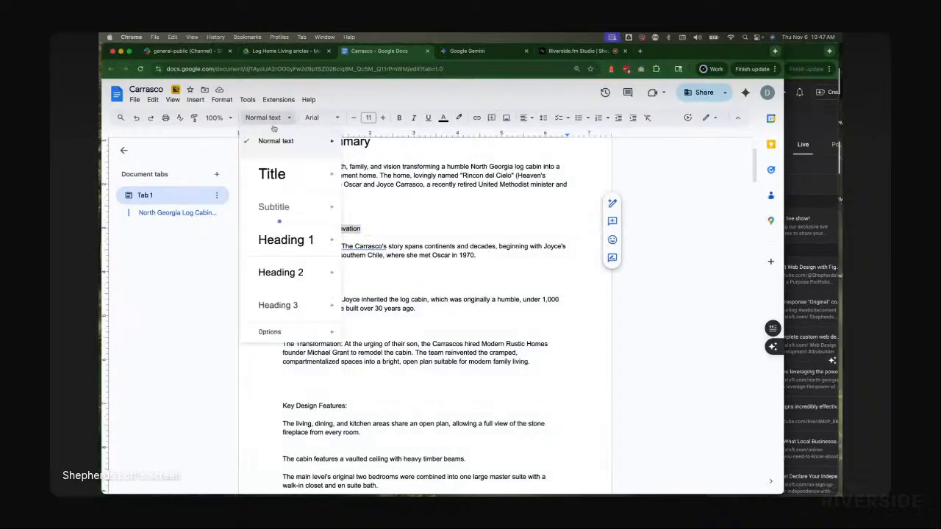
{"action": "left_click", "coordinate": [280, 273]}
{"action": "scroll", "coordinate": [321, 271], "scroll_direction": "down", "scroll_amount": 2}
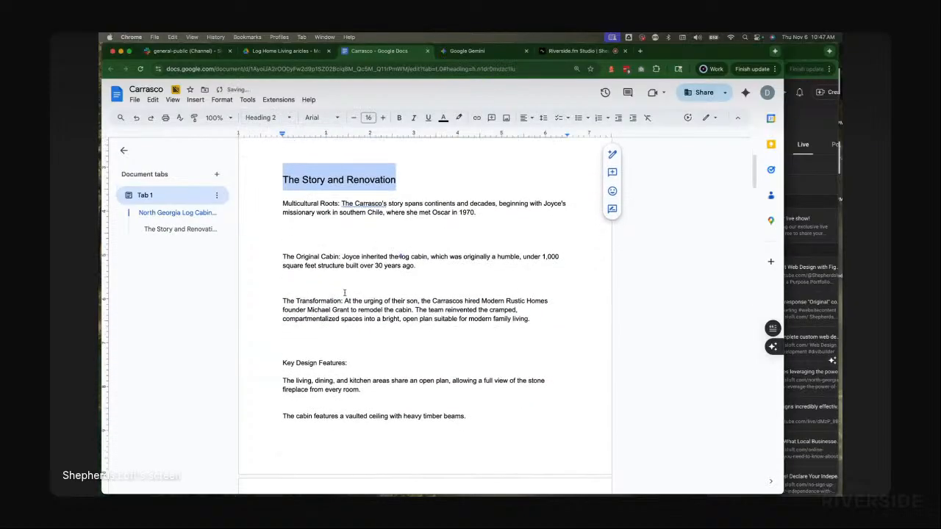
Step: Format the 'Key Design Features:' line as Heading 2
{"action": "scroll", "coordinate": [321, 280], "scroll_direction": "down", "scroll_amount": 2}
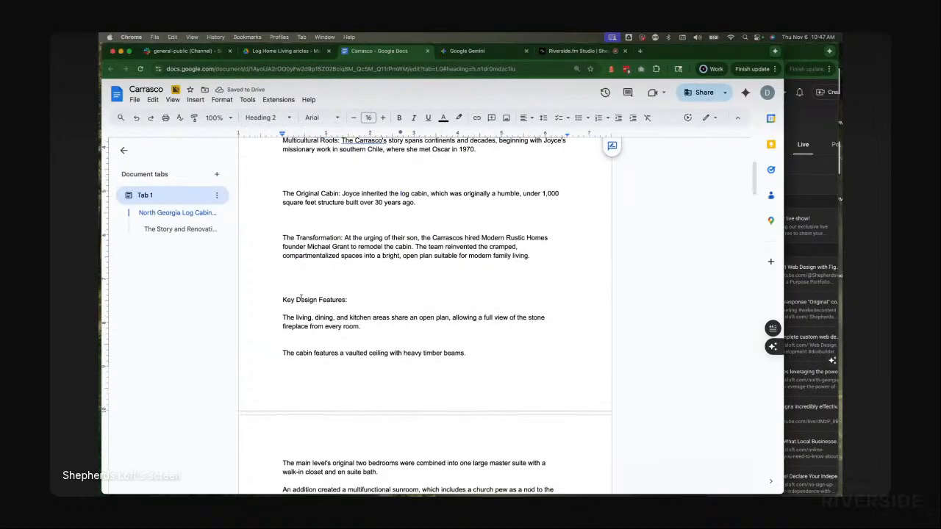
{"action": "triple_click", "coordinate": [301, 298]}
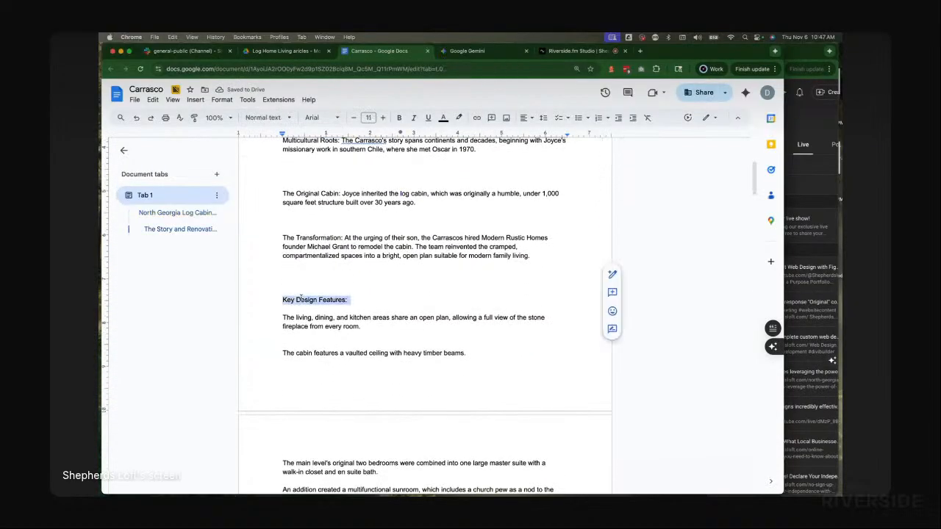
{"action": "left_click", "coordinate": [265, 117]}
{"action": "mouse_move", "coordinate": [266, 272]}
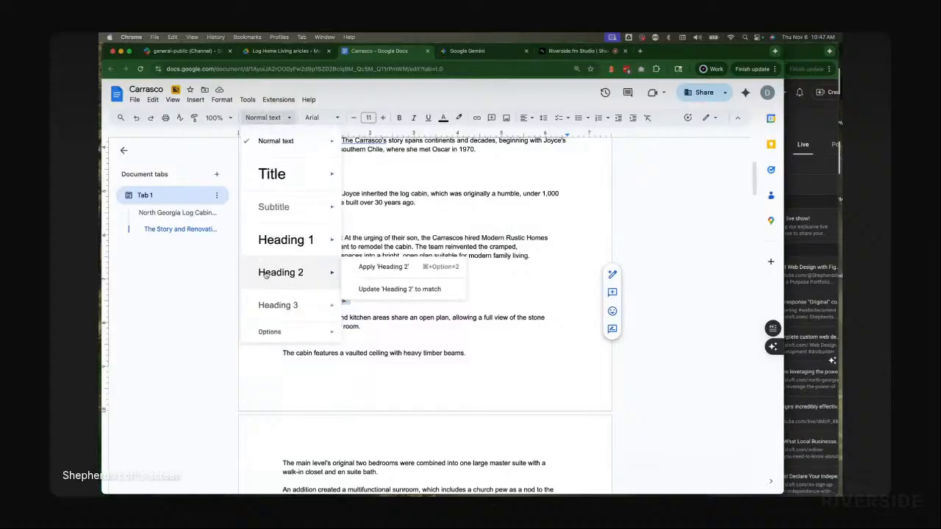
{"action": "left_click", "coordinate": [266, 273]}
{"action": "left_click", "coordinate": [397, 280]}
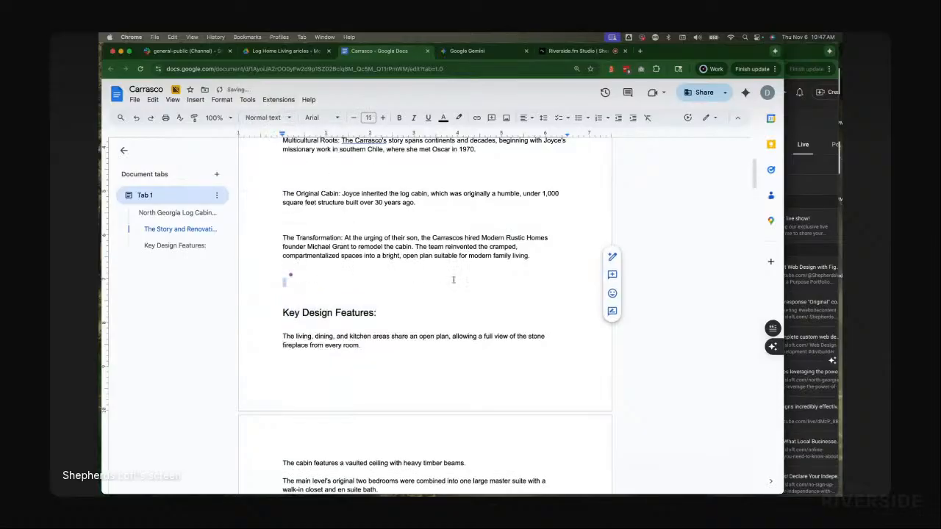
Step: Review the formatted summary headings at the top of the Carrasco document
{"action": "scroll", "coordinate": [396, 271], "scroll_direction": "up", "scroll_amount": 5}
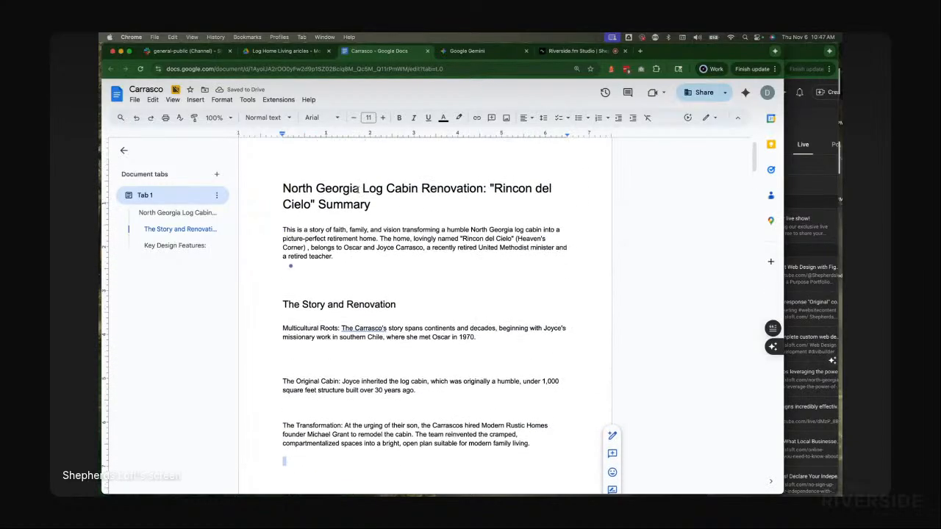
{"action": "scroll", "coordinate": [390, 316], "scroll_direction": "down", "scroll_amount": 2}
{"action": "scroll", "coordinate": [488, 232], "scroll_direction": "up", "scroll_amount": 3}
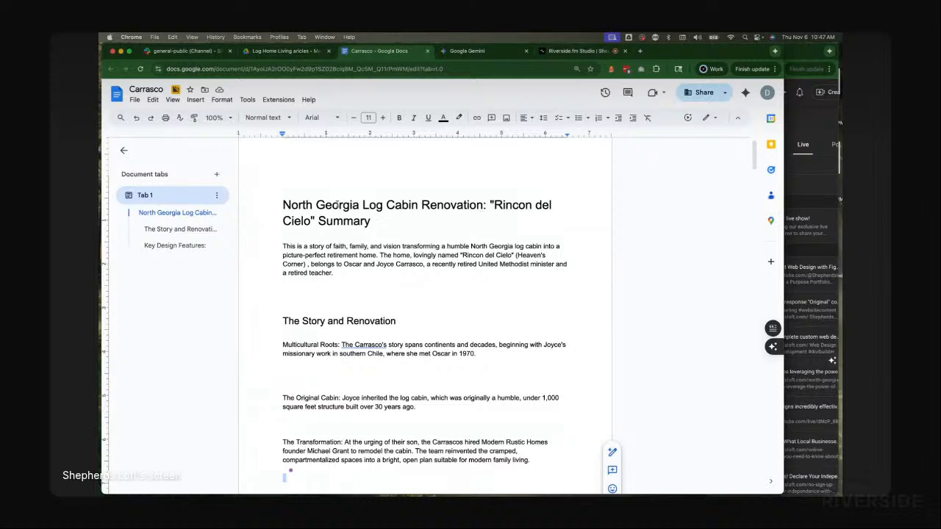
{"action": "scroll", "coordinate": [450, 244], "scroll_direction": "down", "scroll_amount": 1}
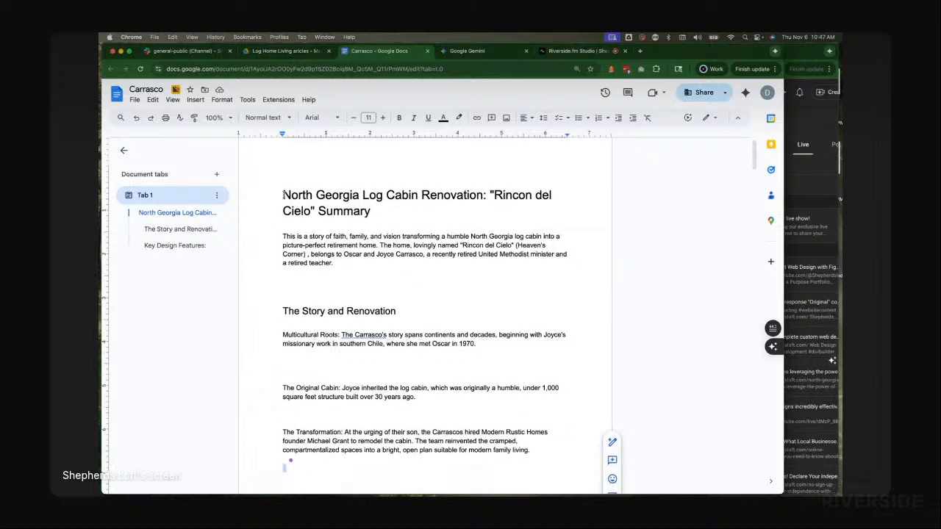
{"action": "left_click_drag", "start_coordinate": [283, 195], "coordinate": [383, 195]}
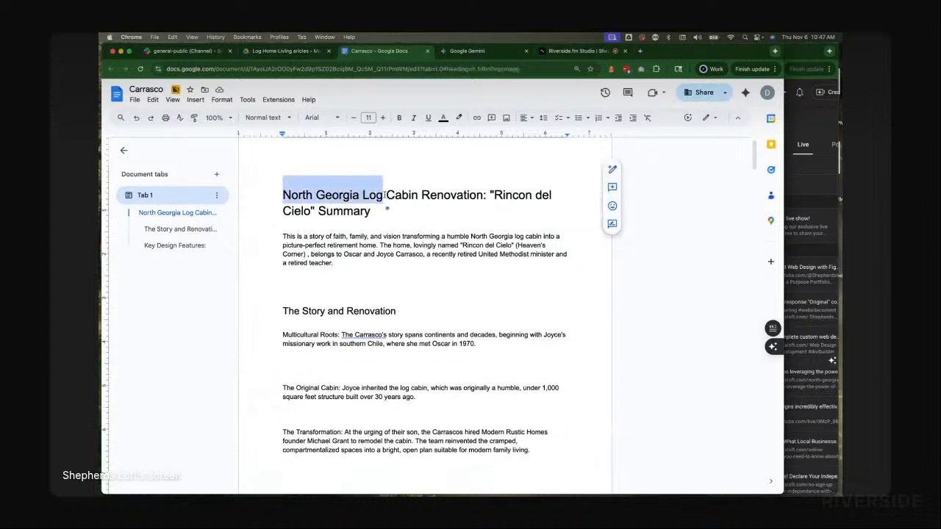
{"action": "left_click", "coordinate": [412, 195]}
{"action": "scroll", "coordinate": [369, 251], "scroll_direction": "down", "scroll_amount": 2}
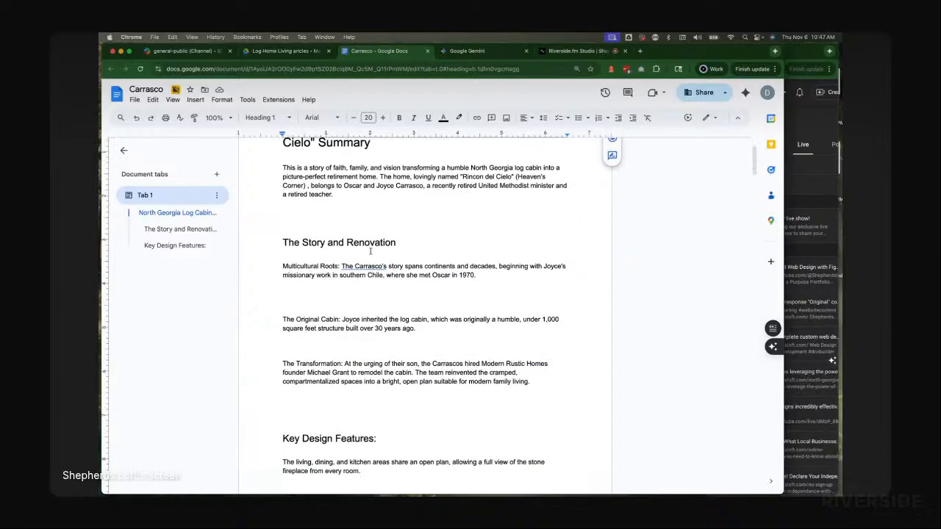
{"action": "scroll", "coordinate": [370, 251], "scroll_direction": "down", "scroll_amount": 2}
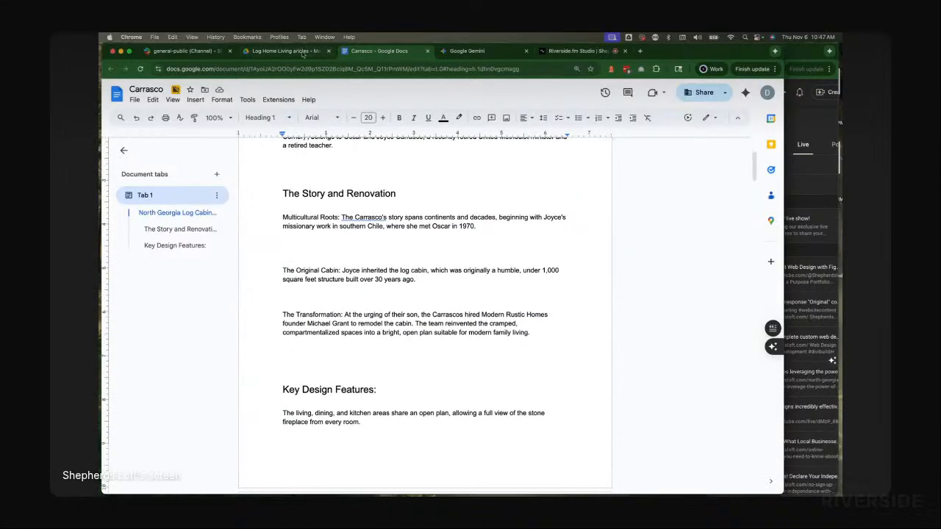
{"action": "scroll", "coordinate": [381, 202], "scroll_direction": "up", "scroll_amount": 4}
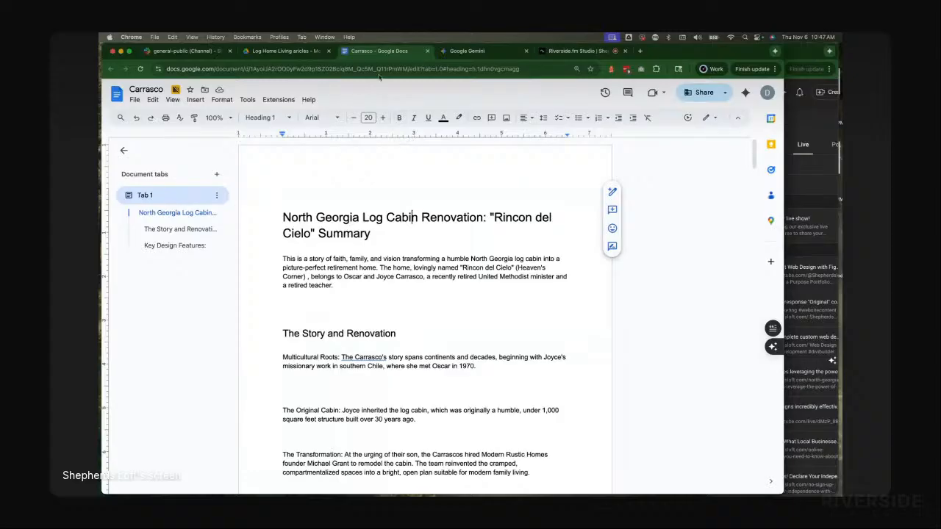
Step: Close the Carrasco document tab and start a new Gemini chat
{"action": "left_click", "coordinate": [427, 52]}
{"action": "scroll", "coordinate": [267, 164], "scroll_direction": "up", "scroll_amount": 15}
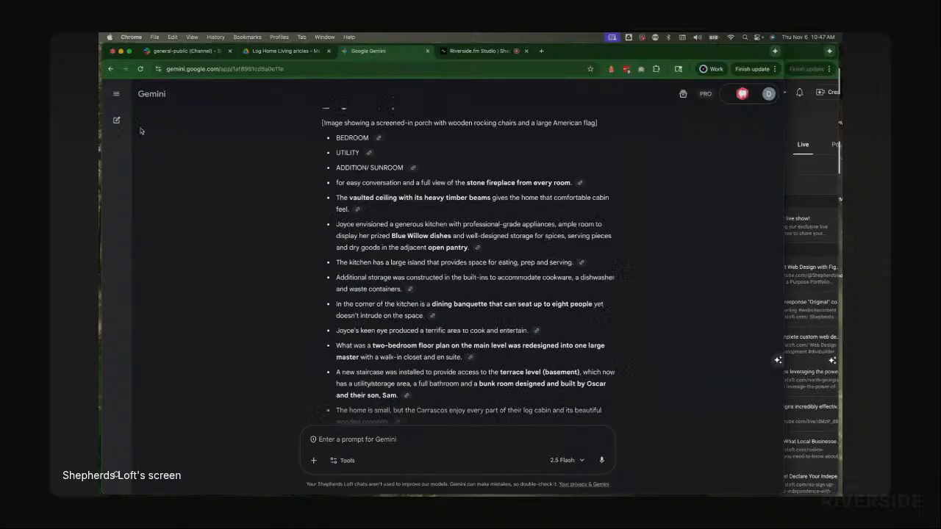
{"action": "left_click", "coordinate": [116, 119]}
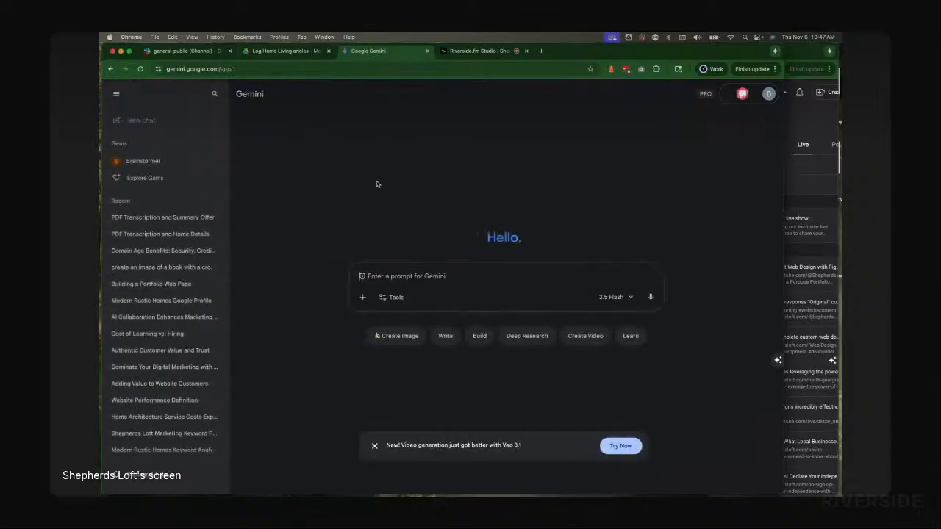
{"action": "left_click", "coordinate": [115, 98]}
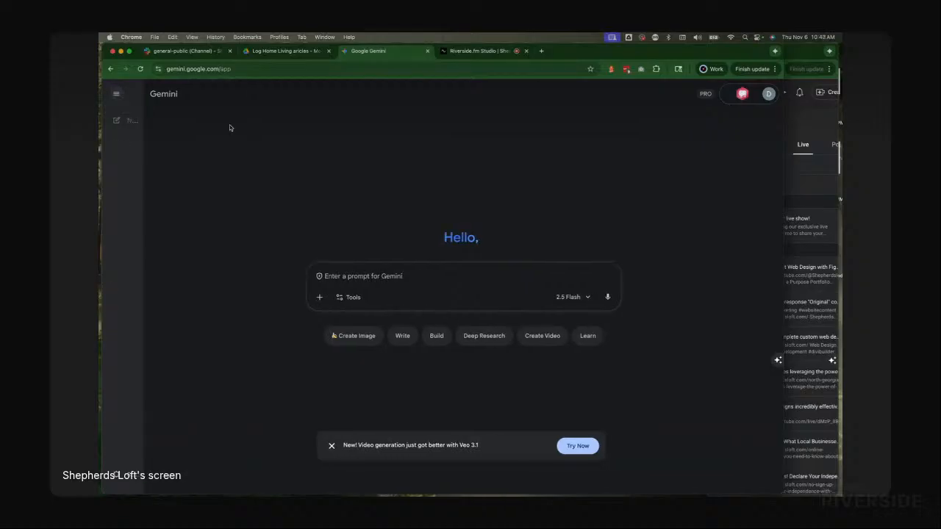
Step: Attach Chestnut.pdf from the Log Home Living articles folder to the new Gemini prompt
{"action": "key", "text": "super+Tab"}
{"action": "key", "text": "super+Tab"}
{"action": "key", "text": "super+Tab"}
{"action": "key", "text": "Tab"}
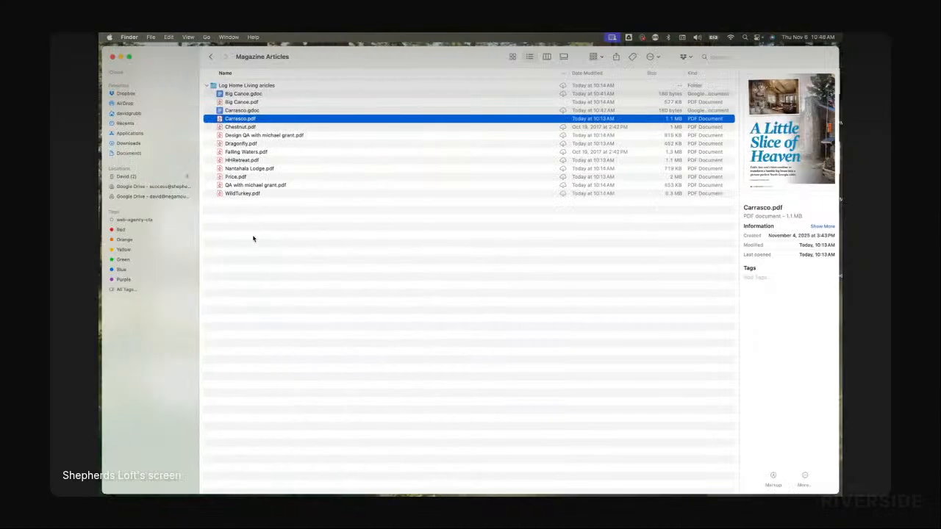
{"action": "left_click", "coordinate": [253, 238]}
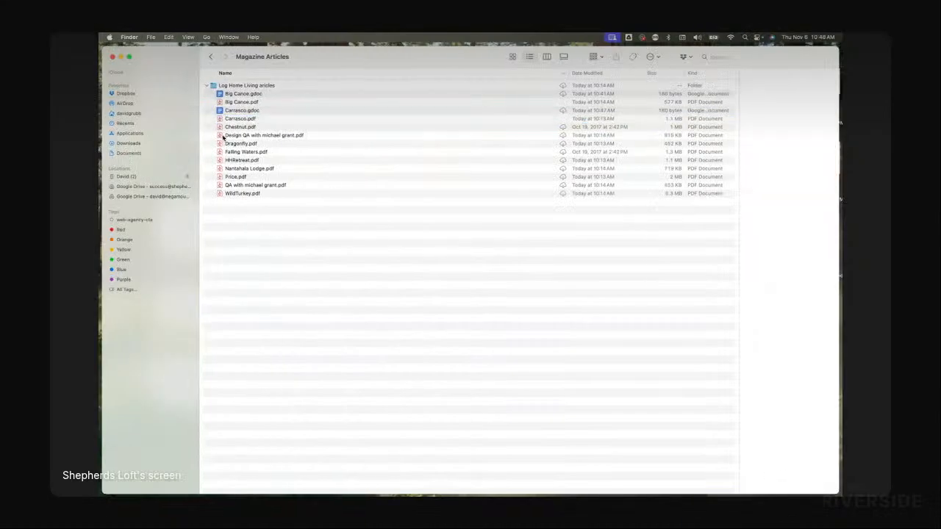
{"action": "left_click_drag", "start_coordinate": [233, 128], "coordinate": [431, 270]}
Step: Copy the 'transcribe the following pdf' prompt from the note and submit it in Gemini with the Chestnut PDF
{"action": "key", "text": "super+Tab"}
{"action": "key", "text": "super+Tab"}
{"action": "key", "text": "Tab"}
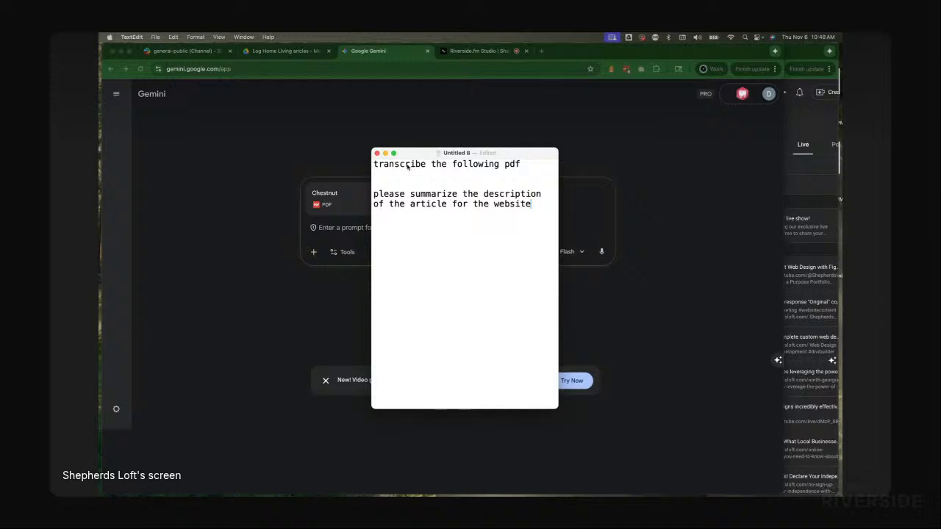
{"action": "triple_click", "coordinate": [406, 164]}
{"action": "key", "text": "super+c"}
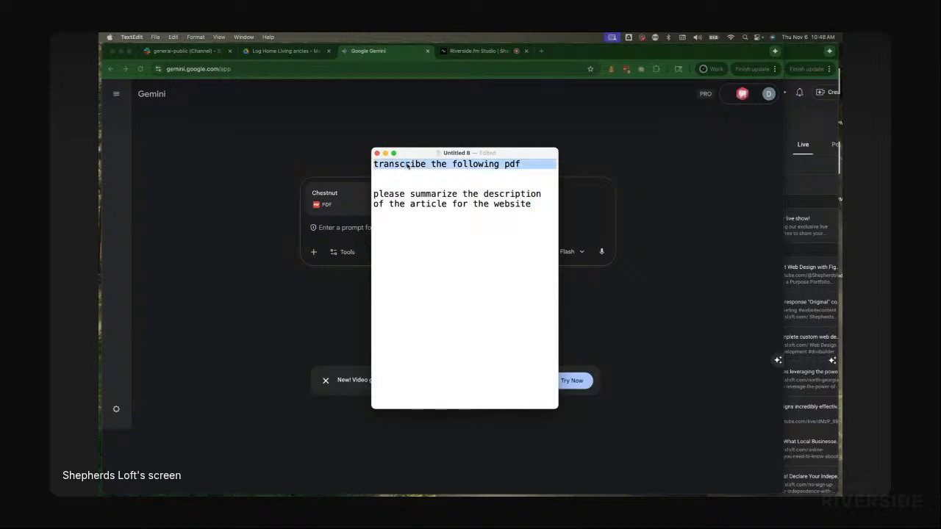
{"action": "key", "text": "super+Tab"}
{"action": "left_click", "coordinate": [386, 229]}
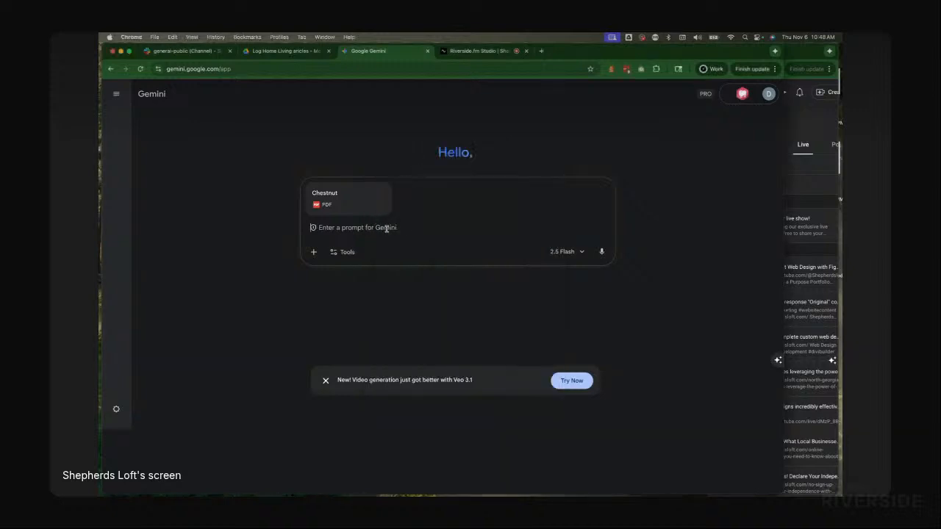
{"action": "key", "text": "super+v"}
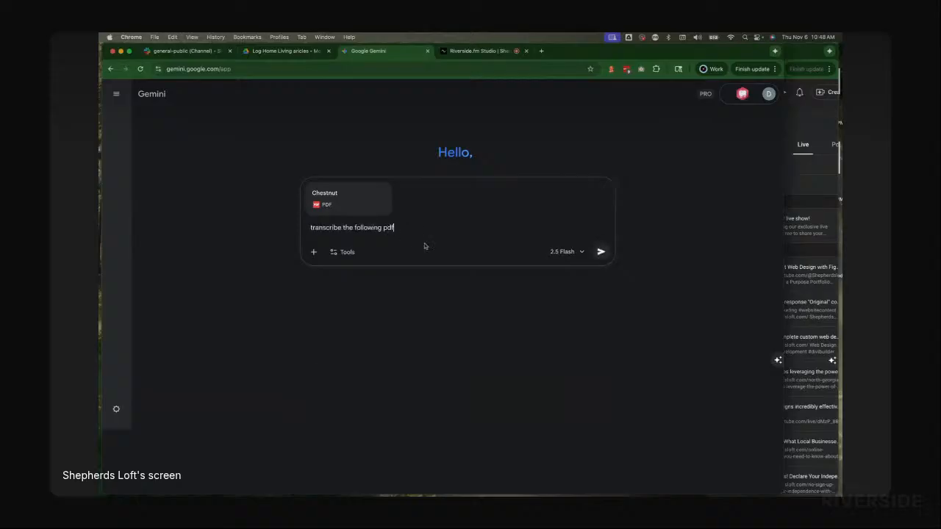
{"action": "left_click", "coordinate": [600, 252]}
Step: Copy the 'please summarize the description of the article for the website' prompt from the note and return to Gemini
{"action": "key", "text": "super+Tab"}
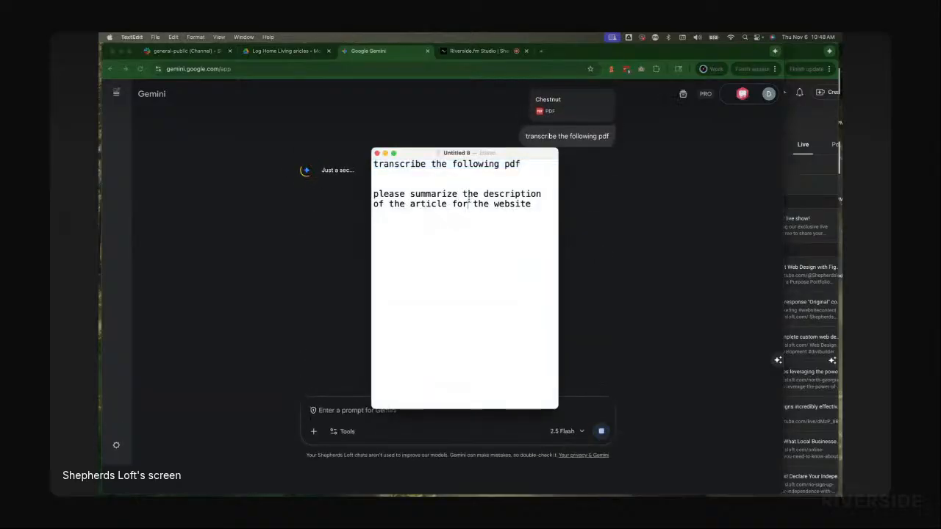
{"action": "triple_click", "coordinate": [469, 199]}
{"action": "key", "text": "super+Tab"}
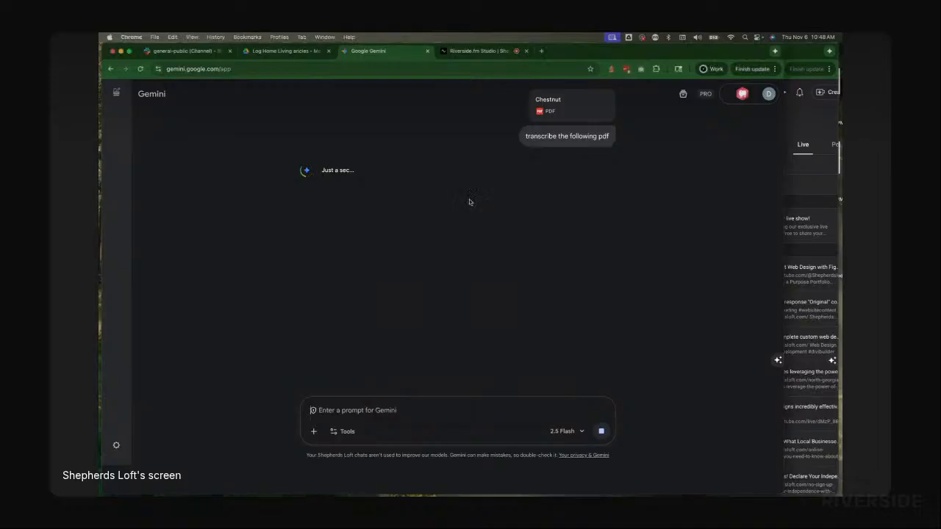
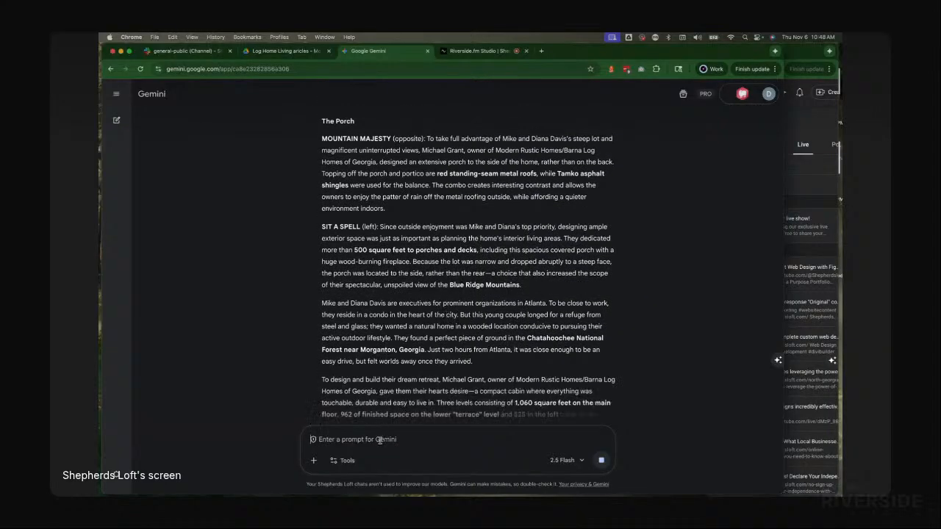
Step: Paste the 'please summarize the description of the article for the website' prompt into the Gemini prompt box
{"action": "type", "text": "please summarize the description of the article for the website"}
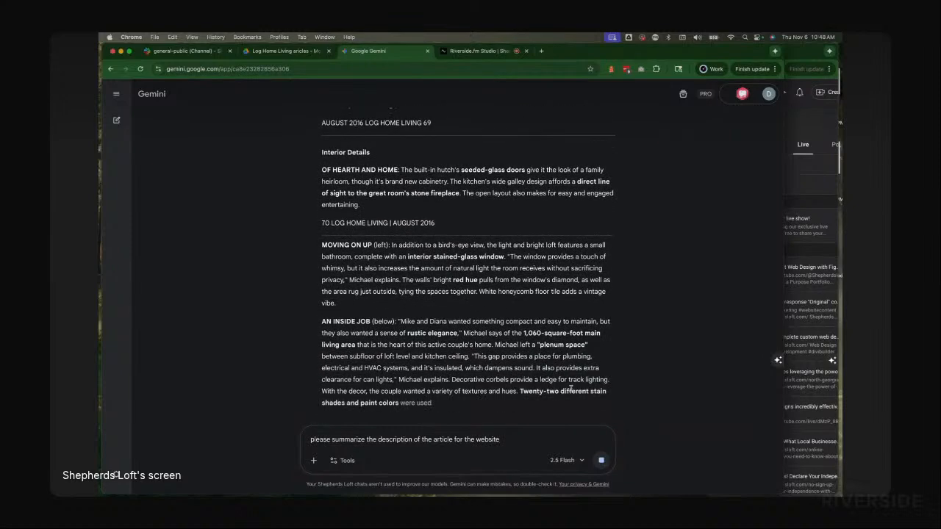
Step: Switch to YouTube Studio and set the live stream as not made for kids
{"action": "left_click", "coordinate": [799, 52]}
{"action": "mouse_move", "coordinate": [780, 219]}
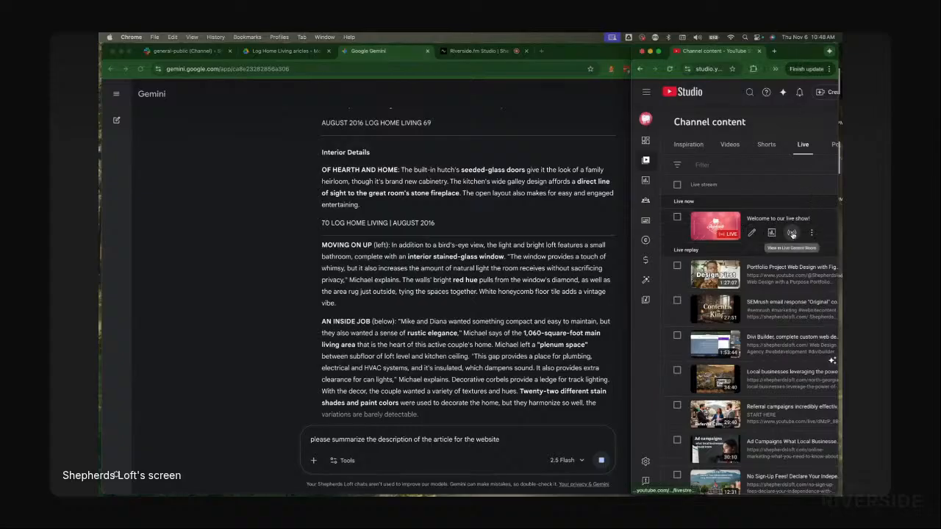
{"action": "left_click", "coordinate": [792, 234]}
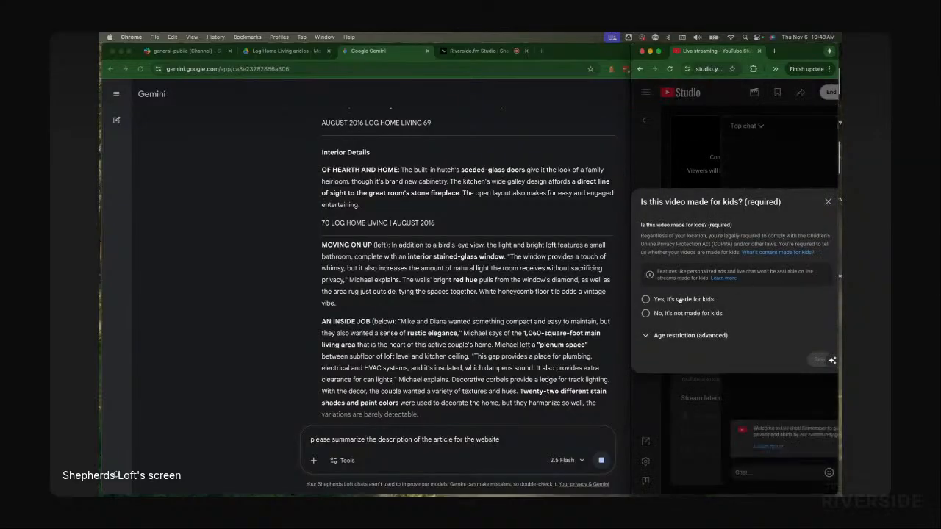
{"action": "left_click", "coordinate": [674, 313]}
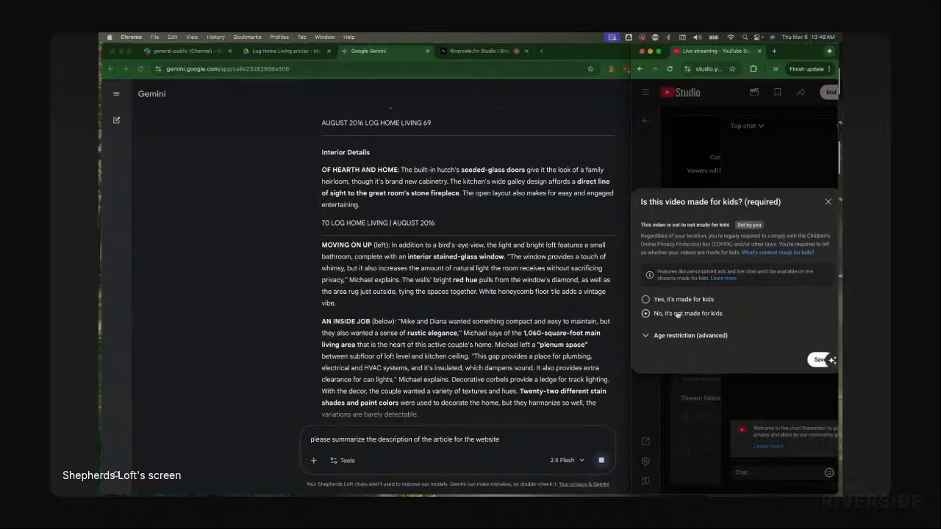
{"action": "left_click", "coordinate": [828, 202]}
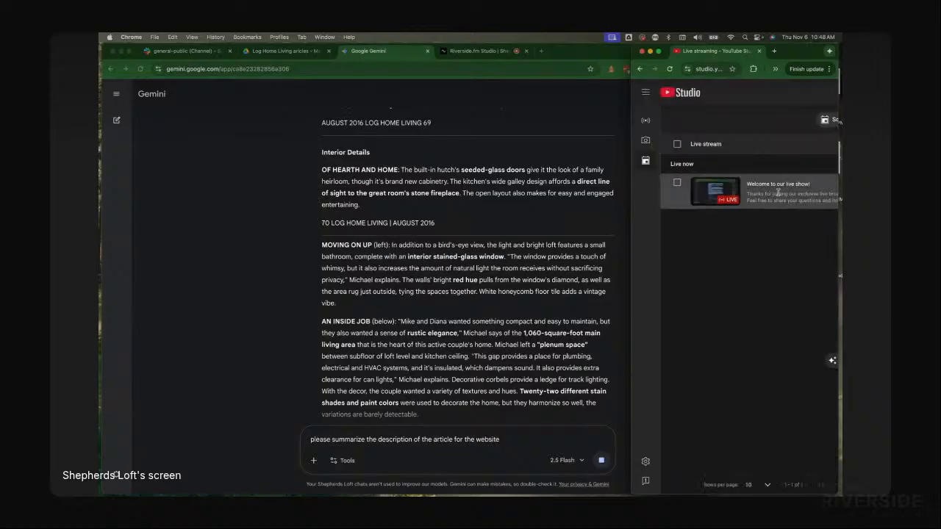
{"action": "left_click", "coordinate": [780, 184]}
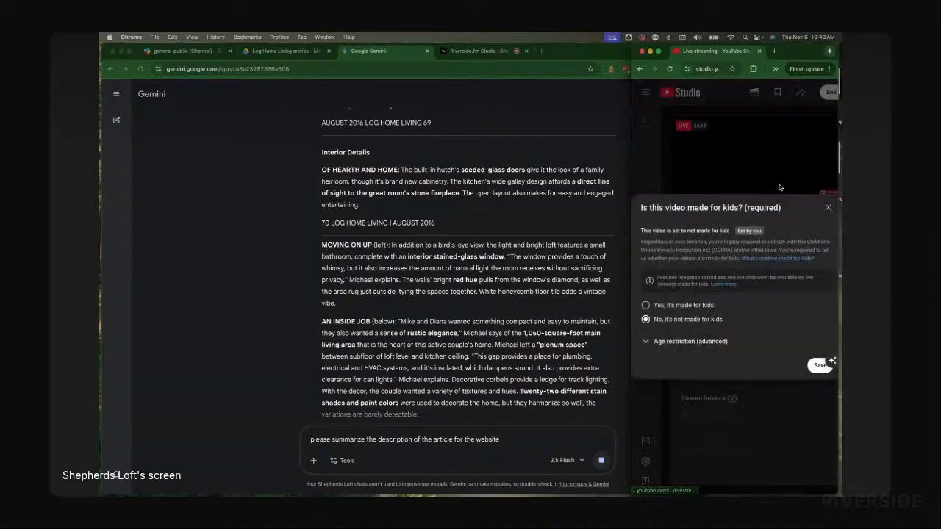
{"action": "left_click", "coordinate": [827, 209]}
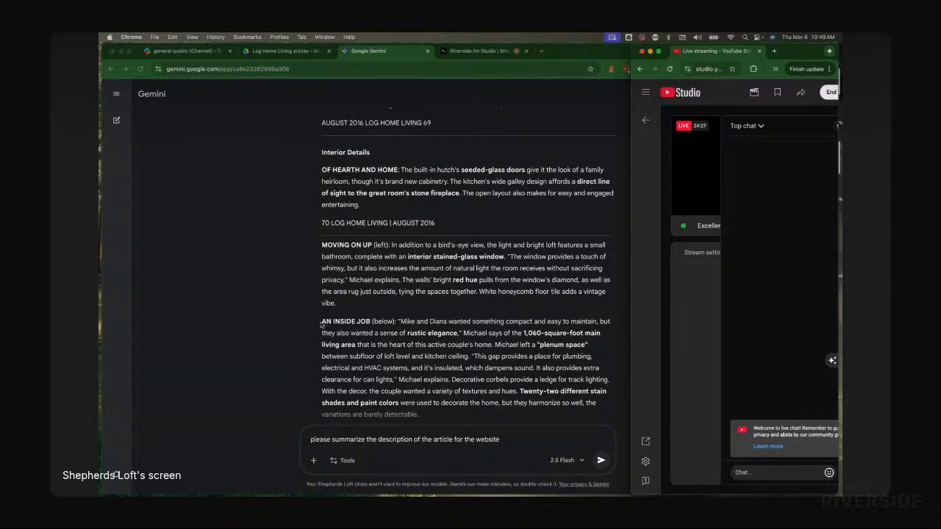
Step: Return to Gemini and submit the summarize prompt for the Chestnut article
{"action": "left_click", "coordinate": [270, 338]}
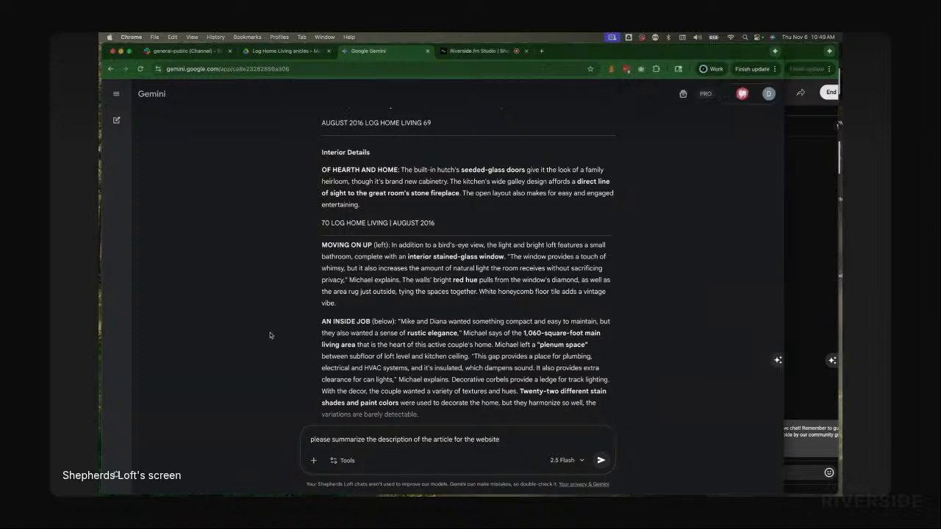
{"action": "scroll", "coordinate": [432, 366], "scroll_direction": "down", "scroll_amount": 5}
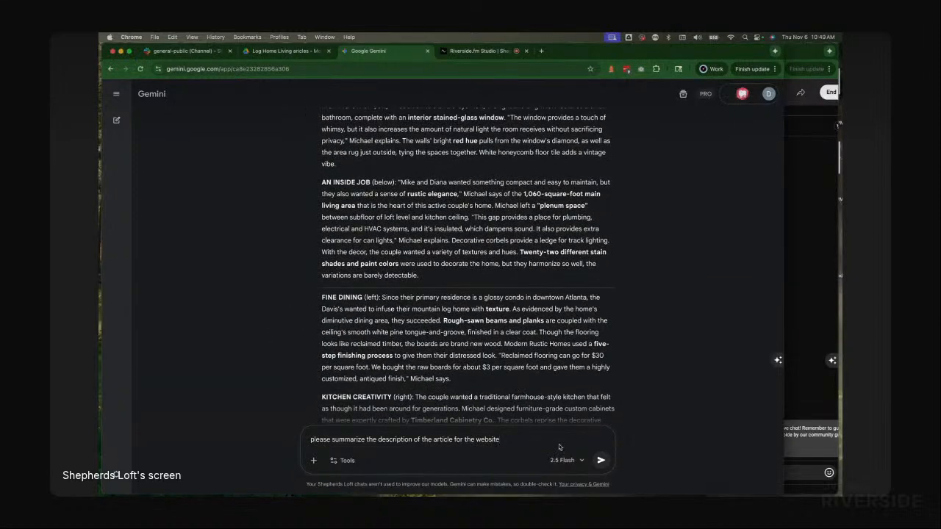
{"action": "left_click", "coordinate": [601, 461]}
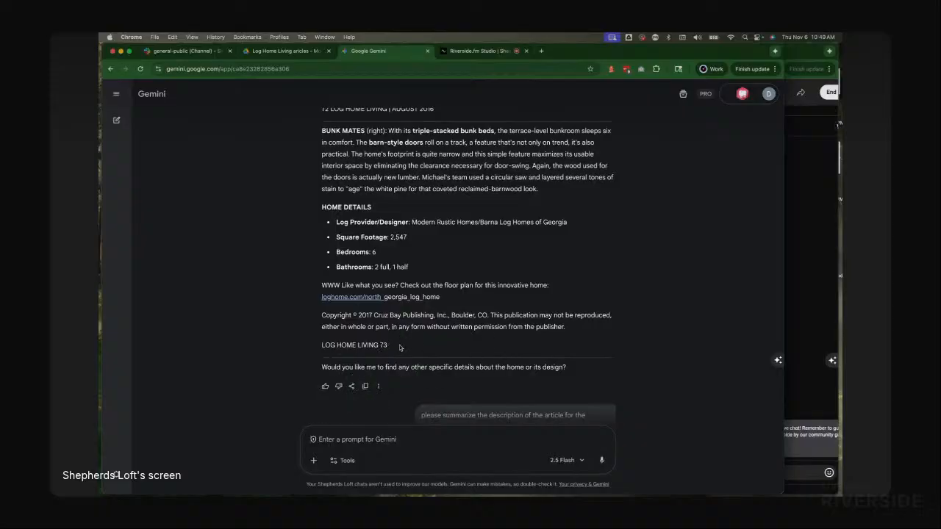
Step: Copy the Chestnut transcription from Gemini's response and create a new Google Doc in the Log Home Living articles folder
{"action": "left_click_drag", "start_coordinate": [581, 330], "coordinate": [373, 233]}
{"action": "left_click_drag", "start_coordinate": [373, 232], "coordinate": [325, 259]}
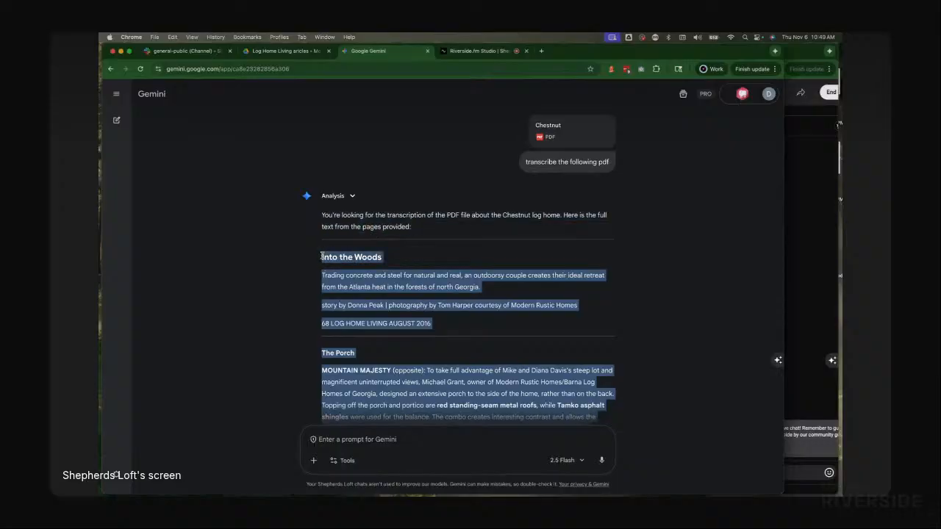
{"action": "left_click", "coordinate": [289, 51]}
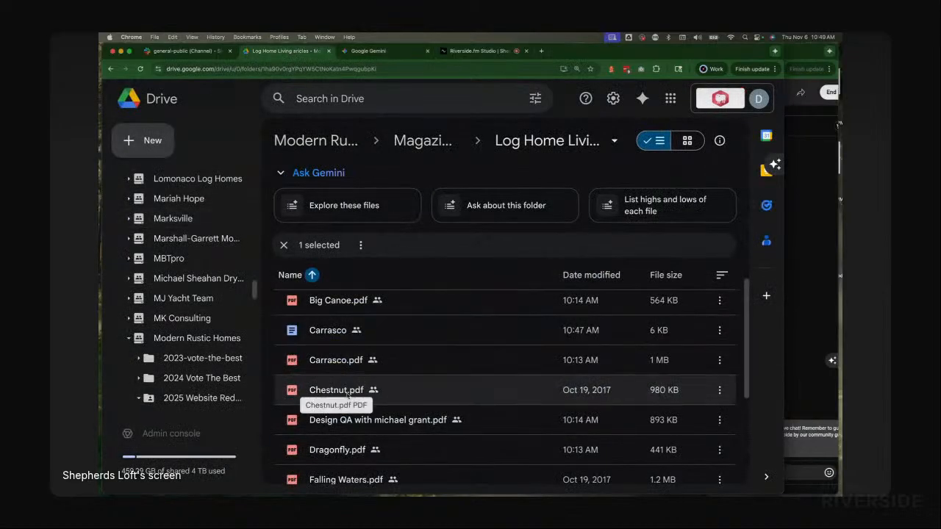
{"action": "left_click", "coordinate": [144, 140]}
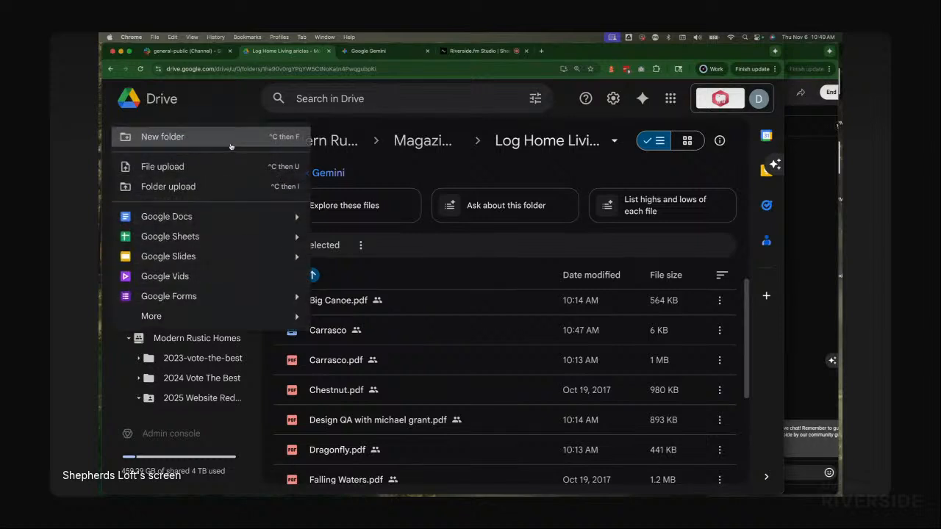
{"action": "left_click", "coordinate": [177, 216]}
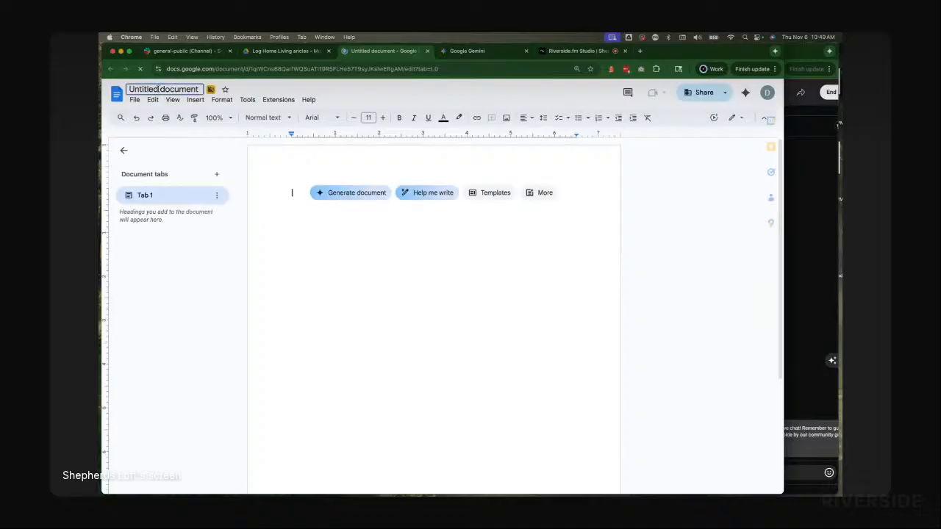
Step: Rename the new document as chestnut
{"action": "left_click", "coordinate": [158, 89]}
{"action": "type", "text": "chest"}
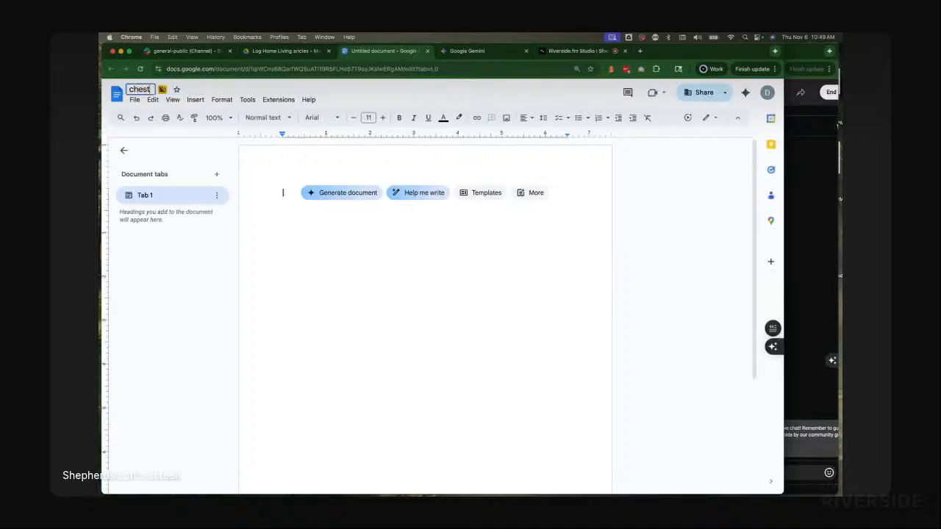
{"action": "type", "text": "nut"}
{"action": "left_click", "coordinate": [283, 192]}
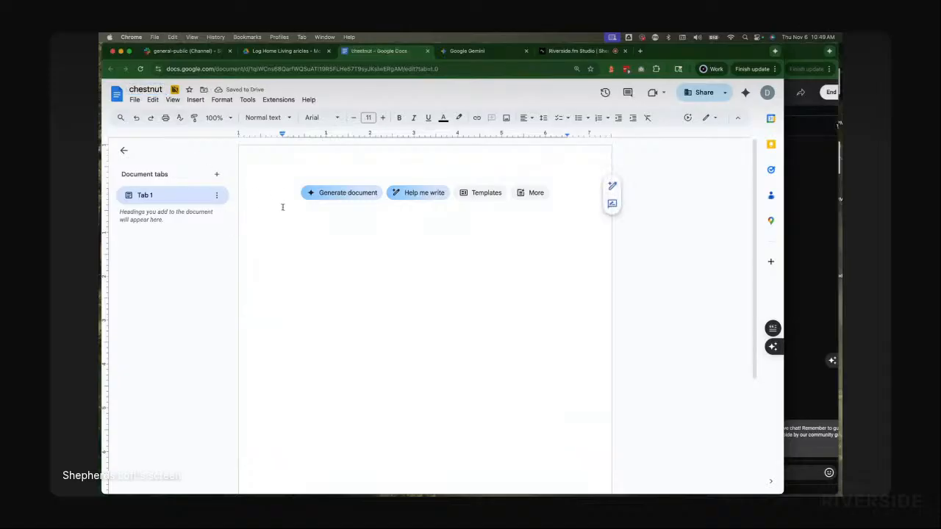
{"action": "key", "text": "super+v"}
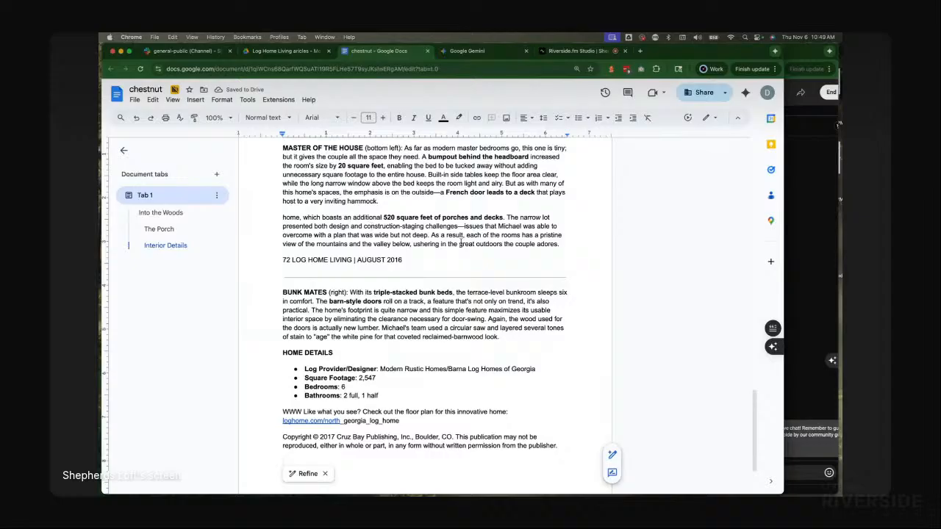
{"action": "key", "text": "super+z"}
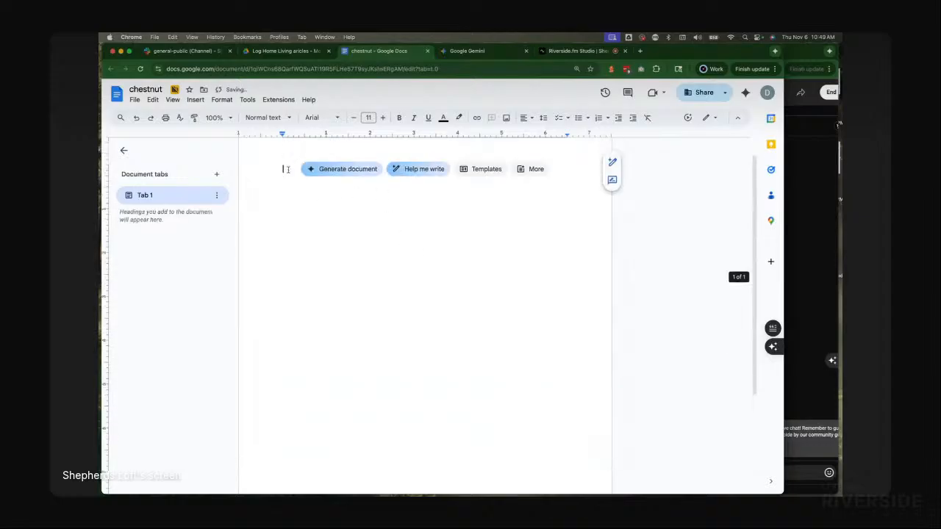
Step: Paste the Chestnut transcription into the document without formatting
{"action": "right_click", "coordinate": [302, 178]}
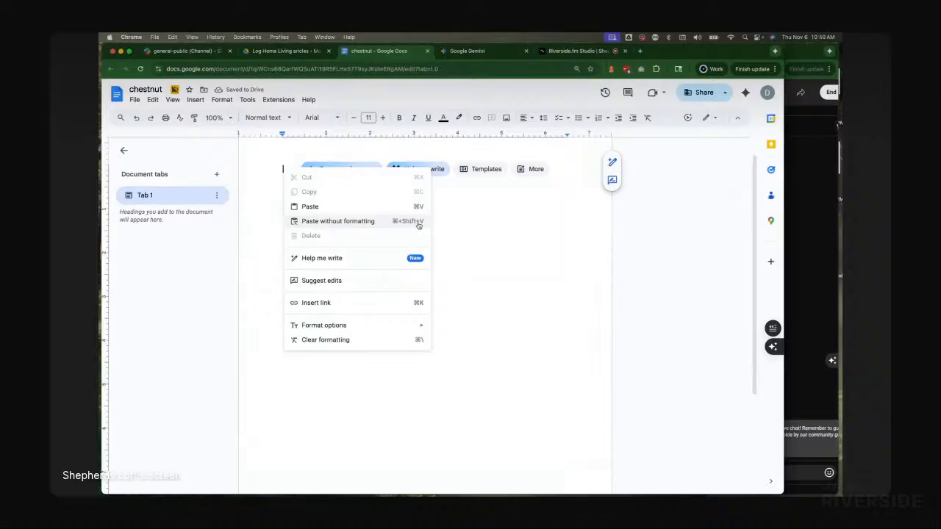
{"action": "left_click", "coordinate": [418, 224]}
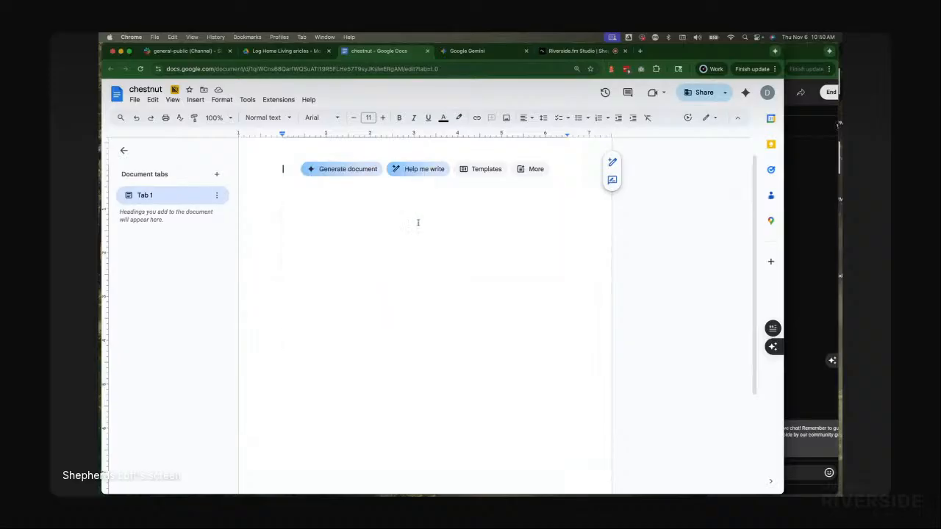
Step: Insert three blank lines at the top of the document above the transcription
{"action": "scroll", "coordinate": [386, 262], "scroll_direction": "up", "scroll_amount": 15}
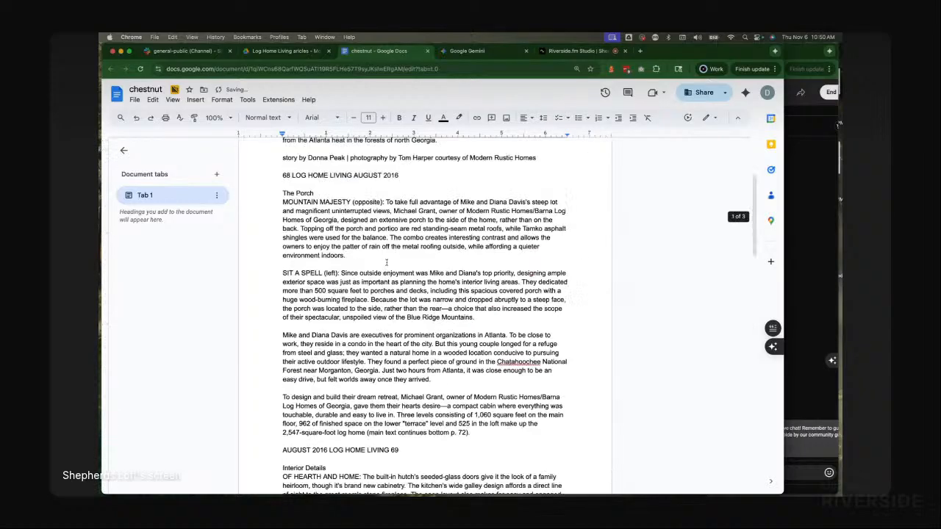
{"action": "scroll", "coordinate": [386, 262], "scroll_direction": "up", "scroll_amount": 2}
{"action": "left_click", "coordinate": [271, 193]}
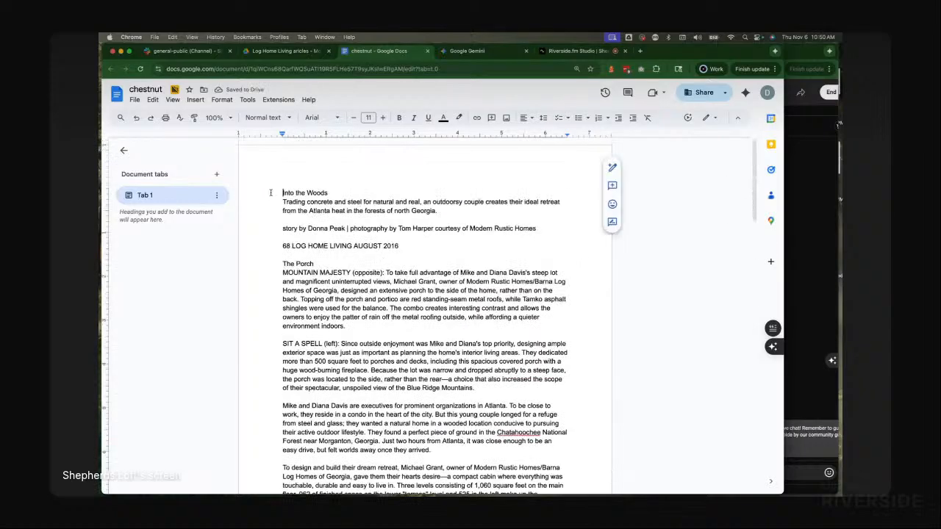
{"action": "key", "text": "Return"}
{"action": "key", "text": "Return"}
{"action": "key", "text": "Return"}
{"action": "key", "text": "Up"}
{"action": "key", "text": "Up"}
{"action": "key", "text": "Up"}
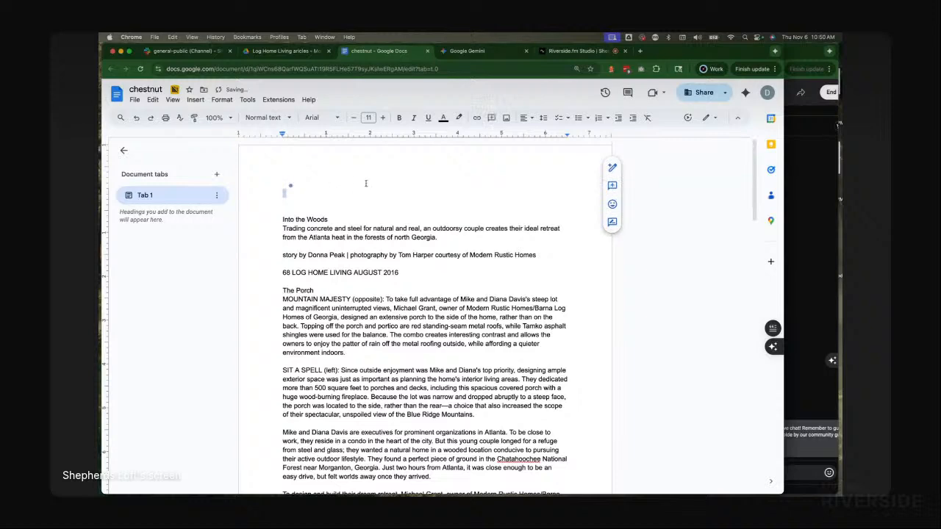
Step: Copy the website summary from Gemini's latest response and paste it at the top of the chestnut document
{"action": "left_click", "coordinate": [468, 51]}
{"action": "scroll", "coordinate": [510, 296], "scroll_direction": "down", "scroll_amount": 15}
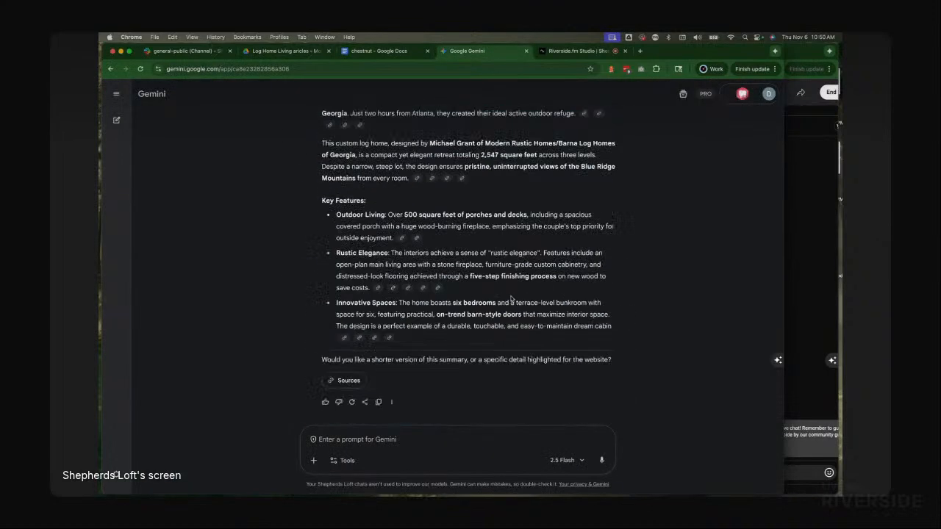
{"action": "scroll", "coordinate": [511, 298], "scroll_direction": "up", "scroll_amount": 3}
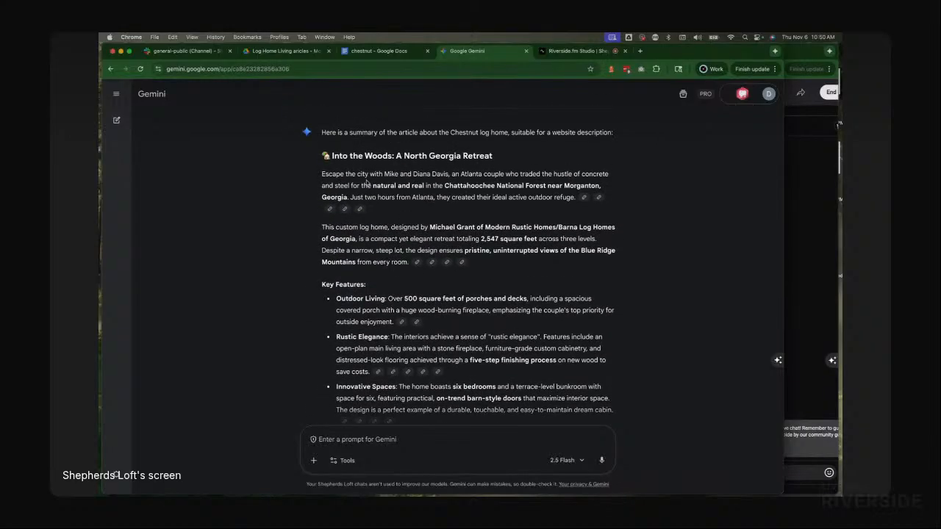
{"action": "scroll", "coordinate": [348, 168], "scroll_direction": "up", "scroll_amount": 1}
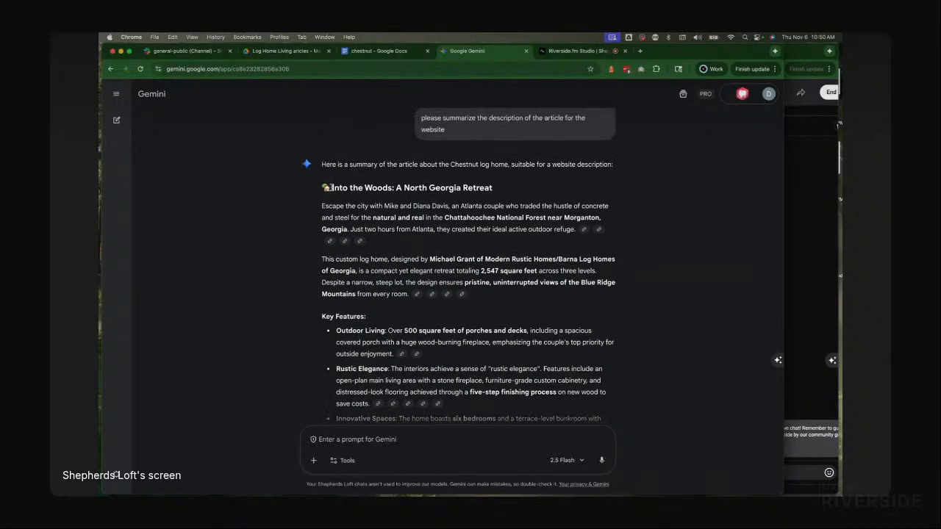
{"action": "left_click_drag", "start_coordinate": [330, 188], "coordinate": [619, 331]}
{"action": "key", "text": "super+c"}
{"action": "scroll", "coordinate": [485, 264], "scroll_direction": "down", "scroll_amount": 1}
{"action": "scroll", "coordinate": [506, 283], "scroll_direction": "down", "scroll_amount": 2}
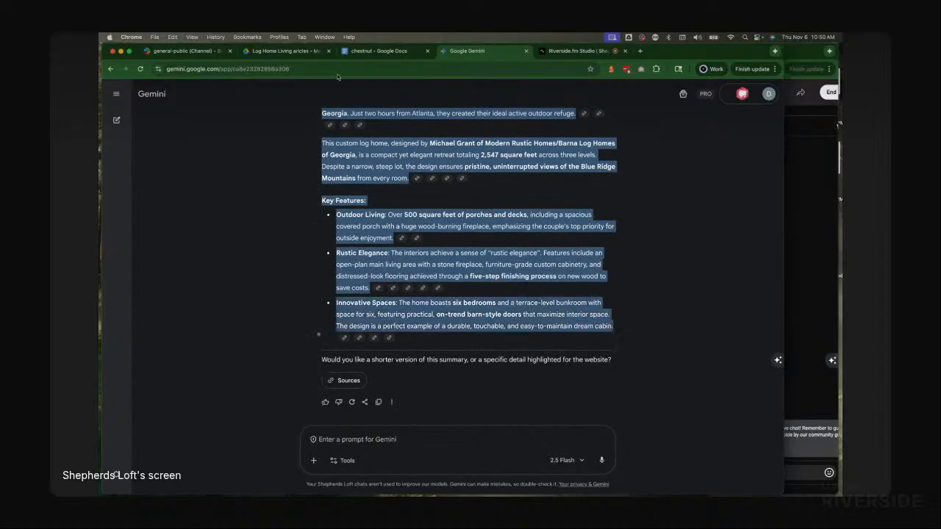
{"action": "left_click", "coordinate": [381, 53]}
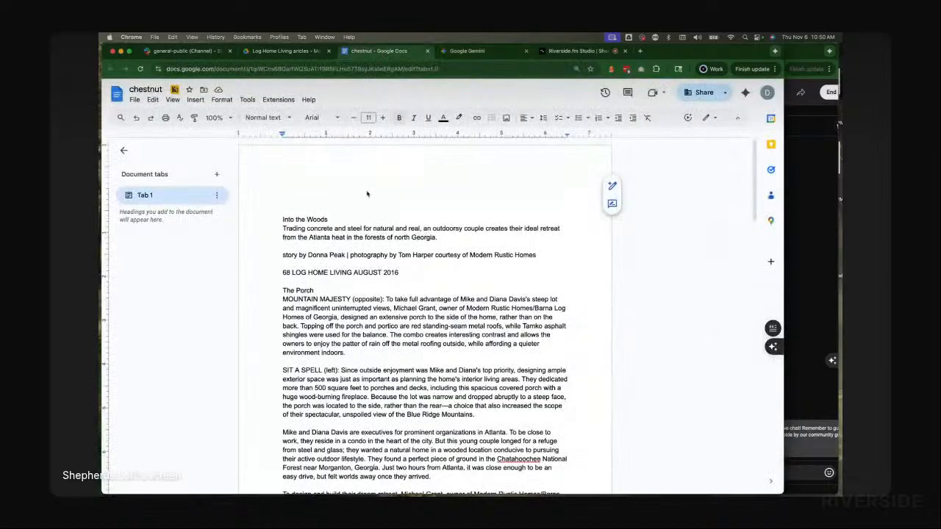
{"action": "right_click", "coordinate": [293, 194]}
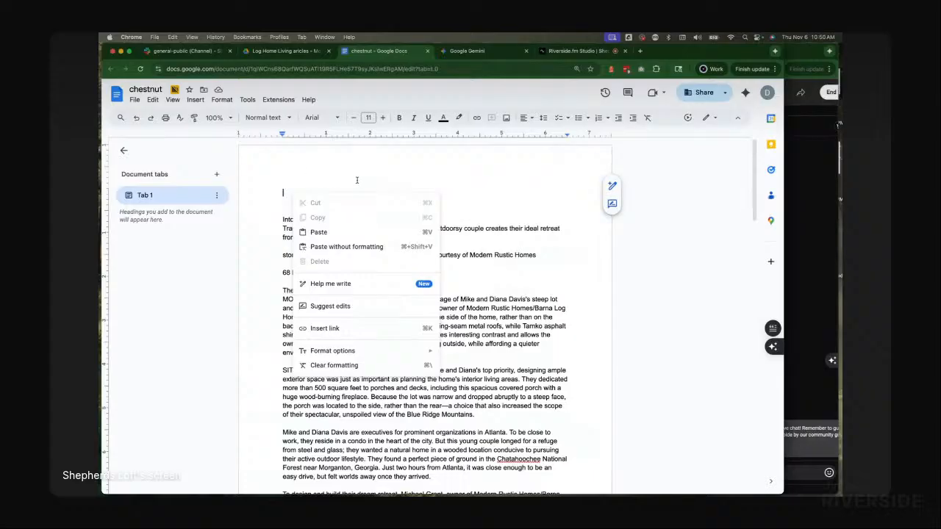
{"action": "key", "text": "super+v"}
Step: Review the pasted summary and transcription throughout the chestnut document
{"action": "scroll", "coordinate": [439, 269], "scroll_direction": "down", "scroll_amount": 2}
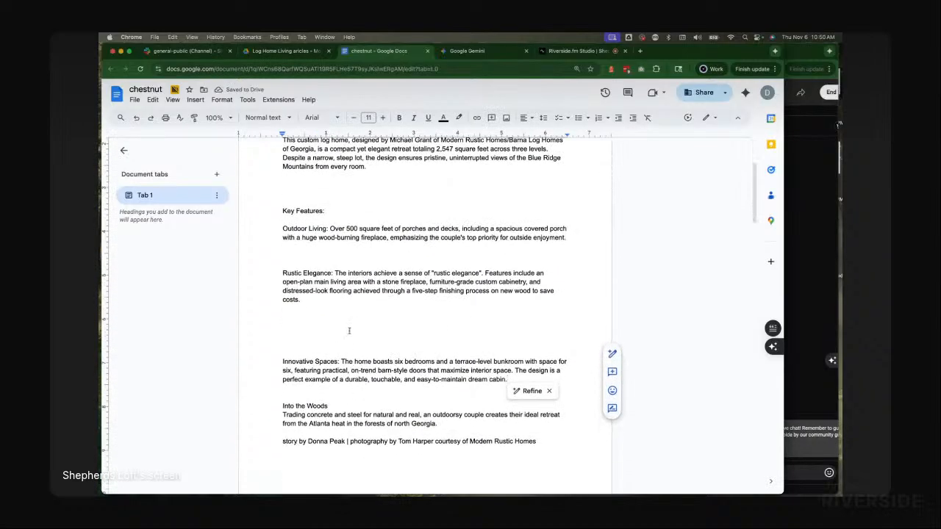
{"action": "left_click", "coordinate": [350, 331]}
{"action": "scroll", "coordinate": [358, 330], "scroll_direction": "down", "scroll_amount": 1}
{"action": "left_click", "coordinate": [321, 280]}
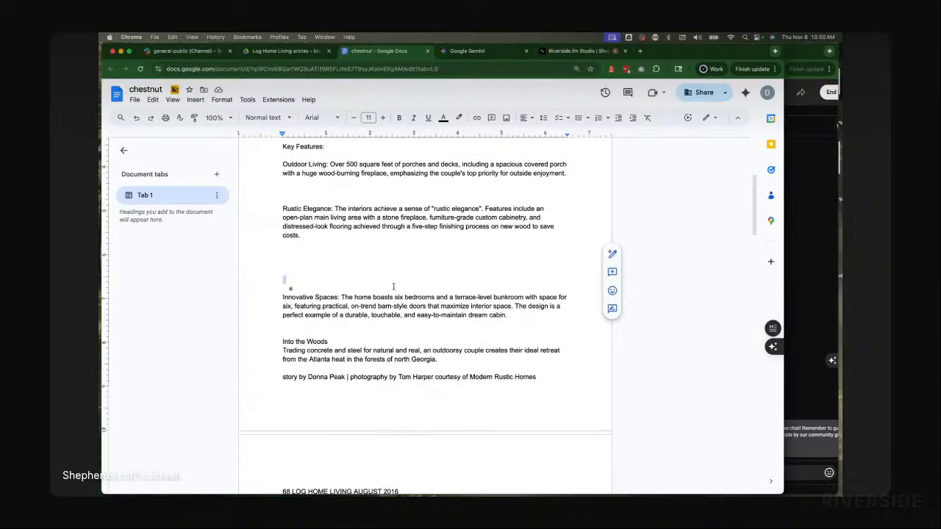
{"action": "scroll", "coordinate": [393, 287], "scroll_direction": "up", "scroll_amount": 3}
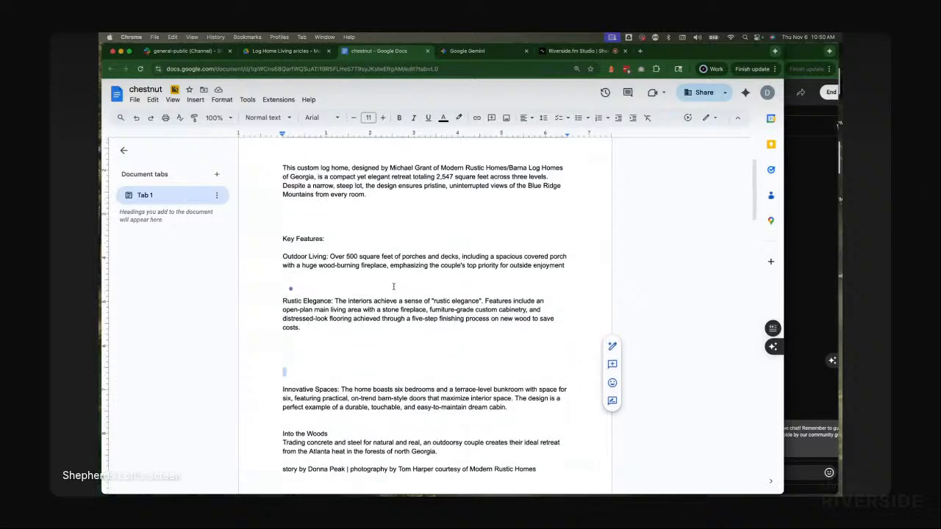
{"action": "scroll", "coordinate": [393, 287], "scroll_direction": "down", "scroll_amount": 6}
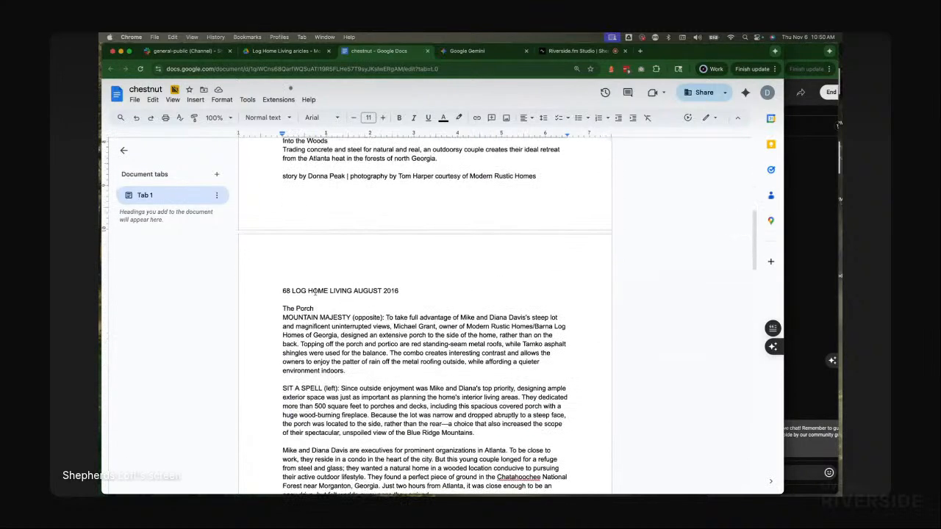
{"action": "scroll", "coordinate": [363, 340], "scroll_direction": "down", "scroll_amount": 4}
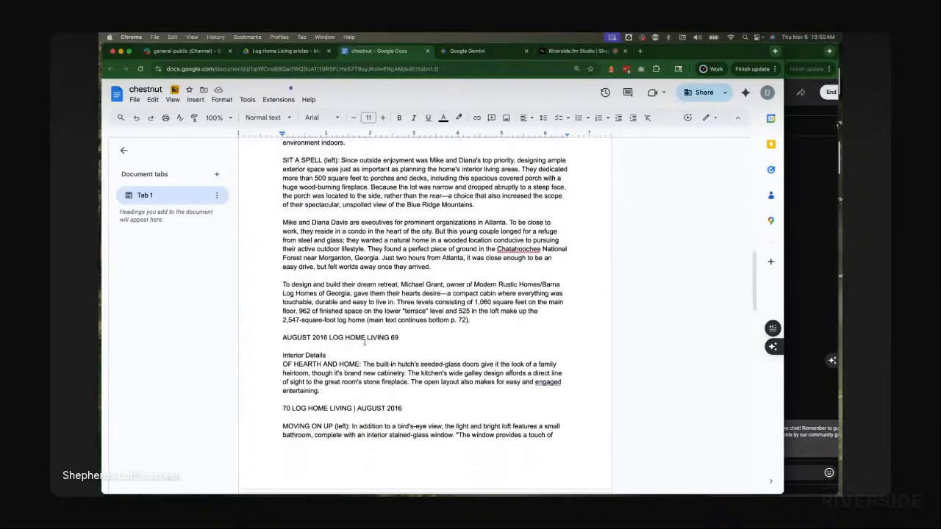
{"action": "scroll", "coordinate": [363, 341], "scroll_direction": "up", "scroll_amount": 3}
{"action": "scroll", "coordinate": [363, 341], "scroll_direction": "up", "scroll_amount": 5}
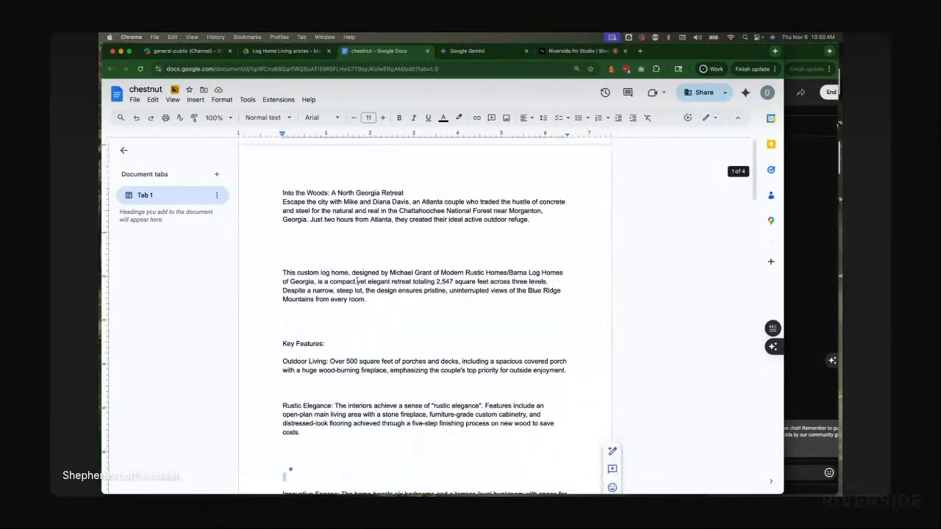
Step: Append "Summary" to the summary's title line and start a new line below it
{"action": "left_click", "coordinate": [423, 192]}
{"action": "type", "text": "S"}
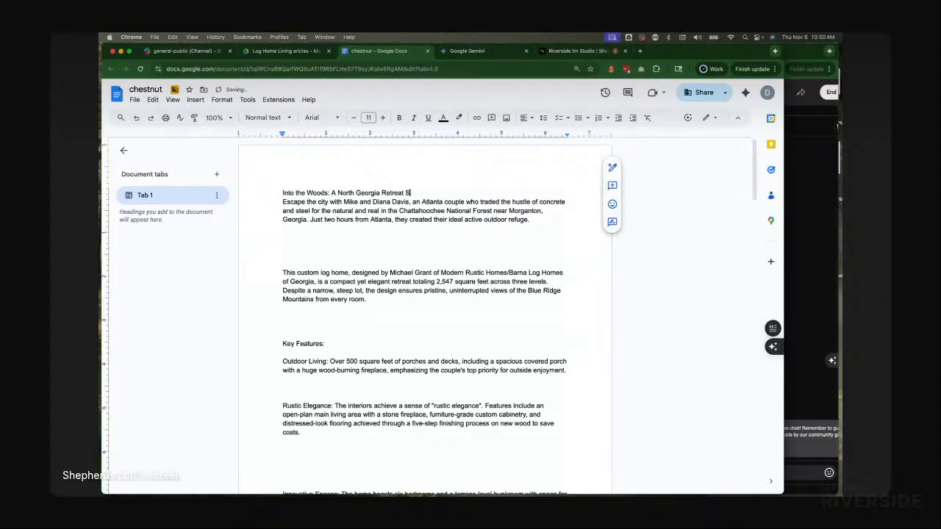
{"action": "type", "text": "ummary"}
{"action": "key", "text": "Return"}
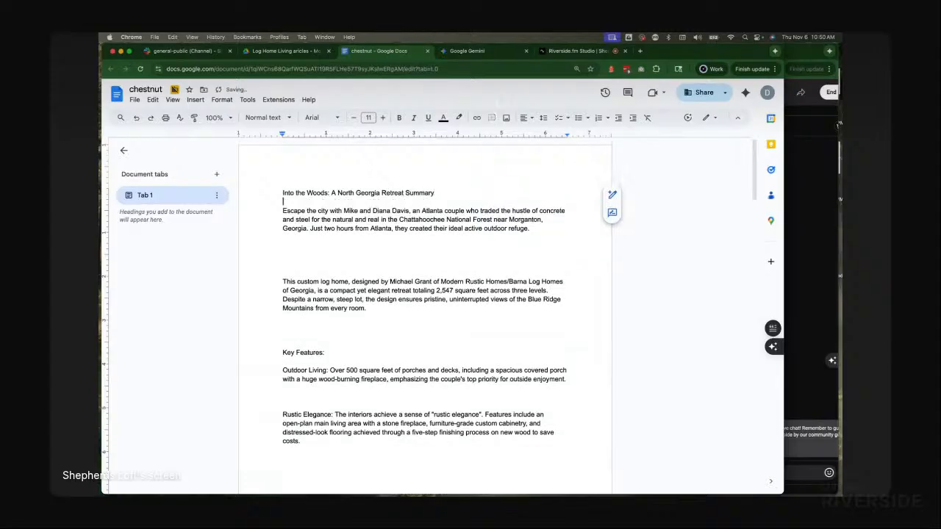
Step: Apply the Heading 1 style to the "Into the Woods: A North Georgia Retreat Summary" title
{"action": "triple_click", "coordinate": [386, 192]}
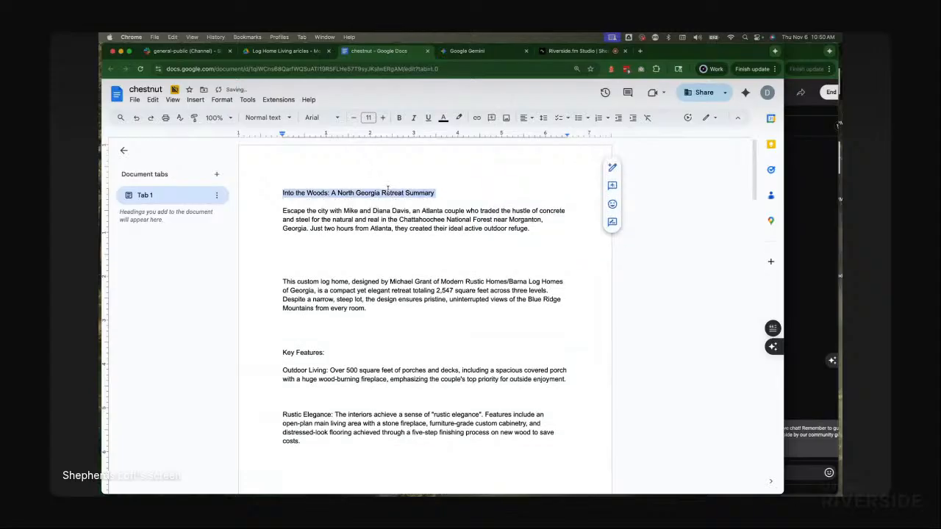
{"action": "left_click", "coordinate": [259, 117]}
{"action": "mouse_move", "coordinate": [272, 272]}
{"action": "left_click", "coordinate": [272, 241]}
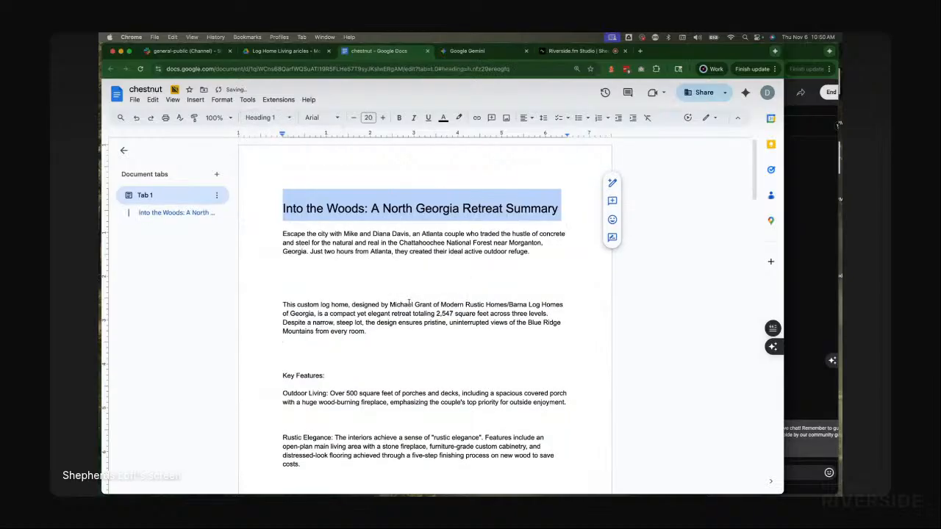
{"action": "left_click", "coordinate": [410, 300]}
Step: Apply the Heading 2 style to the "Key Features:" line
{"action": "scroll", "coordinate": [410, 300], "scroll_direction": "down", "scroll_amount": 4}
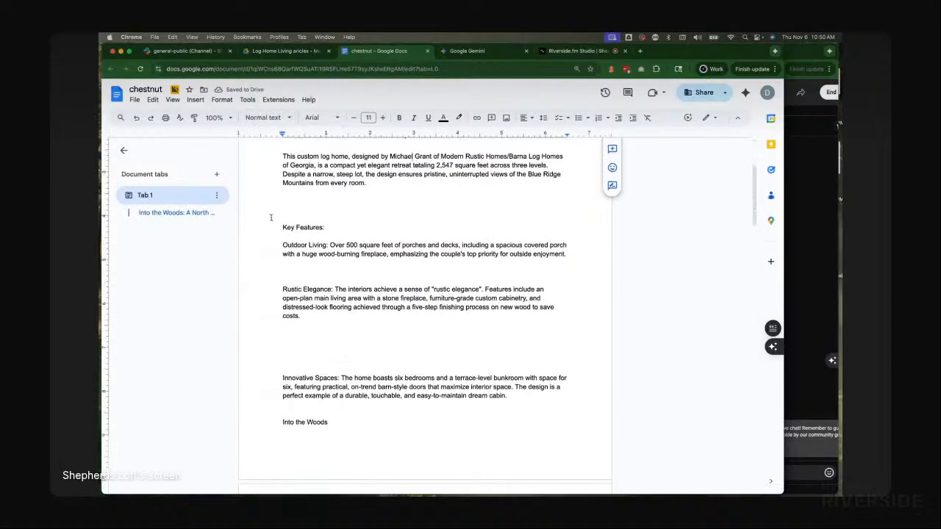
{"action": "triple_click", "coordinate": [290, 226]}
{"action": "left_click", "coordinate": [263, 118]}
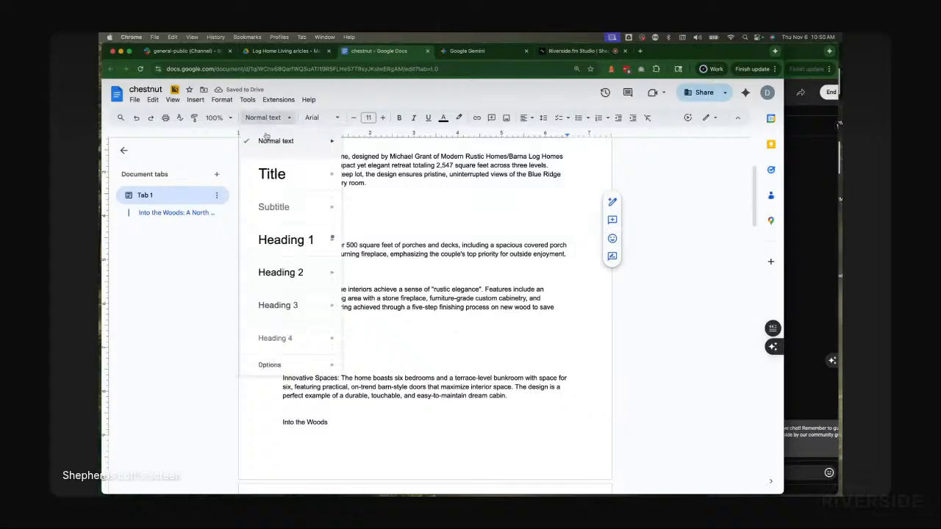
{"action": "left_click", "coordinate": [270, 270]}
{"action": "scroll", "coordinate": [270, 270], "scroll_direction": "down", "scroll_amount": 8}
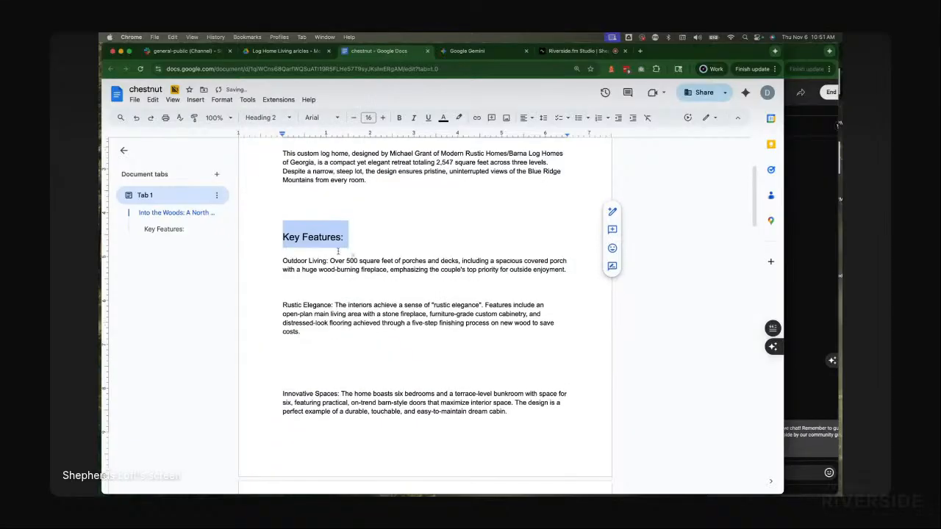
Step: Retitle the transcription's opening line as "Into the Woods Full Article" and add a line break after it
{"action": "scroll", "coordinate": [364, 250], "scroll_direction": "down", "scroll_amount": 1}
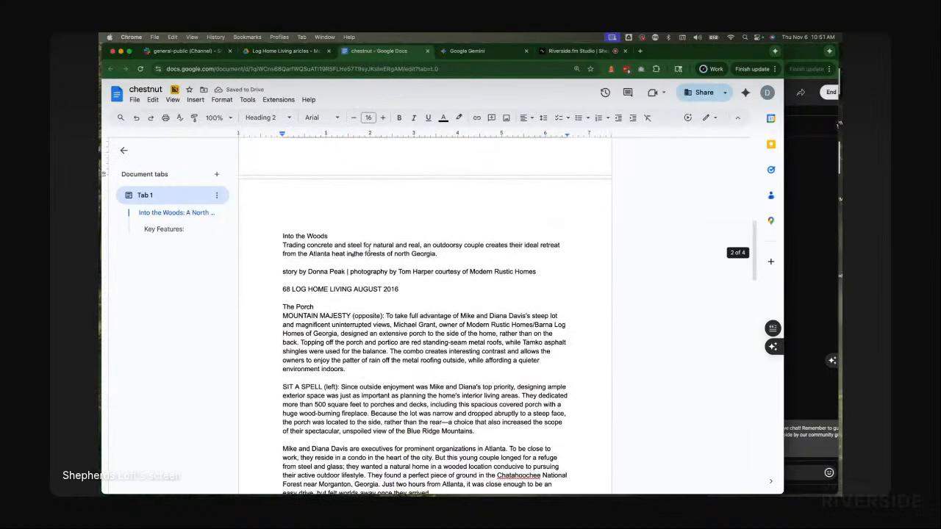
{"action": "left_click", "coordinate": [358, 236]}
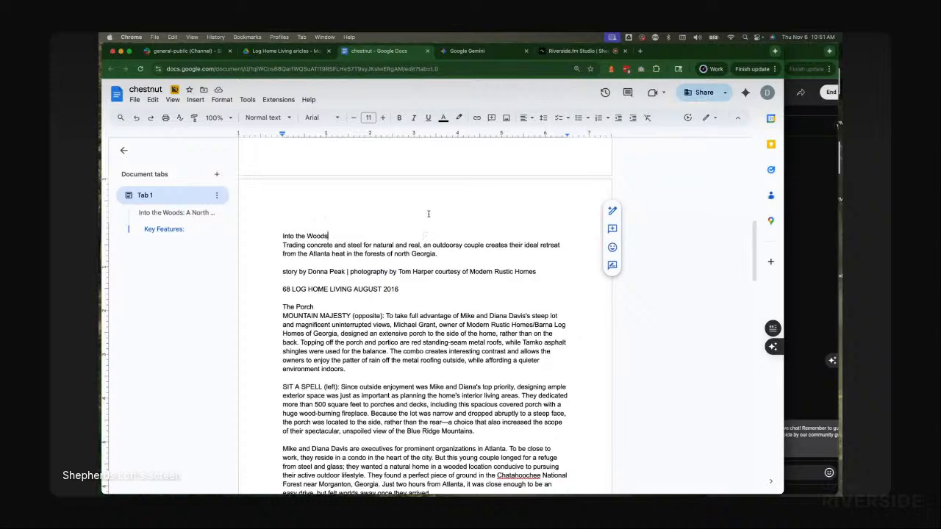
{"action": "left_click", "coordinate": [478, 52]}
{"action": "scroll", "coordinate": [448, 279], "scroll_direction": "up", "scroll_amount": 10}
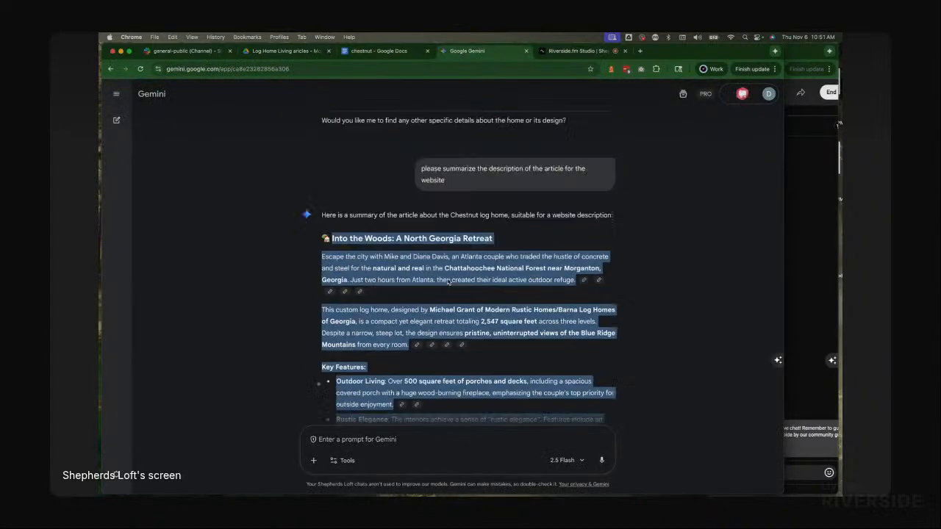
{"action": "scroll", "coordinate": [448, 280], "scroll_direction": "down", "scroll_amount": 5}
{"action": "scroll", "coordinate": [447, 278], "scroll_direction": "up", "scroll_amount": 15}
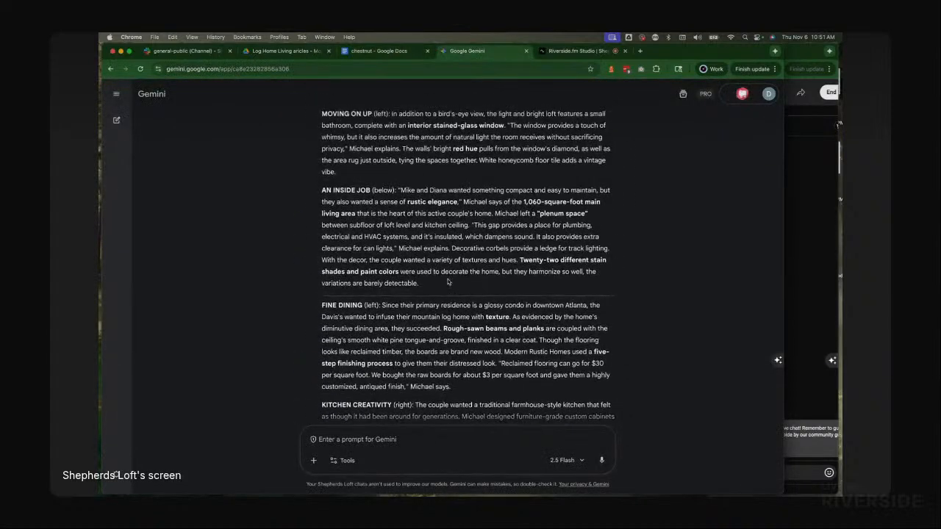
{"action": "scroll", "coordinate": [448, 279], "scroll_direction": "up", "scroll_amount": 5}
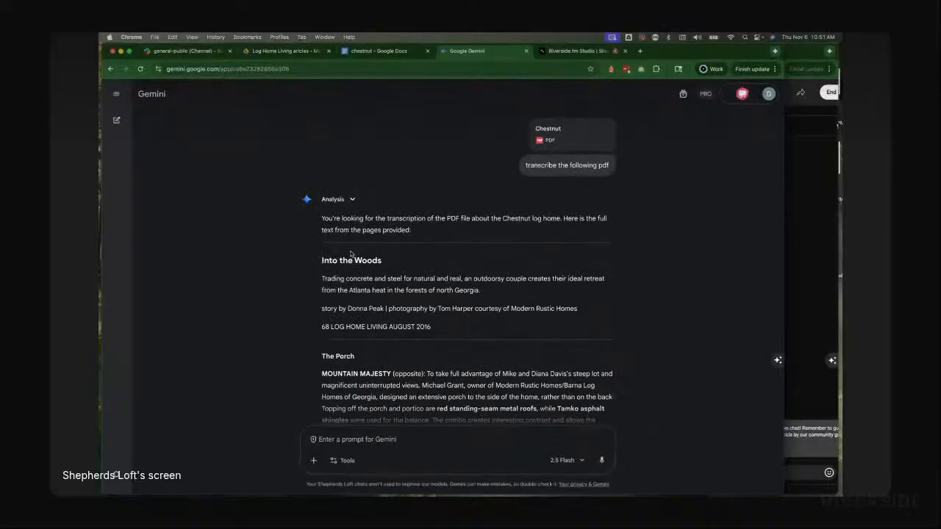
{"action": "scroll", "coordinate": [431, 321], "scroll_direction": "down", "scroll_amount": 3}
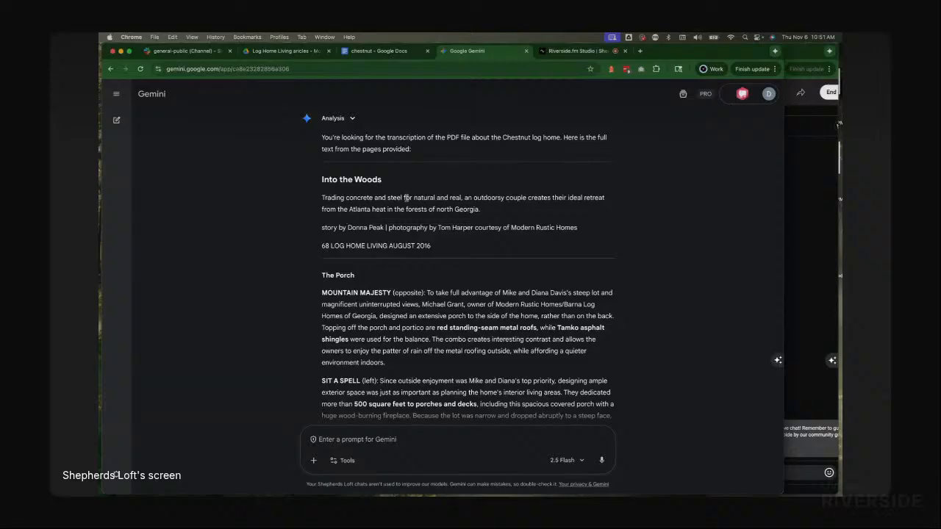
{"action": "left_click", "coordinate": [377, 51]}
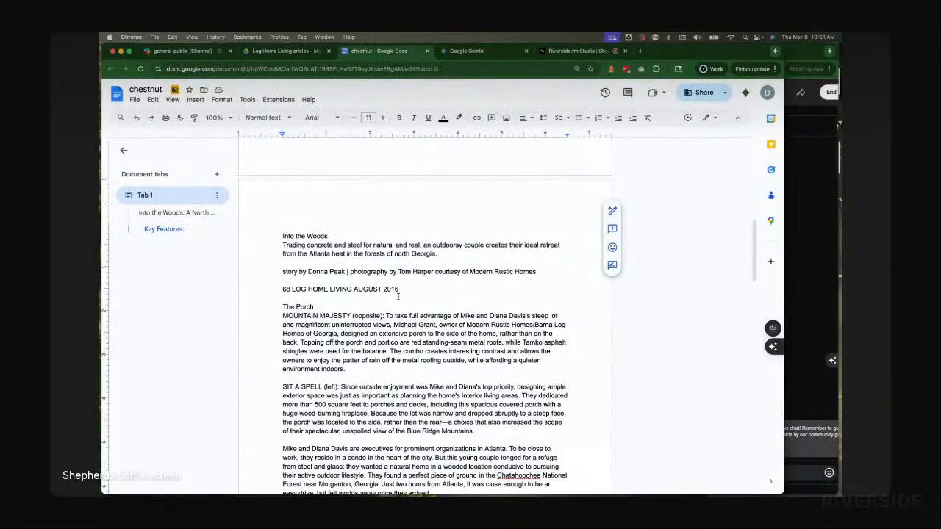
{"action": "type", "text": "Article"}
{"action": "key", "text": "Return"}
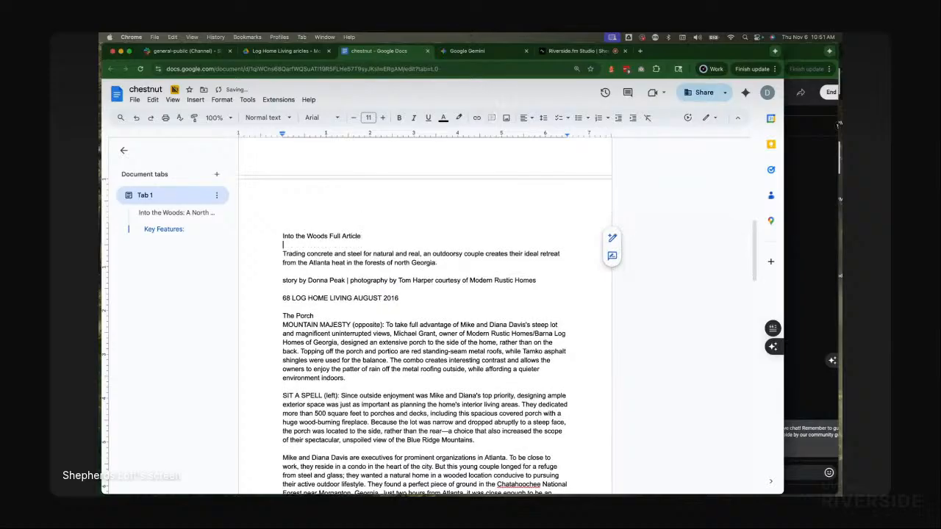
Step: Apply the Heading 1 style to the "Into the Woods Full Article" heading
{"action": "triple_click", "coordinate": [301, 238]}
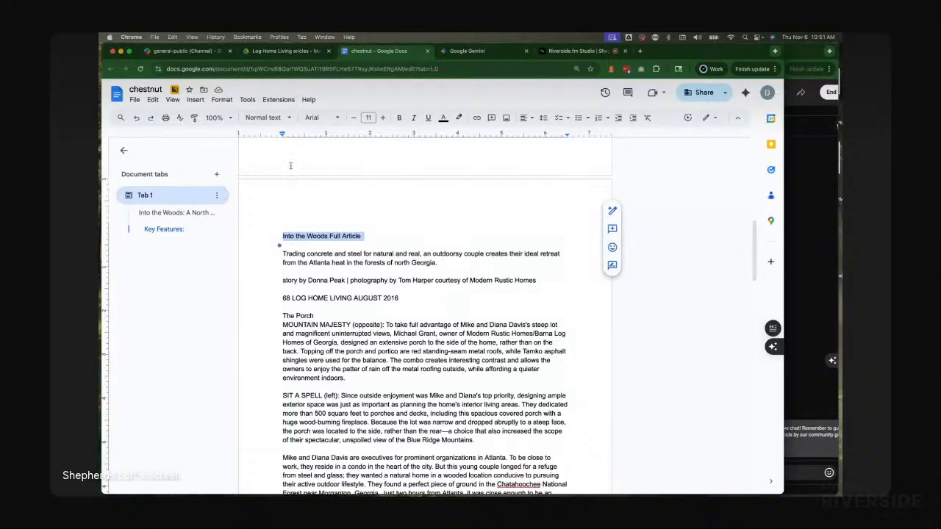
{"action": "left_click", "coordinate": [281, 119]}
{"action": "left_click", "coordinate": [413, 227]}
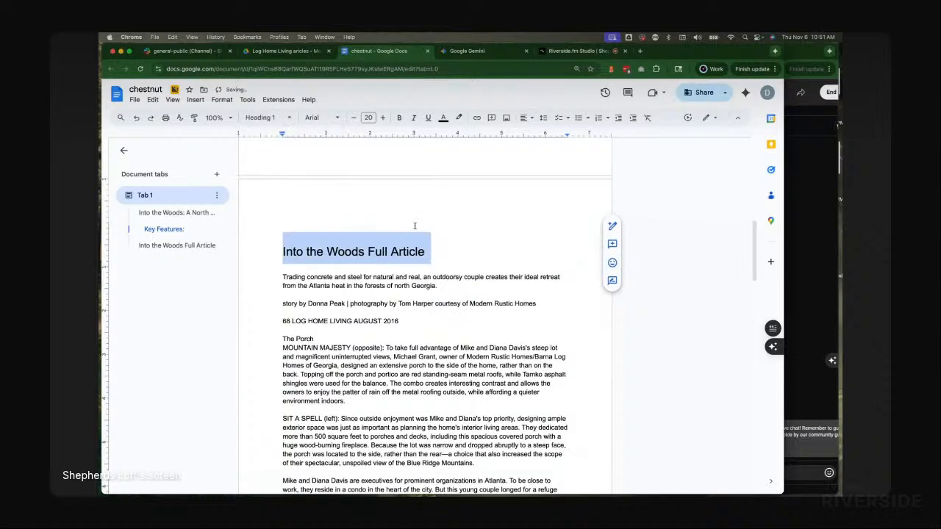
{"action": "left_click", "coordinate": [468, 253]}
Step: Delete the extra blank lines between the summary's first and second paragraphs
{"action": "scroll", "coordinate": [391, 236], "scroll_direction": "up", "scroll_amount": 15}
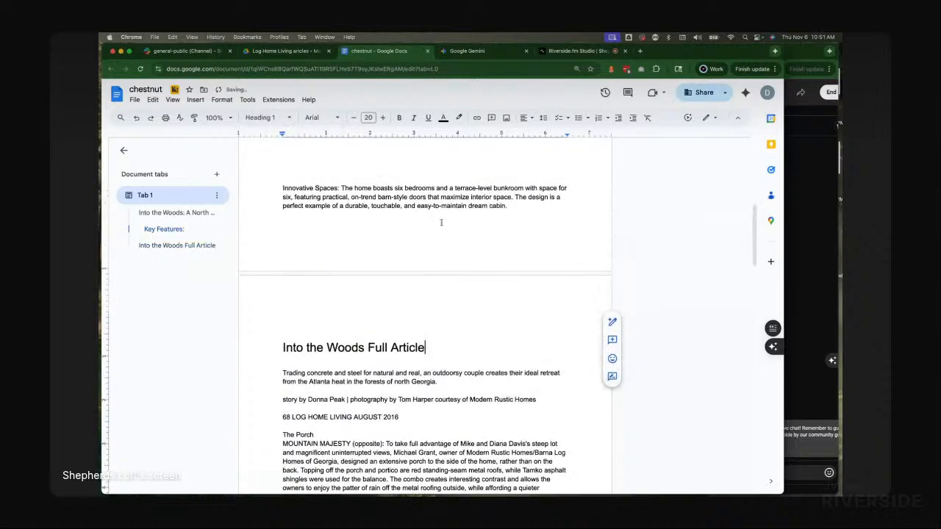
{"action": "scroll", "coordinate": [445, 231], "scroll_direction": "up", "scroll_amount": 2}
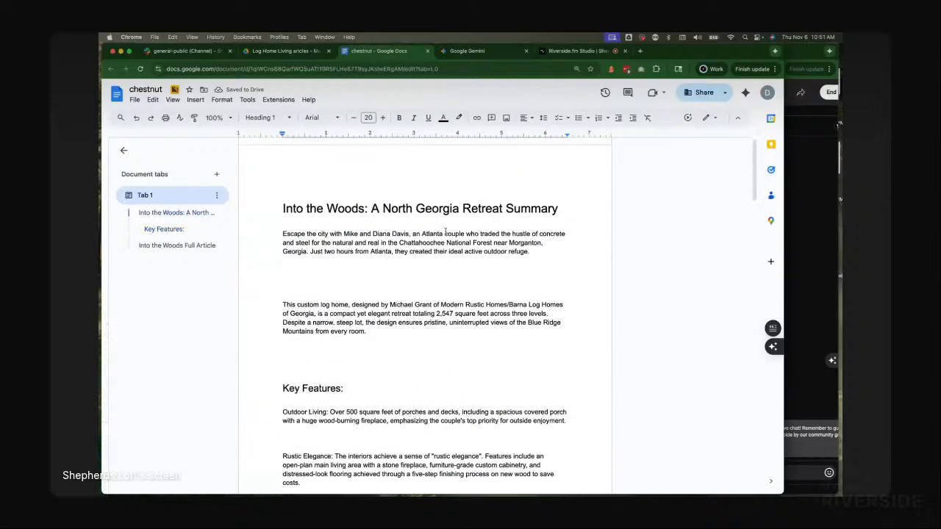
{"action": "left_click", "coordinate": [312, 183]}
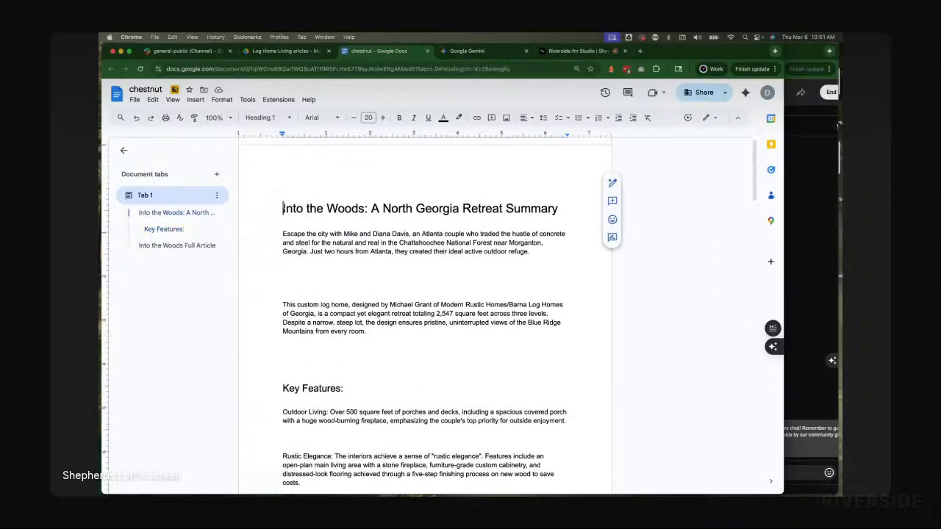
{"action": "left_click", "coordinate": [403, 270]}
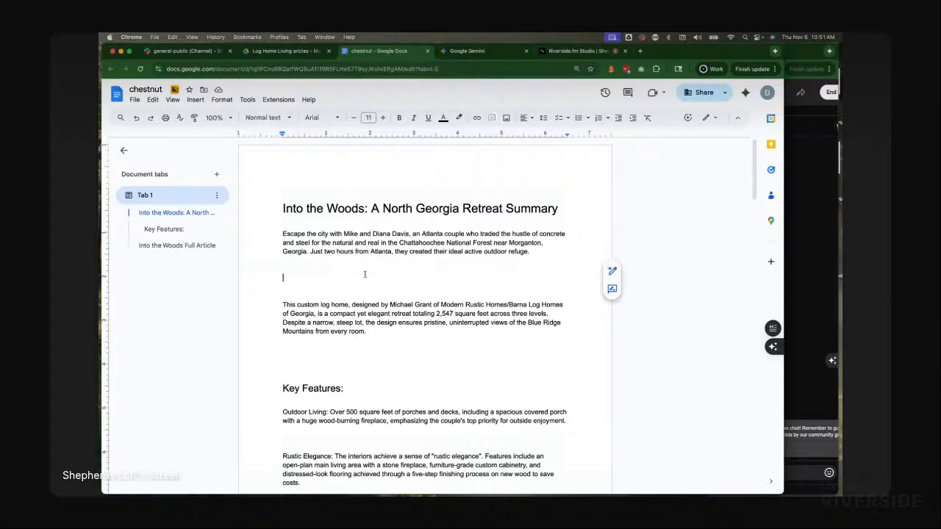
{"action": "key", "text": "Delete"}
{"action": "key", "text": "Delete"}
Step: Review the spacing and text of the summary paragraphs above Key Features
{"action": "left_click", "coordinate": [336, 342]}
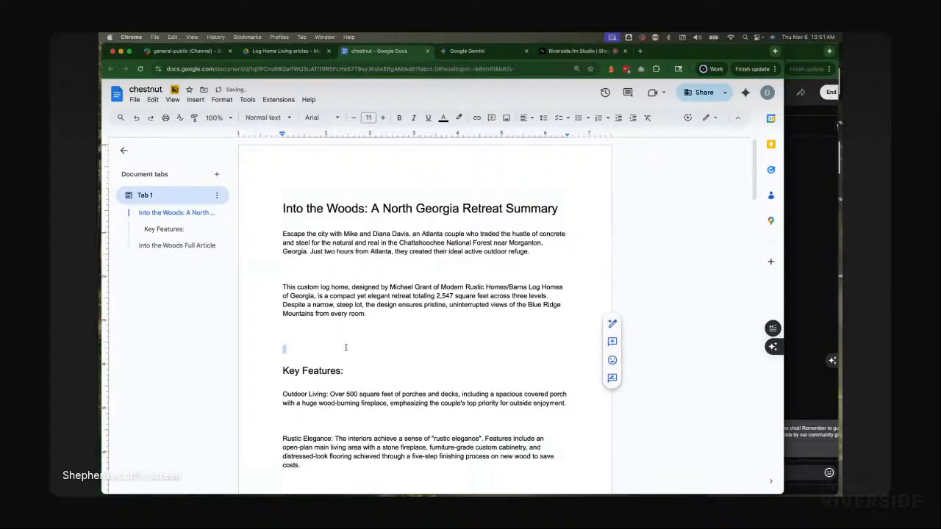
{"action": "scroll", "coordinate": [430, 334], "scroll_direction": "down", "scroll_amount": 10}
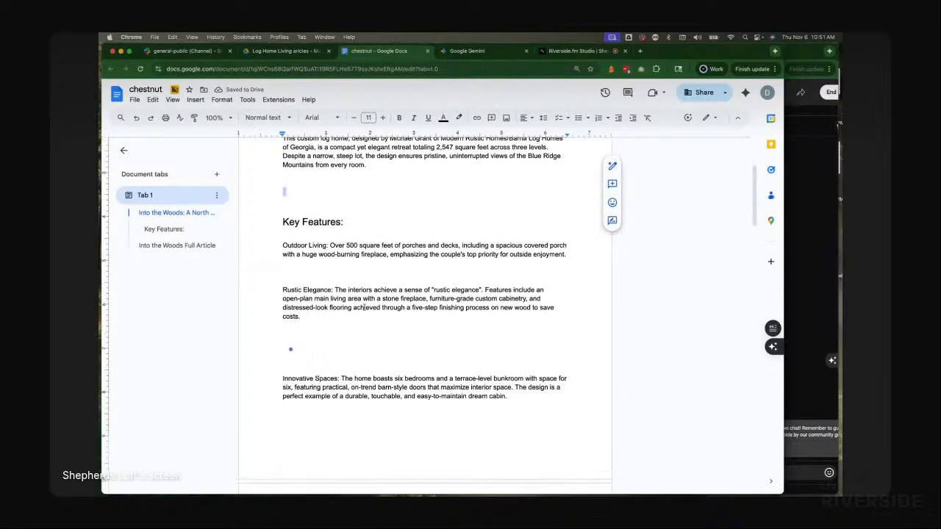
{"action": "scroll", "coordinate": [354, 225], "scroll_direction": "up", "scroll_amount": 10}
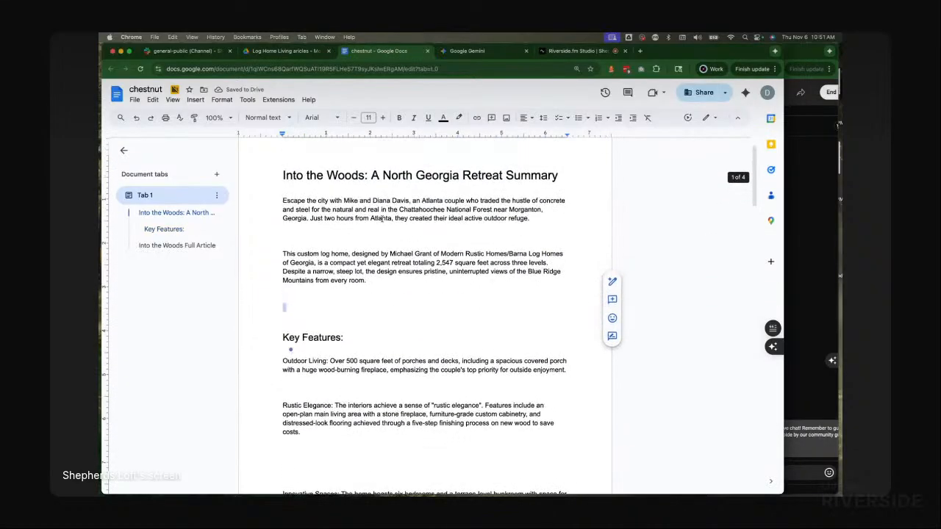
{"action": "triple_click", "coordinate": [351, 262]}
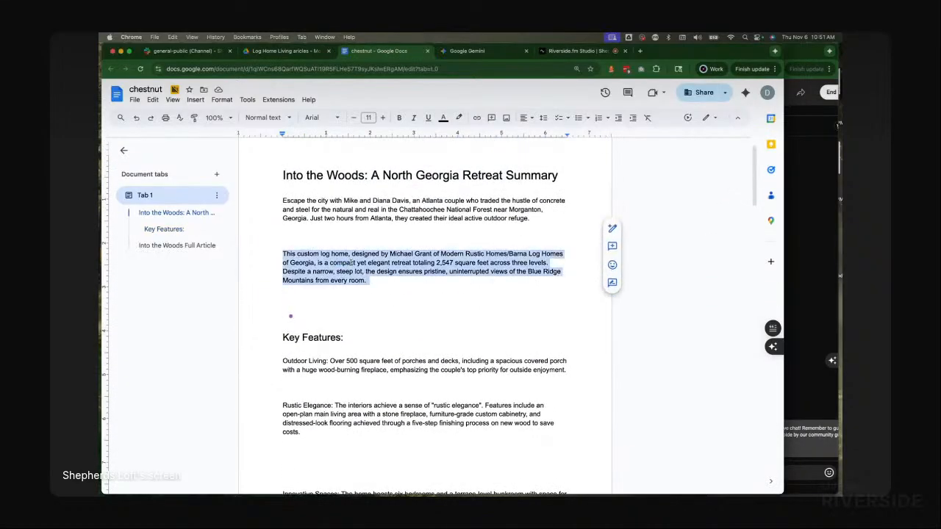
{"action": "left_click", "coordinate": [478, 273]}
{"action": "double_click", "coordinate": [466, 274]}
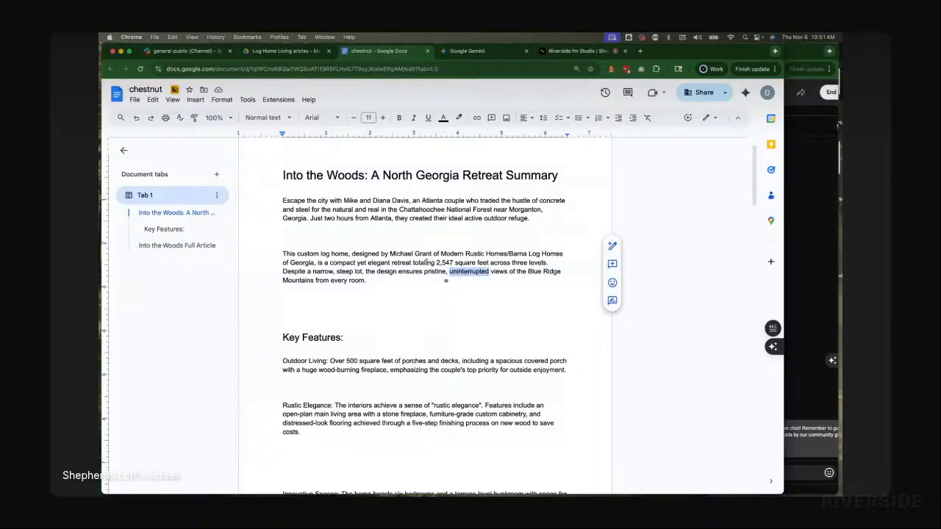
{"action": "triple_click", "coordinate": [425, 262]}
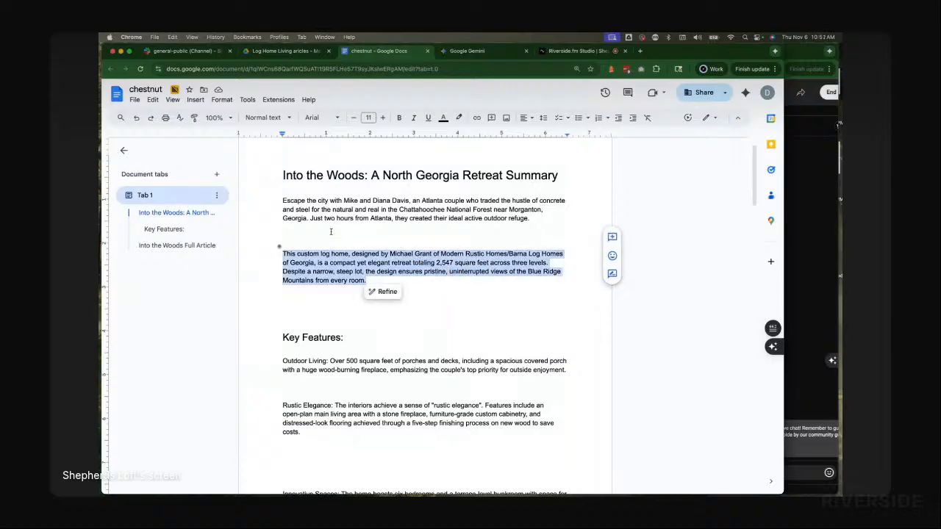
{"action": "left_click", "coordinate": [387, 225]}
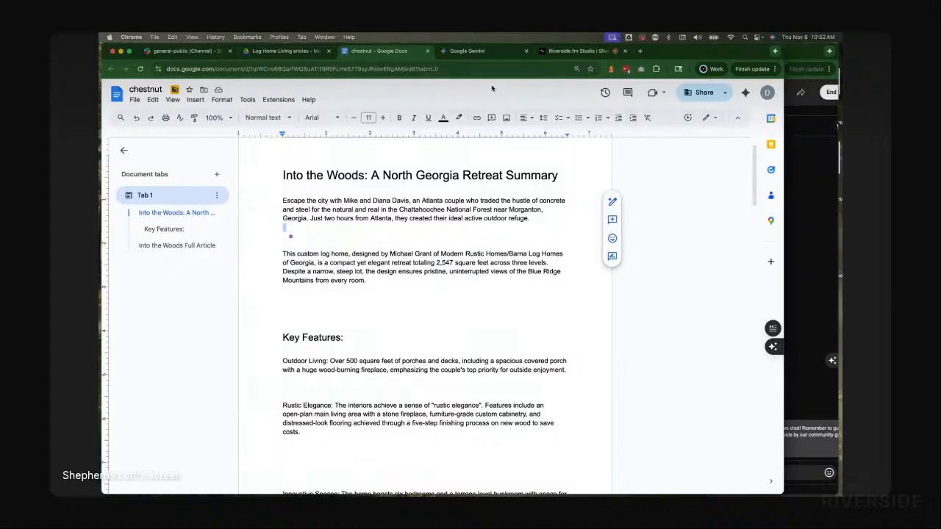
Step: Start a new Gemini chat
{"action": "left_click", "coordinate": [429, 52]}
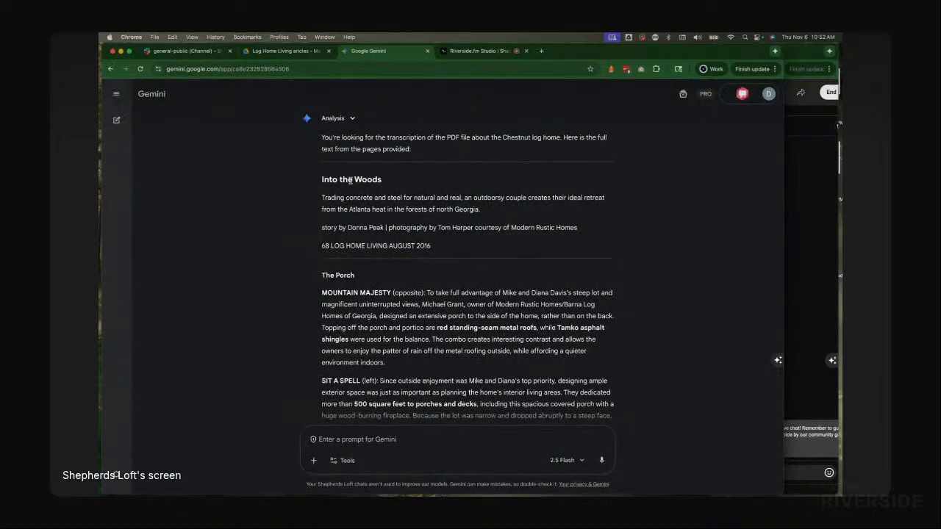
{"action": "scroll", "coordinate": [456, 231], "scroll_direction": "up", "scroll_amount": 2}
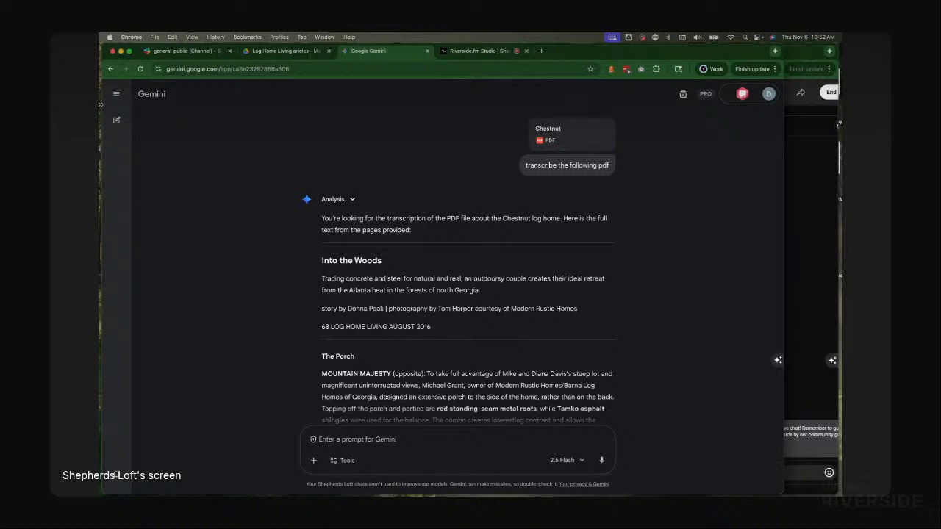
{"action": "left_click", "coordinate": [116, 120]}
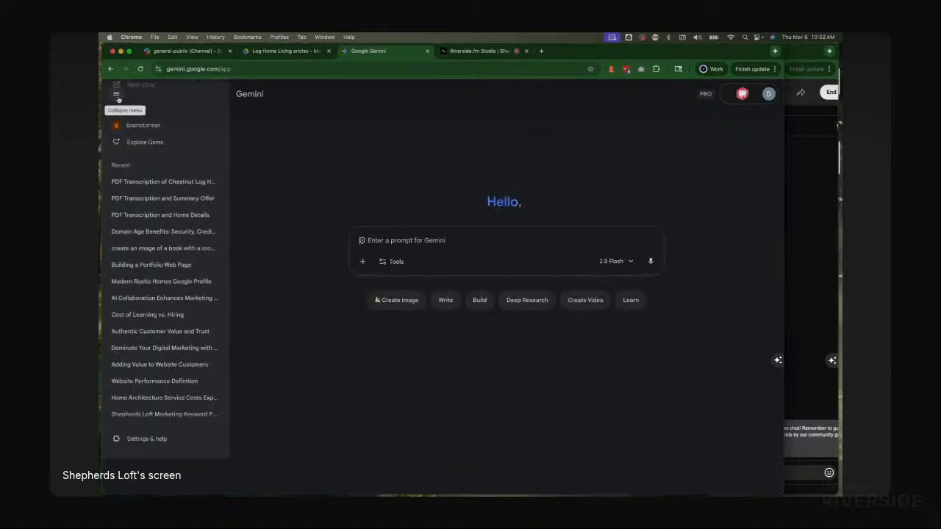
{"action": "left_click", "coordinate": [117, 96]}
Step: Switch to Finder and attach Dragonfly.pdf from the Log Home Living articles folder to the new Gemini prompt
{"action": "key", "text": "super+Tab"}
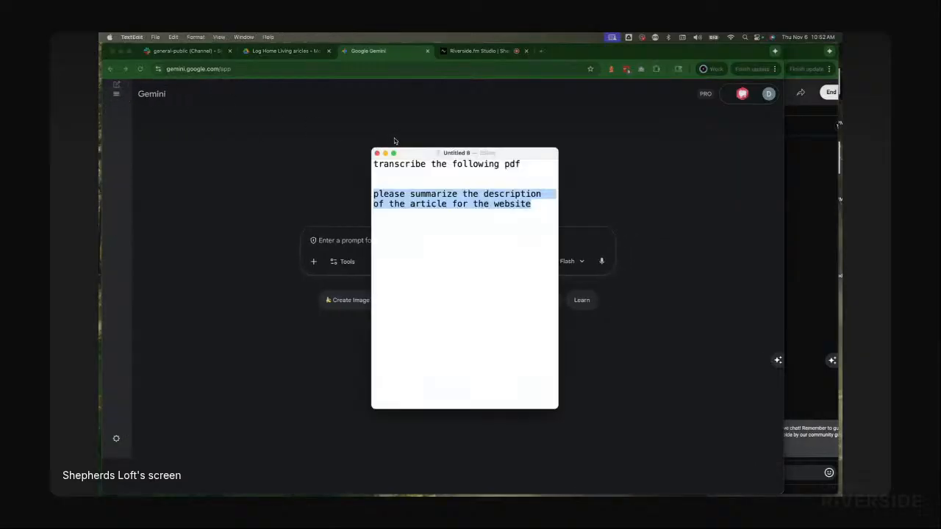
{"action": "key", "text": "super+Tab"}
Step: Copy the "transcribe the following pdf" prompt from TextEdit and submit it to Gemini with Dragonfly.pdf attached
{"action": "key", "text": "super+Tab"}
{"action": "key", "text": "Tab"}
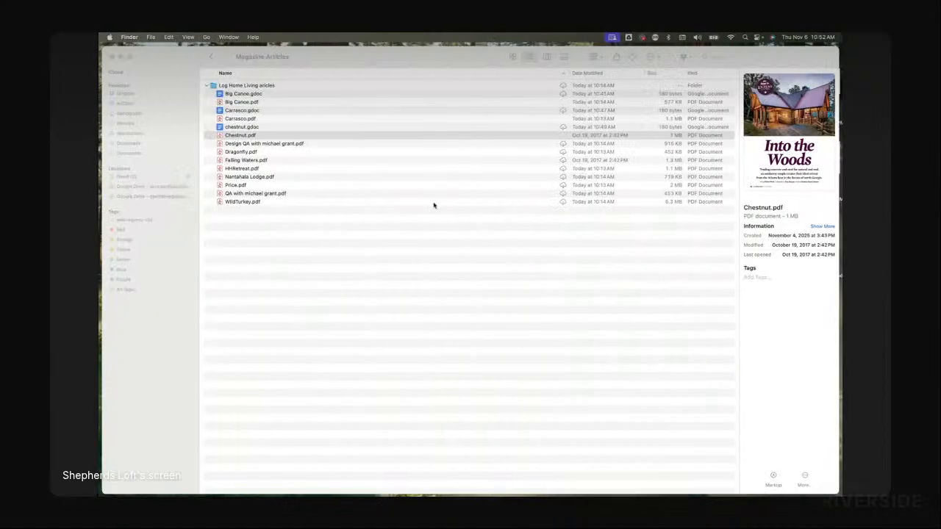
{"action": "left_click", "coordinate": [337, 269]}
{"action": "left_click_drag", "start_coordinate": [240, 152], "coordinate": [456, 254]}
{"action": "key", "text": "super+Tab"}
{"action": "key", "text": "super+Tab"}
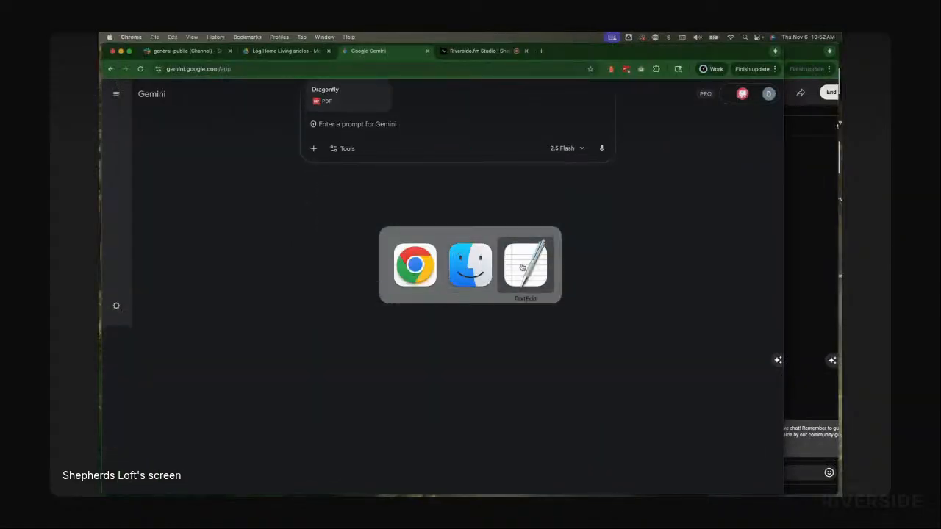
{"action": "left_click", "coordinate": [524, 265]}
{"action": "triple_click", "coordinate": [414, 166]}
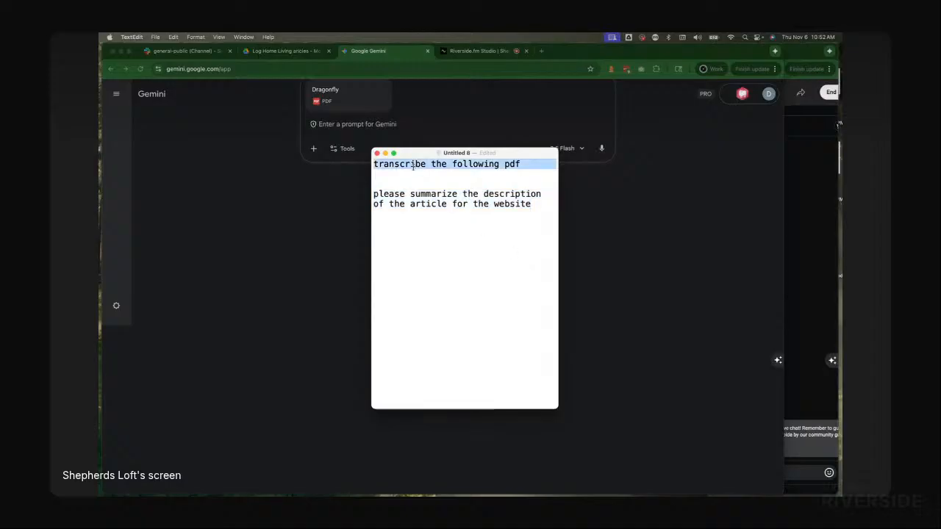
{"action": "key", "text": "super+c"}
{"action": "key", "text": "super+Tab"}
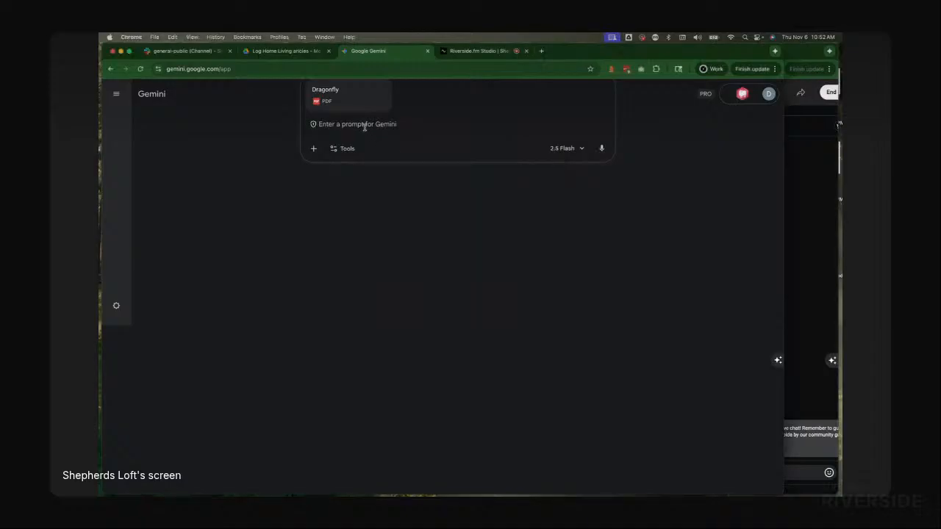
{"action": "key", "text": "super+v"}
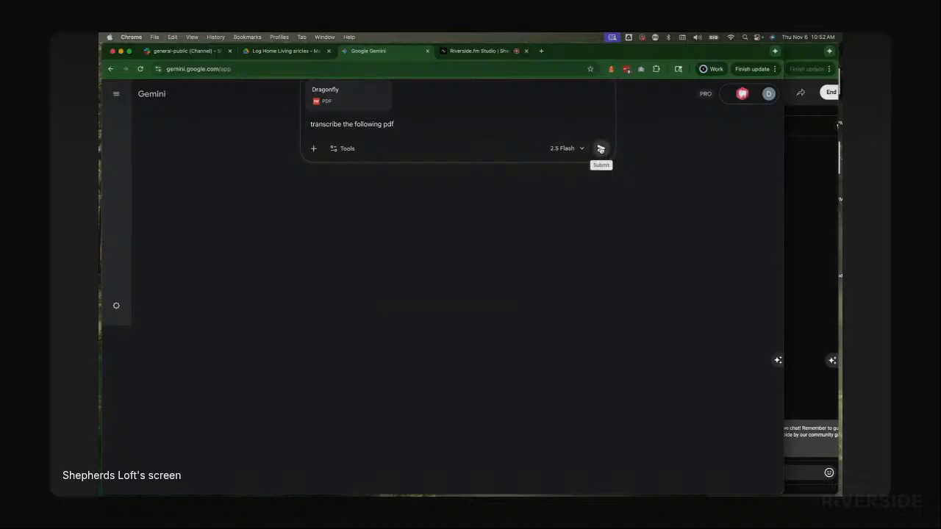
{"action": "left_click", "coordinate": [601, 148]}
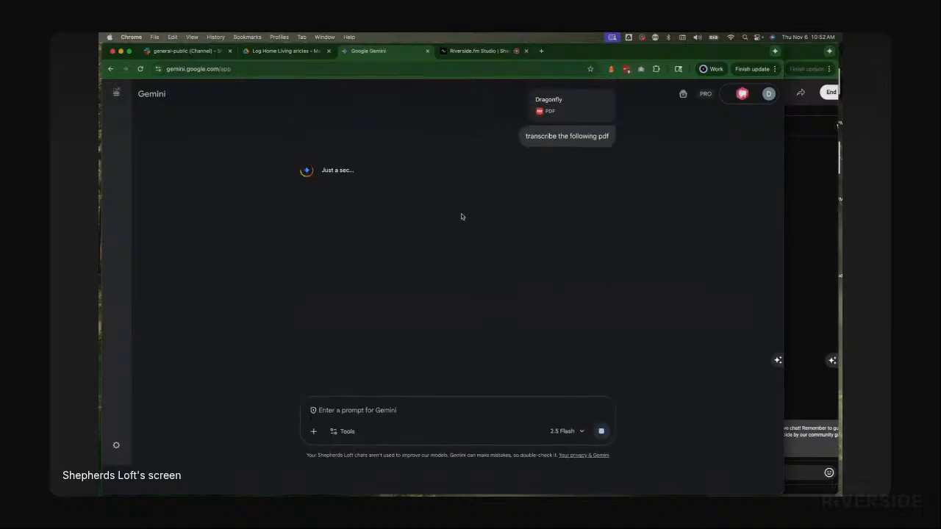
Step: Copy the "please summarize the description of the article for the website" prompt from TextEdit and submit it in the same chat
{"action": "key", "text": "super+Tab"}
{"action": "triple_click", "coordinate": [417, 206]}
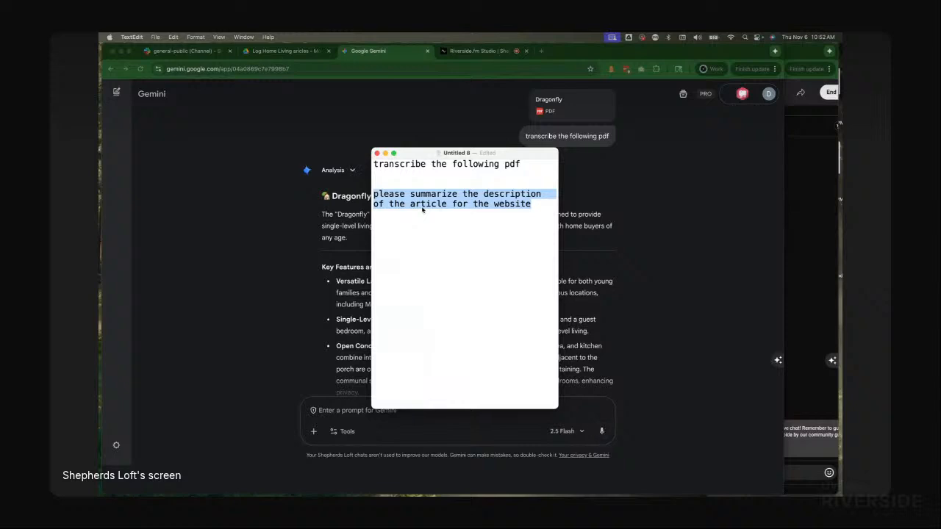
{"action": "key", "text": "super+Tab"}
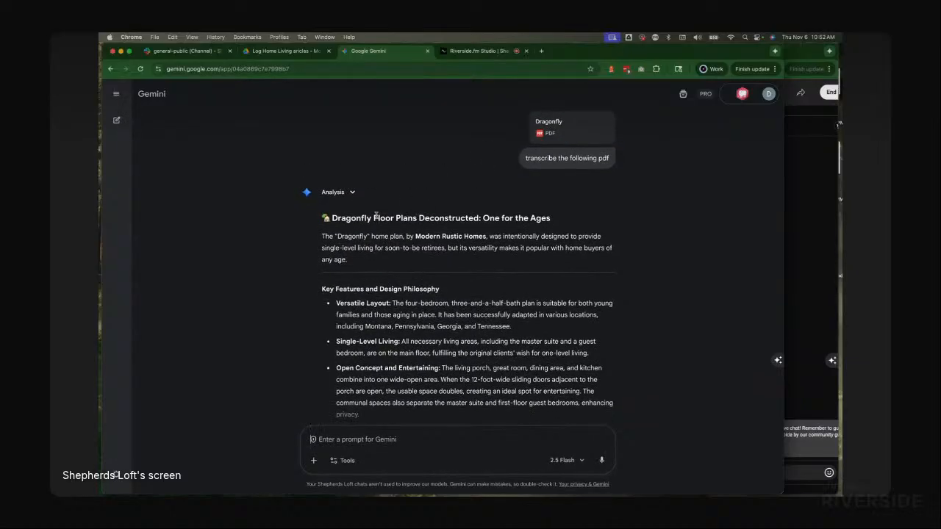
{"action": "scroll", "coordinate": [376, 216], "scroll_direction": "down", "scroll_amount": 5}
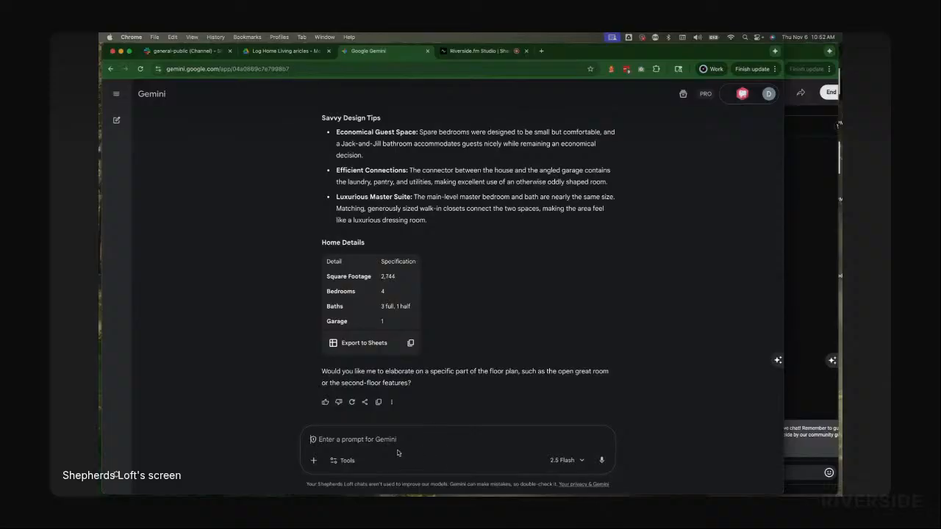
{"action": "key", "text": "super+v"}
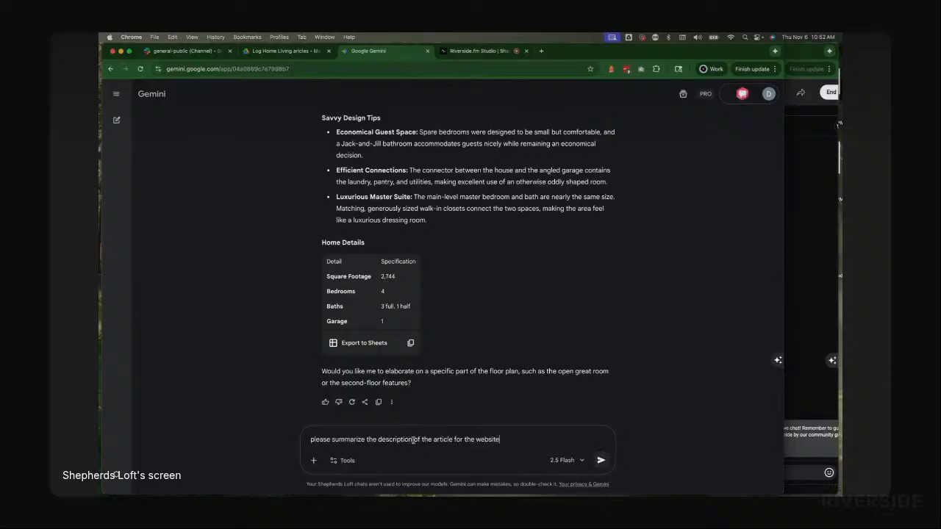
{"action": "left_click", "coordinate": [600, 460]}
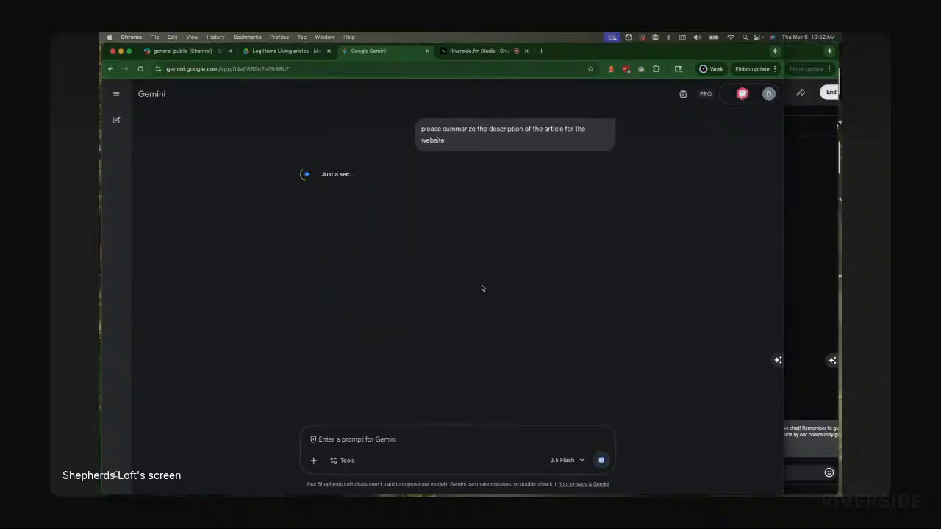
Step: Select the entire Dragonfly transcription in Gemini's first response
{"action": "scroll", "coordinate": [483, 294], "scroll_direction": "up", "scroll_amount": 3}
{"action": "scroll", "coordinate": [471, 296], "scroll_direction": "up", "scroll_amount": 3}
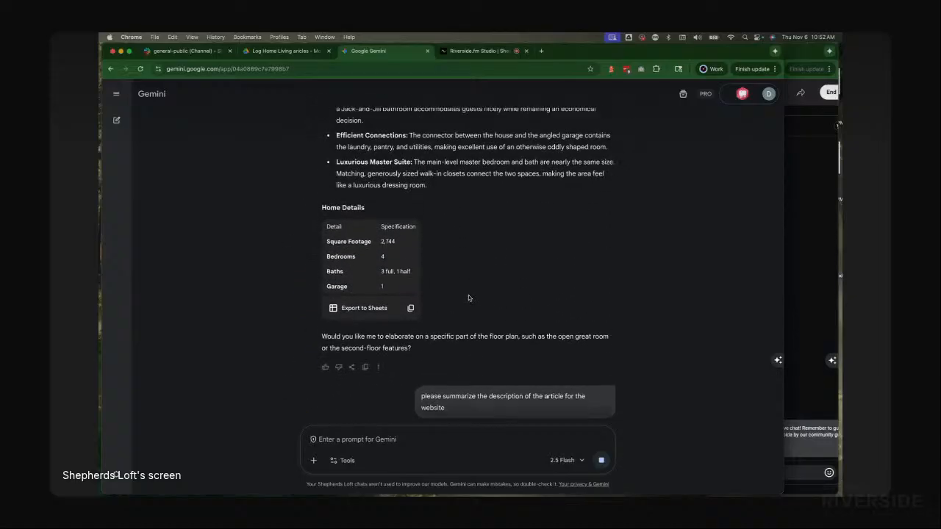
{"action": "scroll", "coordinate": [408, 320], "scroll_direction": "up", "scroll_amount": 1}
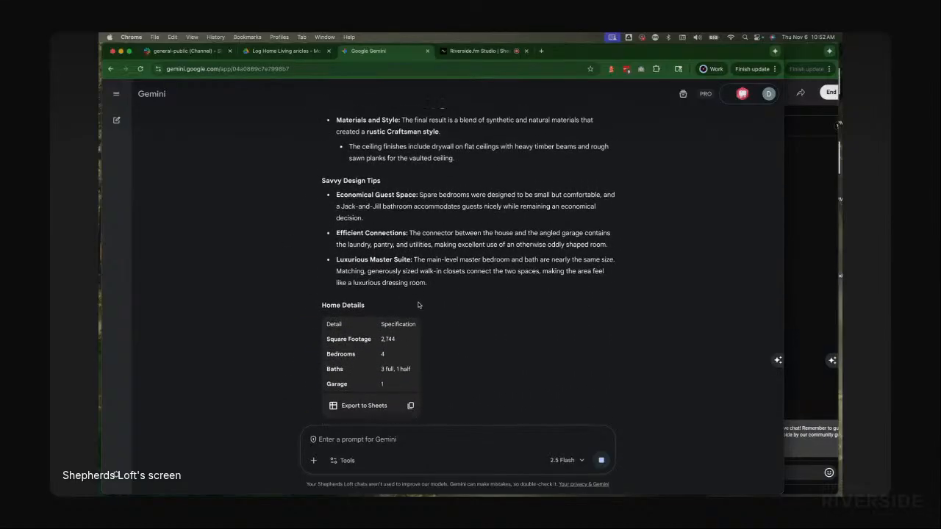
{"action": "left_click_drag", "start_coordinate": [442, 292], "coordinate": [332, 193]}
{"action": "key", "text": "super+c"}
{"action": "scroll", "coordinate": [341, 227], "scroll_direction": "up", "scroll_amount": 1}
{"action": "scroll", "coordinate": [341, 227], "scroll_direction": "up", "scroll_amount": 8}
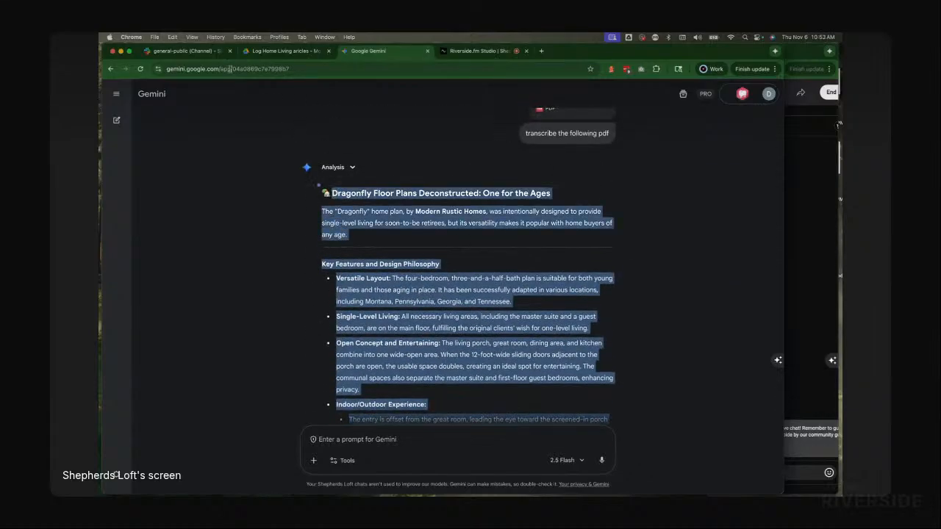
Step: Create a new Google Doc in the Log Home Living articles Drive folder and name it Dragonfly
{"action": "left_click", "coordinate": [285, 51]}
{"action": "left_click", "coordinate": [158, 149]}
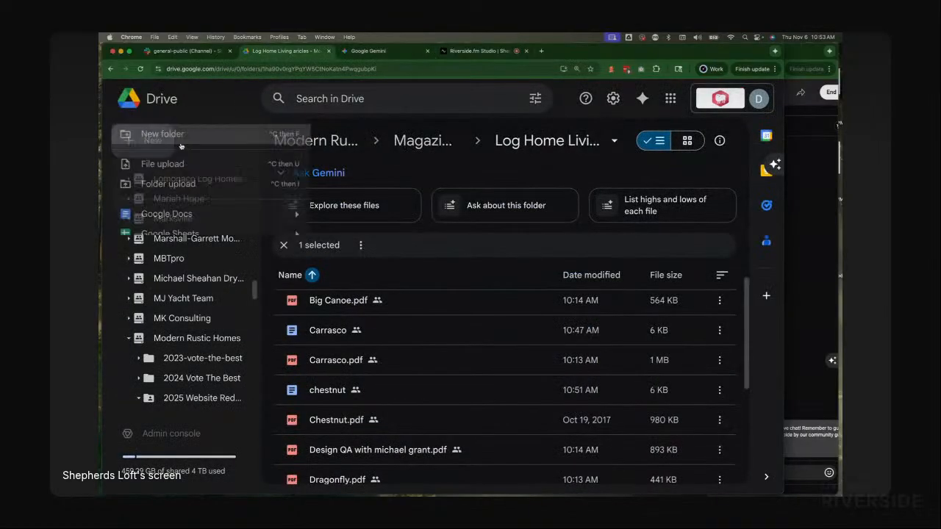
{"action": "left_click", "coordinate": [211, 216]}
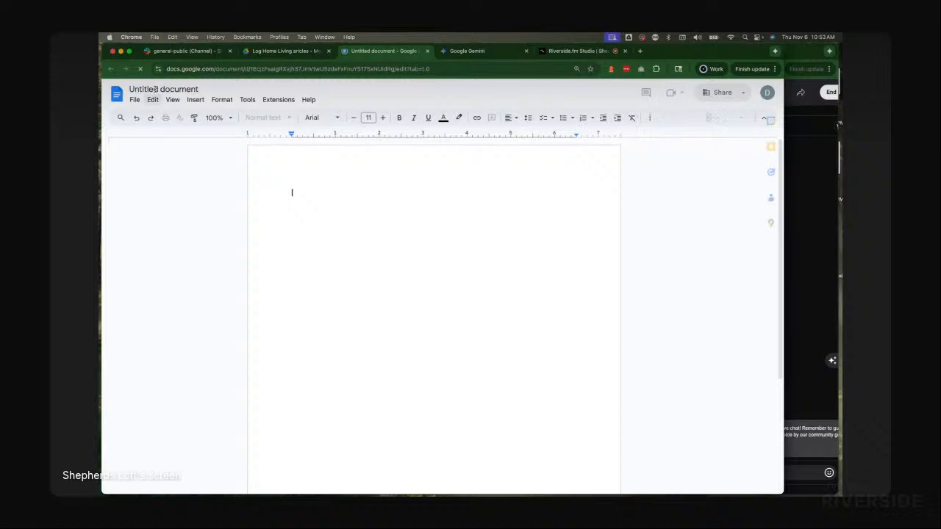
{"action": "left_click", "coordinate": [155, 89]}
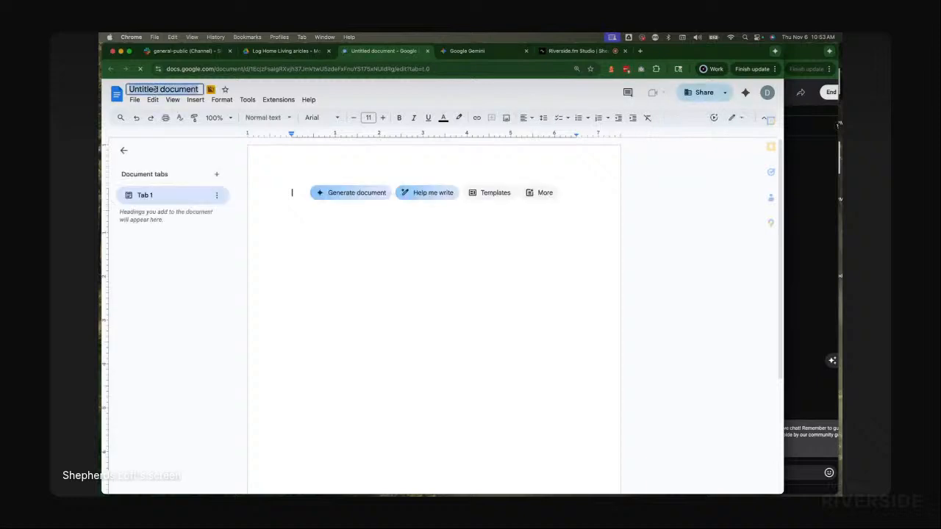
{"action": "type", "text": "Dragon"}
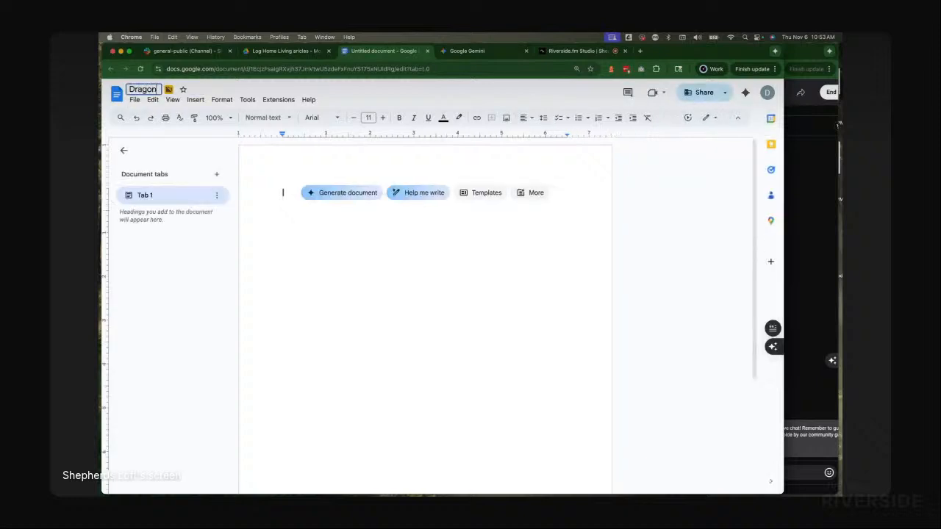
{"action": "type", "text": "fly"}
{"action": "key", "text": "Return"}
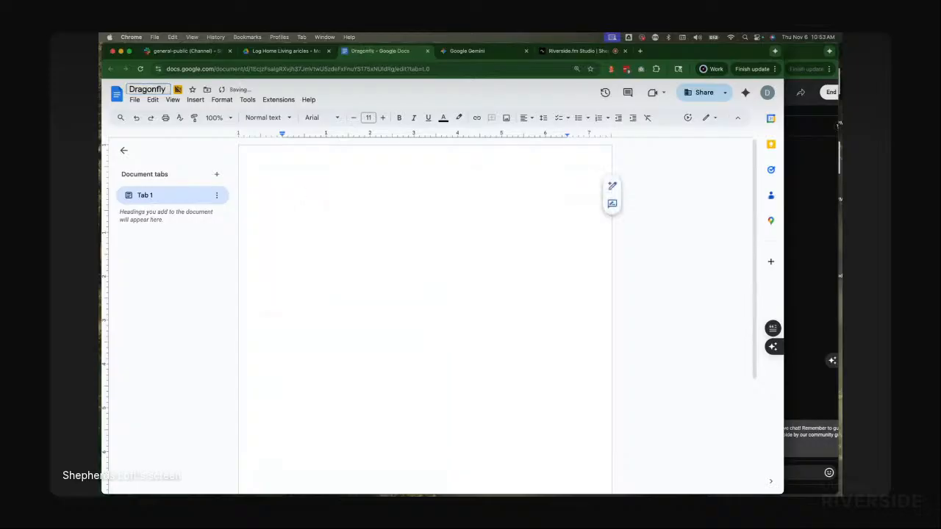
Step: Paste the Dragonfly transcription into the new document
{"action": "key", "text": "super+v"}
{"action": "key", "text": "super+z"}
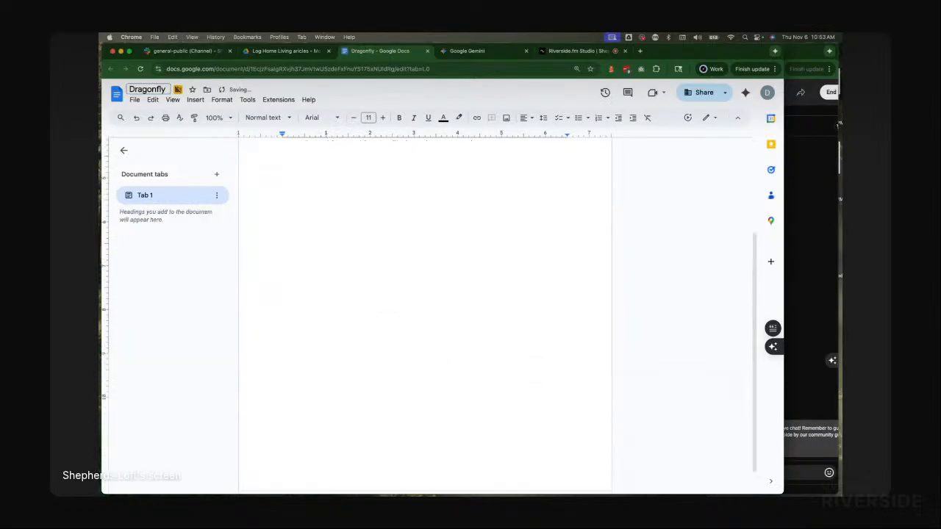
{"action": "key", "text": "super+v"}
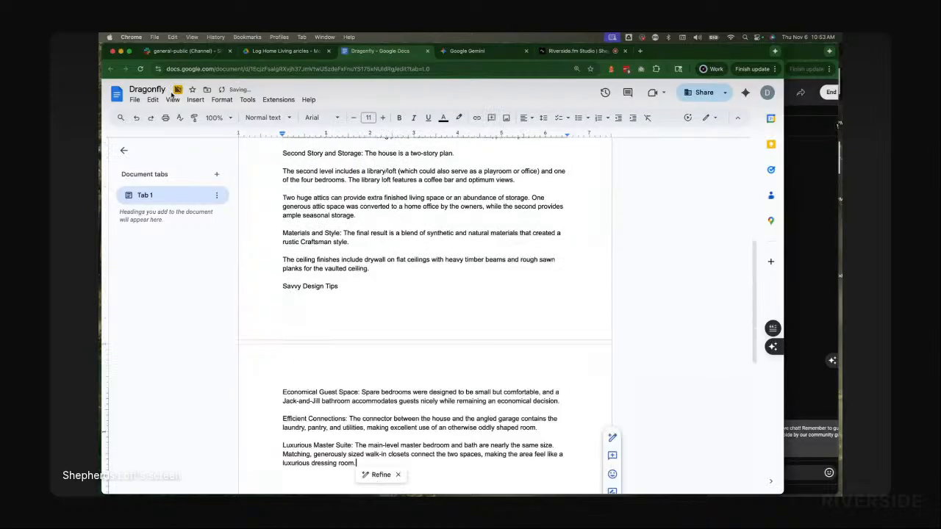
{"action": "scroll", "coordinate": [382, 187], "scroll_direction": "up", "scroll_amount": 15}
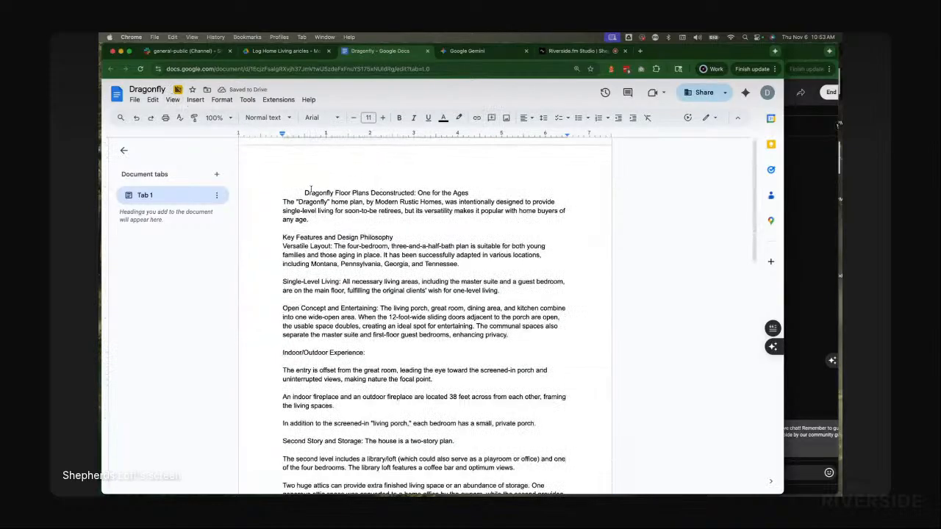
Step: Add a blank line above the article title and prefix the title with "Full Article:"
{"action": "left_click", "coordinate": [279, 182]}
{"action": "key", "text": "Return"}
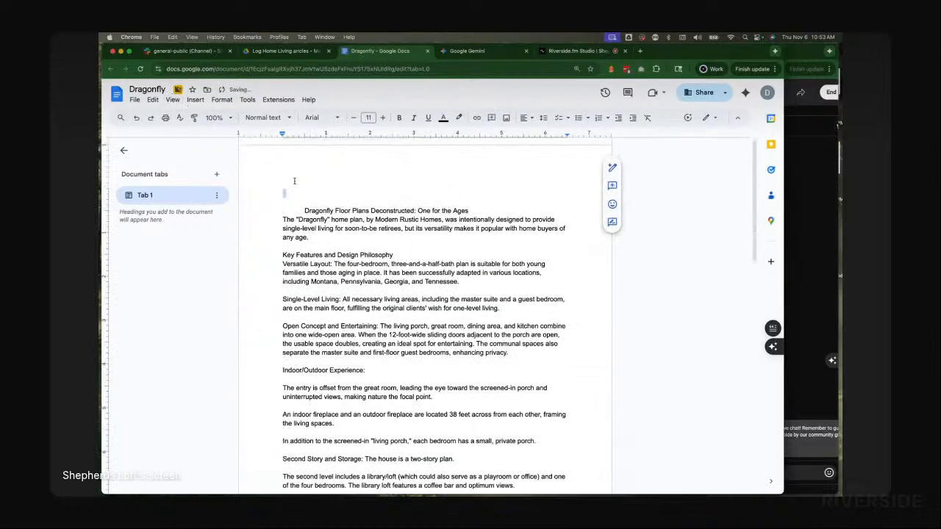
{"action": "double_click", "coordinate": [497, 206]}
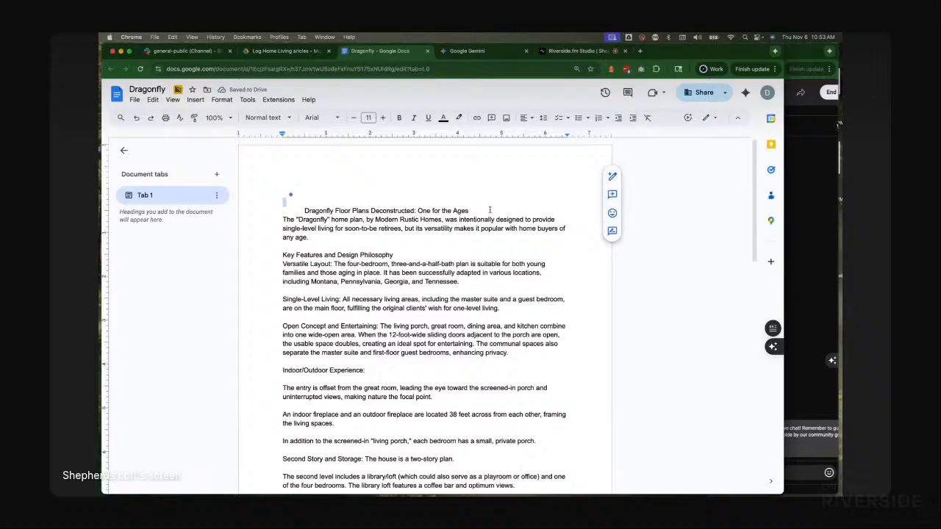
{"action": "left_click", "coordinate": [291, 212]}
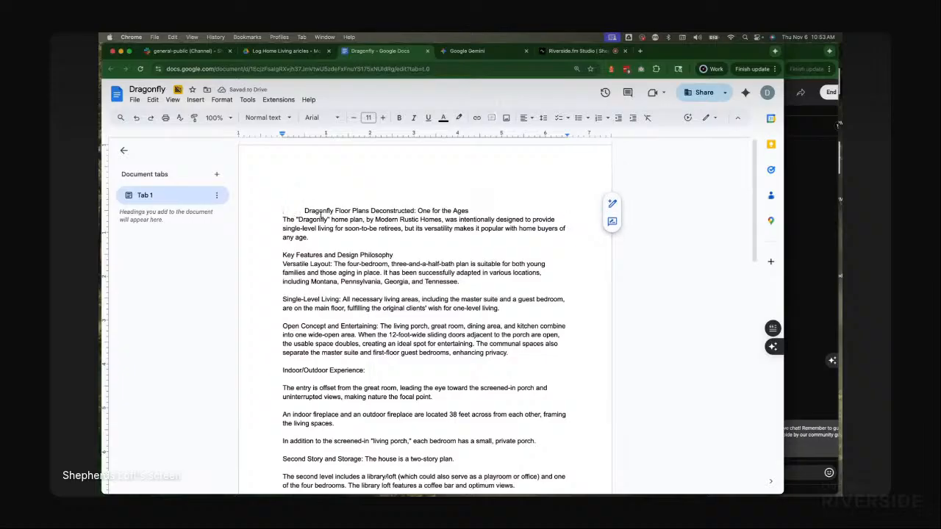
{"action": "type", "text": "Full A "}
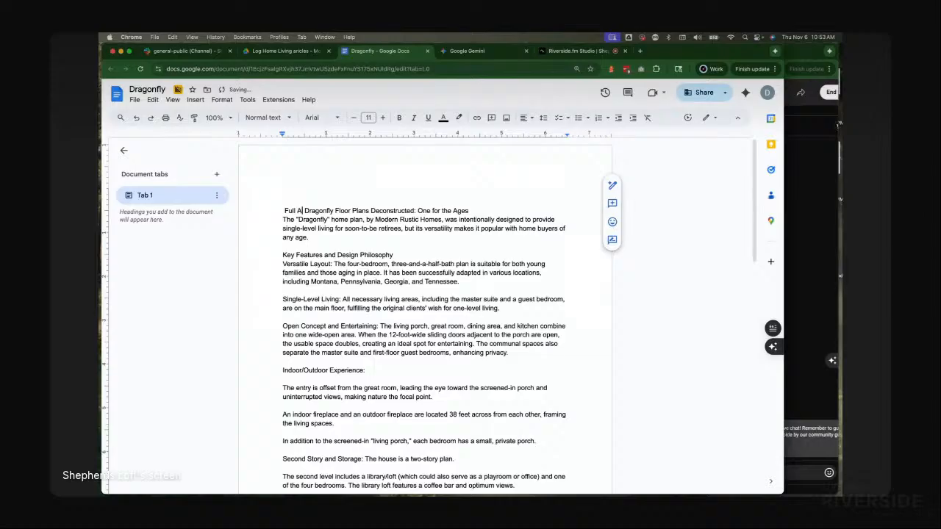
{"action": "type", "text": "rticle:"}
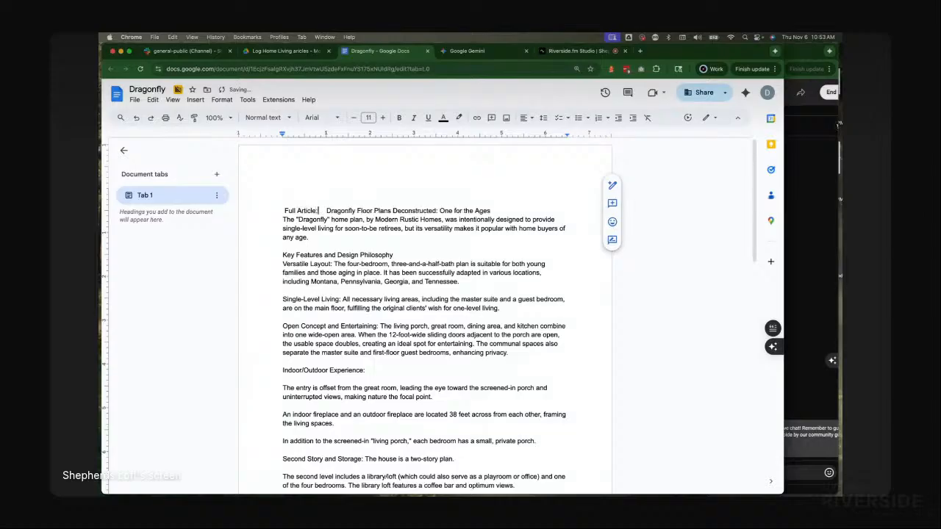
Step: Break the line after the title and format the "Full Article:" title line as Heading 1
{"action": "left_click", "coordinate": [512, 211]}
{"action": "key", "text": "Return"}
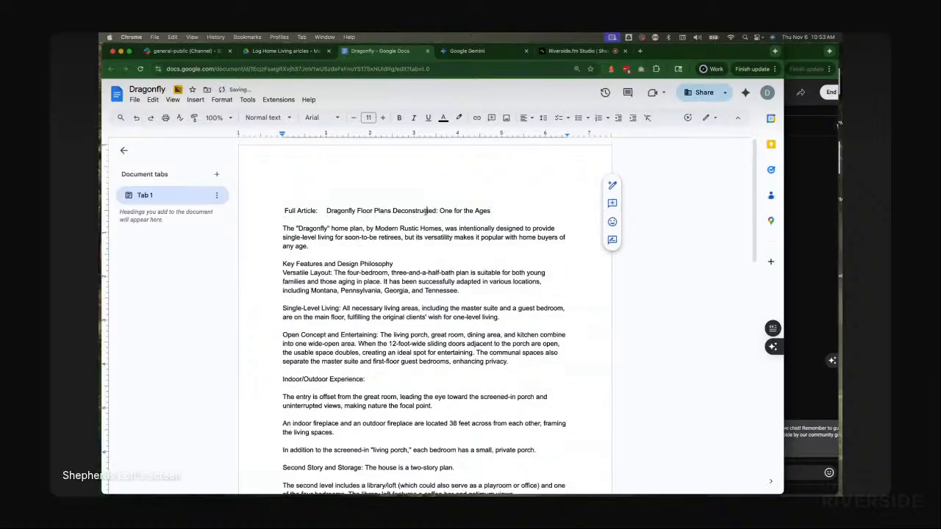
{"action": "triple_click", "coordinate": [425, 211]}
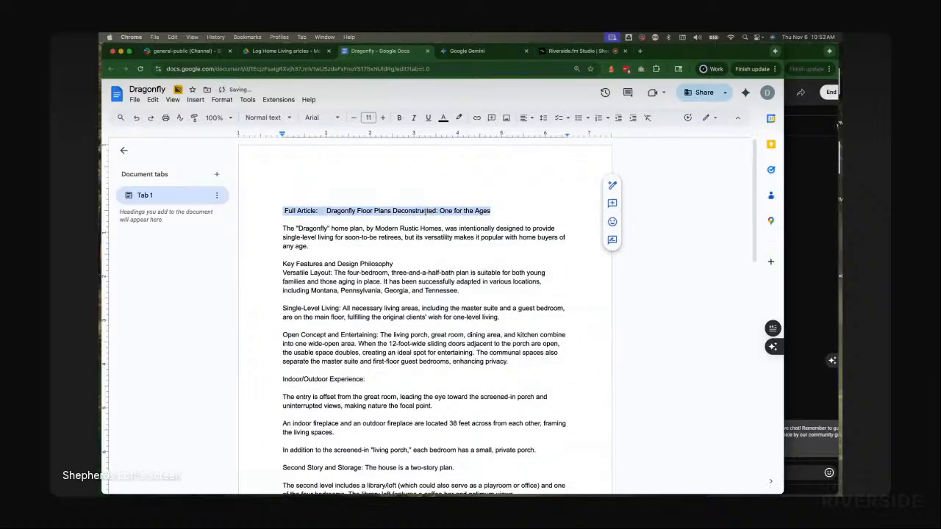
{"action": "left_click", "coordinate": [250, 119]}
{"action": "left_click", "coordinate": [288, 239]}
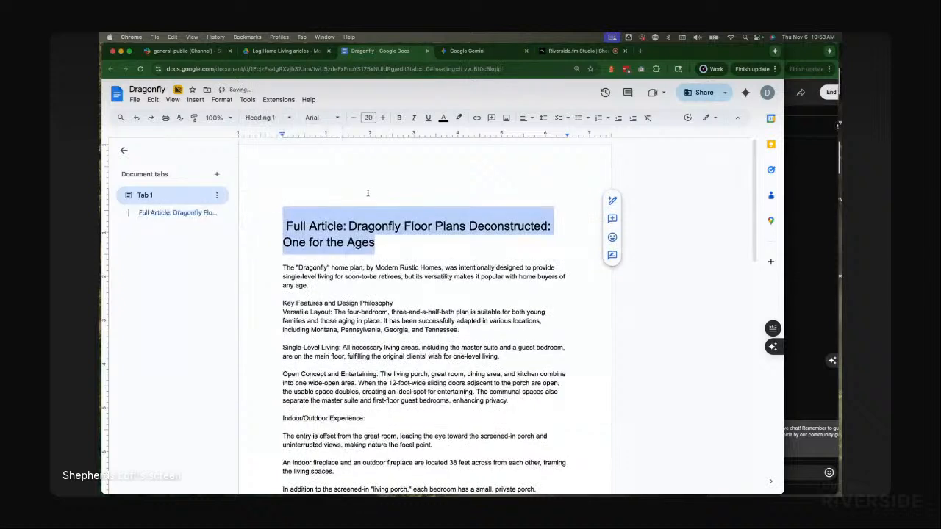
Step: Insert two lines above the title and type a "Summary:" heading there
{"action": "left_click", "coordinate": [285, 226]}
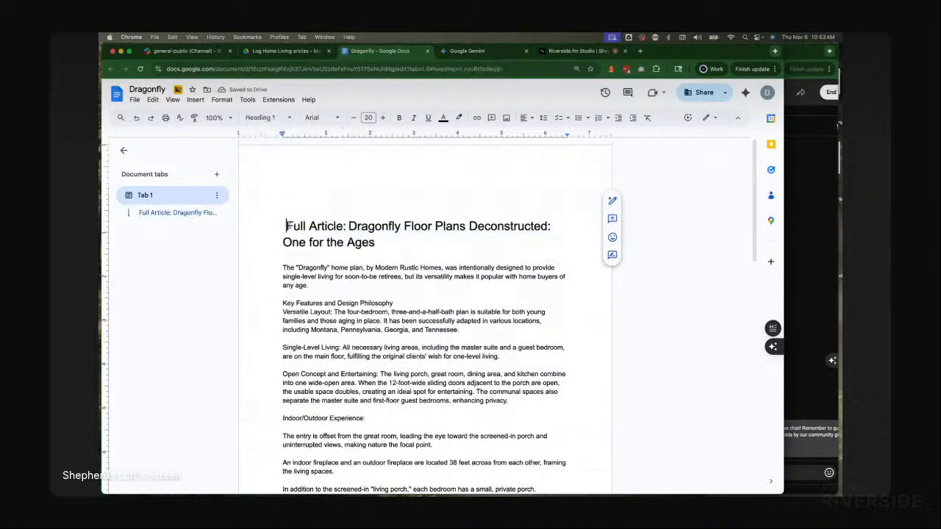
{"action": "key", "text": "Return"}
{"action": "key", "text": "Return"}
{"action": "double_click", "coordinate": [328, 215]}
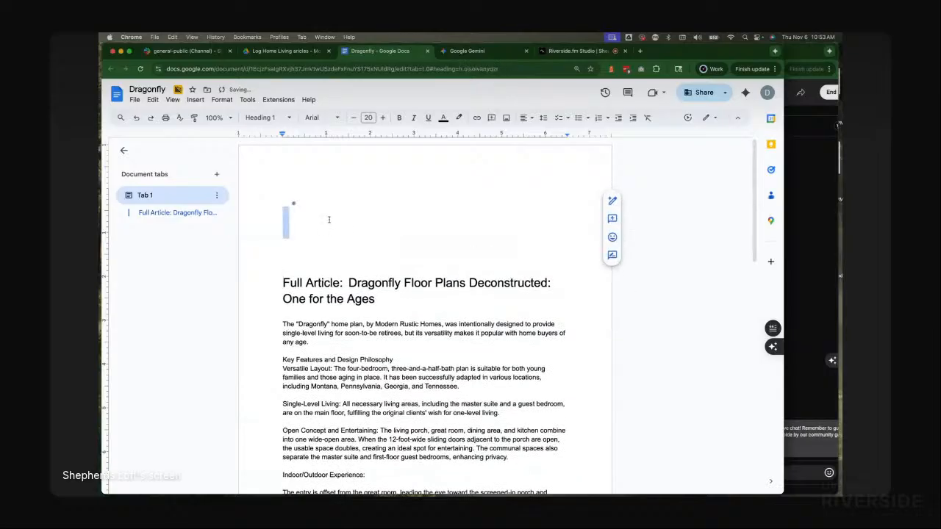
{"action": "left_click", "coordinate": [332, 219]}
{"action": "type", "text": "Summary:"}
Step: Select Gemini's website summary response for Dragonfly and return to the Dragonfly document
{"action": "left_click", "coordinate": [498, 53]}
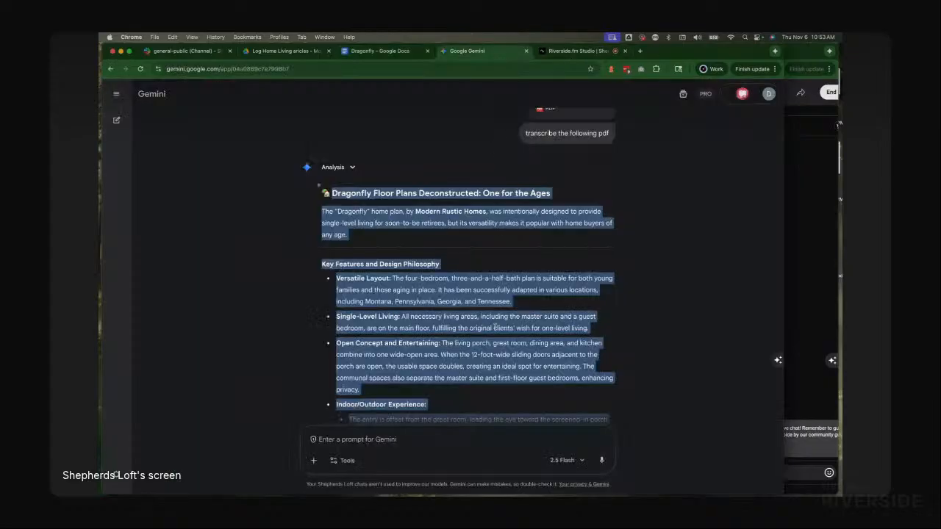
{"action": "scroll", "coordinate": [494, 327], "scroll_direction": "down", "scroll_amount": 10}
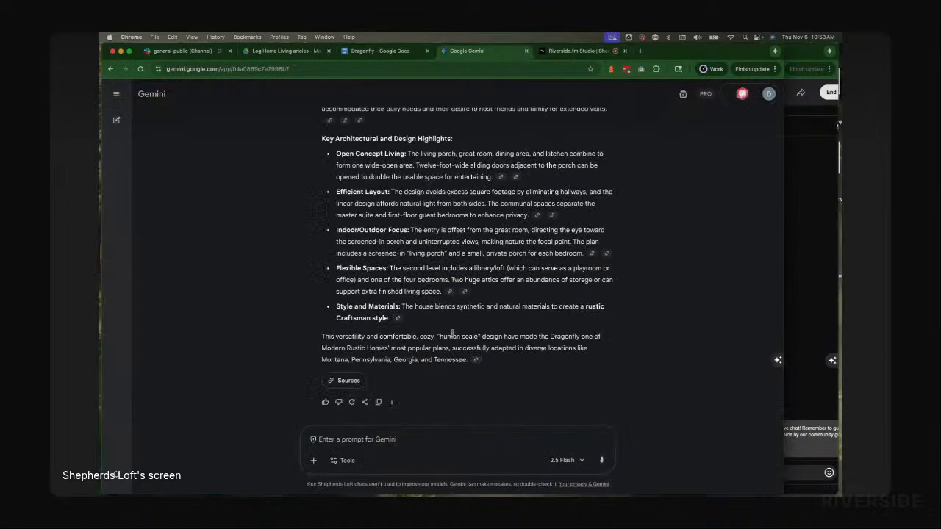
{"action": "left_click_drag", "start_coordinate": [494, 362], "coordinate": [321, 221]}
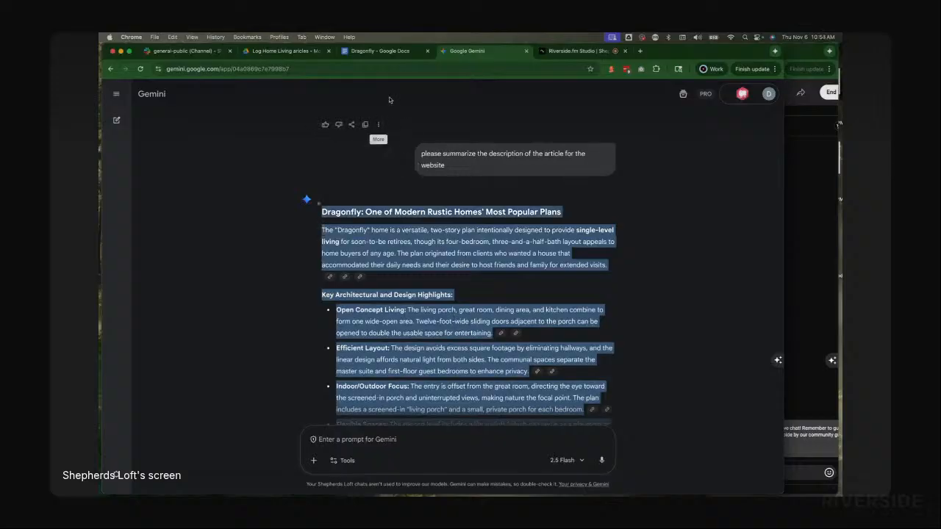
{"action": "left_click", "coordinate": [387, 53]}
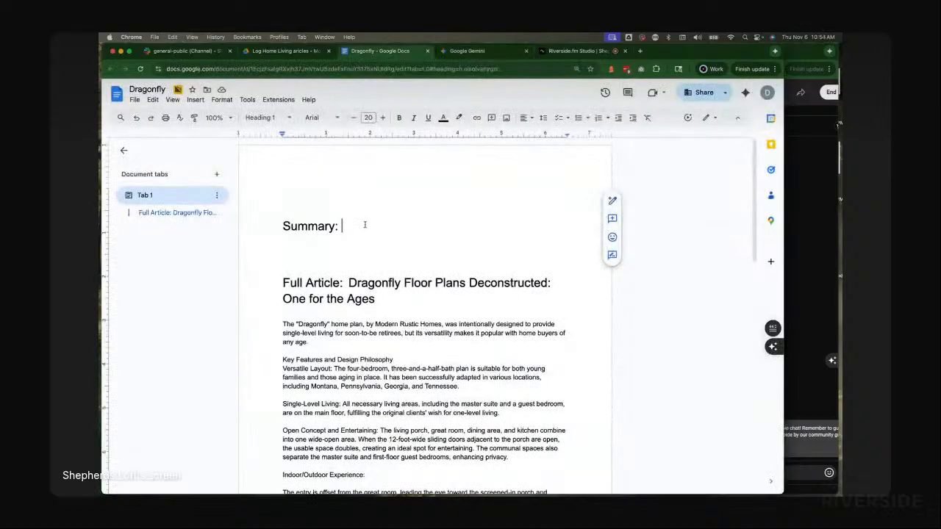
Step: Paste Gemini's website summary as plain text on the blank line below the Summary: heading
{"action": "left_click", "coordinate": [313, 245]}
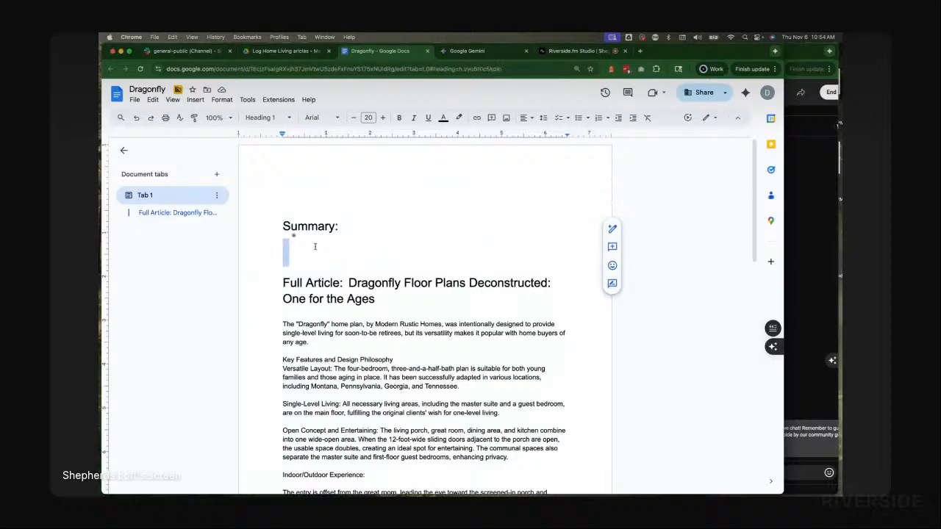
{"action": "key", "text": "super+v"}
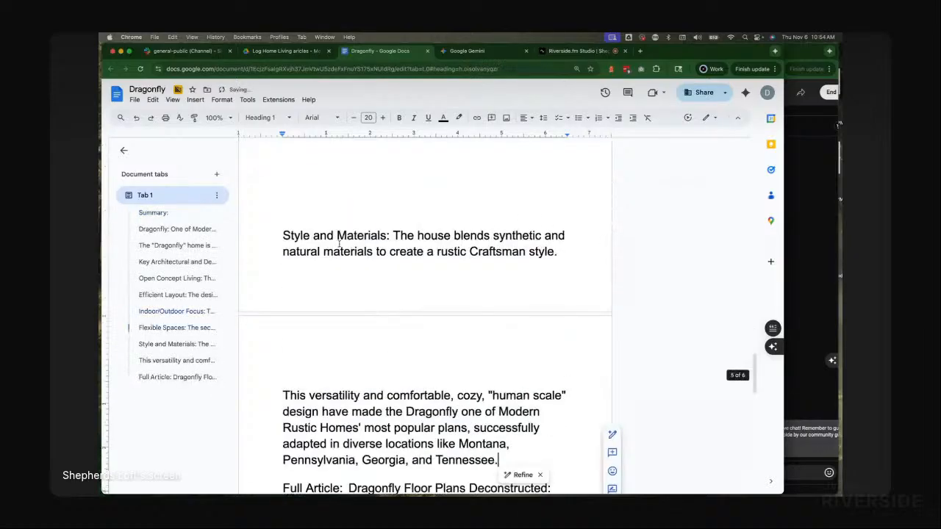
{"action": "key", "text": "super+z"}
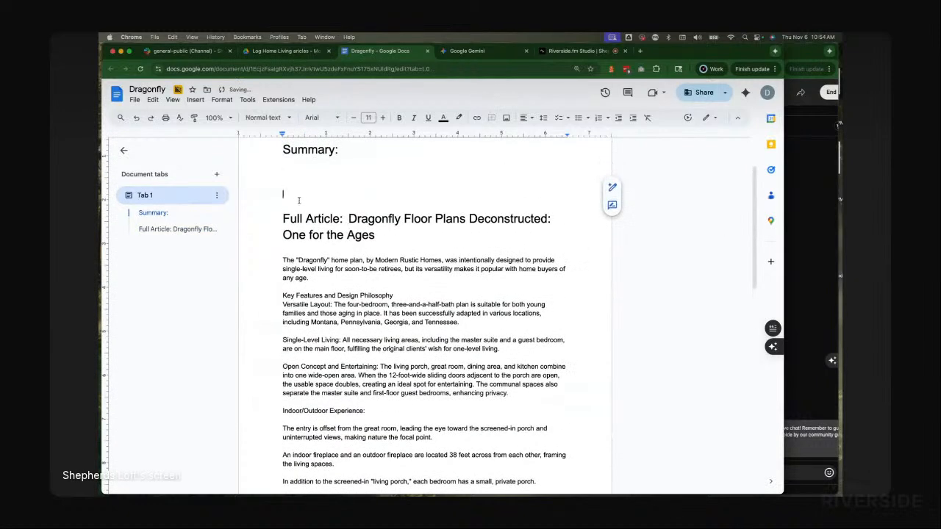
{"action": "right_click", "coordinate": [283, 193]}
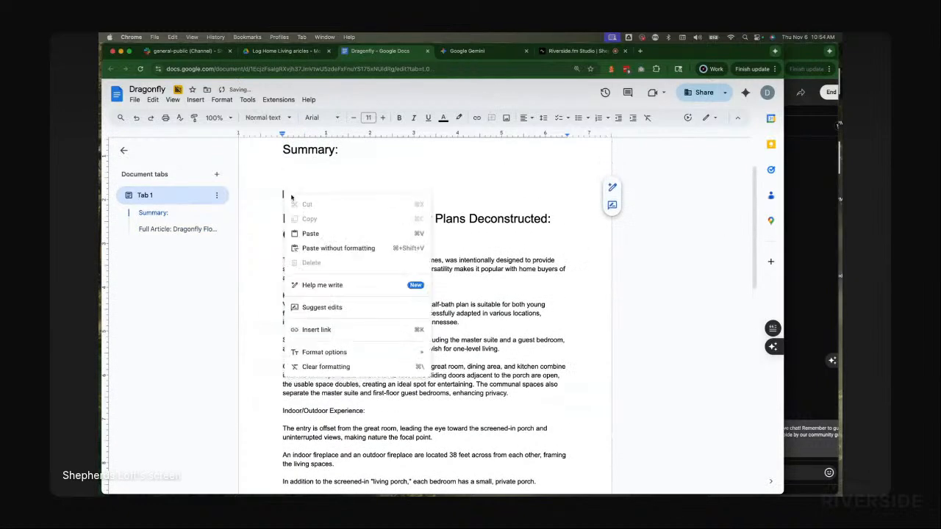
{"action": "left_click", "coordinate": [348, 243]}
Step: Join the summary's title onto the Summary: heading line and close the Dragonfly document
{"action": "scroll", "coordinate": [362, 223], "scroll_direction": "up", "scroll_amount": 5}
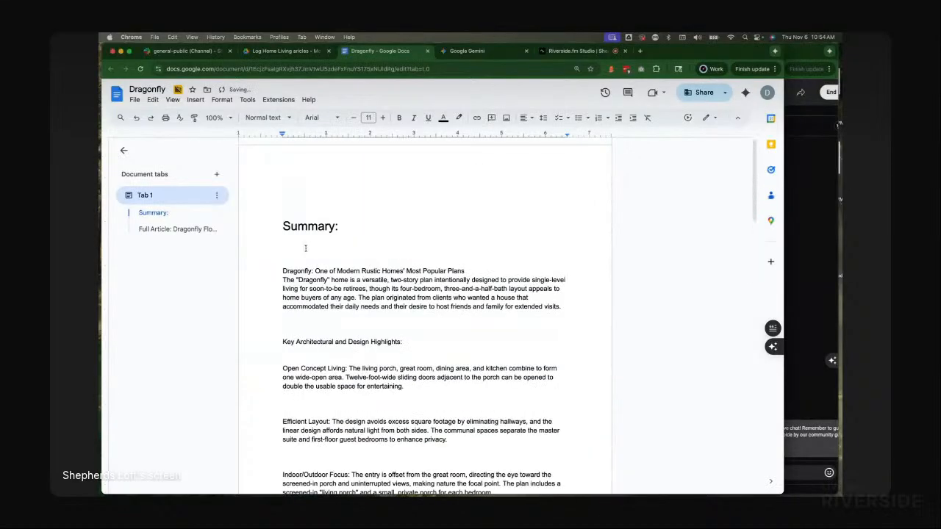
{"action": "key", "text": "Delete"}
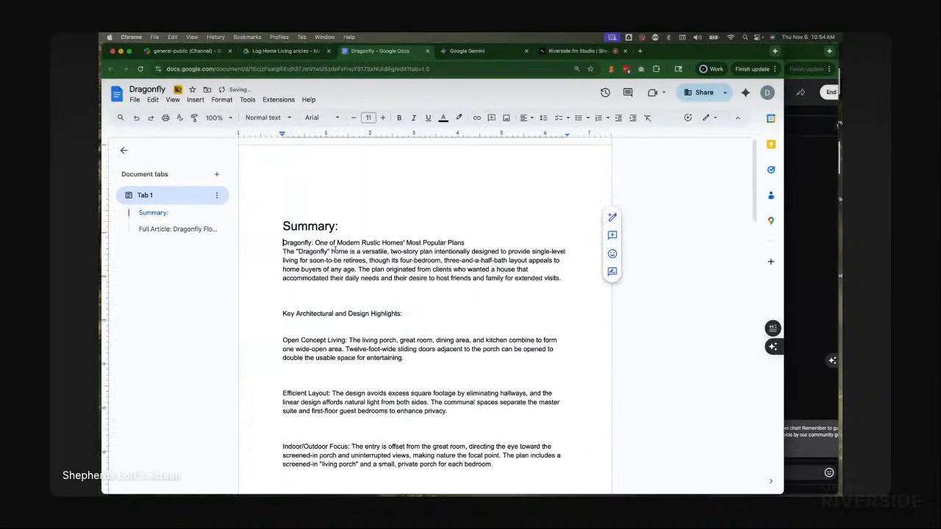
{"action": "key", "text": "BackSpace"}
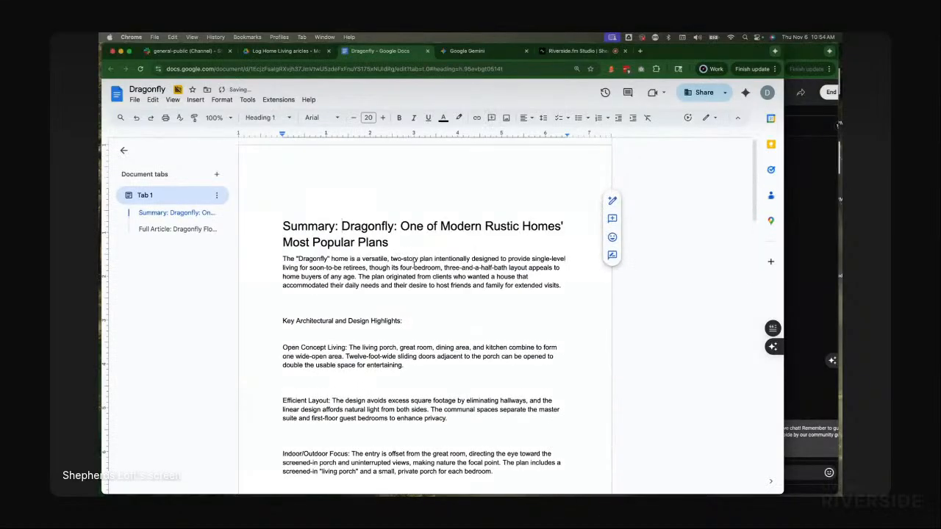
{"action": "left_click", "coordinate": [431, 276]}
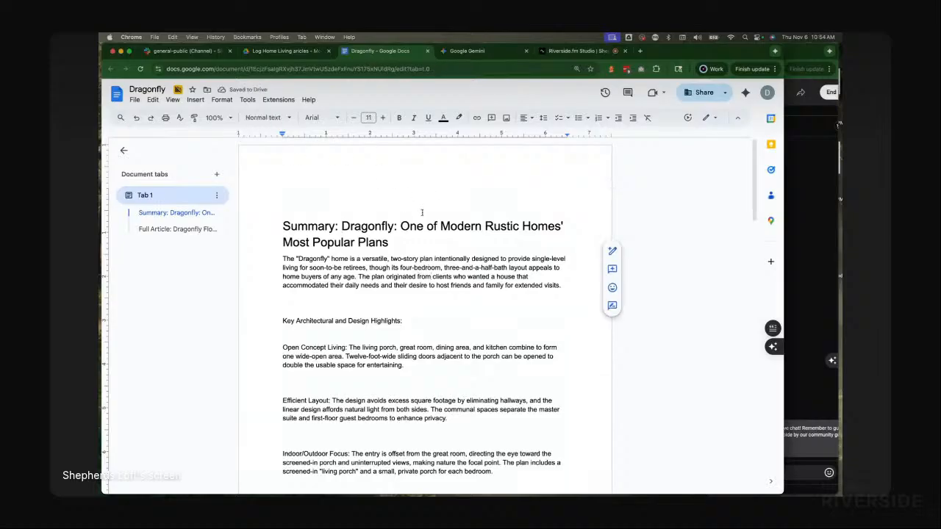
{"action": "key", "text": "super+w"}
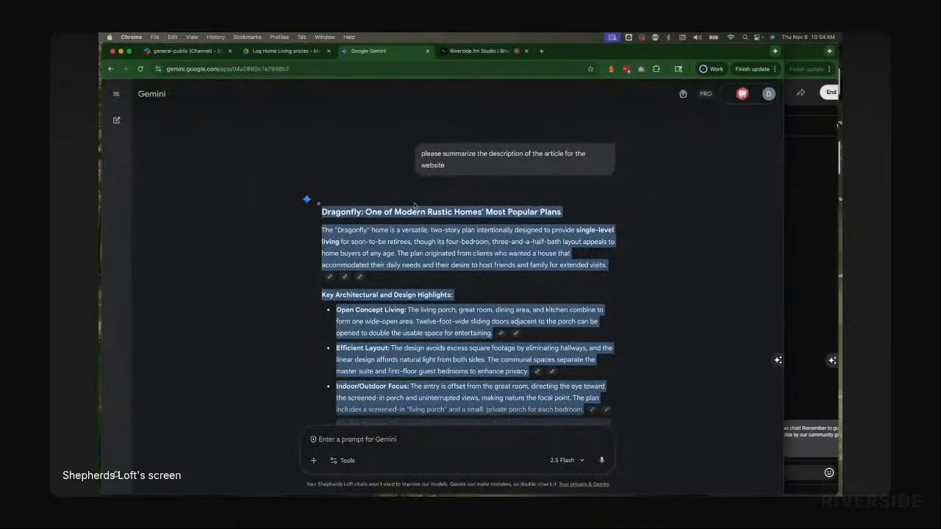
Step: Start a new Gemini chat and attach Falling Waters.pdf from the Magazine Articles folder
{"action": "left_click", "coordinate": [118, 119]}
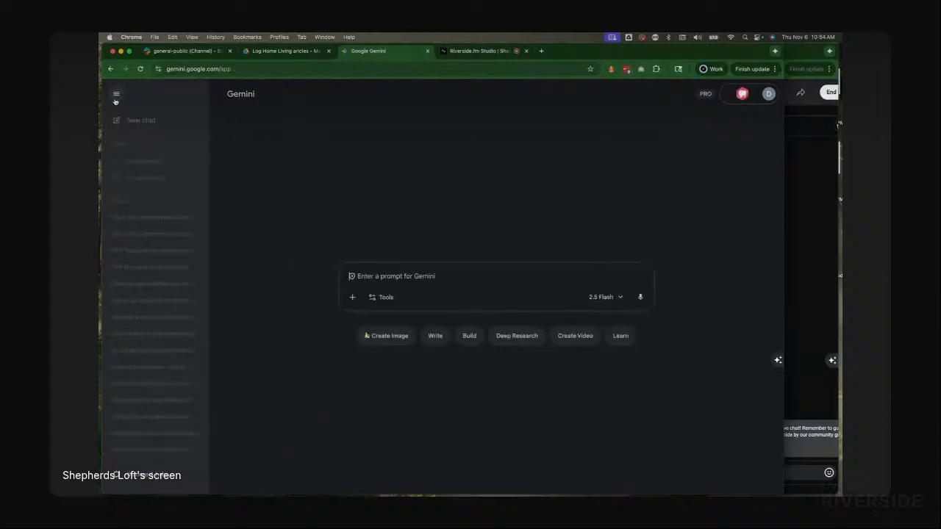
{"action": "key", "text": "super+Tab"}
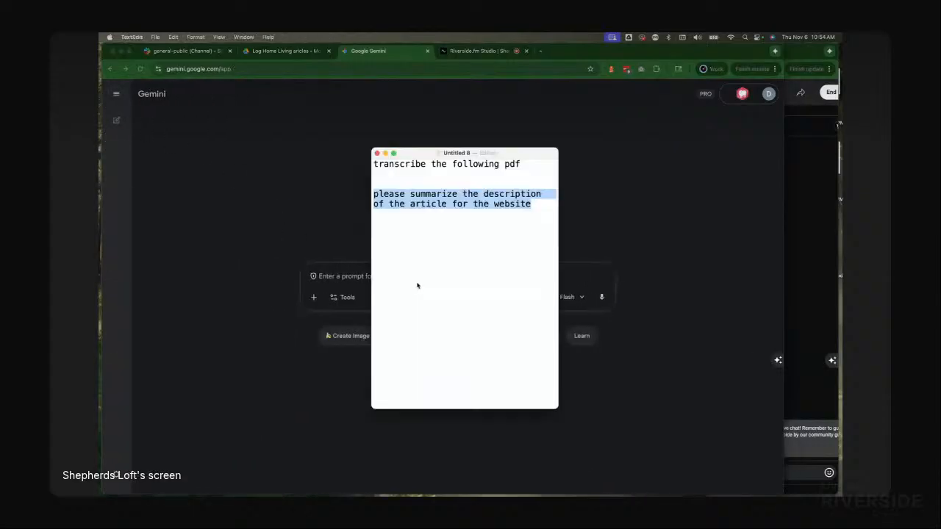
{"action": "key", "text": "super+Tab"}
{"action": "key", "text": "super+Tab"}
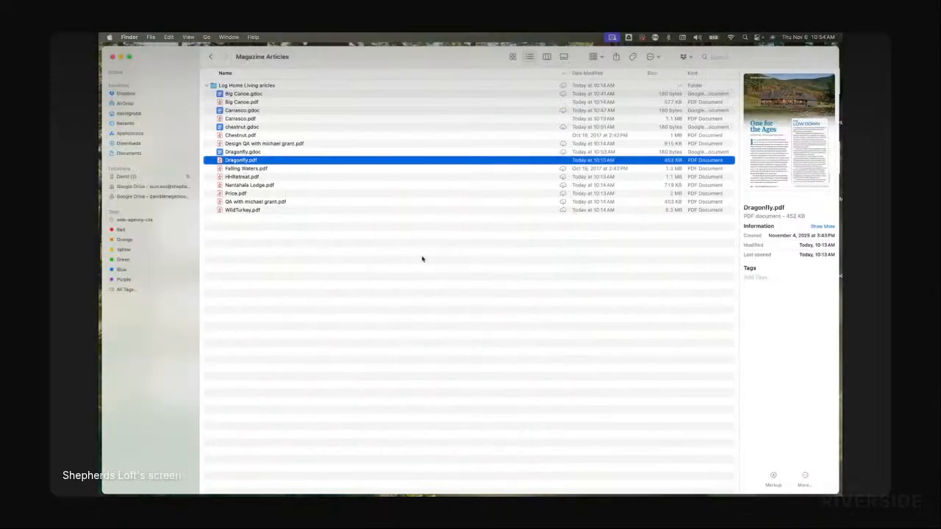
{"action": "left_click", "coordinate": [269, 266]}
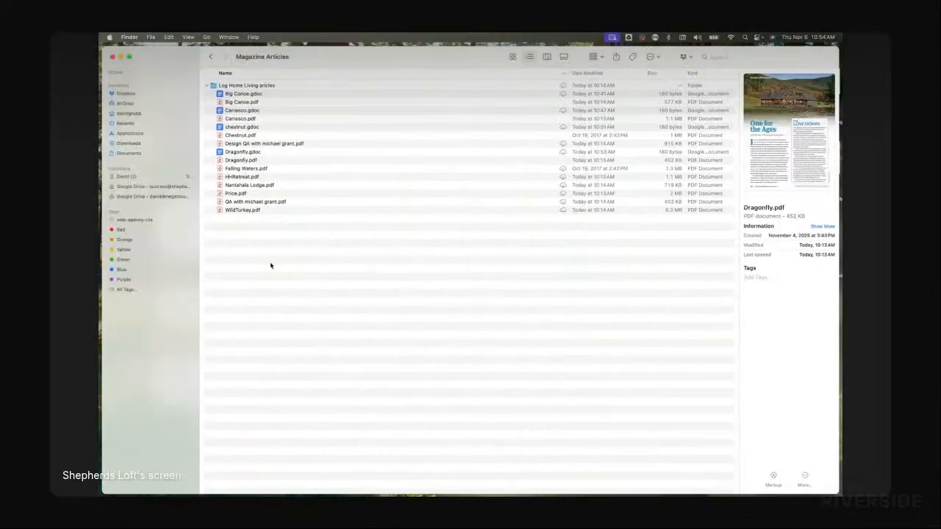
{"action": "left_click", "coordinate": [247, 170]}
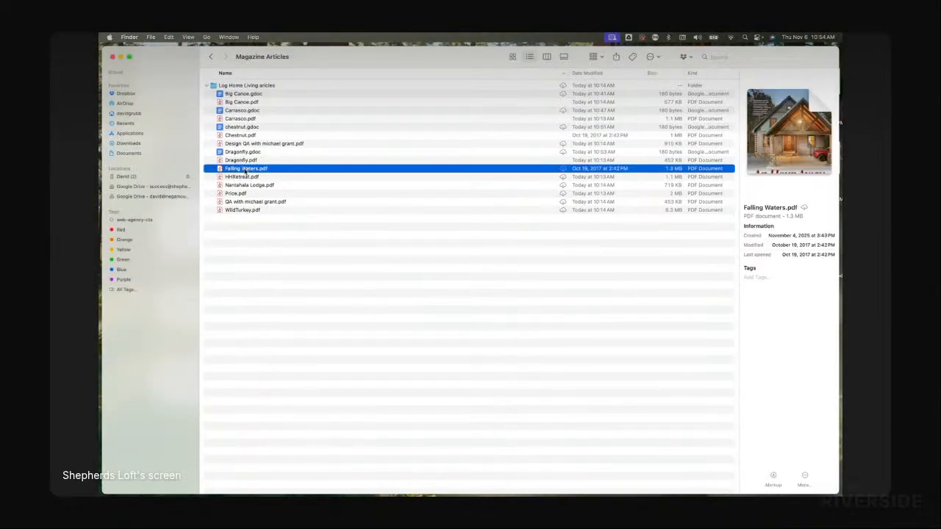
{"action": "left_click_drag", "start_coordinate": [243, 170], "coordinate": [317, 270]}
Step: Try to send the saved "transcribe the following pdf" prompt to Gemini with the attached PDF
{"action": "key", "text": "super+Tab"}
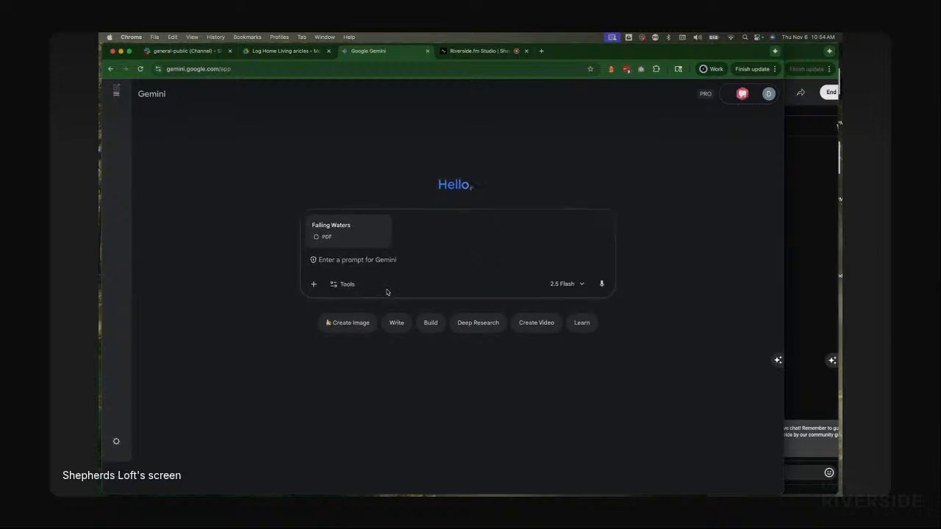
{"action": "key", "text": "super+Tab"}
{"action": "left_click", "coordinate": [417, 167]}
{"action": "triple_click", "coordinate": [417, 167]}
{"action": "key", "text": "super+c"}
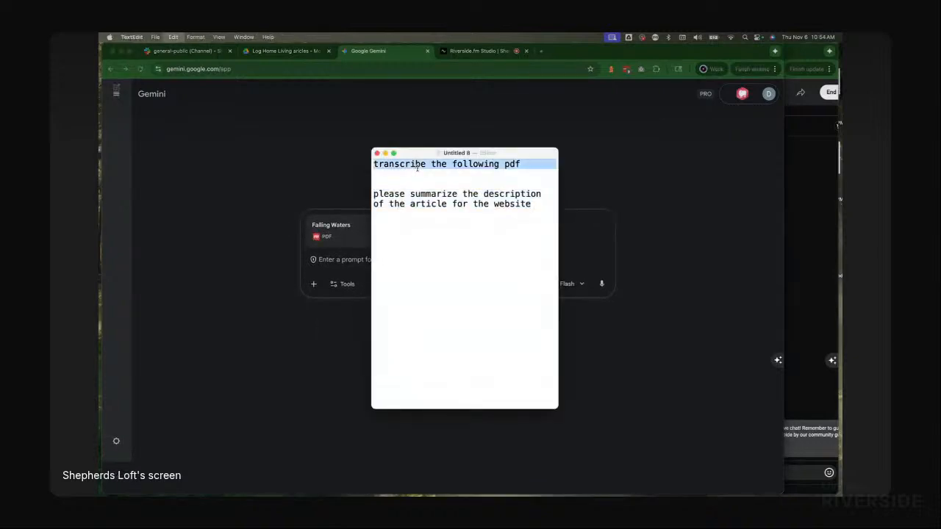
{"action": "left_click", "coordinate": [336, 254]}
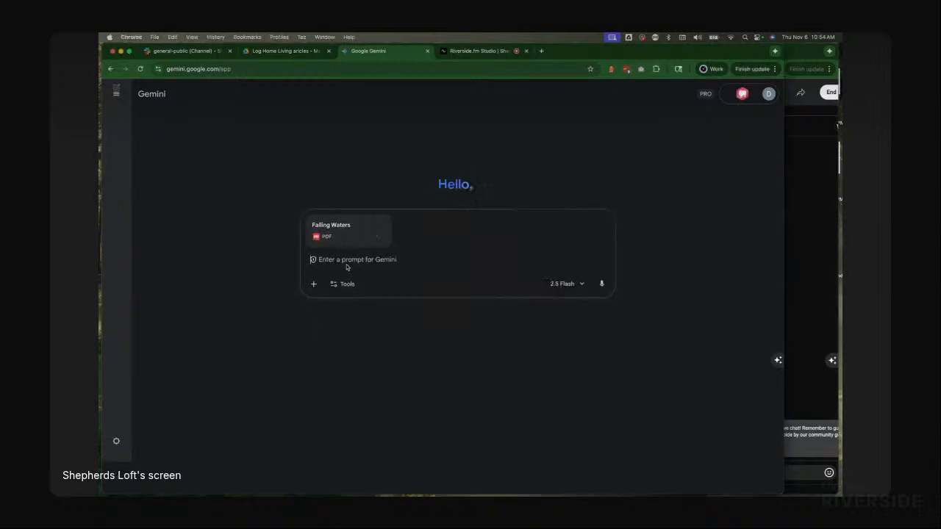
{"action": "key", "text": "super+v"}
{"action": "left_click", "coordinate": [601, 284]}
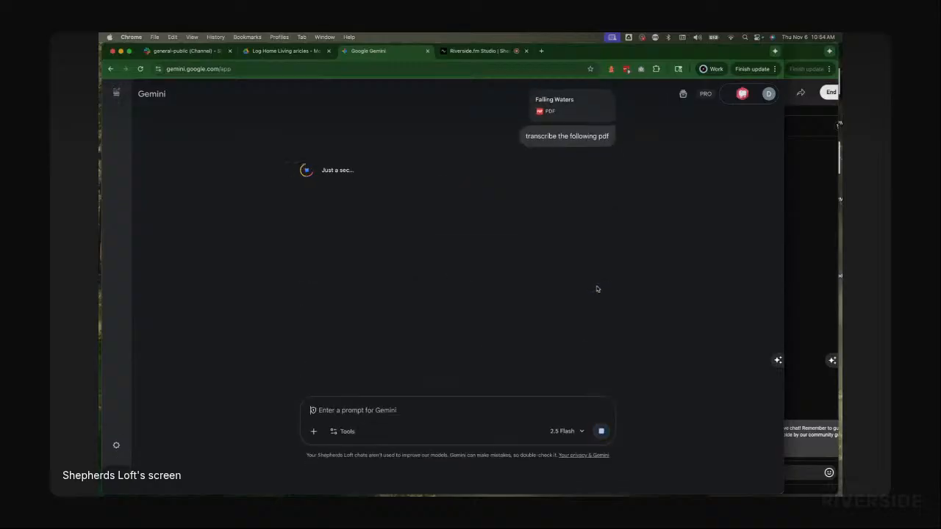
Step: Copy the saved "please summarize the description of the article for the website" prompt from the text note
{"action": "key", "text": "super+Tab"}
{"action": "triple_click", "coordinate": [411, 204]}
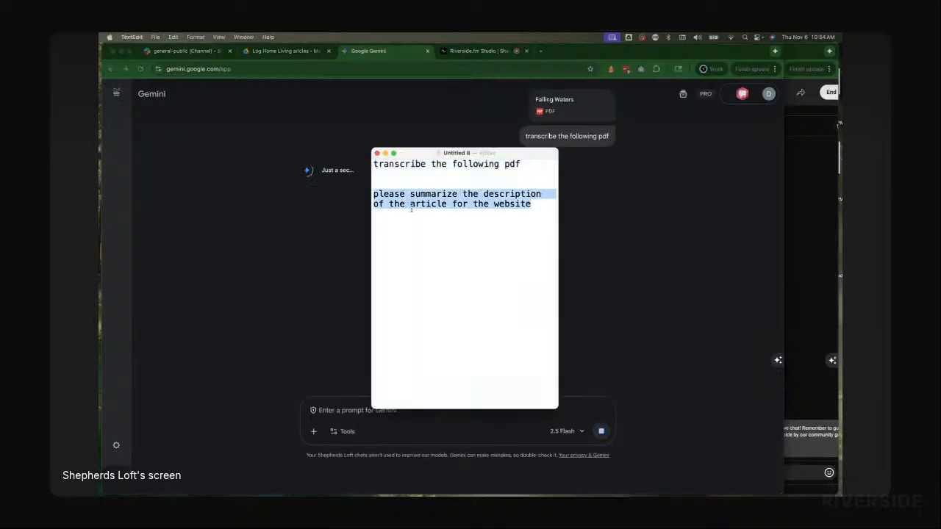
{"action": "key", "text": "super+Tab"}
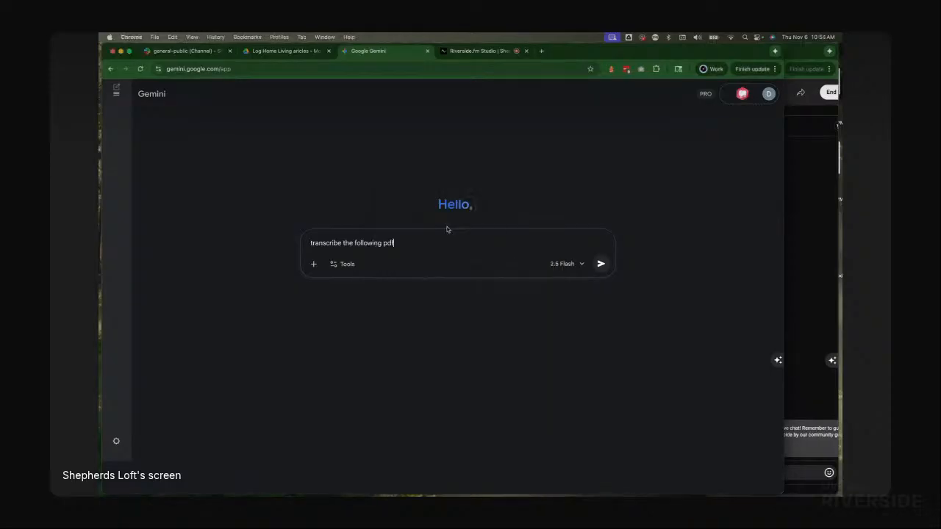
Step: Reattach Falling Waters.pdf and send the transcription prompt to Gemini
{"action": "key", "text": "super+Tab"}
{"action": "key", "text": "super+Tab"}
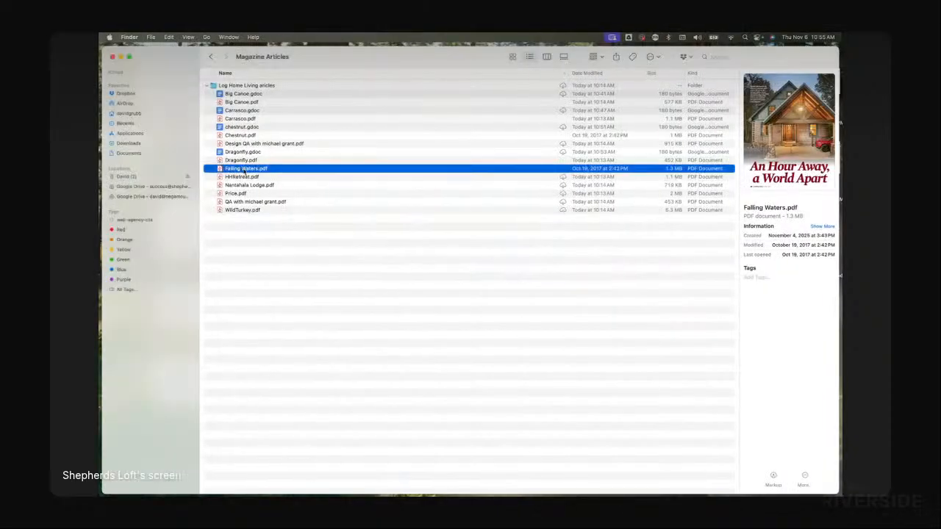
{"action": "left_click_drag", "start_coordinate": [245, 170], "coordinate": [444, 255]}
{"action": "key", "text": "super+Tab"}
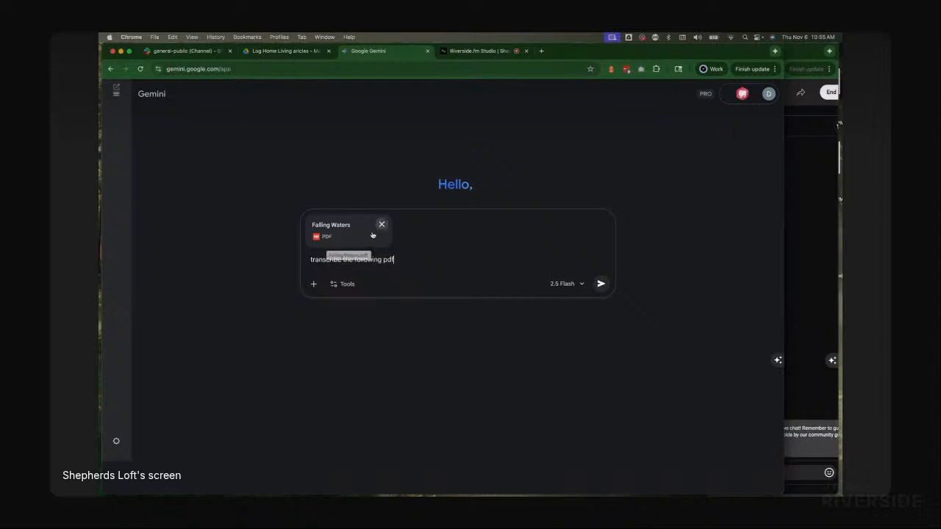
{"action": "left_click", "coordinate": [602, 285]}
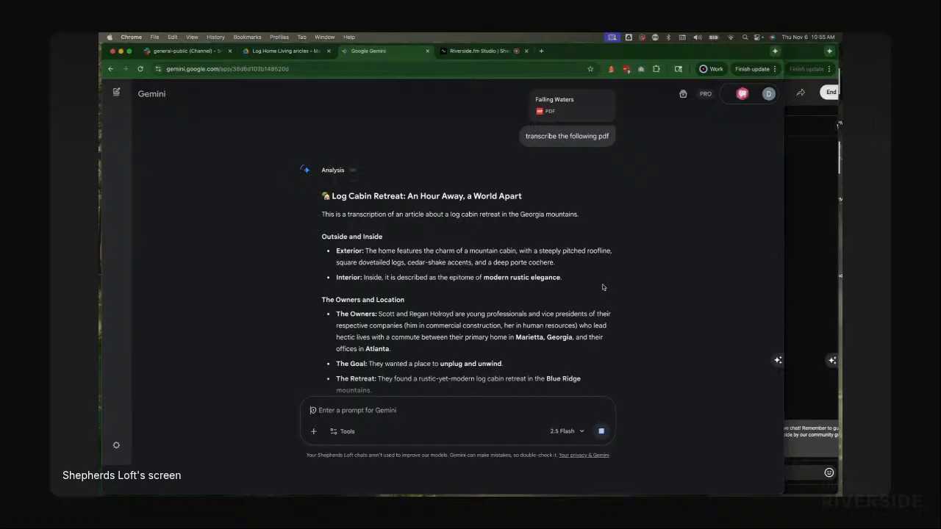
Step: Send the "please summarize the description of the article for the website" prompt in the same chat
{"action": "key", "text": "super+v"}
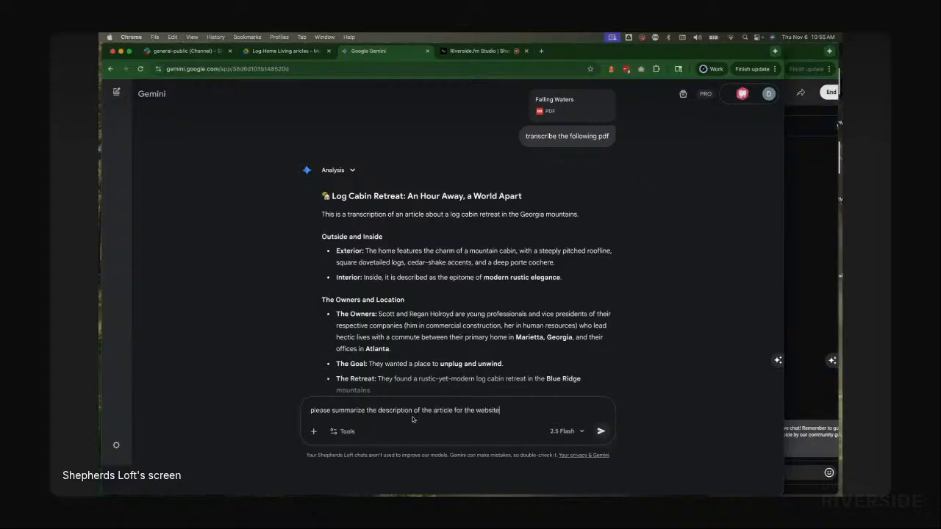
{"action": "scroll", "coordinate": [464, 301], "scroll_direction": "down", "scroll_amount": 15}
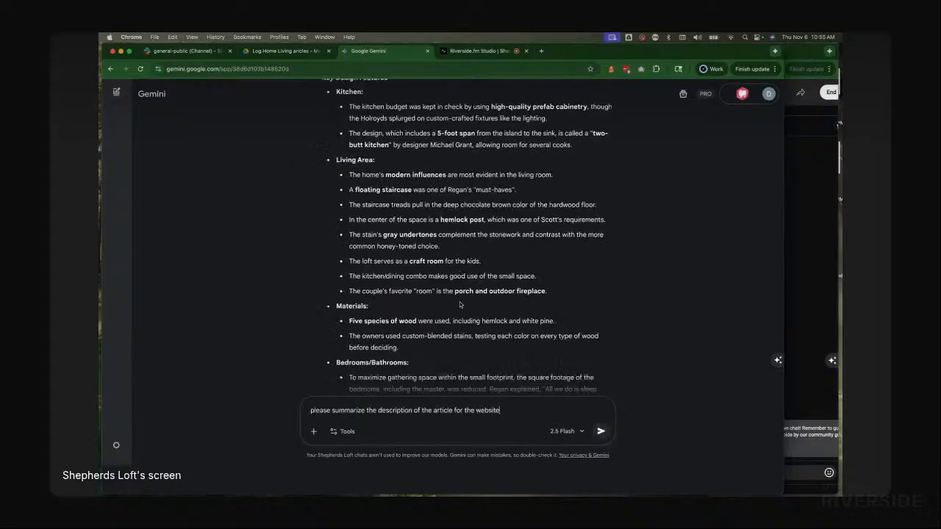
{"action": "left_click", "coordinate": [601, 430]}
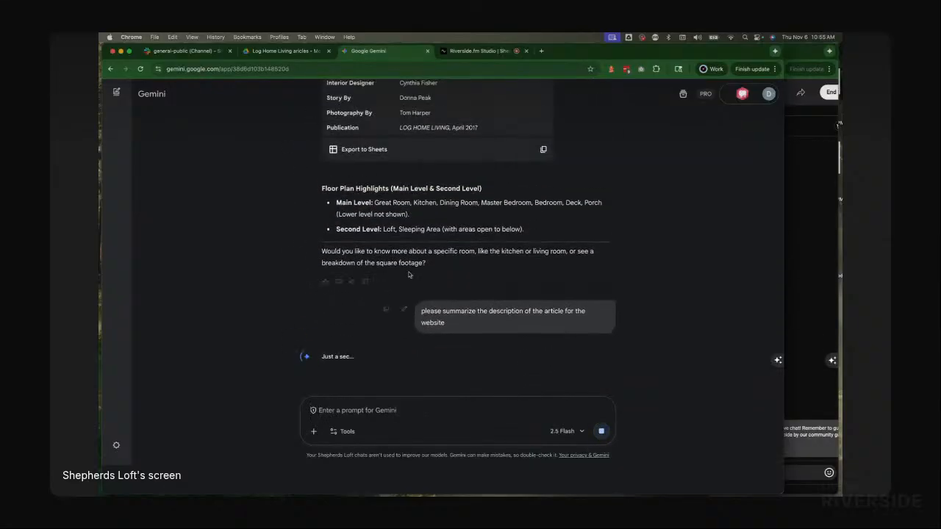
Step: Select Gemini's Falling Waters transcription and switch to the Log Home Living articles Drive tab
{"action": "scroll", "coordinate": [471, 277], "scroll_direction": "up", "scroll_amount": 3}
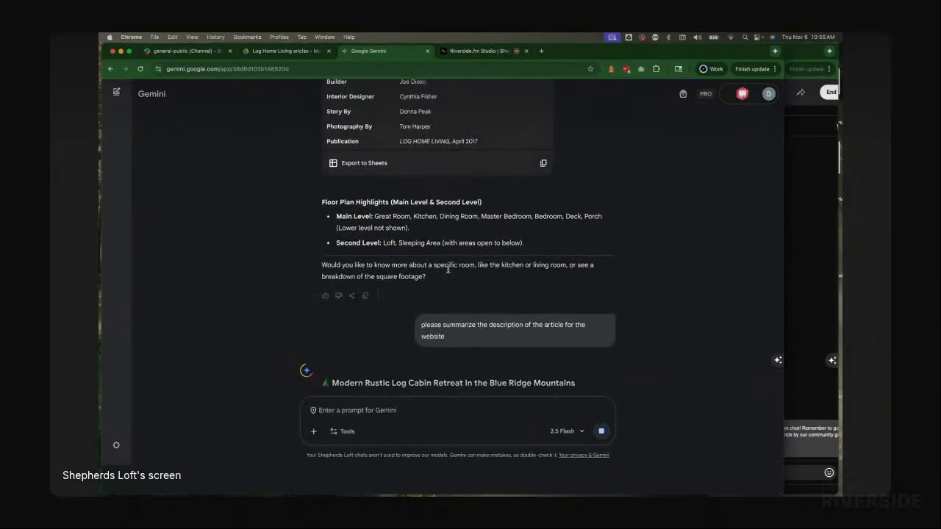
{"action": "left_click_drag", "start_coordinate": [531, 263], "coordinate": [332, 196]}
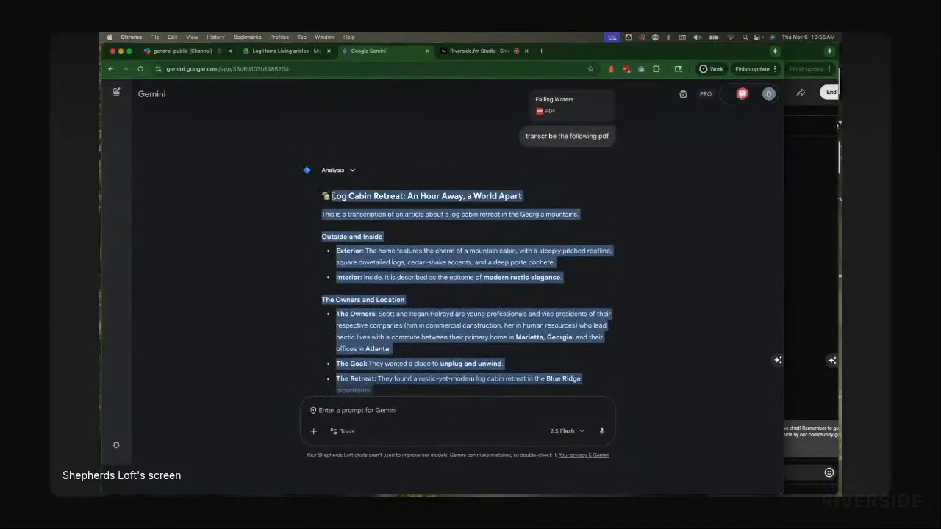
{"action": "left_click", "coordinate": [286, 52]}
{"action": "left_click", "coordinate": [370, 51]}
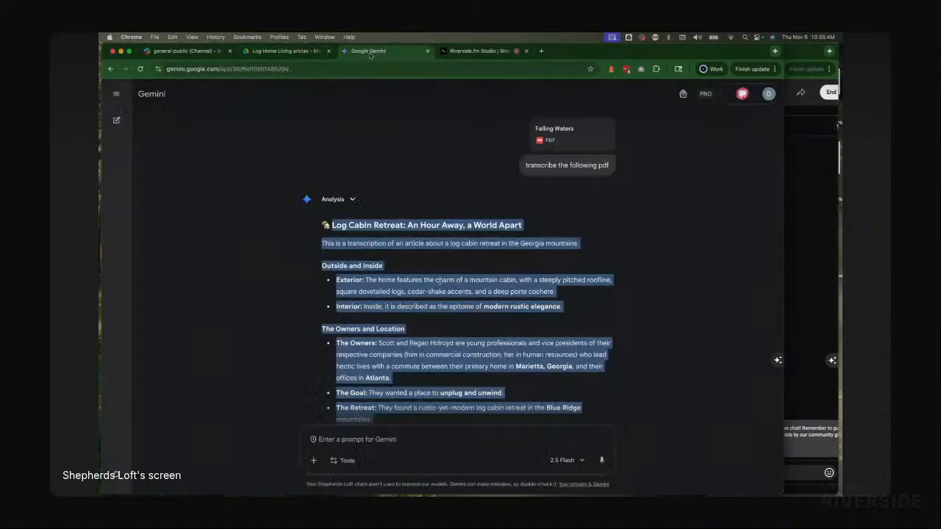
{"action": "left_click", "coordinate": [293, 52]}
Step: Create a new blank Google Doc in the Log Home Living articles folder
{"action": "key", "text": "super+Tab"}
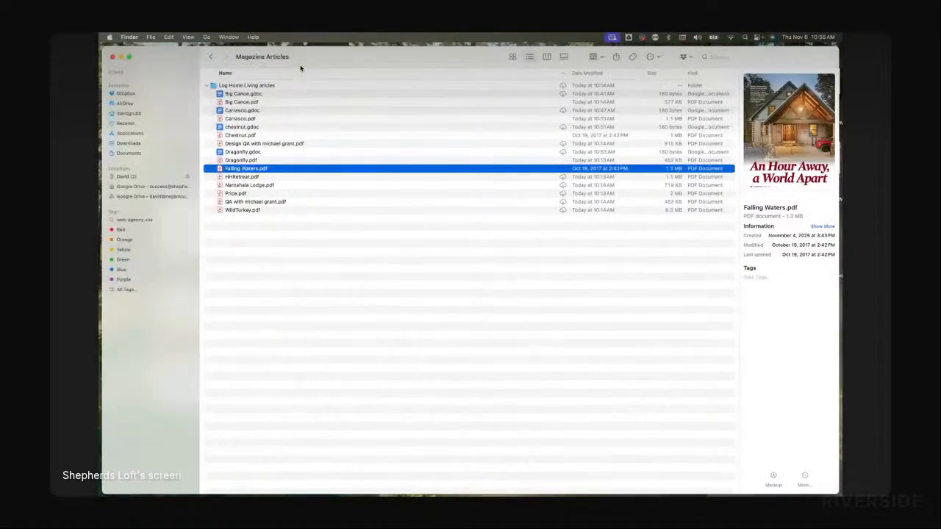
{"action": "key", "text": "super+Tab"}
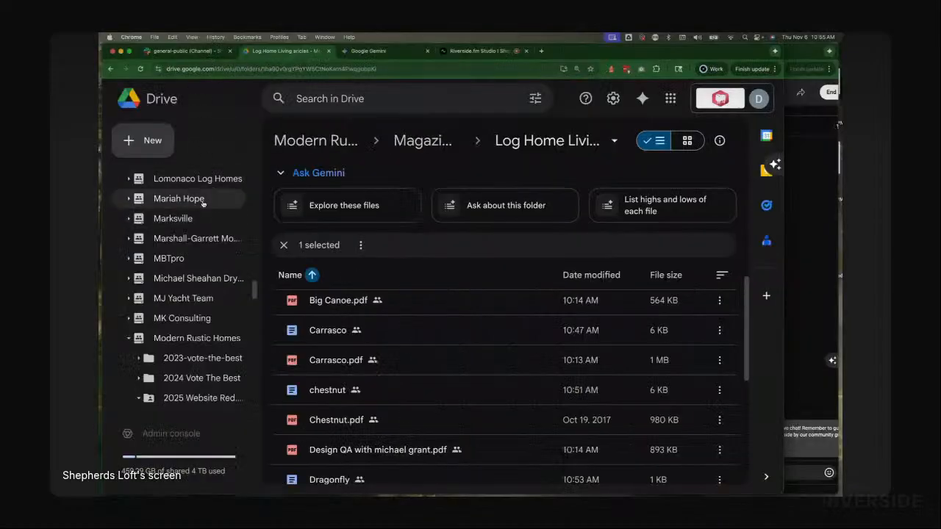
{"action": "left_click", "coordinate": [153, 142]}
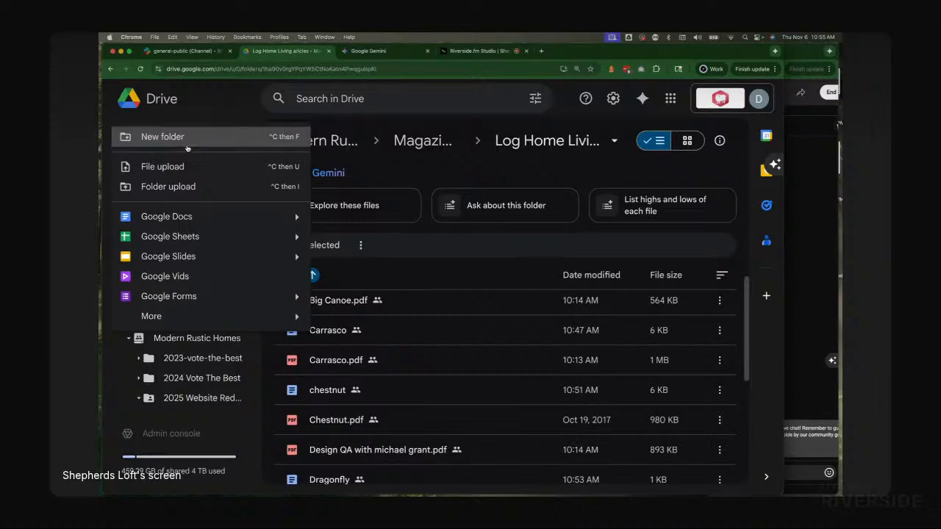
{"action": "left_click", "coordinate": [173, 217]}
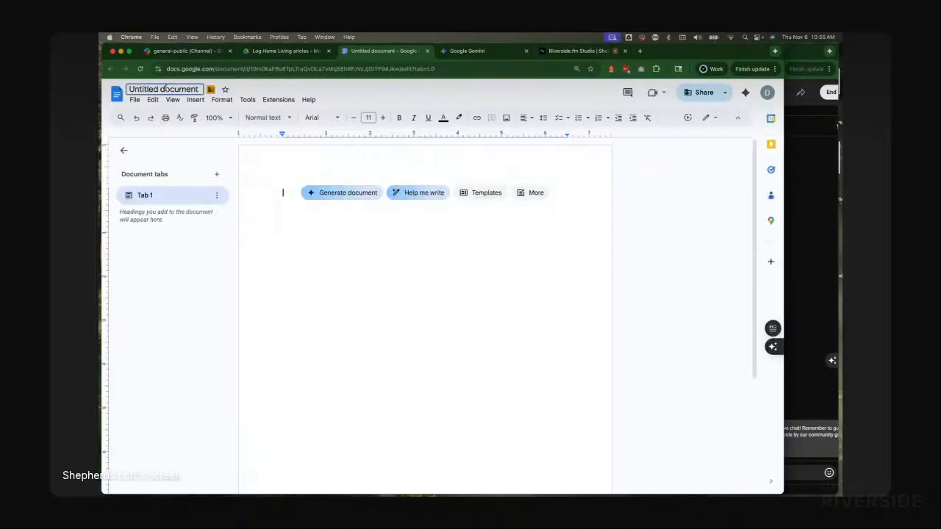
Step: Rename the new document as Falling Waters
{"action": "left_click", "coordinate": [166, 86]}
{"action": "key", "text": "BackSpace"}
{"action": "type", "text": "Fall"}
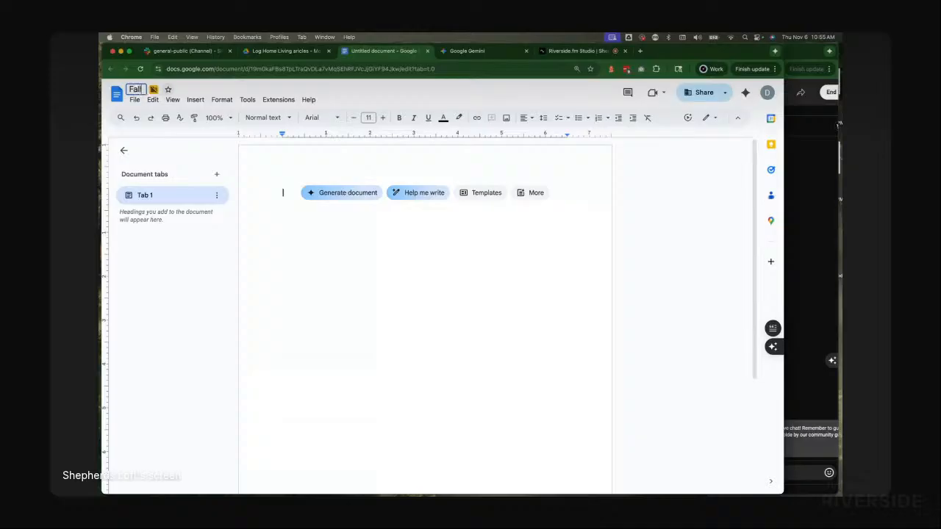
{"action": "type", "text": "ing Waters"}
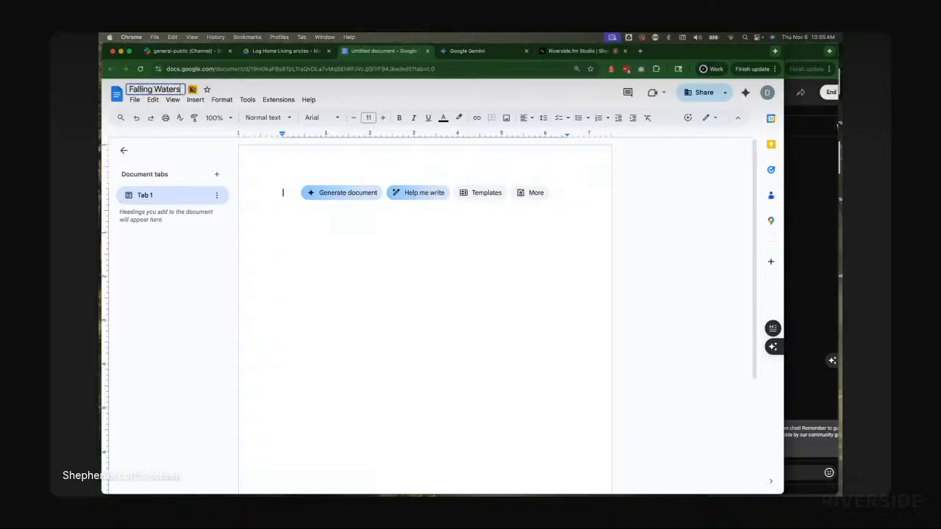
Step: Paste Gemini's Falling Waters transcription into the new document
{"action": "key", "text": "Return"}
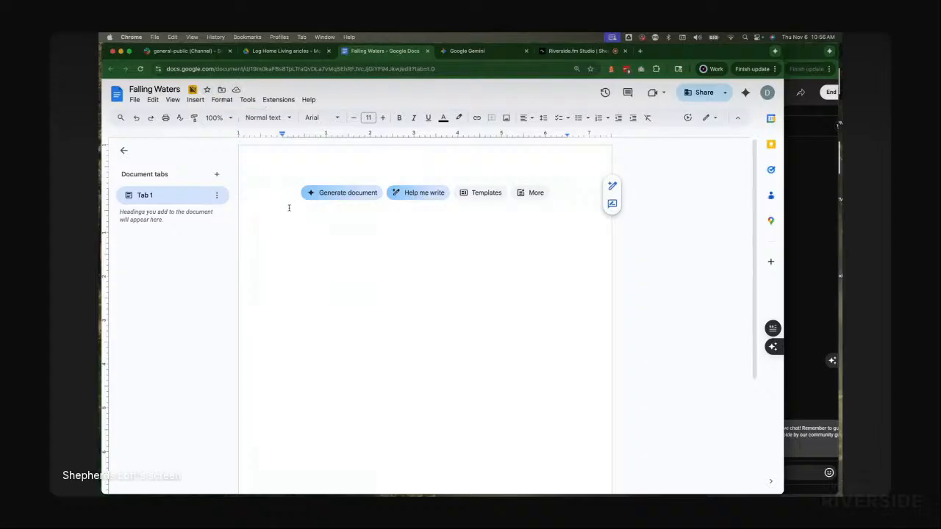
{"action": "key", "text": "super+v"}
{"action": "scroll", "coordinate": [383, 227], "scroll_direction": "up", "scroll_amount": 2}
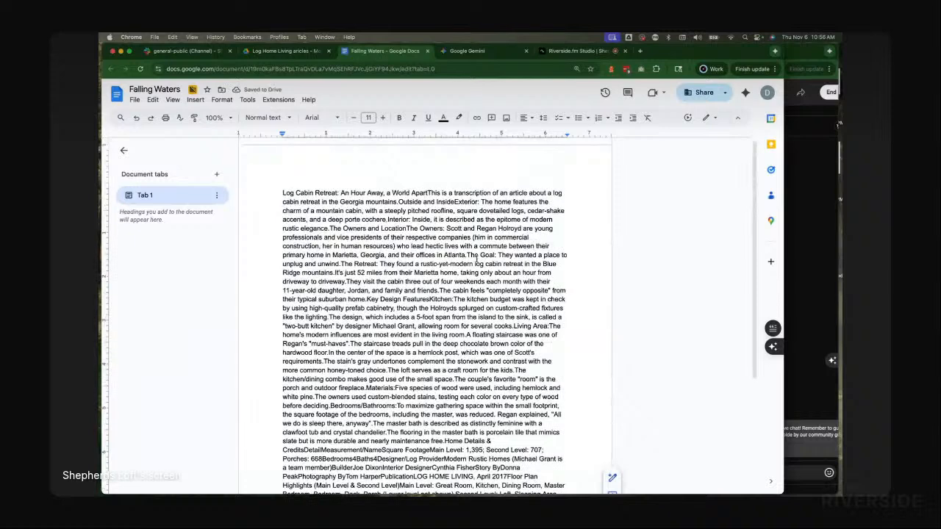
{"action": "scroll", "coordinate": [476, 258], "scroll_direction": "down", "scroll_amount": 5}
{"action": "scroll", "coordinate": [476, 258], "scroll_direction": "up", "scroll_amount": 1}
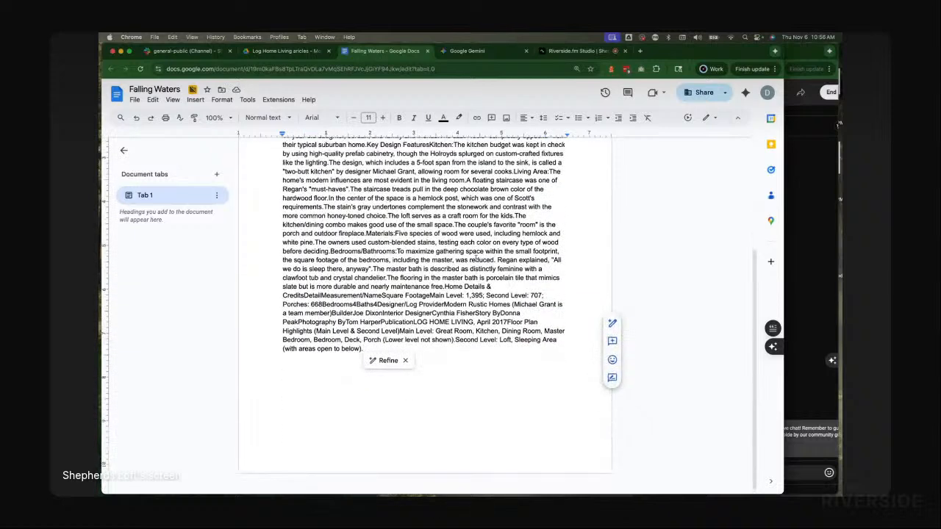
{"action": "scroll", "coordinate": [476, 259], "scroll_direction": "up", "scroll_amount": 5}
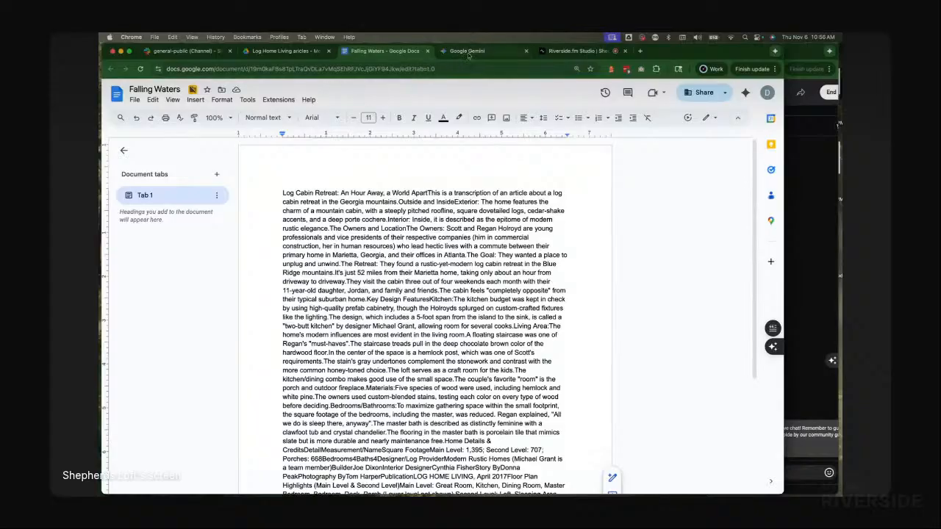
Step: Clear the document and paste the transcription again without formatting
{"action": "left_click", "coordinate": [469, 51]}
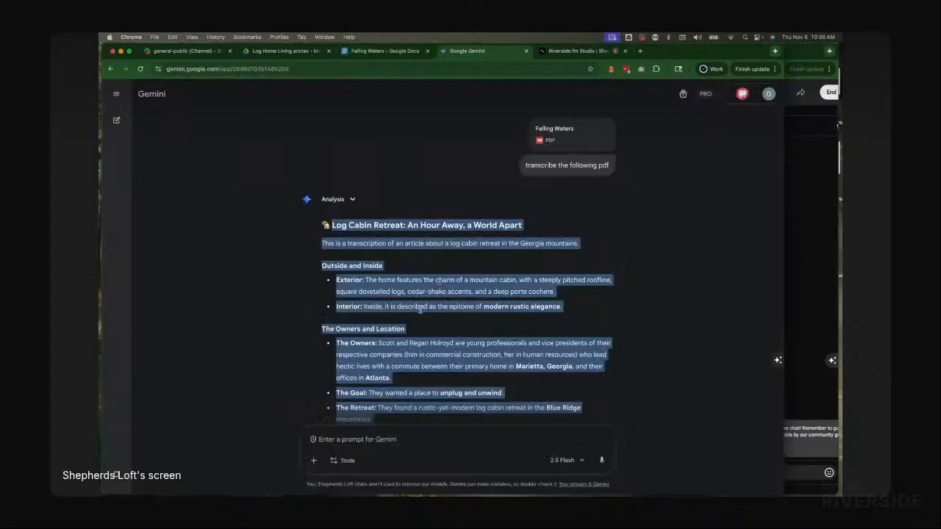
{"action": "scroll", "coordinate": [420, 309], "scroll_direction": "down", "scroll_amount": 8}
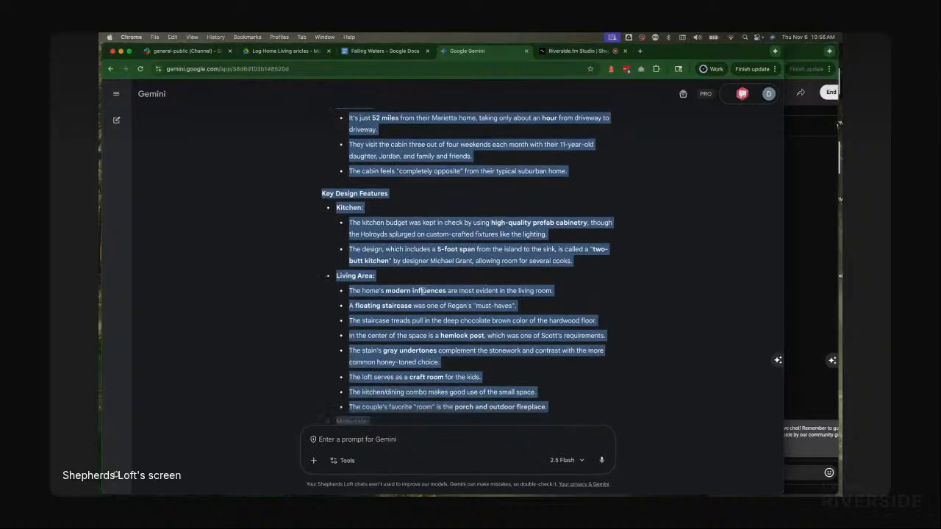
{"action": "scroll", "coordinate": [423, 290], "scroll_direction": "down", "scroll_amount": 3}
{"action": "scroll", "coordinate": [423, 290], "scroll_direction": "up", "scroll_amount": 2}
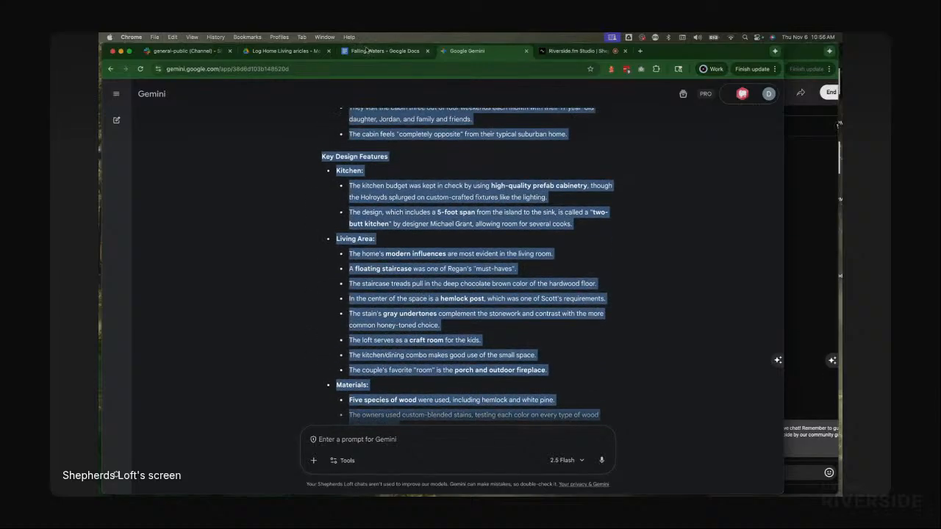
{"action": "left_click", "coordinate": [379, 52]}
{"action": "key", "text": "super+a"}
{"action": "key", "text": "BackSpace"}
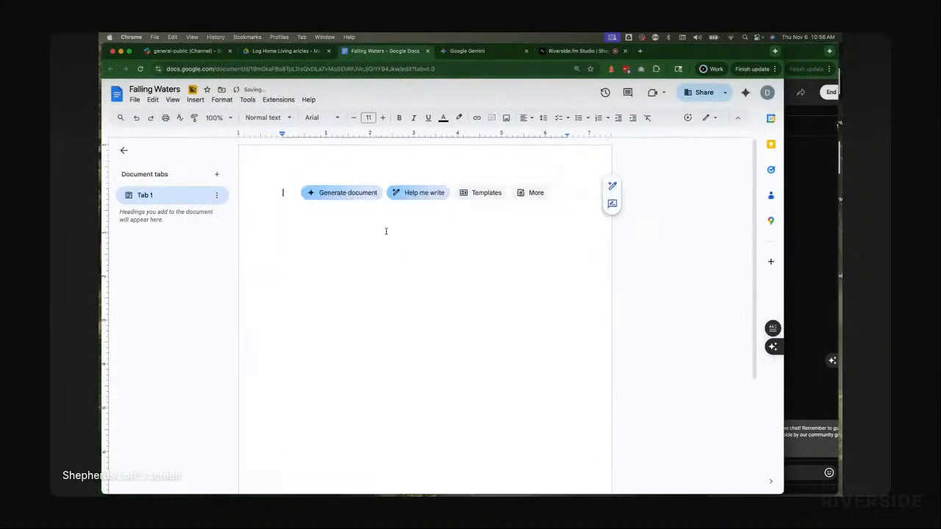
{"action": "right_click", "coordinate": [283, 202]}
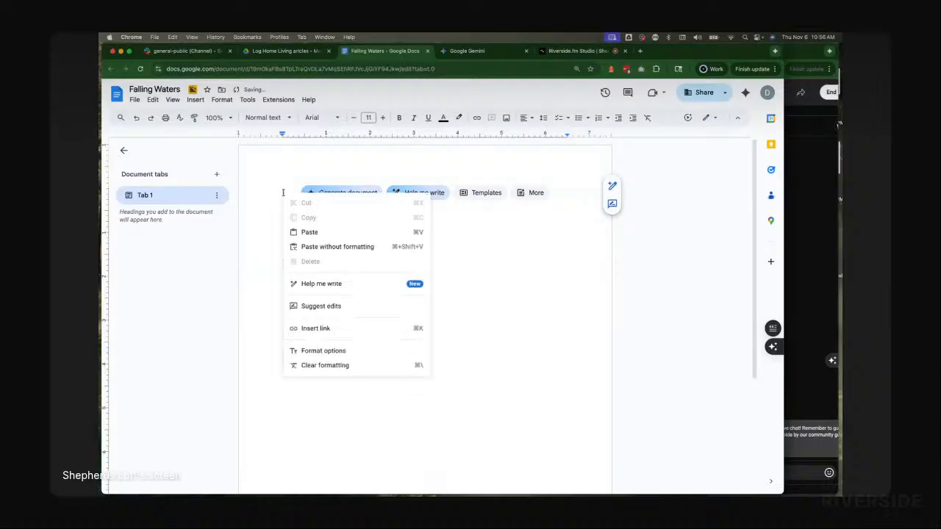
{"action": "left_click", "coordinate": [337, 247]}
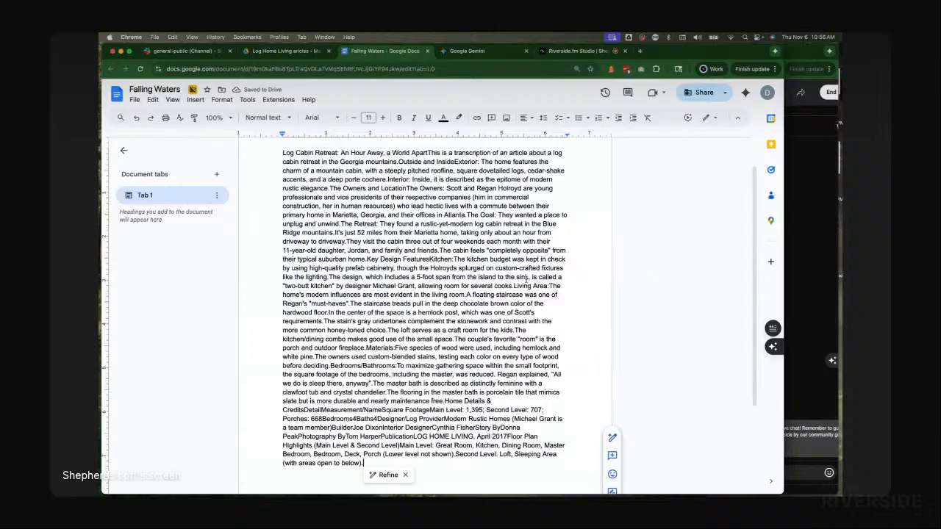
Step: Split the article title onto its own line with a blank line after it and prefix it with "Full Article:"
{"action": "scroll", "coordinate": [296, 164], "scroll_direction": "up", "scroll_amount": 2}
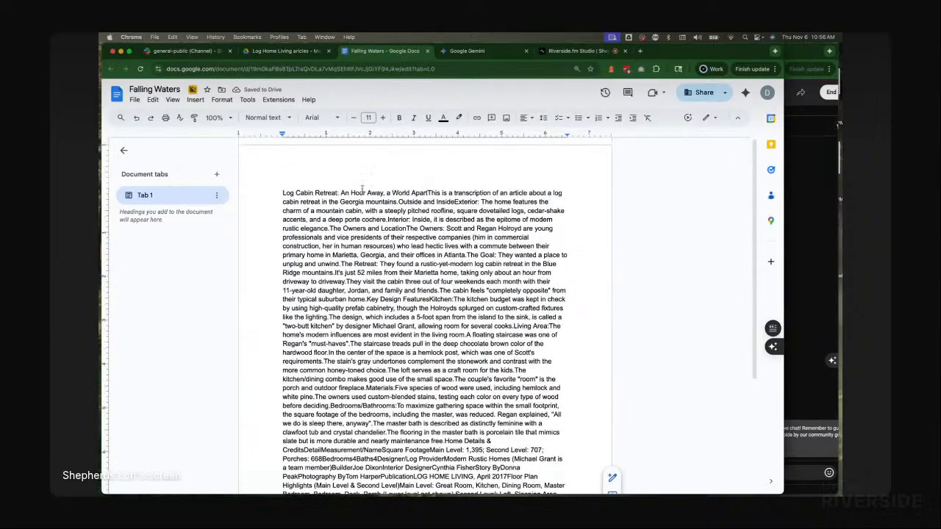
{"action": "left_click", "coordinate": [428, 192]}
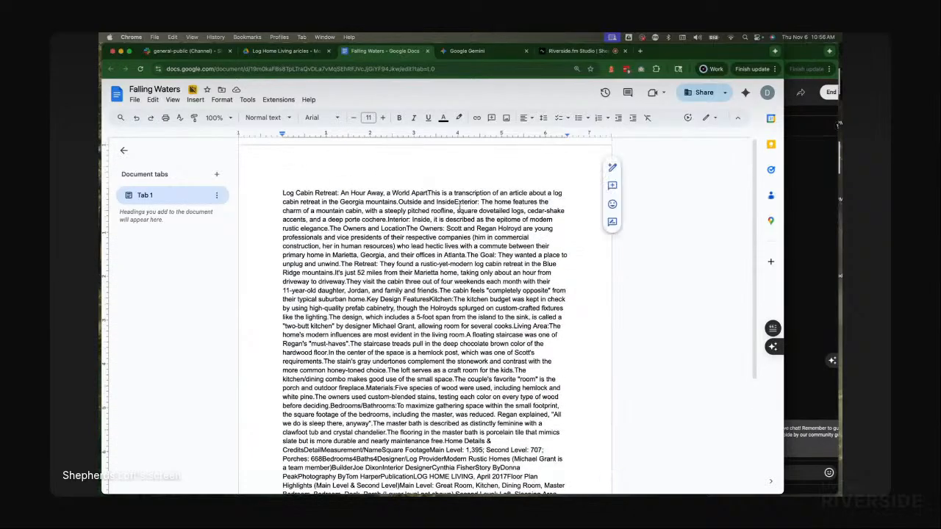
{"action": "key", "text": "Return"}
{"action": "key", "text": "Return"}
{"action": "left_click", "coordinate": [278, 192]}
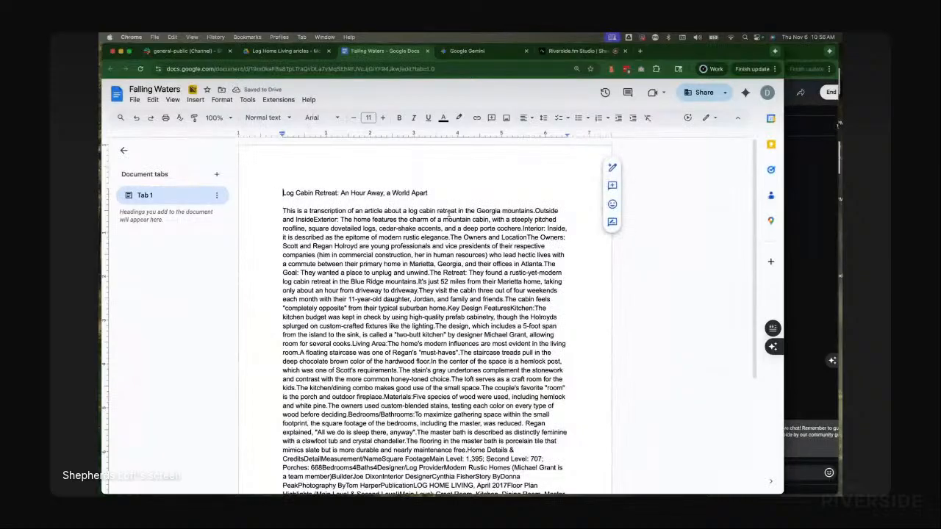
{"action": "type", "text": "Full Arti"}
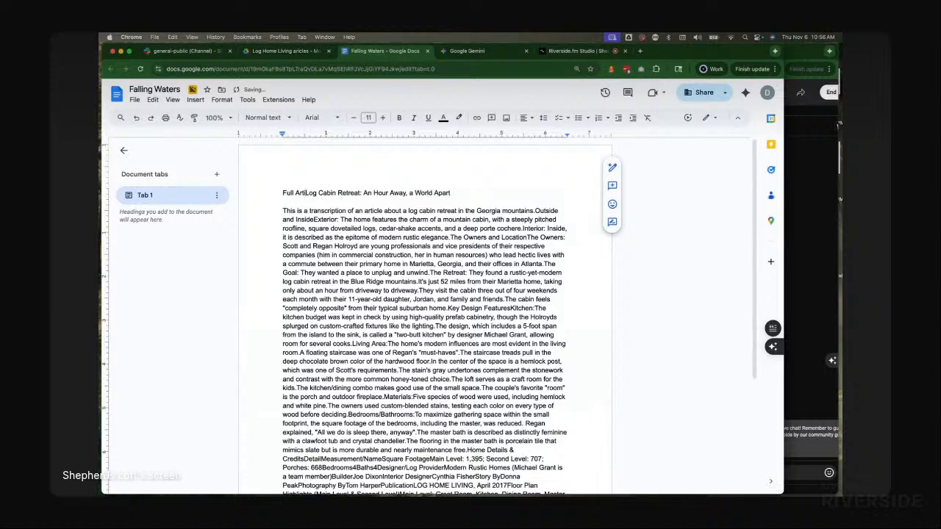
{"action": "type", "text": "cle:"}
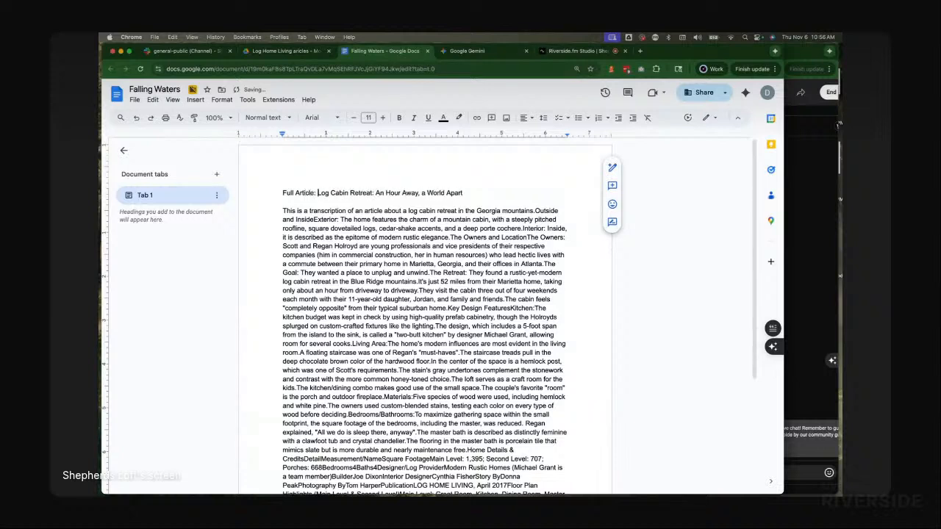
Step: Insert an empty line above the title and apply Heading 1 to the Full Article title
{"action": "left_click_drag", "start_coordinate": [283, 194], "coordinate": [470, 198]}
{"action": "triple_click", "coordinate": [381, 192]}
{"action": "left_click", "coordinate": [382, 174]}
{"action": "key", "text": "Return"}
{"action": "key", "text": "Up"}
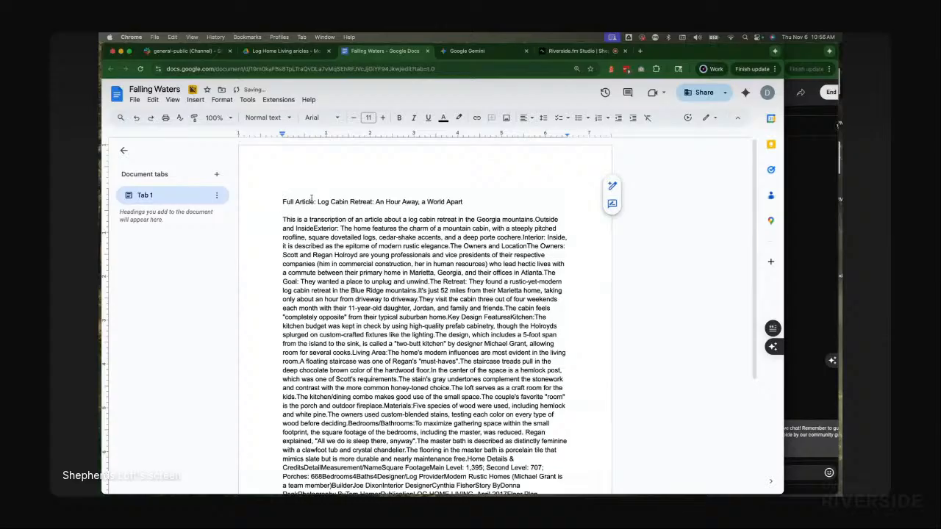
{"action": "triple_click", "coordinate": [312, 201]}
{"action": "left_click", "coordinate": [263, 117]}
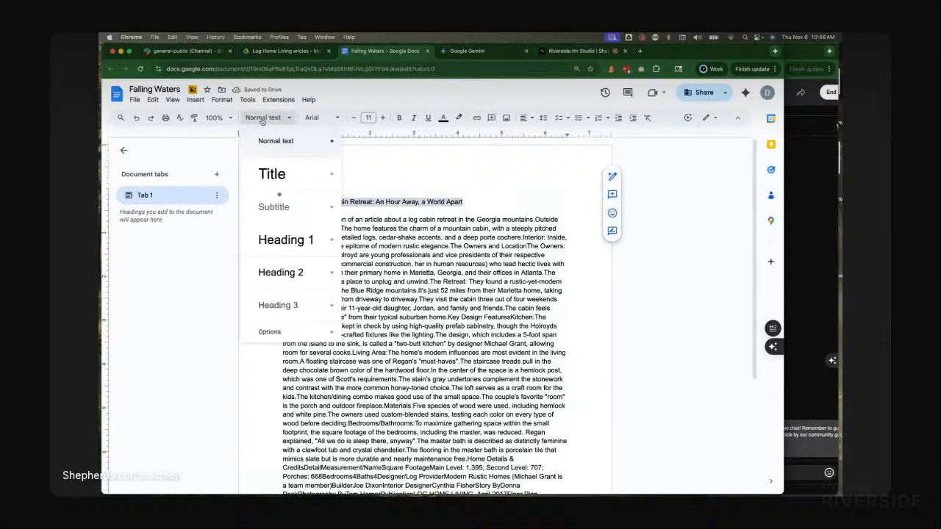
{"action": "left_click", "coordinate": [288, 239]}
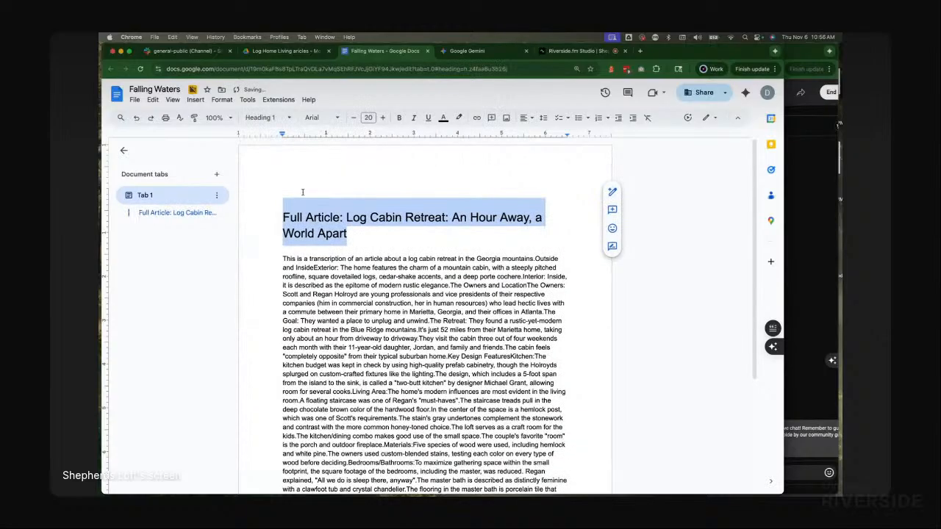
{"action": "left_click", "coordinate": [303, 191]}
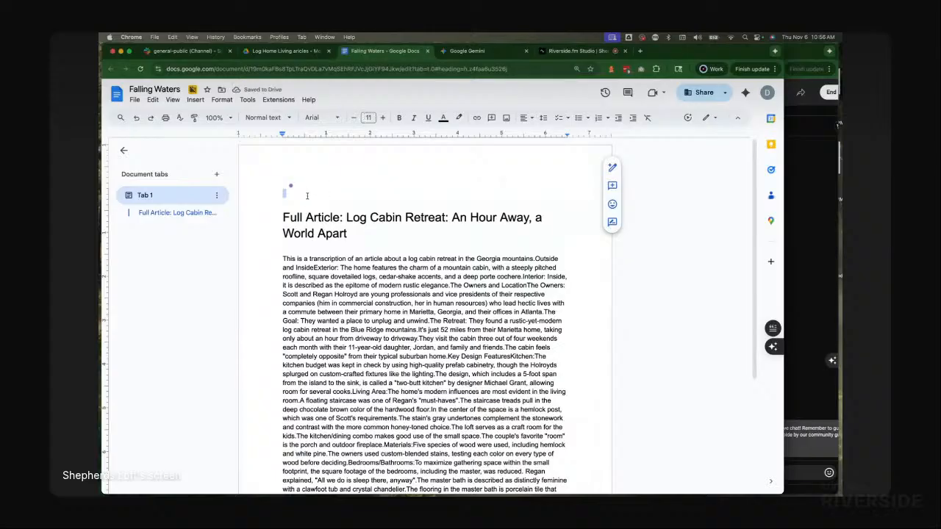
Step: Copy Gemini's website summary and paste it at the top of the document
{"action": "left_click", "coordinate": [473, 52]}
{"action": "scroll", "coordinate": [420, 353], "scroll_direction": "down", "scroll_amount": 10}
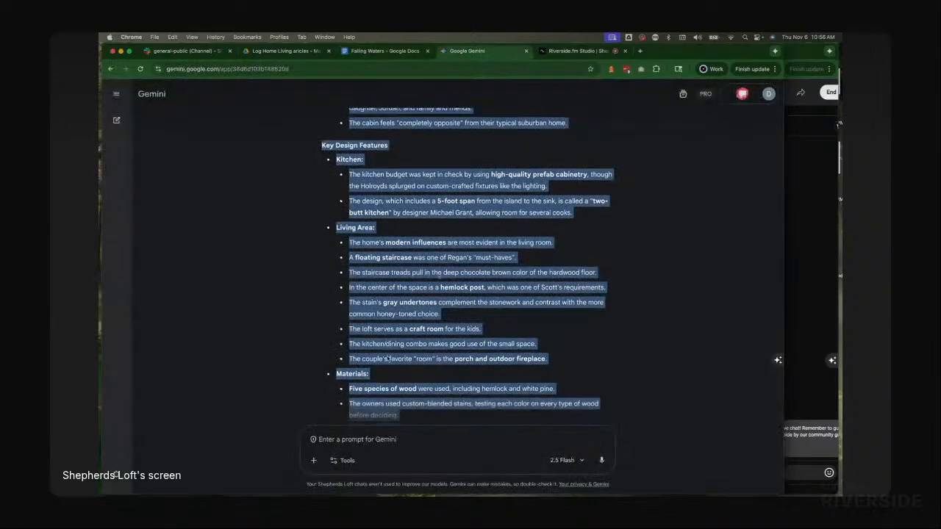
{"action": "scroll", "coordinate": [390, 157], "scroll_direction": "up", "scroll_amount": 6}
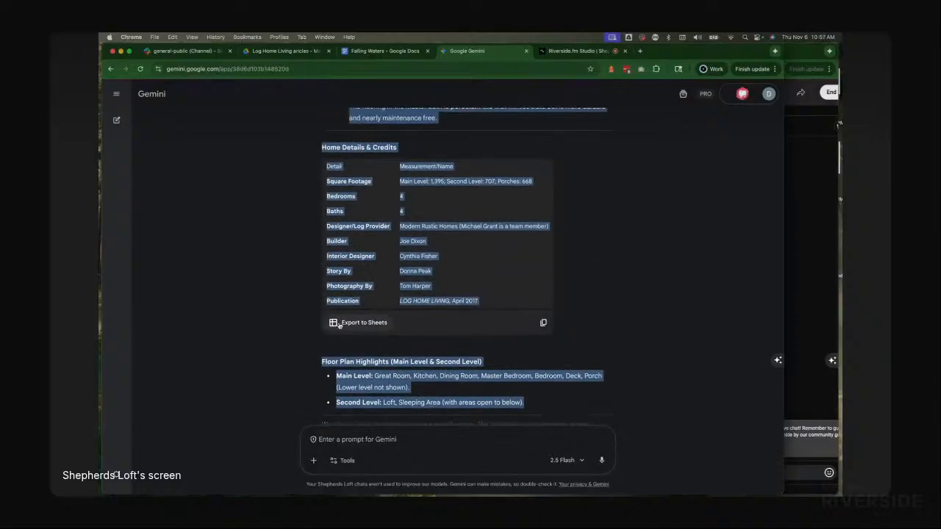
{"action": "scroll", "coordinate": [348, 324], "scroll_direction": "down", "scroll_amount": 10}
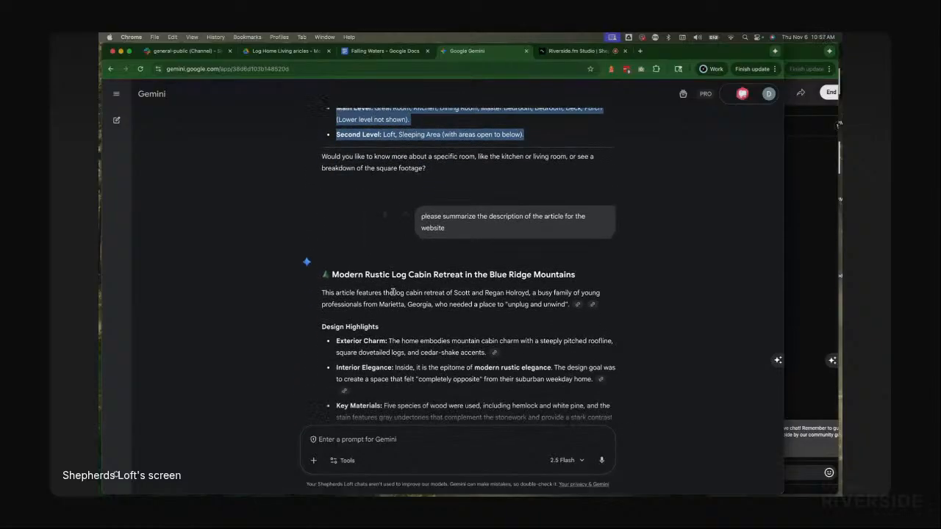
{"action": "left_click_drag", "start_coordinate": [331, 194], "coordinate": [492, 341]}
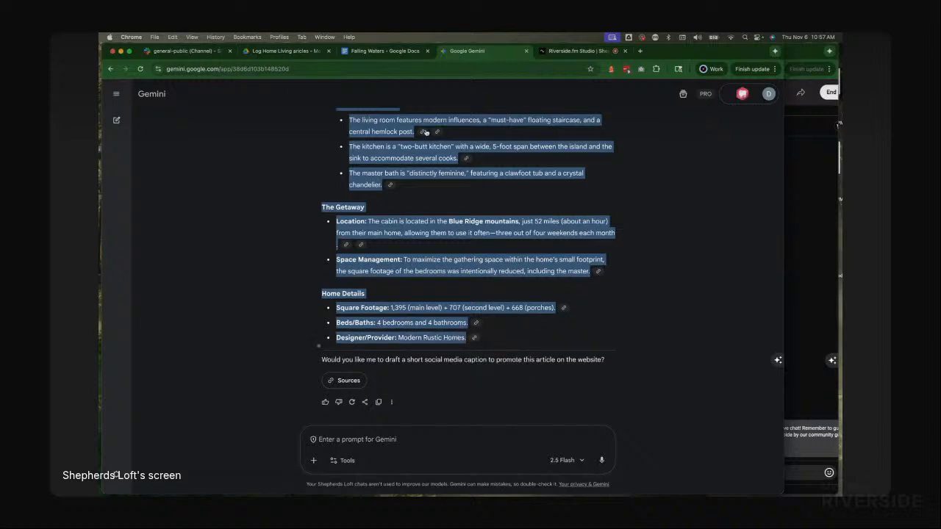
{"action": "left_click", "coordinate": [390, 51]}
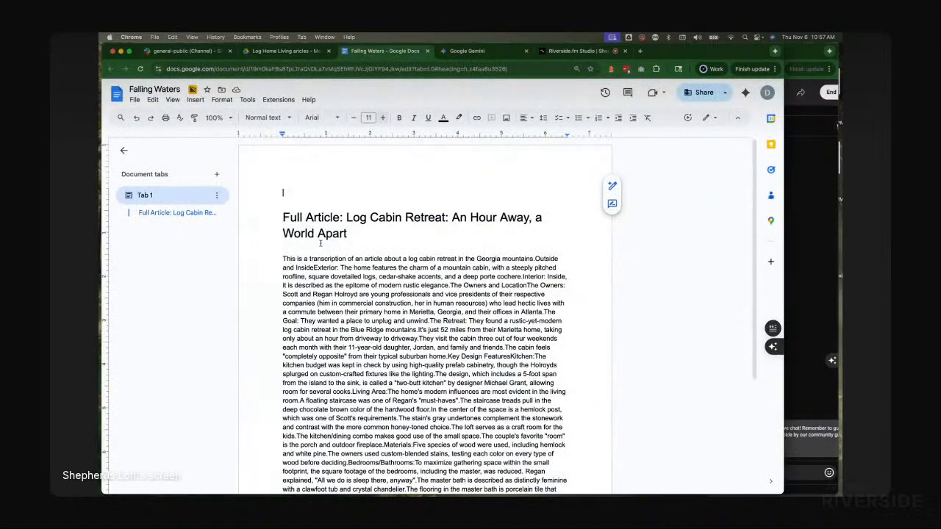
{"action": "left_click", "coordinate": [289, 196]}
{"action": "key", "text": "cmd+v"}
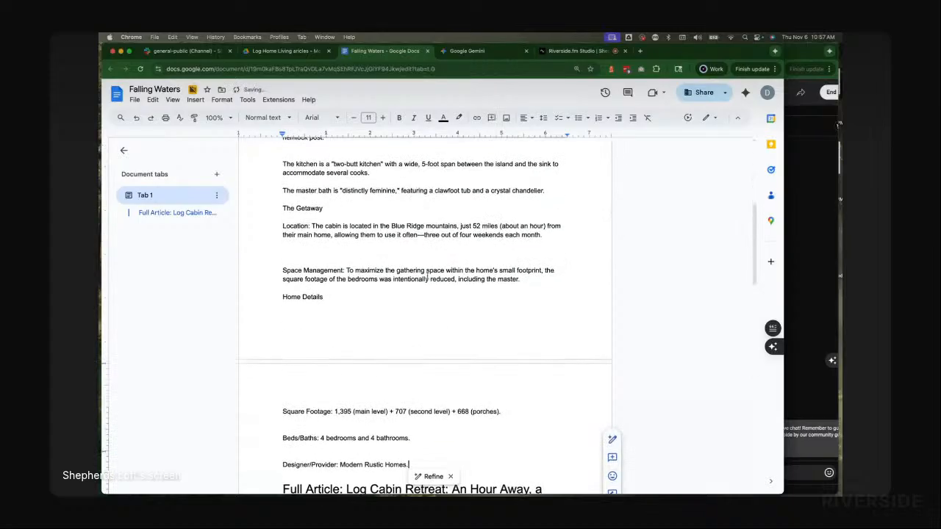
Step: Put the summary's title on its own line and prefix it with "Summary:"
{"action": "scroll", "coordinate": [429, 276], "scroll_direction": "up", "scroll_amount": 4}
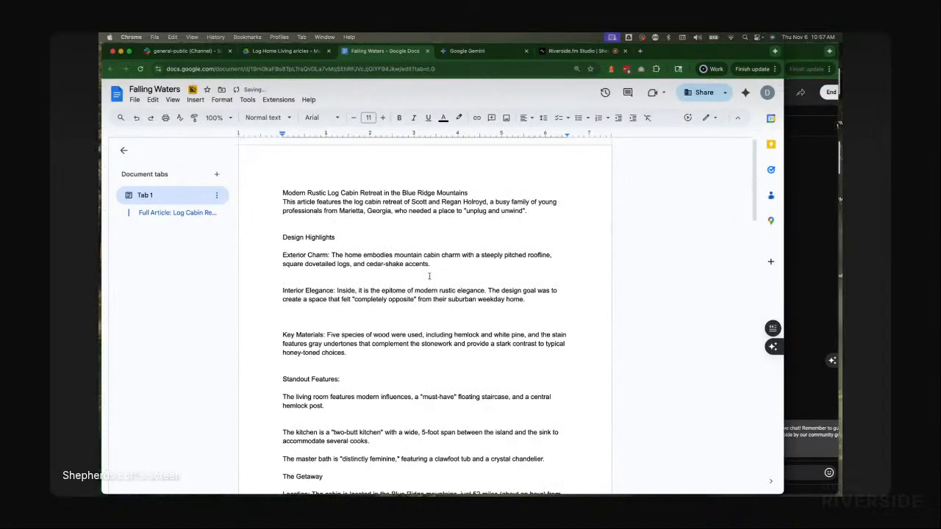
{"action": "left_click", "coordinate": [500, 193]}
{"action": "key", "text": "Return"}
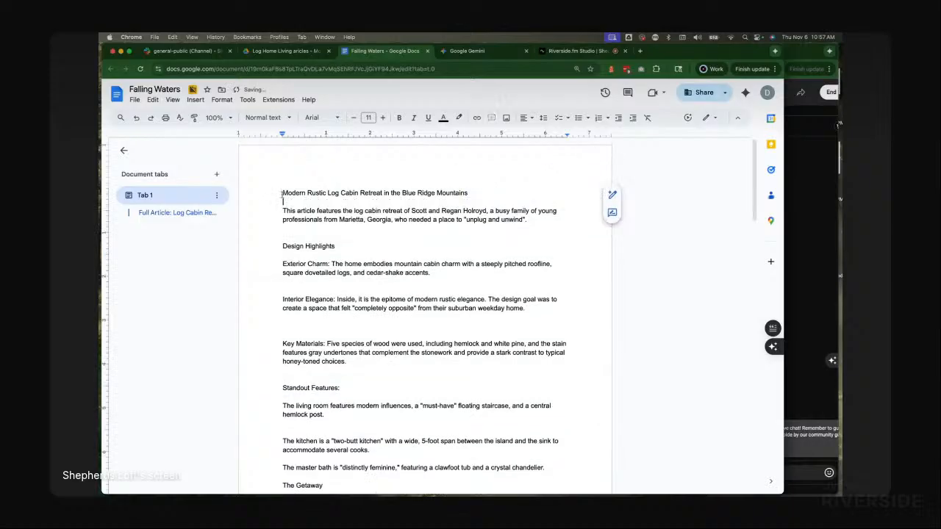
{"action": "left_click", "coordinate": [283, 193]}
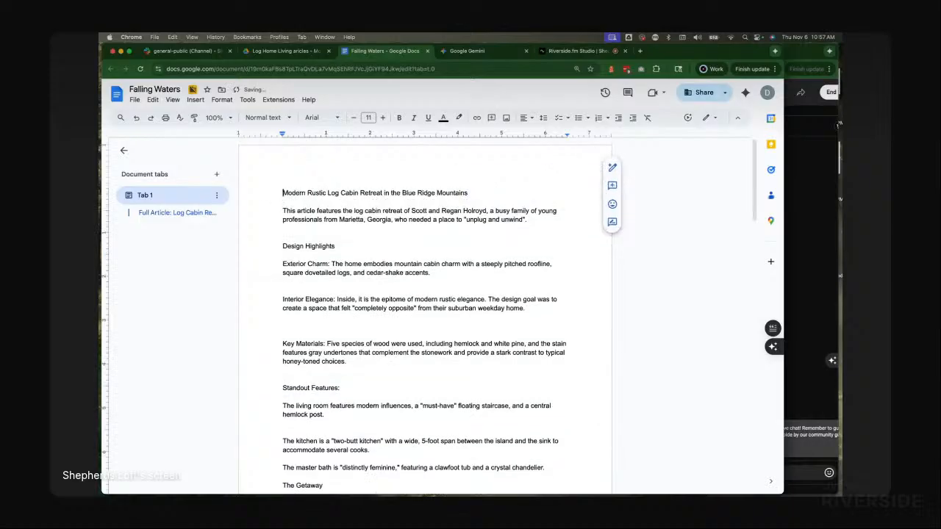
{"action": "type", "text": "Summary:"}
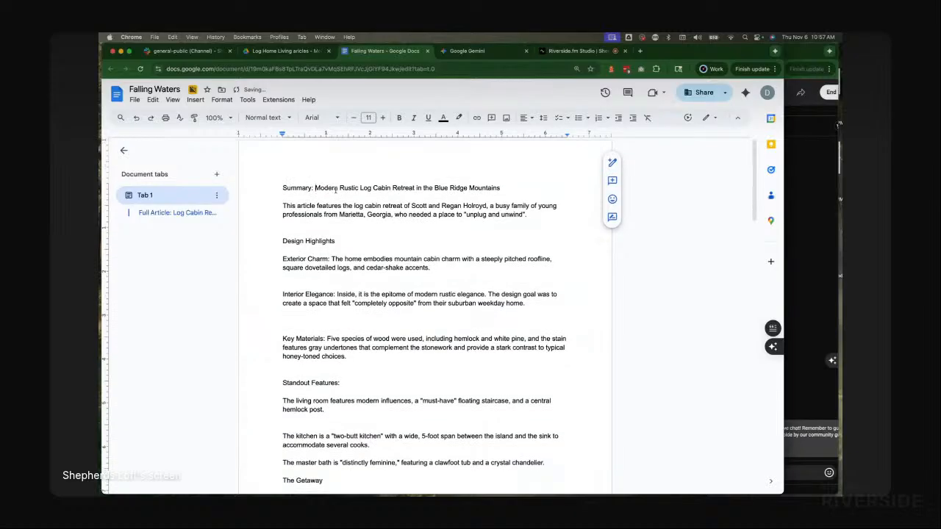
Step: Apply Heading 1 to the Summary title line
{"action": "triple_click", "coordinate": [294, 187]}
{"action": "left_click", "coordinate": [265, 117]}
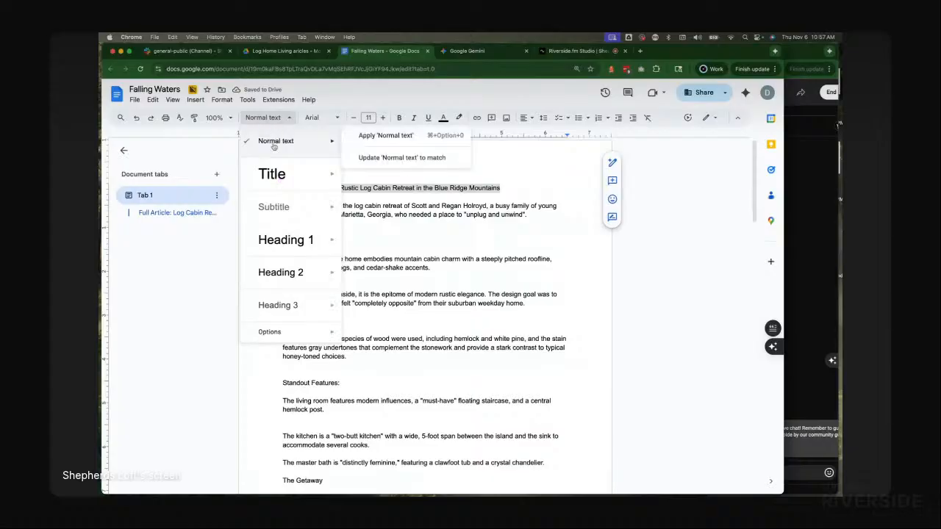
{"action": "mouse_move", "coordinate": [270, 242]}
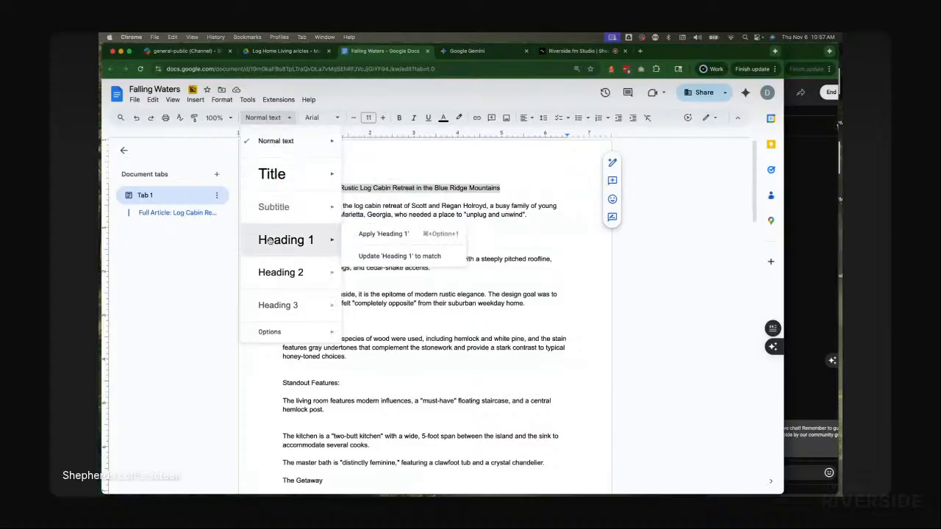
{"action": "left_click", "coordinate": [270, 242]}
{"action": "left_click", "coordinate": [456, 225]}
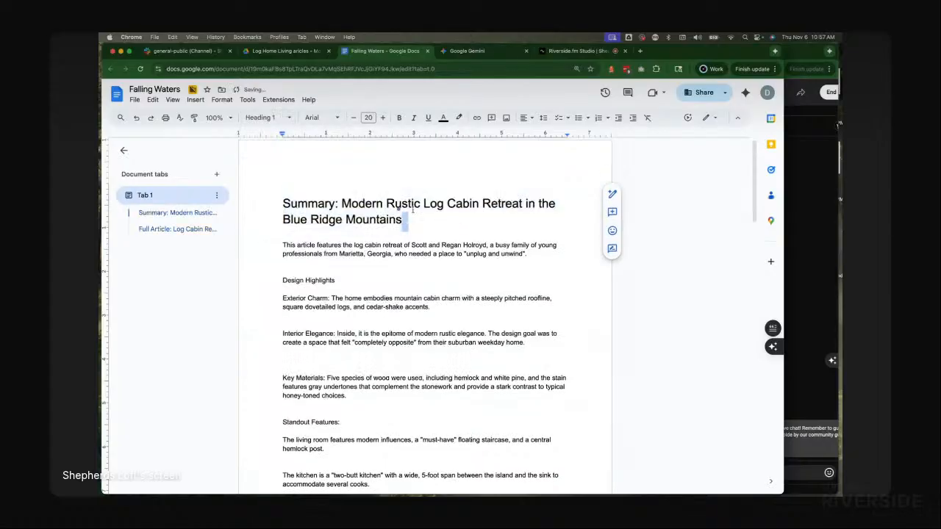
{"action": "left_click", "coordinate": [309, 177]}
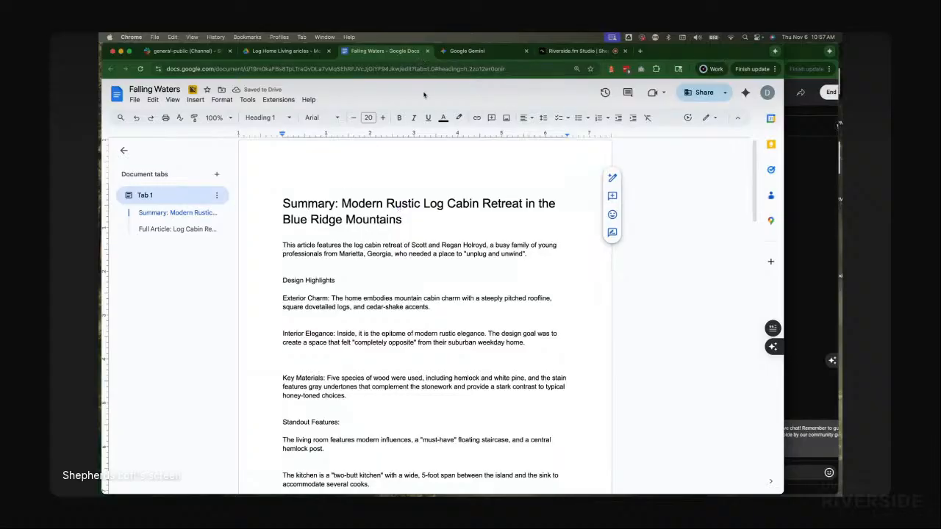
Step: Close the Falling Waters document and start a new Gemini chat
{"action": "key", "text": "super+w"}
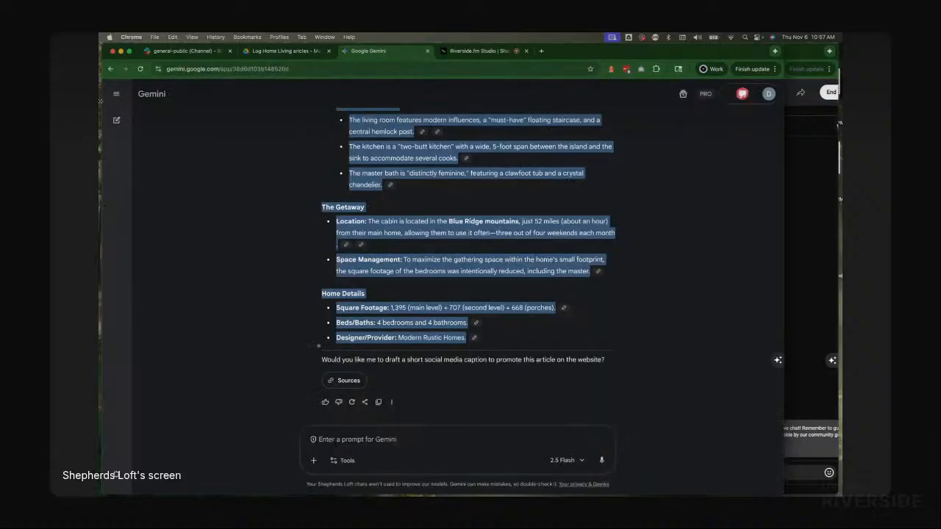
{"action": "left_click", "coordinate": [117, 121]}
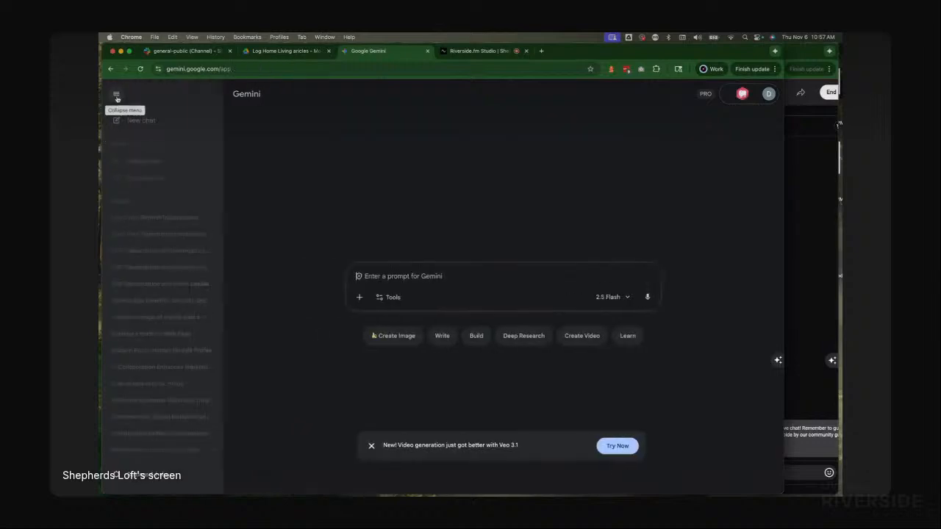
Step: Preview the HHRetreat.pdf magazine article pages in Finder
{"action": "key", "text": "super+Tab"}
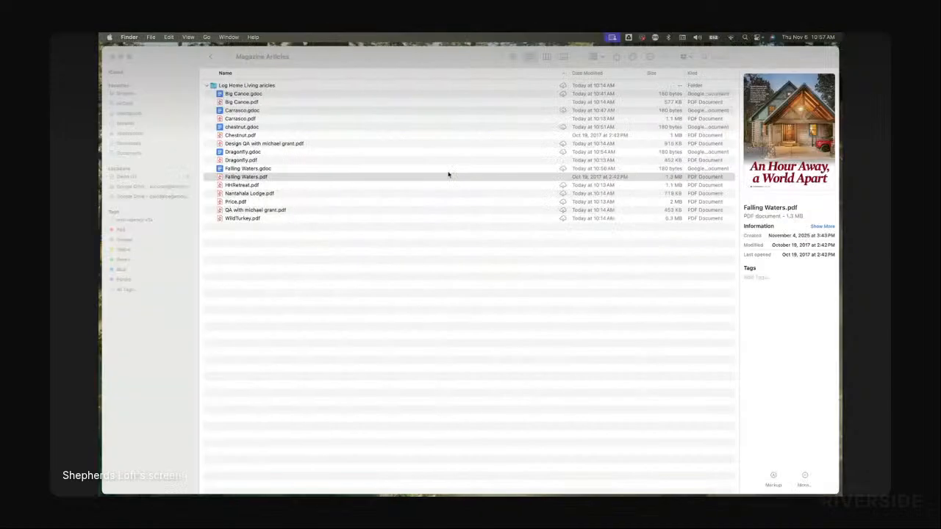
{"action": "left_click", "coordinate": [238, 186]}
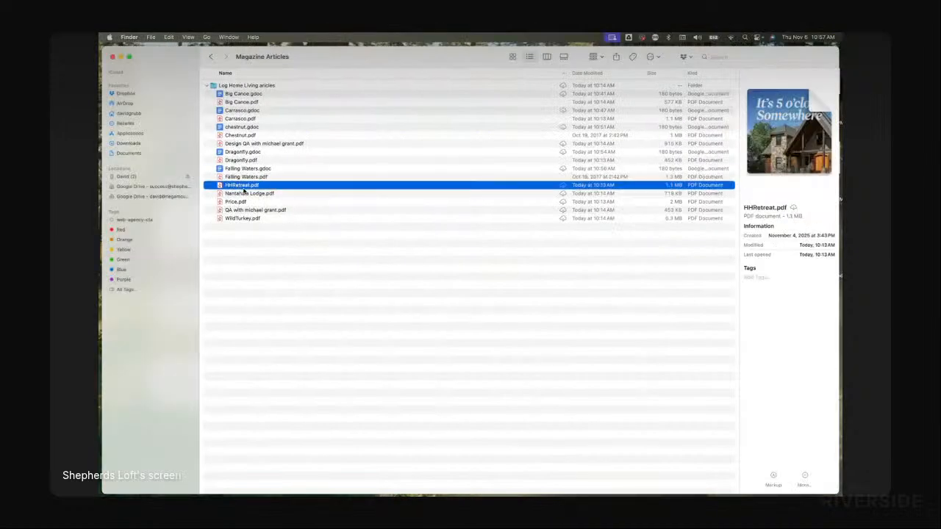
{"action": "key", "text": "space"}
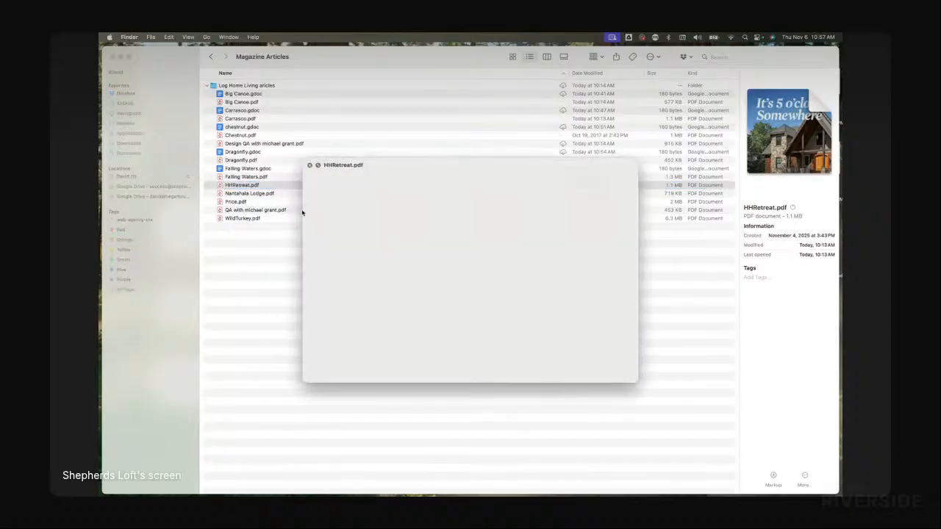
{"action": "scroll", "coordinate": [511, 276], "scroll_direction": "down", "scroll_amount": 15}
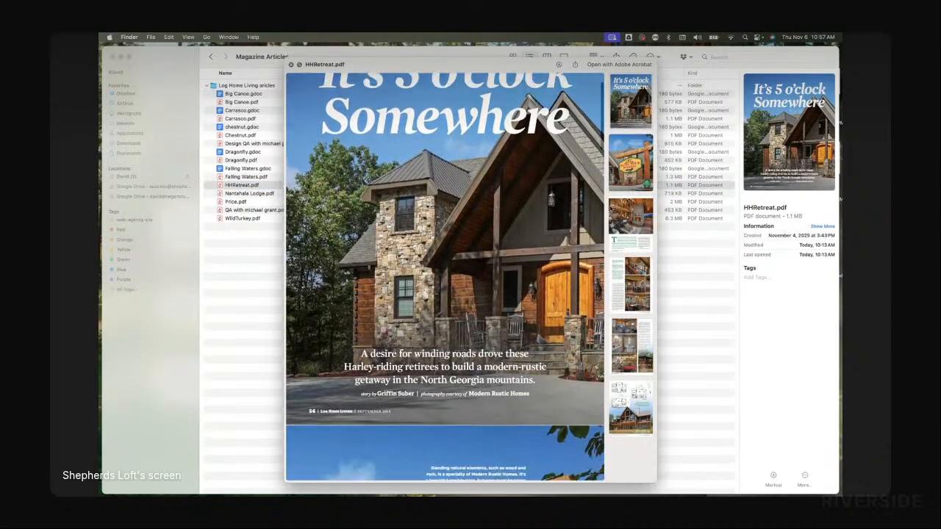
{"action": "scroll", "coordinate": [597, 248], "scroll_direction": "down", "scroll_amount": 10}
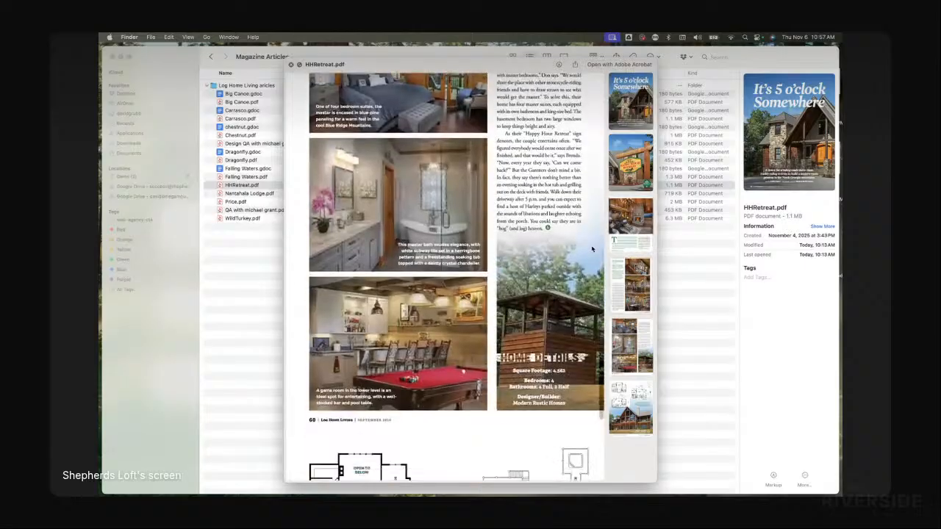
{"action": "left_click", "coordinate": [291, 64]}
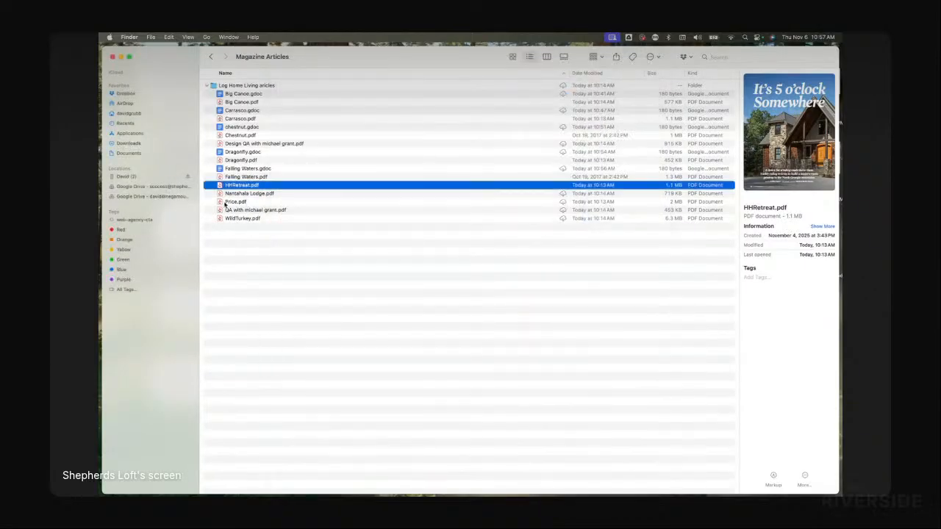
Step: Try to attach HHRetreat.pdf to the new Gemini chat and send the prompt "transcribe the following pdf"
{"action": "left_click_drag", "start_coordinate": [232, 187], "coordinate": [420, 275]}
{"action": "key", "text": "super+Tab"}
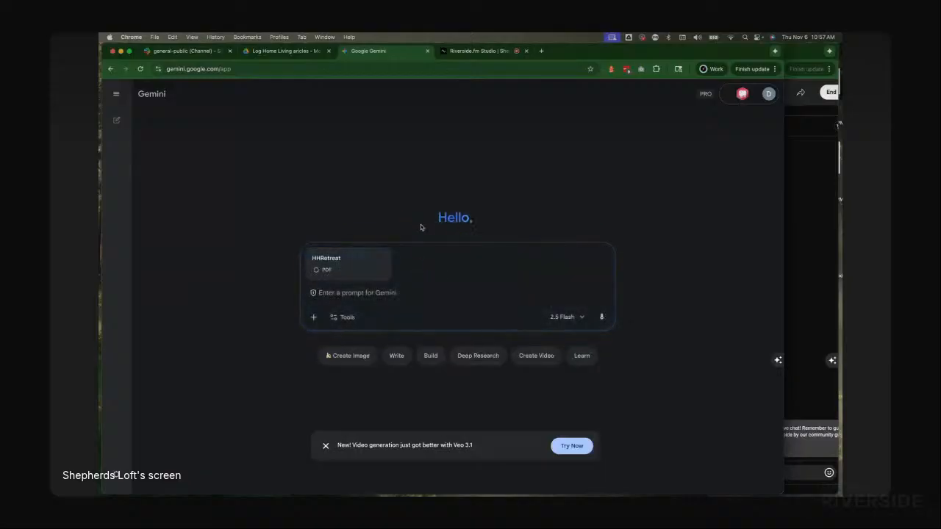
{"action": "key", "text": "super+Tab"}
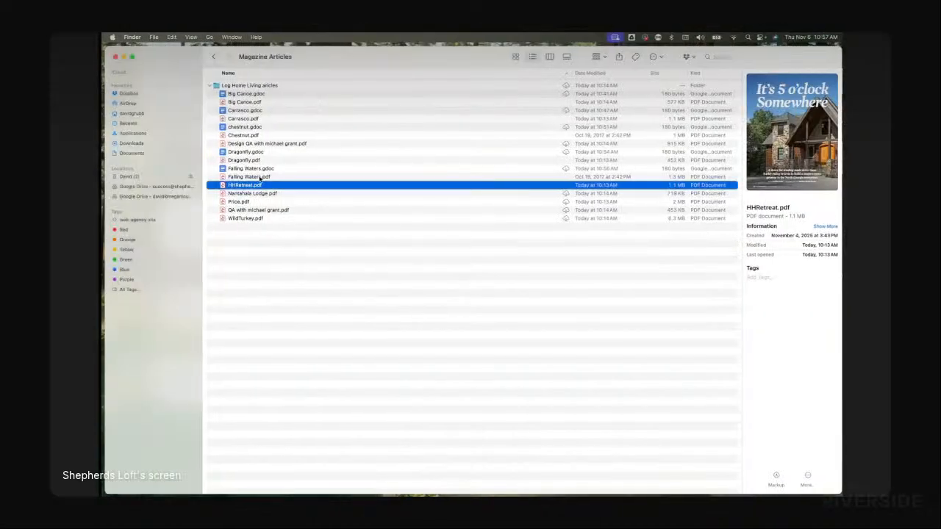
{"action": "key", "text": "super+Tab"}
{"action": "key", "text": "super+Tab"}
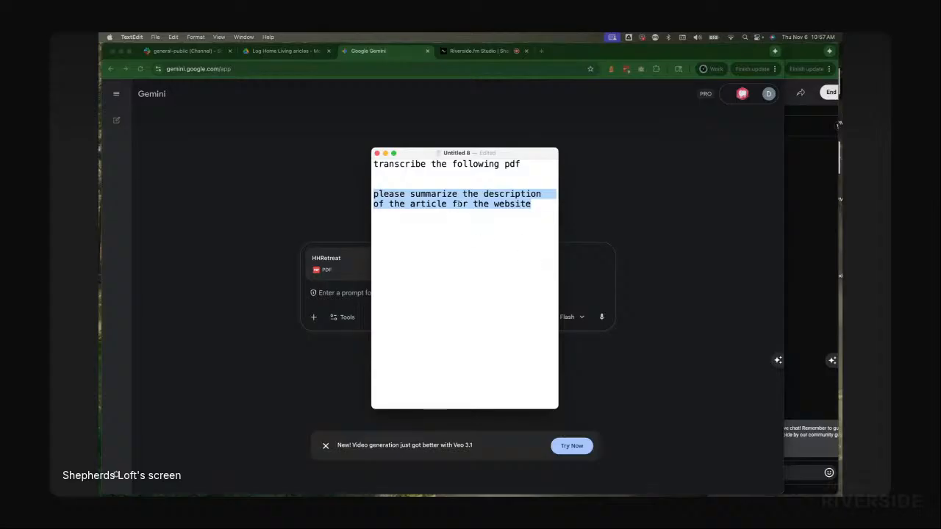
{"action": "triple_click", "coordinate": [427, 165]}
{"action": "key", "text": "super+c"}
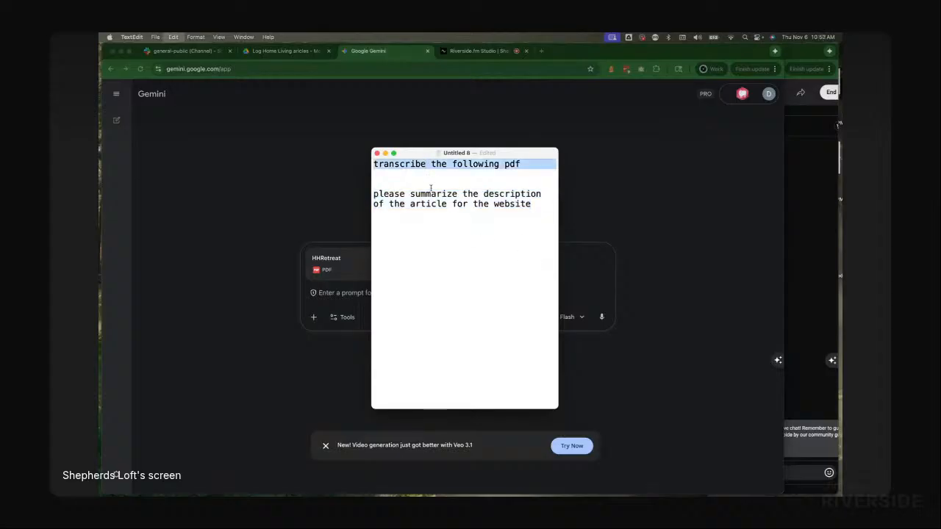
{"action": "key", "text": "super+Tab"}
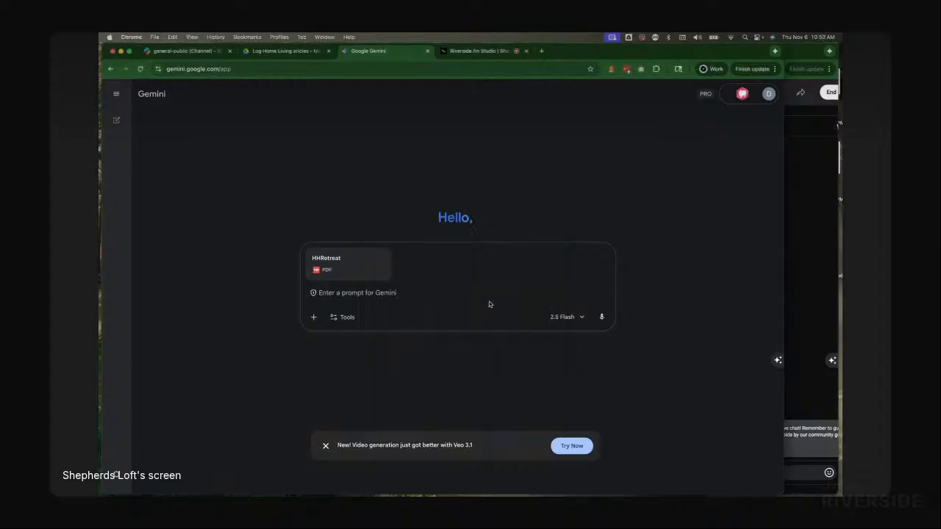
{"action": "key", "text": "super+v"}
{"action": "left_click", "coordinate": [600, 316]}
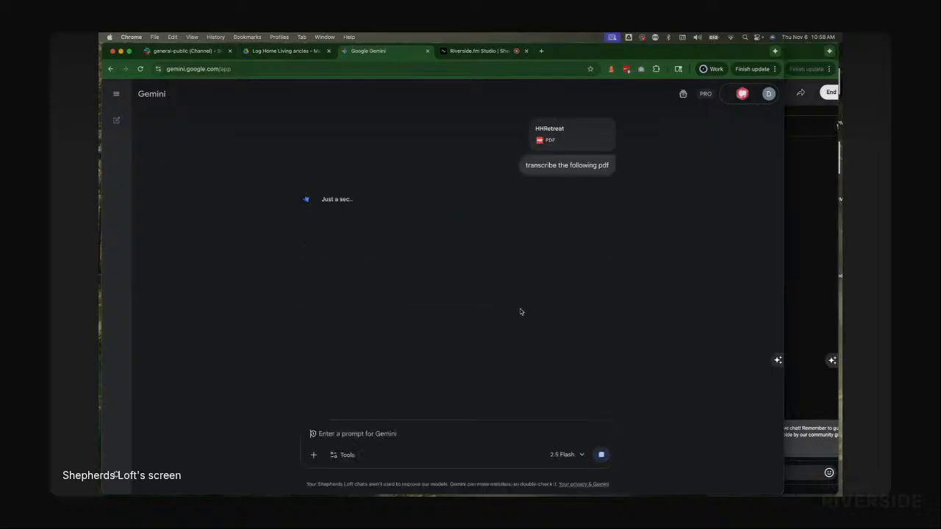
Step: Copy the prompt "please summarize the description of the article for the website" from the notes file
{"action": "key", "text": "super+Tab"}
{"action": "triple_click", "coordinate": [420, 196]}
{"action": "key", "text": "super+c"}
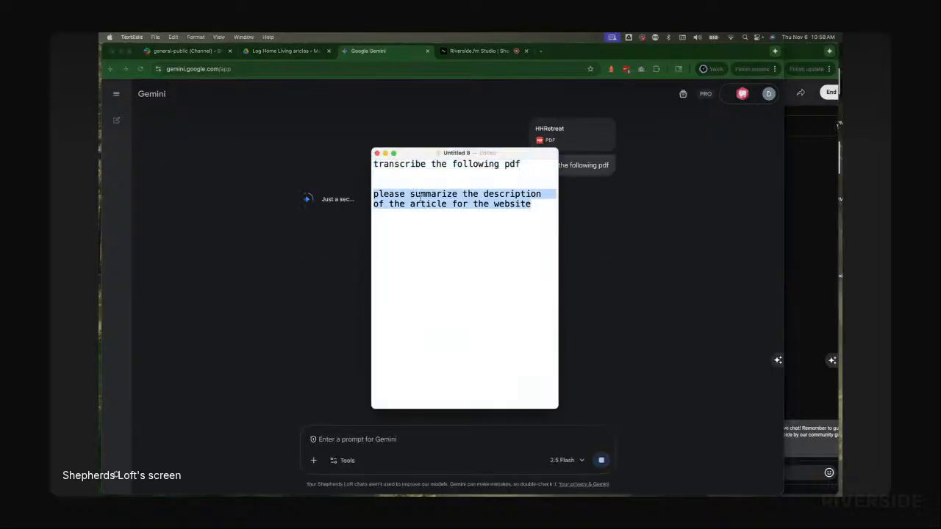
{"action": "key", "text": "super+Tab"}
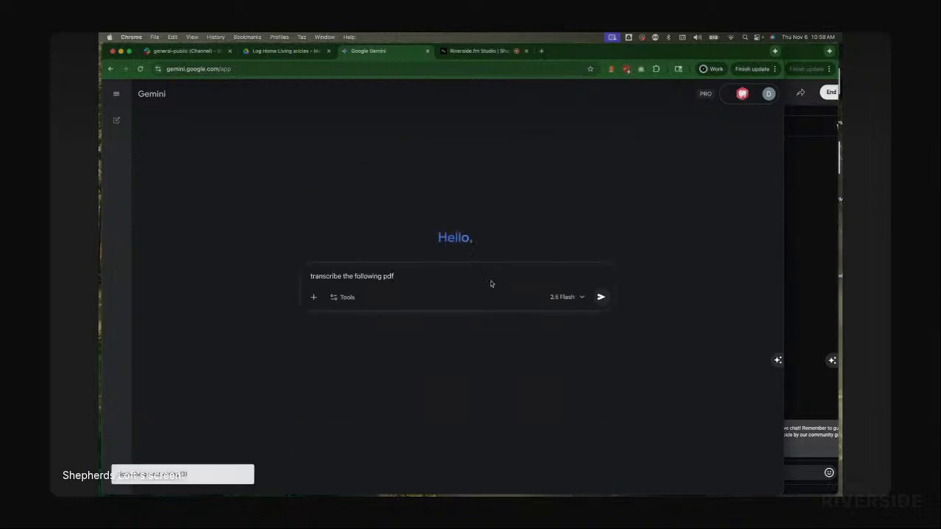
Step: Attach HHRetreat.pdf to the "transcribe the following pdf" prompt in Gemini and send it
{"action": "key", "text": "super+Tab"}
{"action": "key", "text": "super+Tab"}
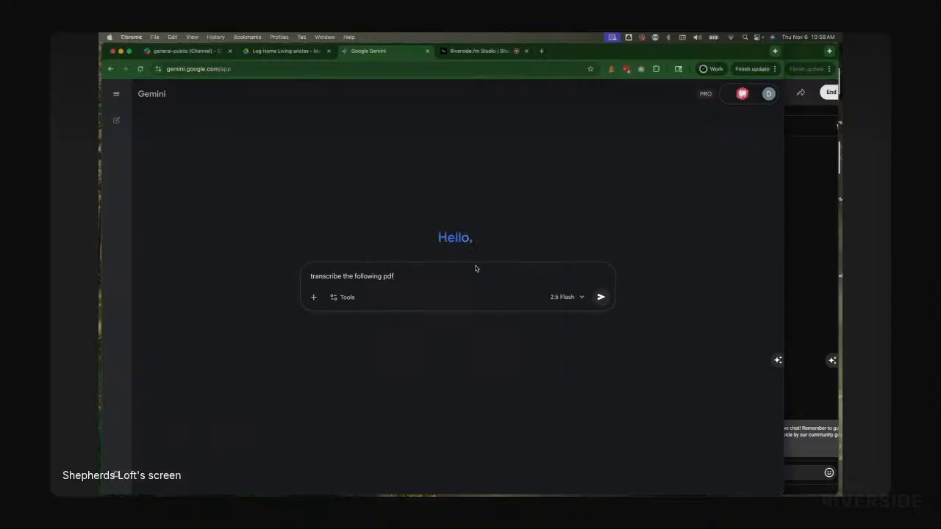
{"action": "key", "text": "super+Tab"}
{"action": "key", "text": "super+Tab"}
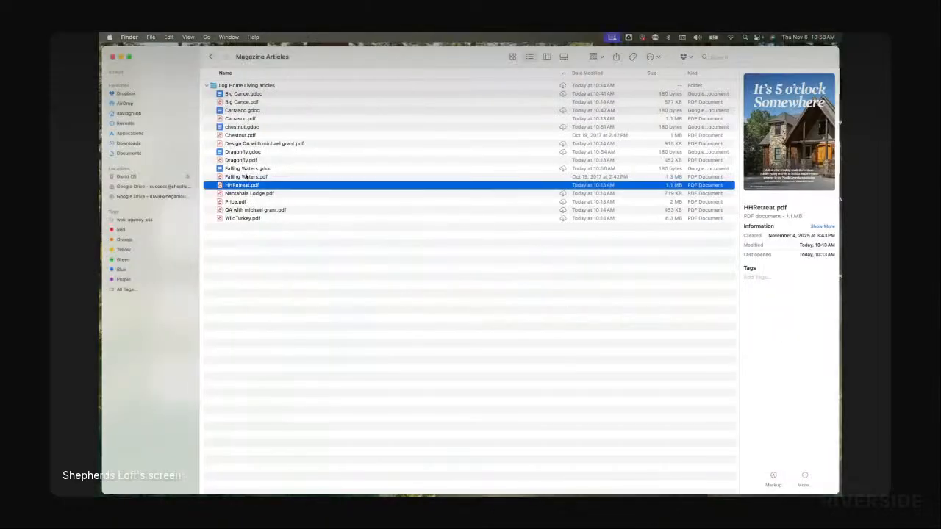
{"action": "left_click_drag", "start_coordinate": [247, 186], "coordinate": [401, 279]}
{"action": "key", "text": "super+Tab"}
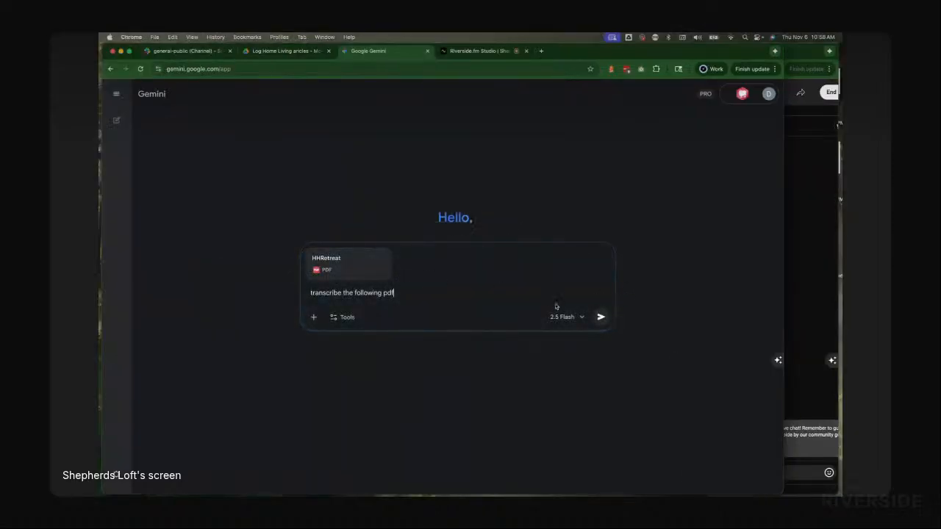
{"action": "left_click", "coordinate": [601, 317]}
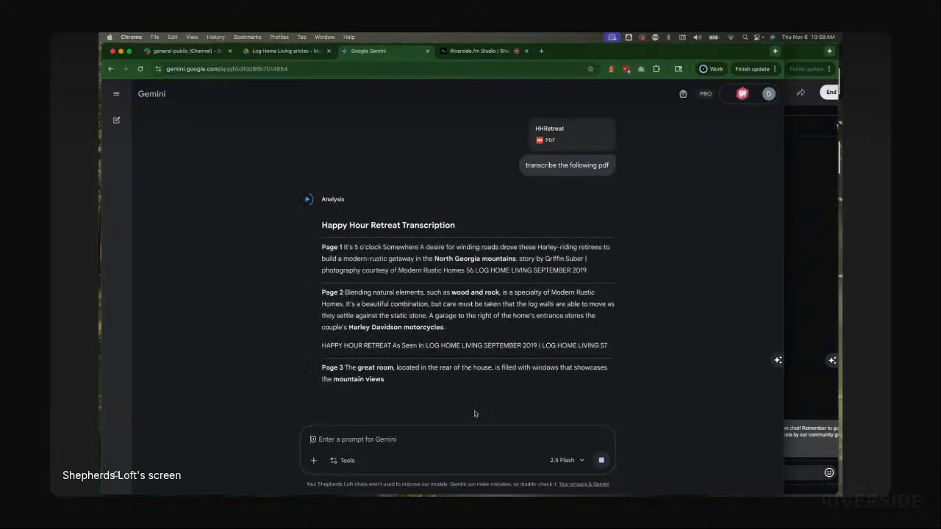
Step: Send the website summary prompt to Gemini and select the full HH Retreat transcription response
{"action": "key", "text": "super+v"}
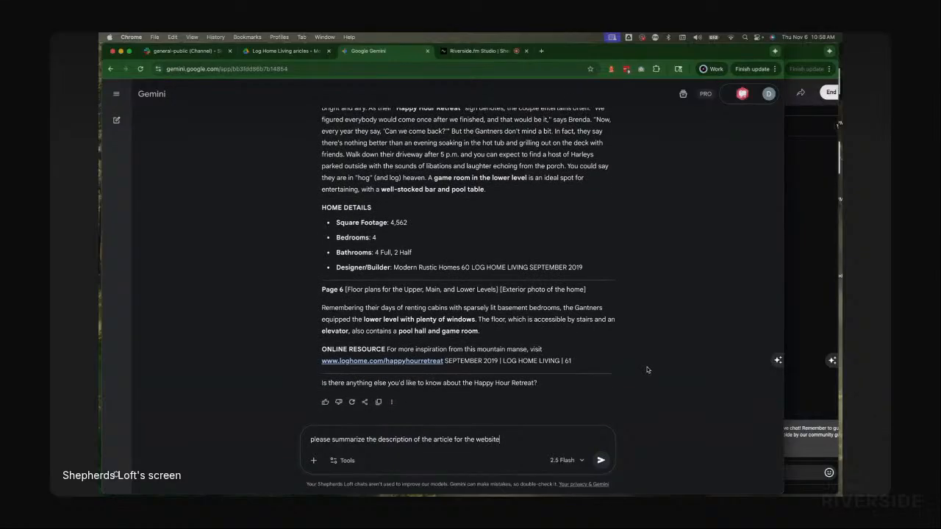
{"action": "left_click", "coordinate": [600, 460]}
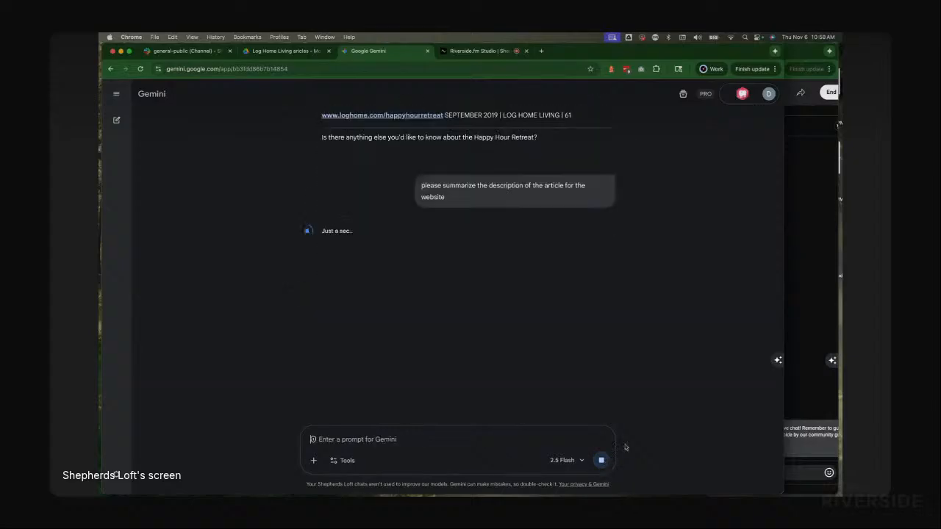
{"action": "scroll", "coordinate": [521, 309], "scroll_direction": "up", "scroll_amount": 5}
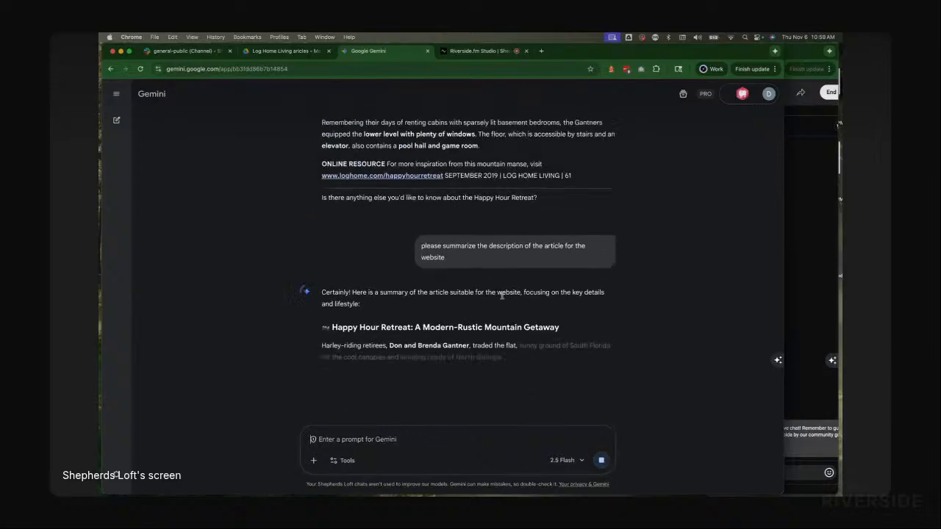
{"action": "scroll", "coordinate": [405, 272], "scroll_direction": "up", "scroll_amount": 1}
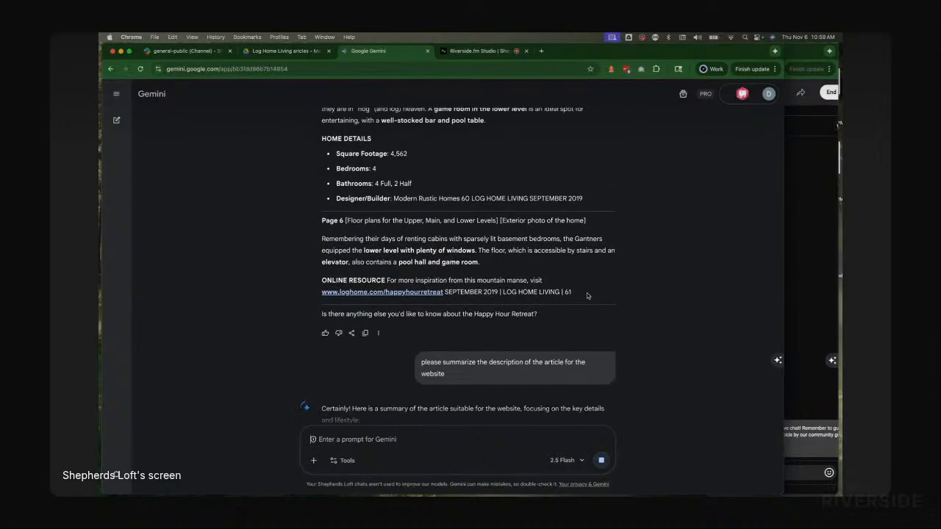
{"action": "left_click_drag", "start_coordinate": [586, 297], "coordinate": [319, 227]}
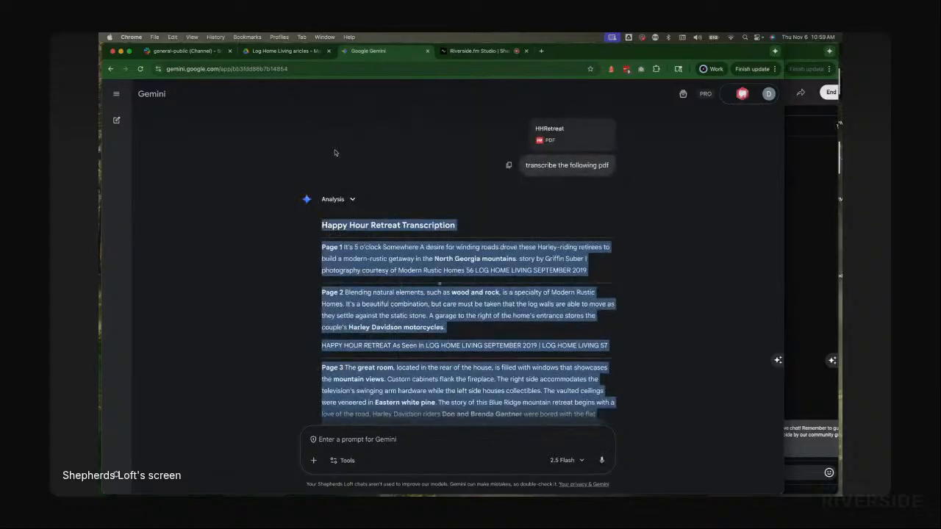
Step: Create a new Google Doc in the Log Home Living articles Drive folder
{"action": "left_click", "coordinate": [271, 52]}
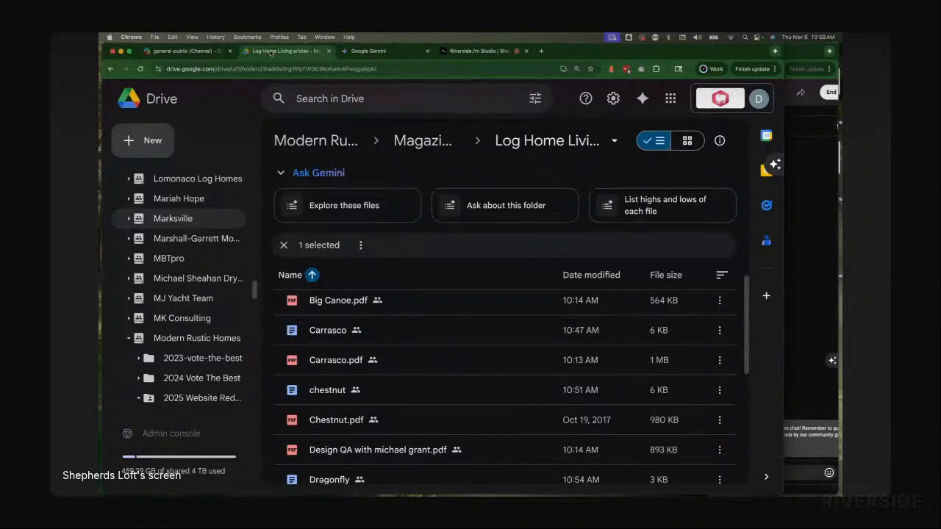
{"action": "left_click", "coordinate": [141, 146]}
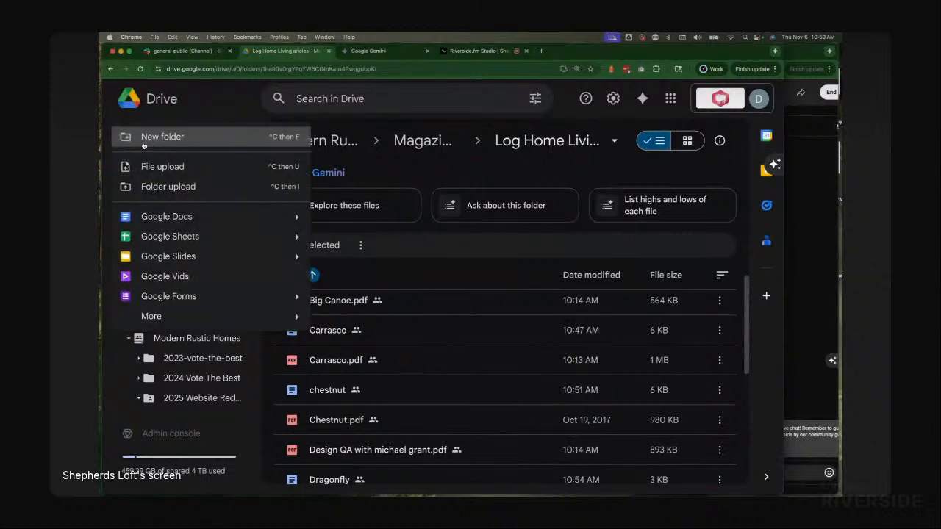
{"action": "scroll", "coordinate": [408, 359], "scroll_direction": "down", "scroll_amount": 2}
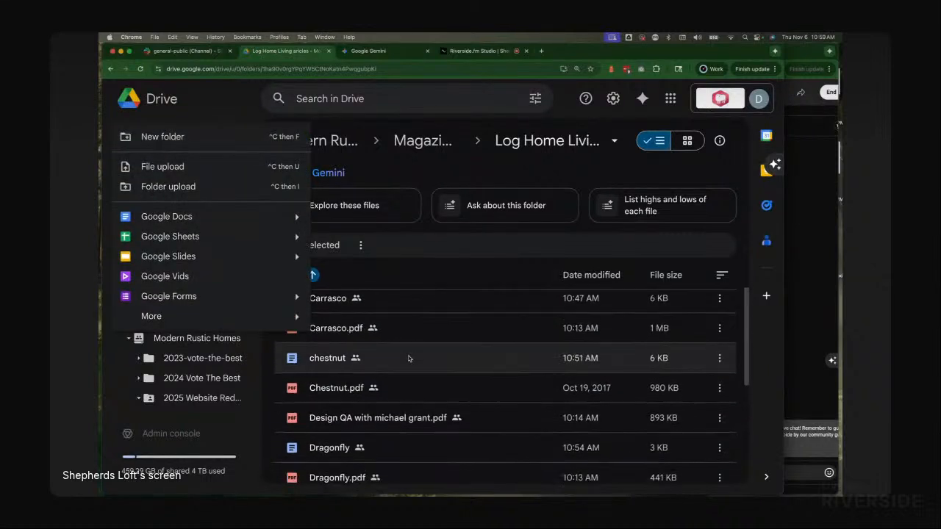
{"action": "scroll", "coordinate": [409, 359], "scroll_direction": "down", "scroll_amount": 2}
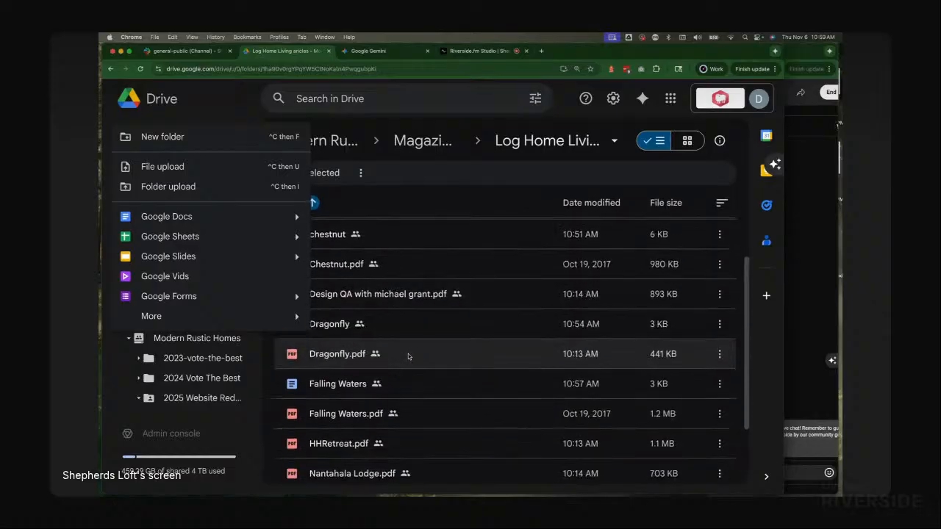
{"action": "key", "text": "super+Tab"}
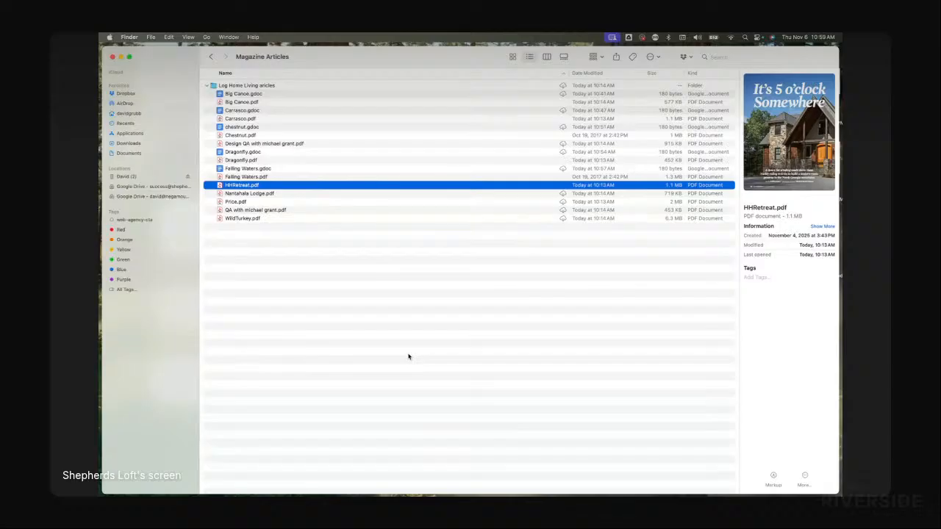
{"action": "key", "text": "super+Tab"}
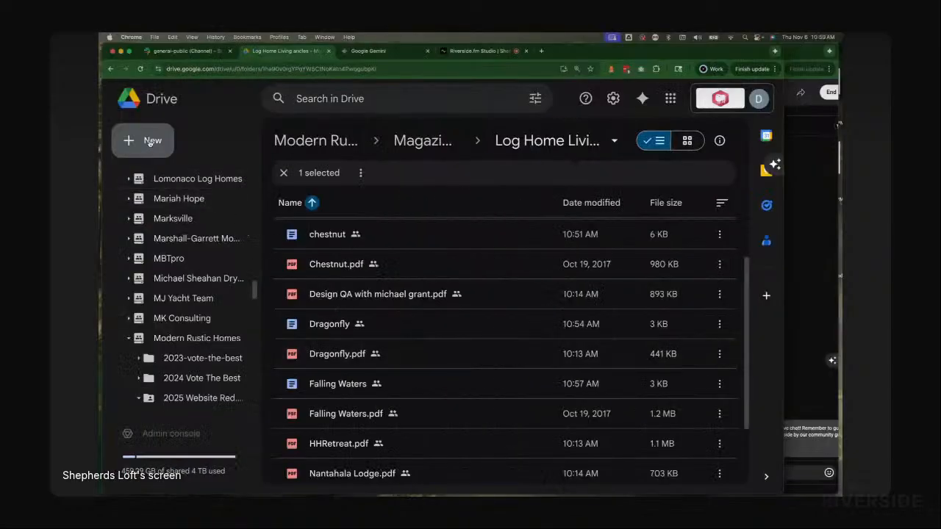
{"action": "left_click", "coordinate": [149, 142]}
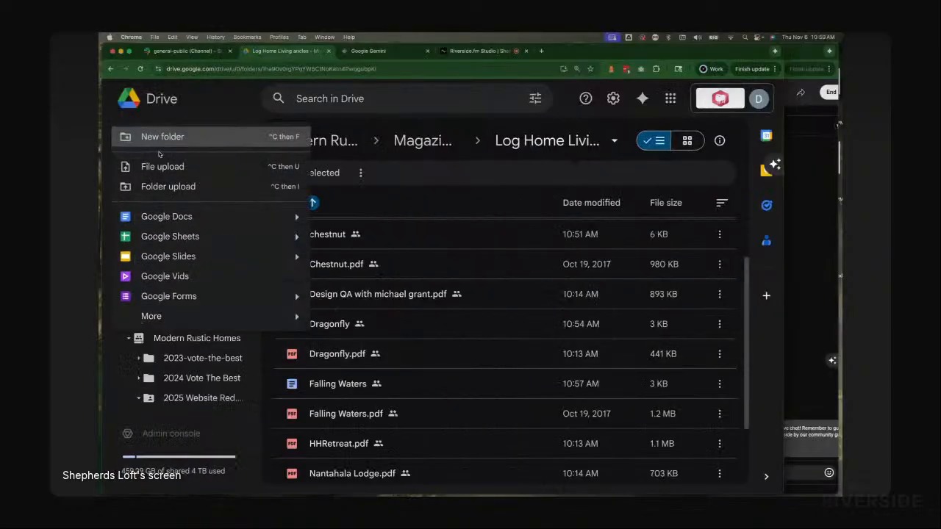
{"action": "left_click", "coordinate": [168, 216]}
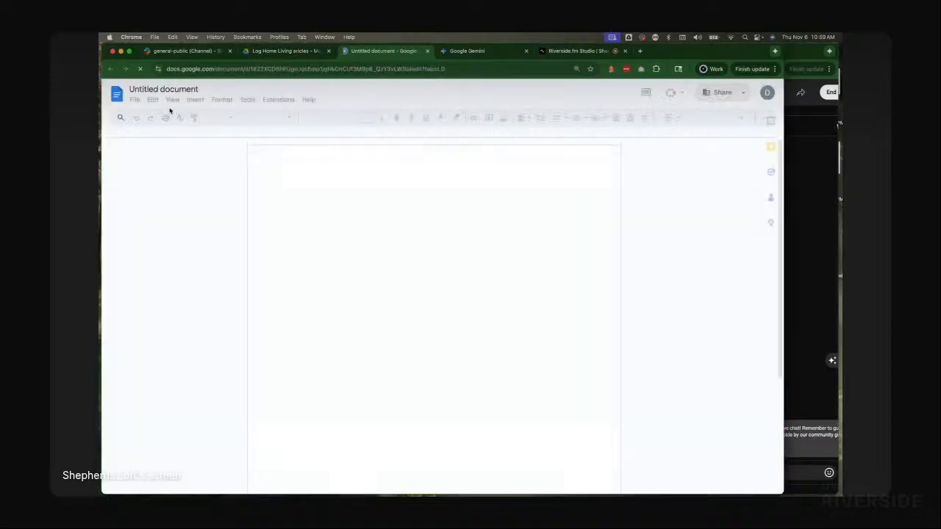
Step: Rename the new document as "HH Retreat"
{"action": "left_click", "coordinate": [147, 88]}
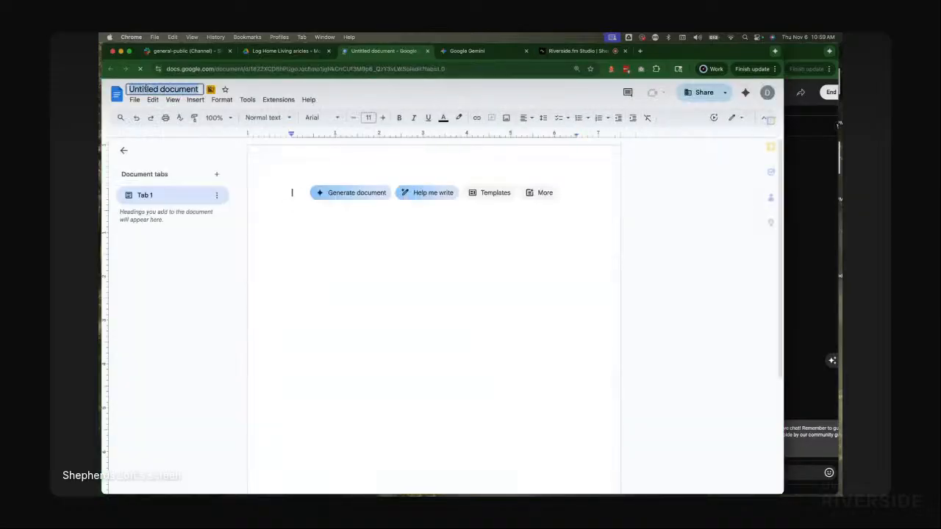
{"action": "type", "text": "R"}
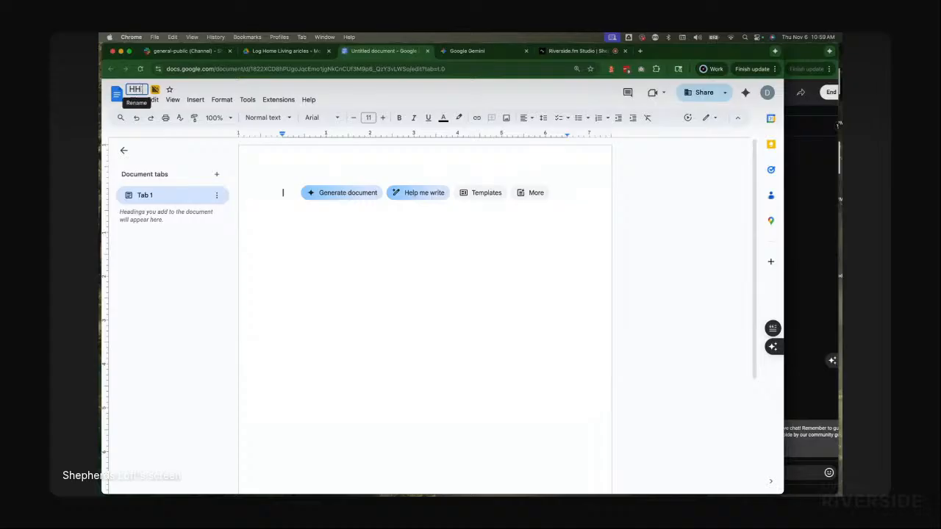
{"action": "type", "text": "etreat"}
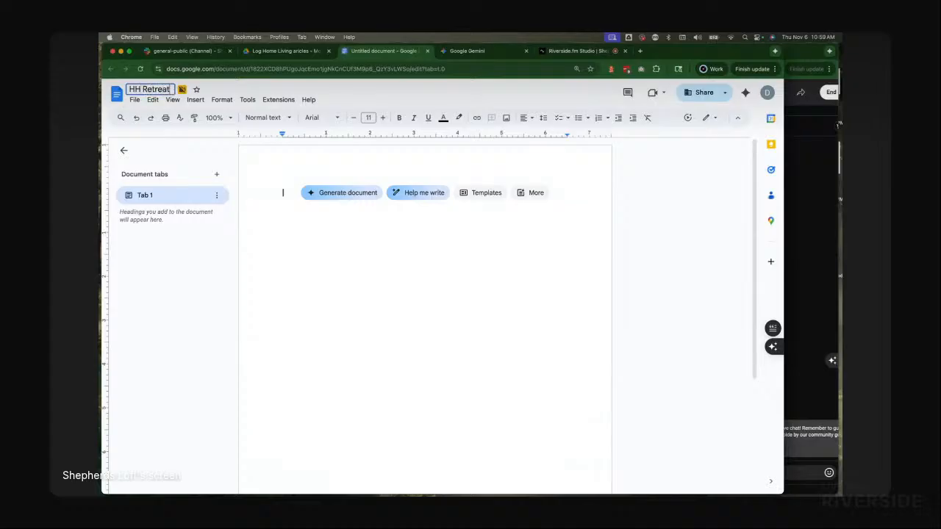
{"action": "key", "text": "Return"}
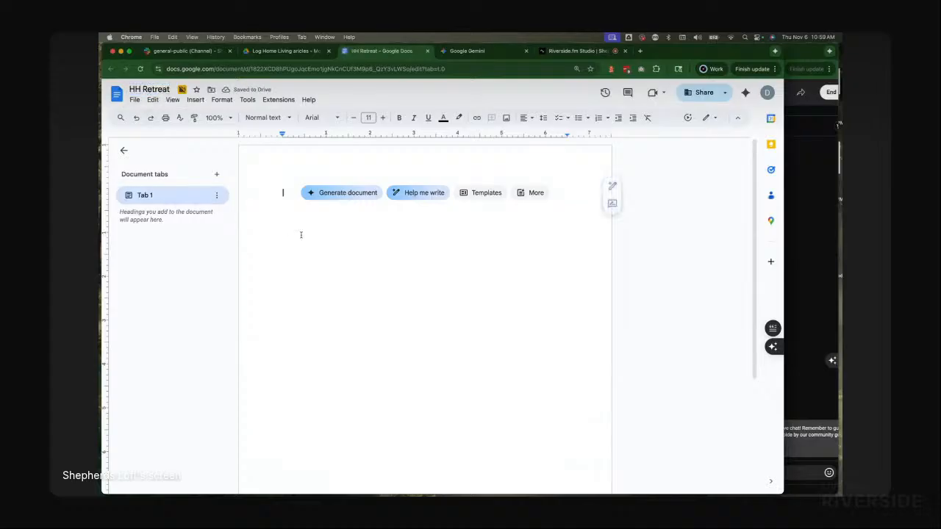
Step: Paste the copied HH Retreat transcription into the blank document
{"action": "right_click", "coordinate": [283, 192]}
{"action": "left_click", "coordinate": [357, 251]}
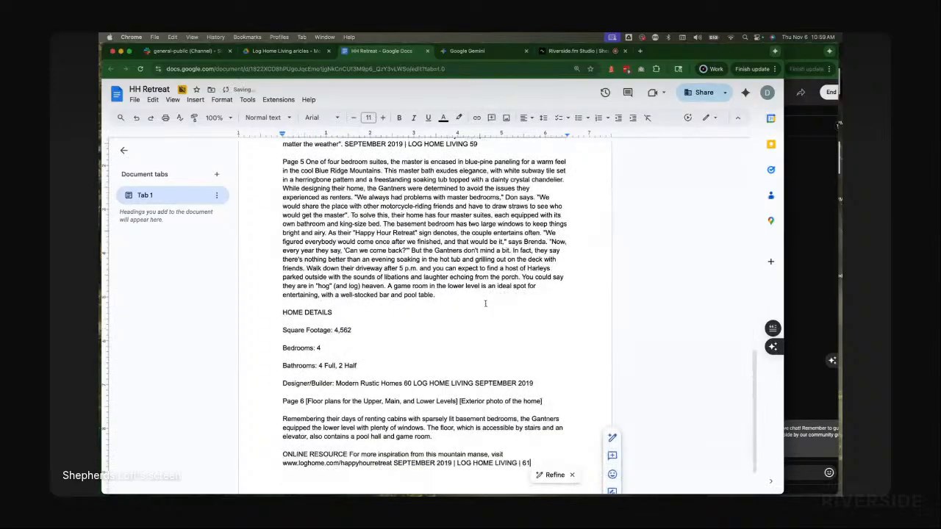
{"action": "scroll", "coordinate": [485, 303], "scroll_direction": "up", "scroll_amount": 10}
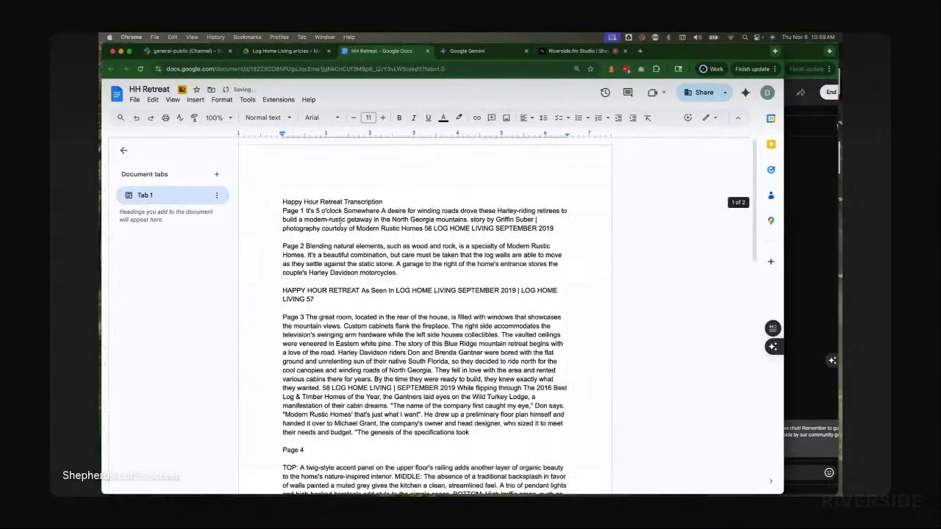
Step: Add a blank line below the title and retitle it "Full Article Happy Hour Retreat Transcription", correcting the spelling of Article
{"action": "left_click", "coordinate": [404, 199]}
{"action": "key", "text": "Return"}
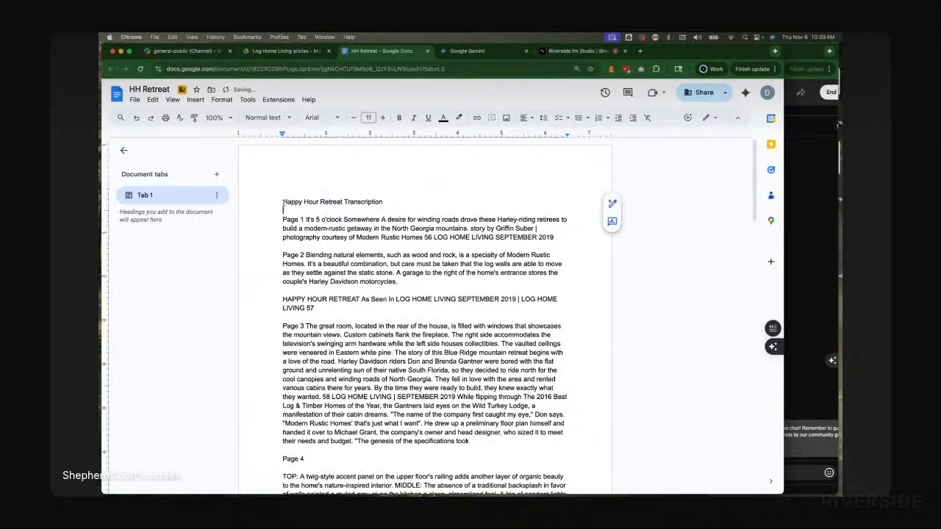
{"action": "left_click_drag", "start_coordinate": [284, 203], "coordinate": [289, 201]}
{"action": "type", "text": "Summ"}
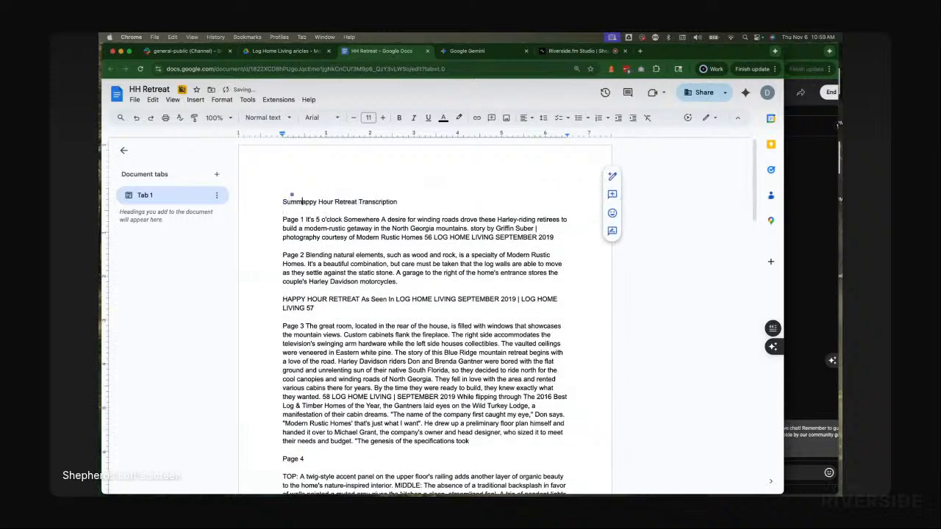
{"action": "key", "text": "BackSpace"}
{"action": "key", "text": "BackSpace"}
{"action": "key", "text": "BackSpace"}
{"action": "key", "text": "BackSpace"}
{"action": "type", "text": "Full"}
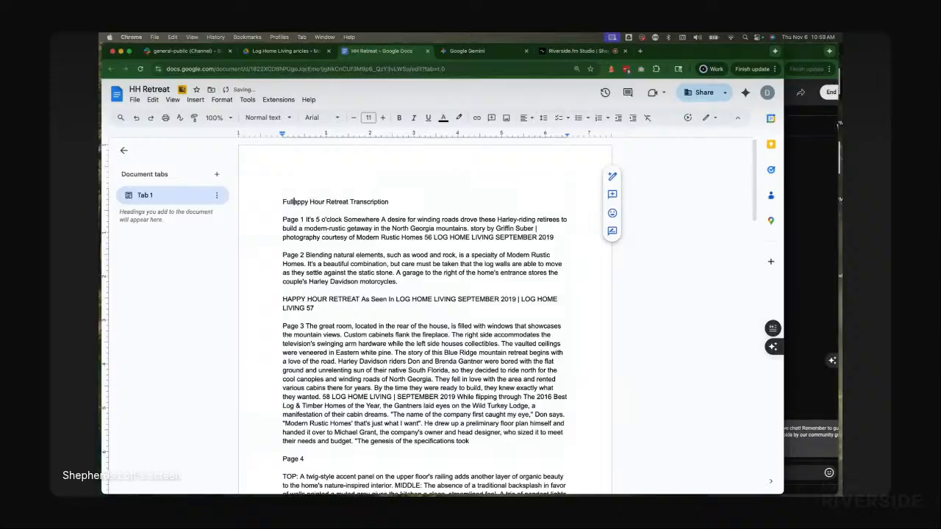
{"action": "type", "text": " Ant"}
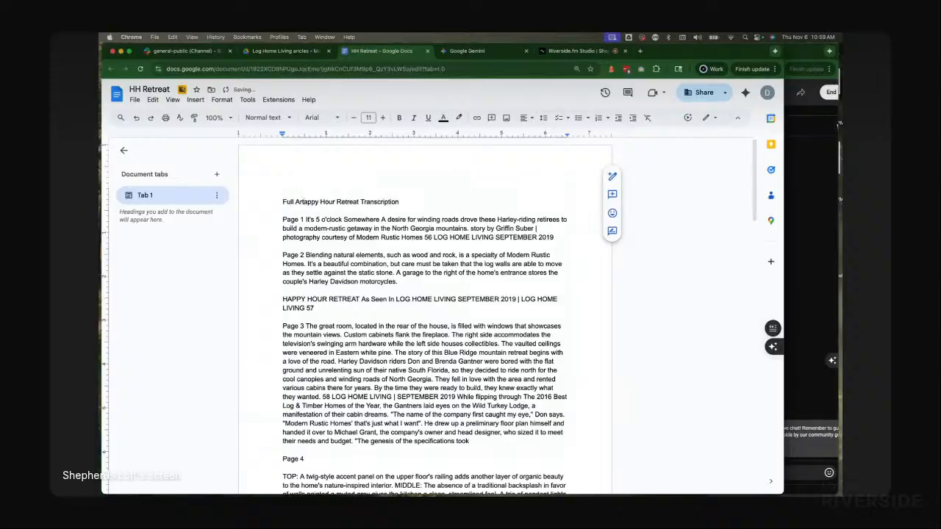
{"action": "type", "text": "ical J"}
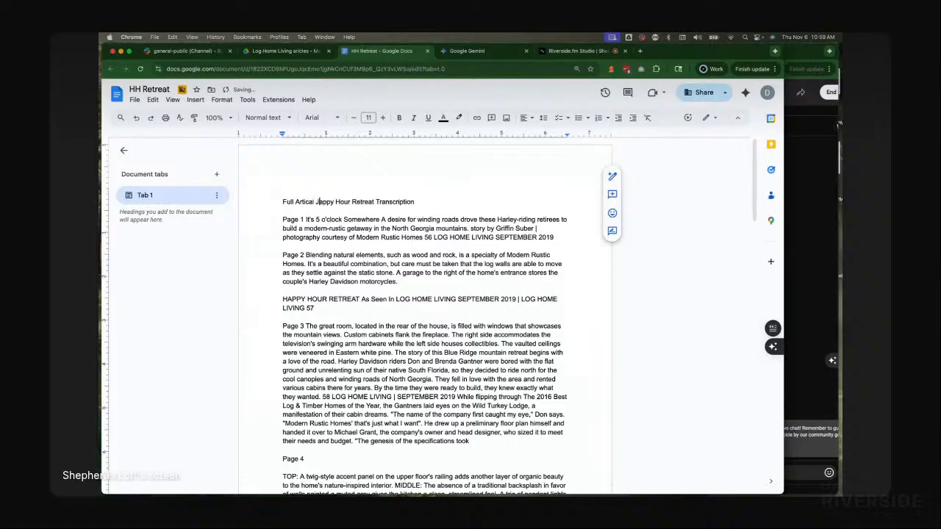
{"action": "key", "text": "BackSpace"}
{"action": "type", "text": "H"}
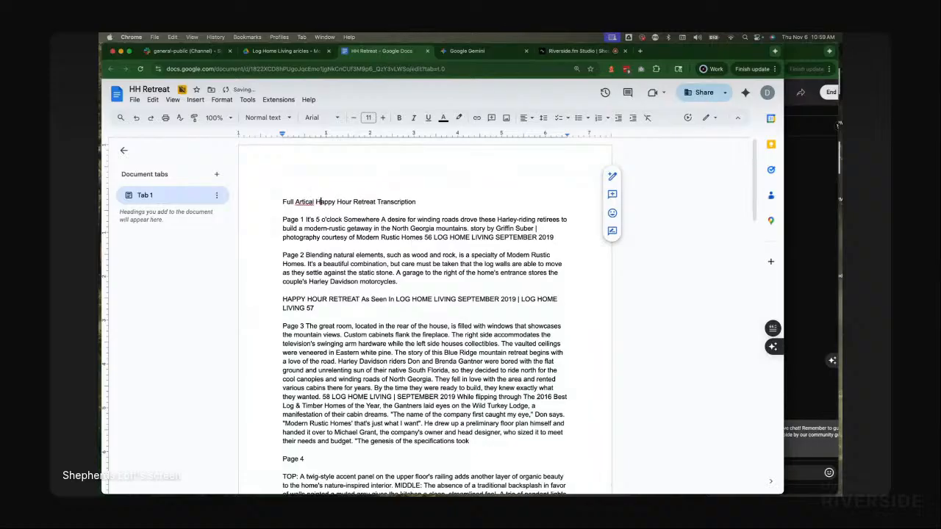
{"action": "left_click", "coordinate": [283, 193]}
{"action": "left_click", "coordinate": [284, 201]}
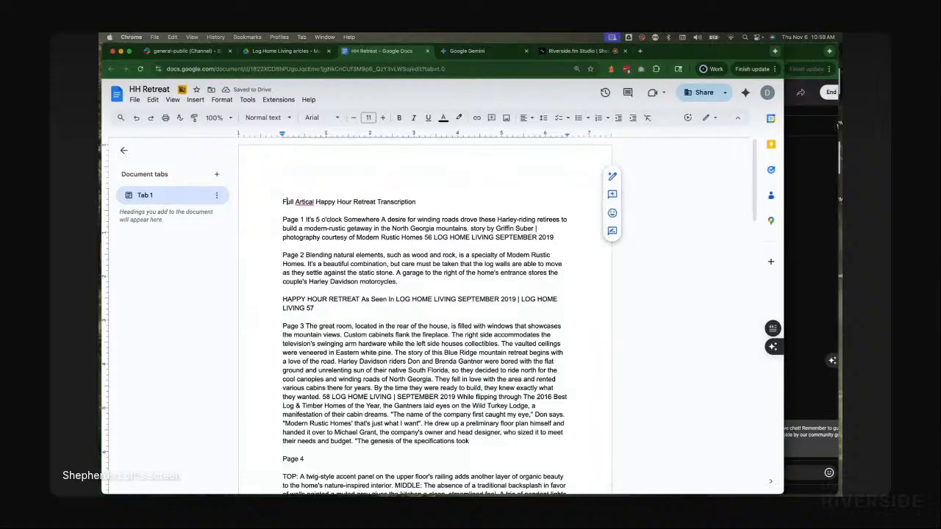
{"action": "left_click", "coordinate": [302, 201]}
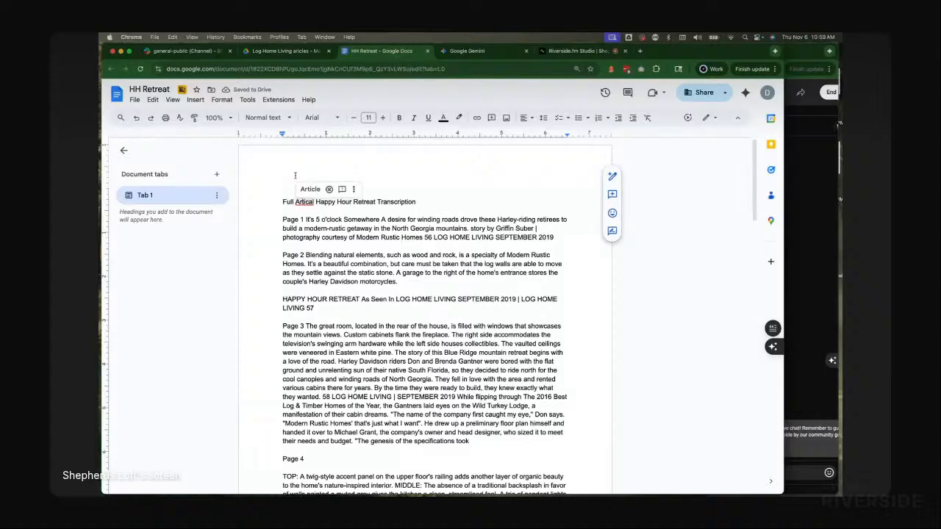
{"action": "left_click", "coordinate": [309, 189]}
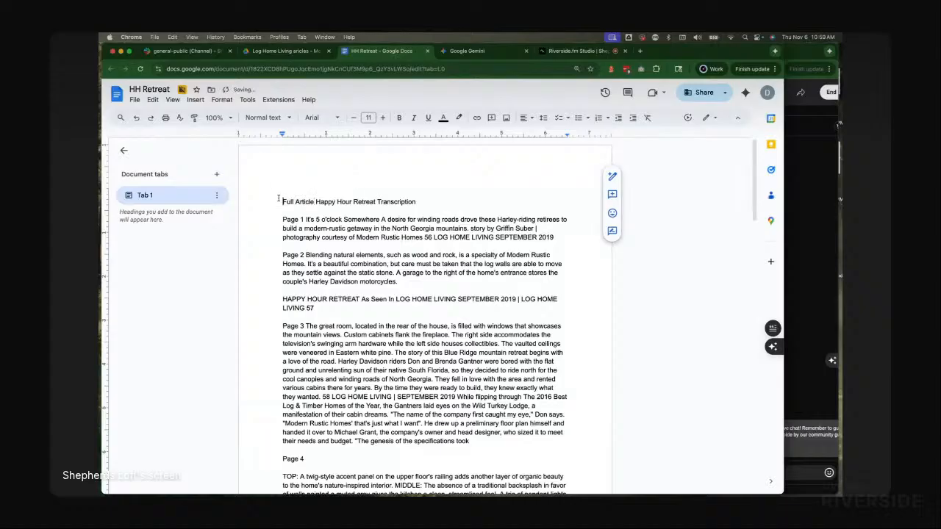
Step: Insert an empty line above the title and apply Heading 1 to "Full Article Happy Hour Retreat Transcription"
{"action": "left_click", "coordinate": [279, 199]}
{"action": "key", "text": "Return"}
{"action": "key", "text": "shift+Down"}
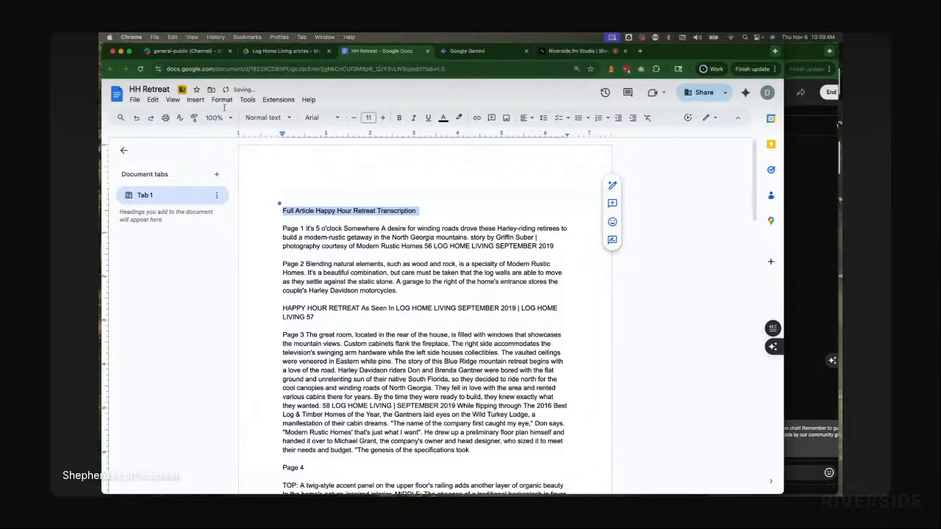
{"action": "left_click", "coordinate": [266, 117]}
{"action": "mouse_move", "coordinate": [272, 255]}
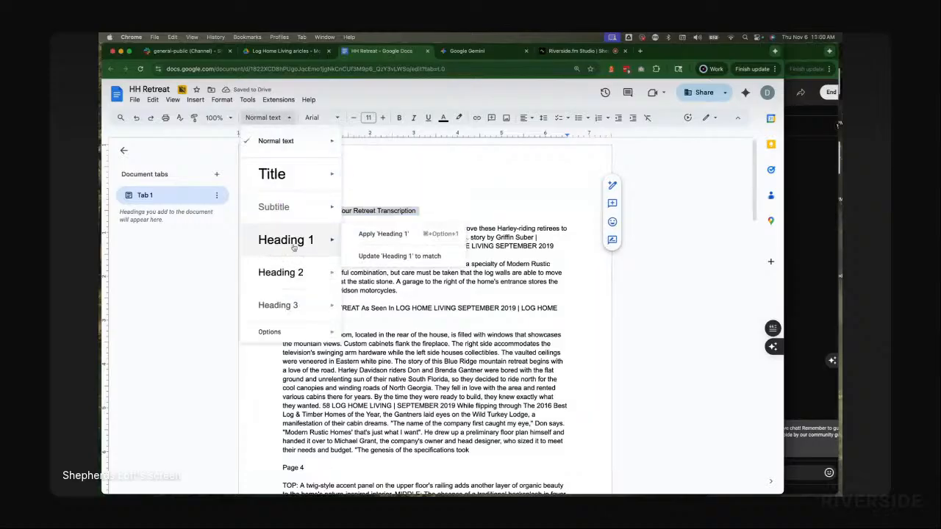
{"action": "left_click", "coordinate": [383, 233]}
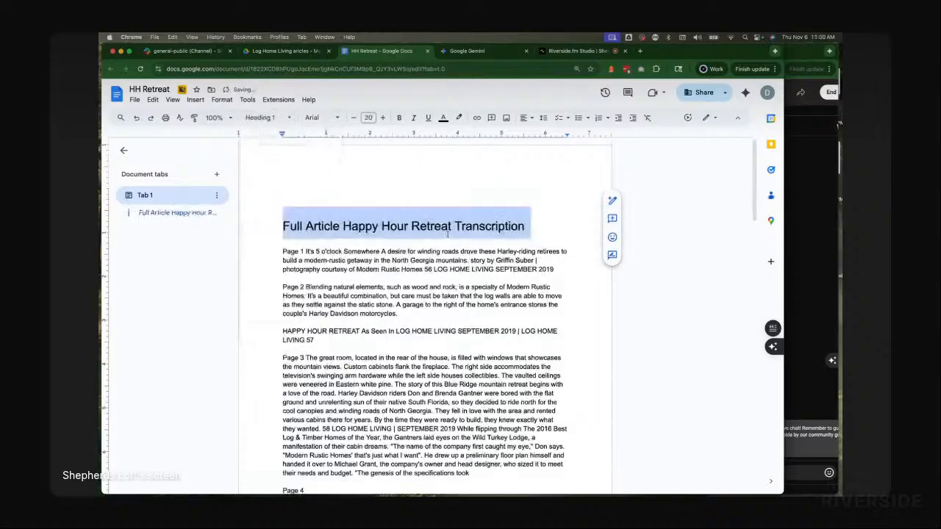
{"action": "left_click", "coordinate": [383, 188]}
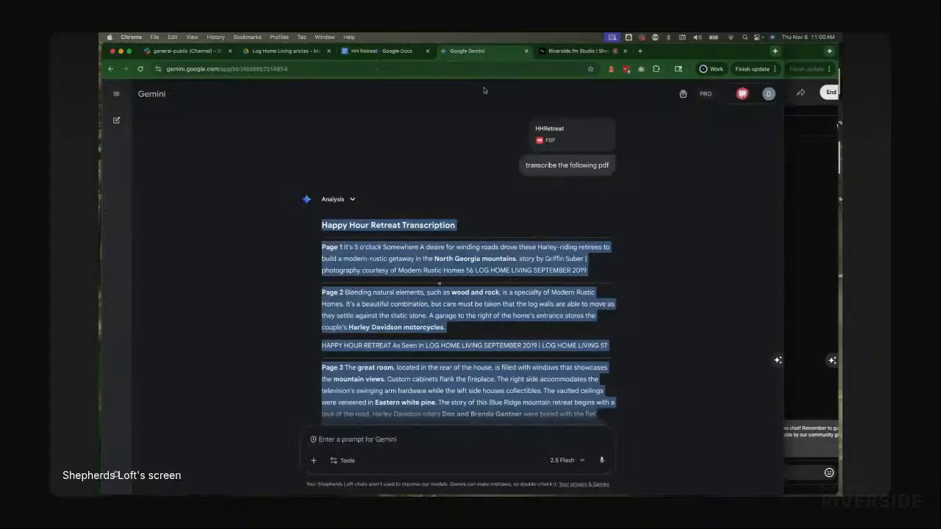
Step: Select and copy the website summary response in Gemini, then return to the HH Retreat document
{"action": "left_click", "coordinate": [470, 51]}
{"action": "scroll", "coordinate": [479, 342], "scroll_direction": "down", "scroll_amount": 15}
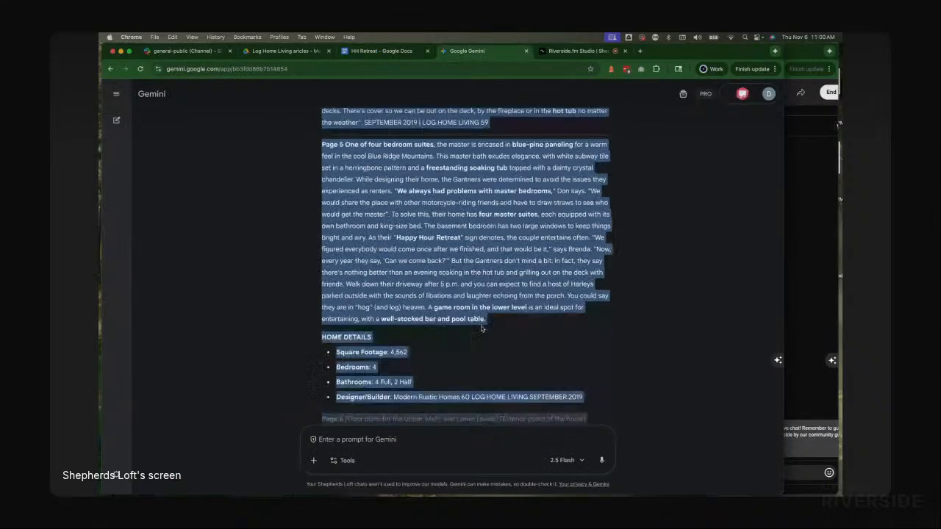
{"action": "scroll", "coordinate": [479, 328], "scroll_direction": "up", "scroll_amount": 3}
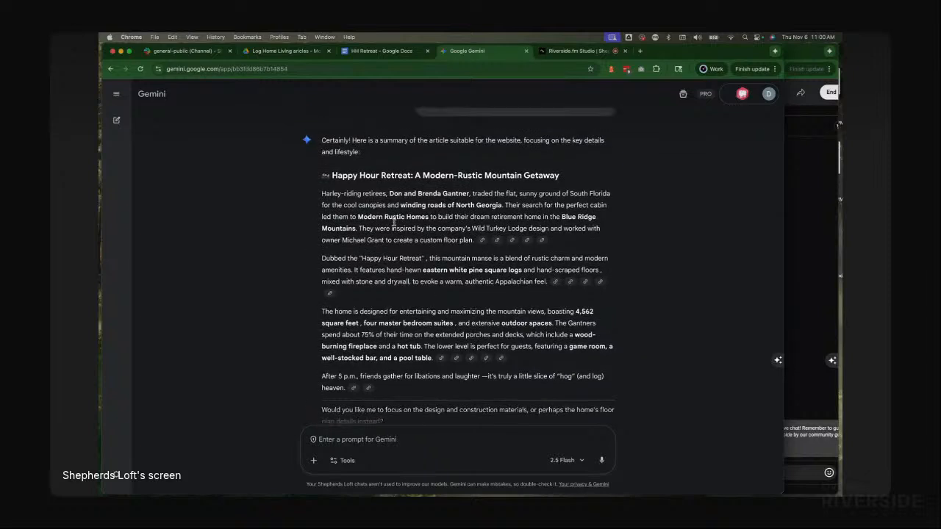
{"action": "left_click_drag", "start_coordinate": [332, 185], "coordinate": [341, 334]}
{"action": "key", "text": "ctrl+c"}
{"action": "scroll", "coordinate": [474, 249], "scroll_direction": "down", "scroll_amount": 3}
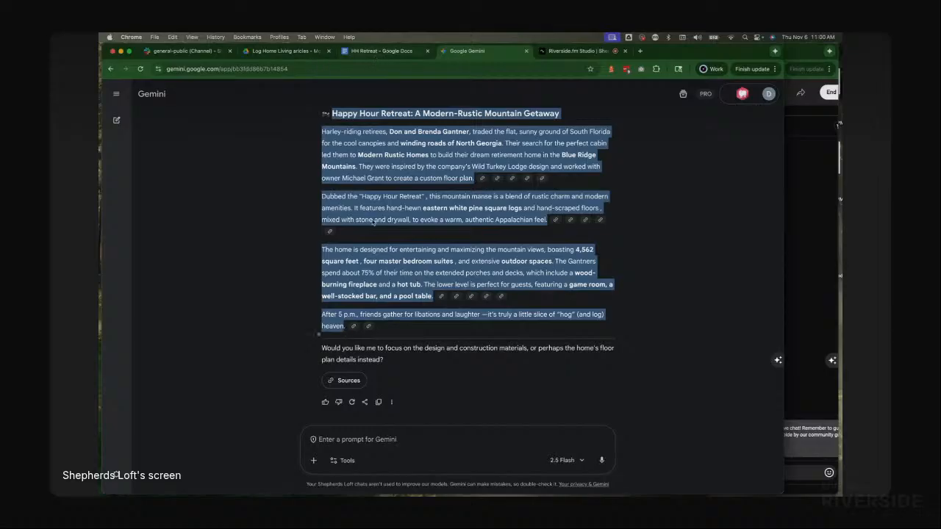
{"action": "key", "text": "ctrl+shift+Tab"}
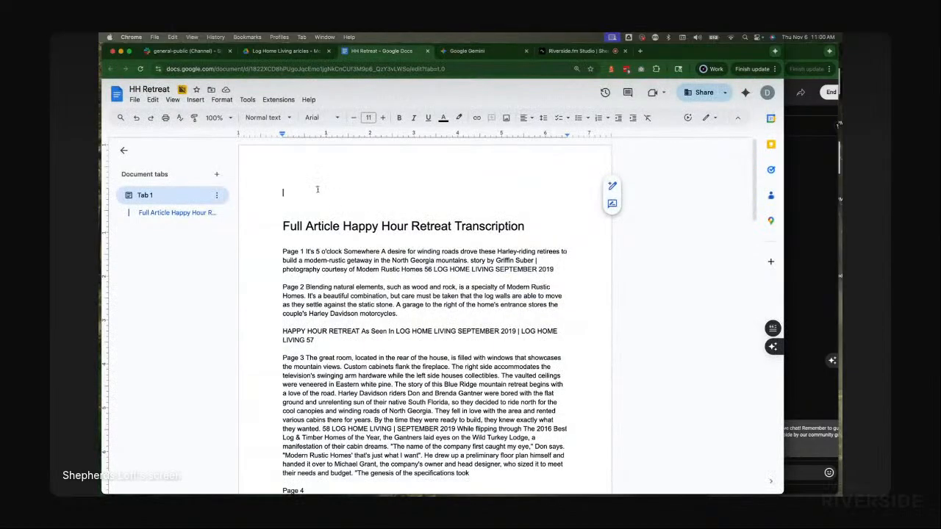
Step: Paste the website summary at the top of the document and break a new line after its title
{"action": "key", "text": "ctrl+v"}
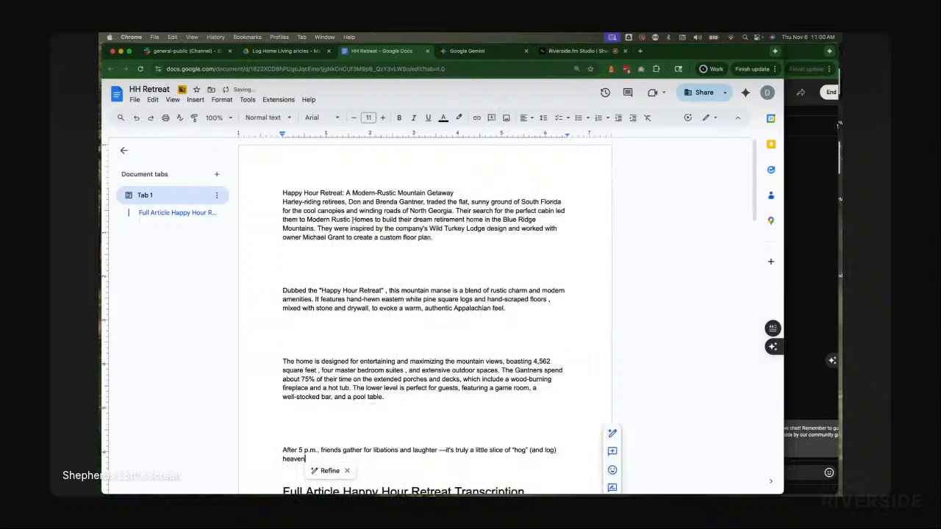
{"action": "left_click", "coordinate": [479, 193]}
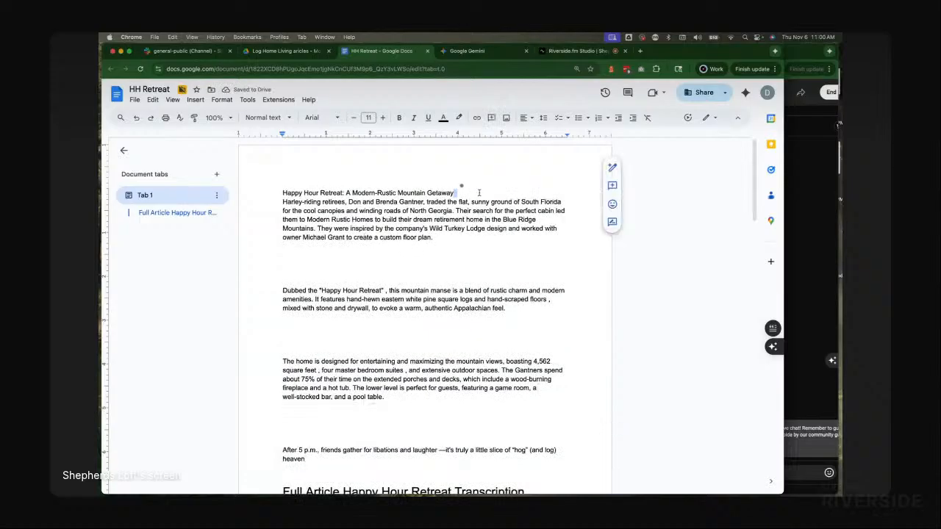
{"action": "key", "text": "Return"}
Step: Apply Heading 1 to the summary title "Happy Hour Retreat: A Modern-Rustic Mountain Getaway"
{"action": "triple_click", "coordinate": [414, 193]}
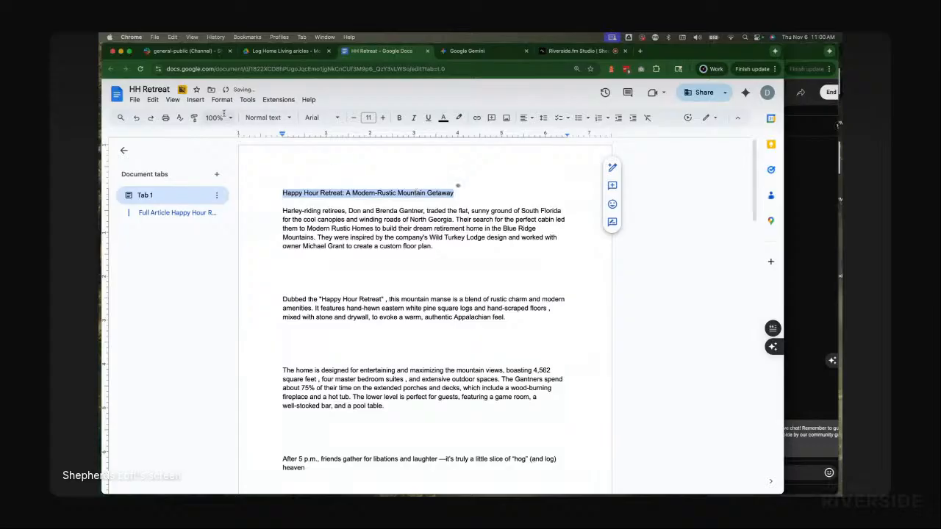
{"action": "left_click", "coordinate": [263, 118]}
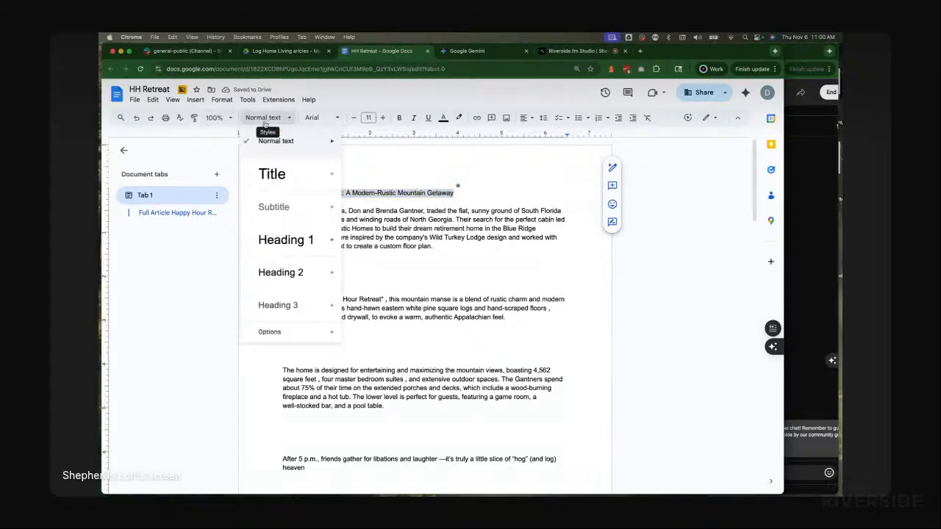
{"action": "left_click", "coordinate": [274, 240]}
{"action": "left_click", "coordinate": [434, 208]}
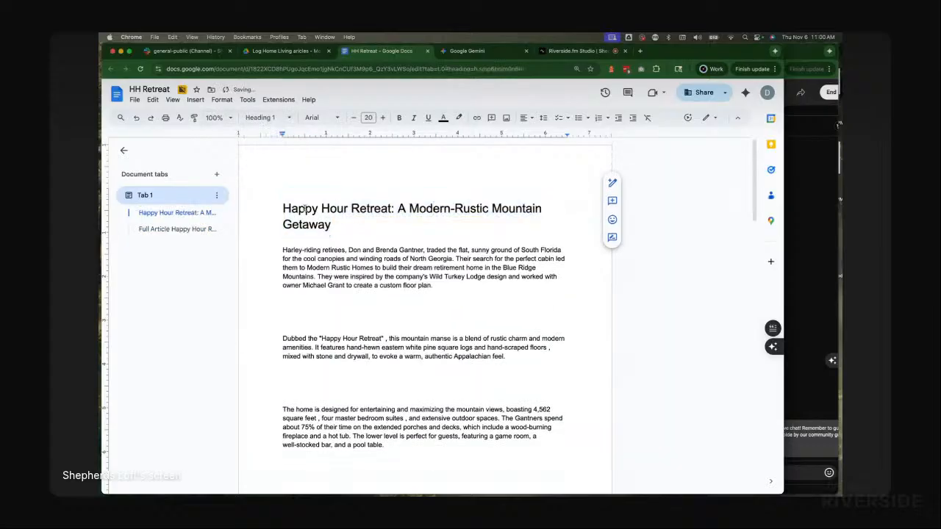
Step: Prefix the summary heading with the word "Summary"
{"action": "left_click", "coordinate": [284, 208]}
{"action": "type", "text": "Summary"}
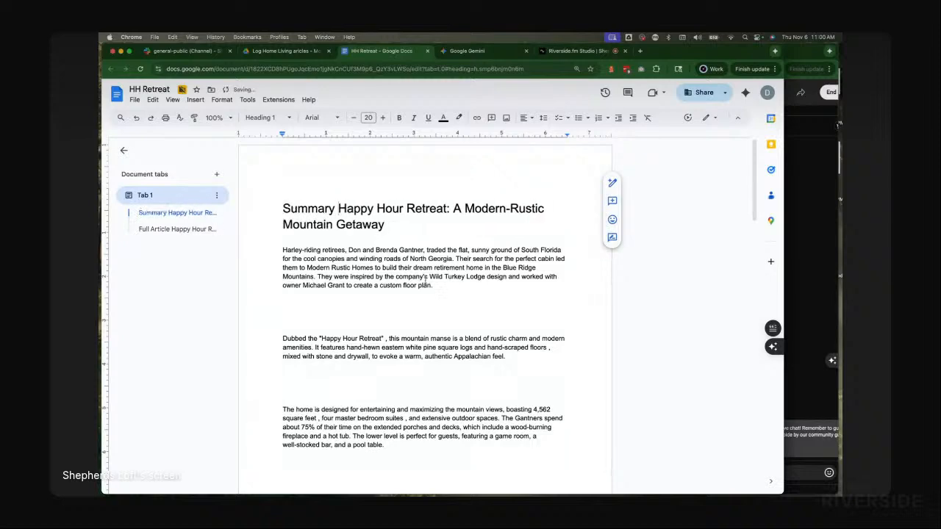
{"action": "left_click", "coordinate": [429, 300]}
{"action": "scroll", "coordinate": [429, 300], "scroll_direction": "down", "scroll_amount": 5}
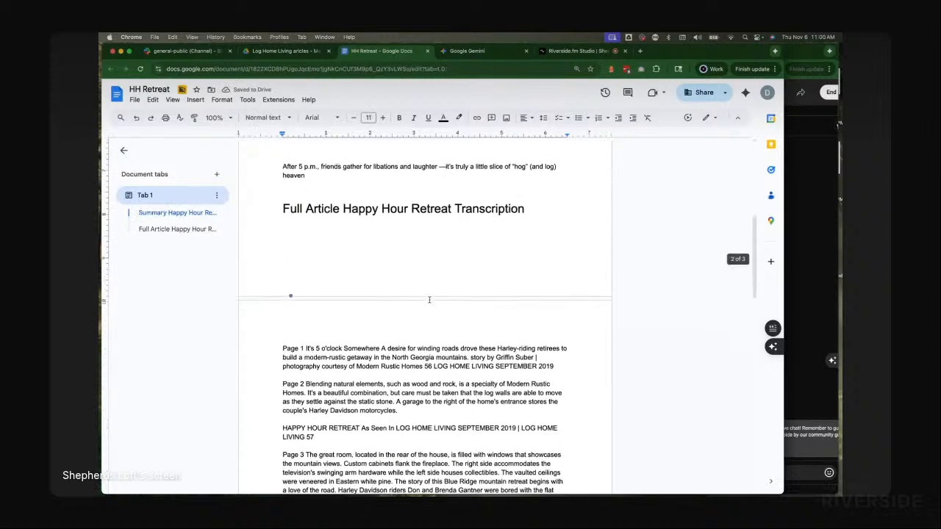
{"action": "scroll", "coordinate": [430, 300], "scroll_direction": "up", "scroll_amount": 5}
Step: Close the HH Retreat document tab and start a new Gemini chat
{"action": "key", "text": "super+w"}
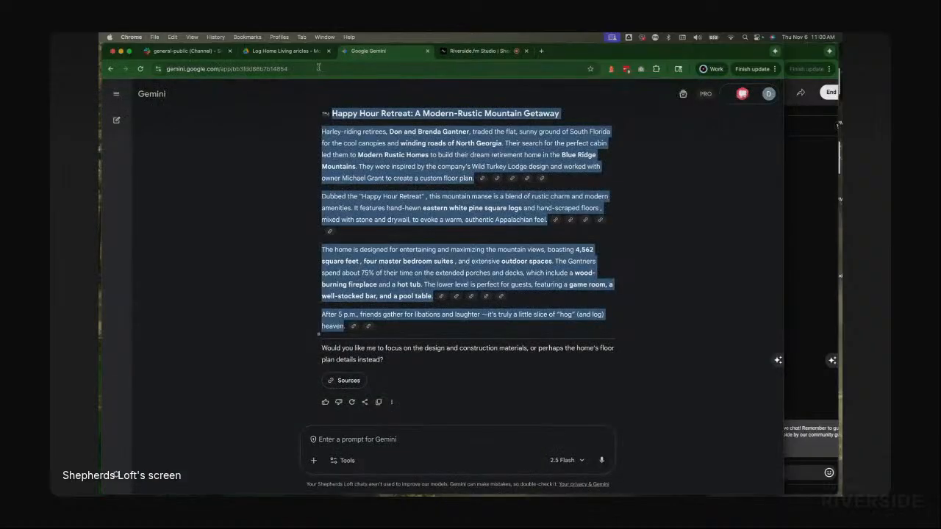
{"action": "left_click", "coordinate": [116, 111]}
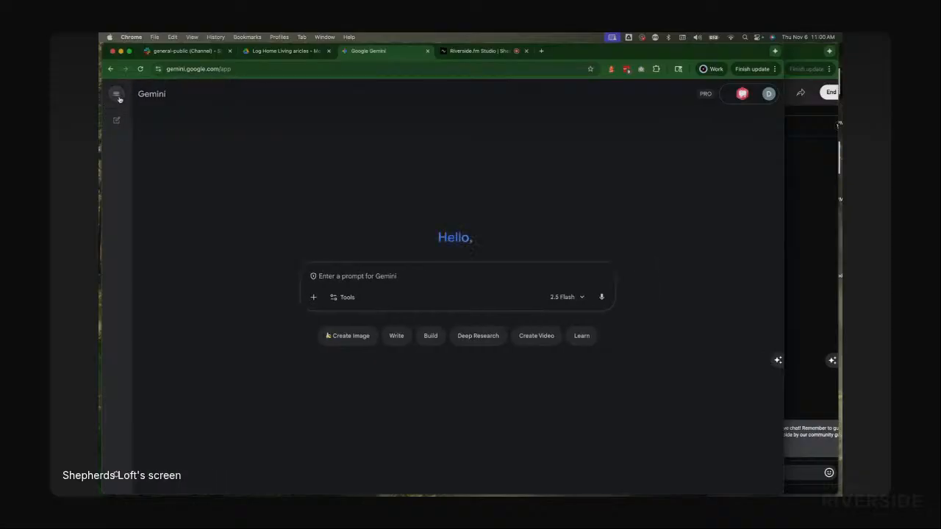
Step: Attach Nantahala Lodge.pdf from the Log Home Living articles folder to the new Gemini prompt
{"action": "key", "text": "super+Tab"}
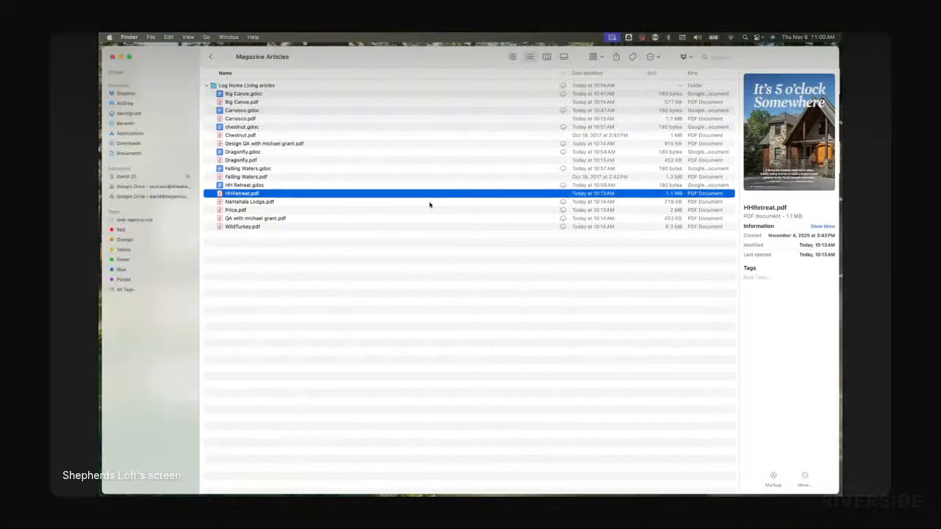
{"action": "left_click", "coordinate": [257, 203]}
{"action": "left_click_drag", "start_coordinate": [261, 208], "coordinate": [436, 283]}
Step: Copy the "transcribe the following pdf" prompt from the text note, paste it into Gemini and send it
{"action": "key", "text": "super+Tab"}
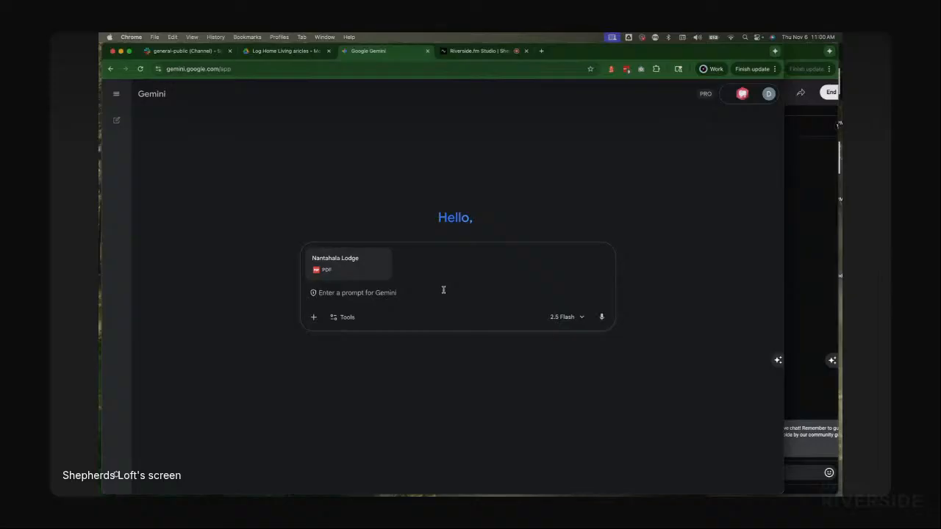
{"action": "key", "text": "super+Tab"}
{"action": "key", "text": "super+Tab"}
{"action": "key", "text": "Tab"}
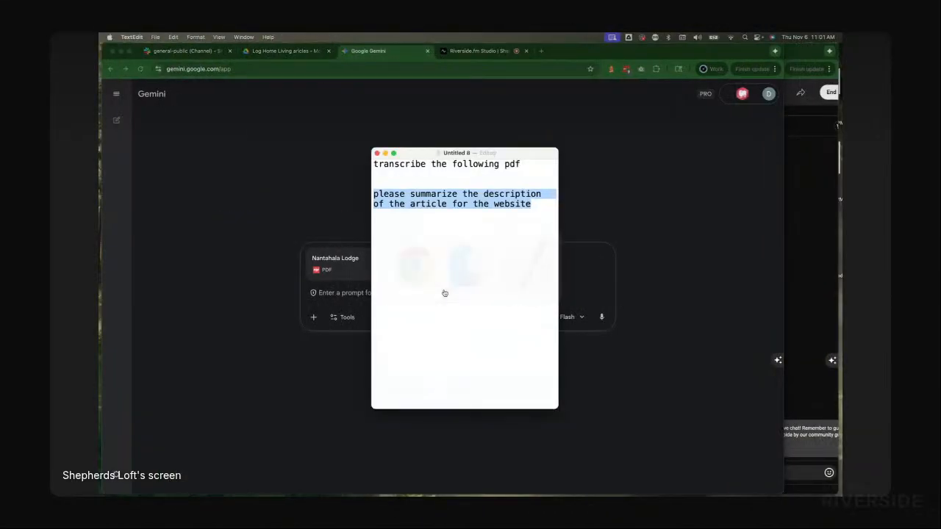
{"action": "double_click", "coordinate": [418, 163]}
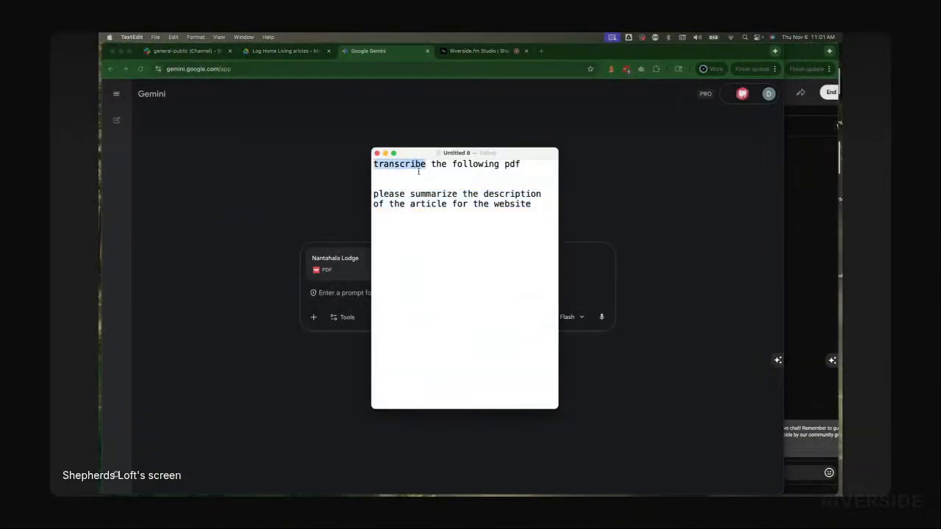
{"action": "triple_click", "coordinate": [413, 165]}
{"action": "key", "text": "super+c"}
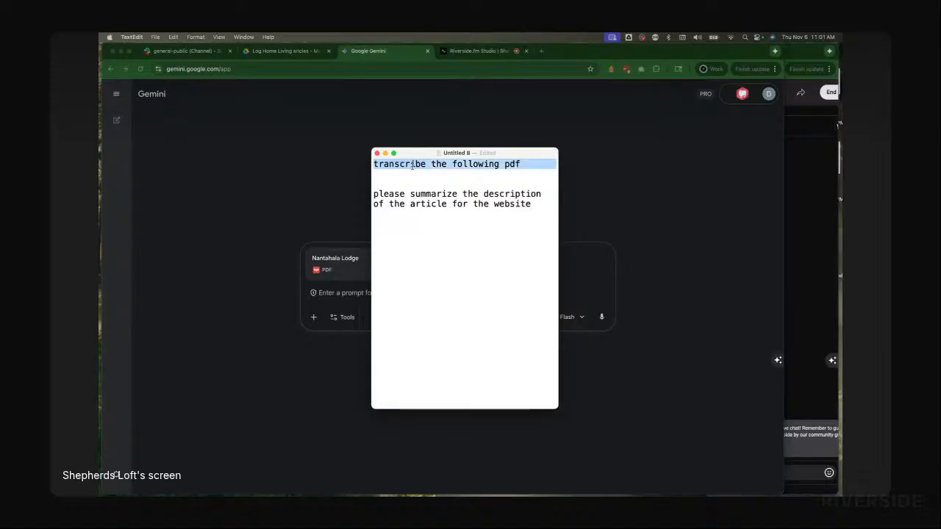
{"action": "key", "text": "super+Tab"}
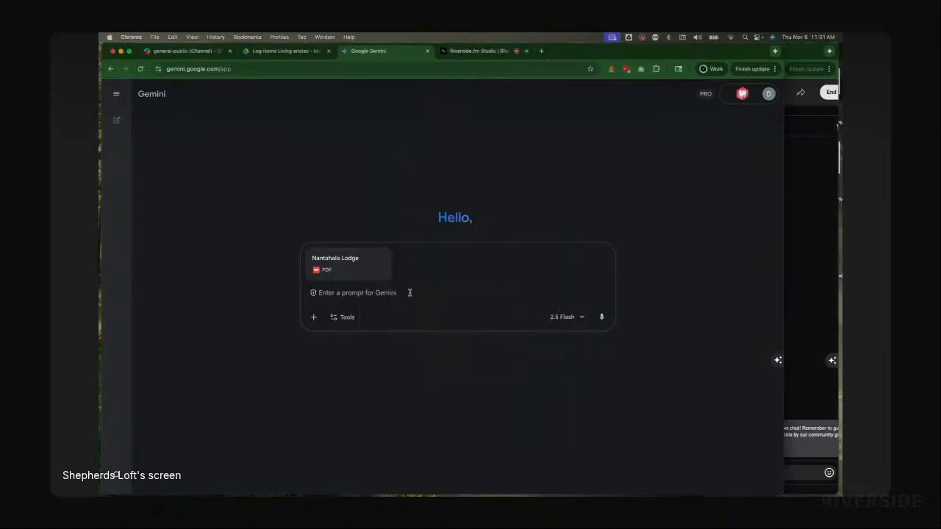
{"action": "key", "text": "super+v"}
{"action": "left_click", "coordinate": [601, 317]}
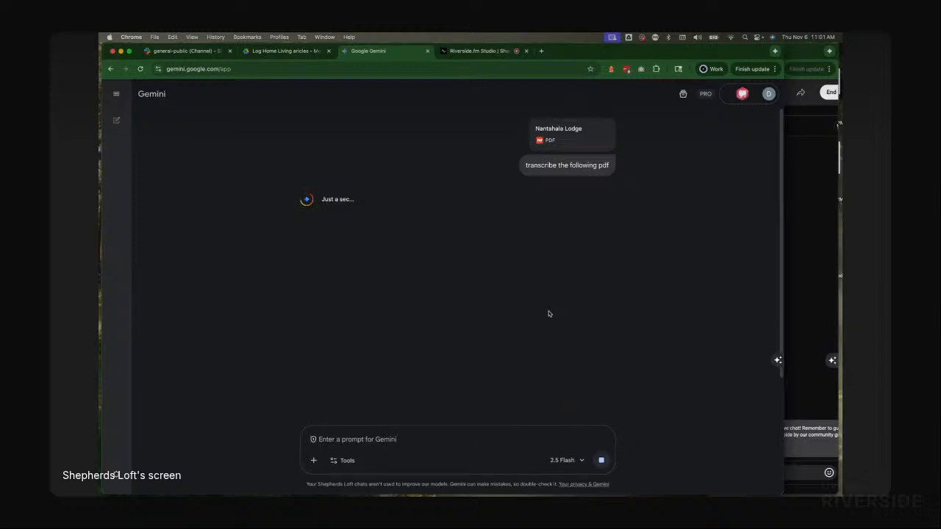
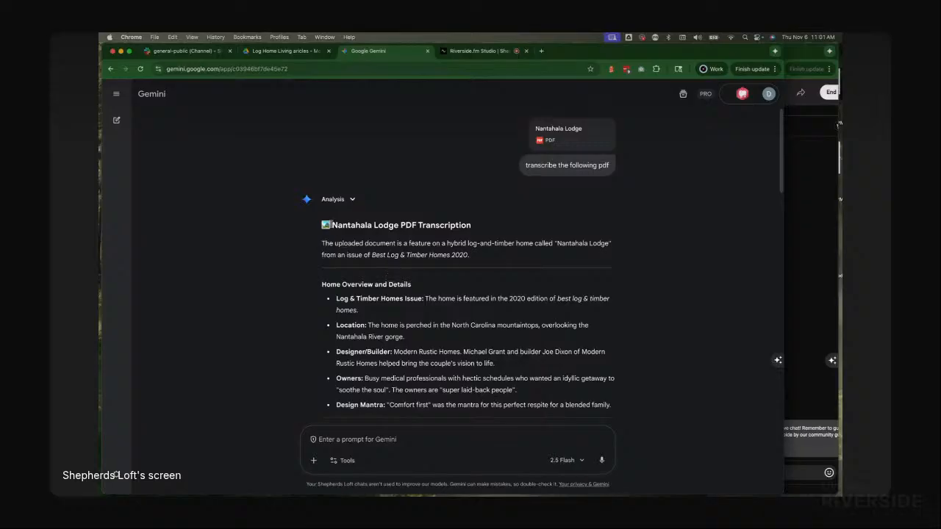
{"action": "left_click_drag", "start_coordinate": [325, 225], "coordinate": [606, 358]}
{"action": "scroll", "coordinate": [479, 296], "scroll_direction": "down", "scroll_amount": 5}
{"action": "scroll", "coordinate": [480, 296], "scroll_direction": "down", "scroll_amount": 8}
{"action": "scroll", "coordinate": [467, 292], "scroll_direction": "down", "scroll_amount": 1}
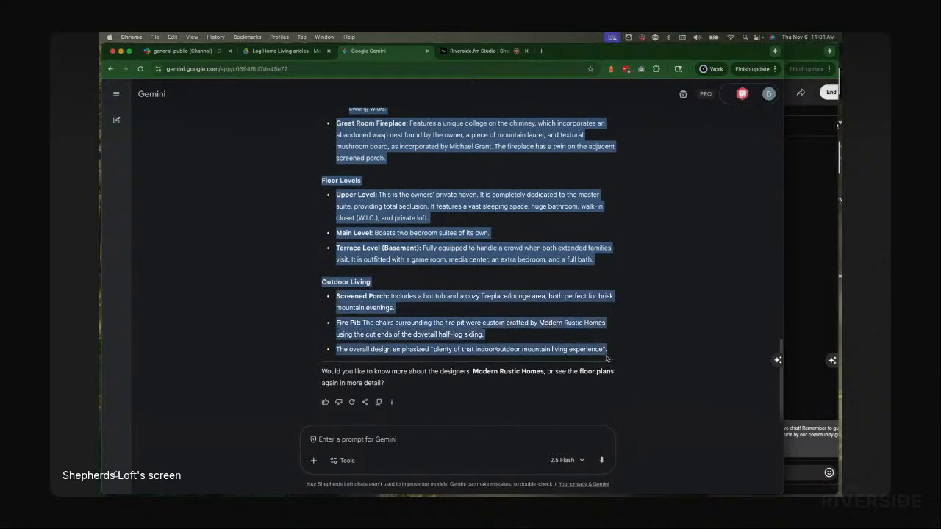
Step: Copy the "please summarize the description of the article for the website" prompt from the text note, paste it into Gemini and send it
{"action": "left_click", "coordinate": [298, 53]}
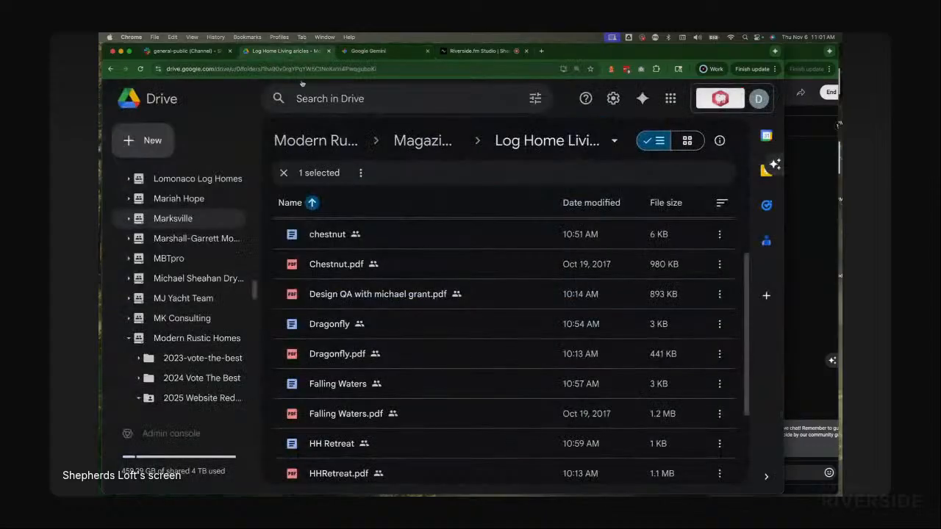
{"action": "key", "text": "super+Tab"}
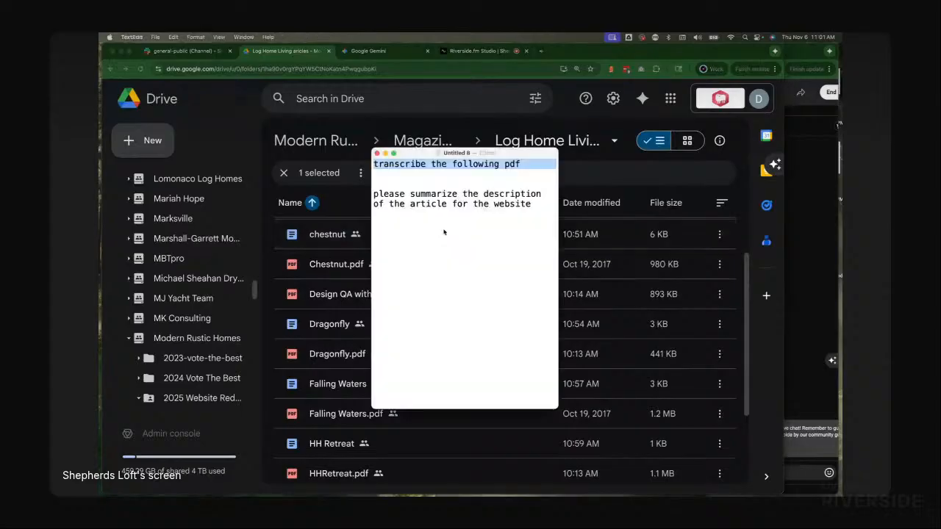
{"action": "triple_click", "coordinate": [436, 204]}
{"action": "key", "text": "super+c"}
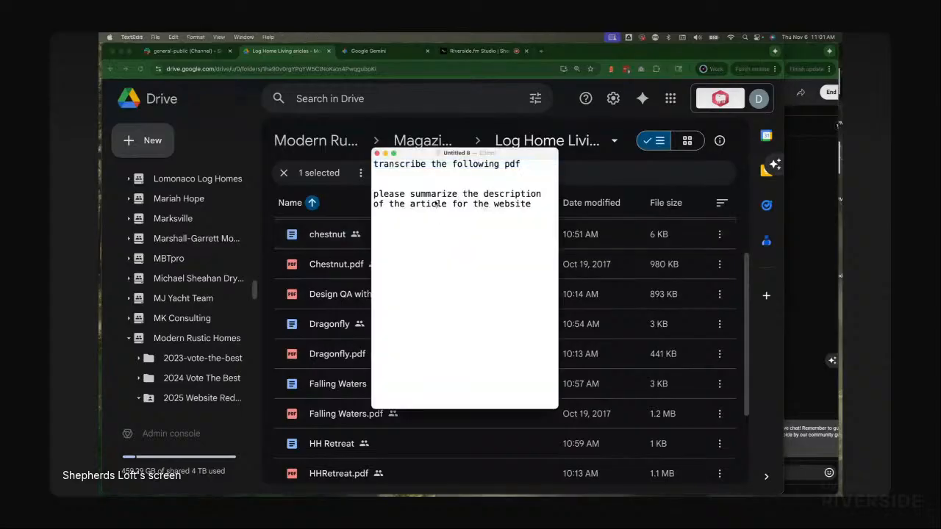
{"action": "left_click", "coordinate": [388, 52]}
{"action": "left_click", "coordinate": [389, 439]}
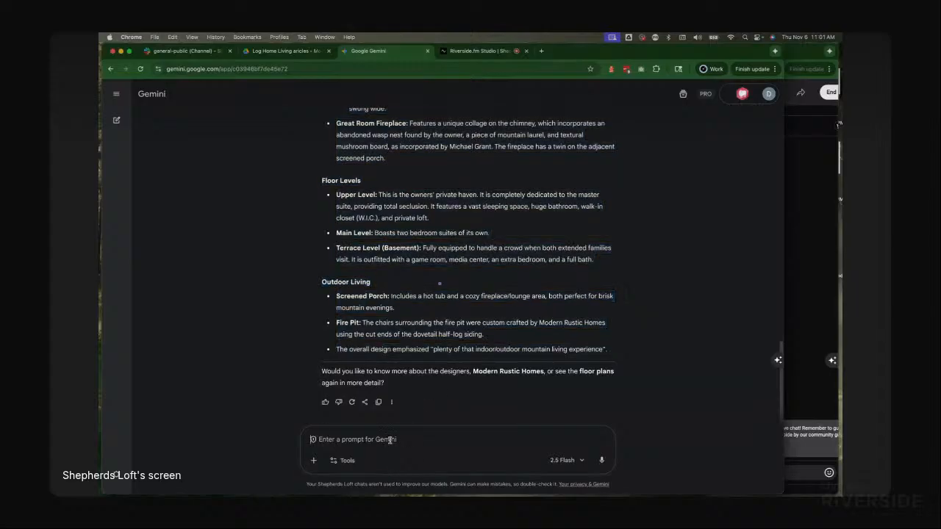
{"action": "key", "text": "super+v"}
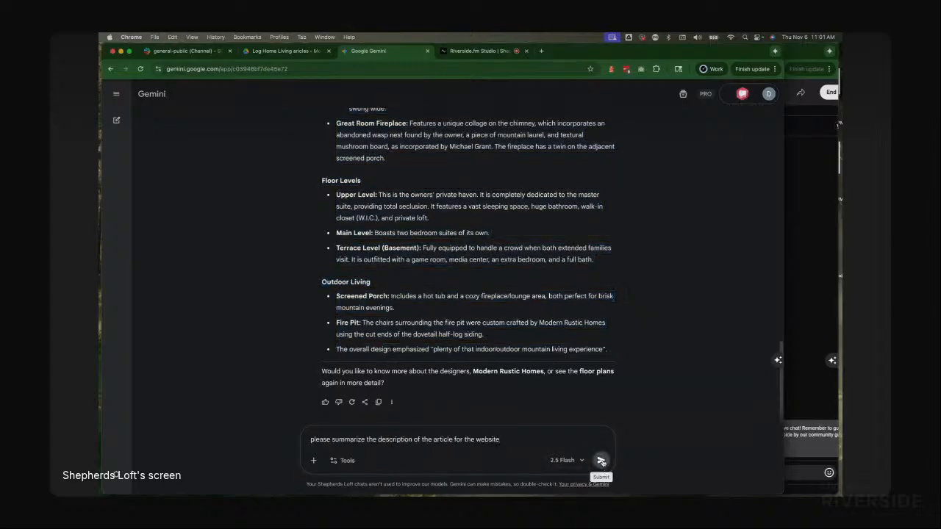
{"action": "left_click", "coordinate": [601, 461]}
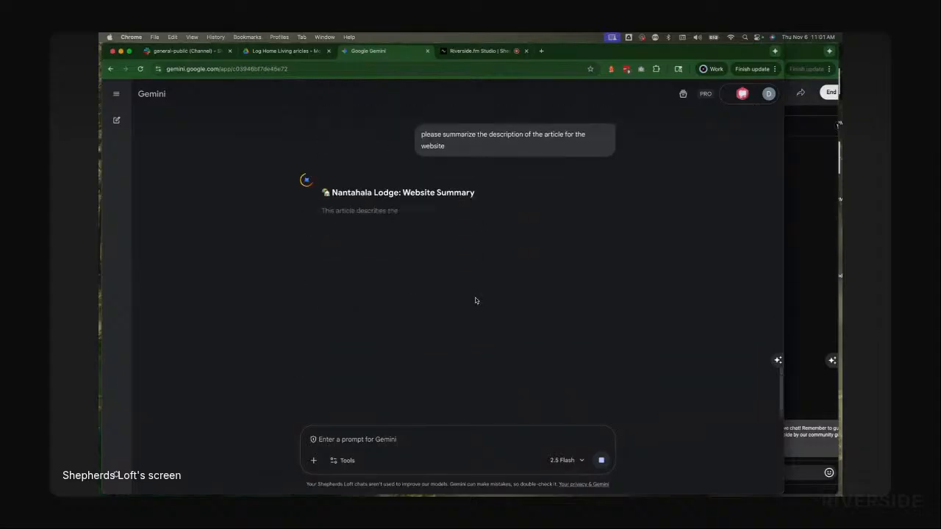
Step: Select and copy the full Nantahala Lodge transcription from Gemini's earlier response
{"action": "scroll", "coordinate": [475, 298], "scroll_direction": "up", "scroll_amount": 5}
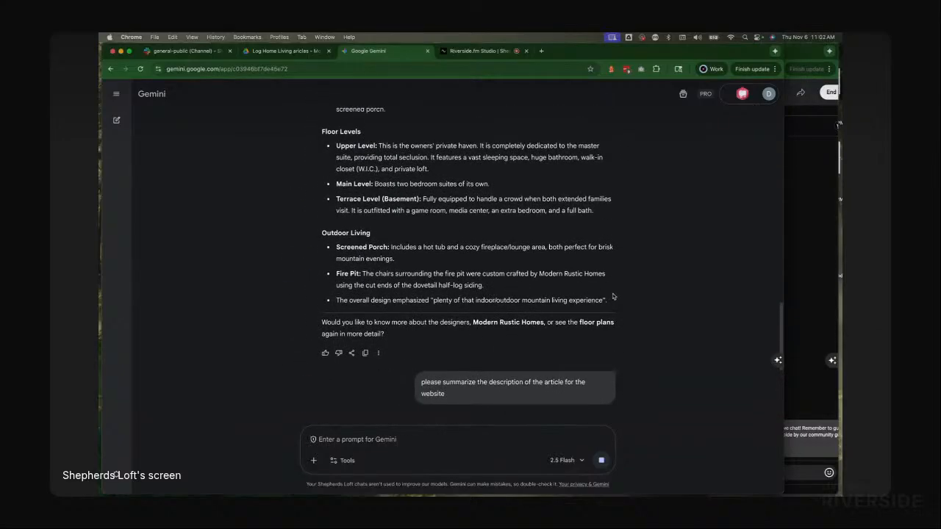
{"action": "left_click_drag", "start_coordinate": [610, 303], "coordinate": [333, 227]}
{"action": "scroll", "coordinate": [338, 397], "scroll_direction": "up", "scroll_amount": 10}
{"action": "scroll", "coordinate": [352, 229], "scroll_direction": "up", "scroll_amount": 5}
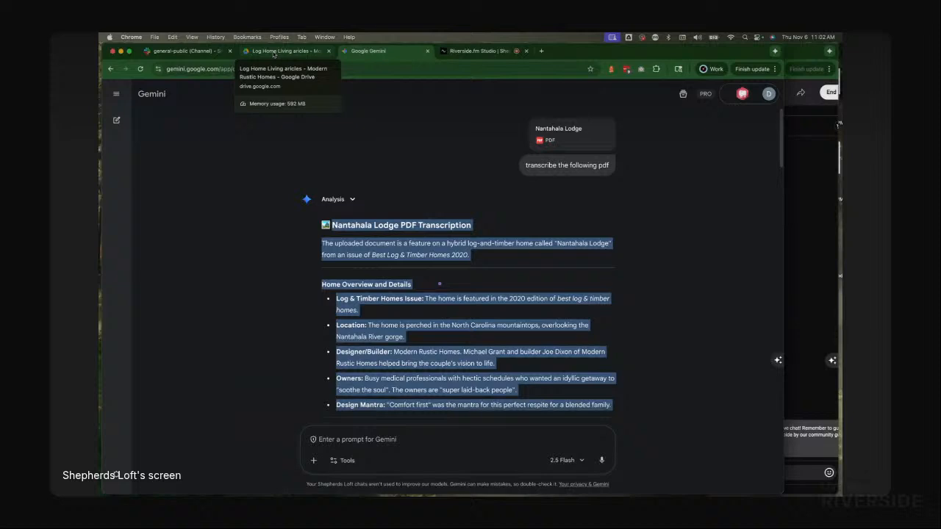
{"action": "key", "text": "super+Tab"}
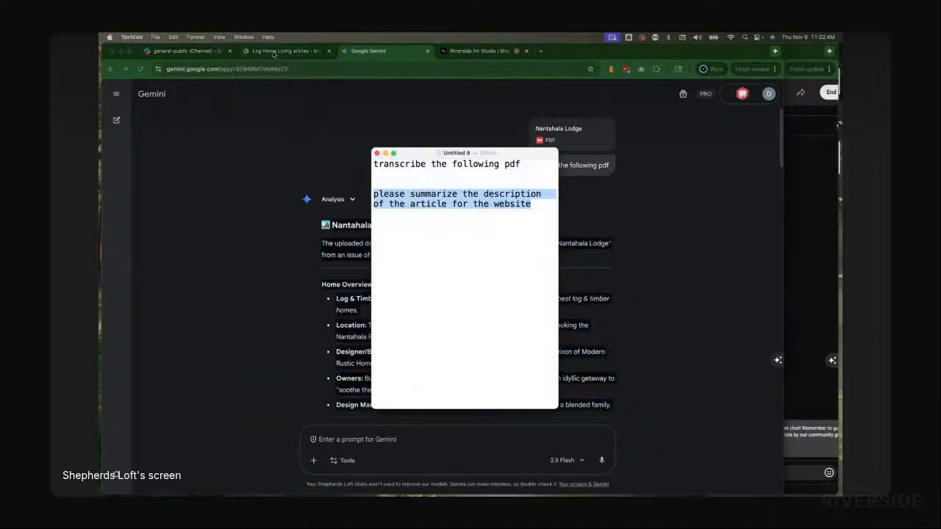
{"action": "key", "text": "super+Tab"}
{"action": "key", "text": "super+Tab"}
{"action": "key", "text": "super+Tab"}
{"action": "key", "text": "super+Tab"}
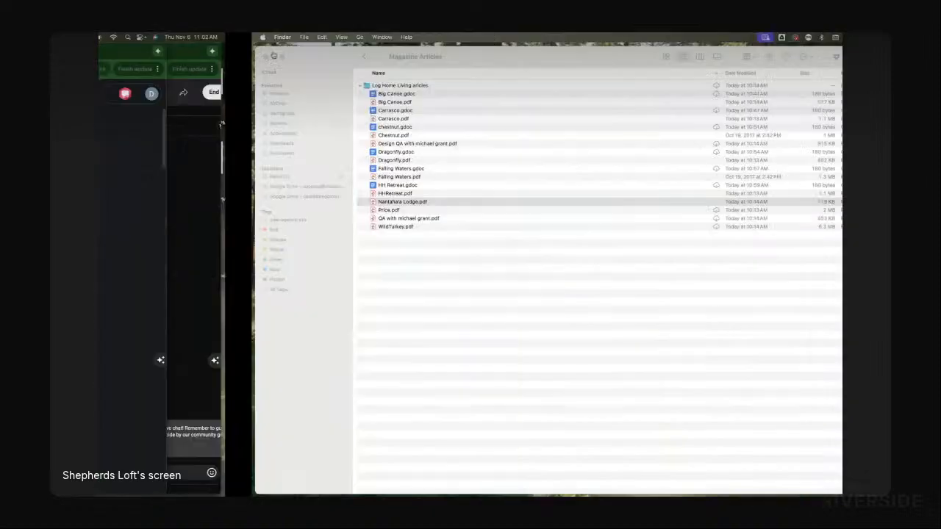
{"action": "key", "text": "super+Tab"}
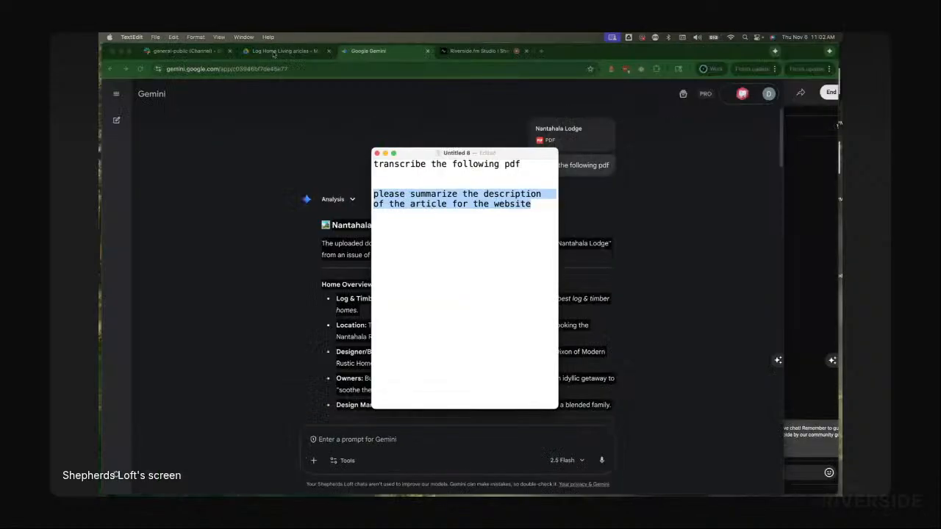
{"action": "key", "text": "super+Tab"}
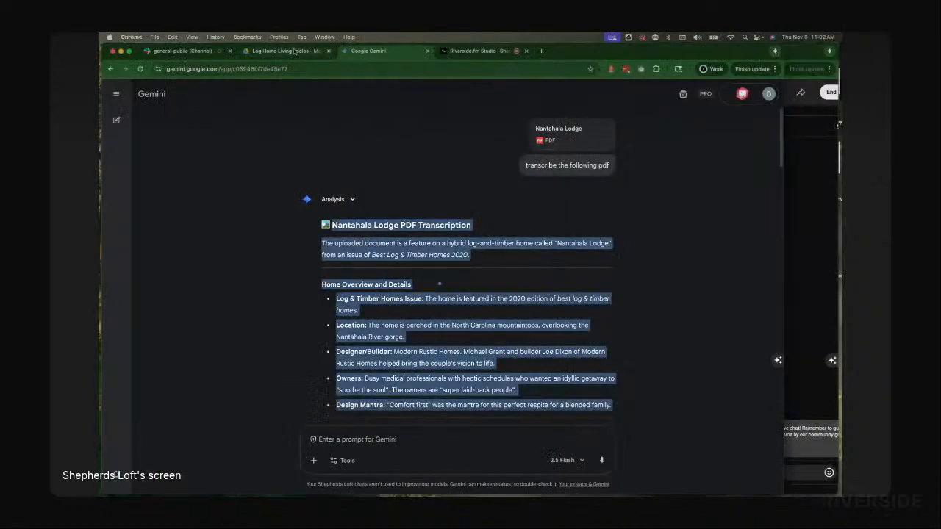
Step: Create a new blank Google Docs document from the Log Home Living articles Drive folder
{"action": "left_click", "coordinate": [291, 51]}
{"action": "left_click", "coordinate": [145, 140]}
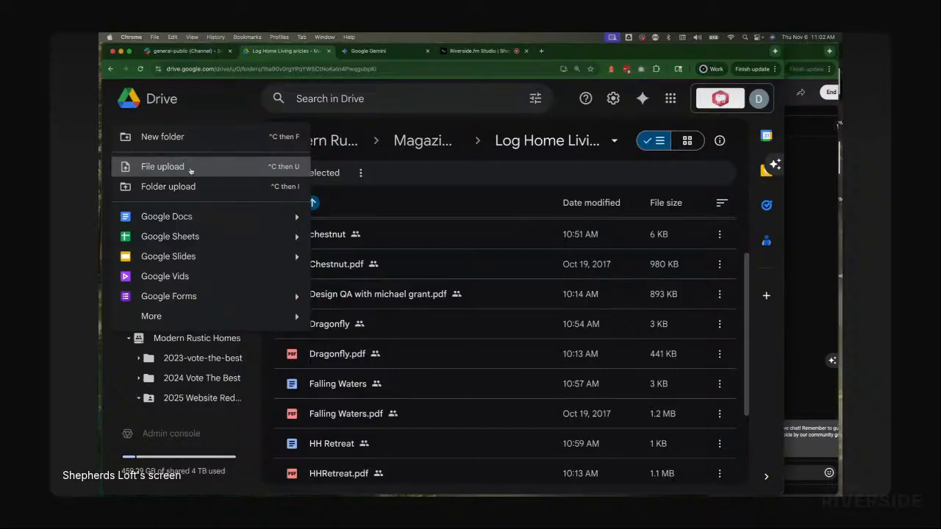
{"action": "left_click", "coordinate": [169, 218]}
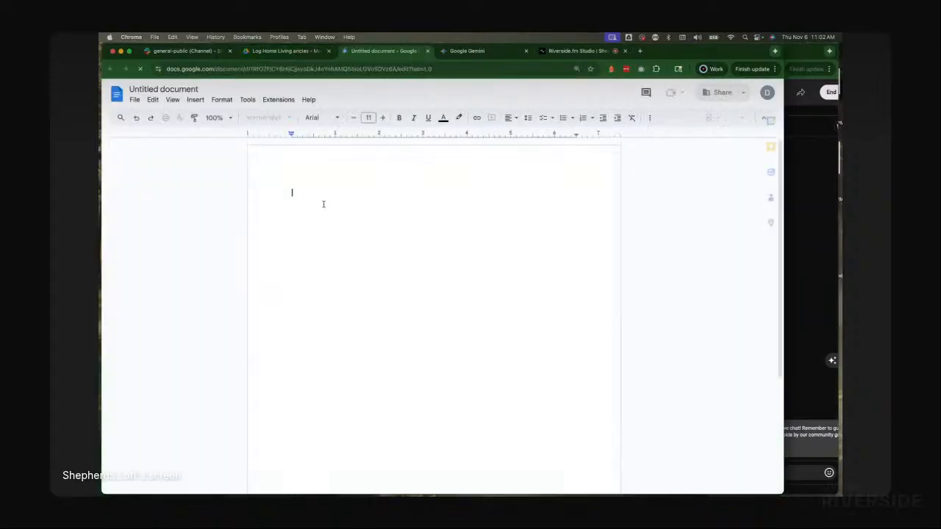
Step: Paste the copied transcription into the new document without formatting
{"action": "right_click", "coordinate": [297, 195]}
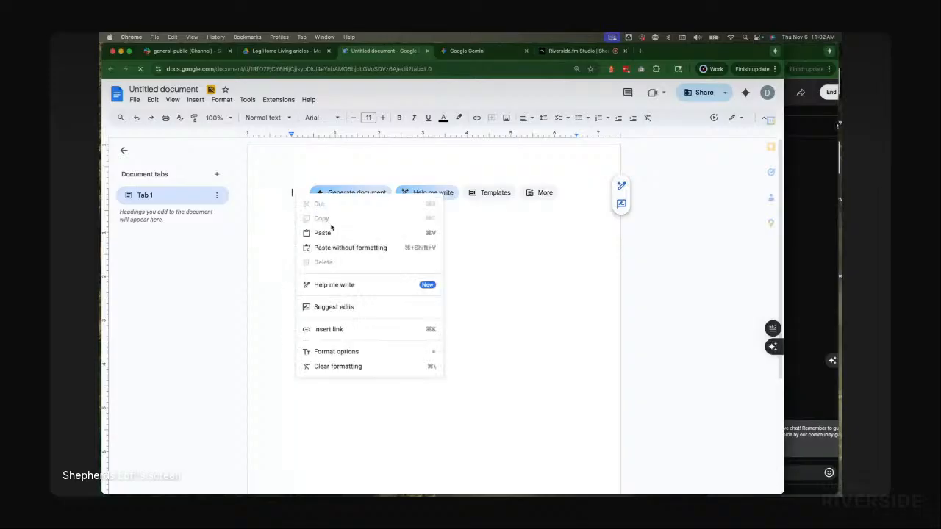
{"action": "left_click", "coordinate": [344, 248]}
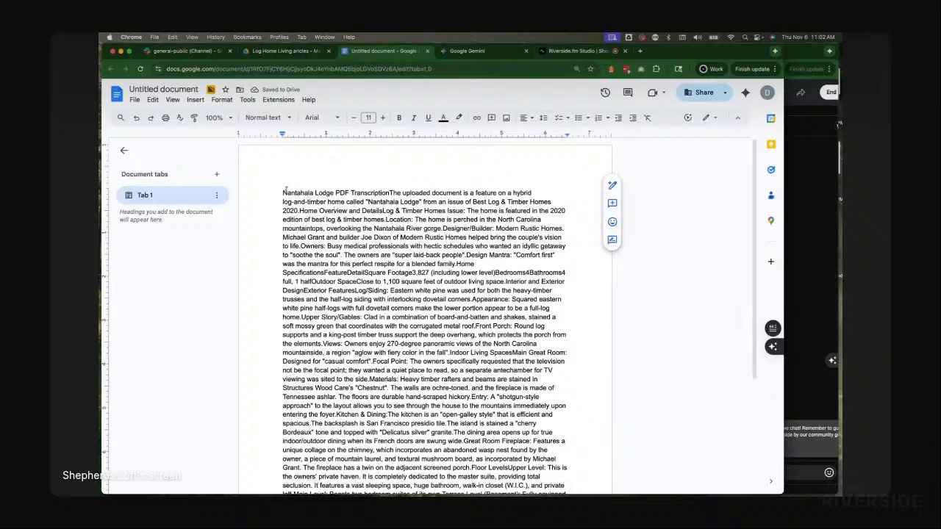
Step: Split the title onto its own line and prefix it with "Full Article"
{"action": "left_click", "coordinate": [281, 192]}
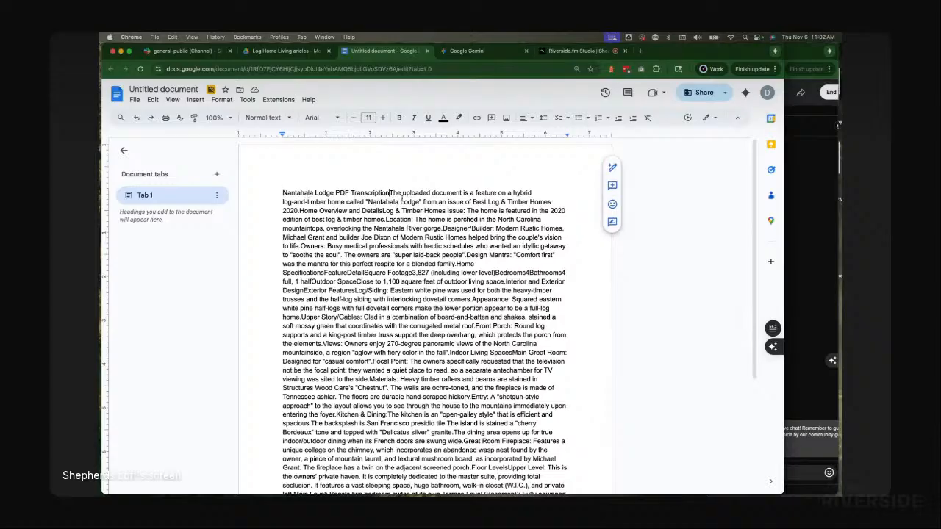
{"action": "key", "text": "Return"}
{"action": "key", "text": "Return"}
{"action": "left_click", "coordinate": [284, 193]}
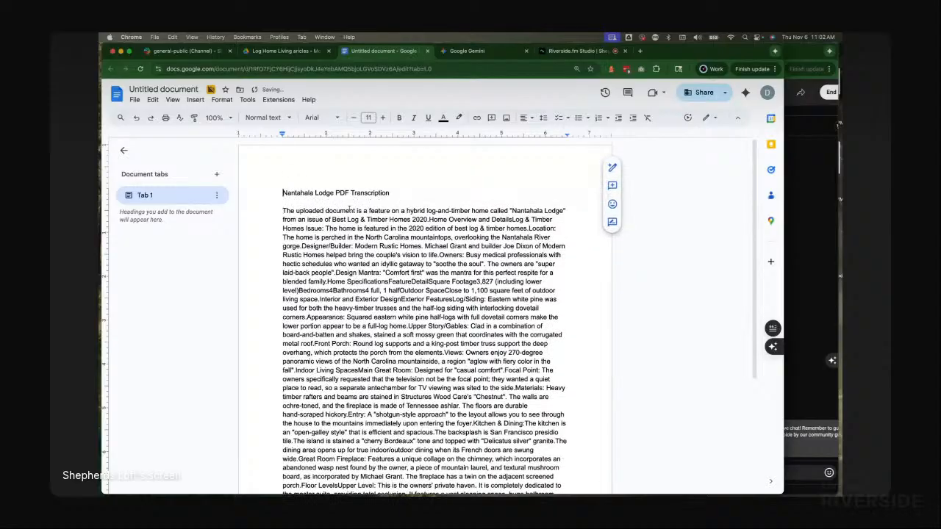
{"action": "type", "text": "Fu"}
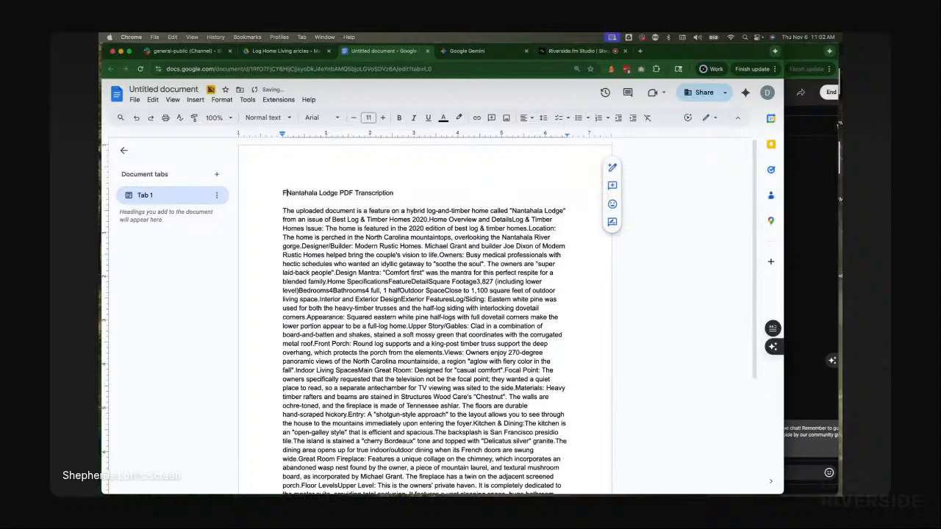
{"action": "type", "text": "ll Artic"}
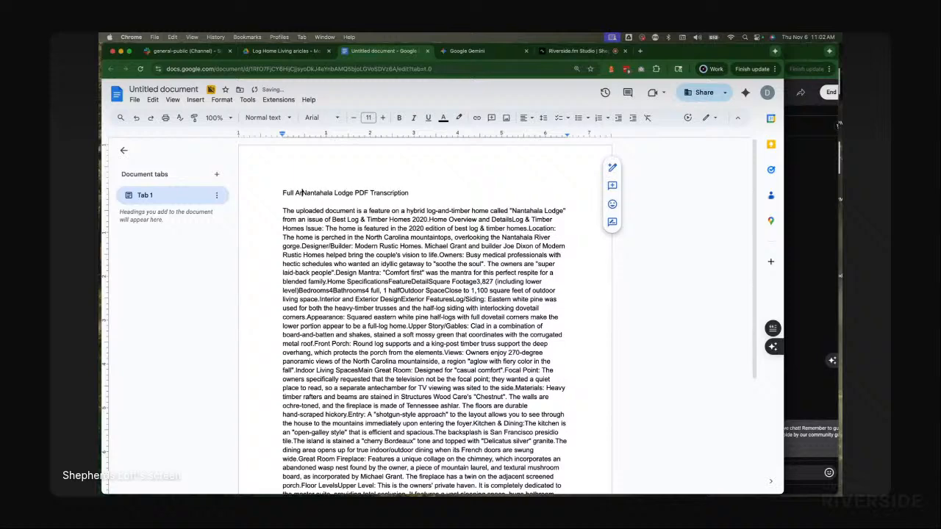
{"action": "type", "text": "le"}
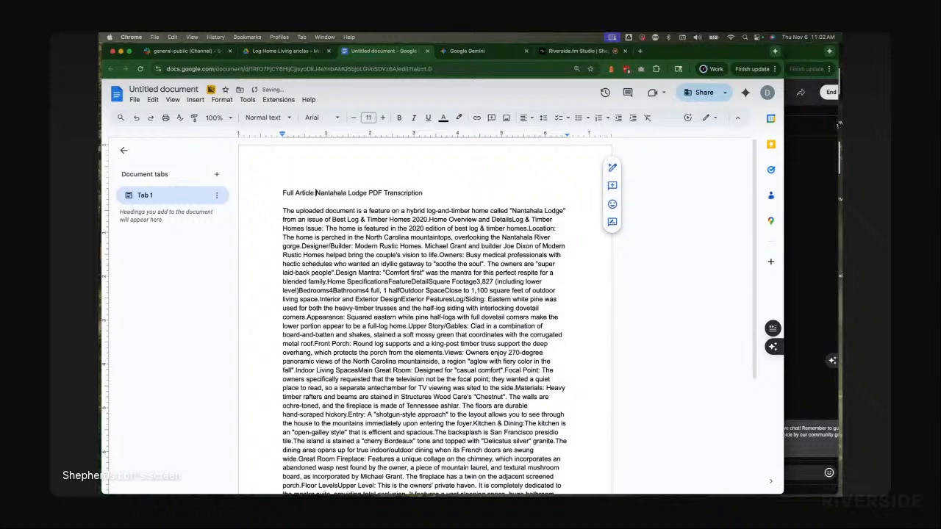
Step: Rename the document as Nantahala
{"action": "triple_click", "coordinate": [363, 192]}
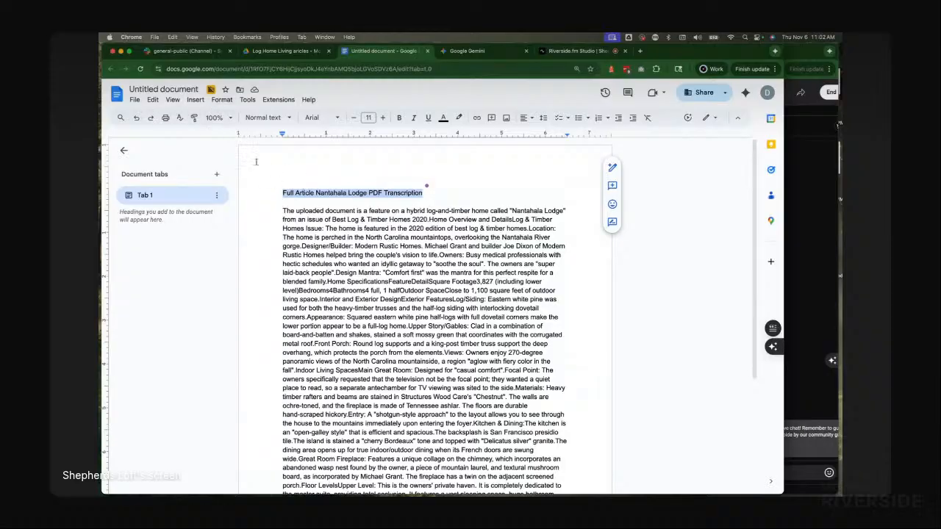
{"action": "left_click", "coordinate": [330, 187]}
{"action": "scroll", "coordinate": [346, 192], "scroll_direction": "down", "scroll_amount": 3}
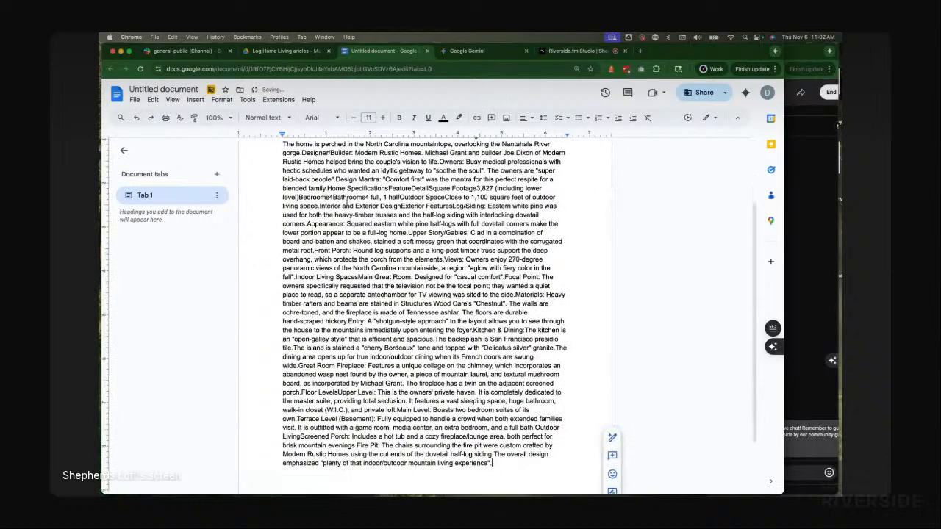
{"action": "scroll", "coordinate": [358, 197], "scroll_direction": "up", "scroll_amount": 3}
{"action": "double_click", "coordinate": [324, 193]}
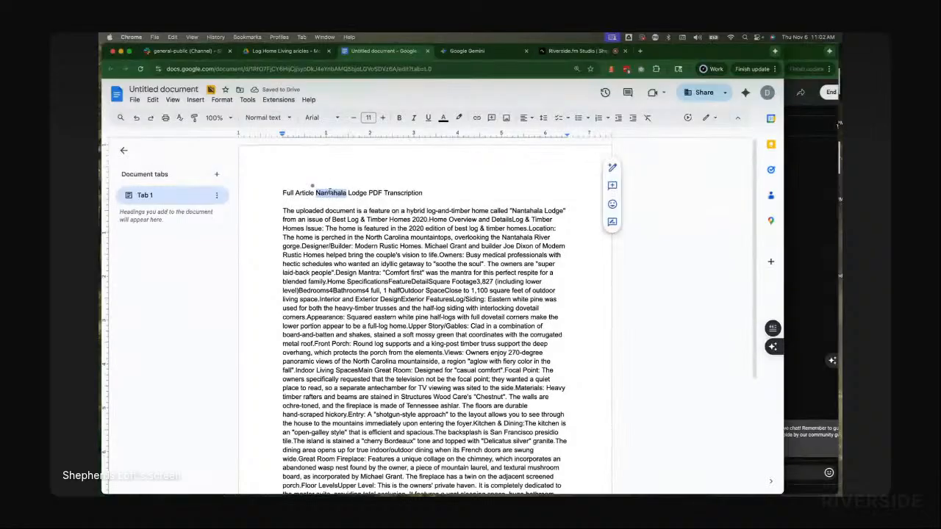
{"action": "left_click", "coordinate": [158, 91]}
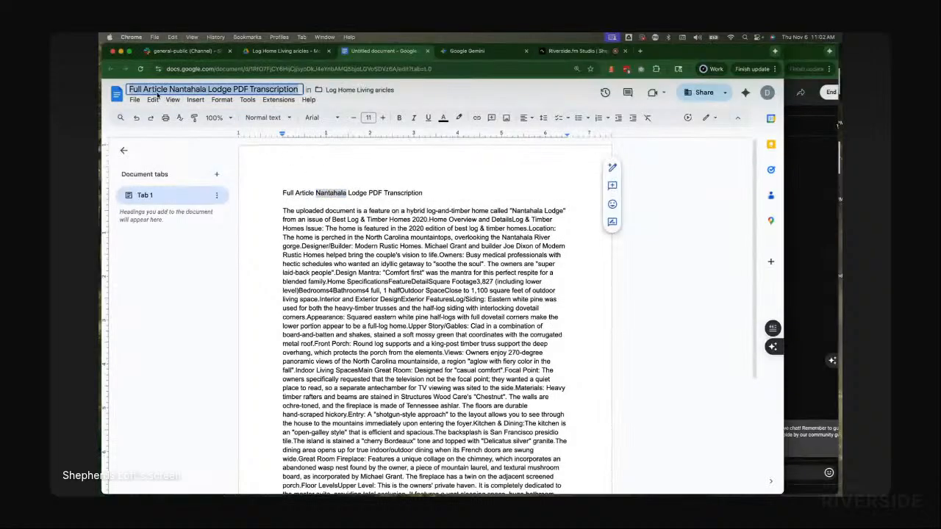
{"action": "type", "text": "Nantahala"}
Step: Apply Heading 1 to the "Full Article Nantahala Lodge PDF Transcription" title line
{"action": "left_click", "coordinate": [307, 212]}
{"action": "double_click", "coordinate": [300, 195]}
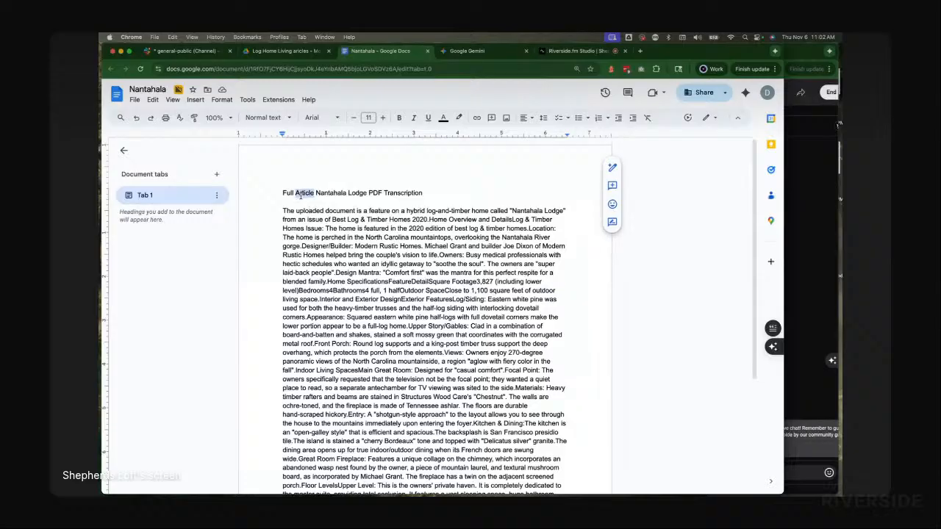
{"action": "triple_click", "coordinate": [300, 195]}
{"action": "left_click", "coordinate": [266, 117]}
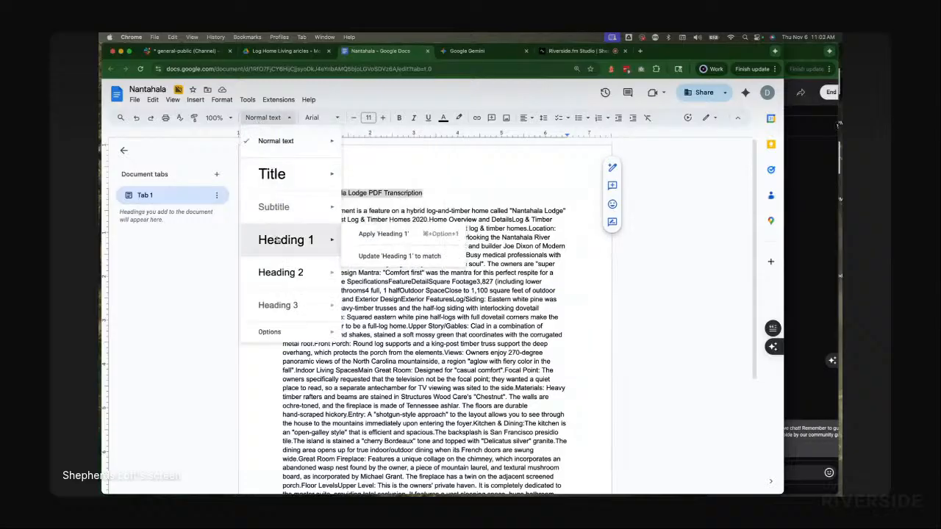
{"action": "left_click", "coordinate": [278, 241]}
{"action": "double_click", "coordinate": [360, 174]}
{"action": "left_click", "coordinate": [365, 168]}
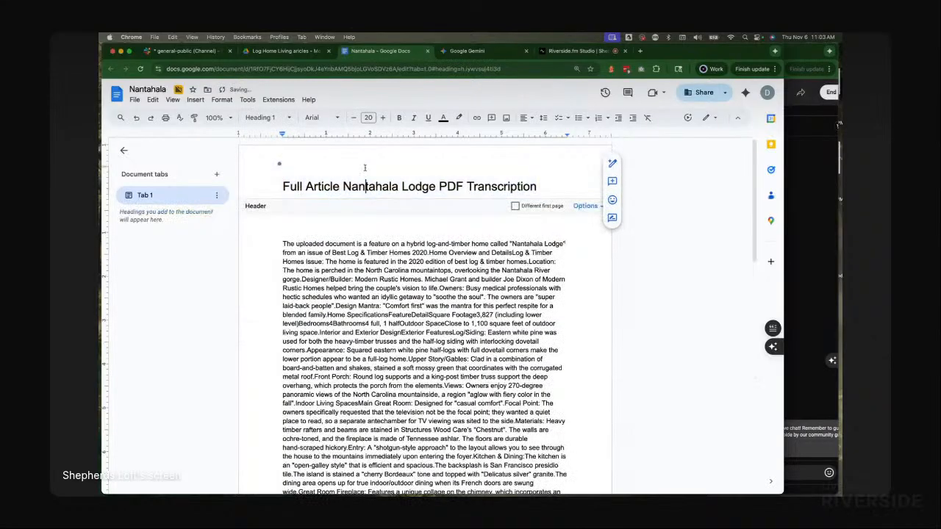
{"action": "left_click", "coordinate": [372, 250]}
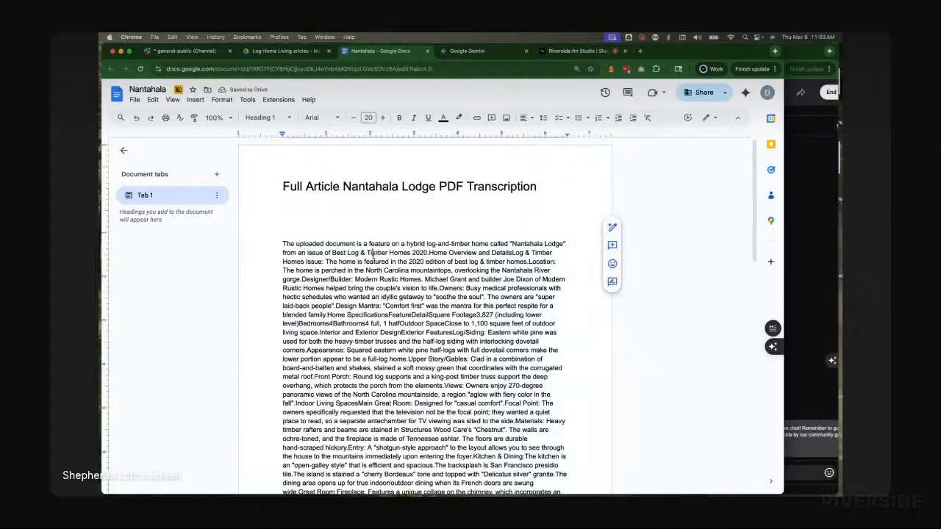
Step: Undo the last edit on the empty line beneath the title
{"action": "left_click", "coordinate": [312, 222]}
{"action": "double_click", "coordinate": [311, 222]}
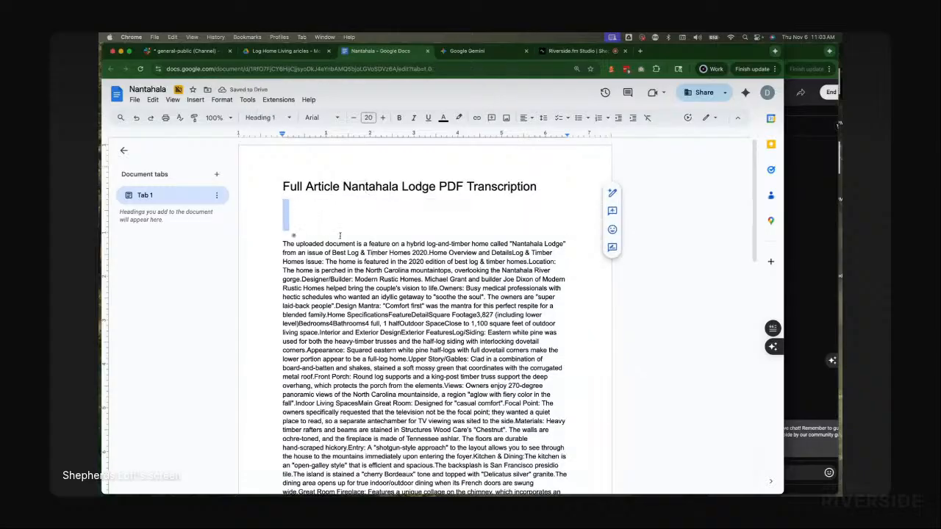
{"action": "left_click", "coordinate": [340, 236]}
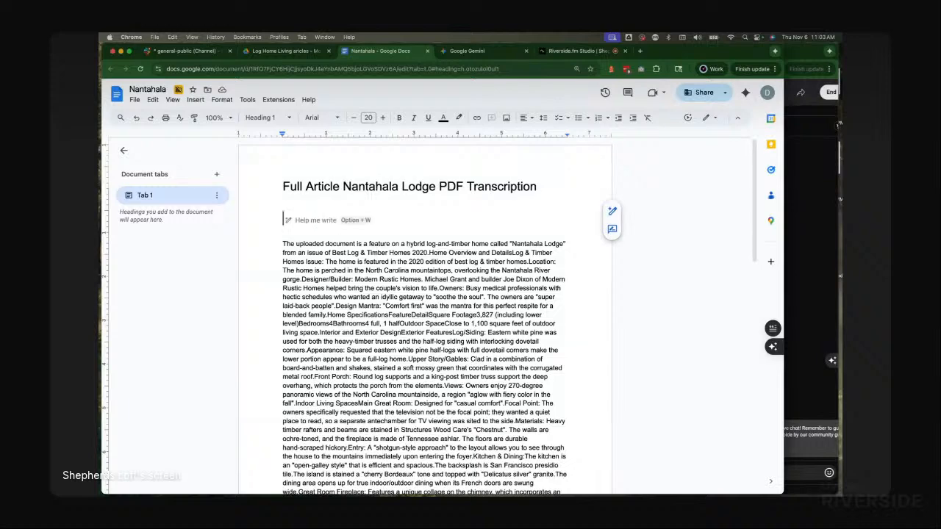
{"action": "key", "text": "super+z"}
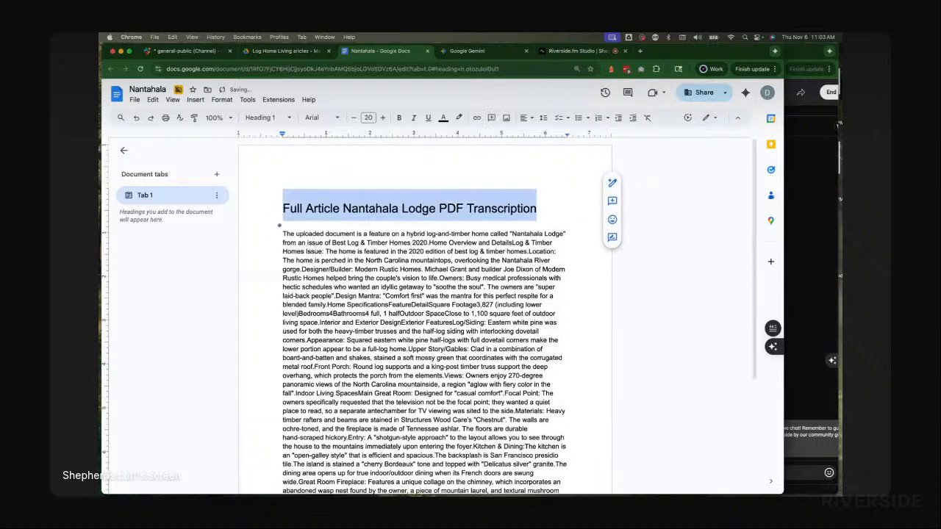
Step: Insert two empty lines above the Heading 1 title and place the cursor there
{"action": "key", "text": "Left"}
{"action": "key", "text": "Return"}
{"action": "key", "text": "Return"}
{"action": "key", "text": "Up"}
{"action": "key", "text": "Up"}
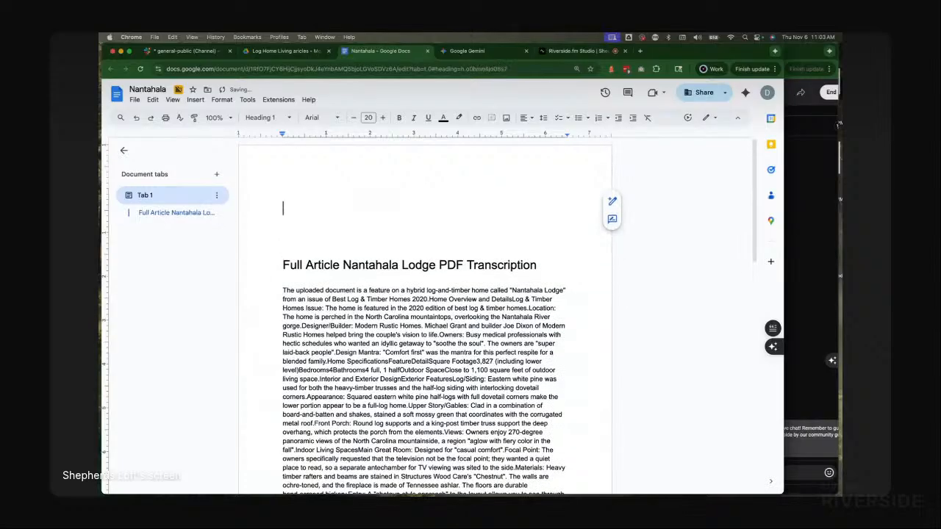
{"action": "key", "text": "Down"}
{"action": "key", "text": "Up"}
{"action": "key", "text": "Down"}
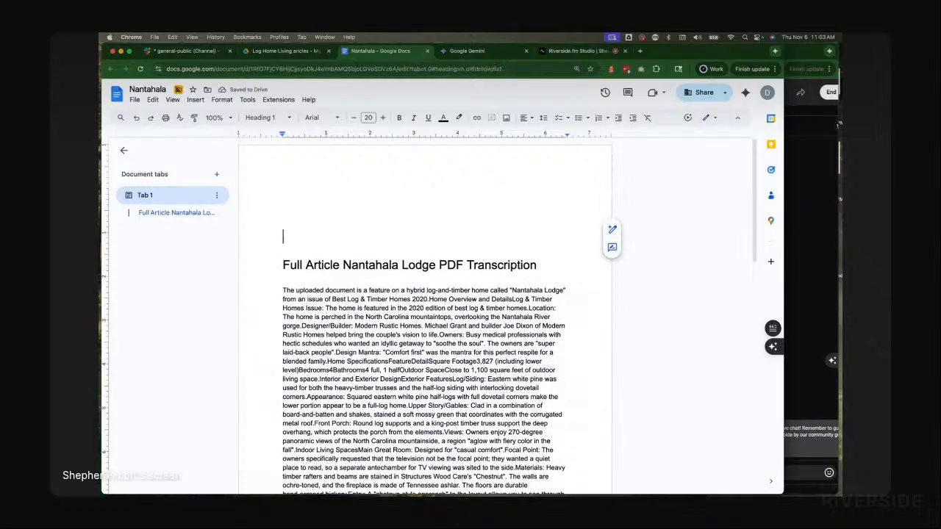
Step: Adjust the empty lines above the Heading 1 title, leaving the cursor on a blank line
{"action": "key", "text": "Return"}
{"action": "key", "text": "Up"}
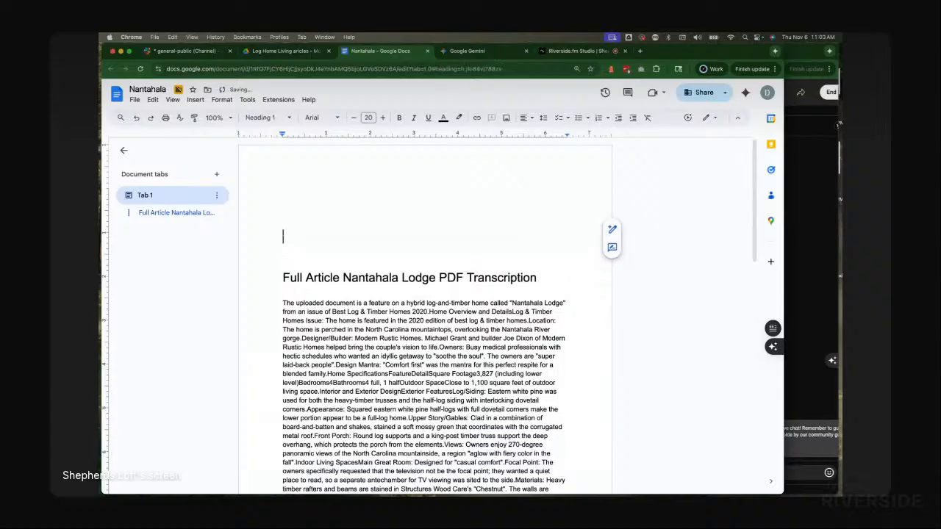
{"action": "key", "text": "BackSpace"}
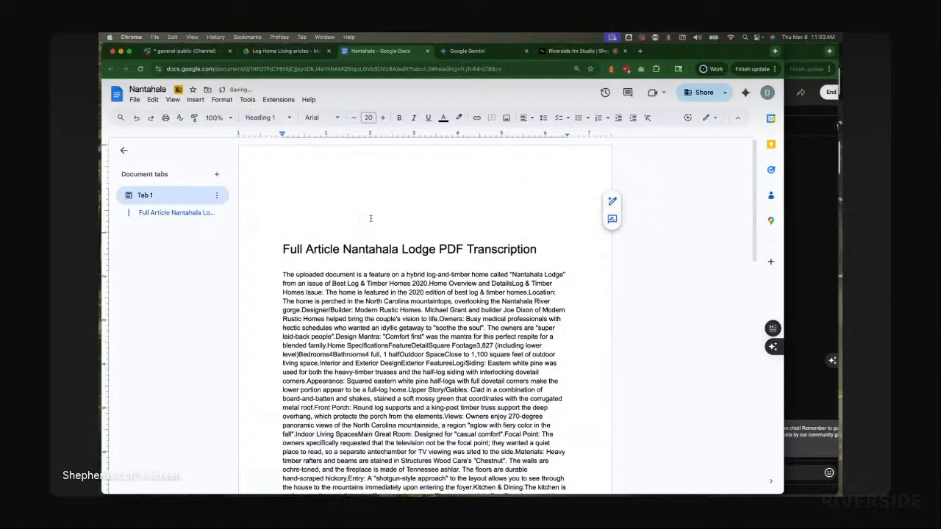
Step: Select the full "Nantahala Lodge: Website Summary" response in the Gemini chat for copying
{"action": "left_click", "coordinate": [482, 52]}
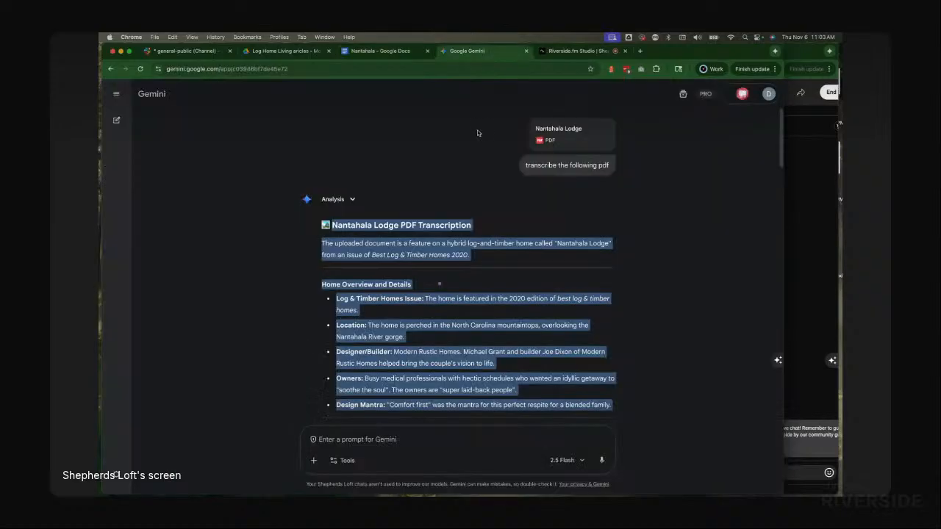
{"action": "scroll", "coordinate": [441, 334], "scroll_direction": "down", "scroll_amount": 5}
{"action": "scroll", "coordinate": [441, 334], "scroll_direction": "down", "scroll_amount": 15}
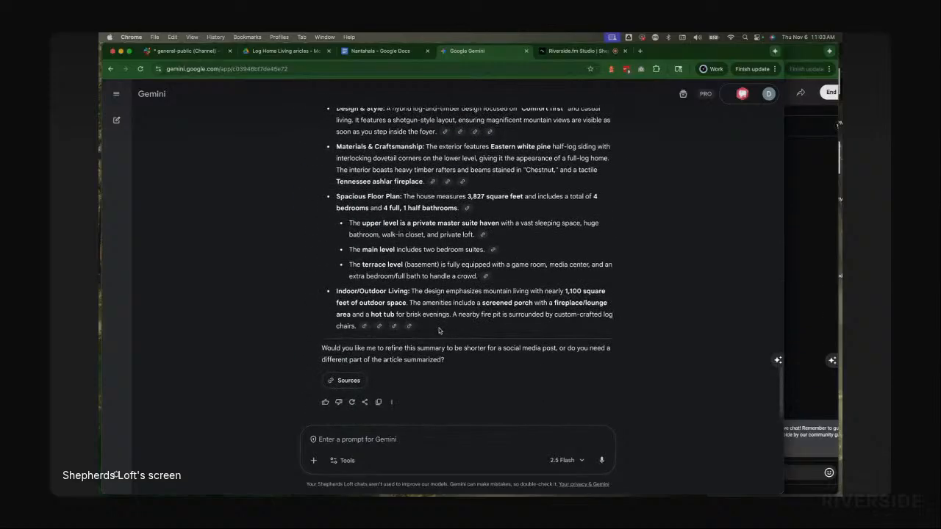
{"action": "left_click_drag", "start_coordinate": [439, 331], "coordinate": [317, 237]}
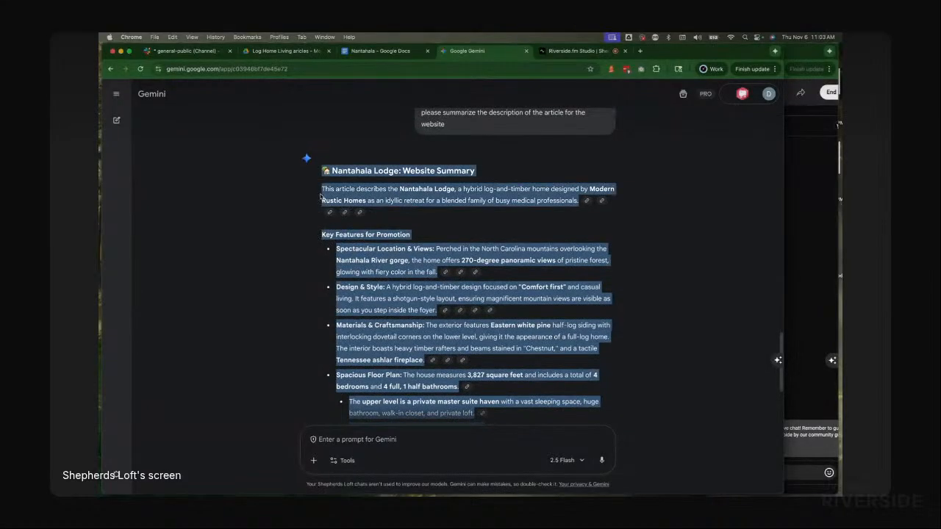
{"action": "left_click_drag", "start_coordinate": [321, 195], "coordinate": [330, 171]}
Step: Paste the website summary into the document on the blank line above the full article title
{"action": "left_click", "coordinate": [381, 53]}
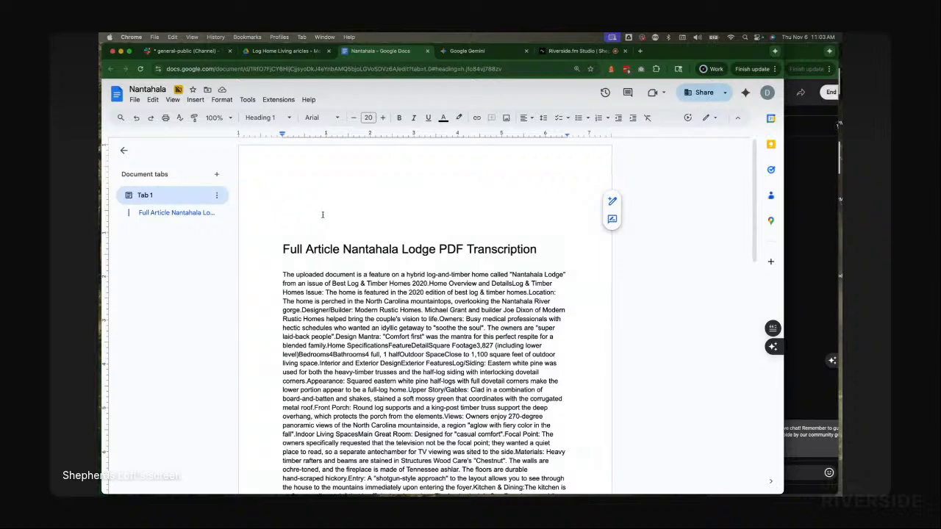
{"action": "key", "text": "super+v"}
{"action": "key", "text": "super+z"}
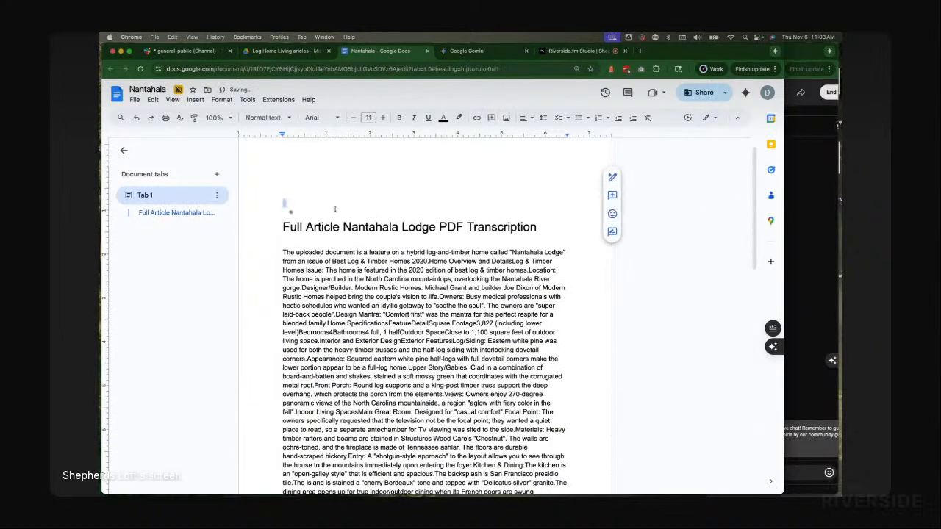
{"action": "left_click", "coordinate": [310, 205]}
{"action": "key", "text": "super+v"}
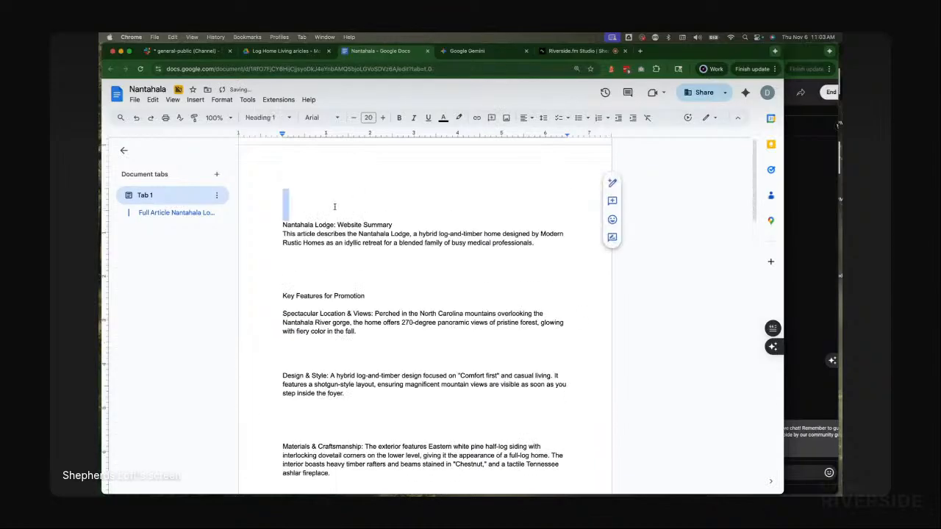
Step: Remove the blank line above the pasted summary and break its title onto a separate line
{"action": "key", "text": "Delete"}
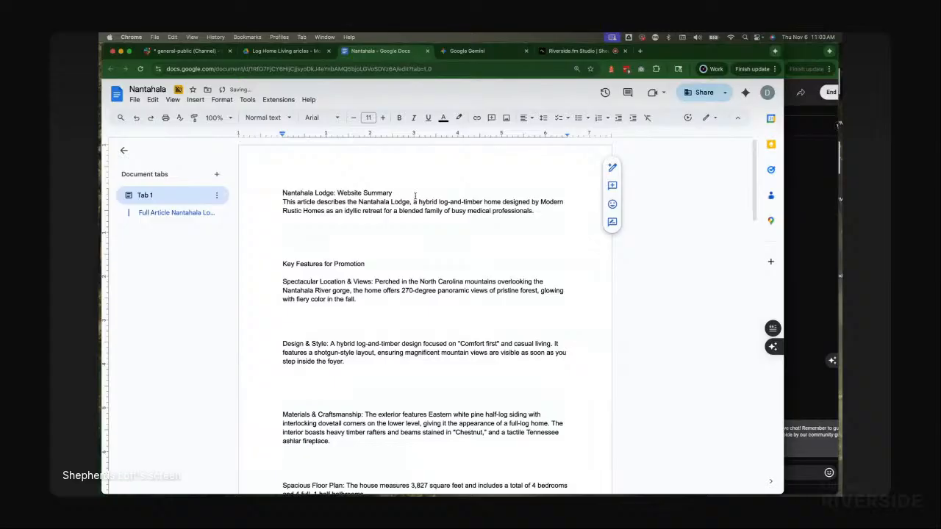
{"action": "key", "text": "Return"}
Step: Apply Heading 1 to the "Nantahala Lodge: Website Summary" line and delete an empty line below the intro paragraph
{"action": "triple_click", "coordinate": [349, 193]}
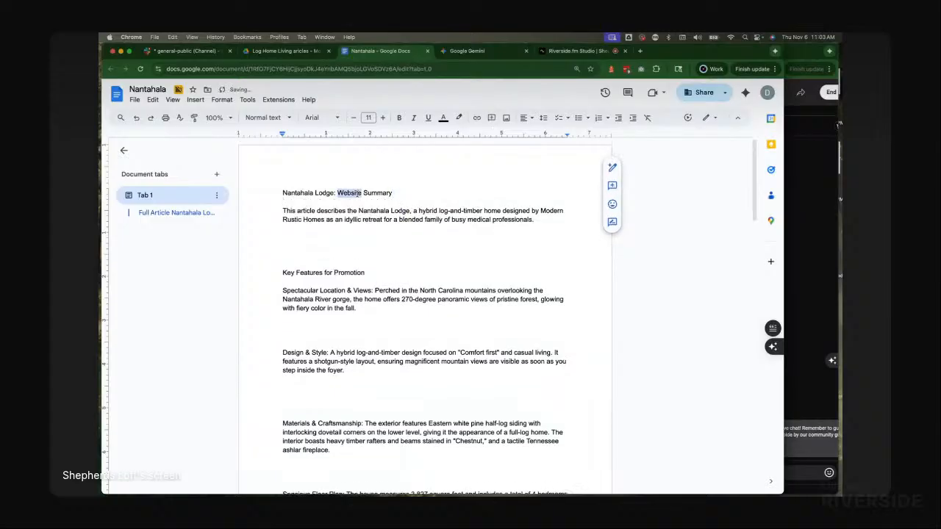
{"action": "left_click", "coordinate": [269, 118]}
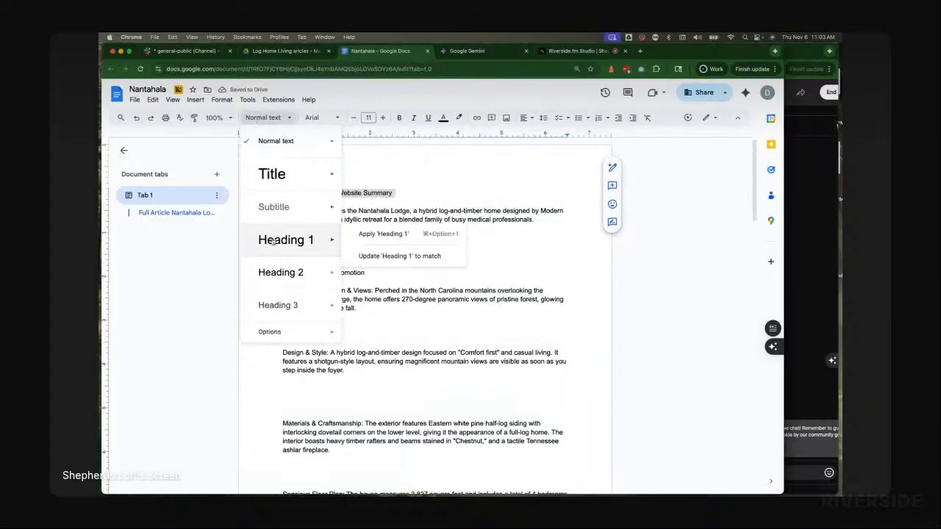
{"action": "left_click", "coordinate": [322, 239]}
{"action": "left_click", "coordinate": [400, 269]}
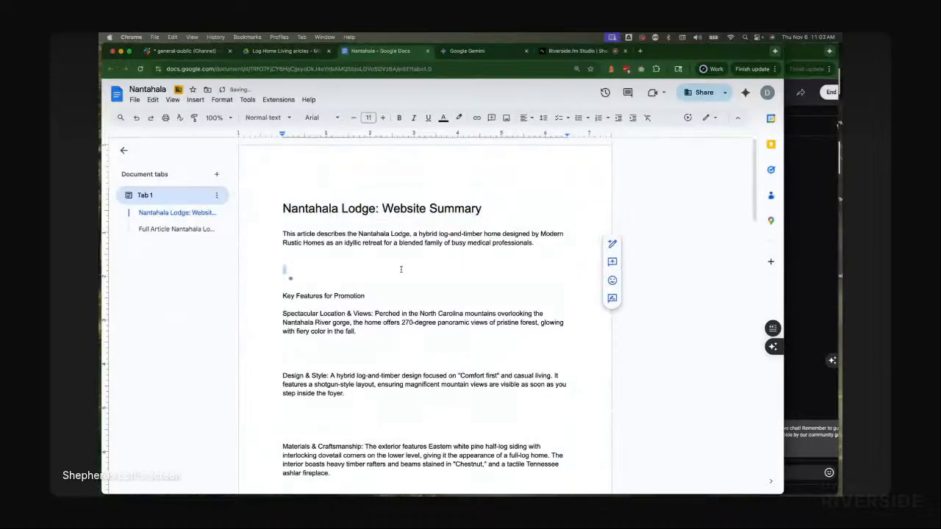
{"action": "key", "text": "Delete"}
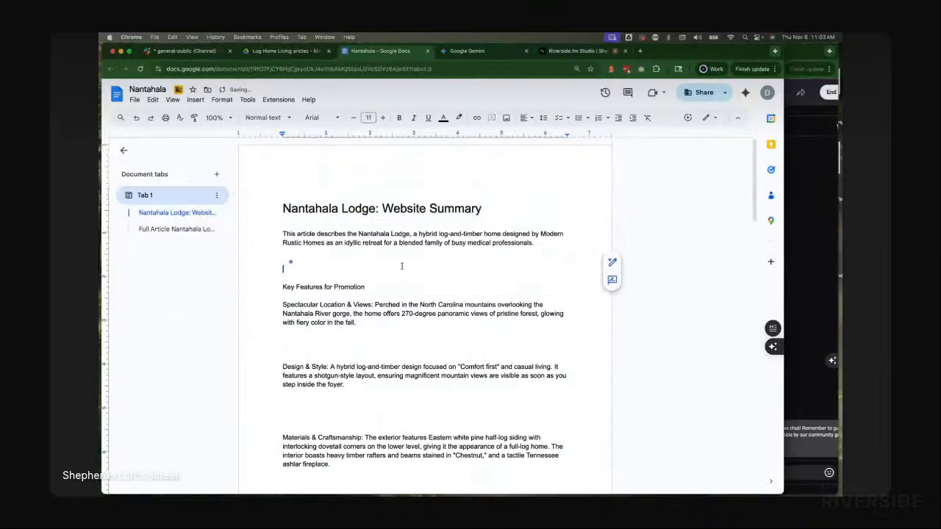
Step: Close the document and browse the Log Home Living articles folder in Drive for the next PDF
{"action": "key", "text": "super+w"}
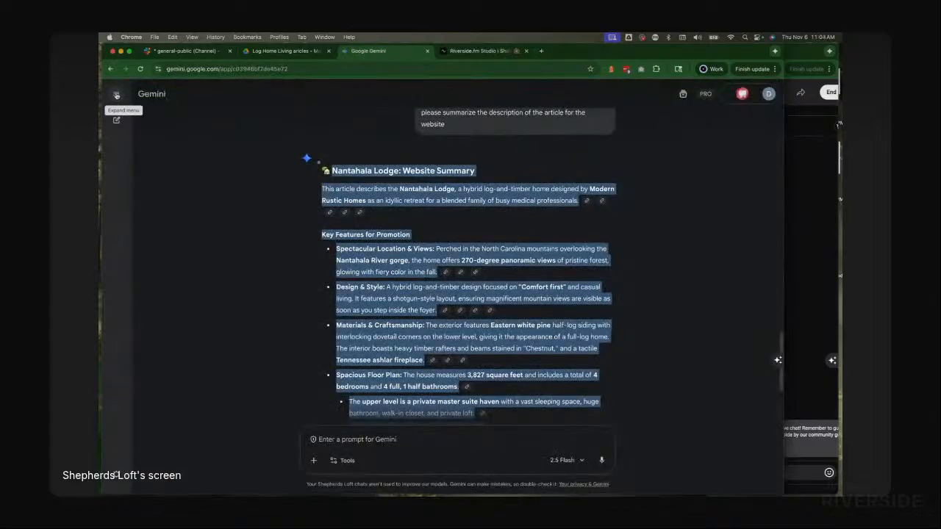
{"action": "left_click", "coordinate": [272, 51]}
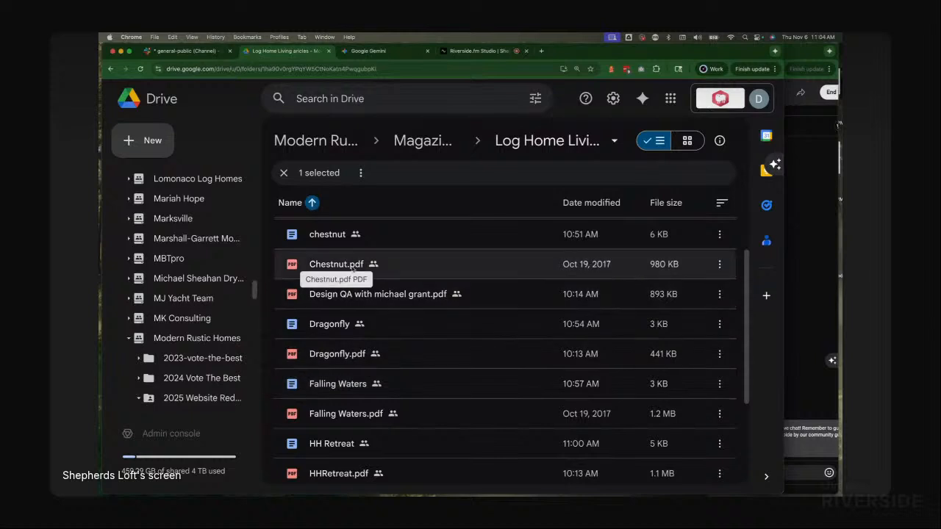
{"action": "scroll", "coordinate": [360, 300], "scroll_direction": "down", "scroll_amount": 1}
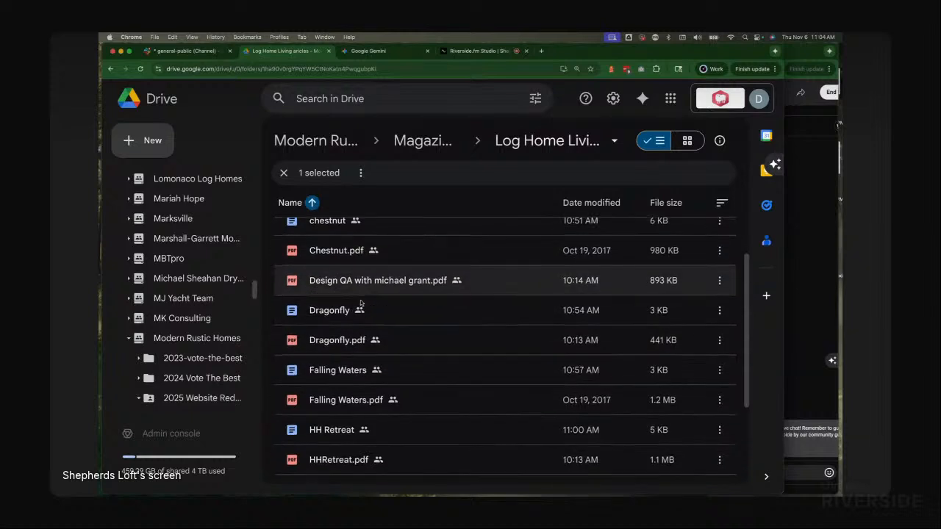
{"action": "scroll", "coordinate": [360, 303], "scroll_direction": "up", "scroll_amount": 1}
{"action": "left_click", "coordinate": [327, 265]}
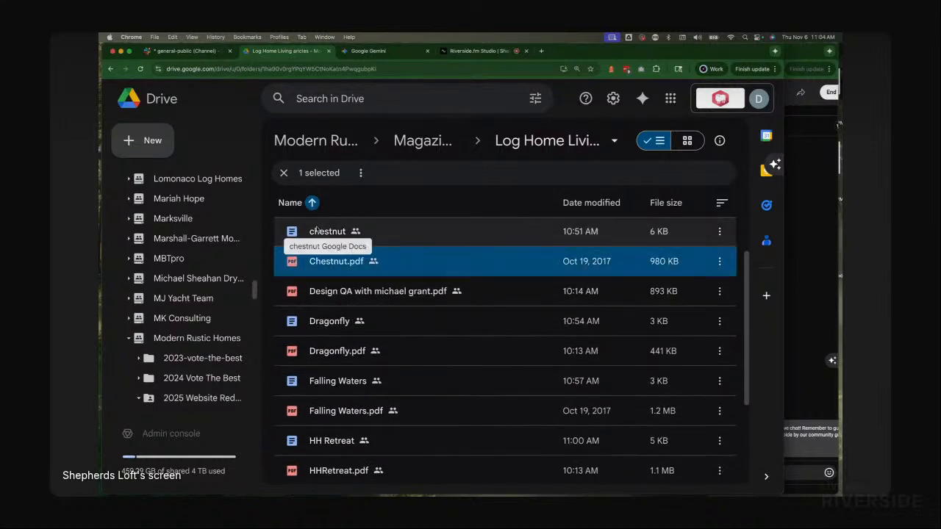
{"action": "scroll", "coordinate": [331, 354], "scroll_direction": "down", "scroll_amount": 5}
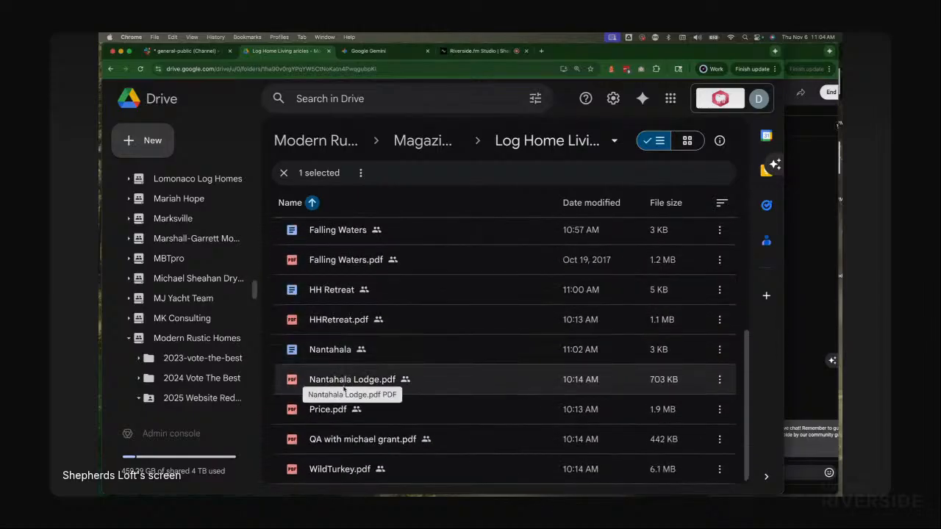
{"action": "scroll", "coordinate": [410, 397], "scroll_direction": "up", "scroll_amount": 1}
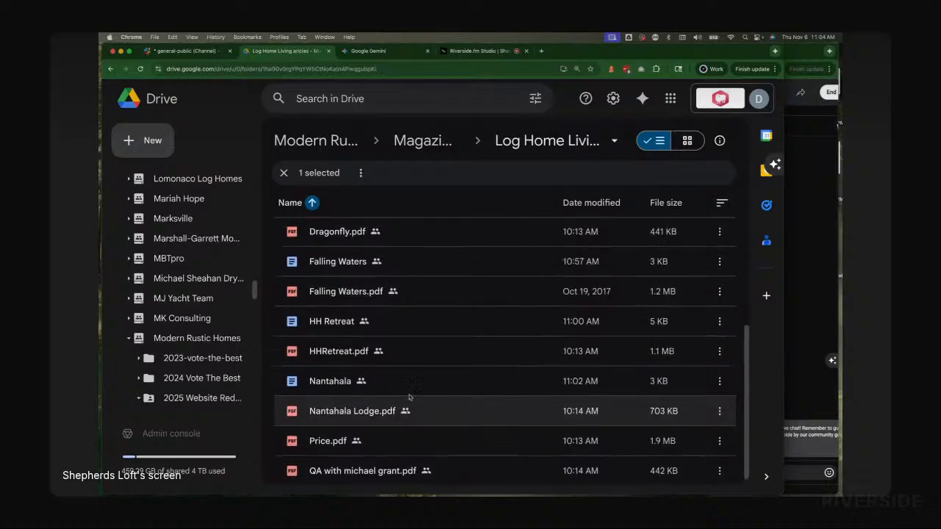
{"action": "scroll", "coordinate": [409, 397], "scroll_direction": "up", "scroll_amount": 5}
{"action": "scroll", "coordinate": [408, 397], "scroll_direction": "down", "scroll_amount": 5}
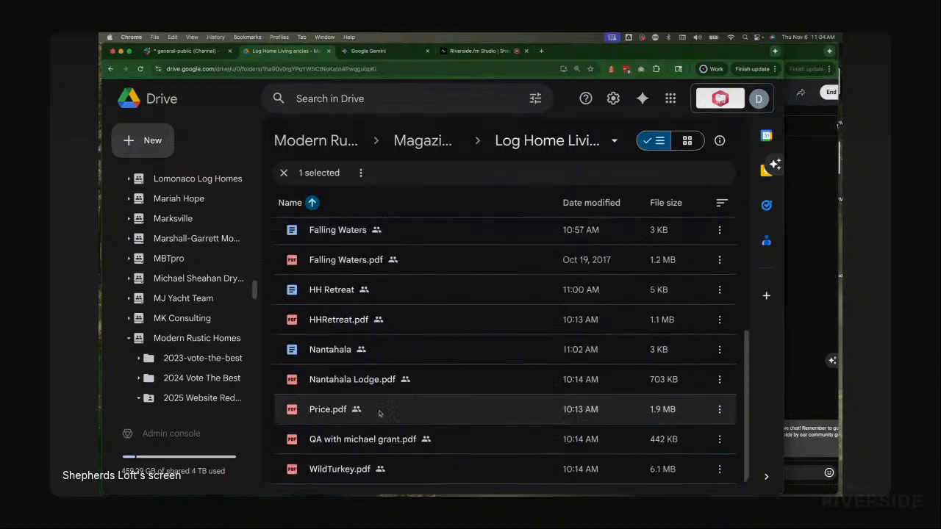
{"action": "left_click", "coordinate": [140, 69]}
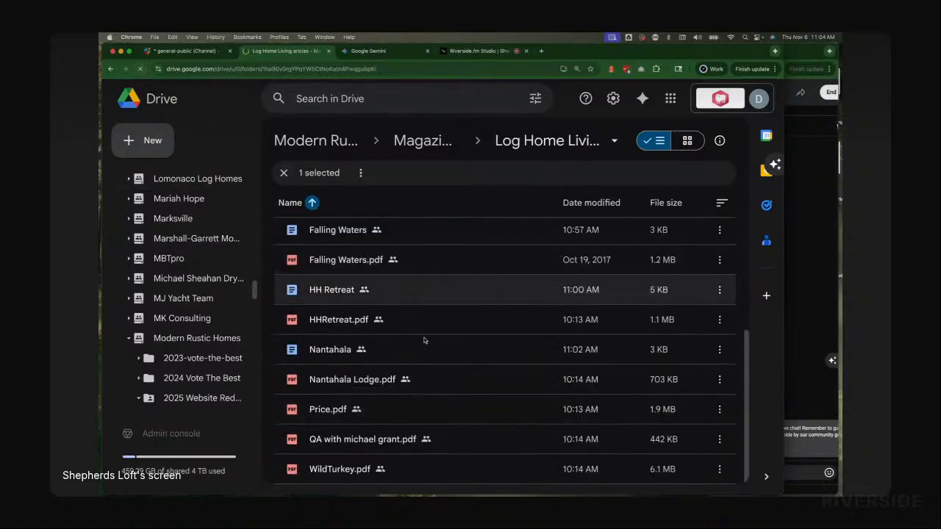
{"action": "scroll", "coordinate": [403, 403], "scroll_direction": "down", "scroll_amount": 5}
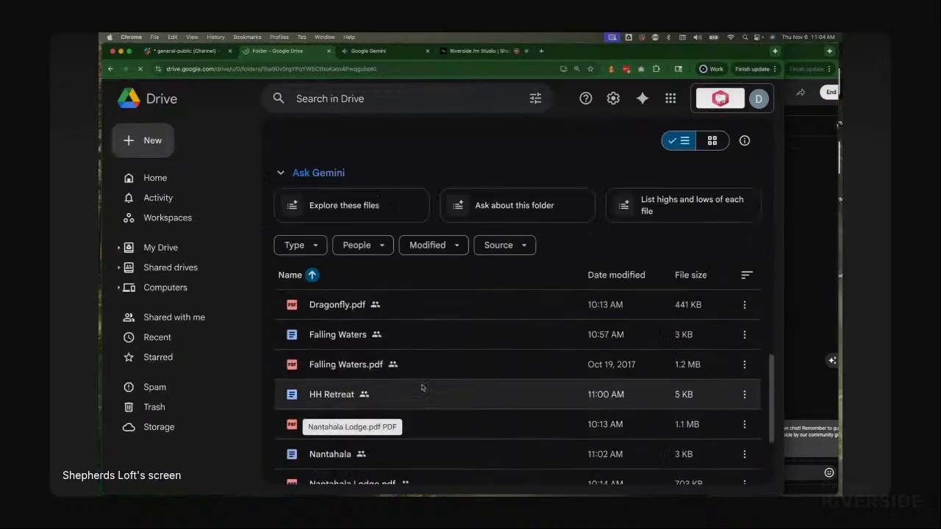
{"action": "scroll", "coordinate": [421, 385], "scroll_direction": "down", "scroll_amount": 2}
Step: Start a new Gemini chat
{"action": "key", "text": "super+Tab"}
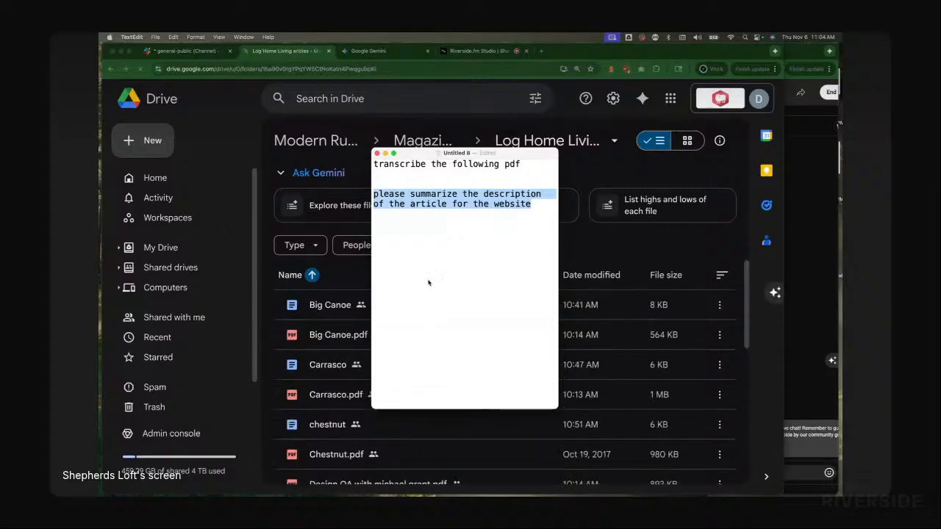
{"action": "key", "text": "super+Tab"}
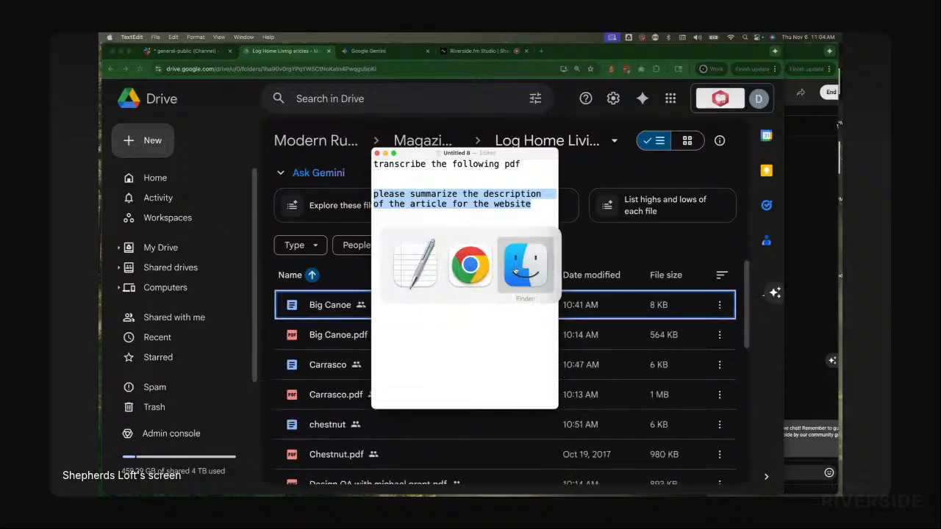
{"action": "left_click", "coordinate": [382, 51]}
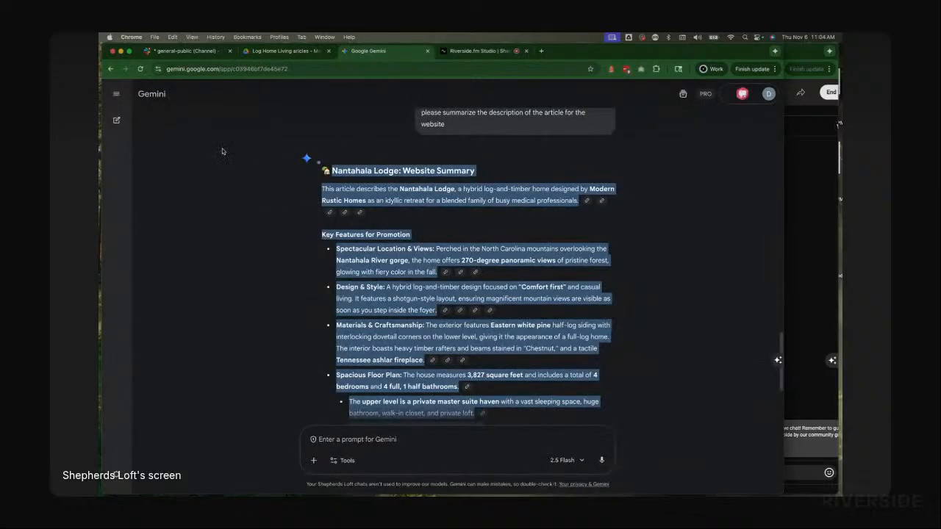
{"action": "left_click", "coordinate": [117, 95]}
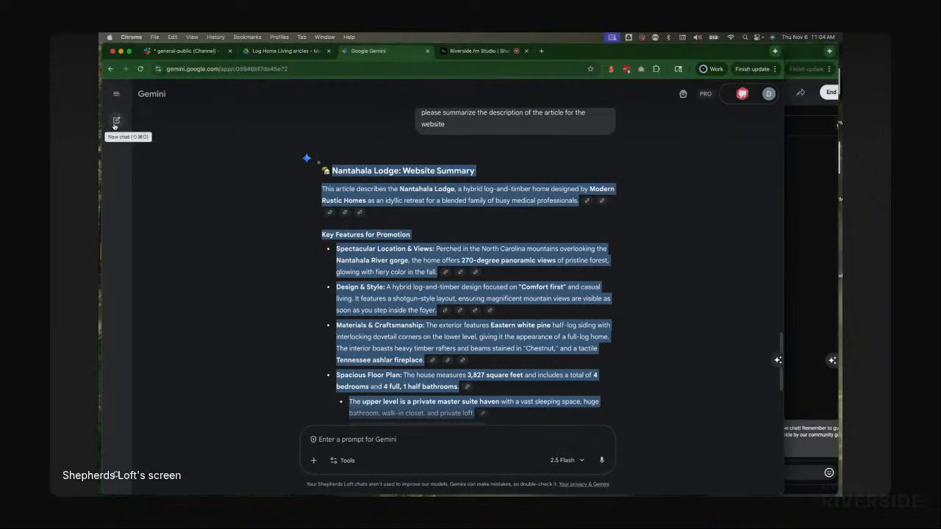
{"action": "left_click", "coordinate": [115, 123]}
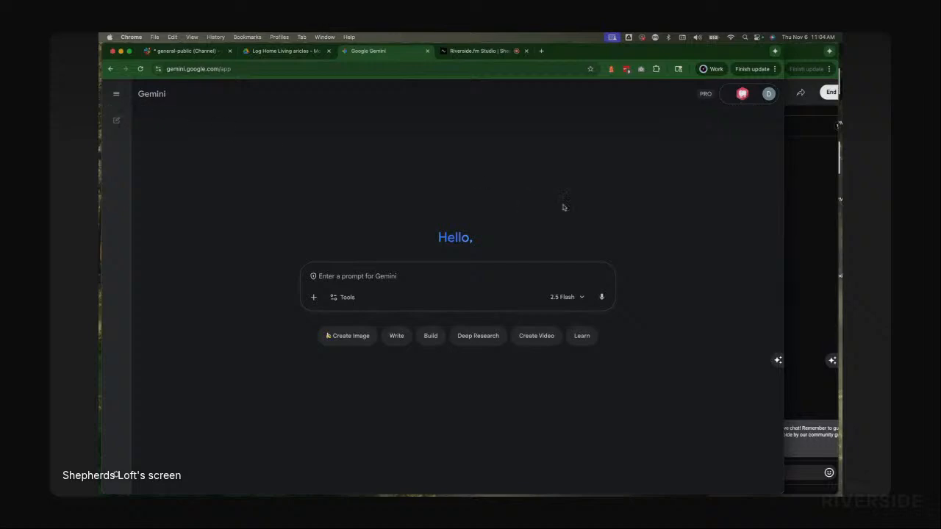
Step: Copy the saved prompt "transcribe the following pdf" and paste it into the new chat's prompt box
{"action": "key", "text": "super+Tab"}
{"action": "left_click", "coordinate": [448, 167]}
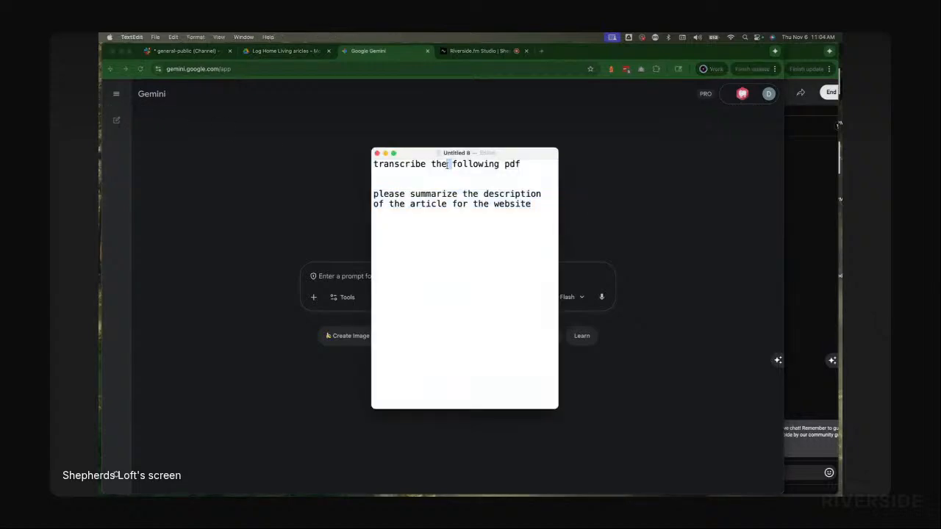
{"action": "triple_click", "coordinate": [448, 164]}
{"action": "key", "text": "super+c"}
{"action": "key", "text": "super+Tab"}
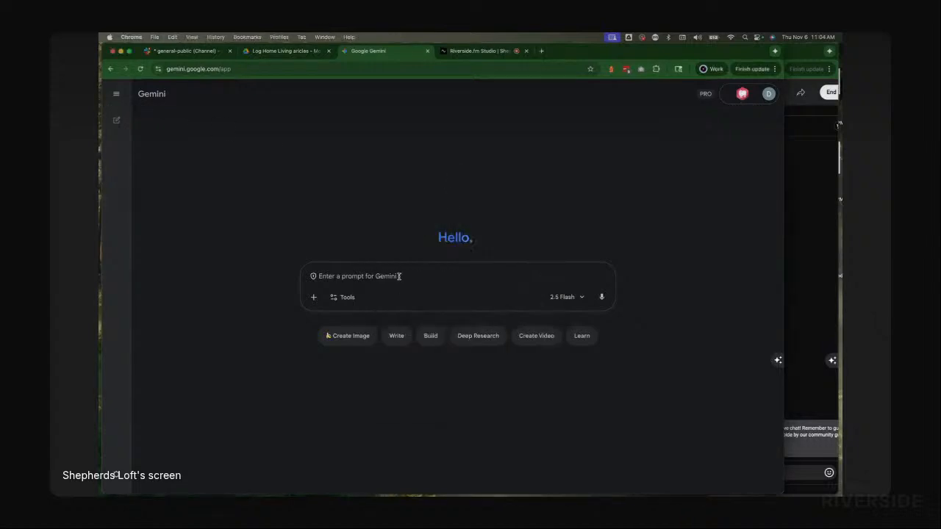
{"action": "key", "text": "super+v"}
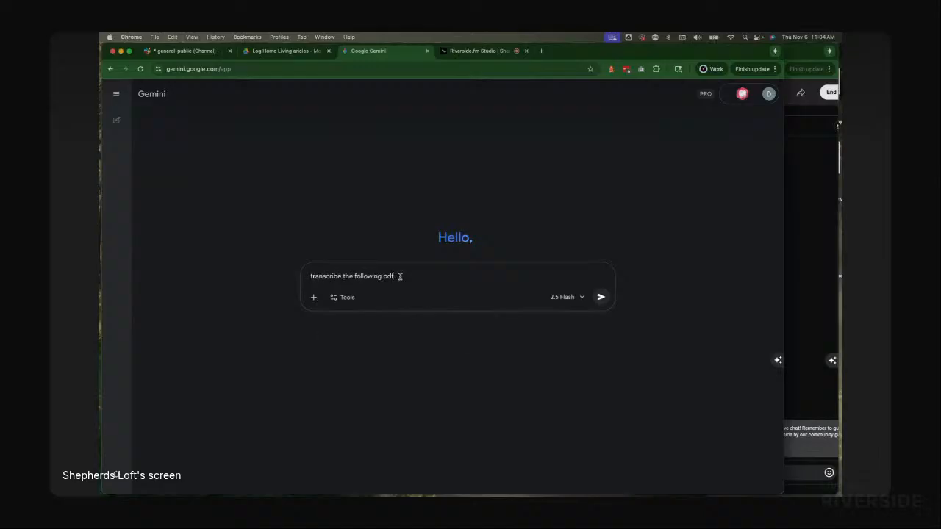
Step: Attach Price.pdf from the Magazine Articles folder to the prompt and submit it
{"action": "key", "text": "super+Tab"}
{"action": "key", "text": "super+Tab"}
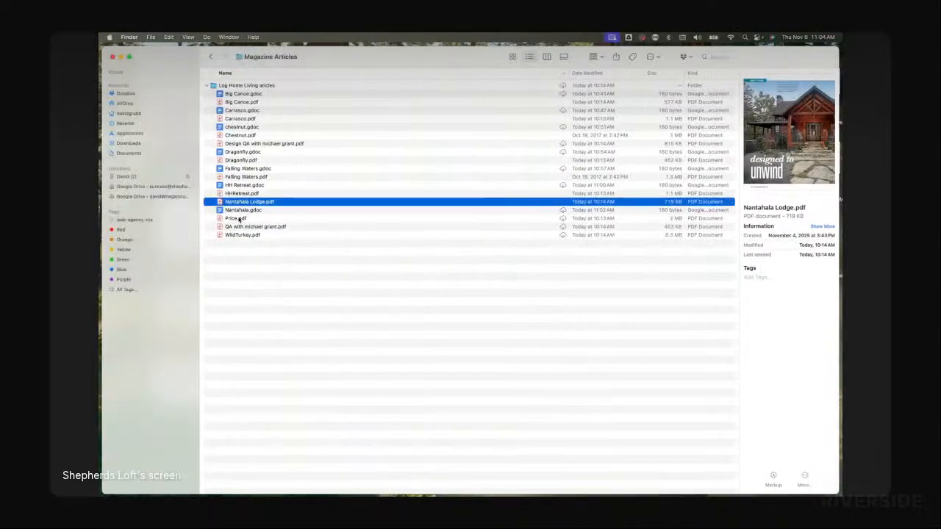
{"action": "left_click_drag", "start_coordinate": [239, 219], "coordinate": [416, 277]}
{"action": "key", "text": "super+Tab"}
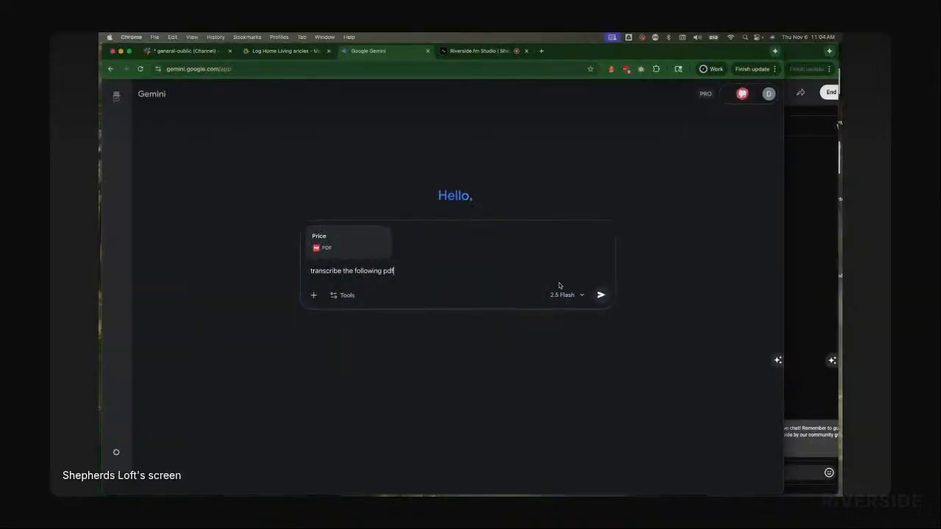
{"action": "left_click", "coordinate": [601, 295]}
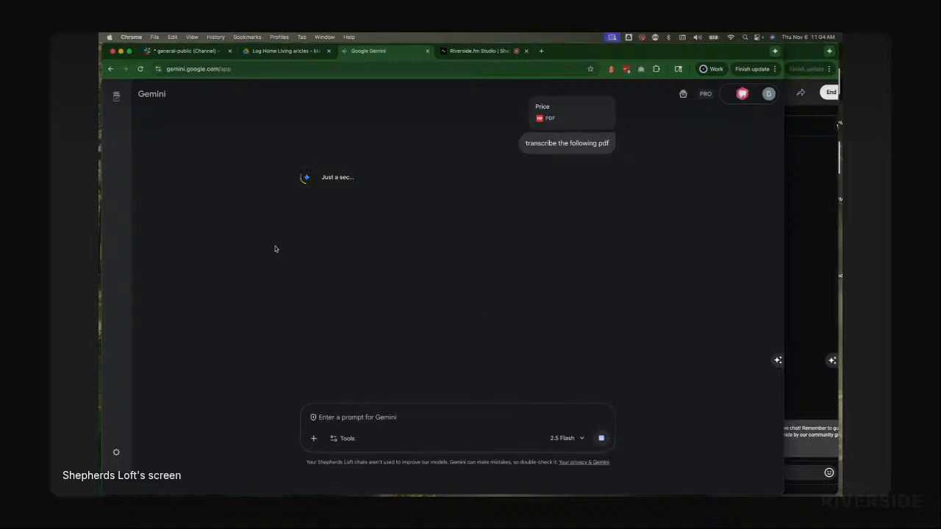
Step: Copy the saved prompt "please summarize the description of the article for the website"
{"action": "key", "text": "super+Tab"}
{"action": "left_click", "coordinate": [524, 265]}
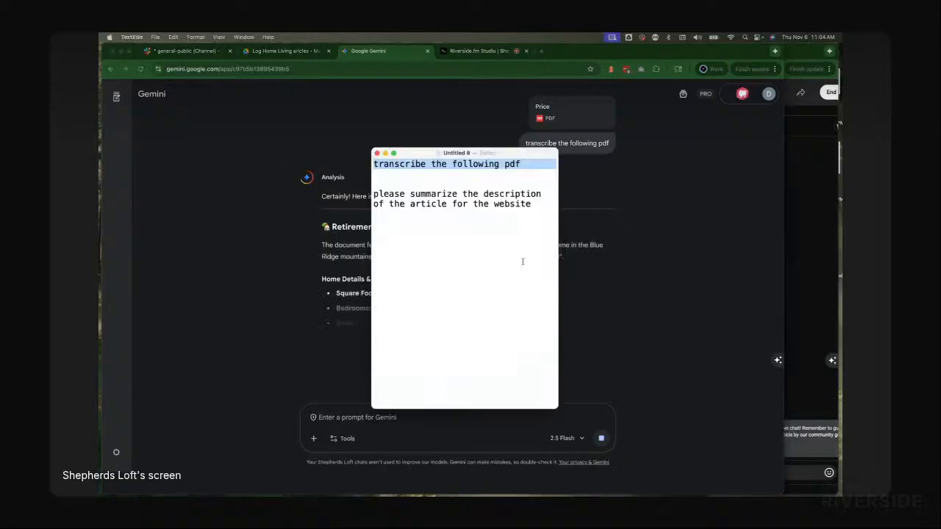
{"action": "triple_click", "coordinate": [412, 199]}
{"action": "key", "text": "super+c"}
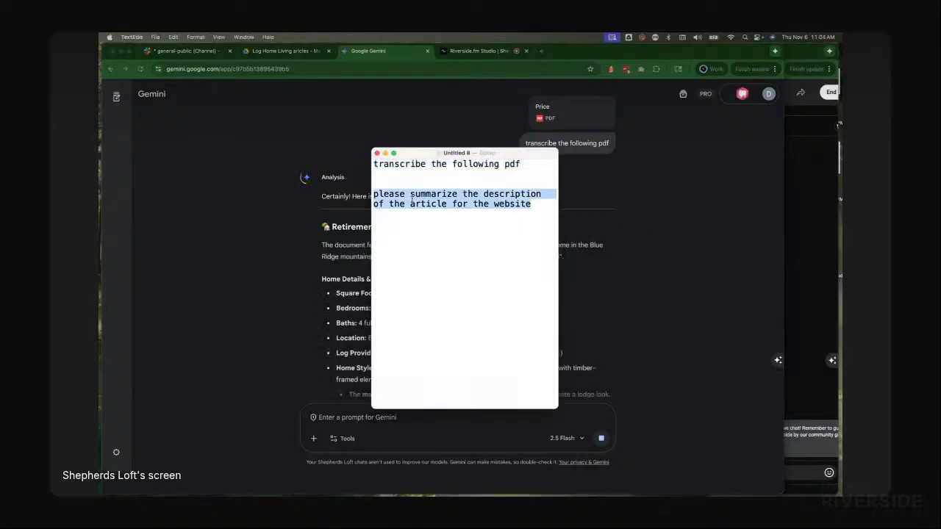
Step: Paste the summarize prompt into the chat's prompt box and submit it
{"action": "left_click", "coordinate": [351, 417]}
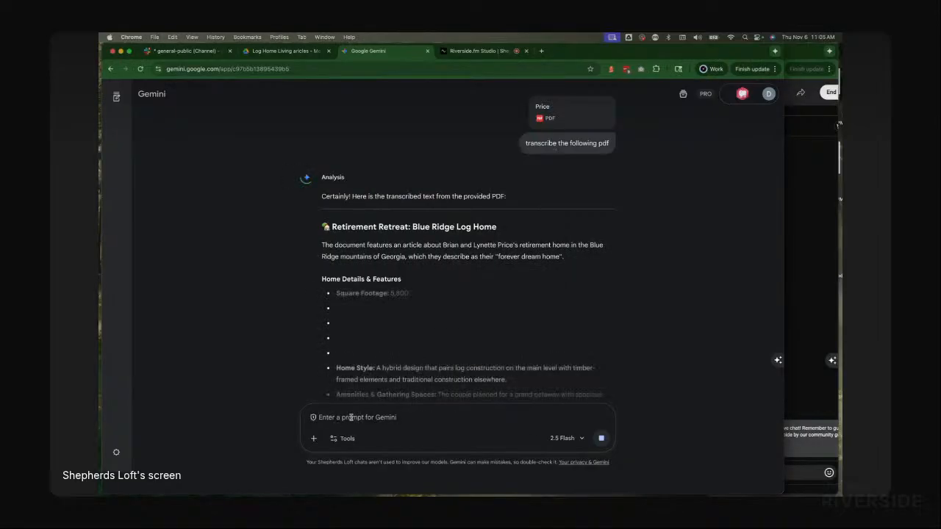
{"action": "key", "text": "super+v"}
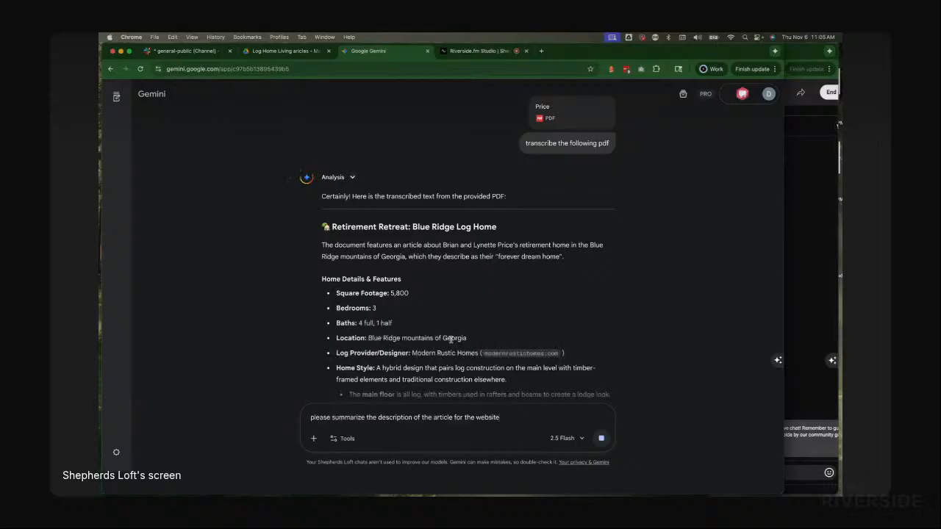
{"action": "scroll", "coordinate": [632, 439], "scroll_direction": "down", "scroll_amount": 5}
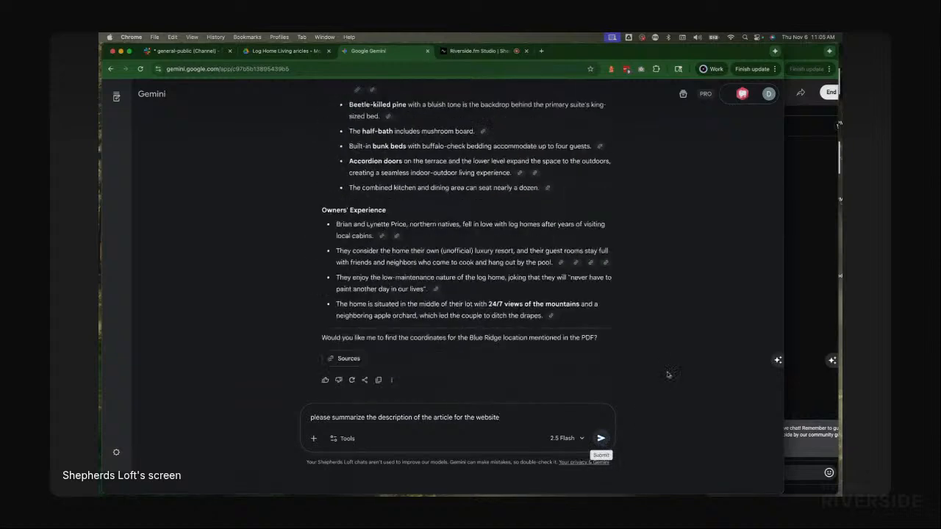
{"action": "left_click", "coordinate": [603, 439]}
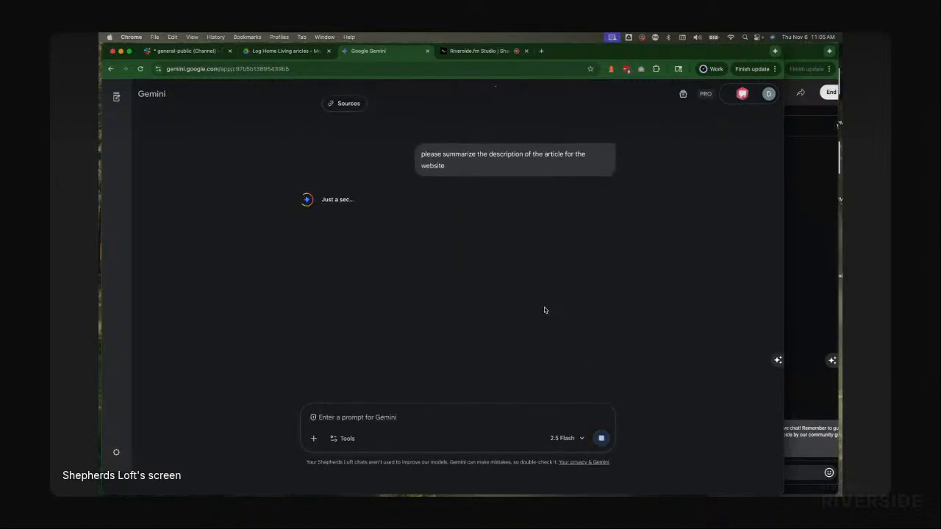
Step: Select the entire transcription response of the Price PDF
{"action": "scroll", "coordinate": [544, 307], "scroll_direction": "up", "scroll_amount": 3}
{"action": "scroll", "coordinate": [402, 284], "scroll_direction": "up", "scroll_amount": 5}
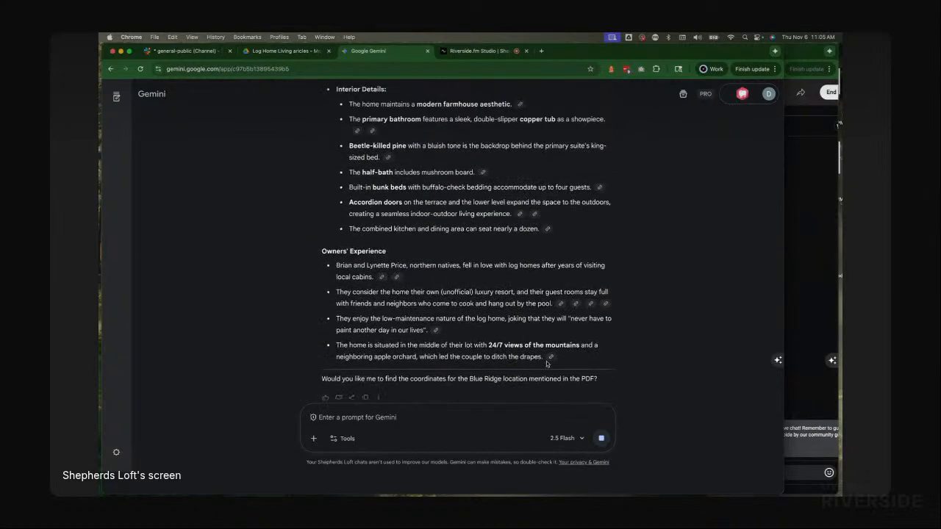
{"action": "left_click_drag", "start_coordinate": [567, 361], "coordinate": [331, 228]}
{"action": "scroll", "coordinate": [331, 228], "scroll_direction": "up", "scroll_amount": 1}
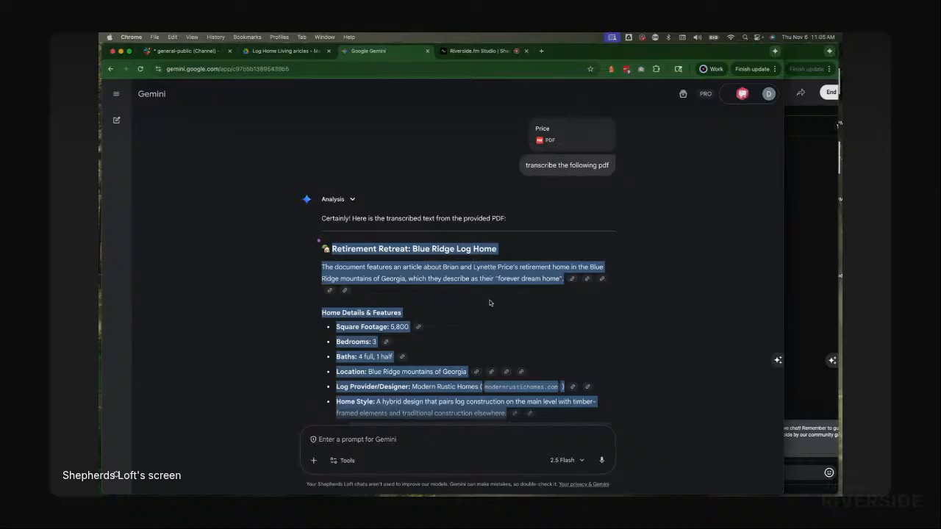
{"action": "key", "text": "super+Tab"}
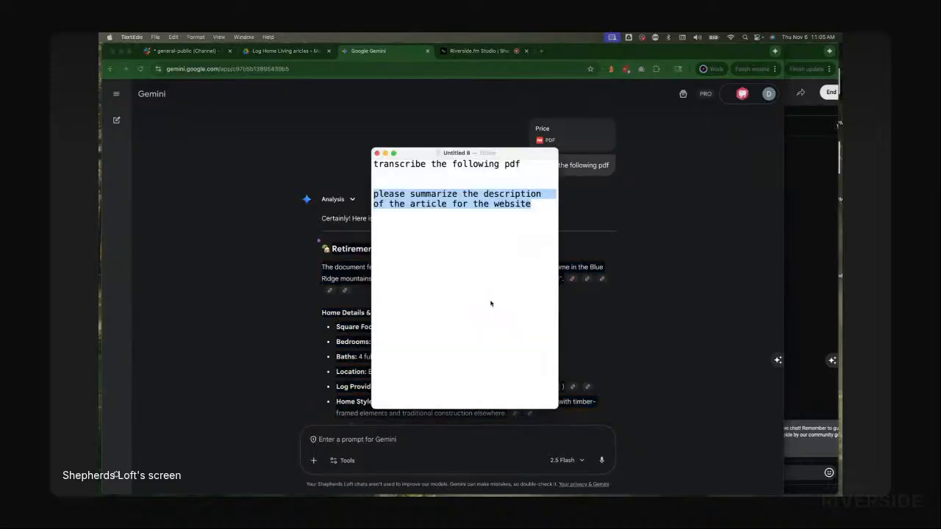
{"action": "key", "text": "super+Tab"}
{"action": "key", "text": "super+Tab"}
{"action": "key", "text": "Tab"}
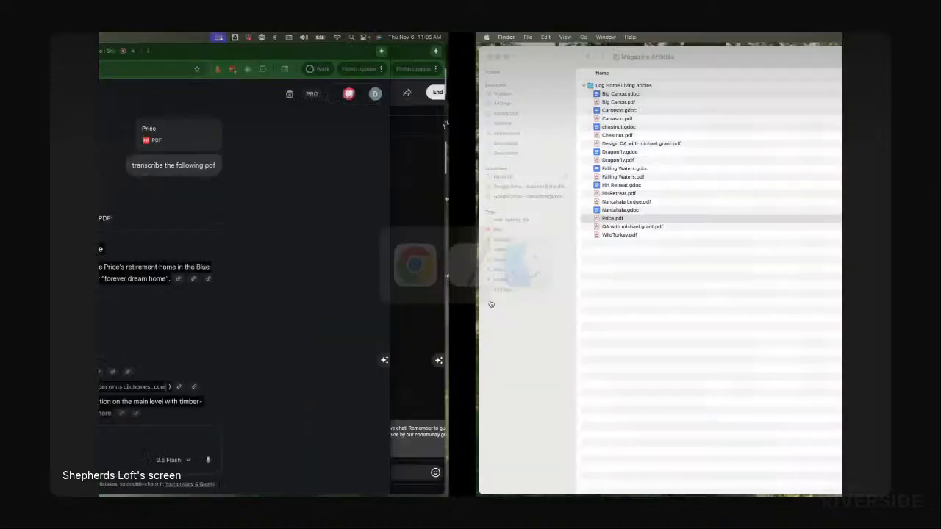
{"action": "key", "text": "super+Tab"}
{"action": "key", "text": "Tab"}
{"action": "key", "text": "Tab"}
{"action": "key", "text": "Tab"}
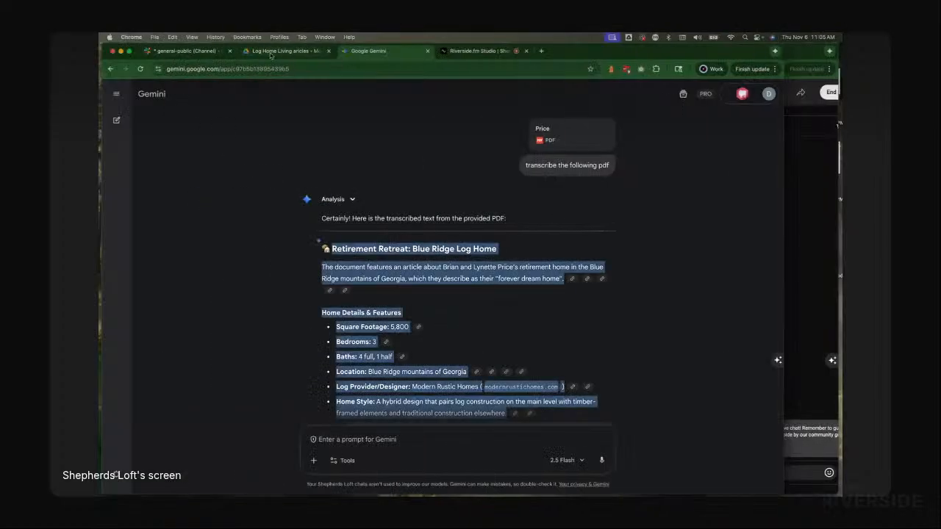
Step: Create a new Google Doc in the Log Home Living articles folder and name it Price
{"action": "left_click", "coordinate": [279, 51]}
{"action": "left_click", "coordinate": [145, 150]}
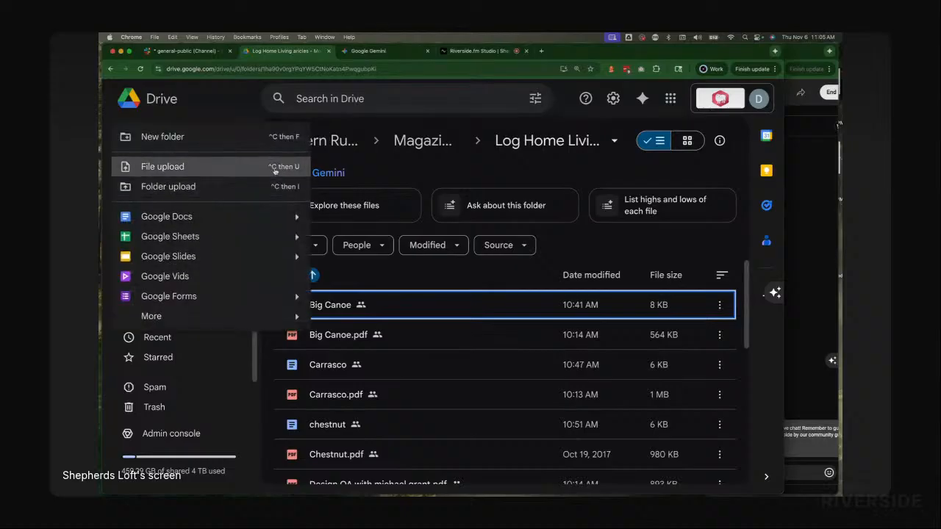
{"action": "left_click", "coordinate": [174, 216]}
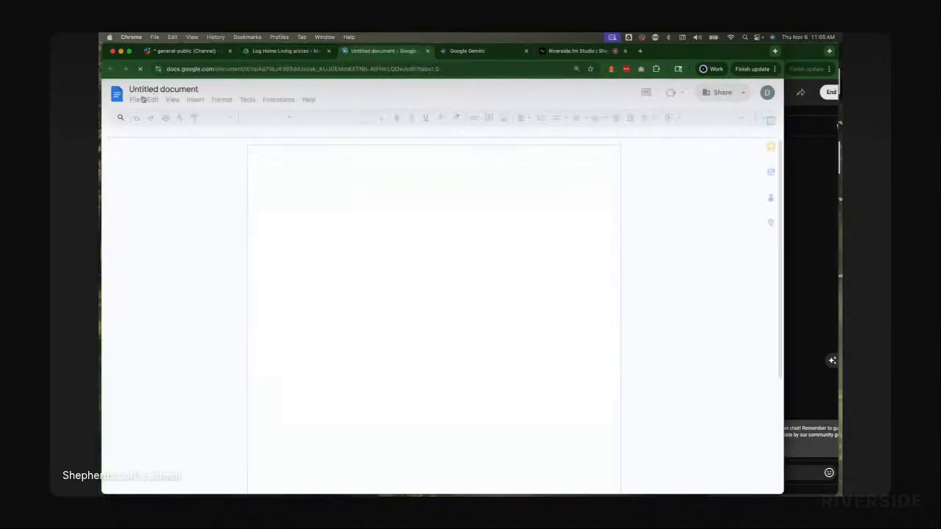
{"action": "left_click", "coordinate": [147, 89]}
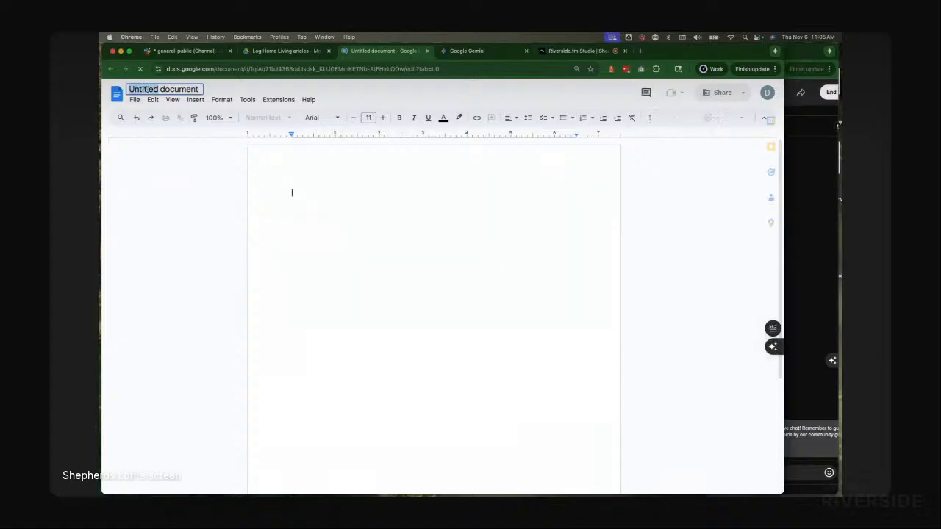
{"action": "type", "text": "Price"}
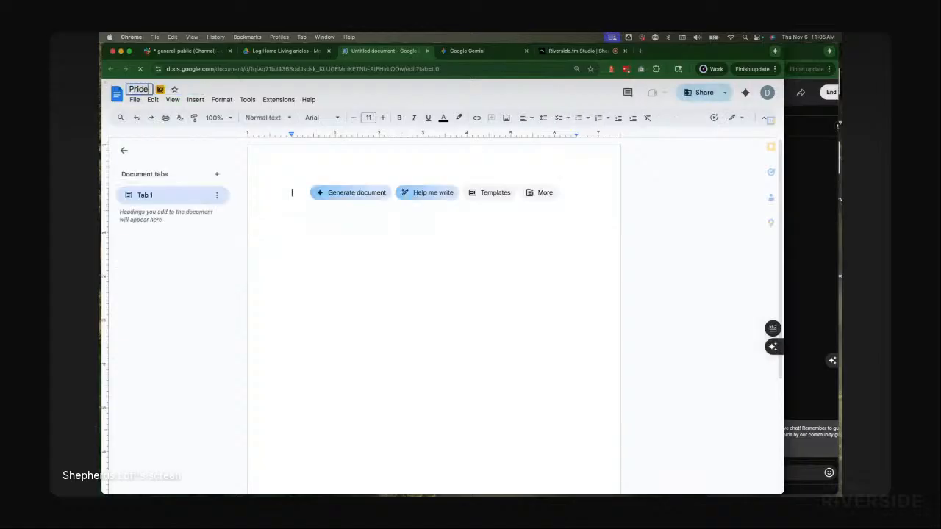
{"action": "key", "text": "Return"}
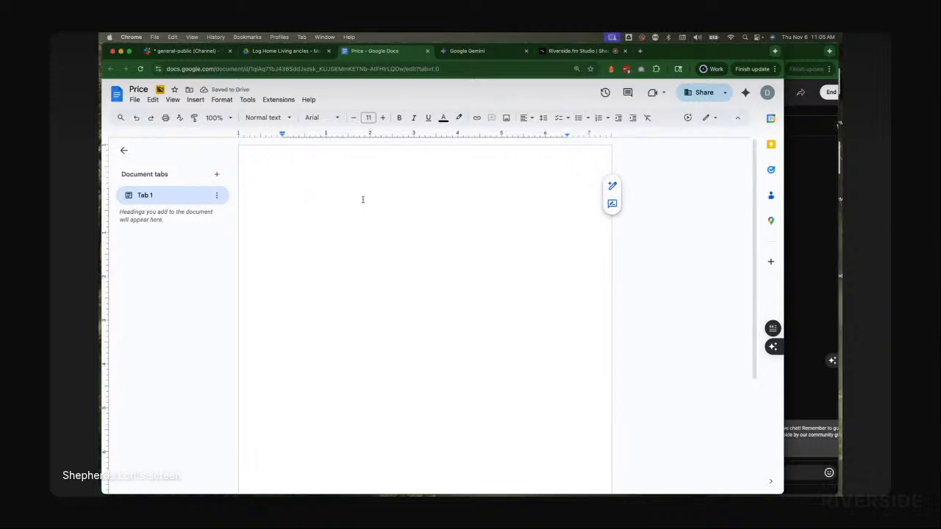
Step: Paste the transcription into the document and prefix its title with "Full Article "
{"action": "key", "text": "super+v"}
{"action": "scroll", "coordinate": [382, 235], "scroll_direction": "up", "scroll_amount": 15}
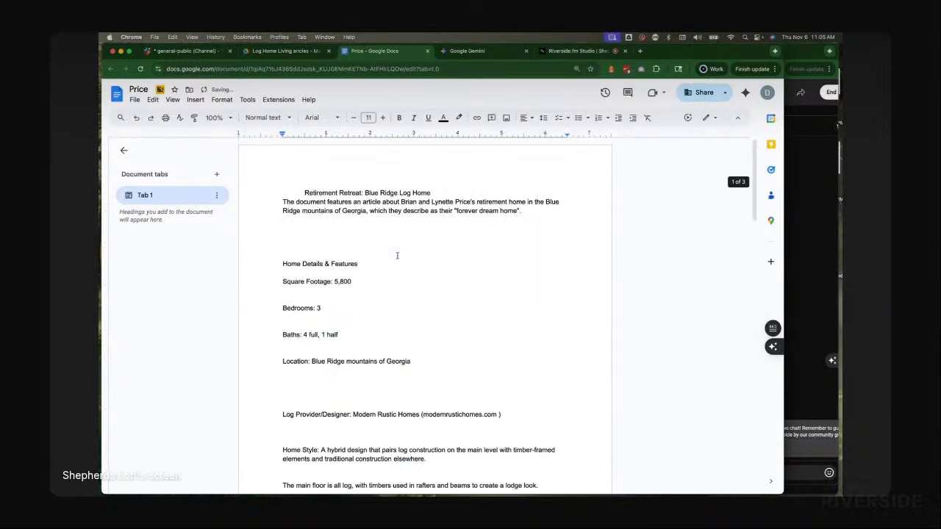
{"action": "double_click", "coordinate": [286, 192]}
{"action": "type", "text": "Full Artic"}
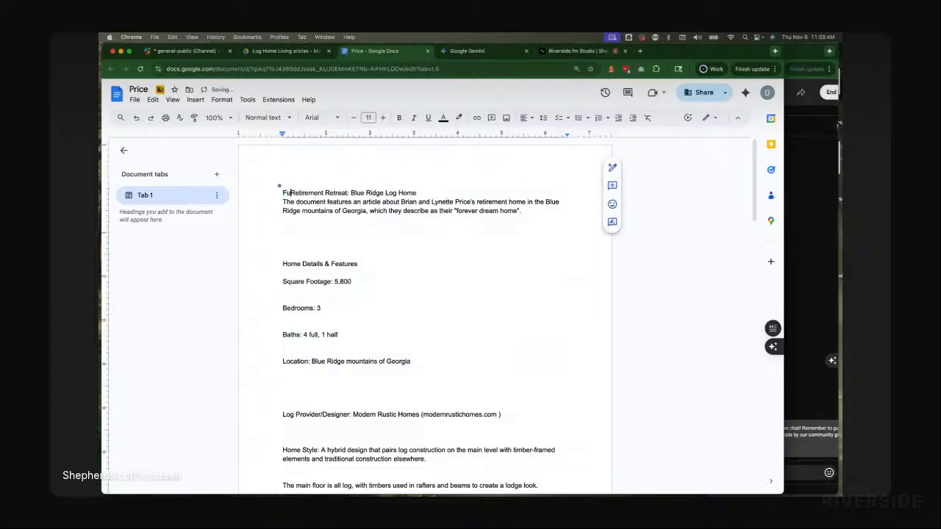
{"action": "type", "text": "le"}
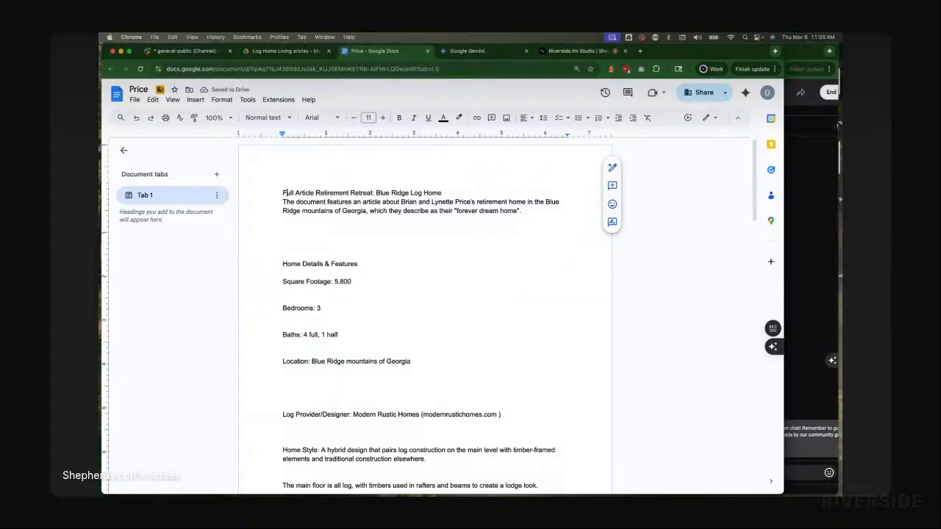
Step: Separate the title line from the first paragraph with a blank line
{"action": "left_click", "coordinate": [283, 201]}
{"action": "key", "text": "BackSpace"}
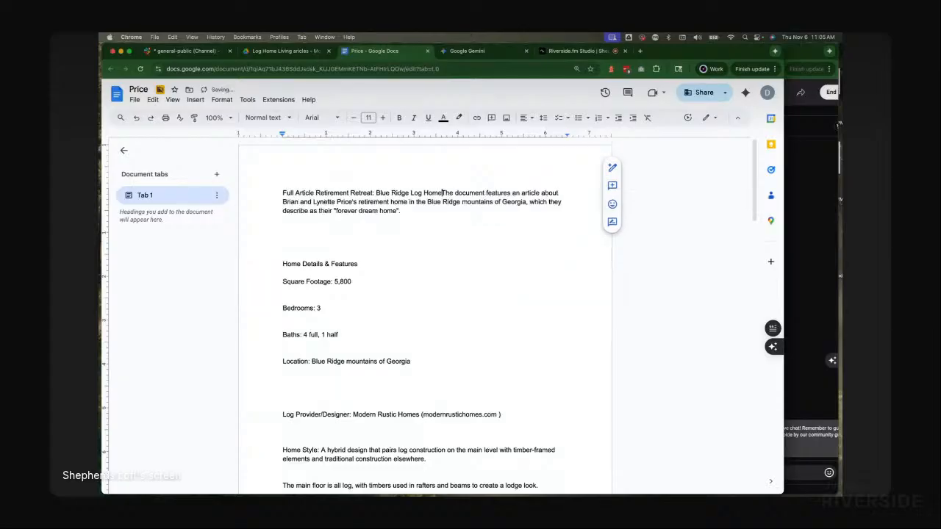
{"action": "key", "text": "Return"}
{"action": "key", "text": "Return"}
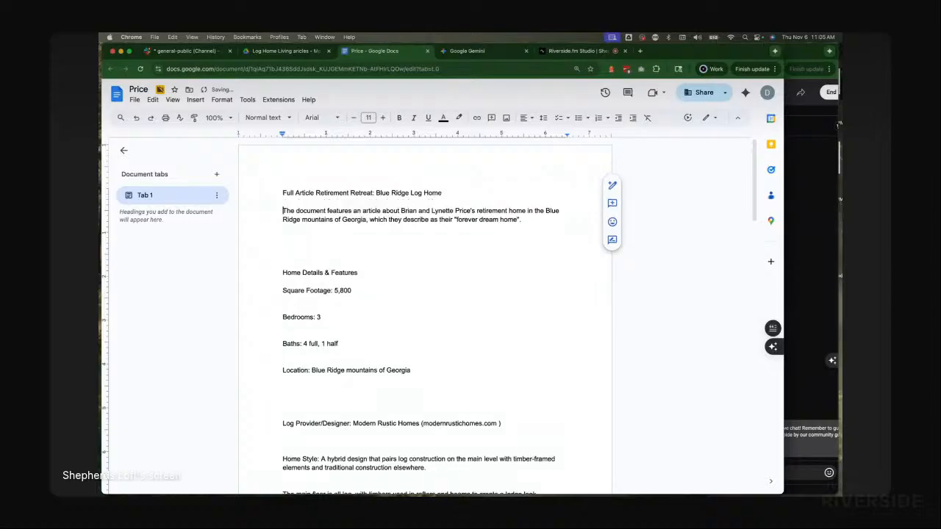
Step: Format the "Full Article Retirement Retreat: Blue Ridge Log Home" title as Heading 1
{"action": "key", "text": "Up"}
{"action": "key", "text": "shift+Down"}
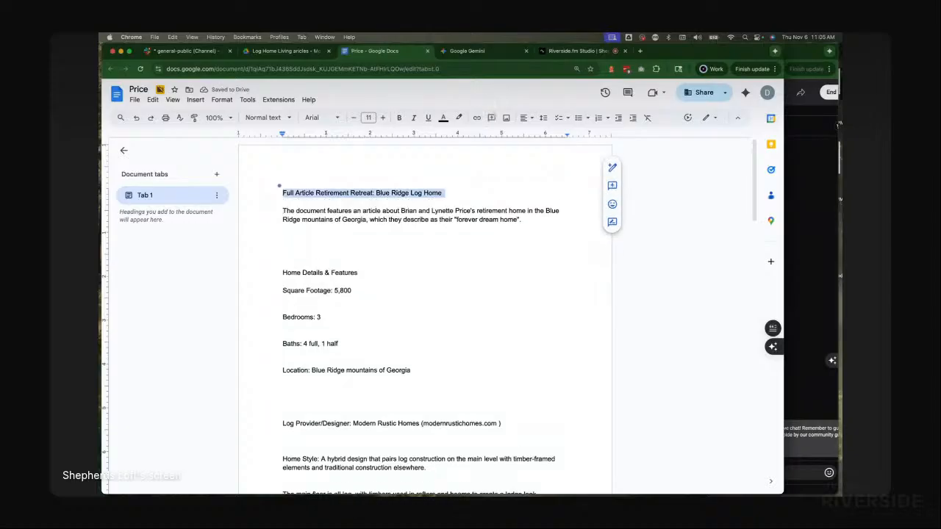
{"action": "left_click", "coordinate": [265, 119]}
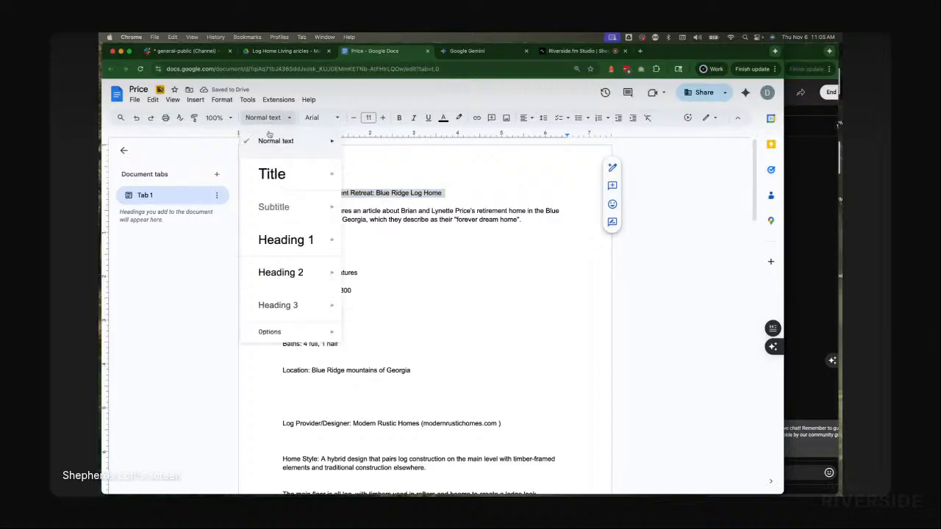
{"action": "left_click", "coordinate": [266, 247]}
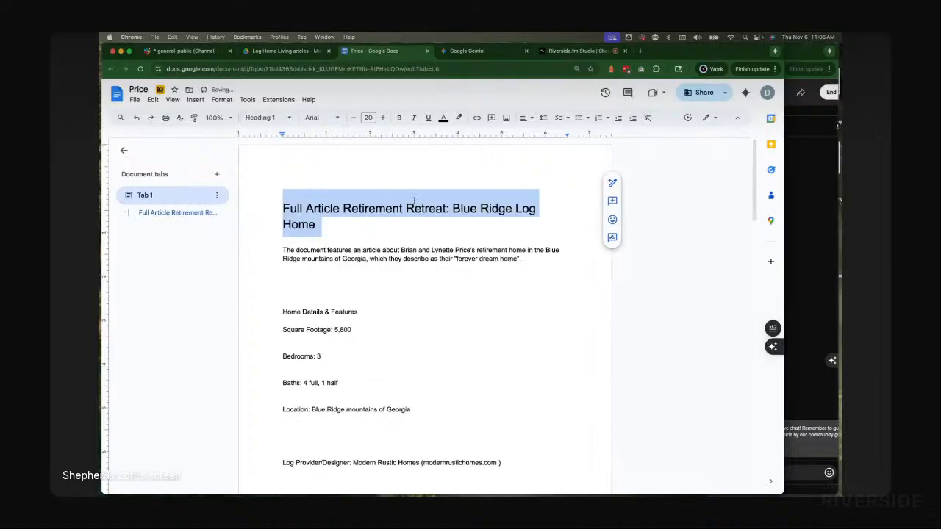
{"action": "left_click", "coordinate": [385, 224]}
{"action": "left_click", "coordinate": [346, 271]}
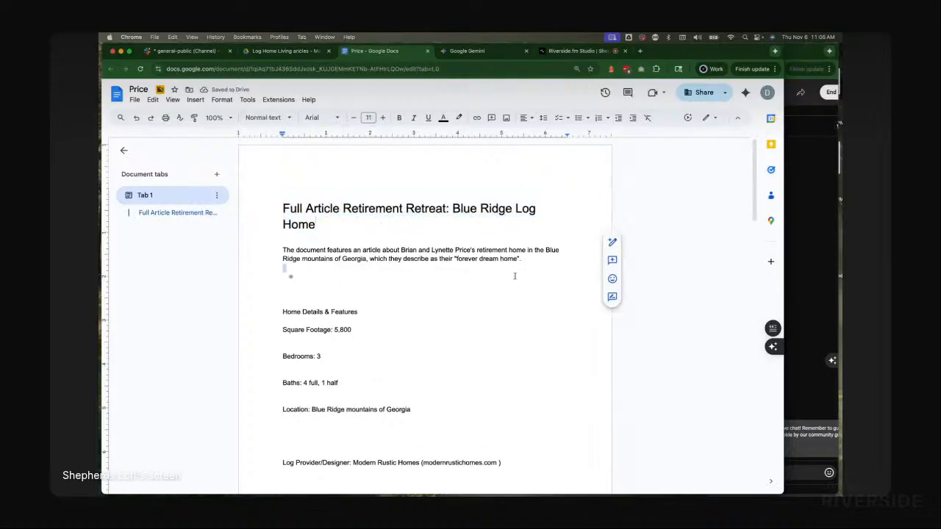
{"action": "left_click", "coordinate": [538, 263]}
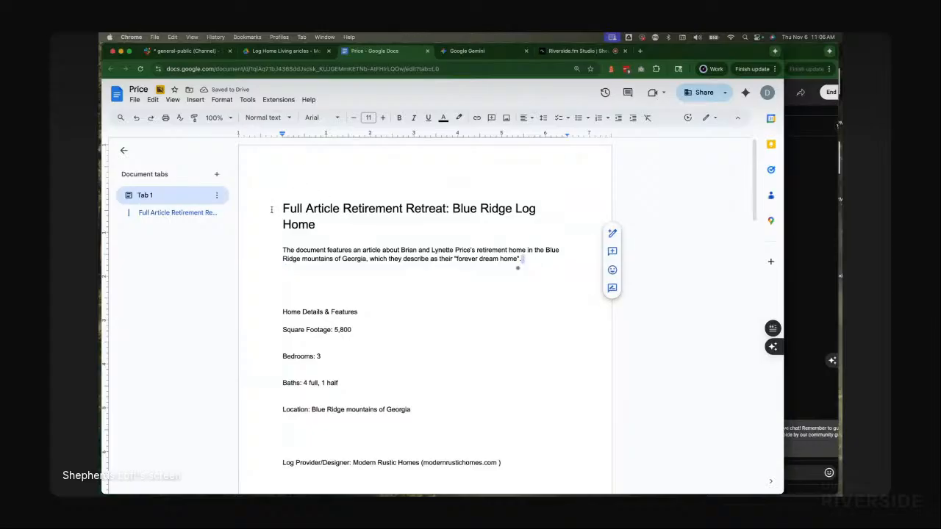
Step: Insert a normal-text empty line above the Heading 1 title to hold the summary
{"action": "left_click", "coordinate": [277, 208]}
{"action": "key", "text": "Return"}
{"action": "key", "text": "Return"}
{"action": "double_click", "coordinate": [299, 198]}
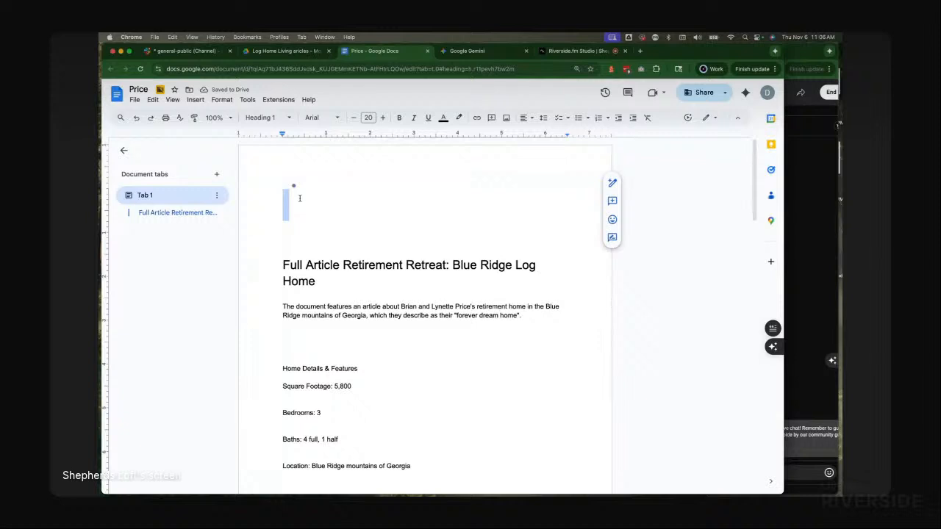
{"action": "key", "text": "BackSpace"}
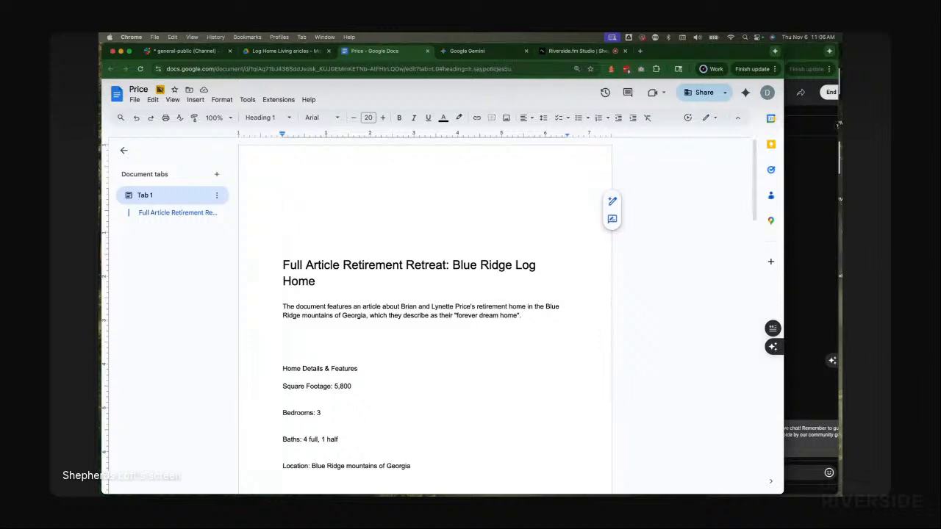
{"action": "key", "text": "Return"}
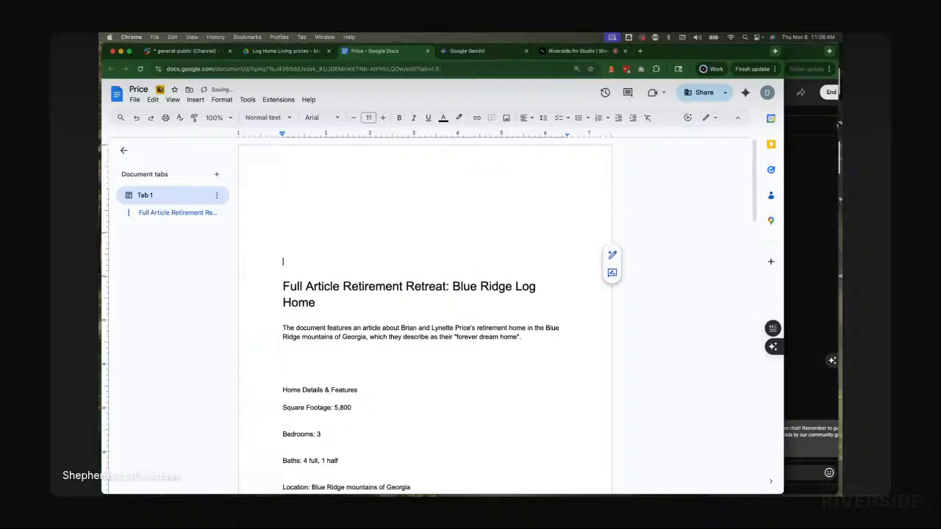
{"action": "key", "text": "Up"}
{"action": "key", "text": "Up"}
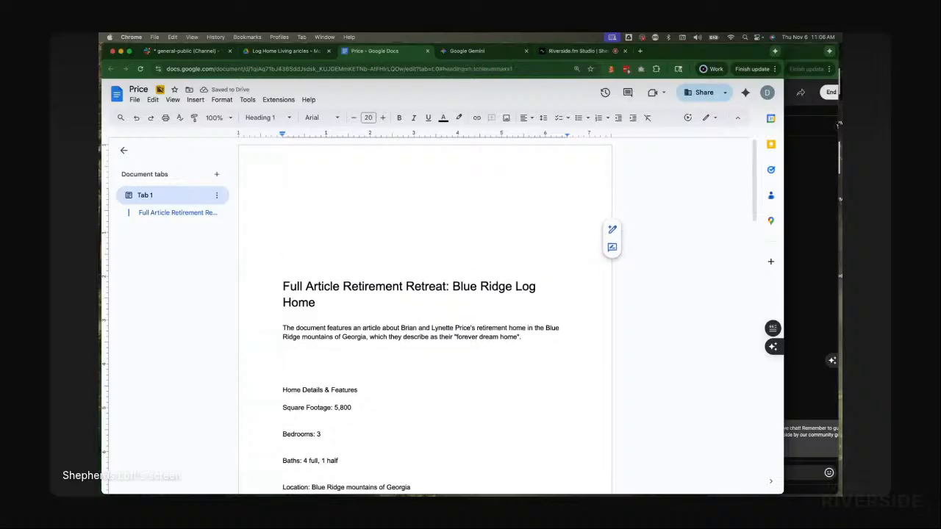
{"action": "key", "text": "BackSpace"}
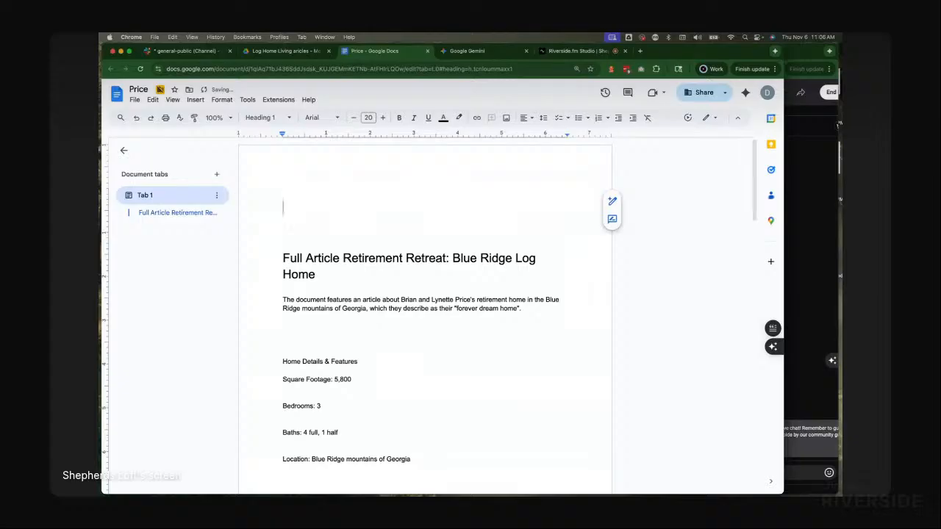
{"action": "key", "text": "Down"}
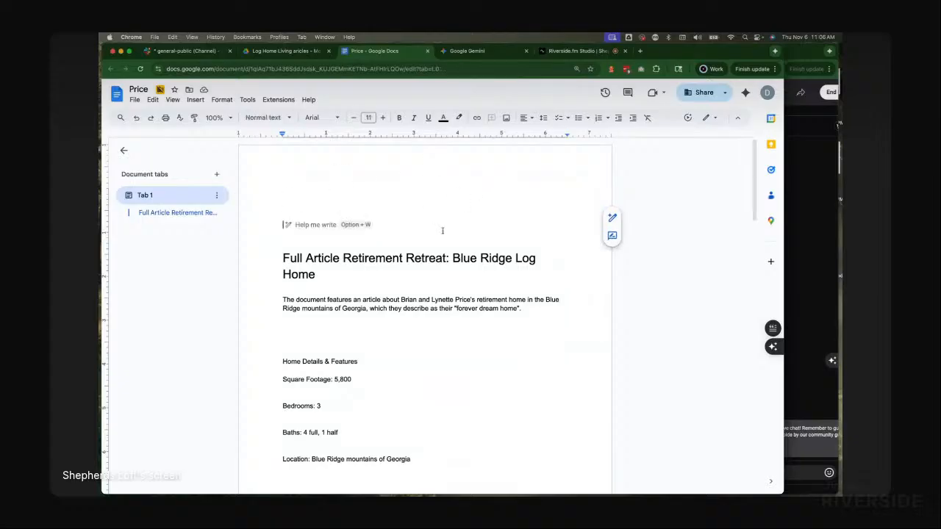
Step: Copy Gemini's website summary response and paste it above the full article title in the Price document
{"action": "left_click", "coordinate": [494, 53]}
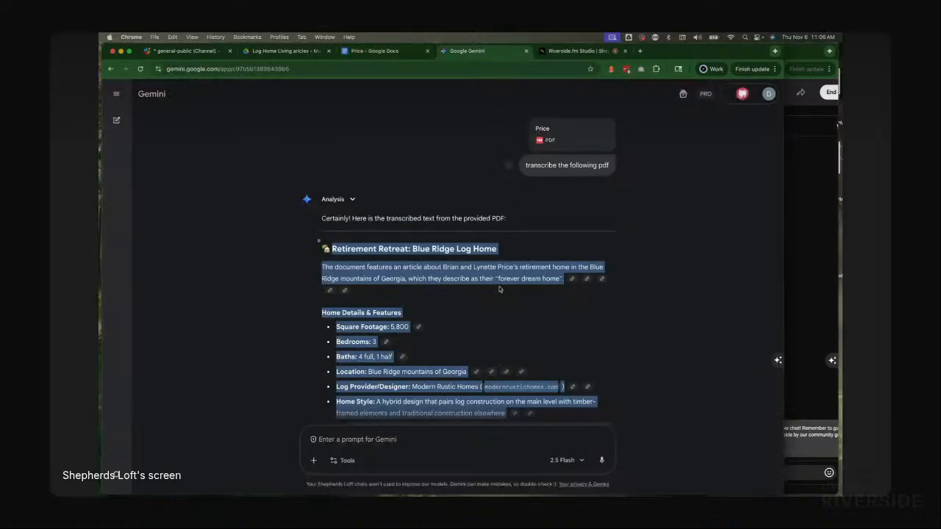
{"action": "scroll", "coordinate": [497, 288], "scroll_direction": "down", "scroll_amount": 15}
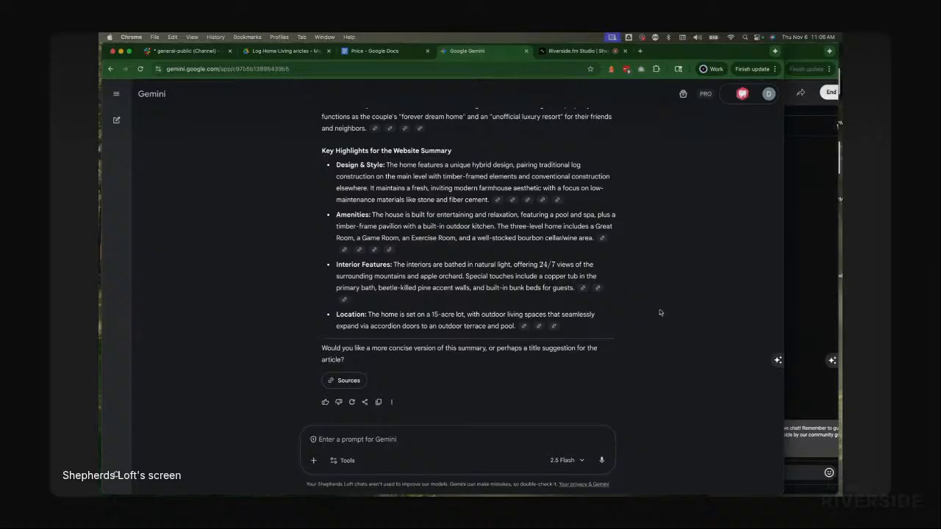
{"action": "left_click_drag", "start_coordinate": [571, 331], "coordinate": [322, 277]}
{"action": "scroll", "coordinate": [335, 243], "scroll_direction": "up", "scroll_amount": 2}
{"action": "scroll", "coordinate": [333, 233], "scroll_direction": "up", "scroll_amount": 1}
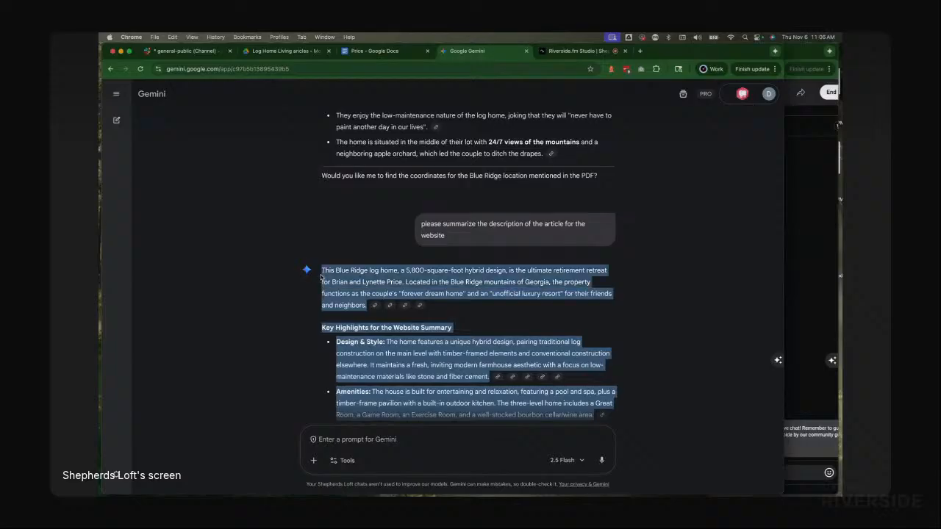
{"action": "left_click", "coordinate": [363, 52]}
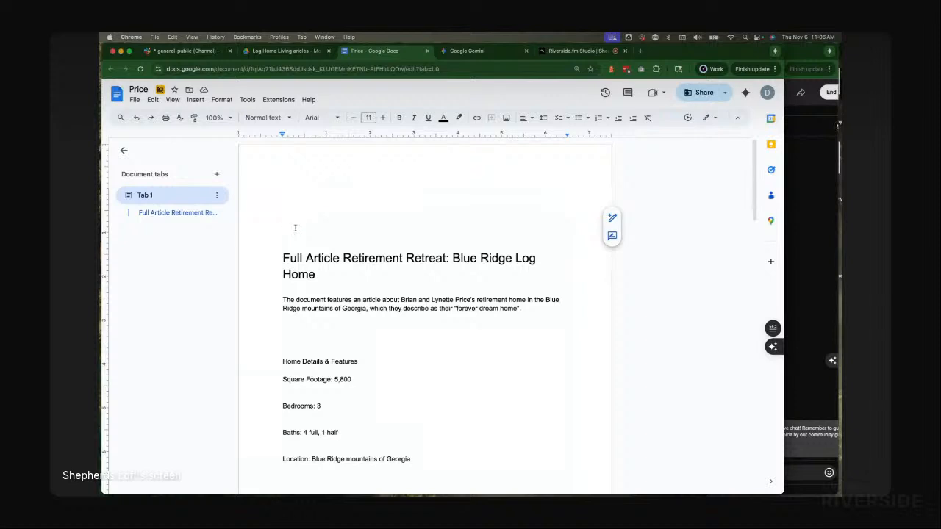
{"action": "key", "text": "super+v"}
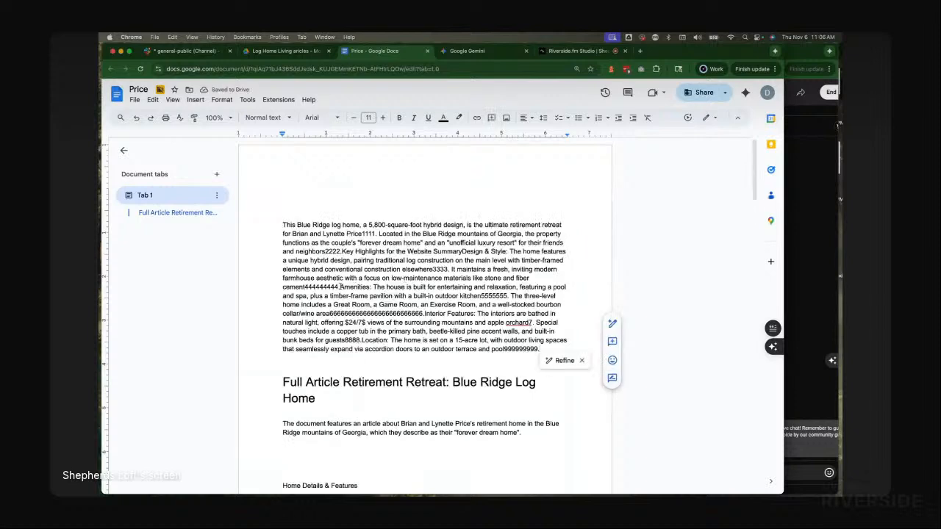
Step: Break the pasted summary paragraph so "Amenities:" starts on its own line
{"action": "left_click", "coordinate": [340, 286]}
{"action": "key", "text": "Return"}
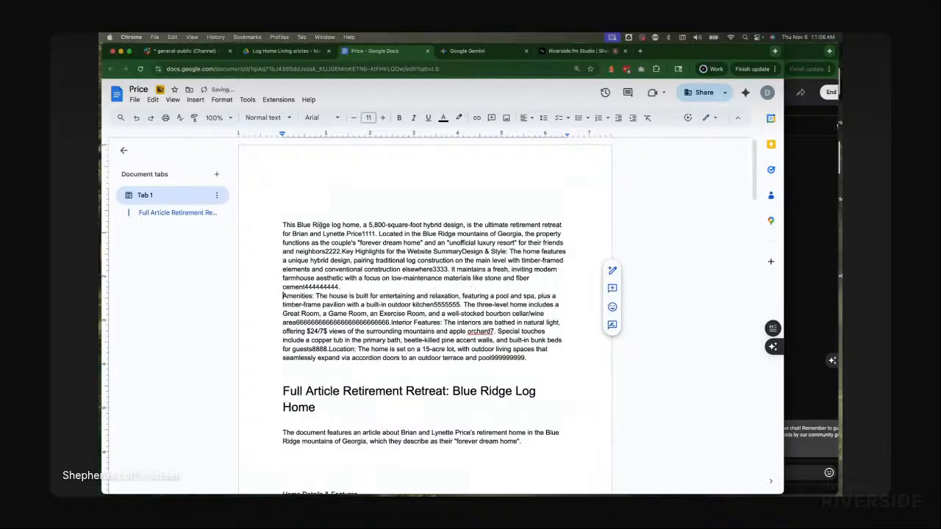
Step: Title the empty Heading 1 line above the summary "Summary Blue Ridge Log Home"
{"action": "double_click", "coordinate": [342, 212]}
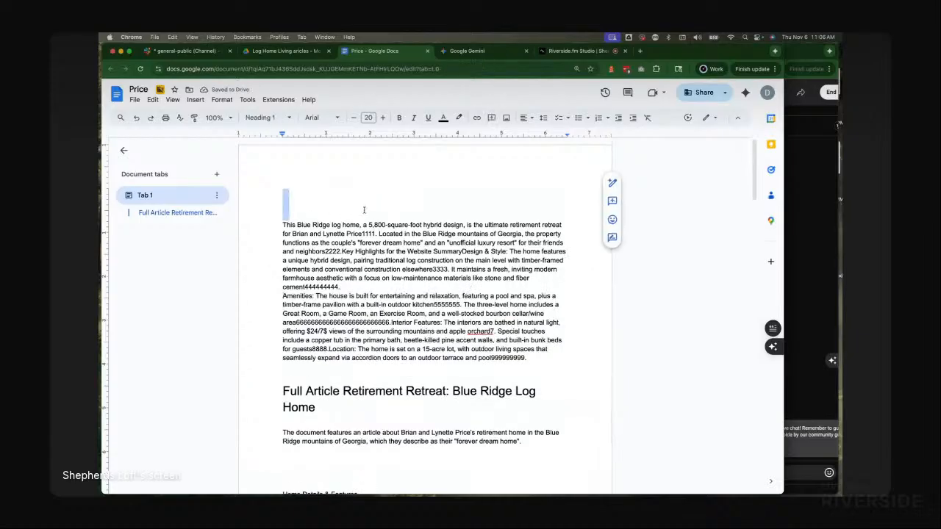
{"action": "left_click", "coordinate": [363, 210]}
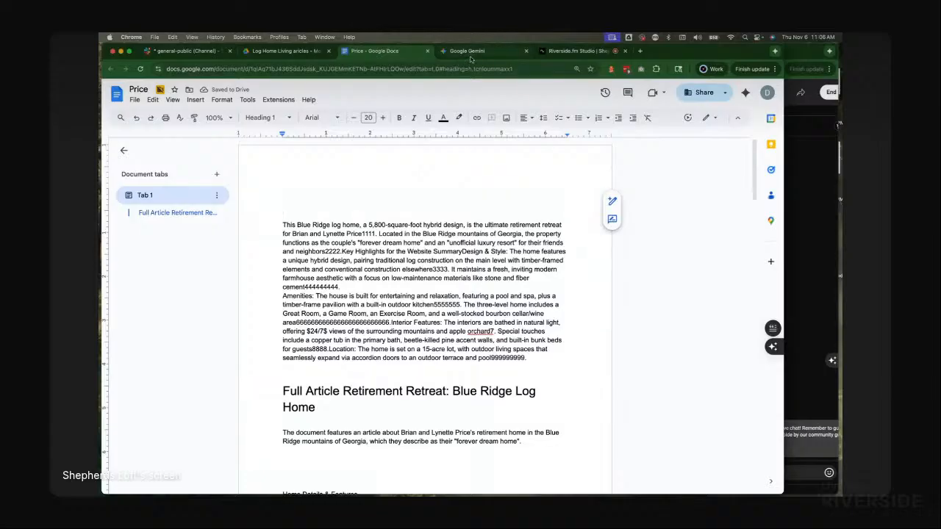
{"action": "left_click", "coordinate": [467, 52]}
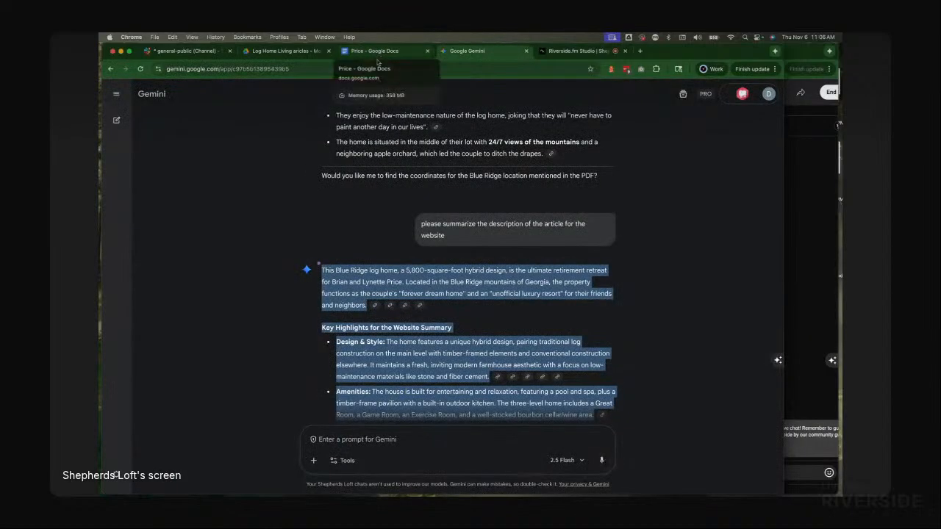
{"action": "scroll", "coordinate": [387, 163], "scroll_direction": "up", "scroll_amount": 3}
{"action": "scroll", "coordinate": [387, 163], "scroll_direction": "down", "scroll_amount": 5}
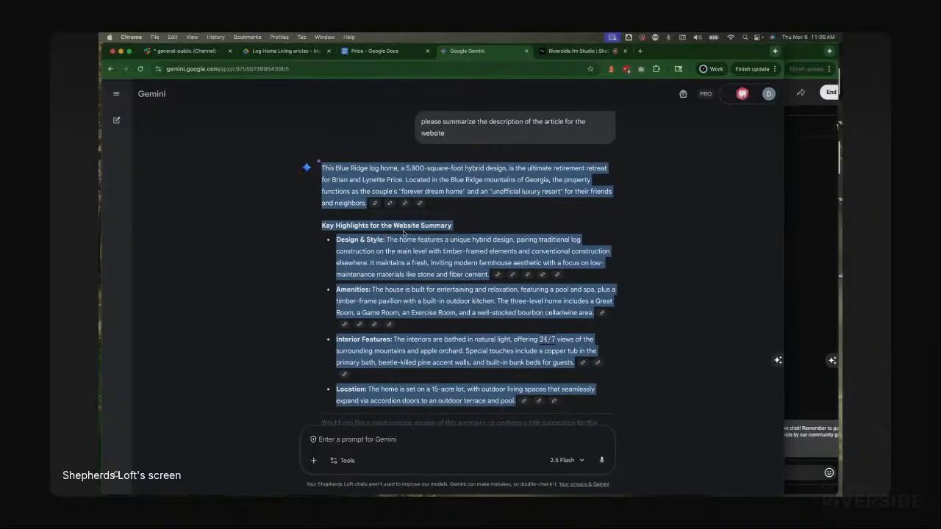
{"action": "scroll", "coordinate": [402, 209], "scroll_direction": "down", "scroll_amount": 2}
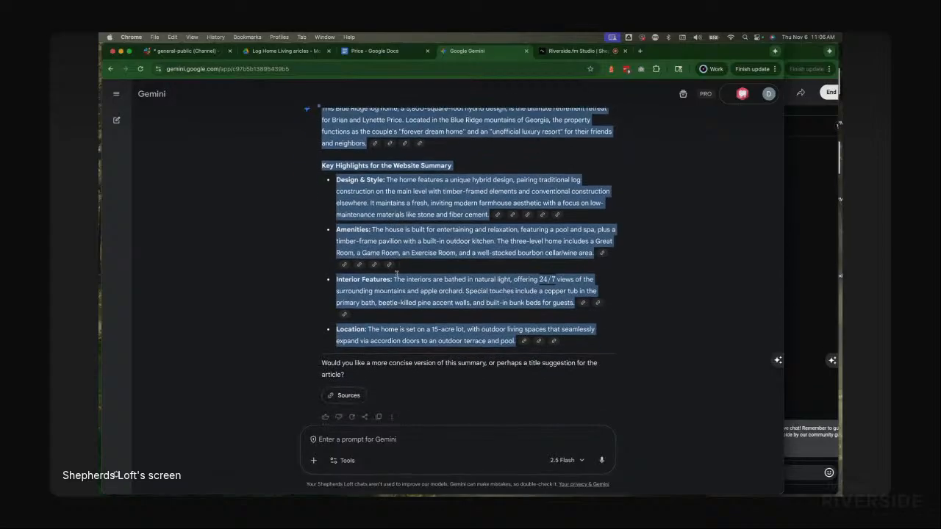
{"action": "scroll", "coordinate": [402, 209], "scroll_direction": "up", "scroll_amount": 2}
{"action": "left_click", "coordinate": [384, 51]}
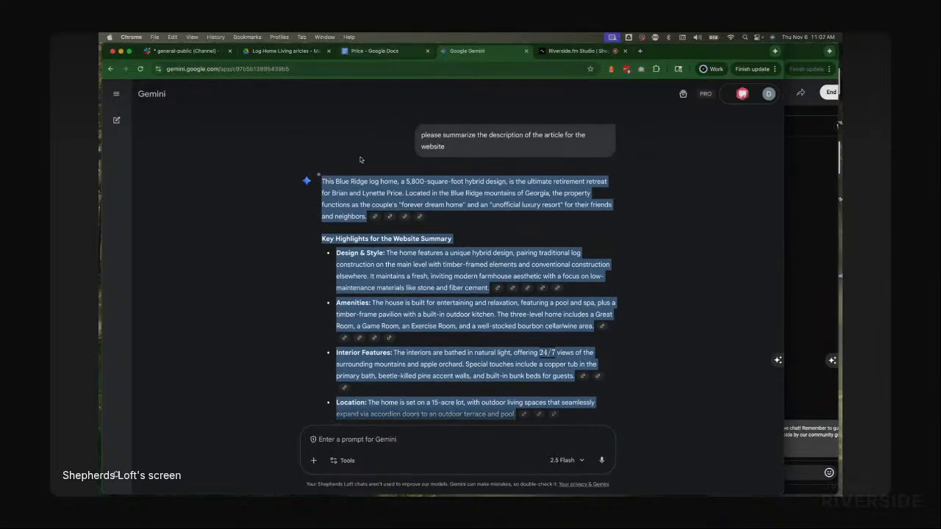
{"action": "left_click", "coordinate": [327, 203]}
{"action": "type", "text": "Summary "}
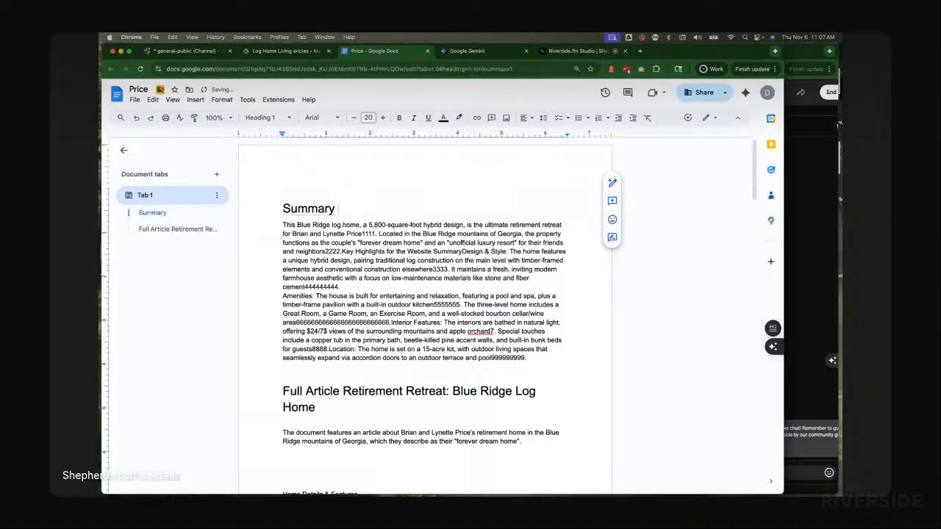
{"action": "type", "text": "Blue Ridg"}
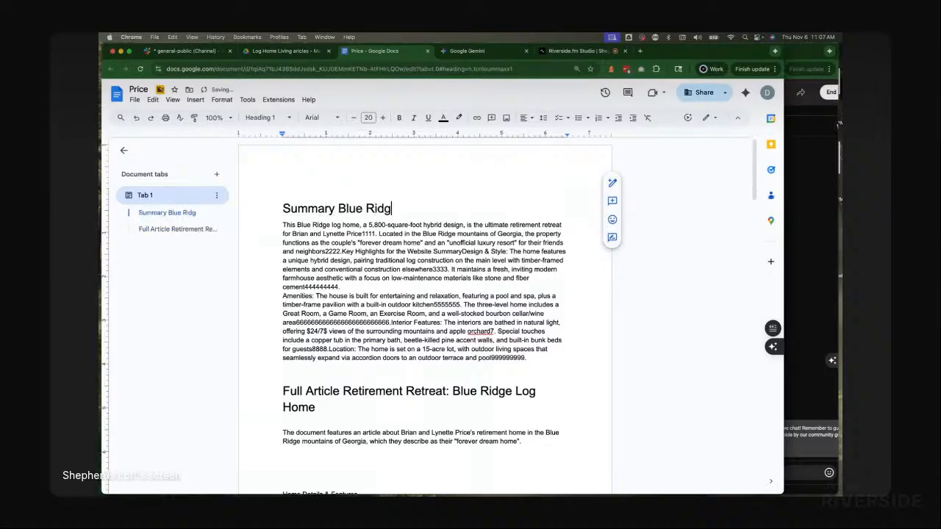
{"action": "type", "text": "e Log Home"}
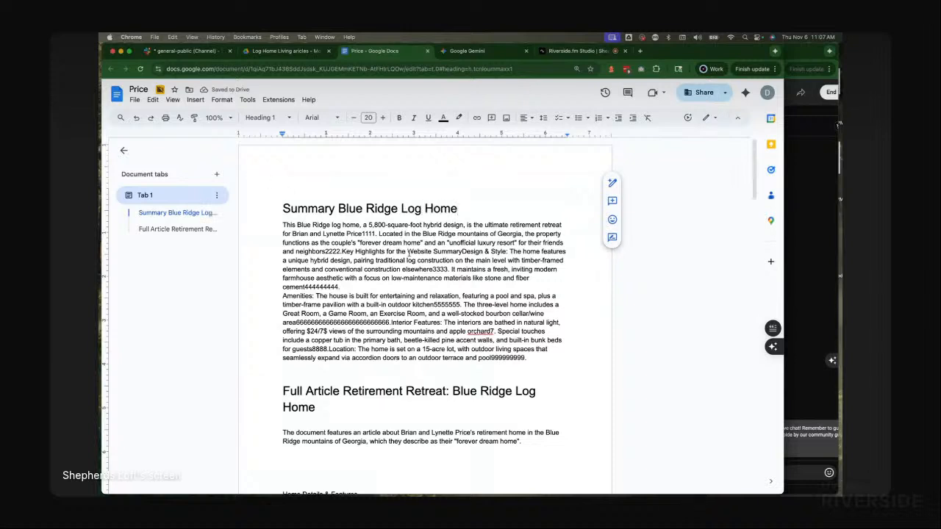
Step: Close the Price document and start a new Gemini chat
{"action": "key", "text": "super+w"}
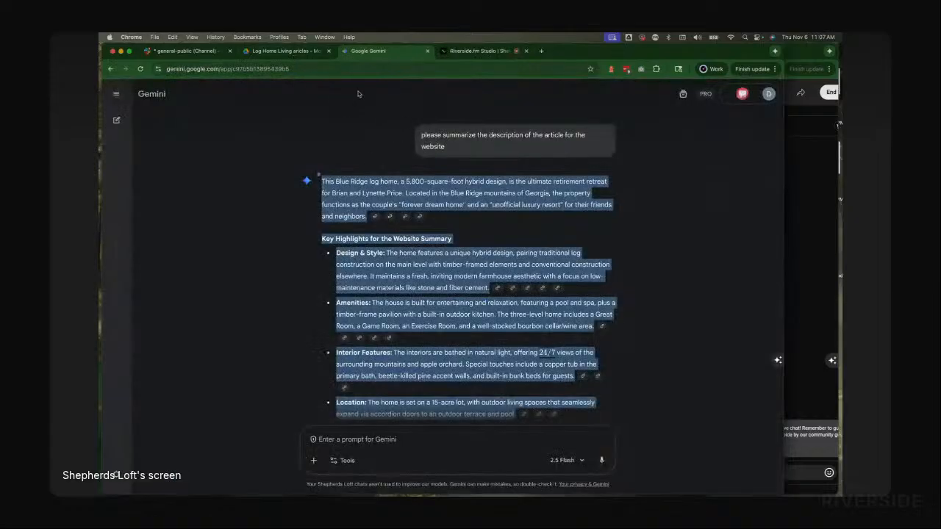
{"action": "left_click", "coordinate": [116, 120]}
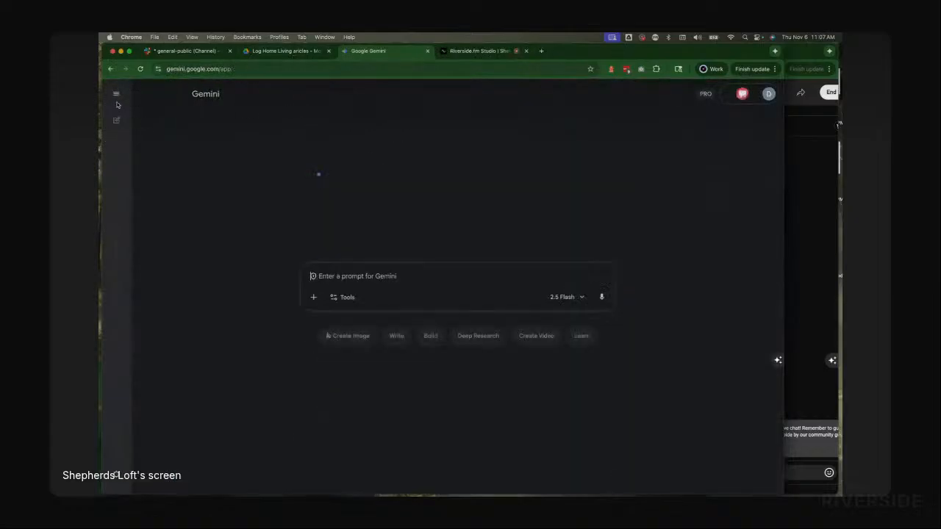
{"action": "left_click", "coordinate": [116, 94]}
{"action": "left_click", "coordinate": [115, 94]}
Step: Attach WildTurkey.pdf from the Log Home Living articles folder to the Gemini prompt
{"action": "key", "text": "super+Tab"}
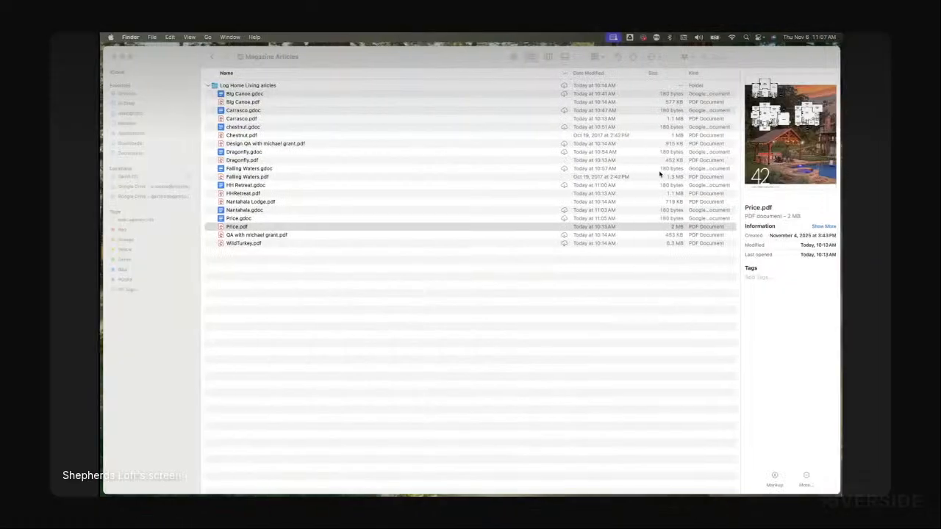
{"action": "left_click_drag", "start_coordinate": [247, 245], "coordinate": [420, 283]}
{"action": "key", "text": "super+Tab"}
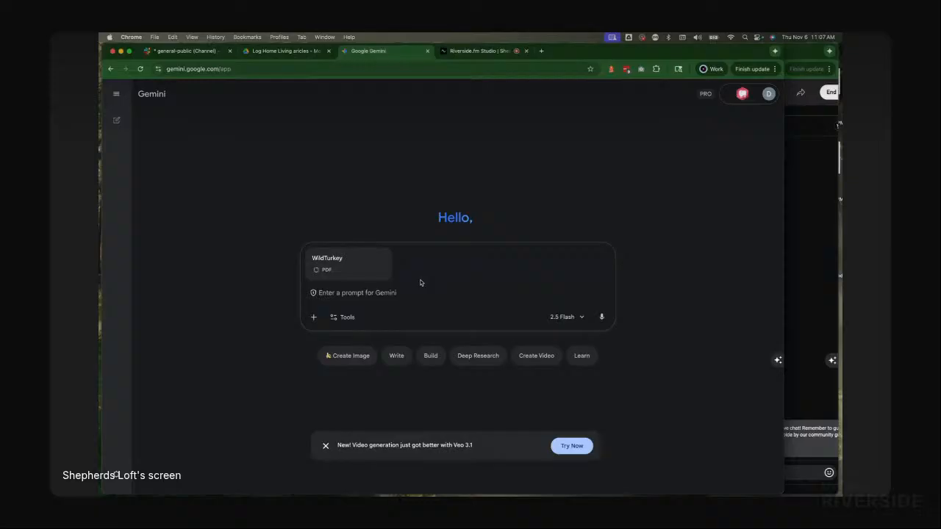
Step: Copy the saved prompt "transcribe the following pdf" from TextEdit, paste it into Gemini, and submit it
{"action": "key", "text": "super+Tab"}
{"action": "key", "text": "super+Tab"}
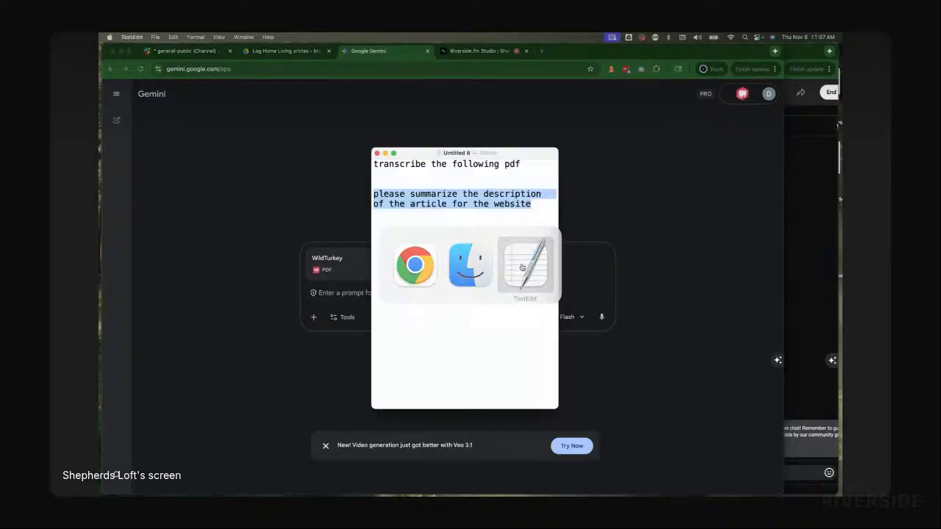
{"action": "double_click", "coordinate": [394, 164]}
{"action": "triple_click", "coordinate": [393, 163]}
{"action": "key", "text": "super+c"}
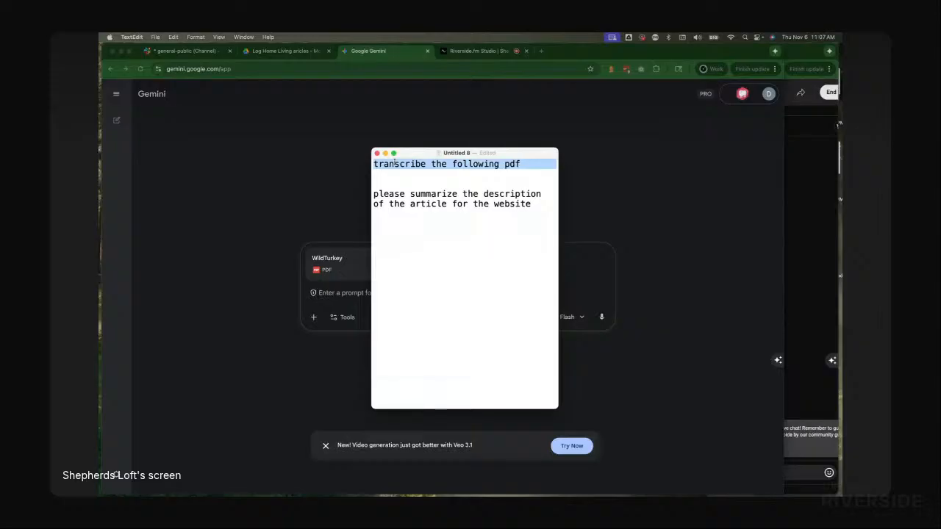
{"action": "key", "text": "super+Tab"}
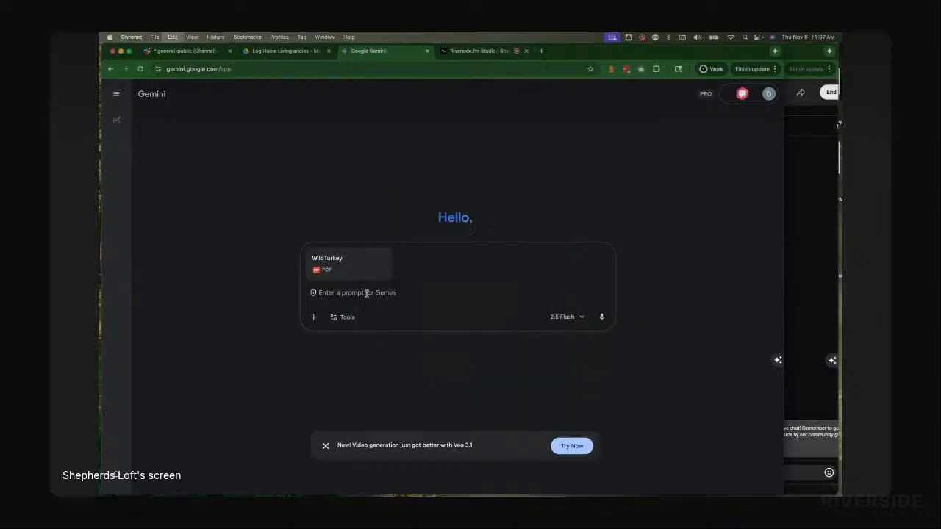
{"action": "key", "text": "super+v"}
{"action": "left_click", "coordinate": [601, 318]}
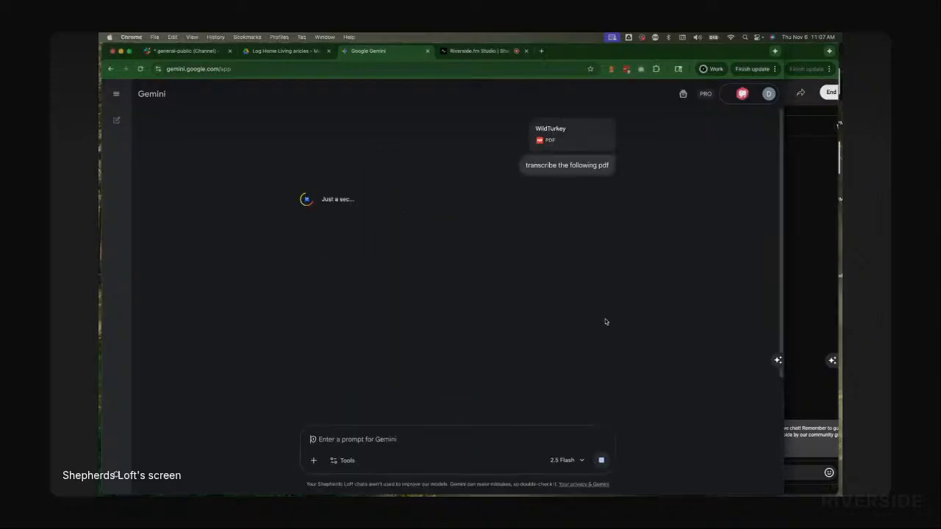
Step: Copy and submit the follow-up prompt "please summarize the description of the article for the website" in Gemini
{"action": "key", "text": "super+Tab"}
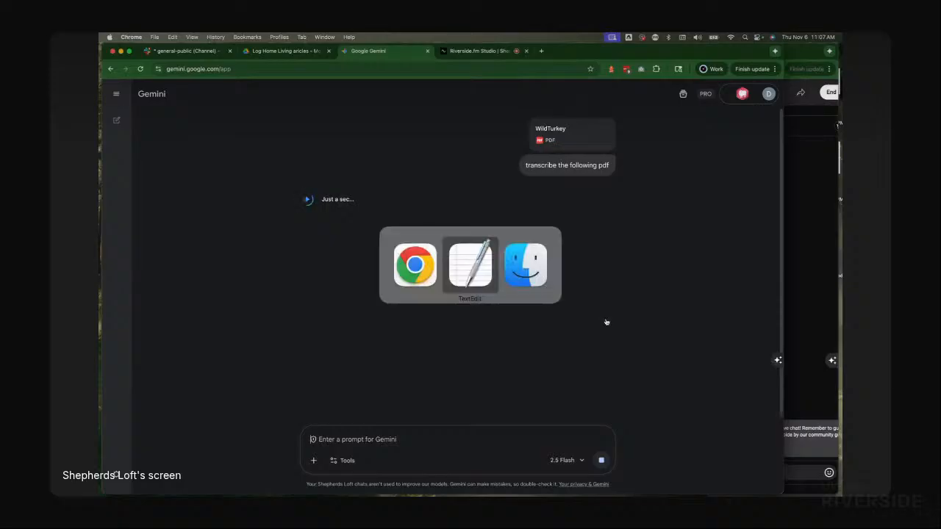
{"action": "key", "text": "super+Tab"}
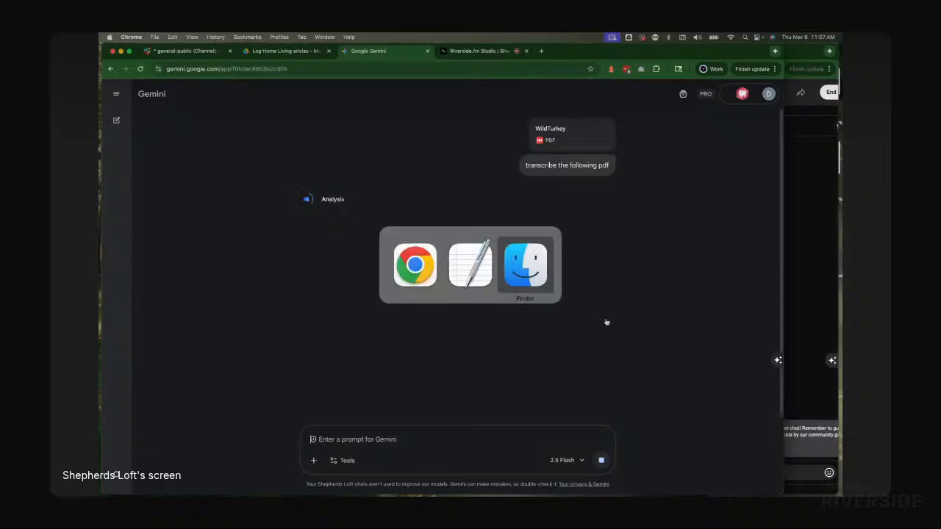
{"action": "key", "text": "super+Tab"}
{"action": "key", "text": "super+Tab"}
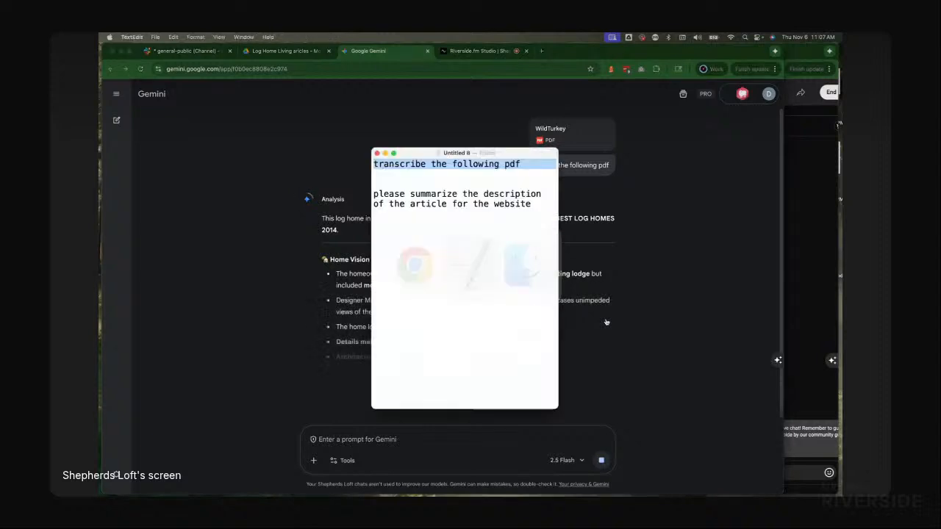
{"action": "triple_click", "coordinate": [439, 204]}
{"action": "key", "text": "super+c"}
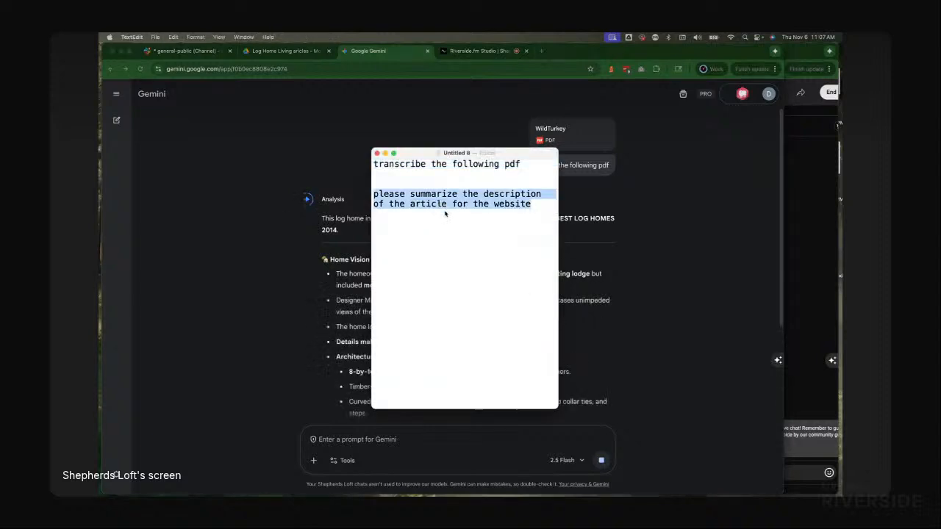
{"action": "key", "text": "super+Tab"}
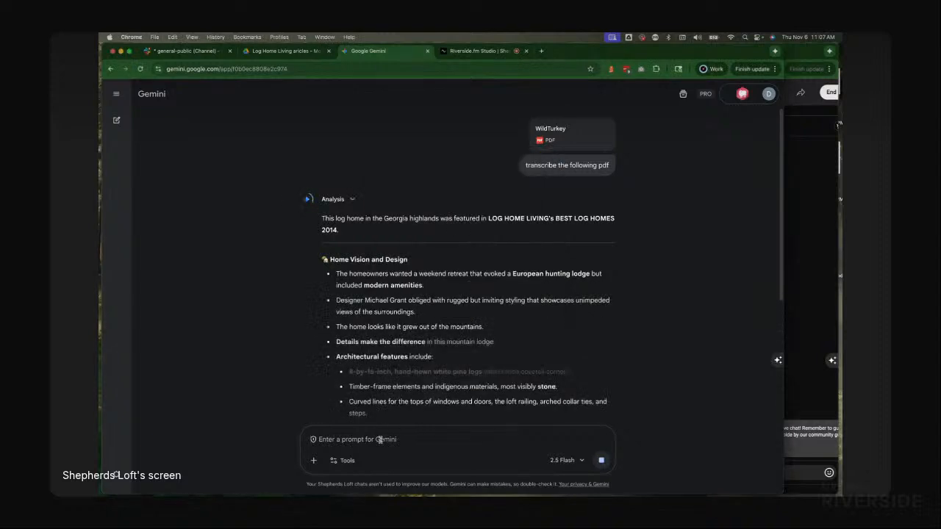
{"action": "left_click", "coordinate": [382, 440]}
{"action": "key", "text": "super+v"}
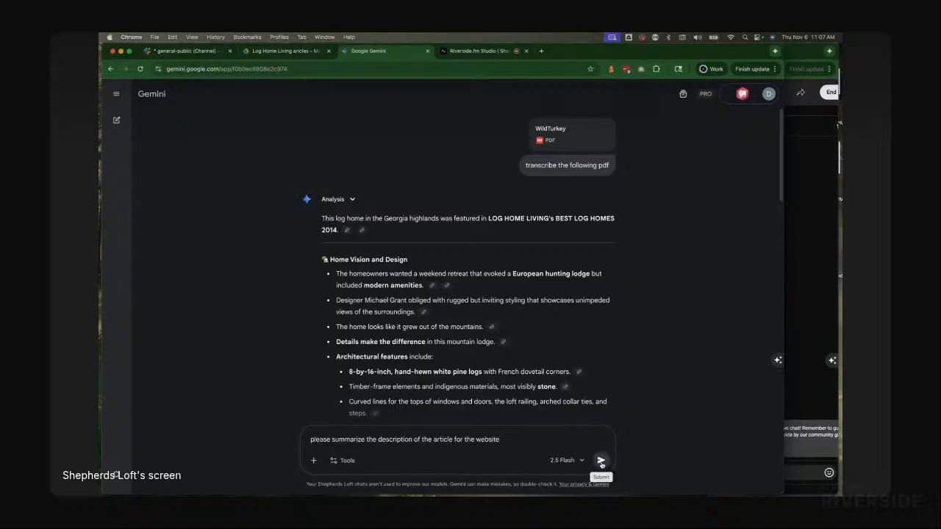
{"action": "left_click", "coordinate": [601, 461]}
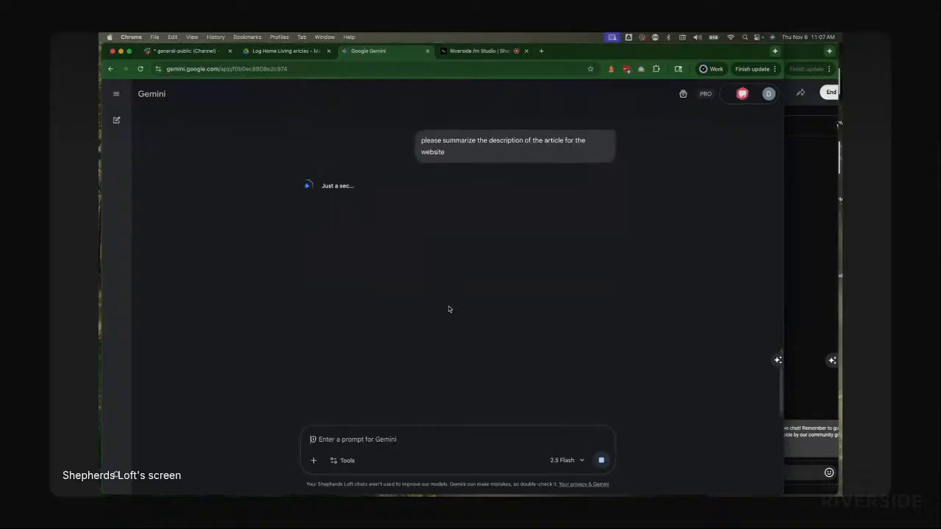
Step: Select Gemini's transcription response from its opening line down through the Master Suite section
{"action": "scroll", "coordinate": [448, 307], "scroll_direction": "up", "scroll_amount": 5}
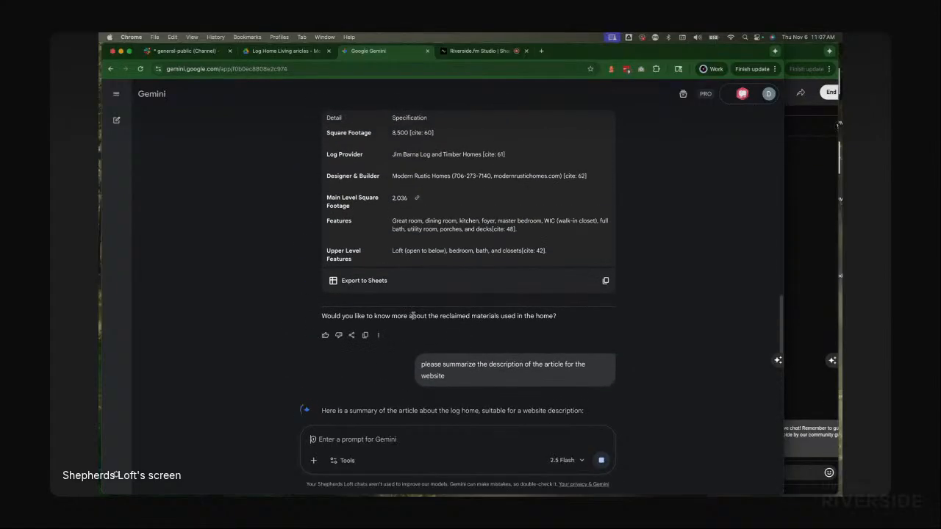
{"action": "scroll", "coordinate": [425, 295], "scroll_direction": "up", "scroll_amount": 5}
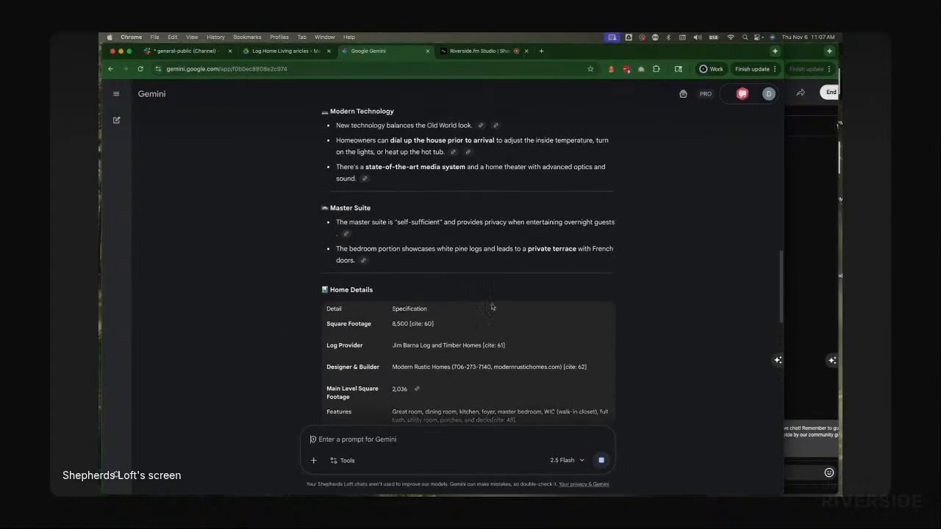
{"action": "scroll", "coordinate": [425, 295], "scroll_direction": "up", "scroll_amount": 2}
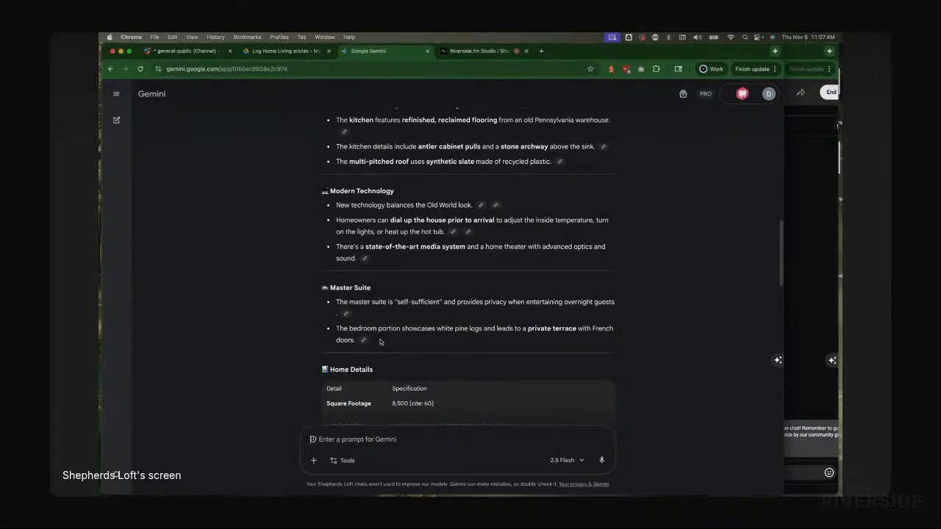
{"action": "left_click_drag", "start_coordinate": [380, 341], "coordinate": [321, 219]}
{"action": "scroll", "coordinate": [328, 225], "scroll_direction": "up", "scroll_amount": 11}
{"action": "scroll", "coordinate": [329, 220], "scroll_direction": "up", "scroll_amount": 4}
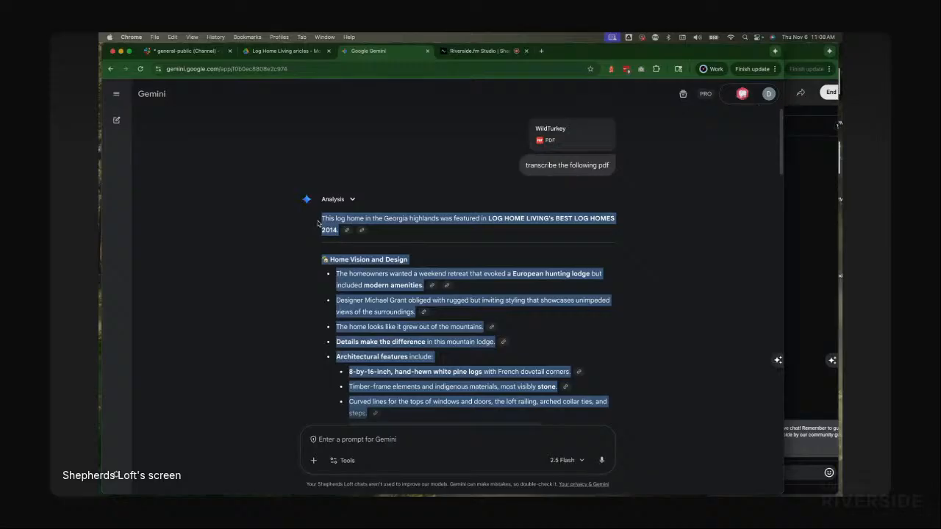
Step: Create a new Google Doc in the Log Home Living articles Drive folder
{"action": "left_click", "coordinate": [300, 52]}
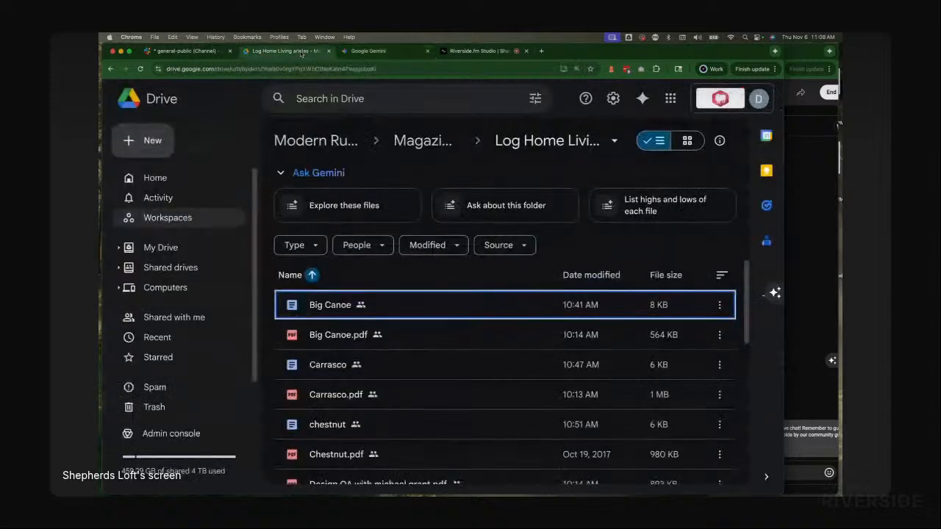
{"action": "left_click", "coordinate": [143, 139]}
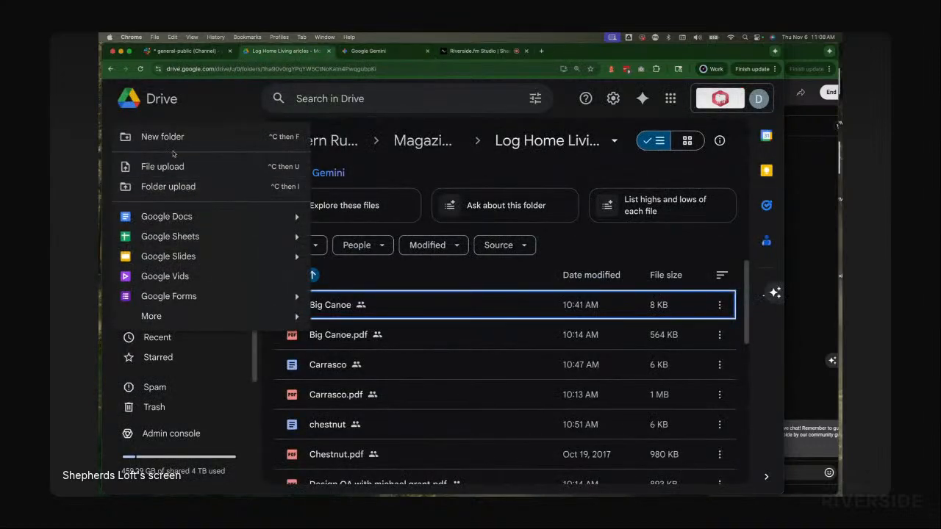
{"action": "left_click", "coordinate": [166, 218]}
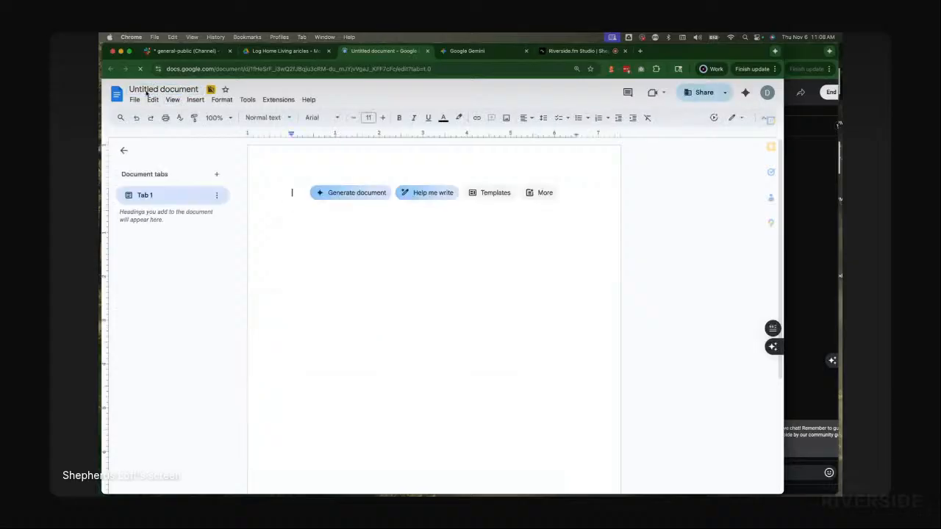
Step: Rename the new document Wild Turkey
{"action": "left_click", "coordinate": [154, 89]}
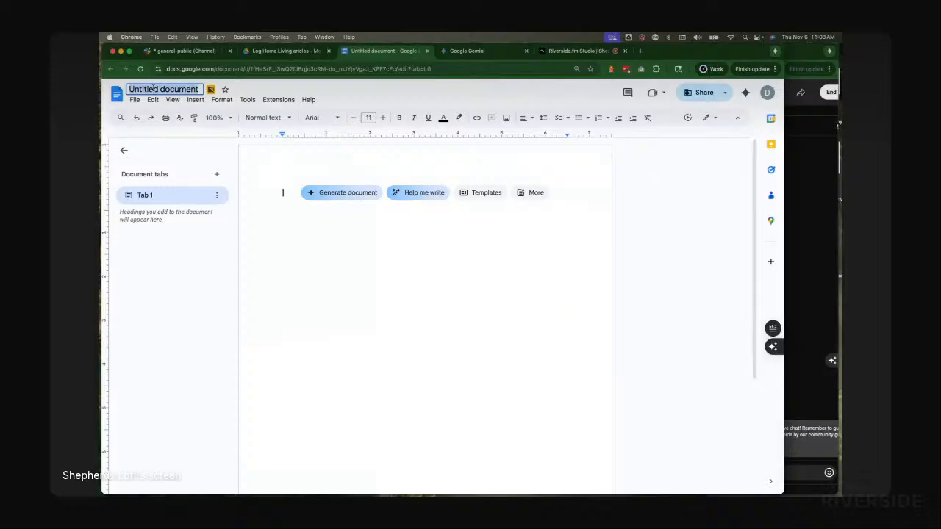
{"action": "type", "text": "Wil"}
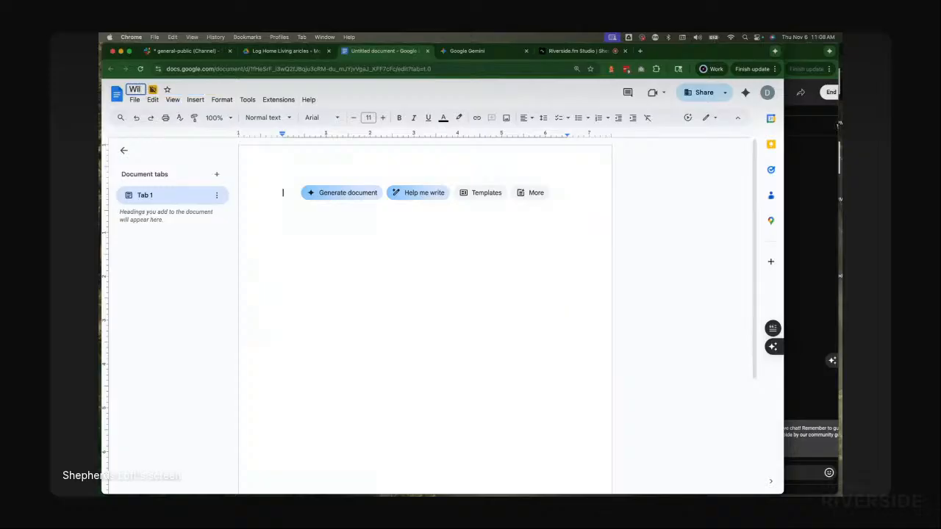
{"action": "type", "text": "d Turkey"}
{"action": "key", "text": "Return"}
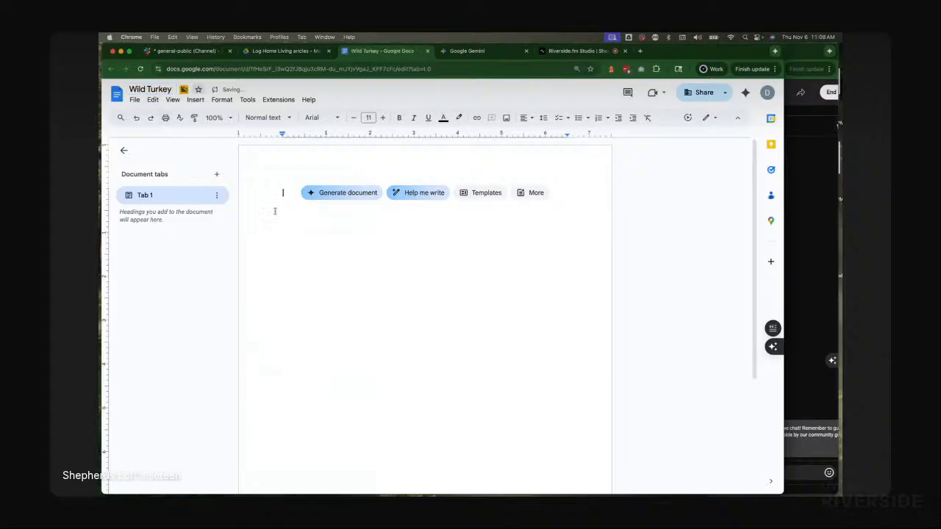
Step: Paste Gemini's transcription into the empty Wild Turkey document as plain text
{"action": "key", "text": "super+v"}
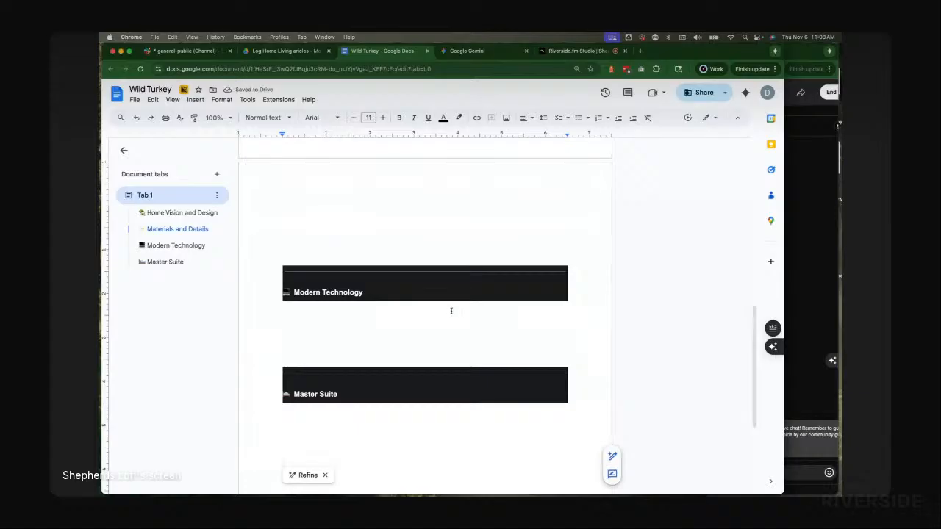
{"action": "key", "text": "super+z"}
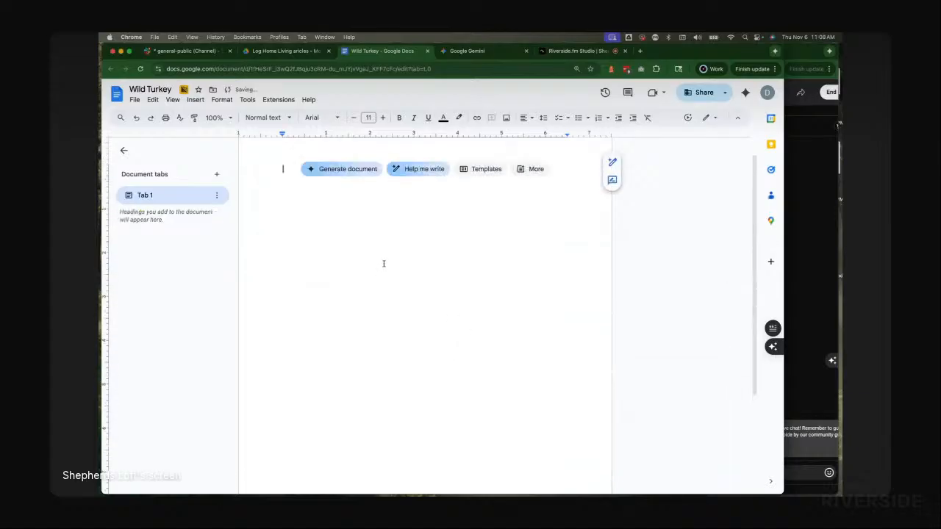
{"action": "key", "text": "super+v"}
{"action": "scroll", "coordinate": [430, 274], "scroll_direction": "up", "scroll_amount": 10}
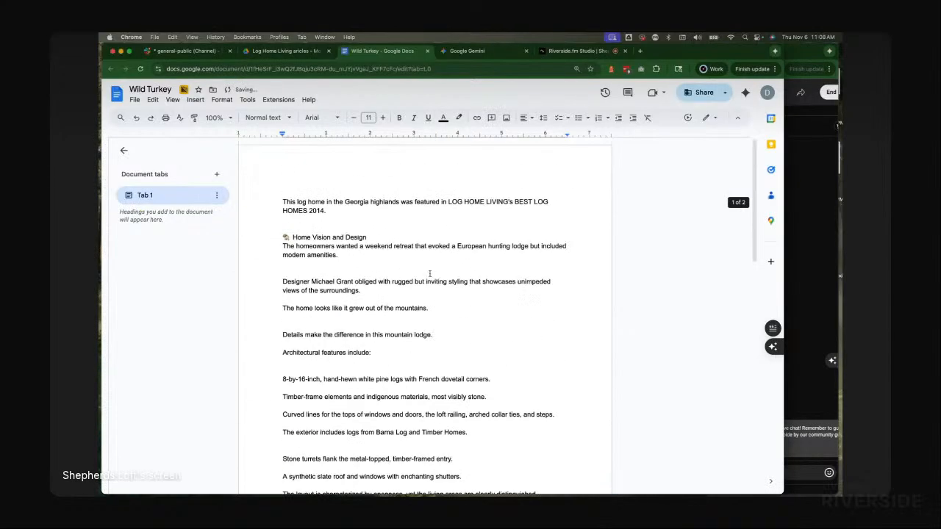
Step: Remove the emoji and extra spacing before the Home Vision and Design line
{"action": "left_click", "coordinate": [291, 237]}
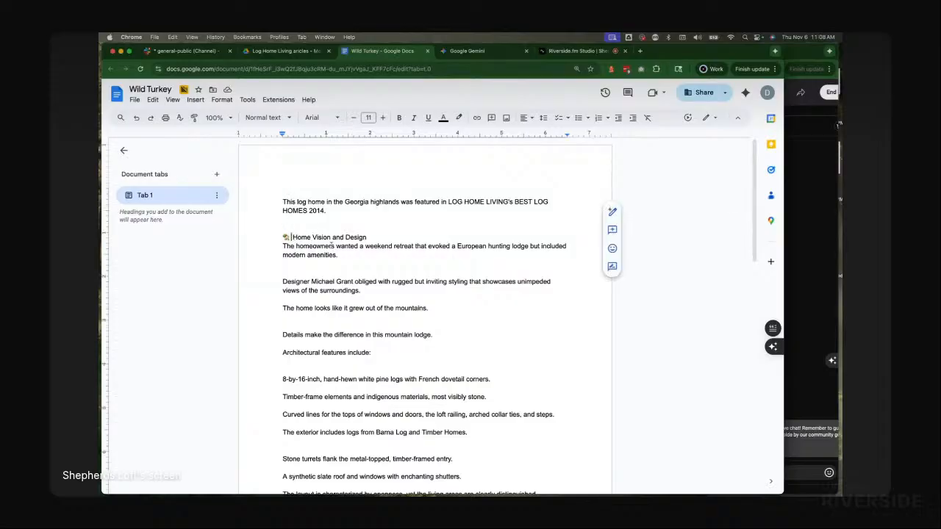
{"action": "key", "text": "BackSpace"}
{"action": "key", "text": "BackSpace"}
{"action": "key", "text": "BackSpace"}
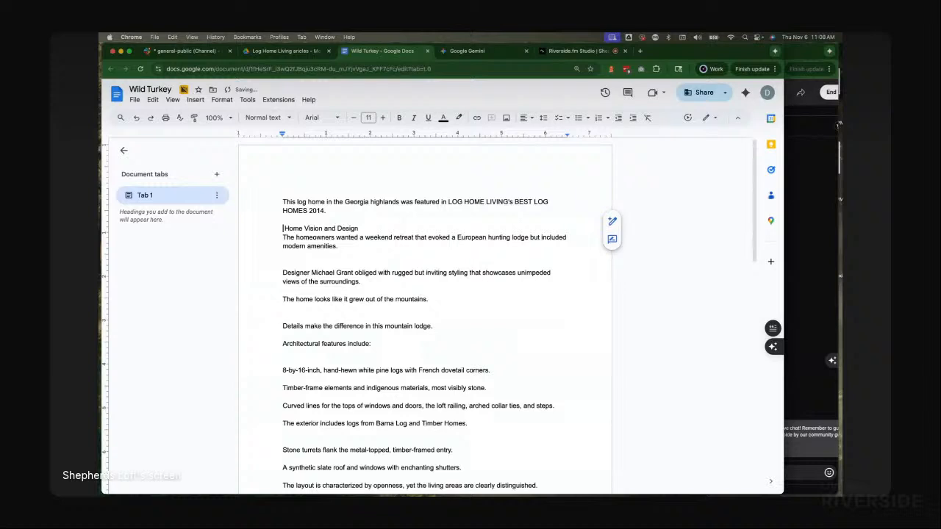
{"action": "key", "text": "Delete"}
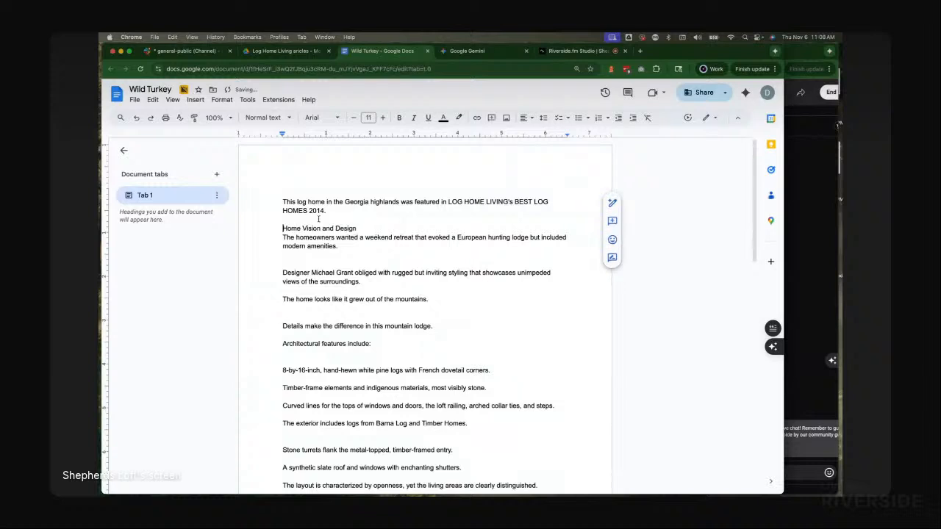
{"action": "key", "text": "Return"}
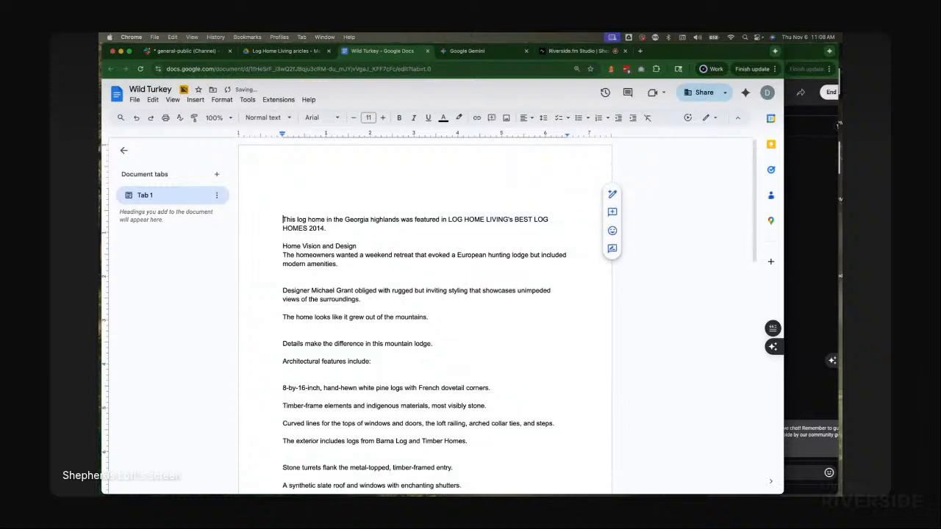
Step: Insert "Full Article" at the start of the document's first line
{"action": "left_click", "coordinate": [283, 211]}
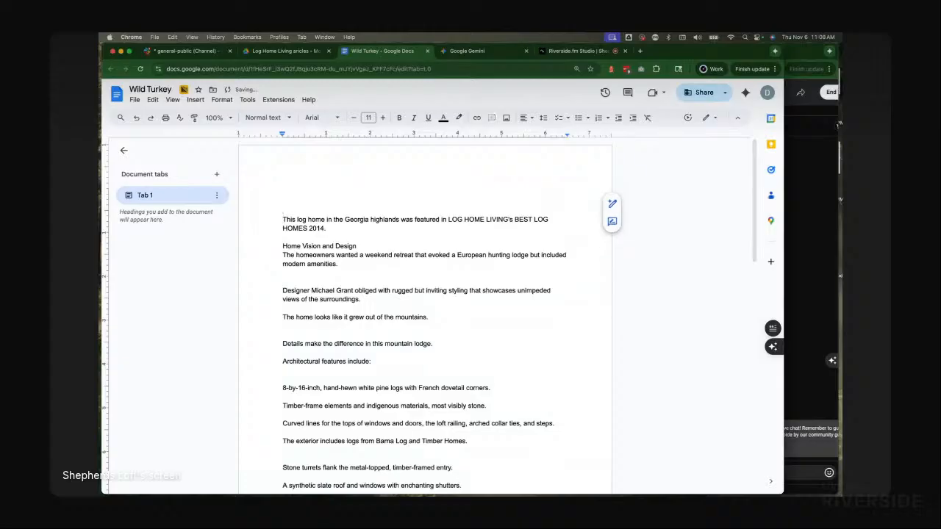
{"action": "type", "text": "Full A"}
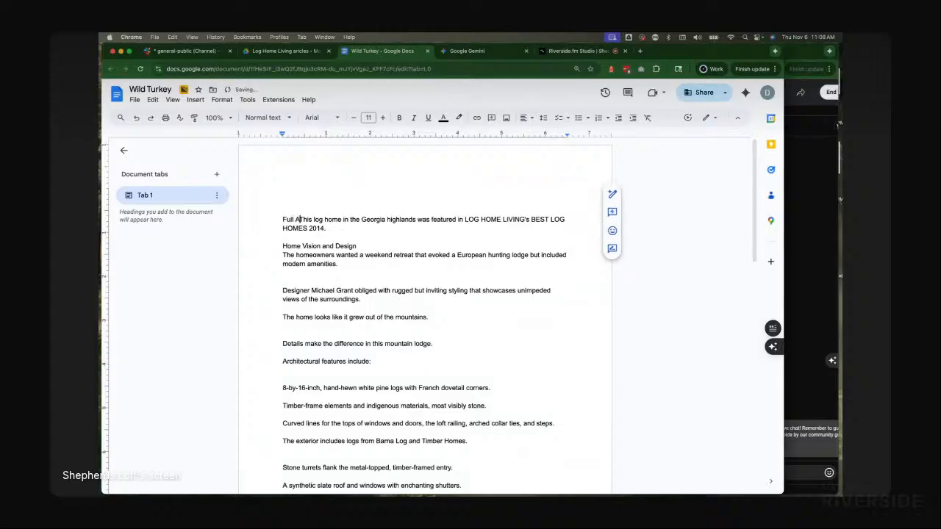
{"action": "type", "text": "rticle"}
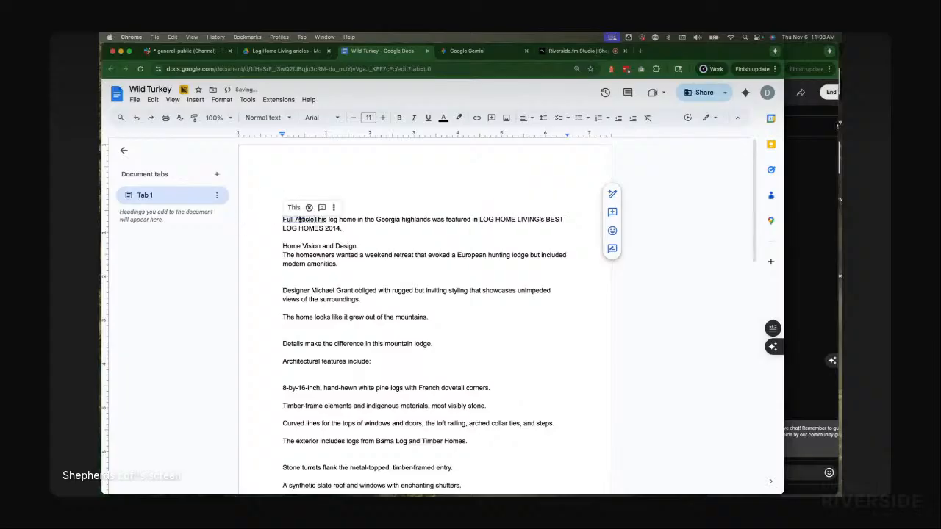
Step: Break the opening line after "highlands" and format the Full Article line as Heading 1
{"action": "triple_click", "coordinate": [418, 219]}
{"action": "left_click", "coordinate": [446, 219]}
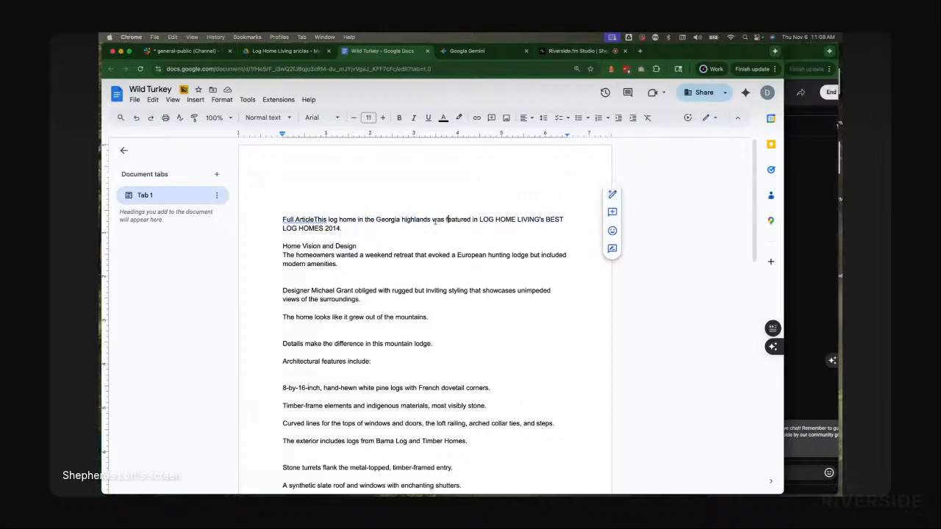
{"action": "double_click", "coordinate": [434, 219]}
{"action": "key", "text": "Return"}
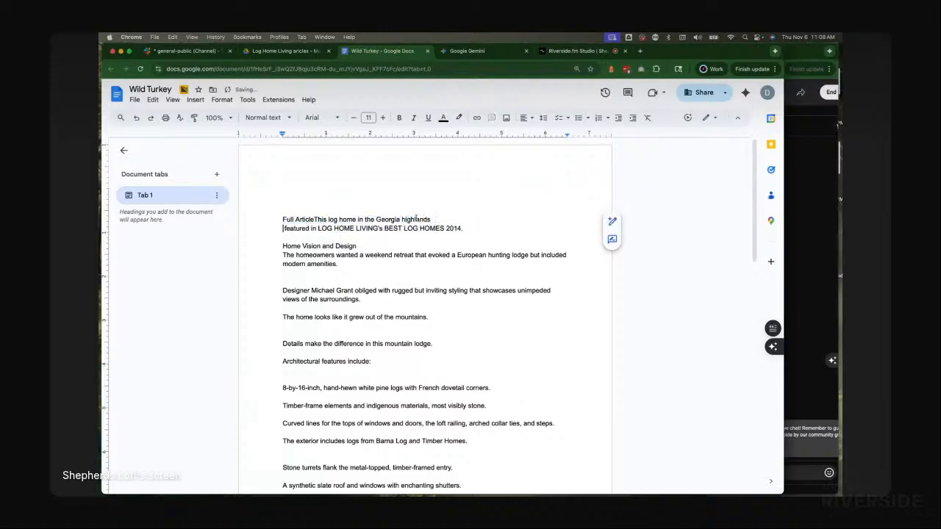
{"action": "triple_click", "coordinate": [416, 219]}
{"action": "left_click", "coordinate": [265, 117]}
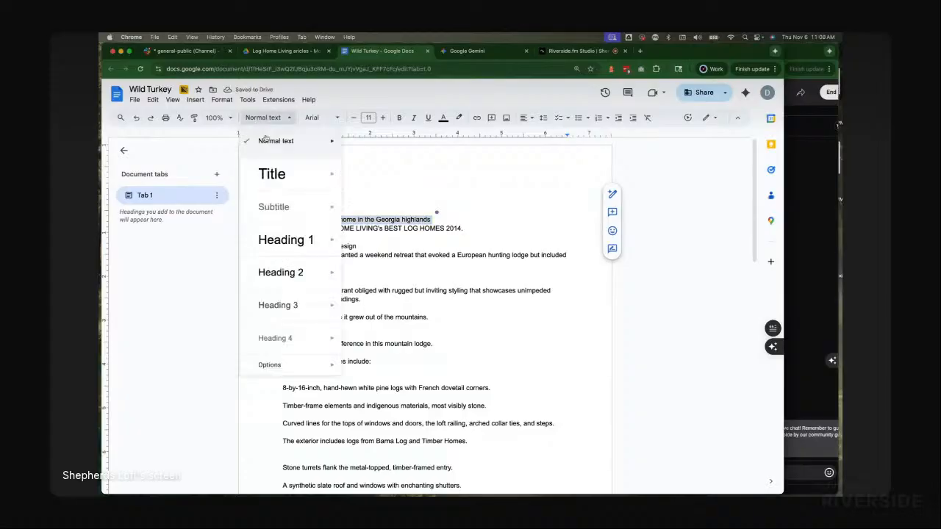
{"action": "left_click", "coordinate": [283, 240]}
{"action": "left_click", "coordinate": [319, 205]}
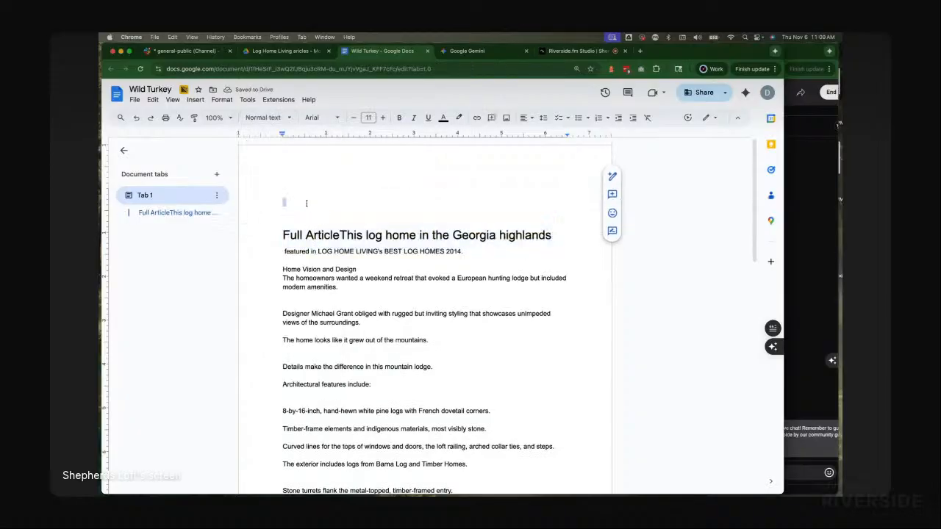
Step: Select Gemini's website summary response from the Rustic Elegance heading through its closing sentence
{"action": "left_click", "coordinate": [482, 52]}
{"action": "scroll", "coordinate": [477, 369], "scroll_direction": "down", "scroll_amount": 10}
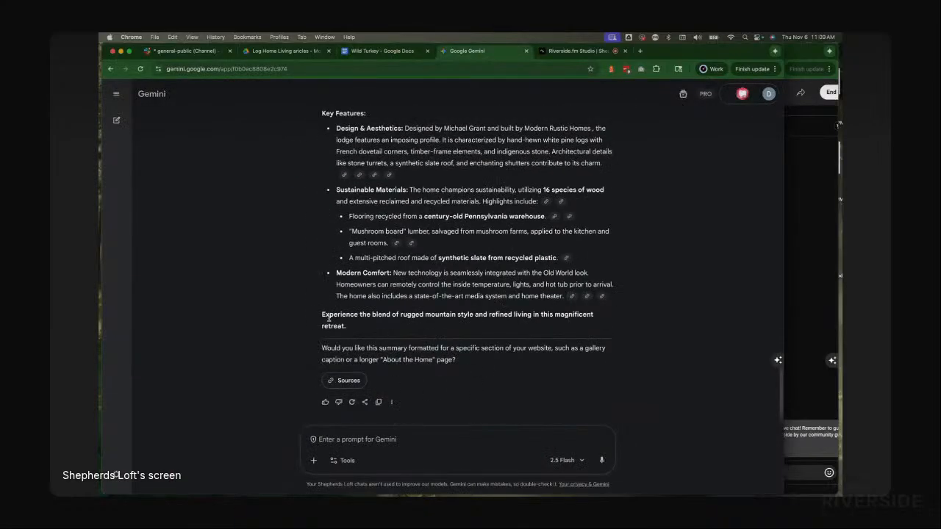
{"action": "left_click_drag", "start_coordinate": [355, 326], "coordinate": [330, 199]}
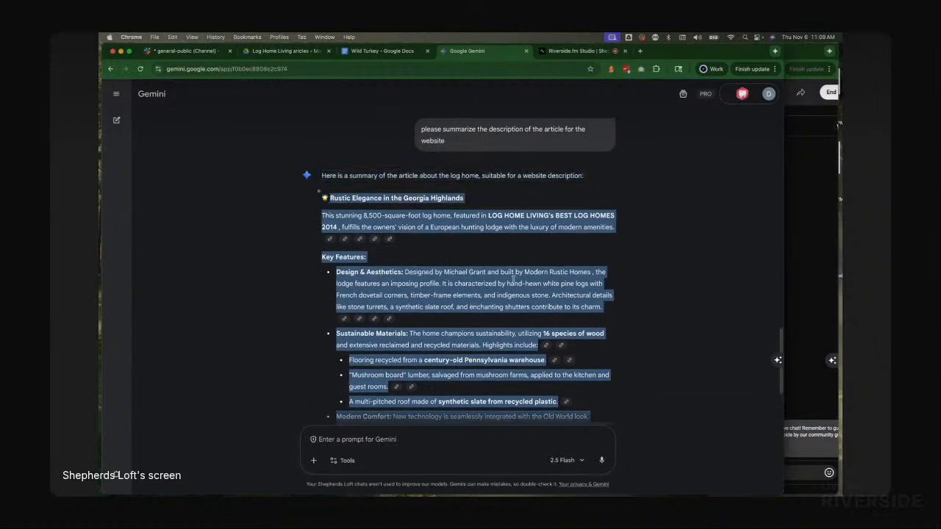
Step: Paste the copied summary at the top of the Wild Turkey document
{"action": "left_click", "coordinate": [383, 51]}
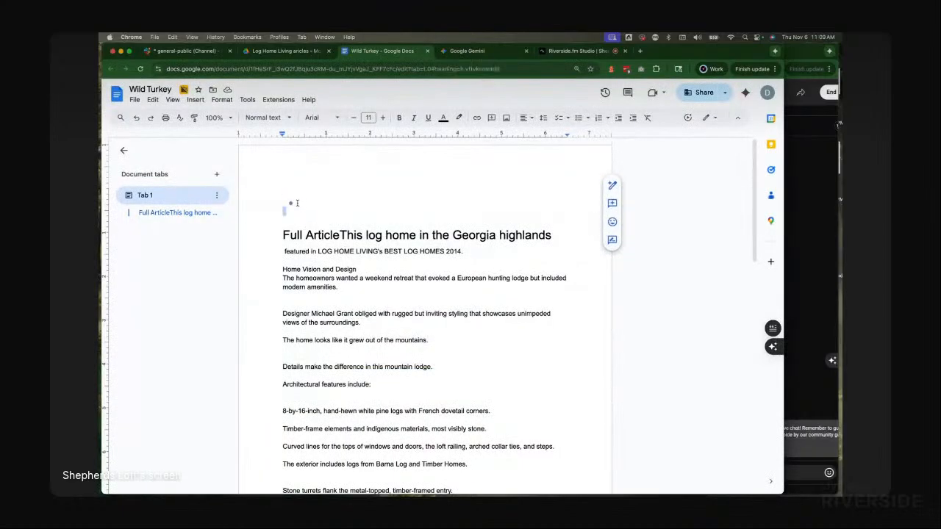
{"action": "key", "text": "super+v"}
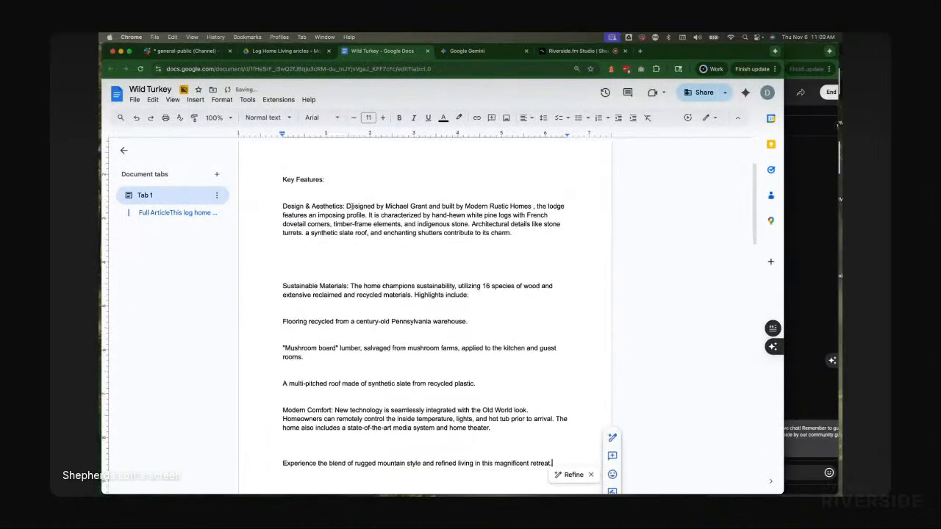
Step: Add a line break under the summary title and prefix the title with "Summary"
{"action": "scroll", "coordinate": [414, 256], "scroll_direction": "up", "scroll_amount": 3}
{"action": "left_click", "coordinate": [436, 202]}
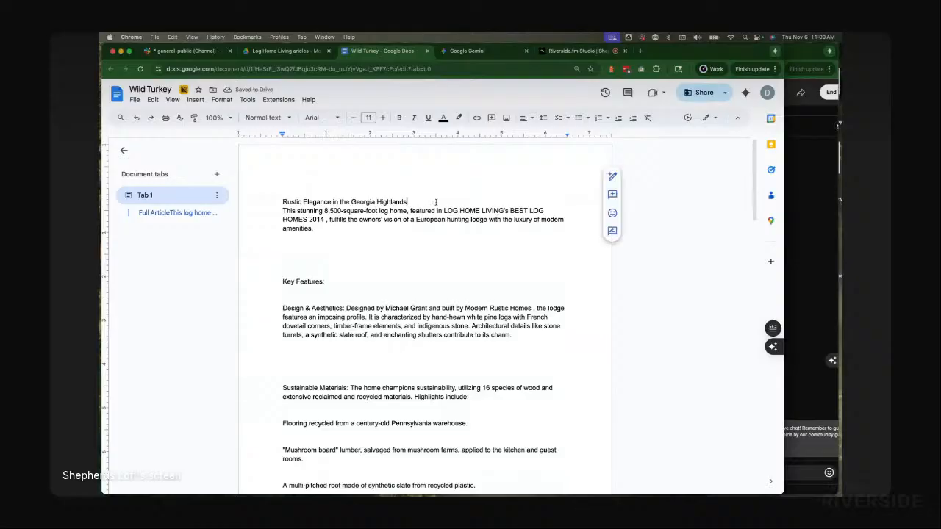
{"action": "key", "text": "Return"}
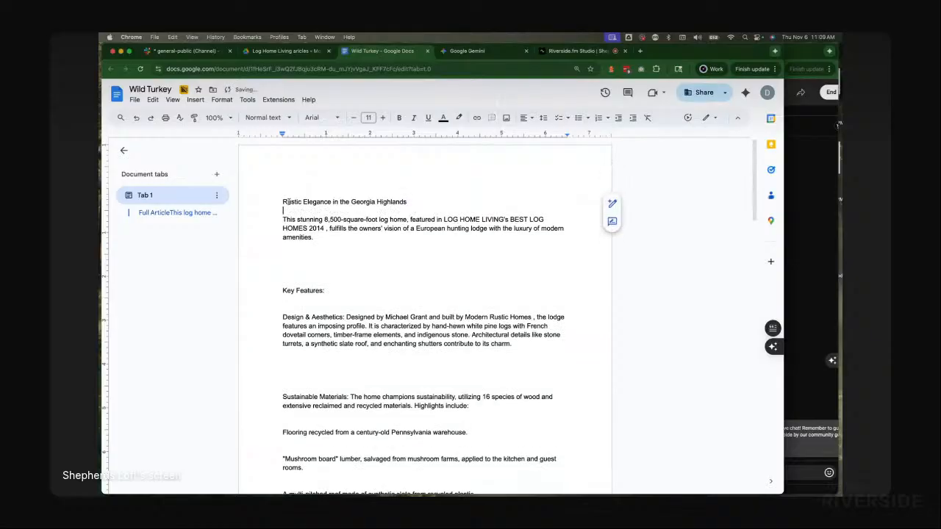
{"action": "type", "text": "Summary"}
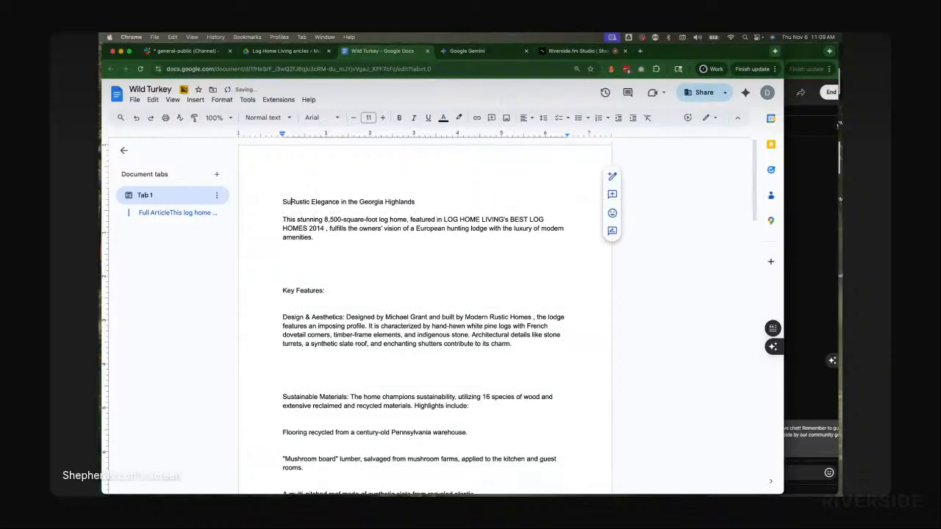
Step: Format the Summary Rustic Elegance in the Georgia Highlands line as Heading 1
{"action": "triple_click", "coordinate": [331, 202]}
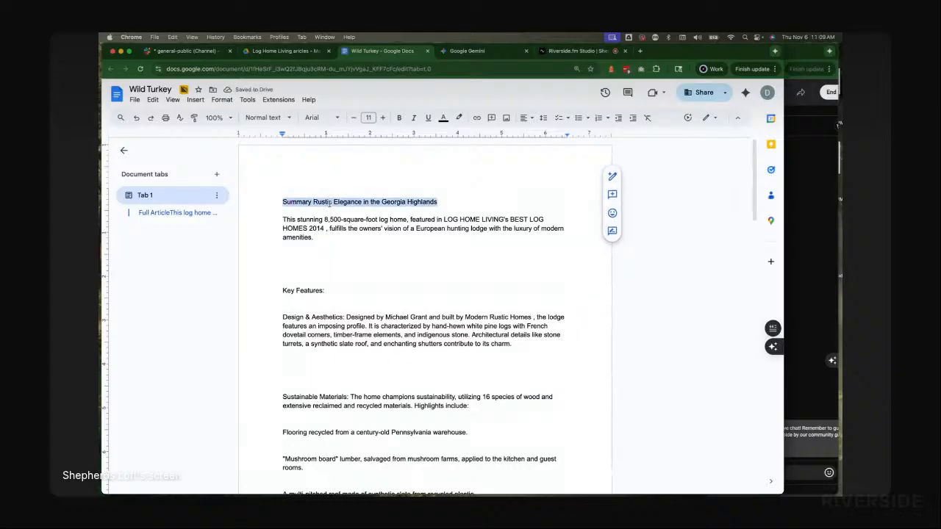
{"action": "left_click", "coordinate": [271, 120]}
{"action": "mouse_move", "coordinate": [271, 250]}
{"action": "left_click", "coordinate": [269, 246]}
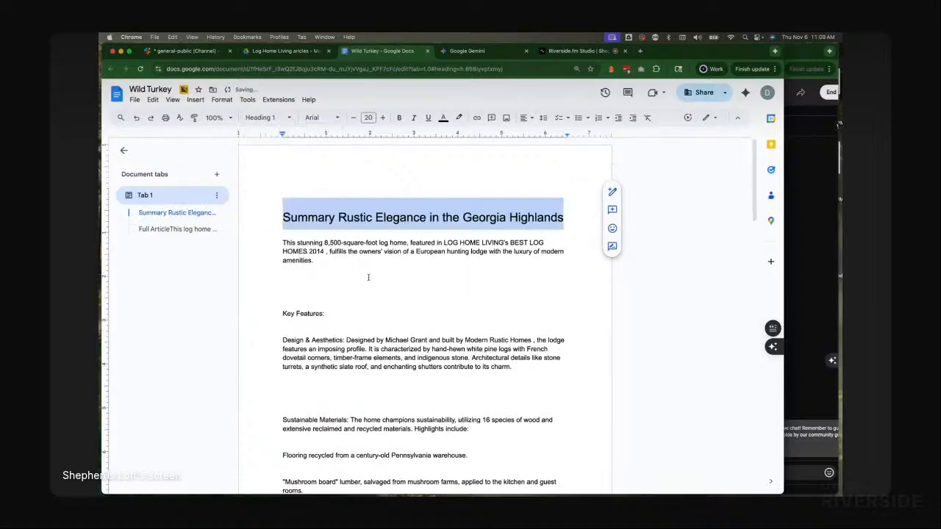
Step: Delete the empty line above the Summary heading
{"action": "scroll", "coordinate": [368, 275], "scroll_direction": "down", "scroll_amount": 10}
{"action": "scroll", "coordinate": [374, 275], "scroll_direction": "up", "scroll_amount": 10}
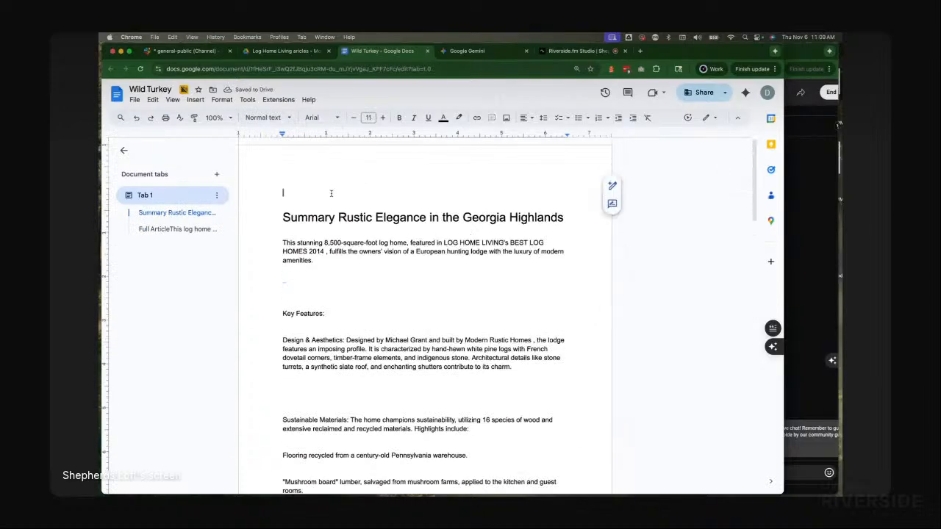
{"action": "key", "text": "Delete"}
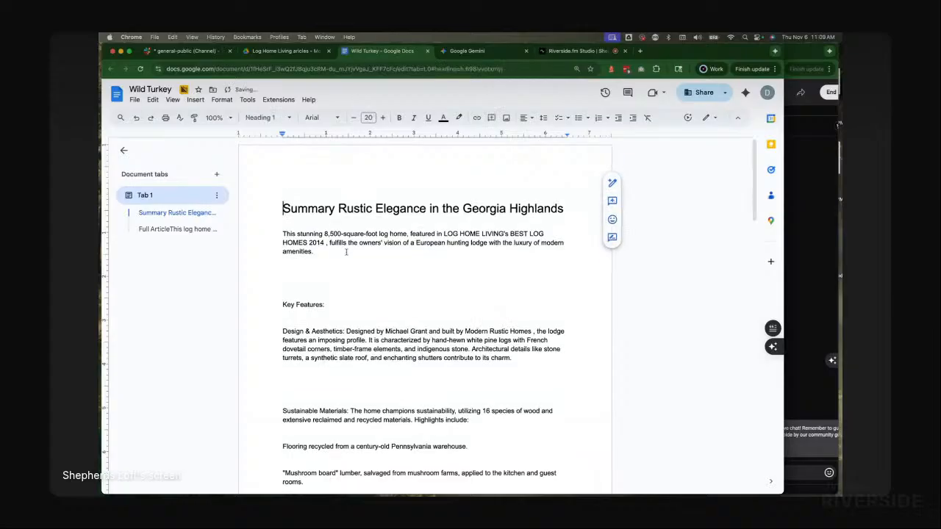
Step: Scroll through the document to review the summary and full article sections
{"action": "left_click", "coordinate": [340, 274]}
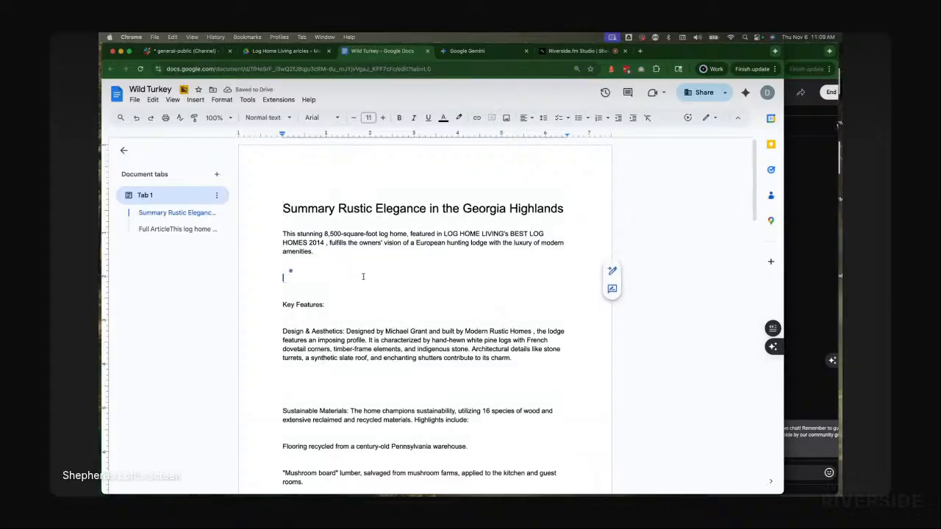
{"action": "scroll", "coordinate": [367, 268], "scroll_direction": "down", "scroll_amount": 8}
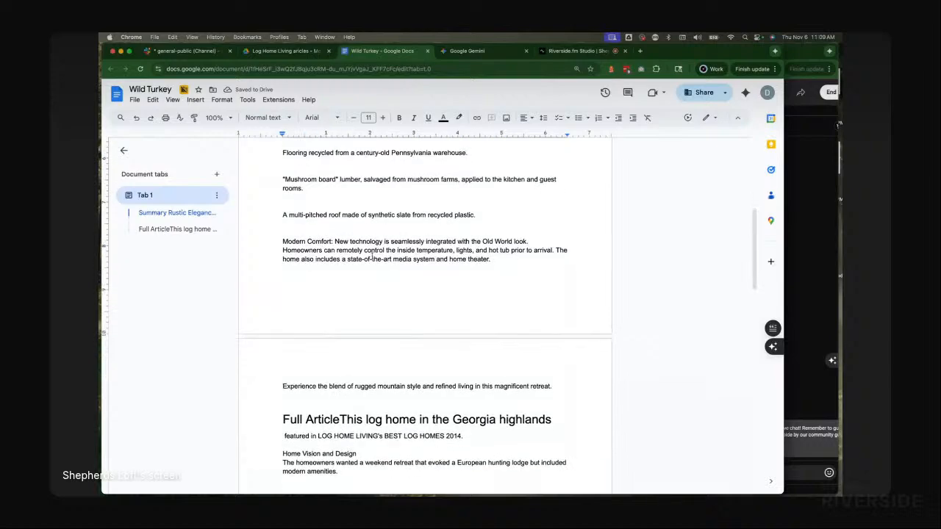
{"action": "scroll", "coordinate": [372, 253], "scroll_direction": "down", "scroll_amount": 8}
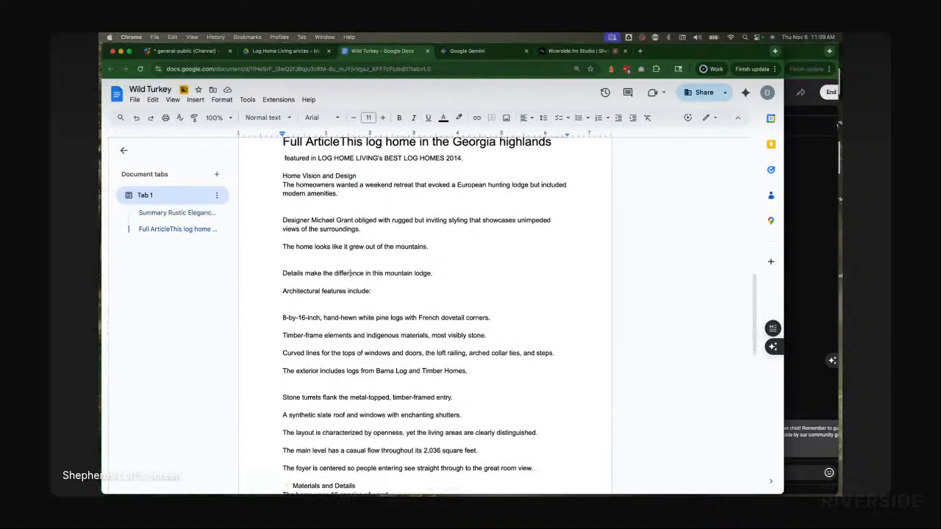
{"action": "scroll", "coordinate": [350, 273], "scroll_direction": "down", "scroll_amount": 5}
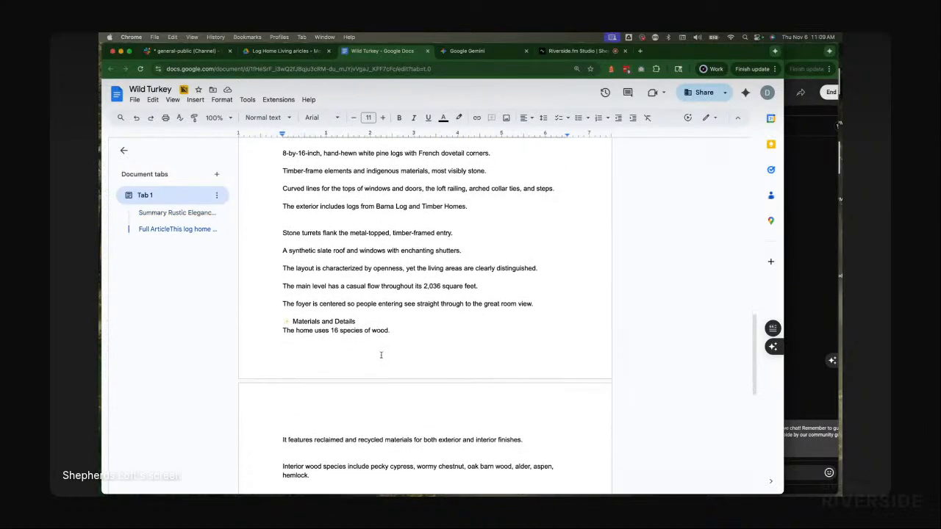
{"action": "scroll", "coordinate": [346, 309], "scroll_direction": "down", "scroll_amount": 3}
{"action": "left_click", "coordinate": [287, 213]}
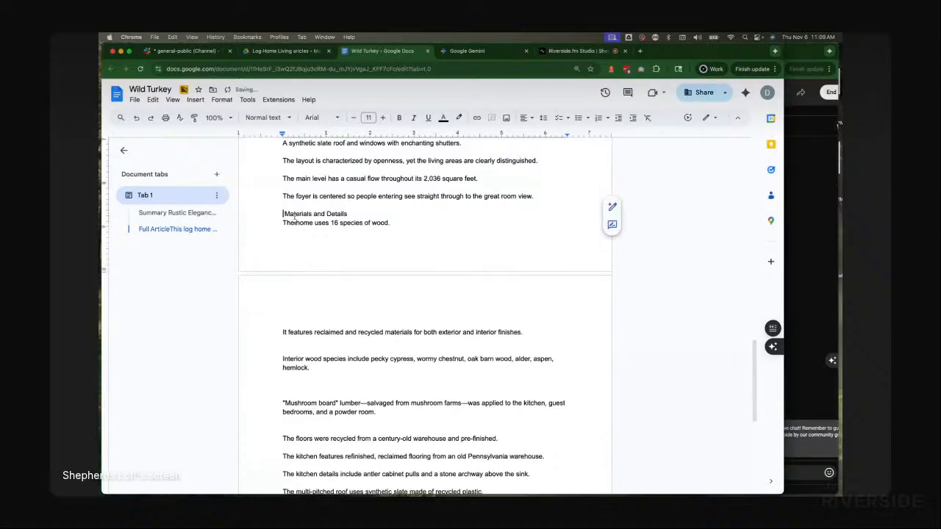
{"action": "scroll", "coordinate": [462, 362], "scroll_direction": "down", "scroll_amount": 5}
{"action": "scroll", "coordinate": [462, 362], "scroll_direction": "down", "scroll_amount": 2}
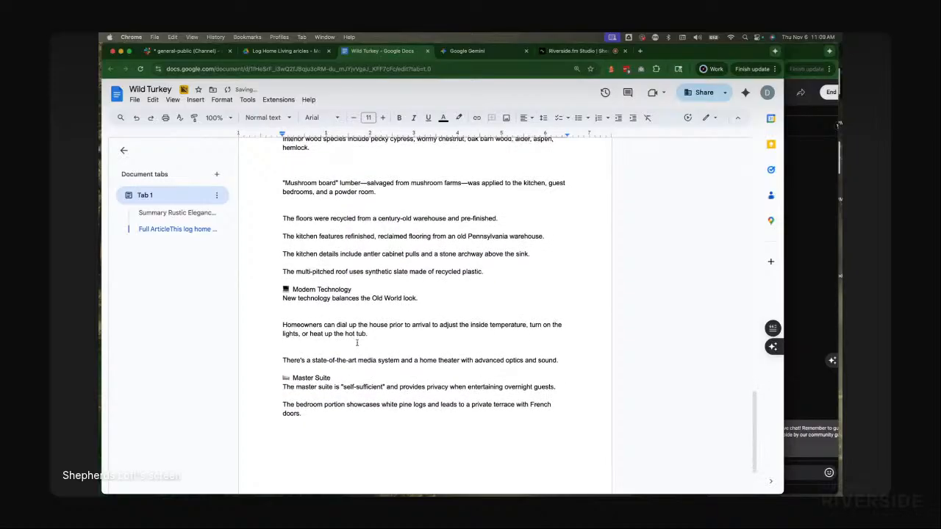
{"action": "scroll", "coordinate": [368, 390], "scroll_direction": "down", "scroll_amount": 2}
{"action": "scroll", "coordinate": [436, 380], "scroll_direction": "up", "scroll_amount": 20}
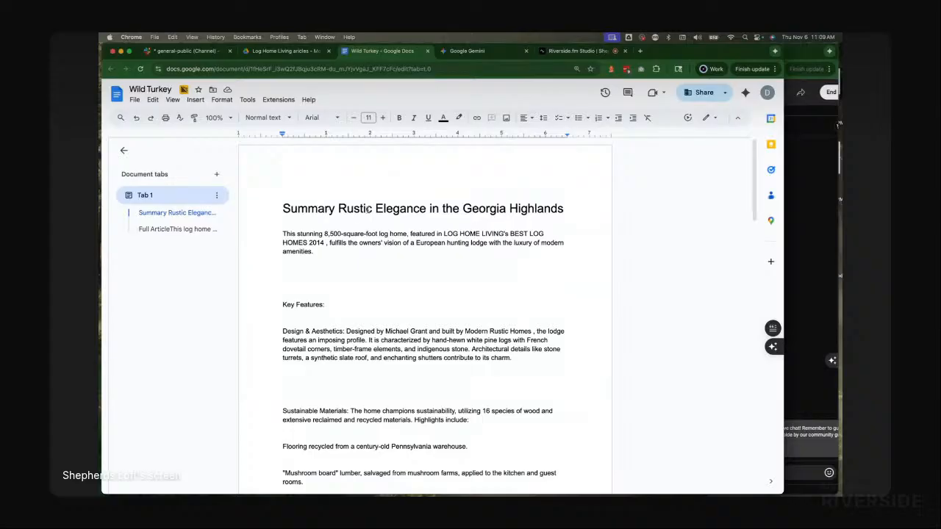
Step: Close the Wild Turkey document tab and start a new chat in Gemini
{"action": "key", "text": "super+w"}
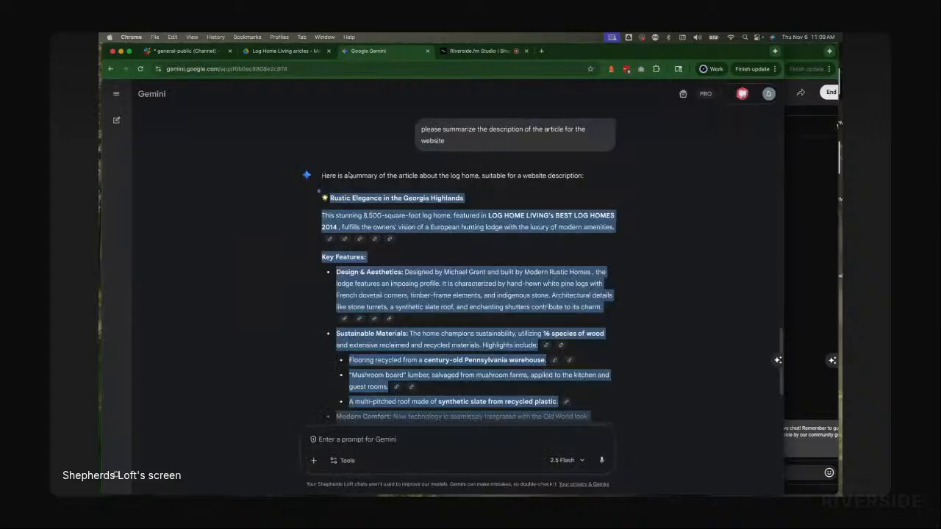
{"action": "left_click", "coordinate": [259, 153]}
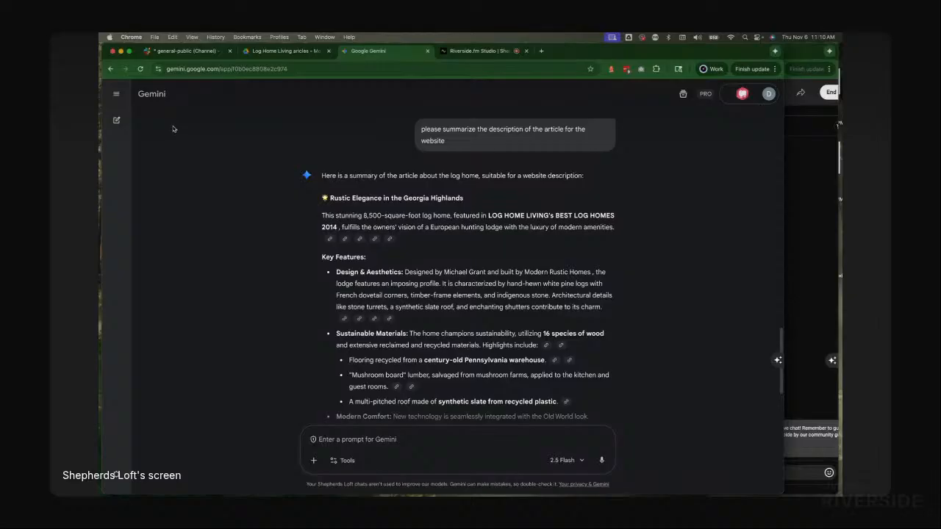
{"action": "left_click", "coordinate": [117, 122]}
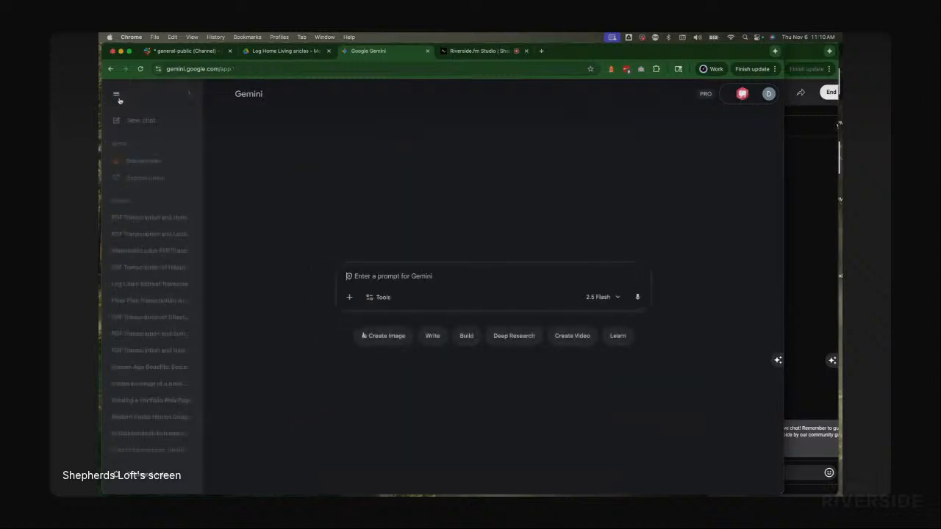
Step: Switch to Finder and delete the duplicate QA with michael grant.pdf from the Magazine Articles folder
{"action": "key", "text": "super+Tab"}
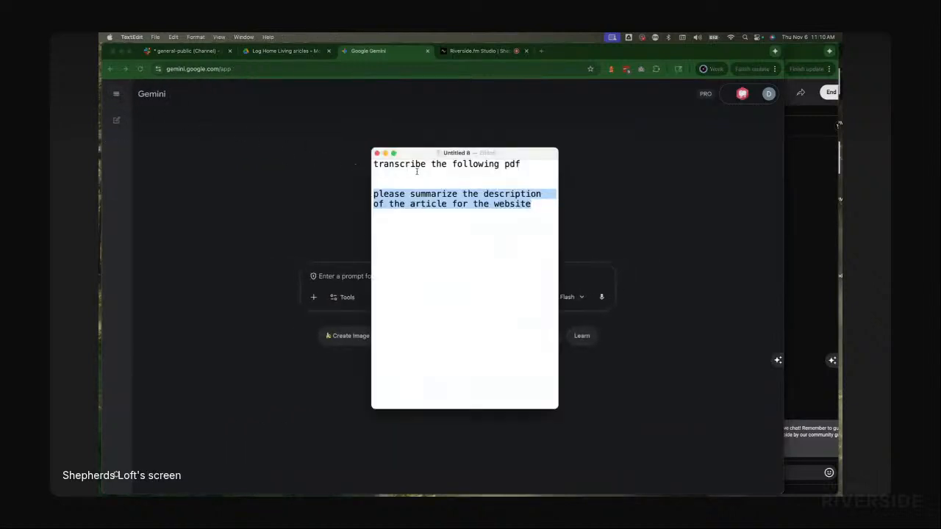
{"action": "key", "text": "super+Tab"}
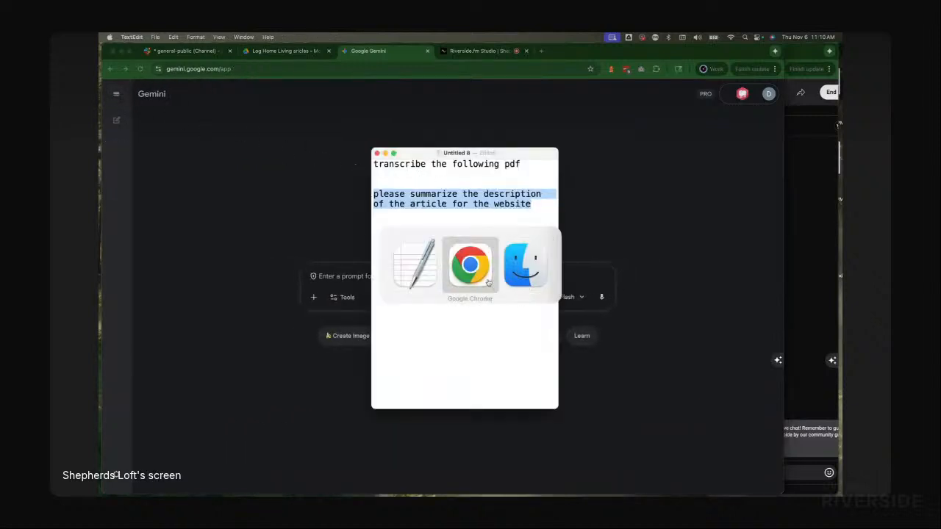
{"action": "left_click", "coordinate": [536, 273]}
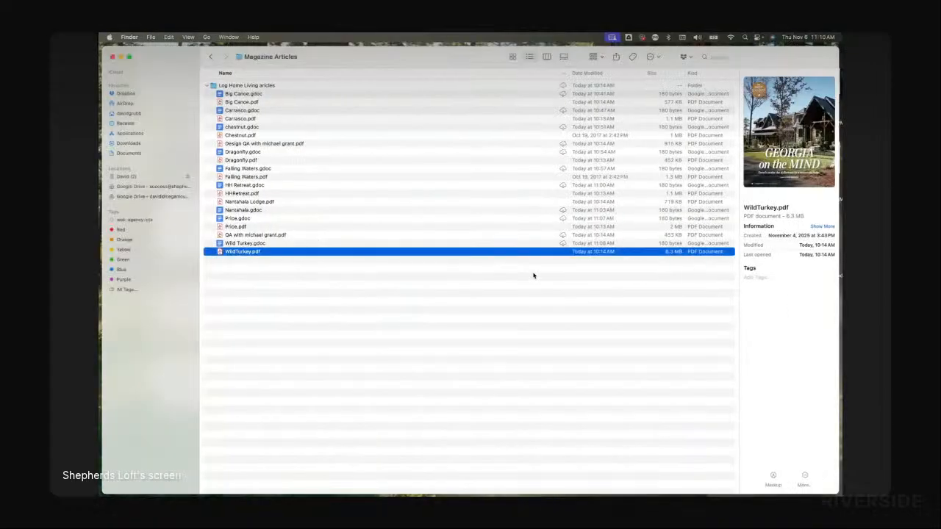
{"action": "left_click", "coordinate": [262, 235]}
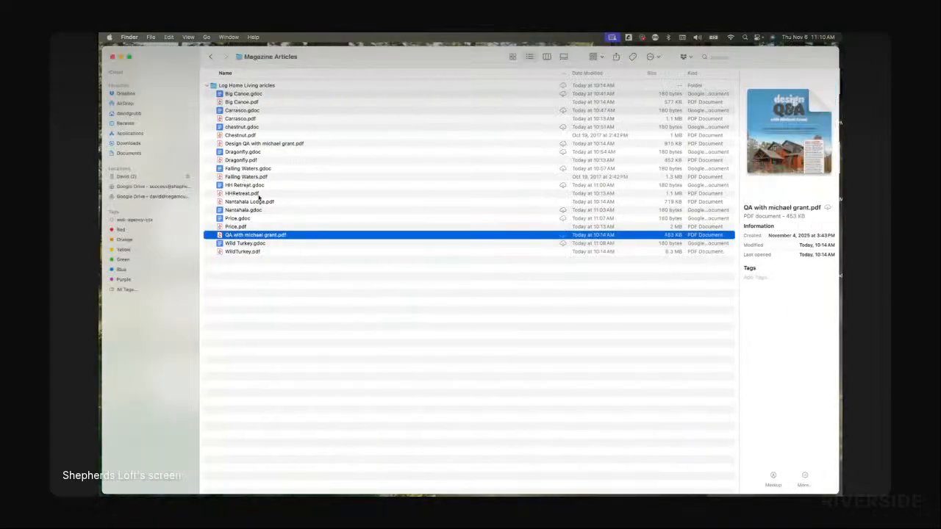
{"action": "left_click", "coordinate": [256, 144]}
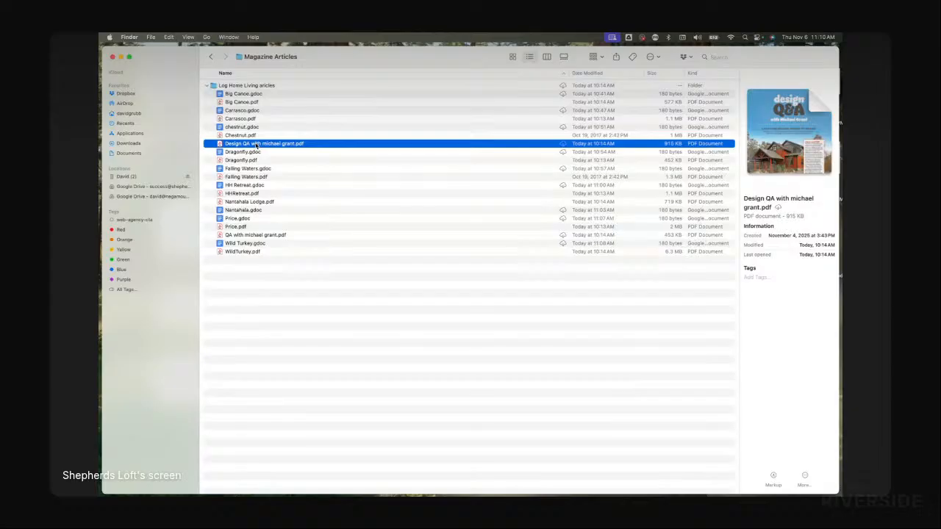
{"action": "left_click", "coordinate": [220, 234]}
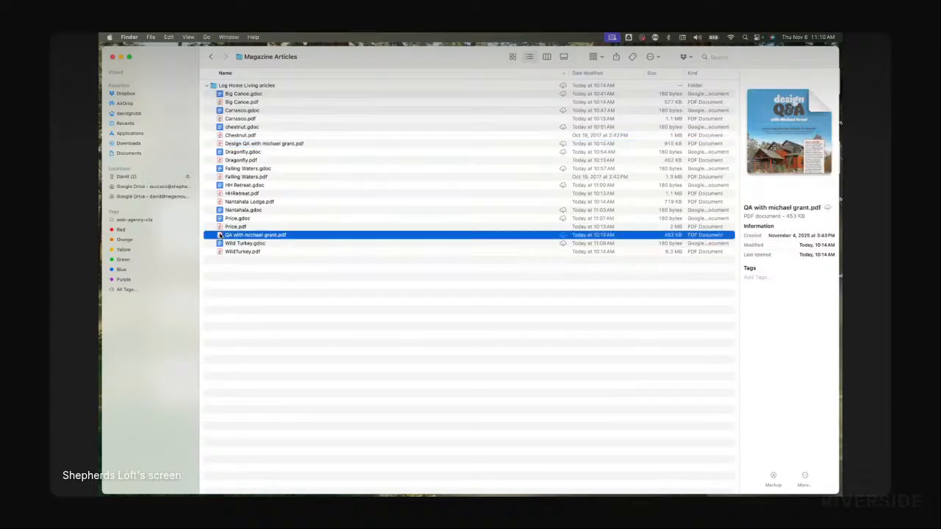
{"action": "key", "text": "super+BackSpace"}
{"action": "left_click", "coordinate": [248, 144]}
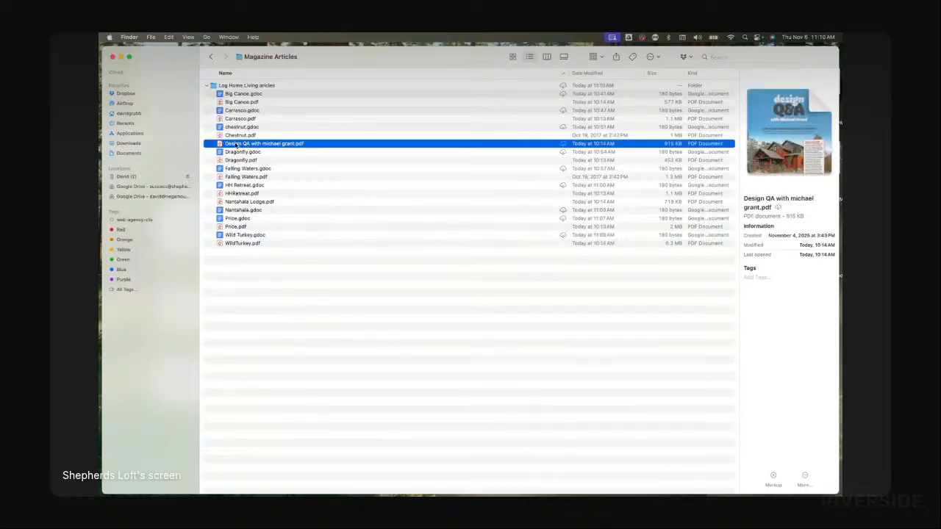
{"action": "left_click_drag", "start_coordinate": [235, 145], "coordinate": [320, 283]}
{"action": "key", "text": "super+Tab"}
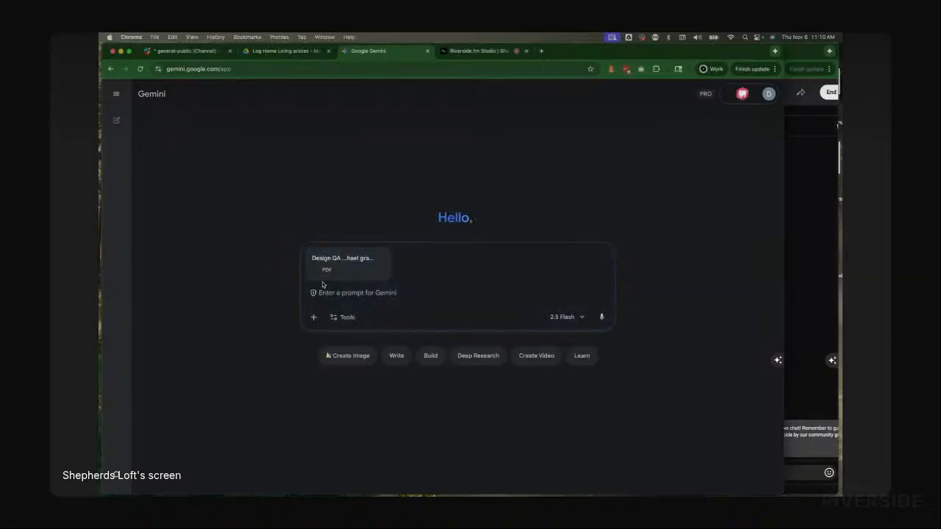
Step: Copy the prompt transcribe the following pdf from the text note, paste it into Gemini and send it
{"action": "key", "text": "super+Tab"}
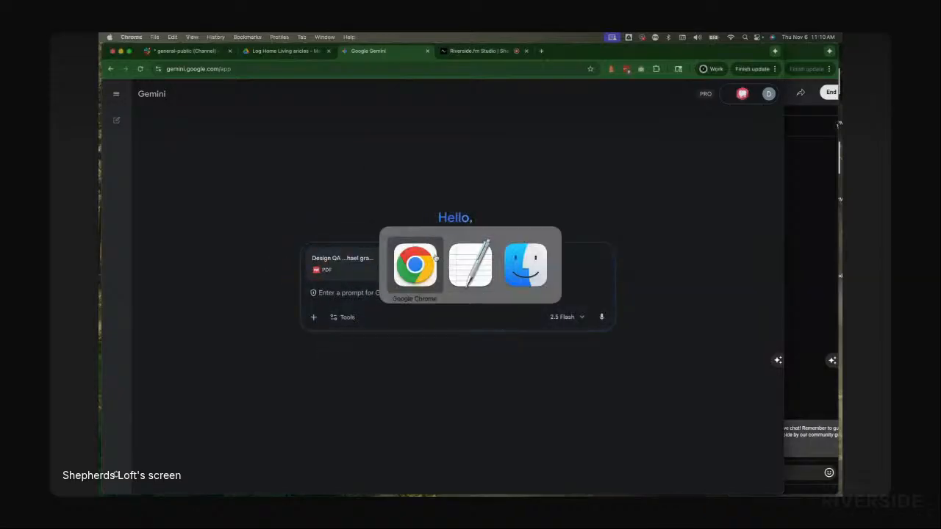
{"action": "key", "text": "super+Tab"}
{"action": "key", "text": "super+Tab"}
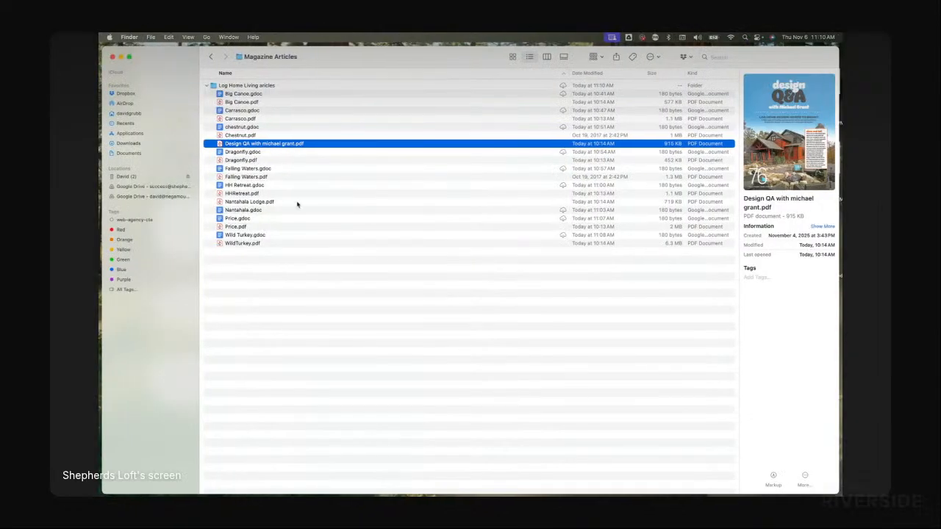
{"action": "key", "text": "super+Tab"}
{"action": "key", "text": "super+Tab"}
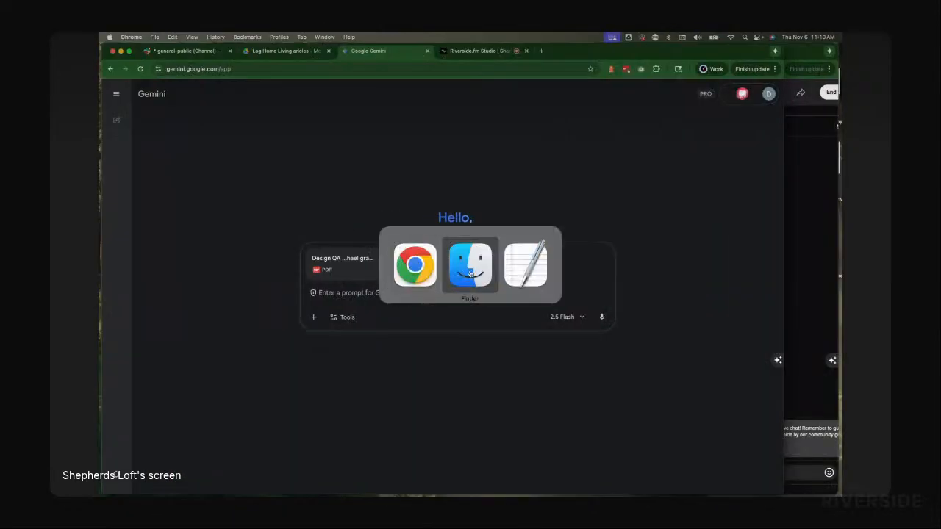
{"action": "left_click", "coordinate": [521, 273]}
{"action": "triple_click", "coordinate": [412, 164]}
{"action": "key", "text": "super+c"}
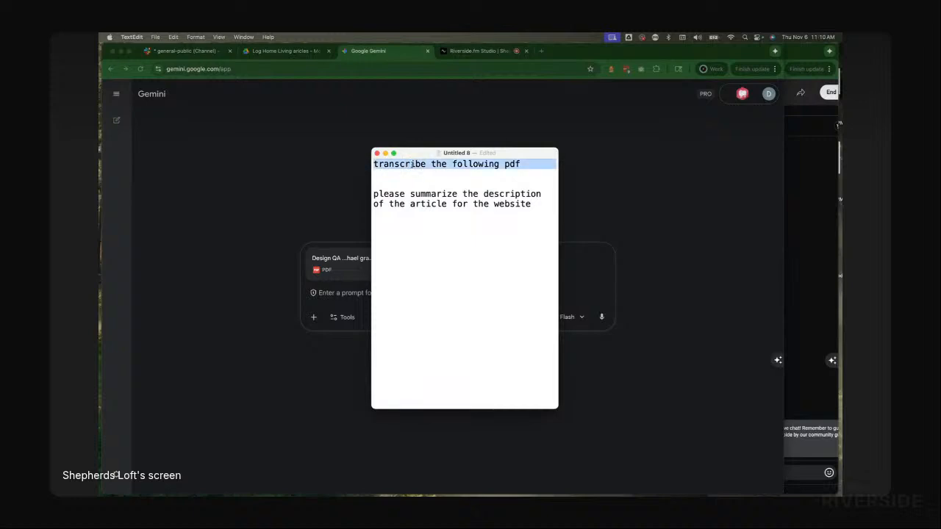
{"action": "left_click", "coordinate": [333, 294]}
{"action": "key", "text": "super+v"}
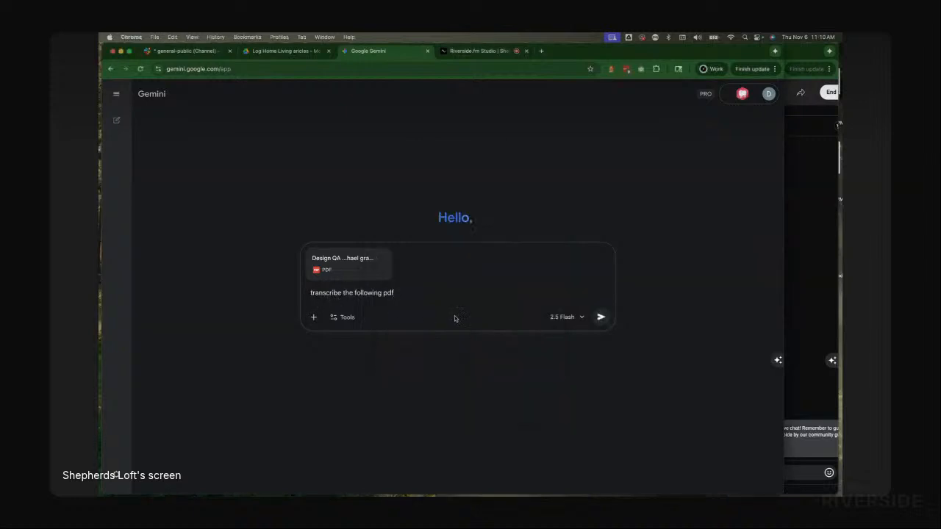
{"action": "left_click", "coordinate": [600, 318]}
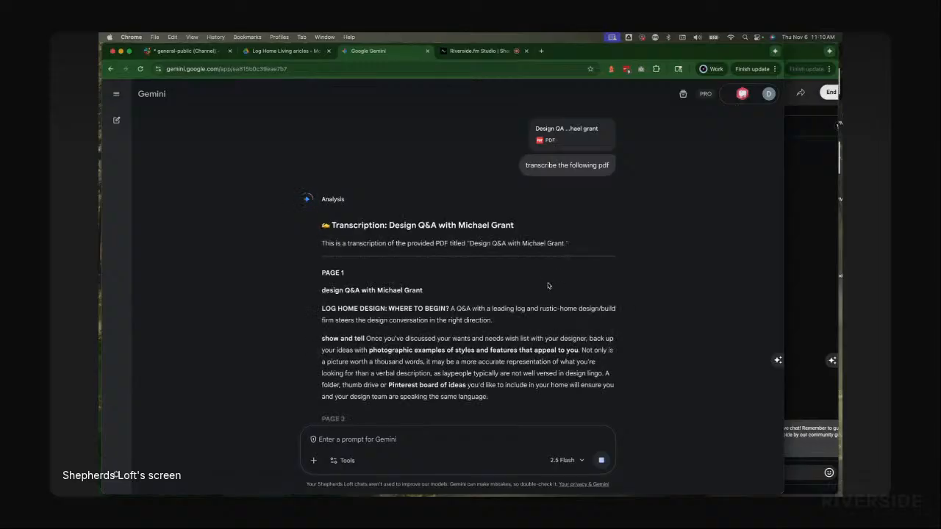
Step: Enter the follow-up prompt please summarize the description of the article for the website and send it
{"action": "key", "text": "super+Tab"}
{"action": "double_click", "coordinate": [459, 203]}
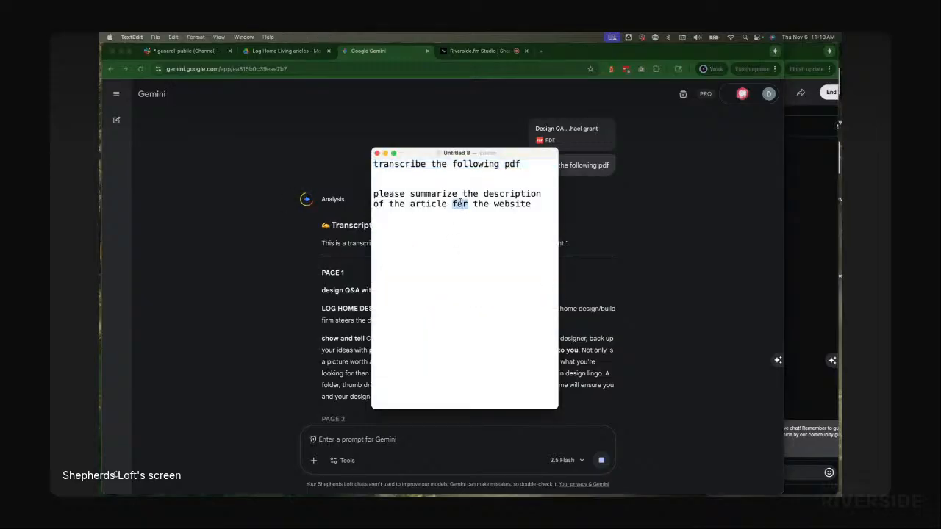
{"action": "triple_click", "coordinate": [460, 204]}
{"action": "key", "text": "super+c"}
{"action": "key", "text": "super+Tab"}
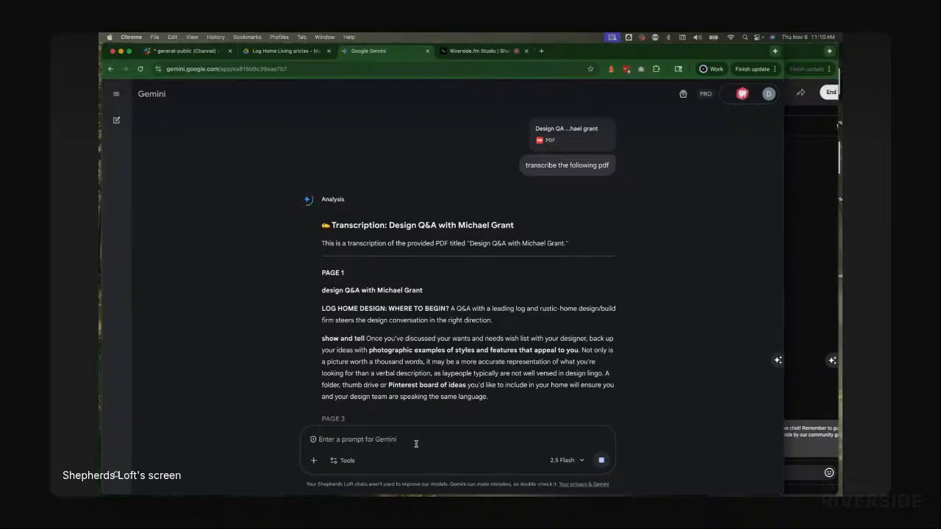
{"action": "key", "text": "super+v"}
{"action": "scroll", "coordinate": [494, 342], "scroll_direction": "down", "scroll_amount": 5}
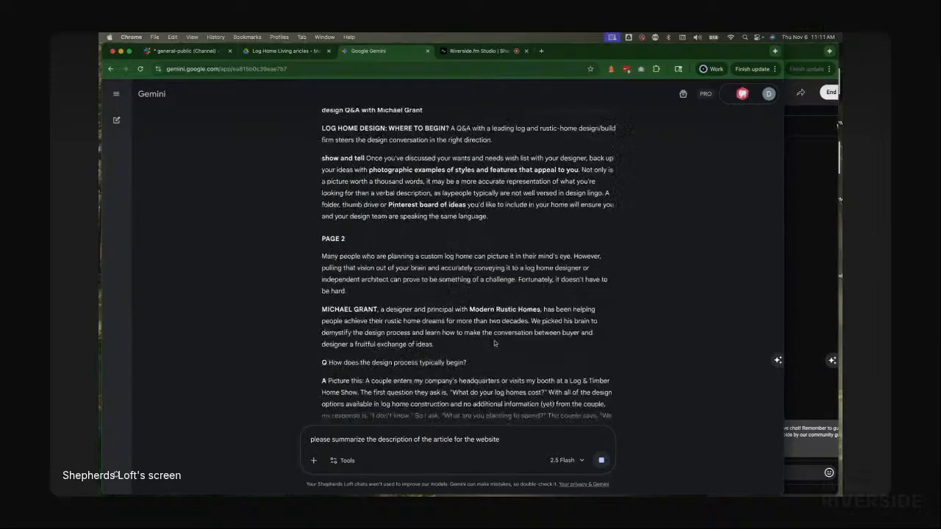
{"action": "scroll", "coordinate": [494, 343], "scroll_direction": "down", "scroll_amount": 5}
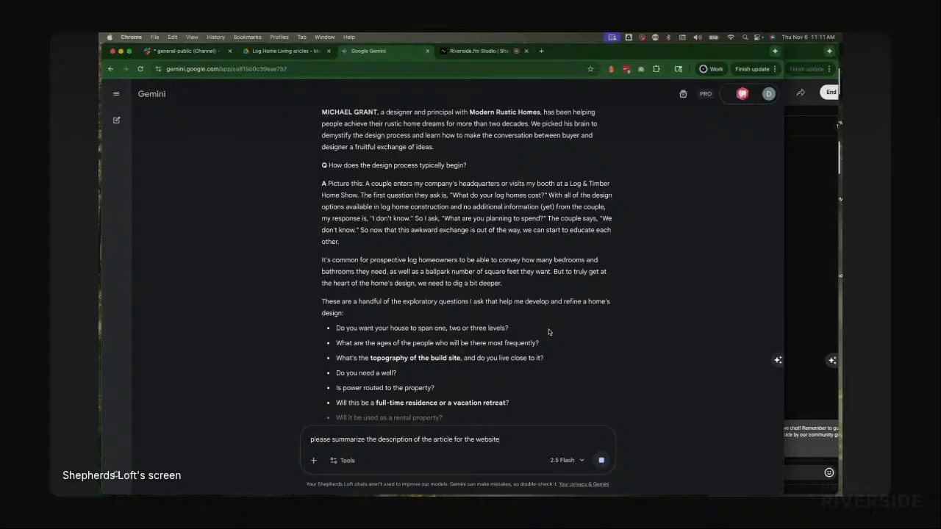
{"action": "scroll", "coordinate": [548, 331], "scroll_direction": "down", "scroll_amount": 10}
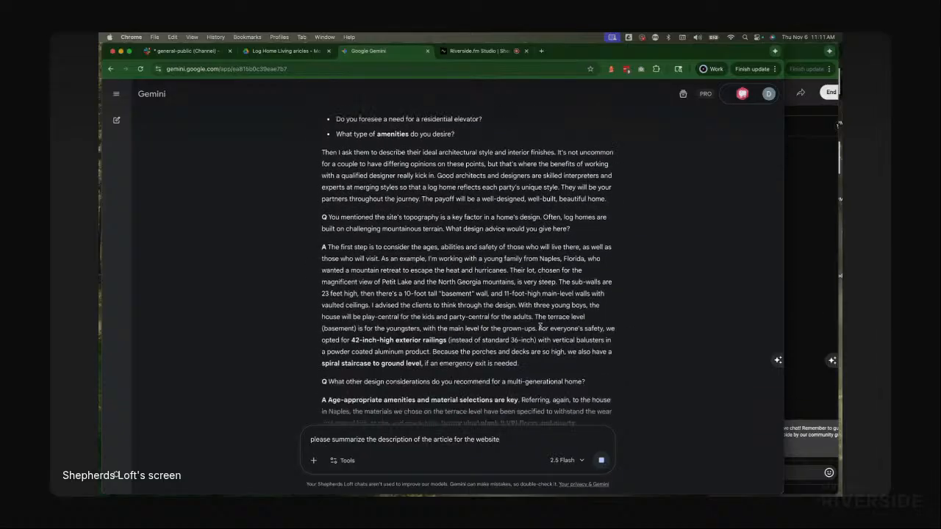
{"action": "scroll", "coordinate": [541, 328], "scroll_direction": "down", "scroll_amount": 2}
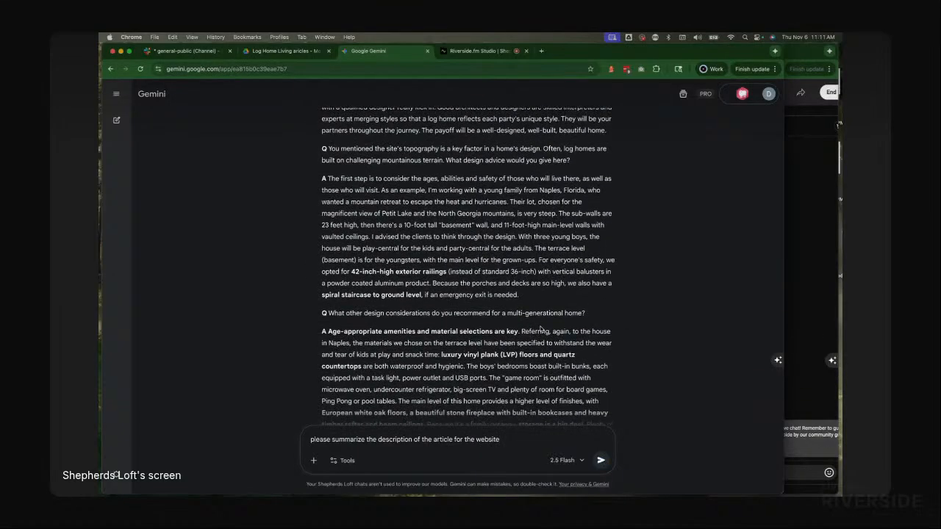
{"action": "scroll", "coordinate": [540, 327], "scroll_direction": "down", "scroll_amount": 20}
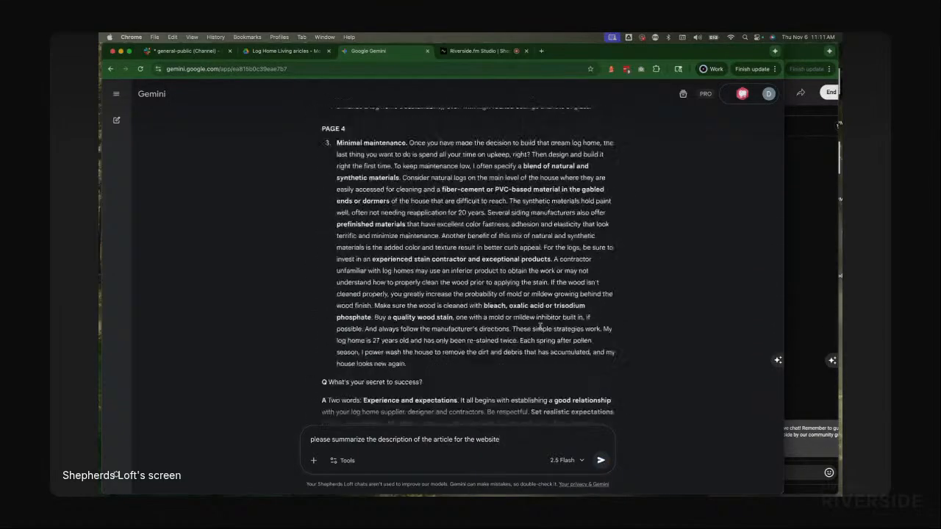
{"action": "scroll", "coordinate": [540, 327], "scroll_direction": "down", "scroll_amount": 4}
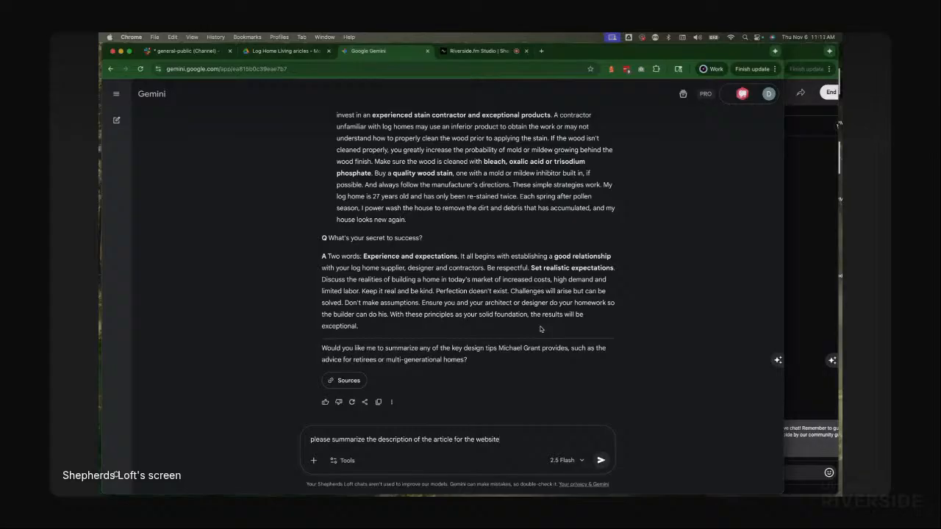
{"action": "left_click", "coordinate": [600, 460]}
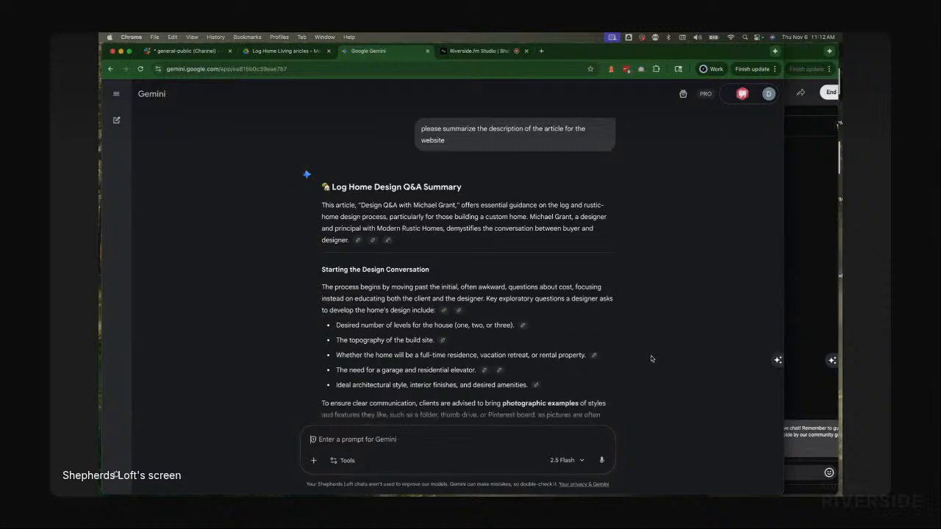
Step: Select and copy Gemini's transcription response for the Design Q&A article
{"action": "scroll", "coordinate": [650, 358], "scroll_direction": "up", "scroll_amount": 5}
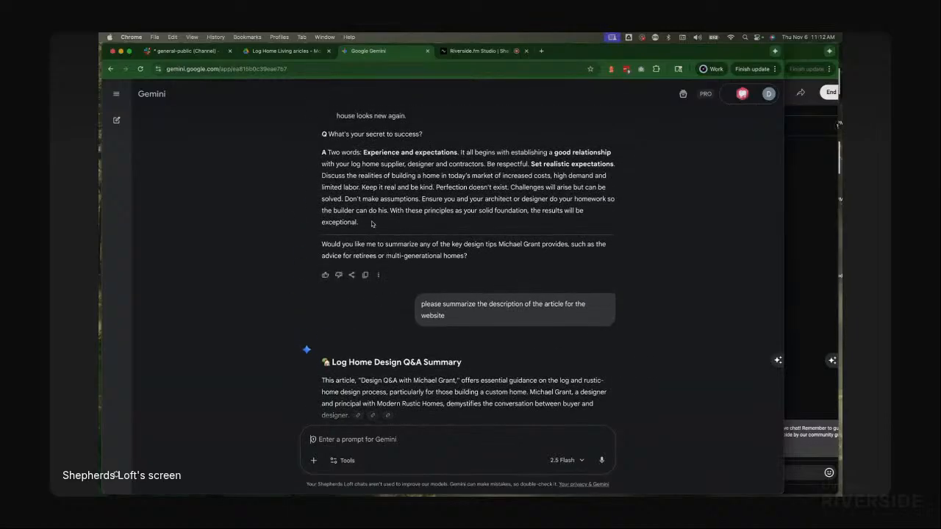
{"action": "left_click_drag", "start_coordinate": [373, 224], "coordinate": [334, 222]}
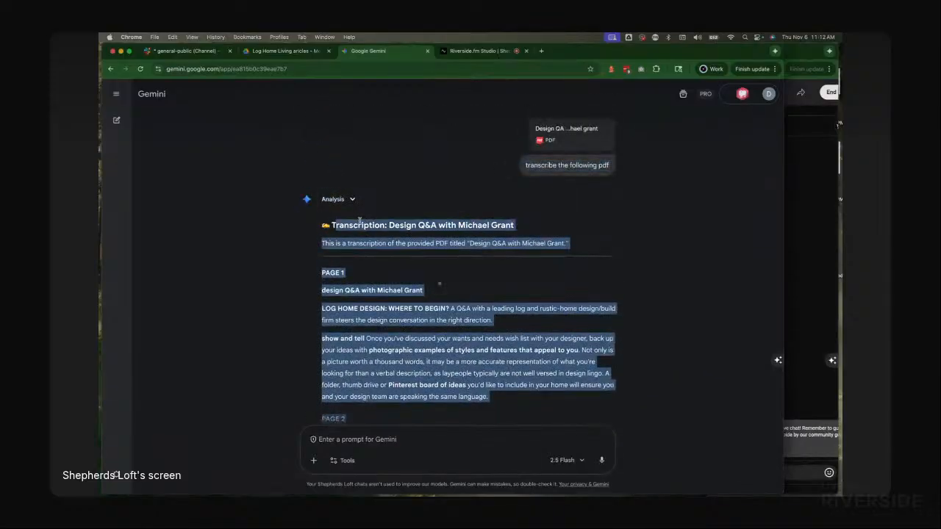
Step: Create a new Google Doc in the Log Home Living articles Drive folder and paste the transcription into it
{"action": "left_click", "coordinate": [281, 52]}
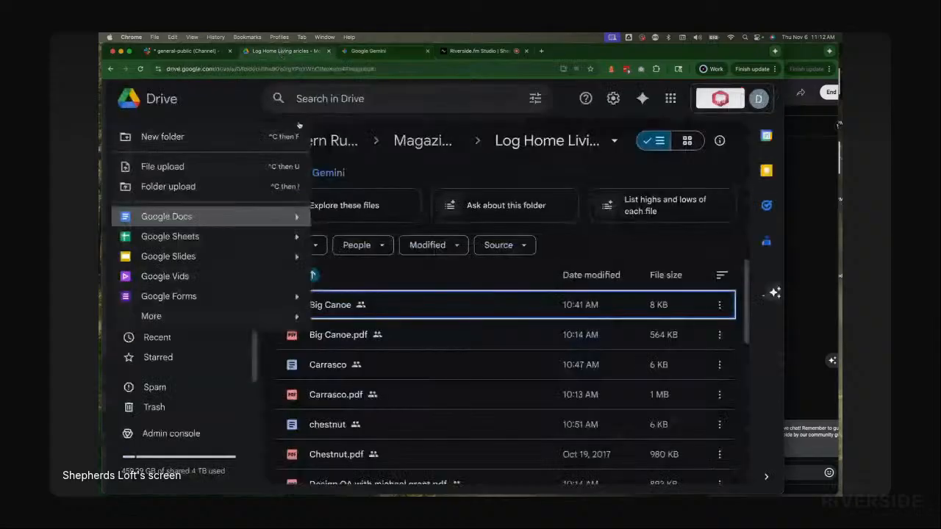
{"action": "key", "text": "Escape"}
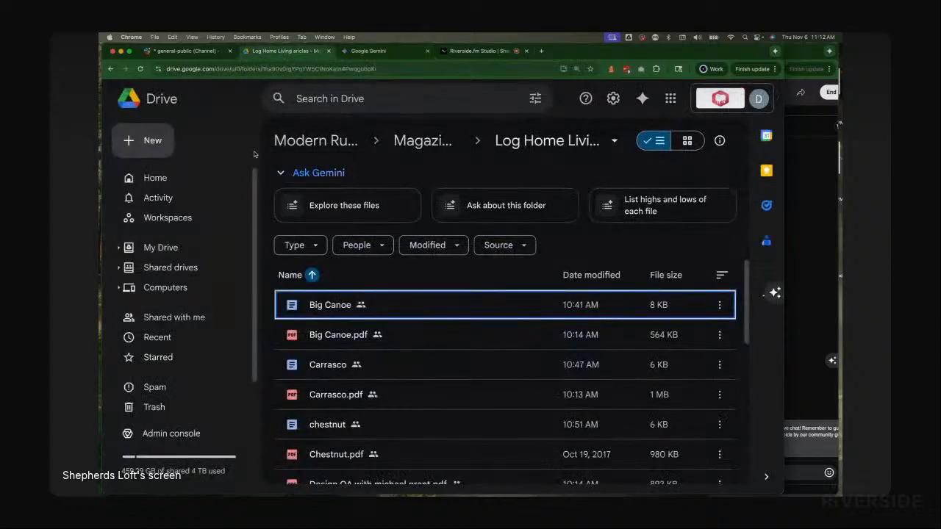
{"action": "left_click", "coordinate": [150, 142]}
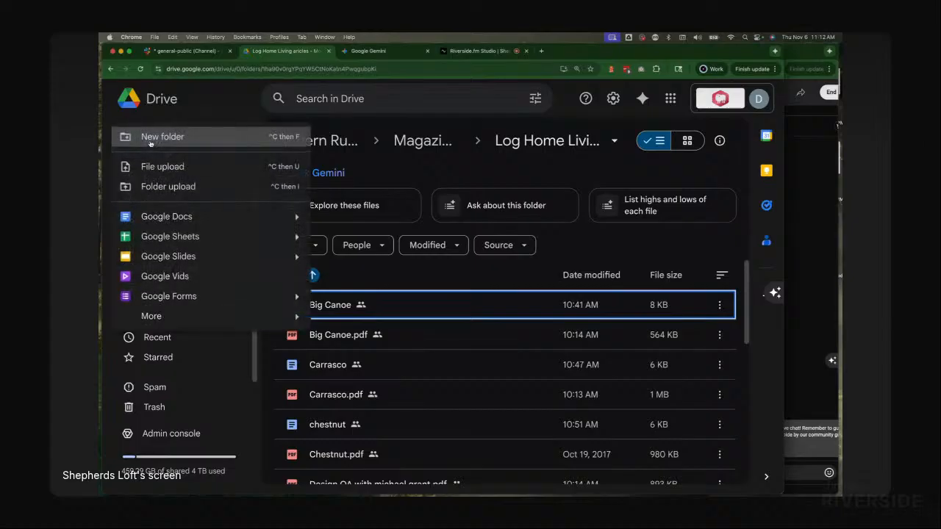
{"action": "left_click", "coordinate": [171, 217]}
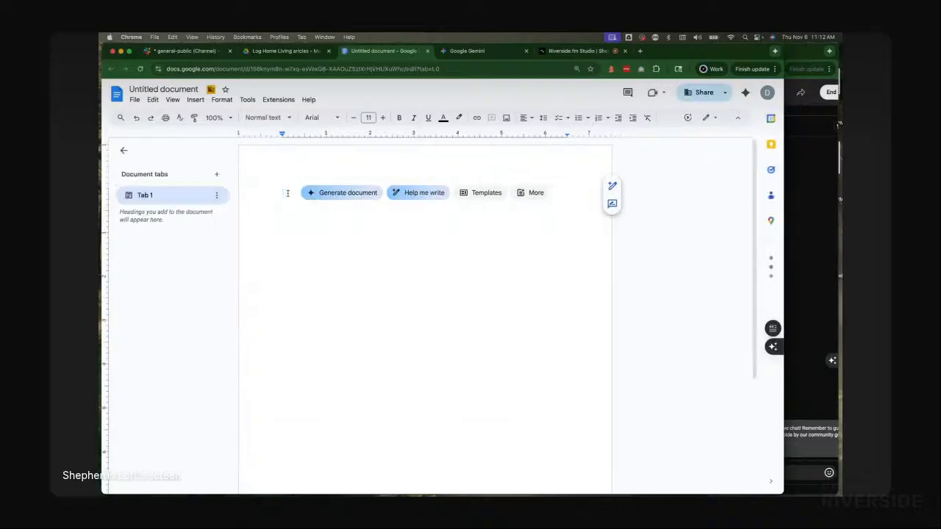
{"action": "key", "text": "cmd+v"}
{"action": "scroll", "coordinate": [349, 230], "scroll_direction": "up", "scroll_amount": 20}
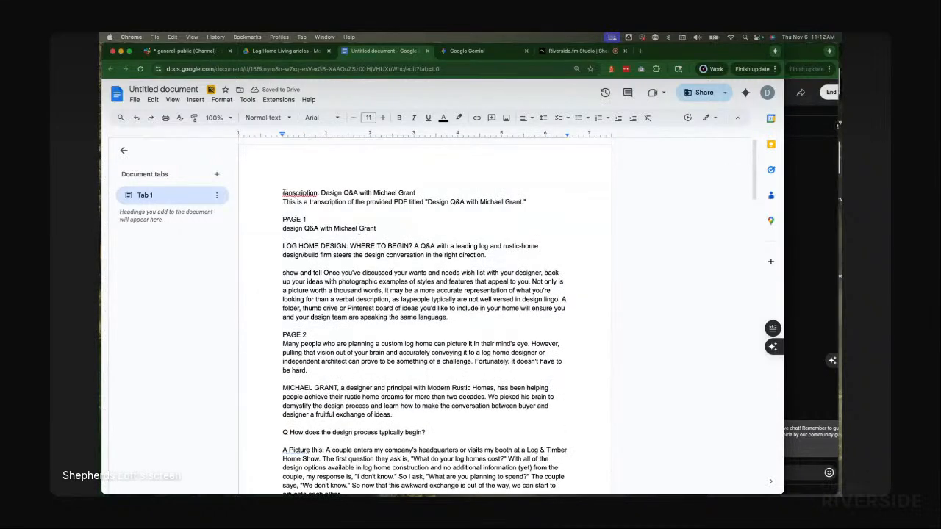
{"action": "left_click", "coordinate": [284, 192]}
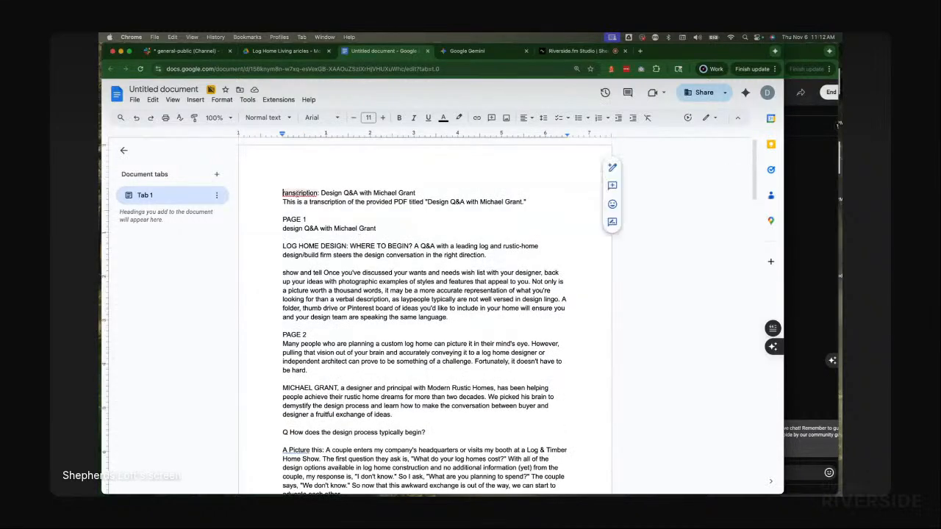
{"action": "type", "text": "Full T"}
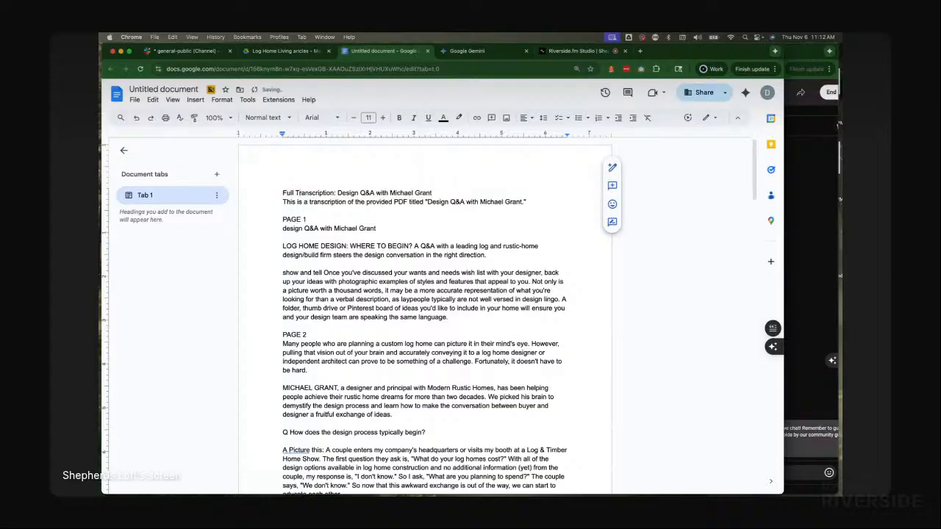
{"action": "left_click", "coordinate": [263, 118]}
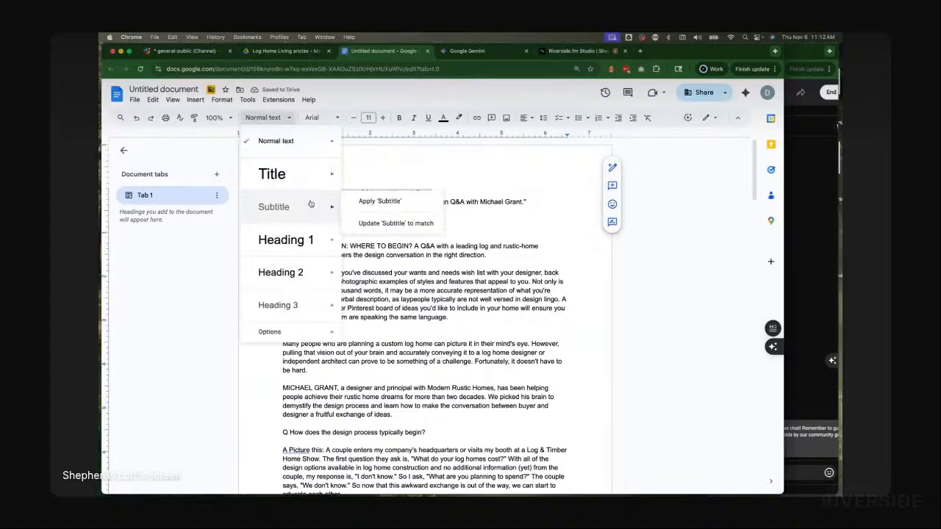
{"action": "mouse_move", "coordinate": [313, 240]}
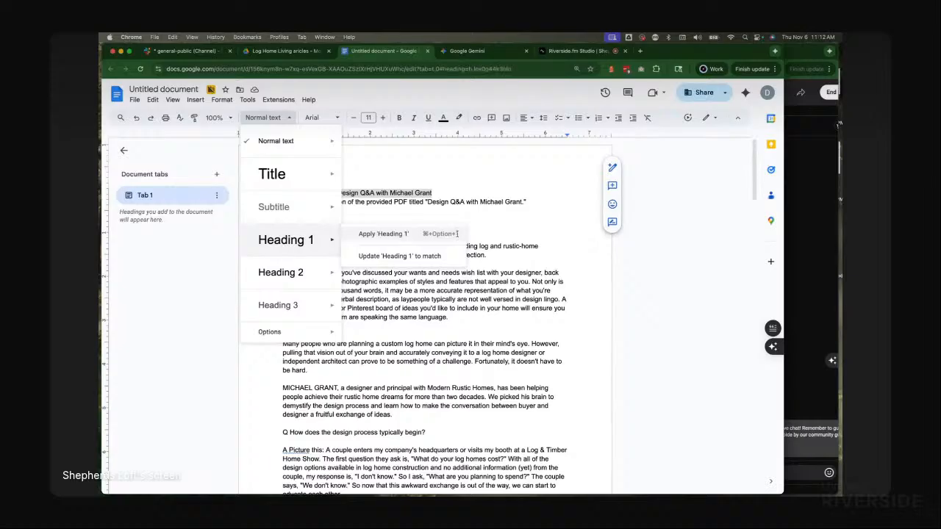
{"action": "left_click", "coordinate": [455, 235]}
Step: Insert an empty line above the Full Transcription heading and place the cursor there
{"action": "left_click", "coordinate": [286, 208]}
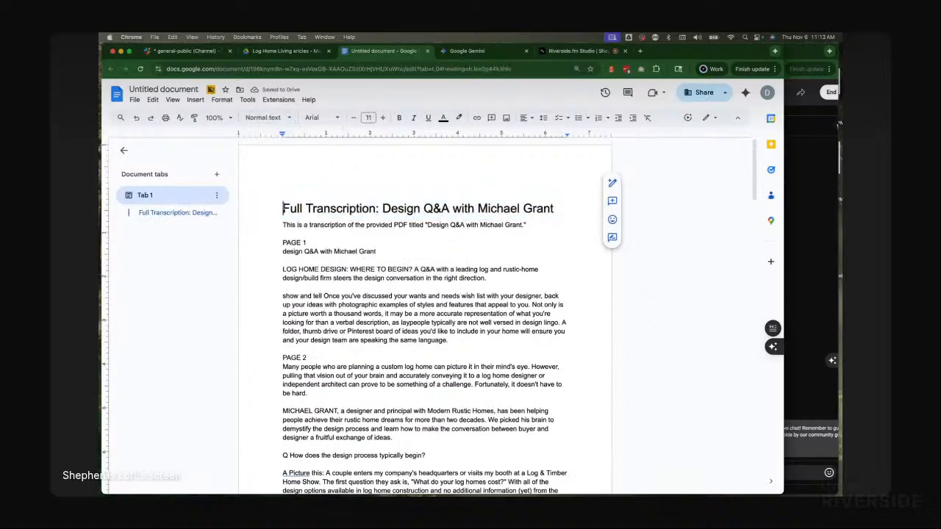
{"action": "key", "text": "Return"}
{"action": "double_click", "coordinate": [301, 199]}
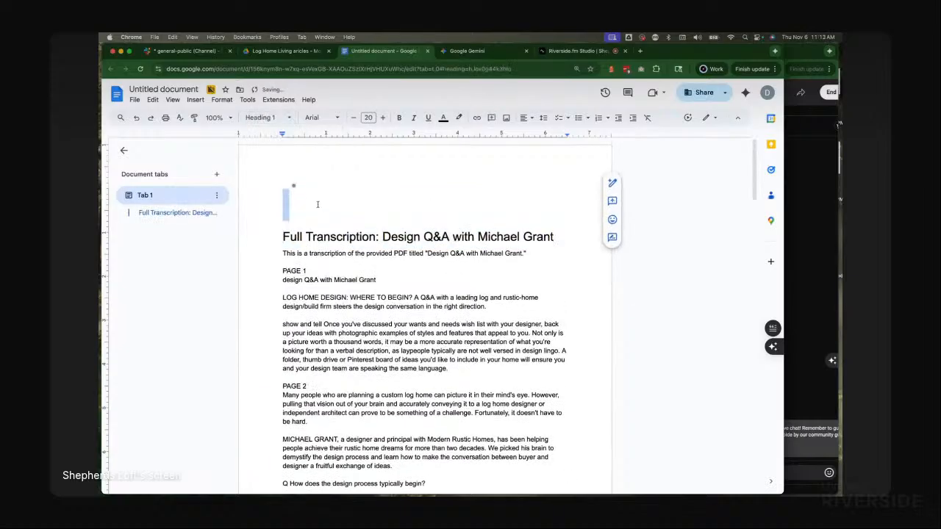
Step: Select Gemini's Log Home Design Q&A Summary response for the article
{"action": "left_click", "coordinate": [318, 204]}
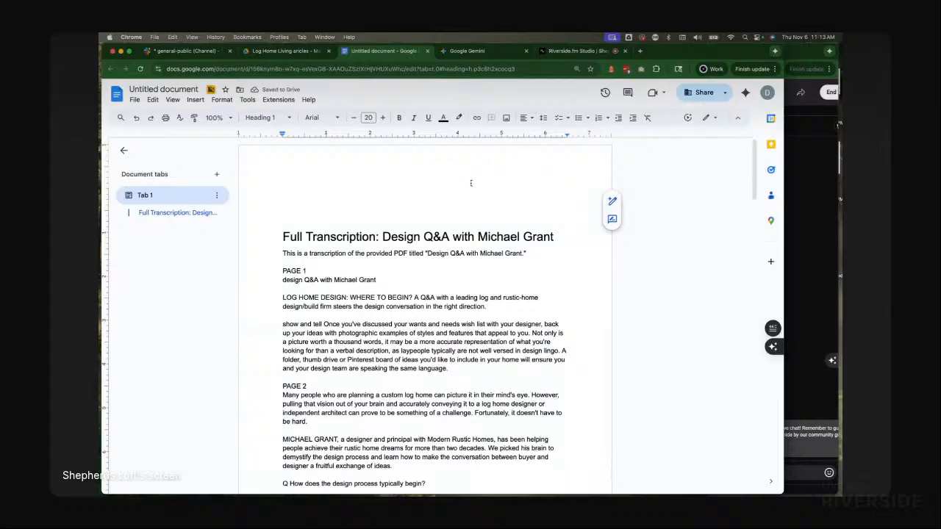
{"action": "left_click", "coordinate": [474, 51]}
{"action": "scroll", "coordinate": [437, 303], "scroll_direction": "down", "scroll_amount": 10}
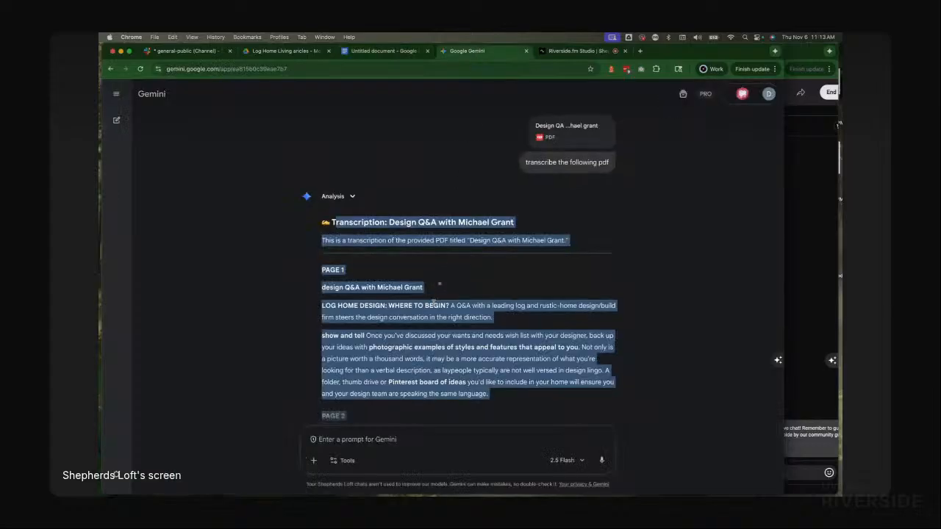
{"action": "scroll", "coordinate": [437, 303], "scroll_direction": "down", "scroll_amount": 20}
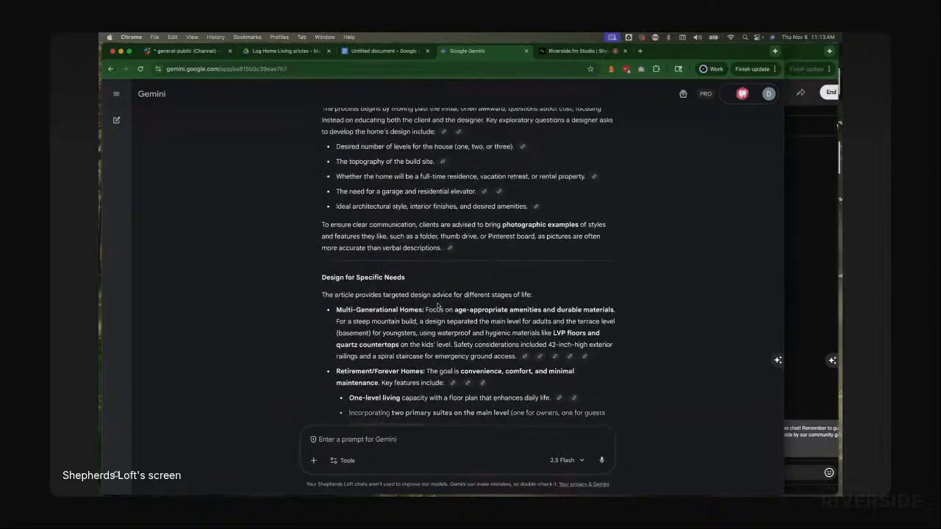
{"action": "scroll", "coordinate": [436, 303], "scroll_direction": "up", "scroll_amount": 5}
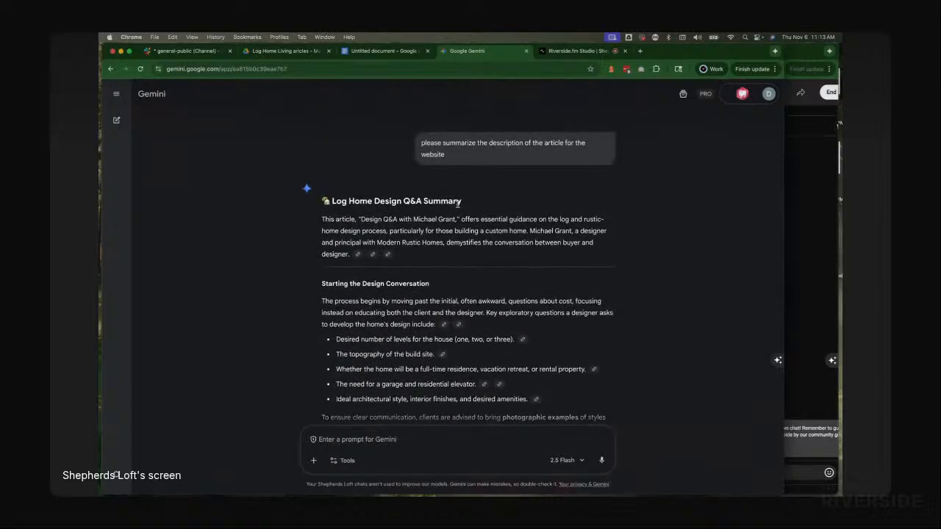
{"action": "scroll", "coordinate": [427, 246], "scroll_direction": "down", "scroll_amount": 15}
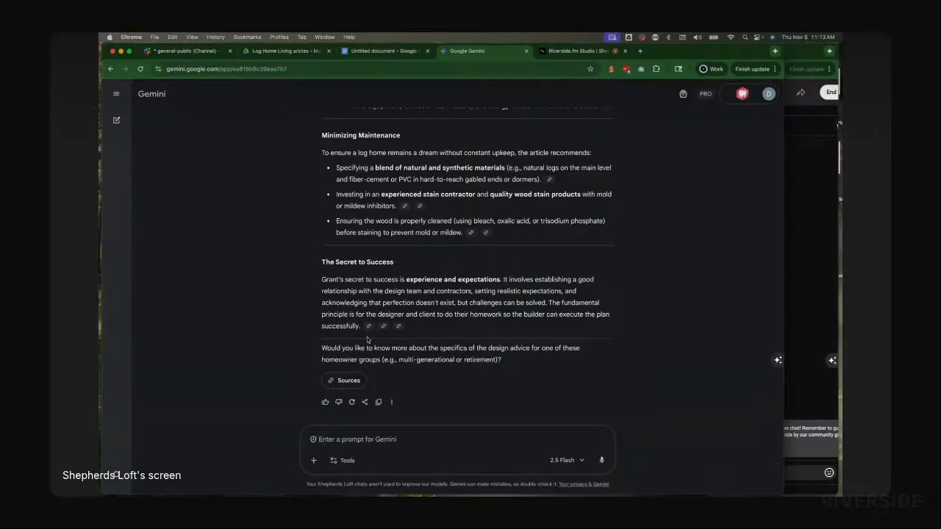
{"action": "left_click_drag", "start_coordinate": [454, 328], "coordinate": [332, 242]}
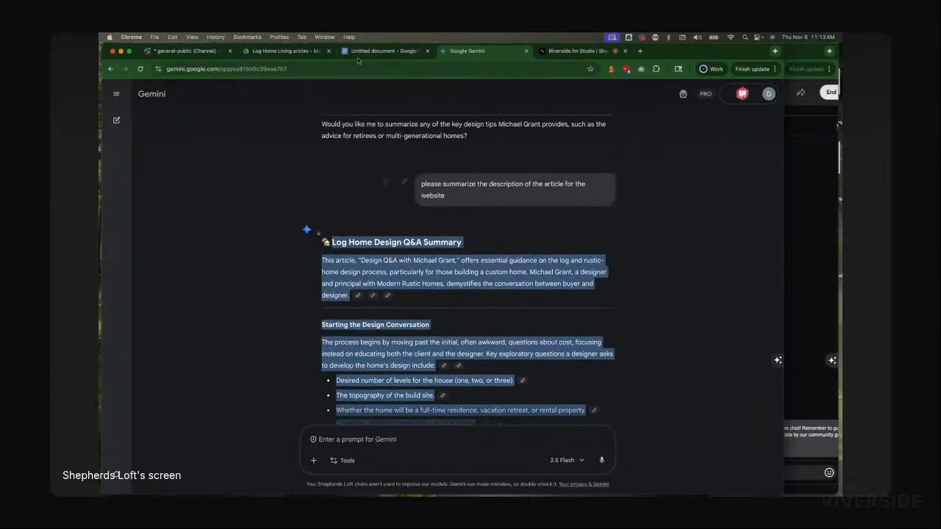
Step: Try to paste the summary into the document and return to its top
{"action": "left_click", "coordinate": [381, 52]}
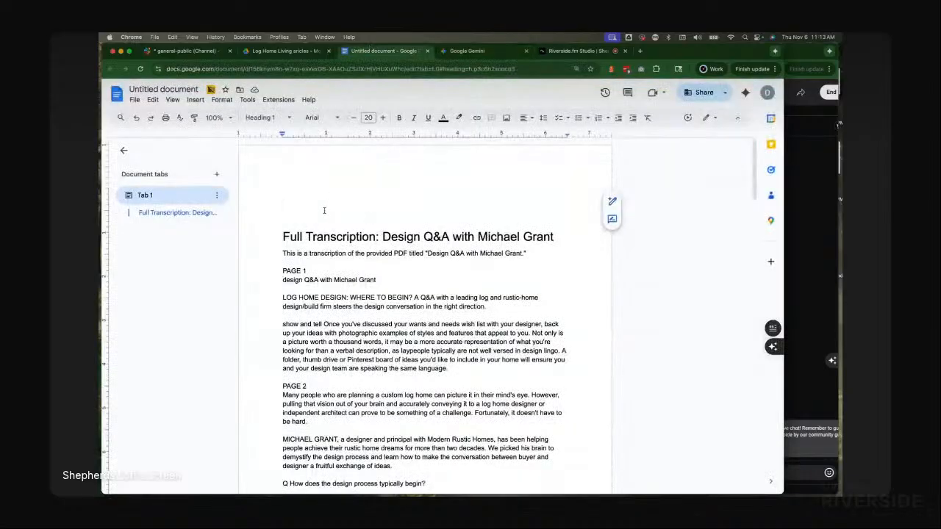
{"action": "key", "text": "super+v"}
{"action": "scroll", "coordinate": [365, 221], "scroll_direction": "up", "scroll_amount": 3}
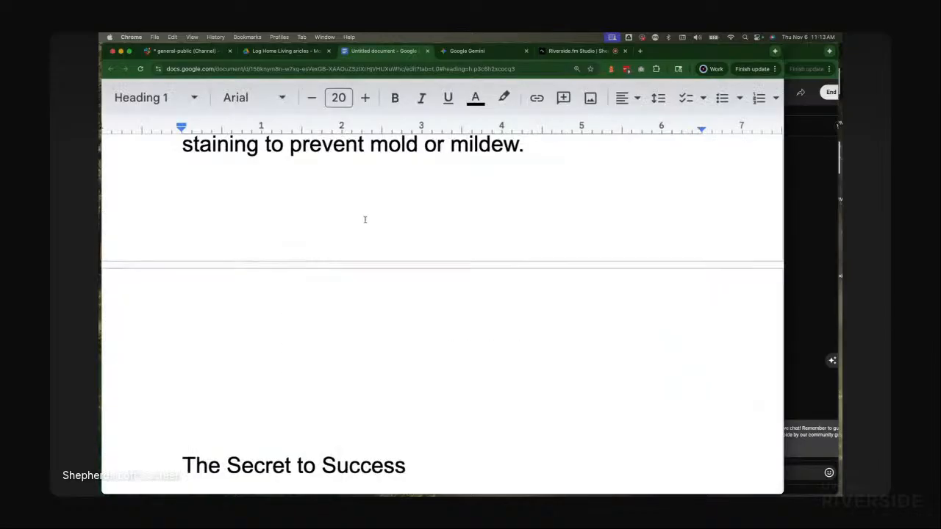
{"action": "key", "text": "ctrl+Up"}
{"action": "key", "text": "super+Up"}
{"action": "key", "text": "ctrl+Up"}
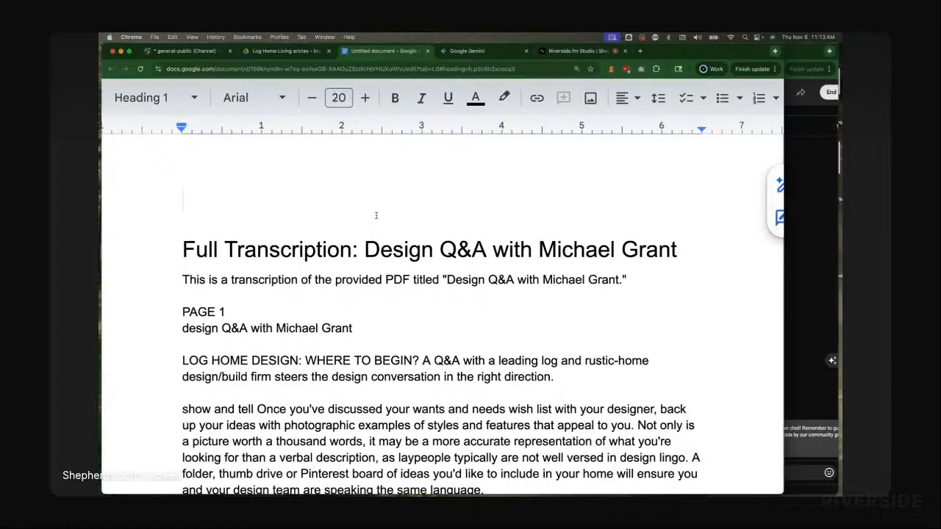
Step: Paste the Gemini summary on a new line above the Full Transcription heading
{"action": "double_click", "coordinate": [358, 206]}
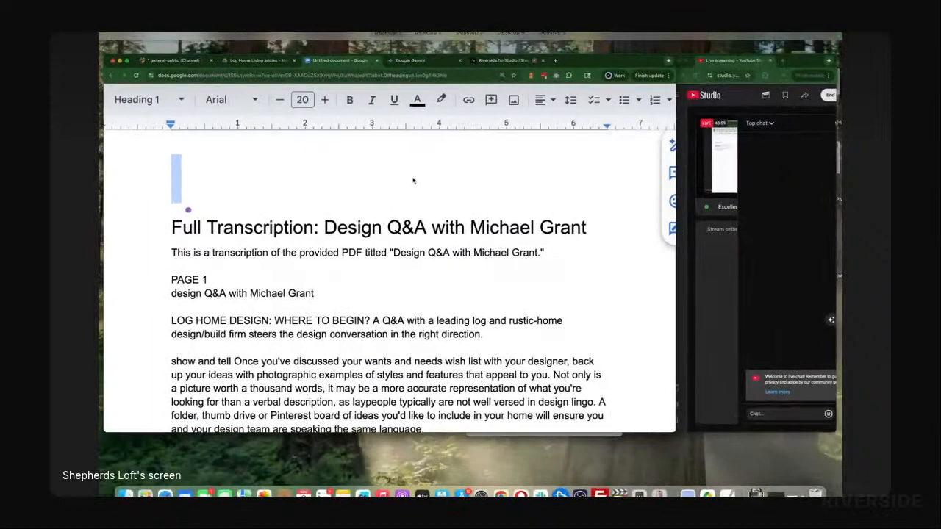
{"action": "scroll", "coordinate": [413, 178], "scroll_direction": "down", "scroll_amount": 2}
{"action": "scroll", "coordinate": [413, 181], "scroll_direction": "up", "scroll_amount": 3}
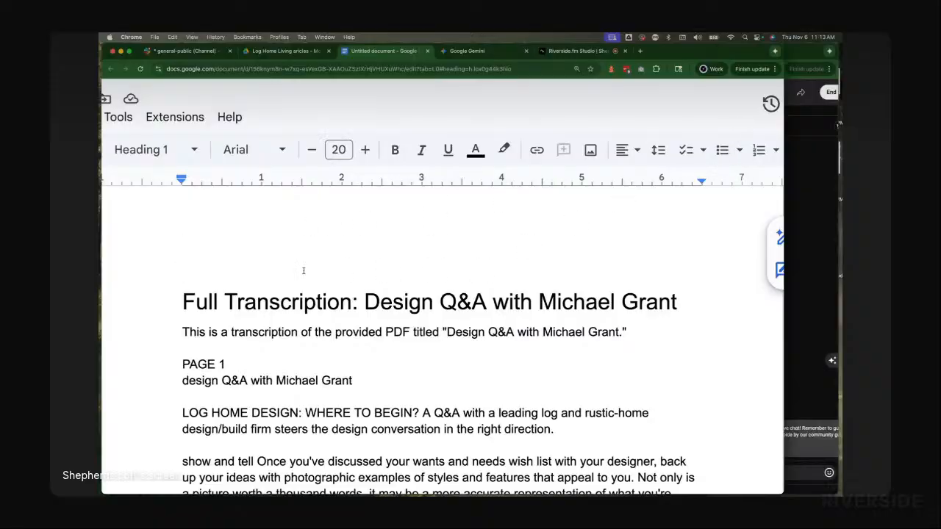
{"action": "right_click", "coordinate": [192, 254]}
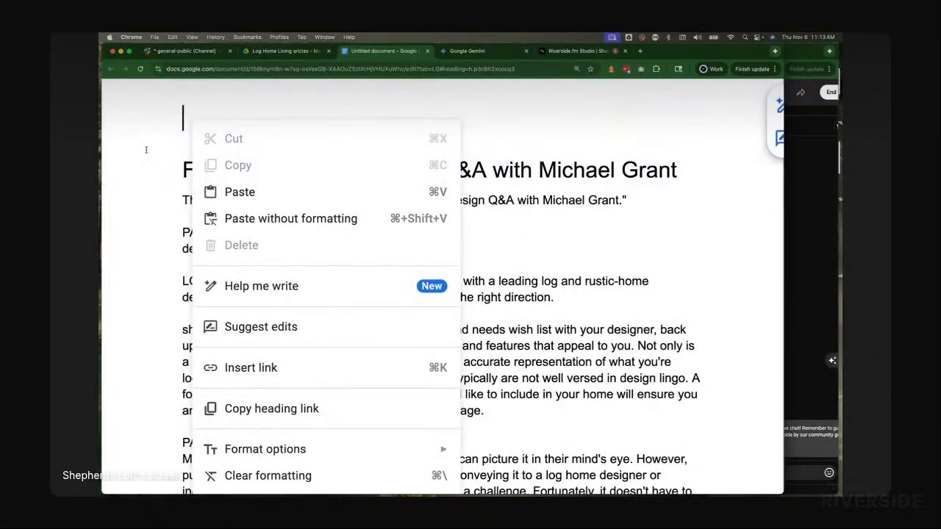
{"action": "left_click", "coordinate": [146, 149]}
{"action": "left_click", "coordinate": [423, 243]}
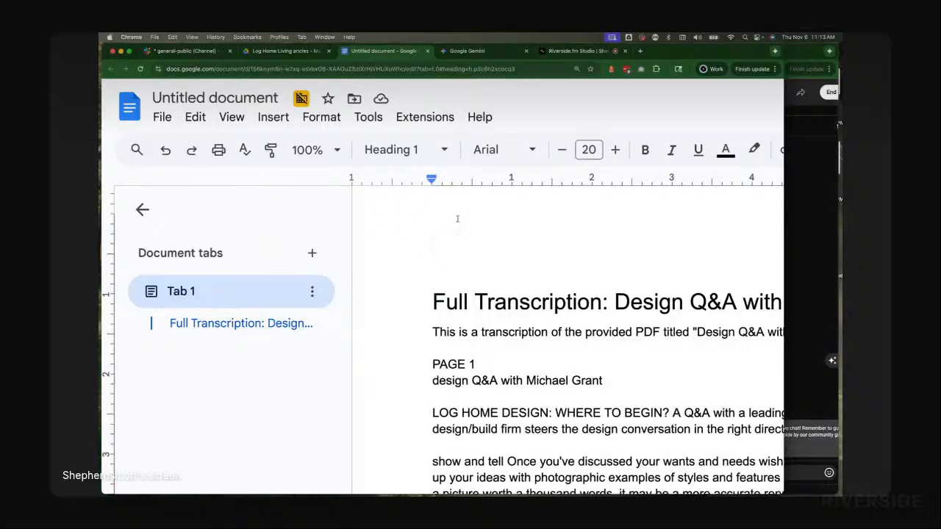
{"action": "key", "text": "Return"}
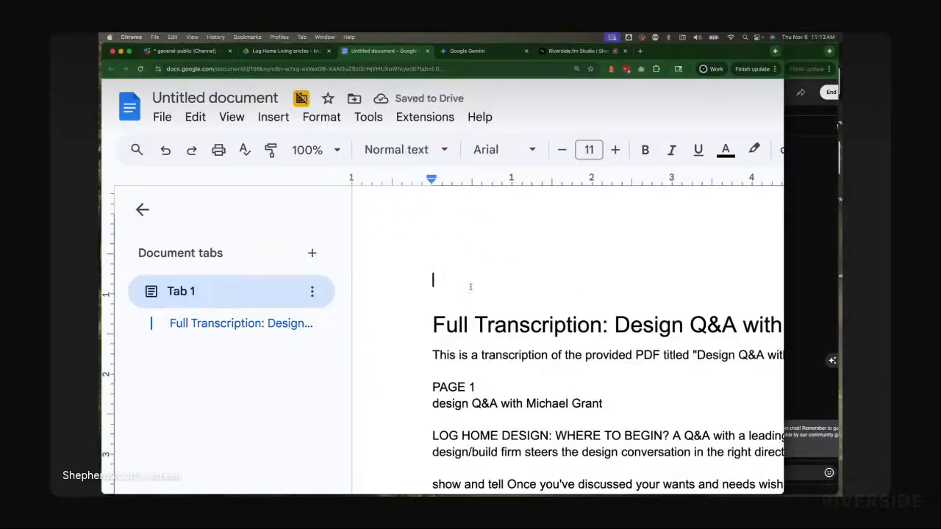
{"action": "key", "text": "ctrl+v"}
Step: Delete the blank lines above the Log Home Design Q&A Summary line
{"action": "scroll", "coordinate": [500, 279], "scroll_direction": "up", "scroll_amount": 10}
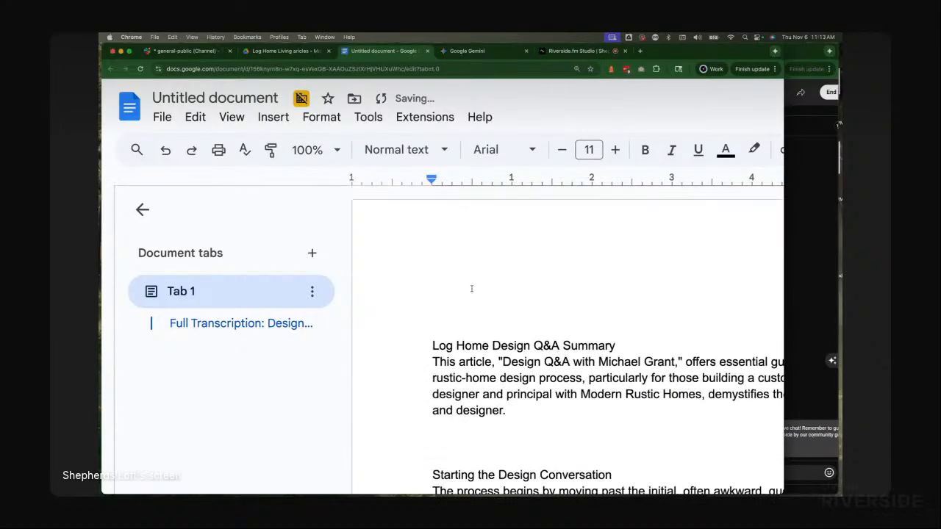
{"action": "left_click", "coordinate": [425, 344]}
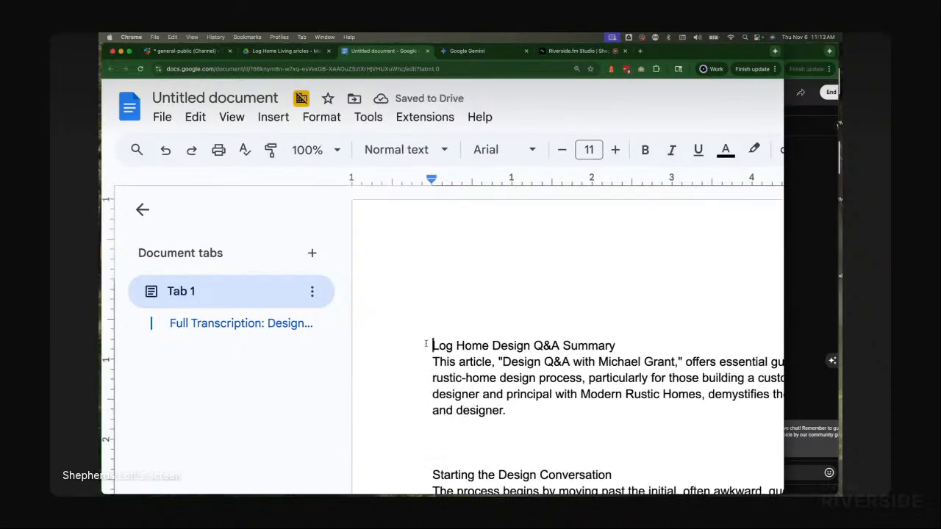
{"action": "key", "text": "BackSpace"}
{"action": "key", "text": "BackSpace"}
{"action": "key", "text": "BackSpace"}
{"action": "key", "text": "BackSpace"}
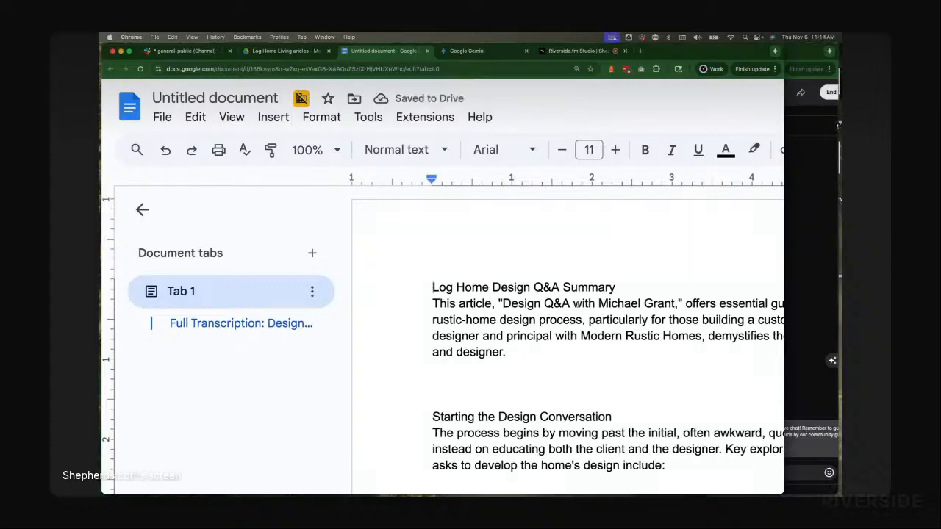
Step: Format the Log Home Design Q&A Summary line as Heading 1
{"action": "triple_click", "coordinate": [579, 289]}
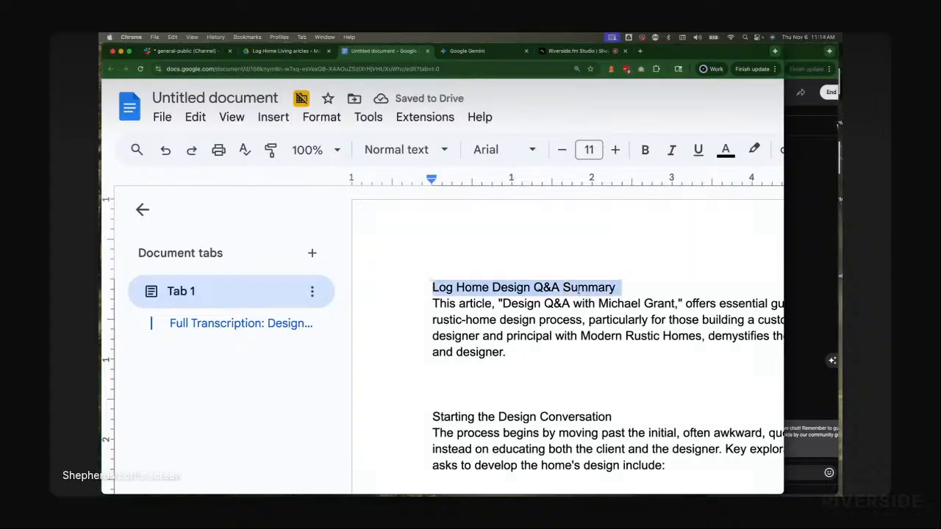
{"action": "left_click", "coordinate": [405, 149]}
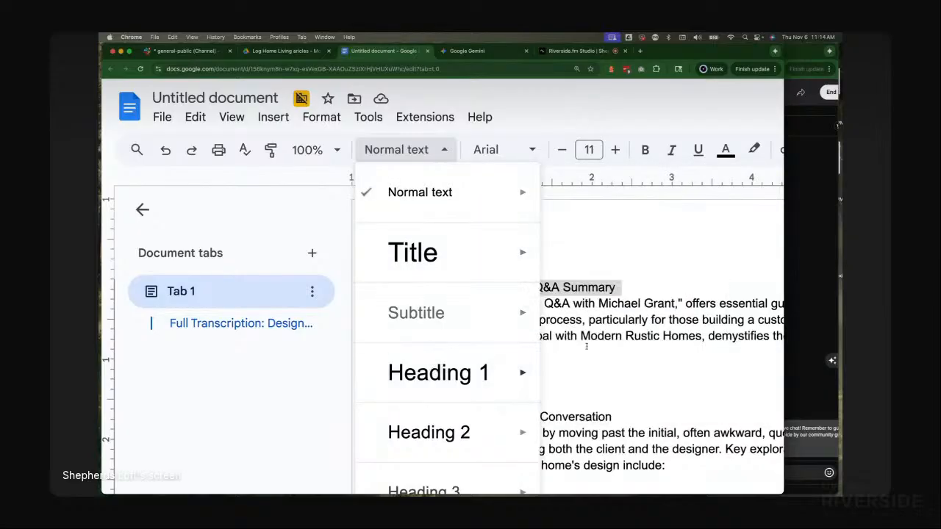
{"action": "mouse_move", "coordinate": [505, 375]}
{"action": "left_click", "coordinate": [611, 360]}
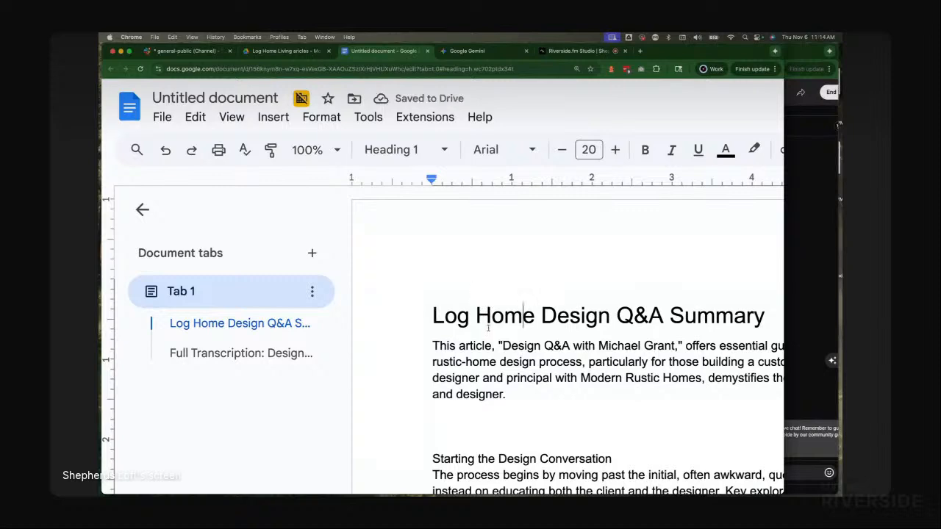
{"action": "key", "text": "super+Tab"}
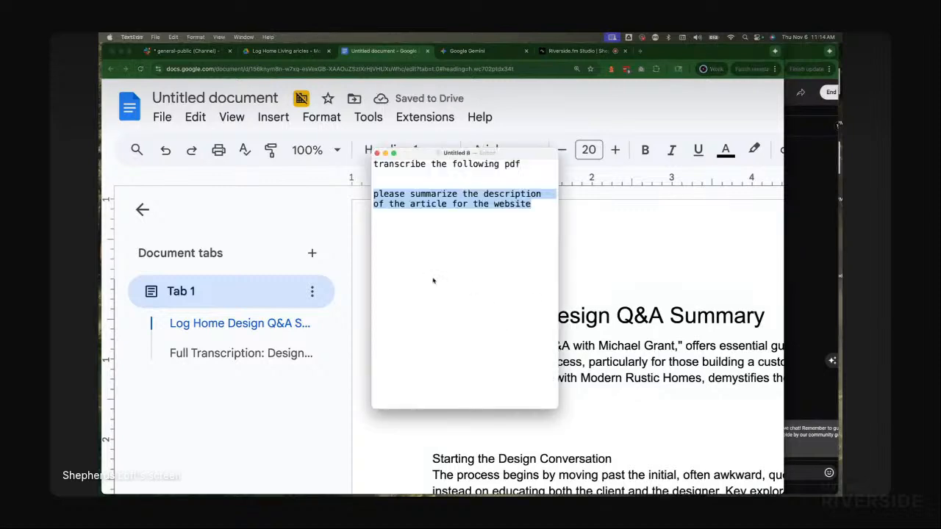
{"action": "key", "text": "super+Tab"}
{"action": "key", "text": "super+Tab"}
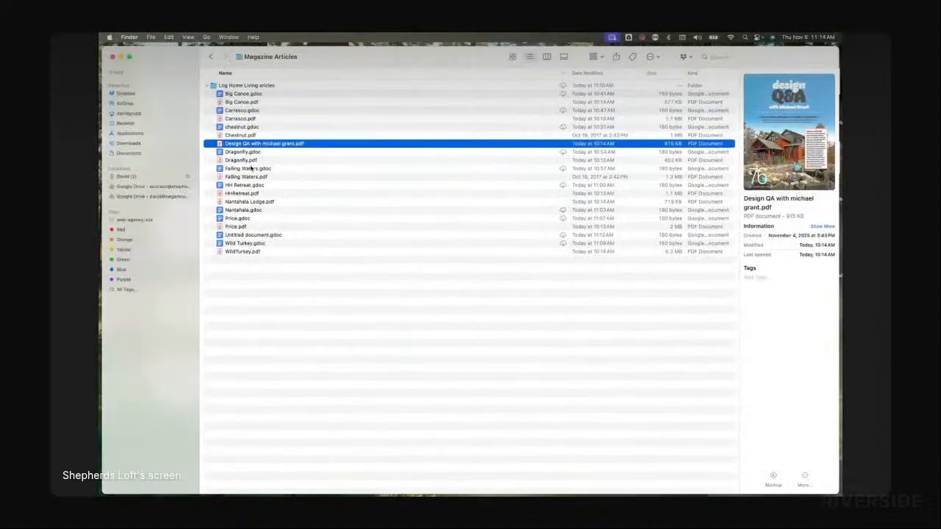
{"action": "key", "text": "Return"}
{"action": "key", "text": "super+c"}
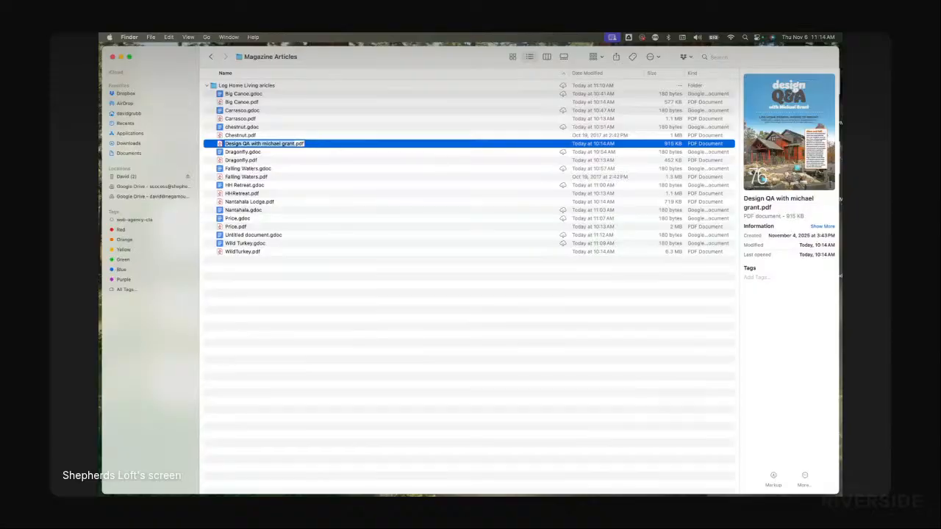
{"action": "key", "text": "super+Tab"}
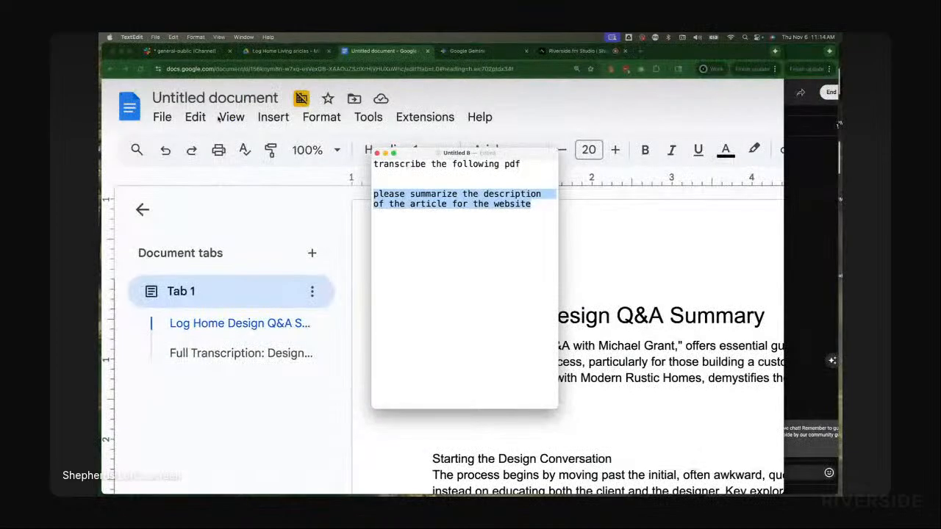
{"action": "left_click", "coordinate": [204, 98]}
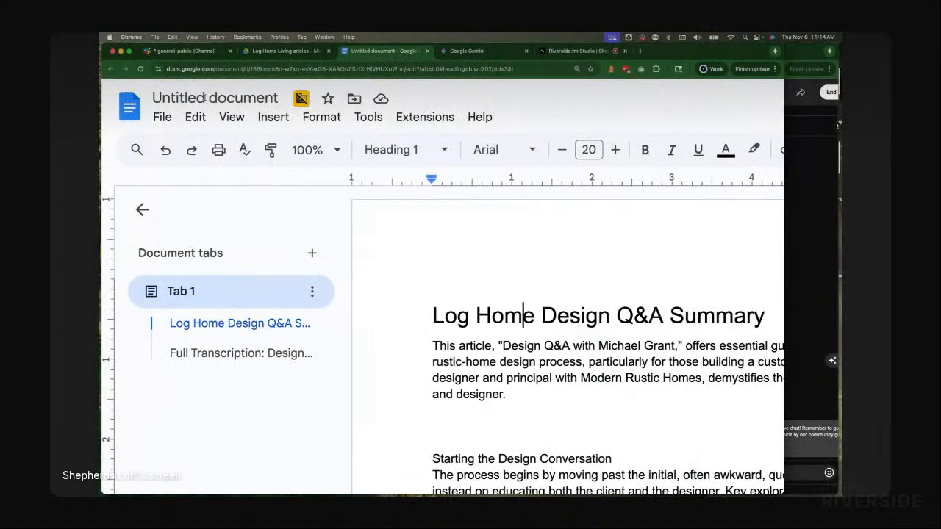
{"action": "key", "text": "BackSpace"}
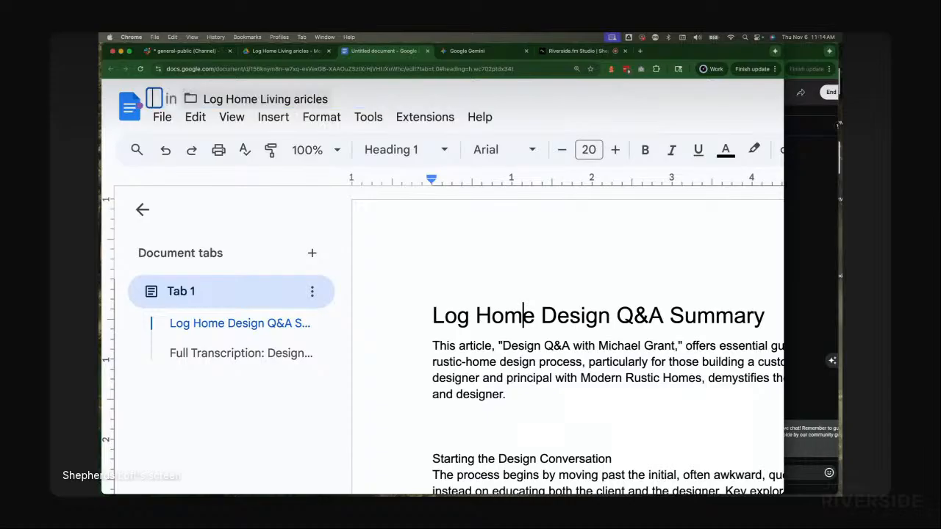
{"action": "key", "text": "super+v"}
{"action": "key", "text": "Return"}
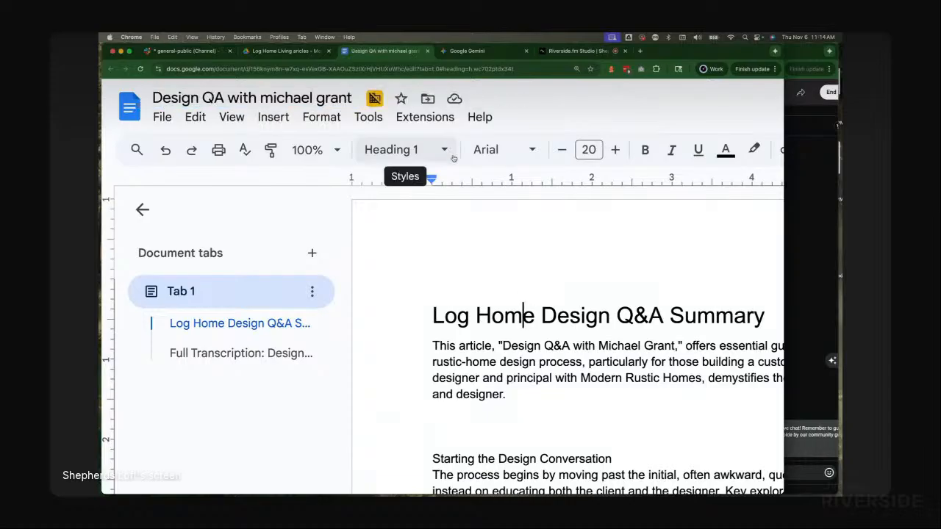
{"action": "key", "text": "super+w"}
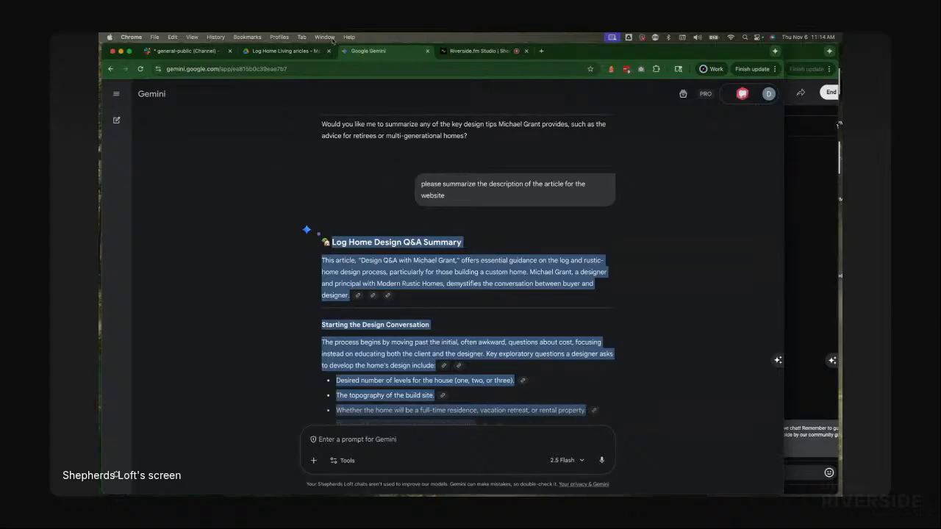
Step: Review the files in the Log Home Living articles Drive folder
{"action": "left_click", "coordinate": [277, 52]}
{"action": "scroll", "coordinate": [448, 369], "scroll_direction": "down", "scroll_amount": 5}
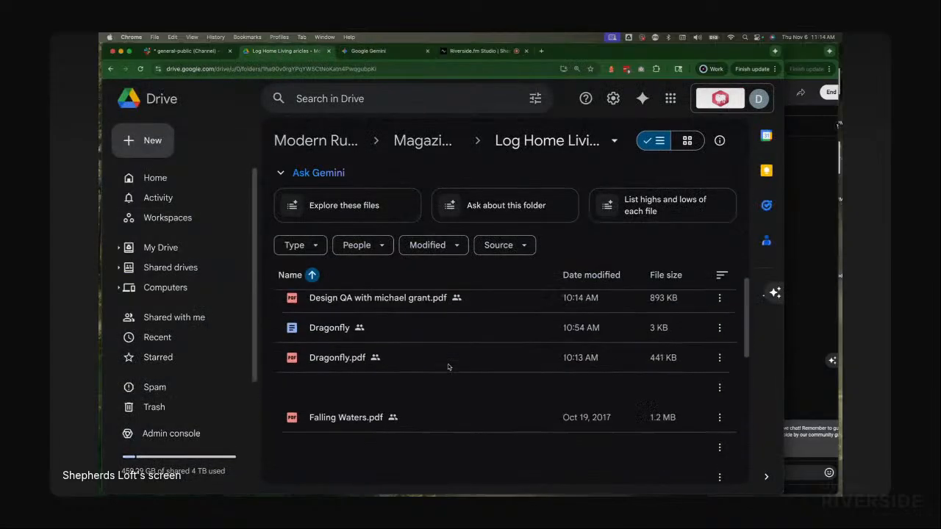
{"action": "scroll", "coordinate": [409, 289], "scroll_direction": "up", "scroll_amount": 5}
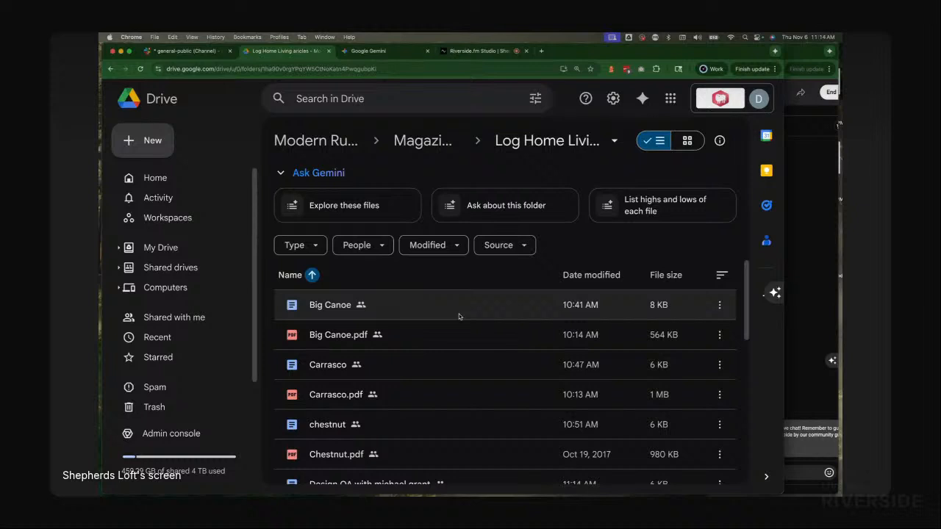
Step: Stop sharing the screen in the Riverside studio
{"action": "left_click", "coordinate": [478, 51]}
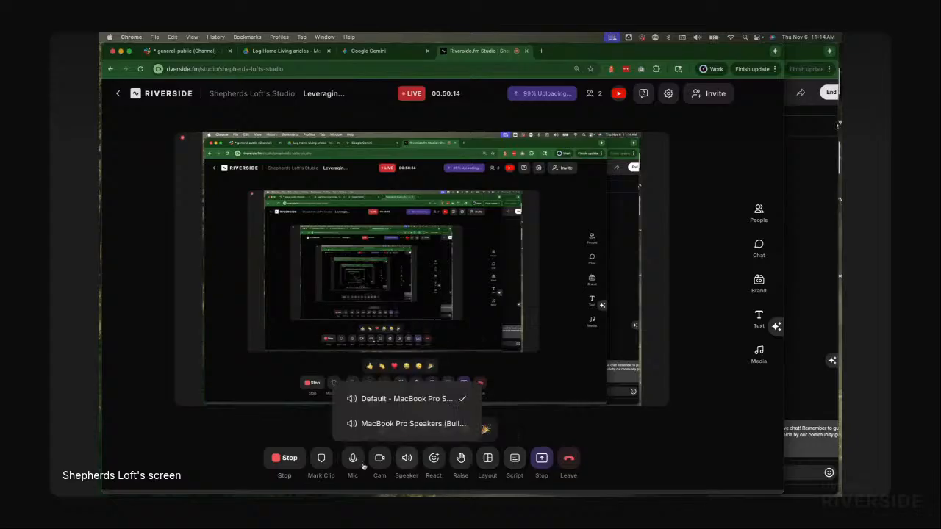
{"action": "left_click", "coordinate": [378, 468]}
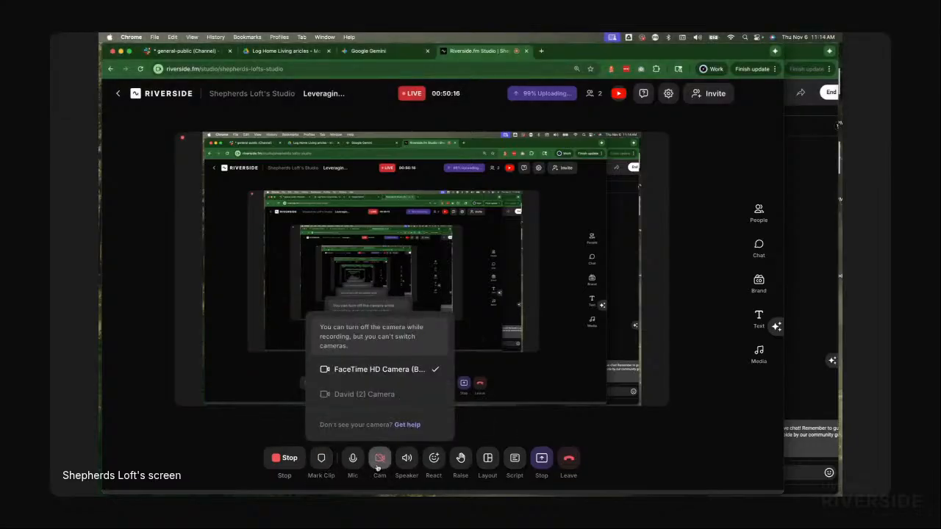
{"action": "left_click", "coordinate": [378, 468]}
{"action": "mouse_move", "coordinate": [545, 466]}
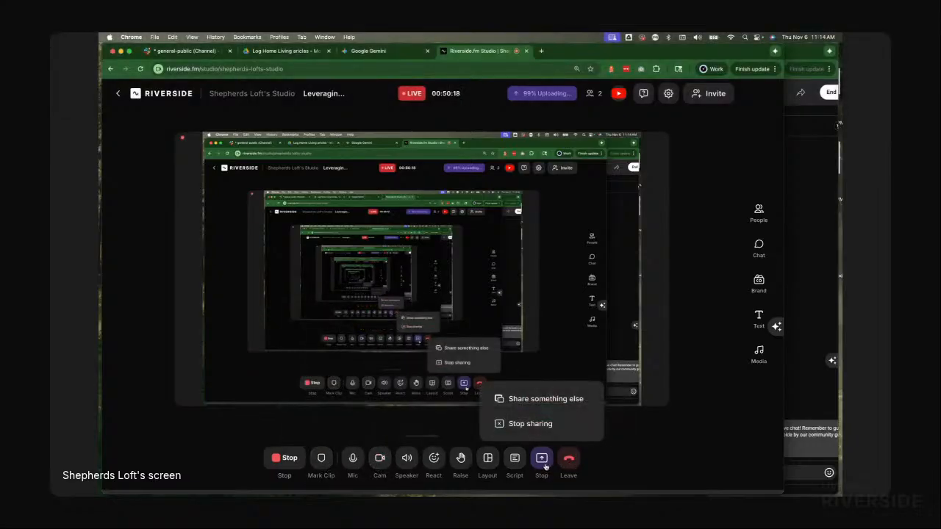
{"action": "left_click", "coordinate": [567, 424]}
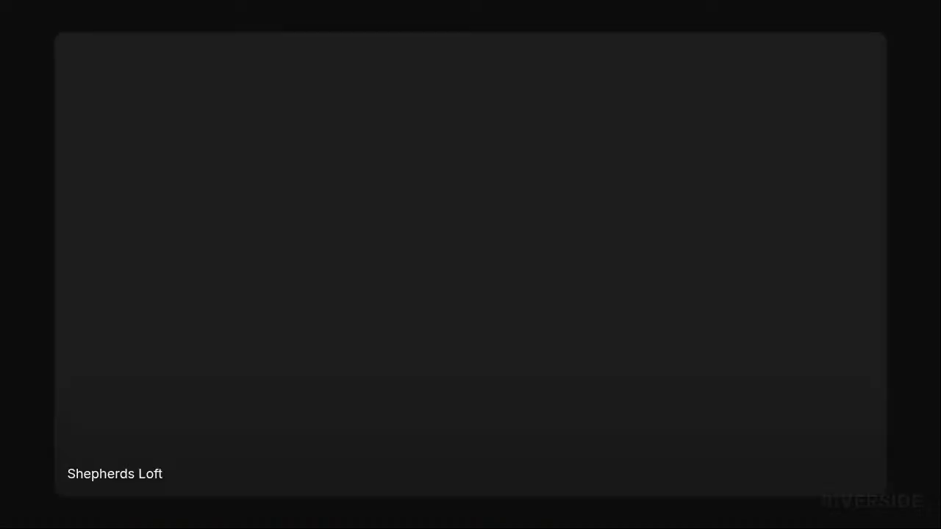